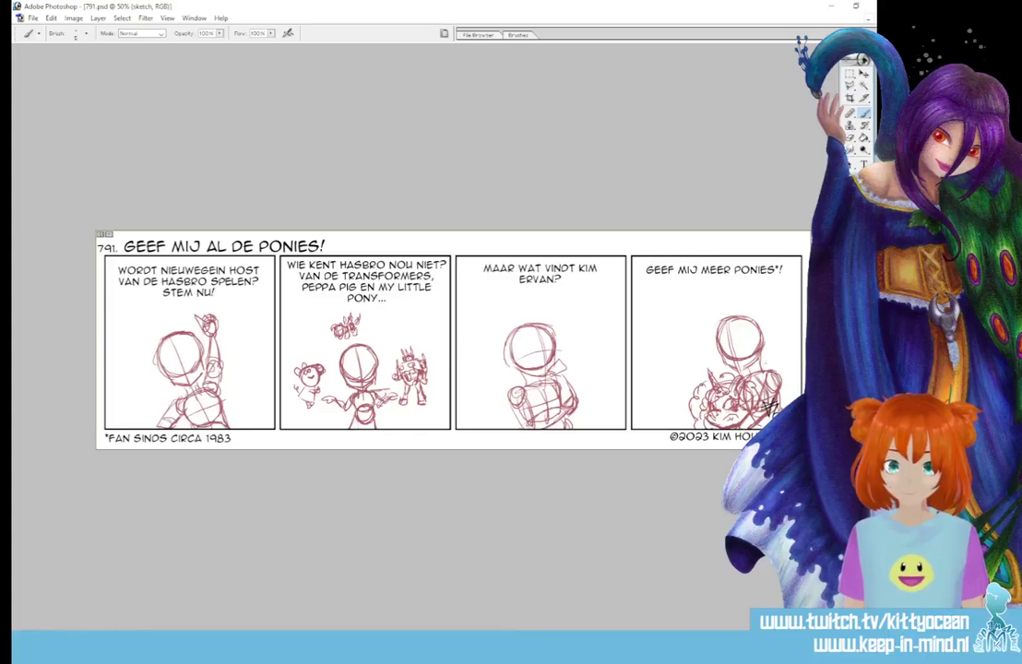
Lasso the pony and the holding arms in the fourth panel's sketch, nudge them slightly upward, and deselect
key("l")
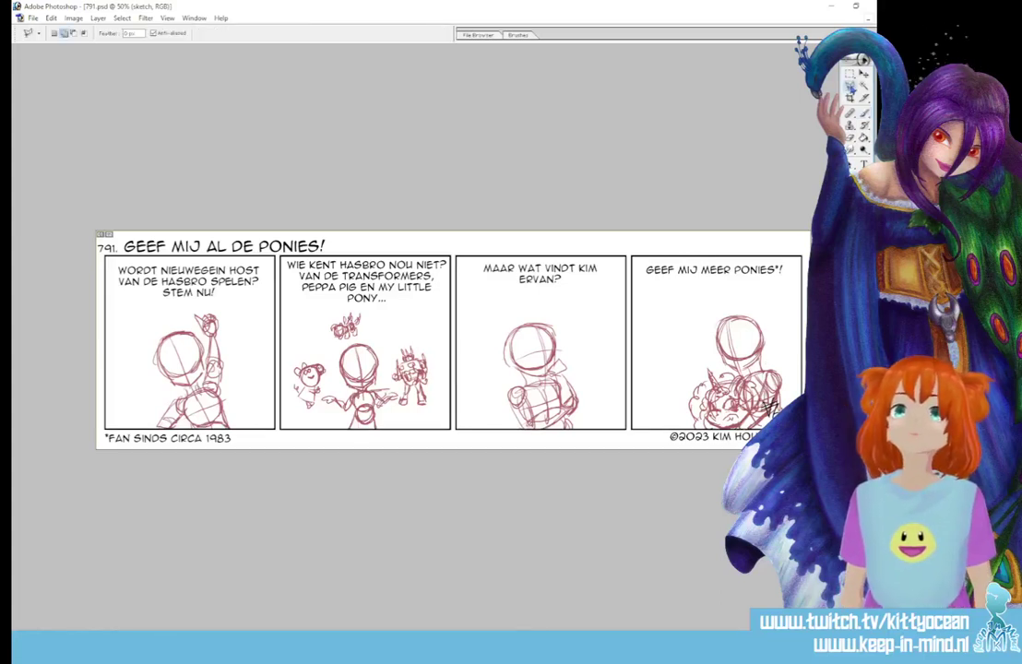
mouse_move(850, 50)
left_mouse_down()
mouse_move(762, 40)
mouse_move(606, 64)
left_mouse_up()
left_click(741, 86)
left_click(783, 86)
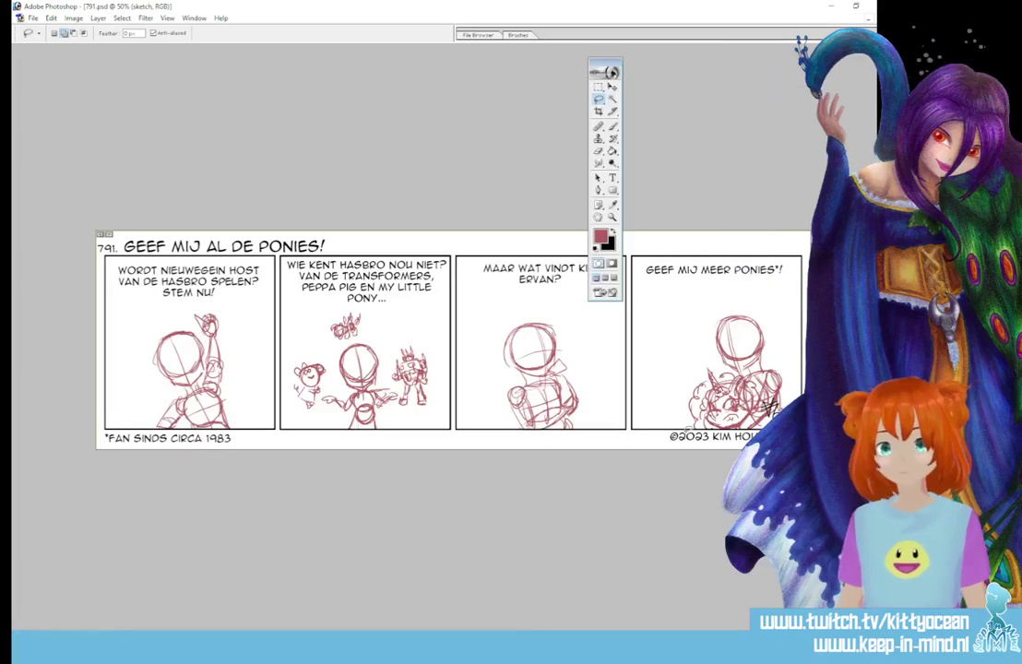
mouse_move(689, 427)
left_mouse_down()
mouse_move(723, 361)
mouse_move(757, 384)
mouse_move(779, 362)
mouse_move(783, 403)
mouse_move(767, 394)
left_mouse_up()
left_click(613, 87)
key("Up")
key("ctrl+d")
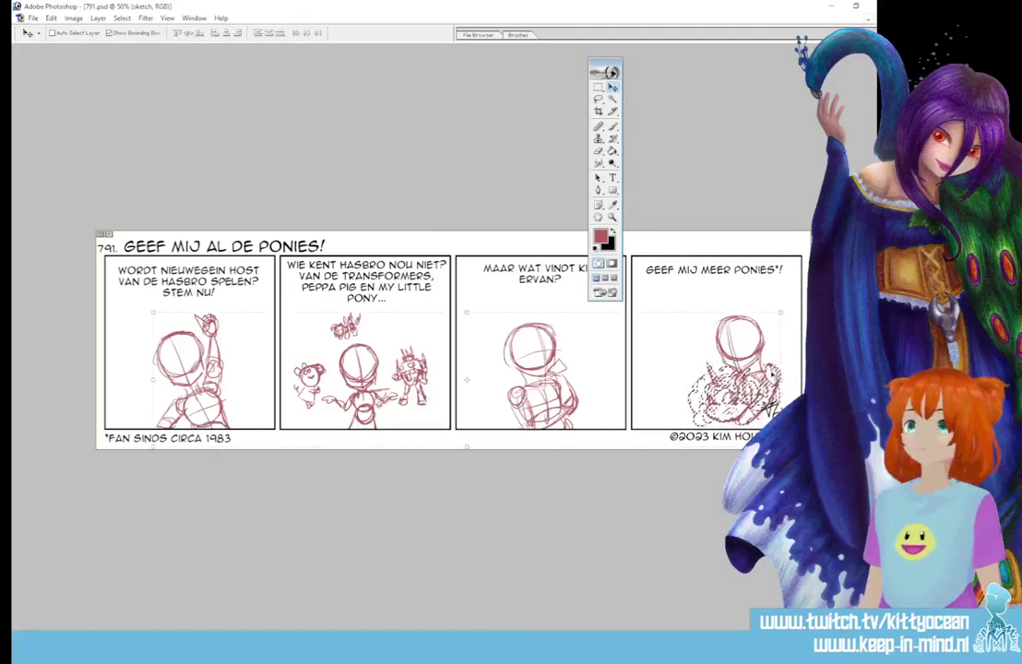
Sketch a second head circle in the fourth panel's left half, shift it slightly down and left, and deselect
left_click(614, 127)
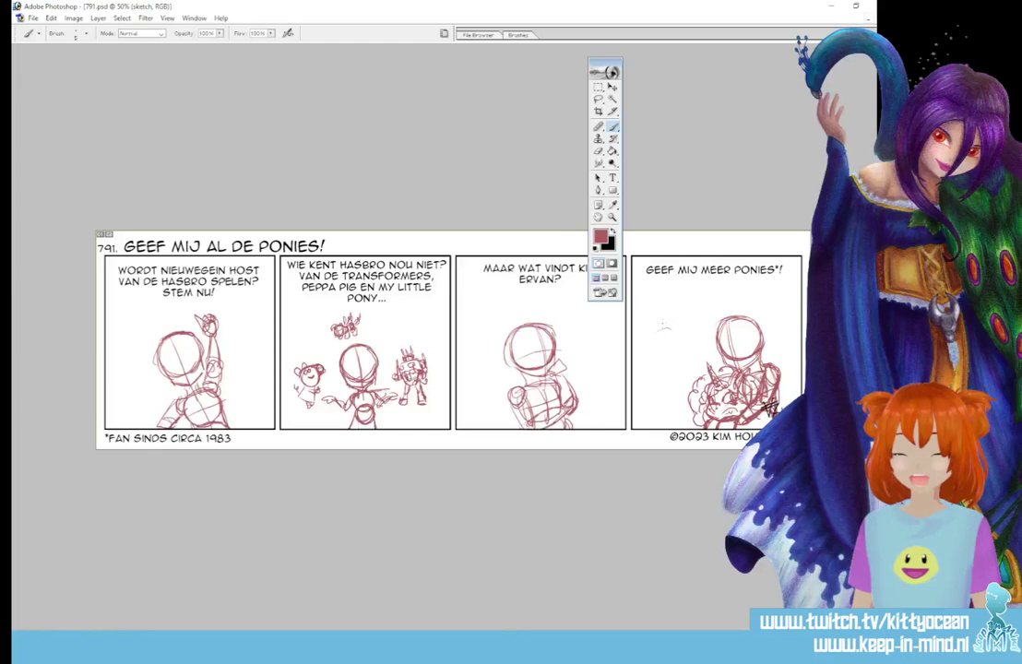
mouse_move(687, 330)
left_mouse_down()
mouse_move(649, 337)
mouse_move(656, 362)
mouse_move(682, 360)
mouse_move(686, 332)
left_mouse_up()
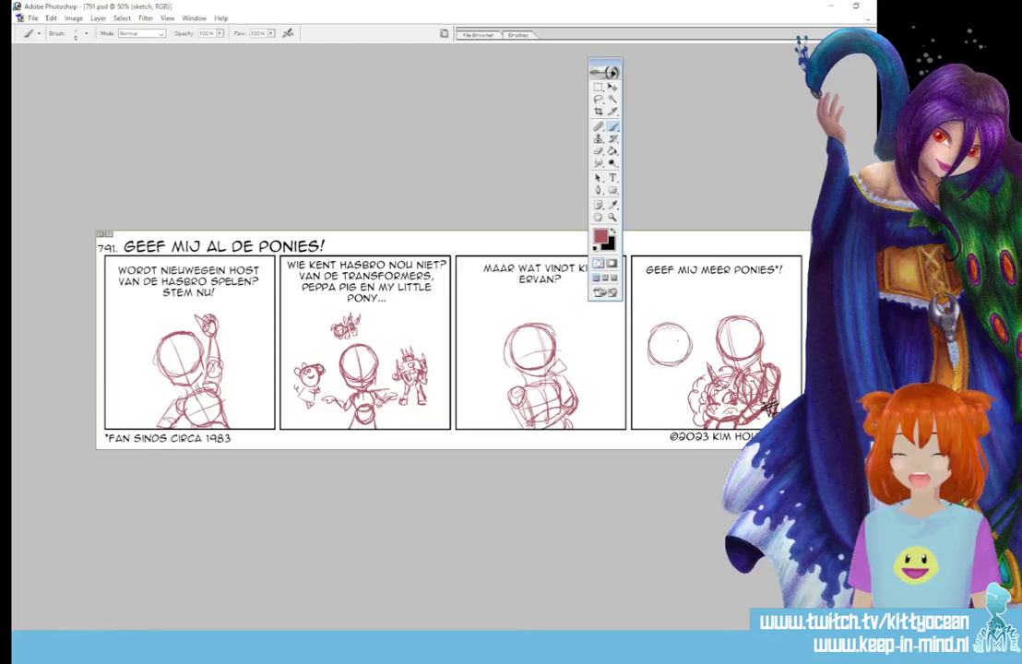
key("l")
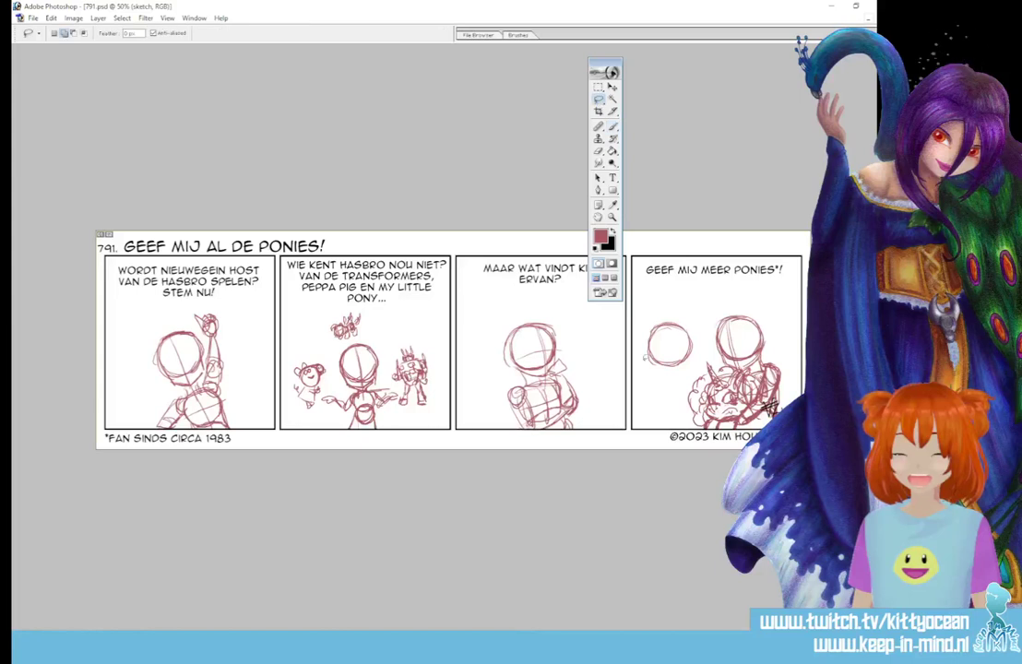
mouse_move(694, 317)
left_mouse_down()
mouse_move(653, 368)
mouse_move(696, 321)
mouse_move(675, 328)
mouse_move(680, 346)
left_mouse_up()
left_click(612, 87)
key("ctrl+d")
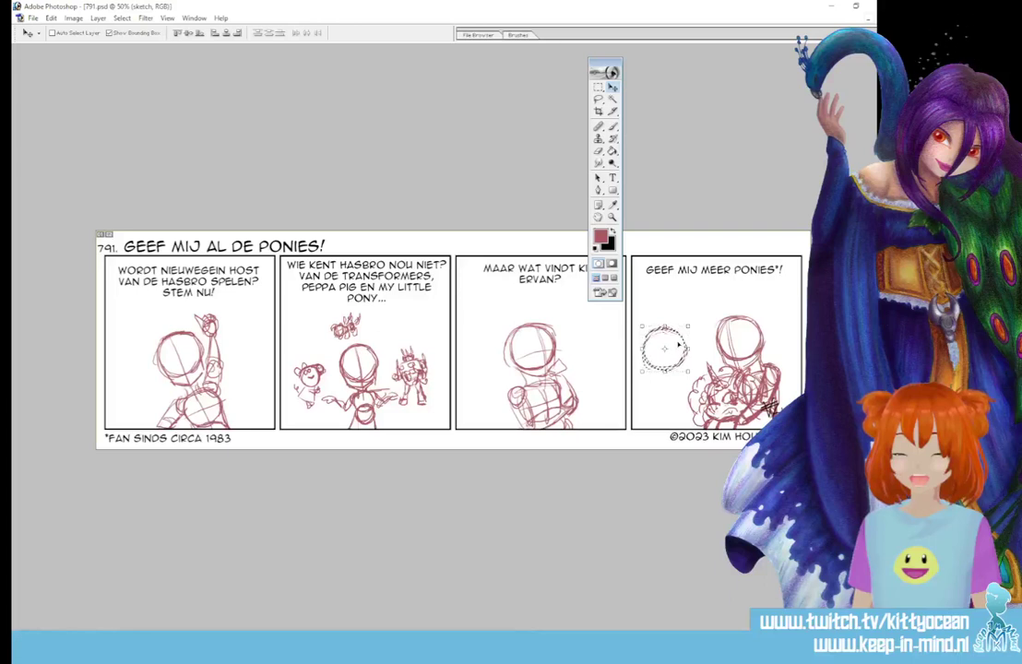
Sketch the second figure's neck and upper body in the fourth panel, and add facial guidelines to the characters' heads
key("b")
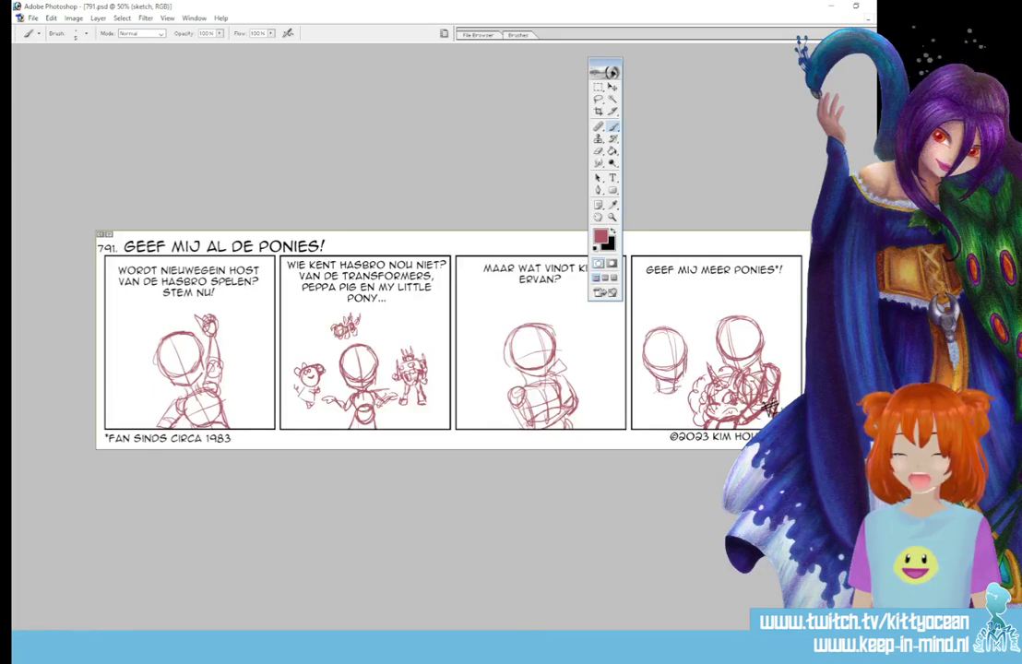
mouse_move(654, 391)
left_mouse_down()
mouse_move(666, 428)
mouse_move(686, 388)
mouse_move(686, 421)
left_mouse_up()
mouse_move(668, 390)
left_mouse_down()
mouse_move(674, 426)
mouse_move(684, 403)
mouse_move(647, 396)
left_mouse_up()
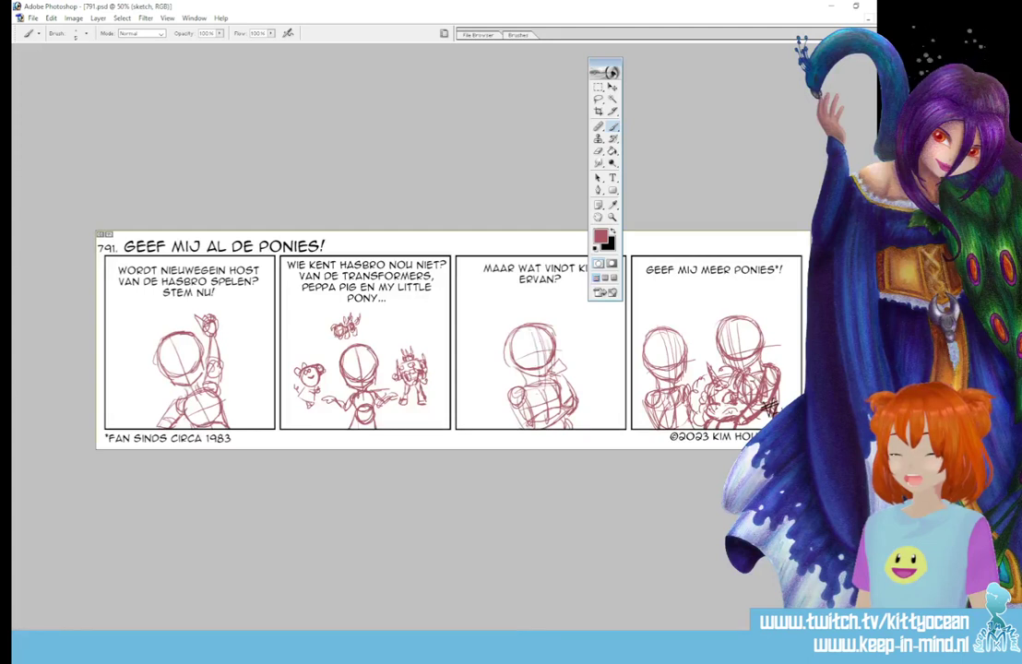
left_click_drag(518, 361, 566, 351)
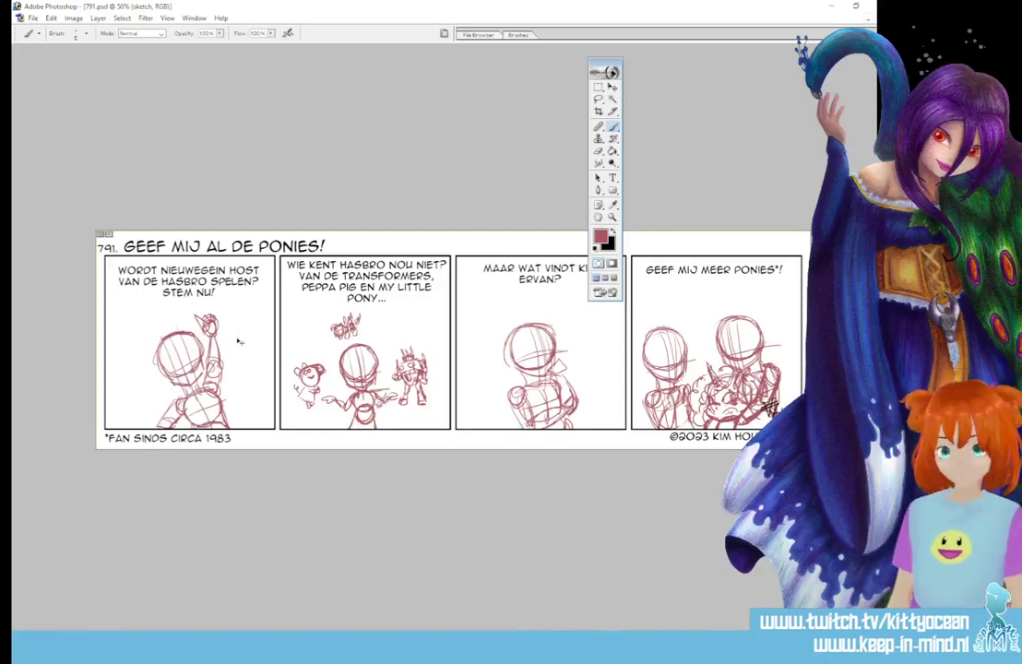
Fade the sketch layer to a pale tint and add a new layer named lineart for inking
key("ctrl+plus")
key("ctrl+plus")
key("ctrl+plus")
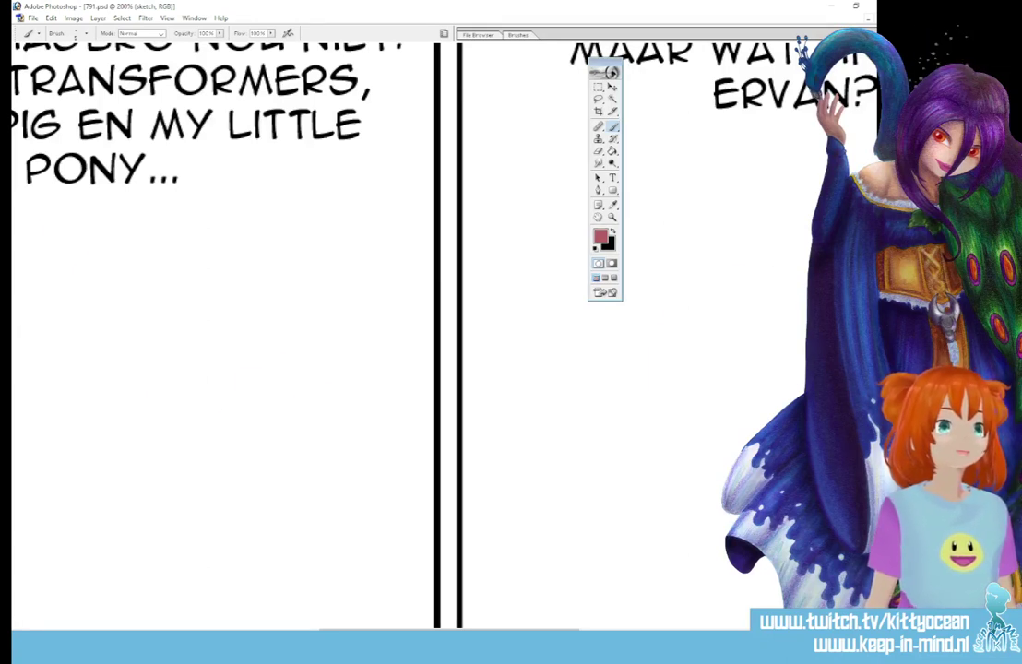
key("ctrl+z")
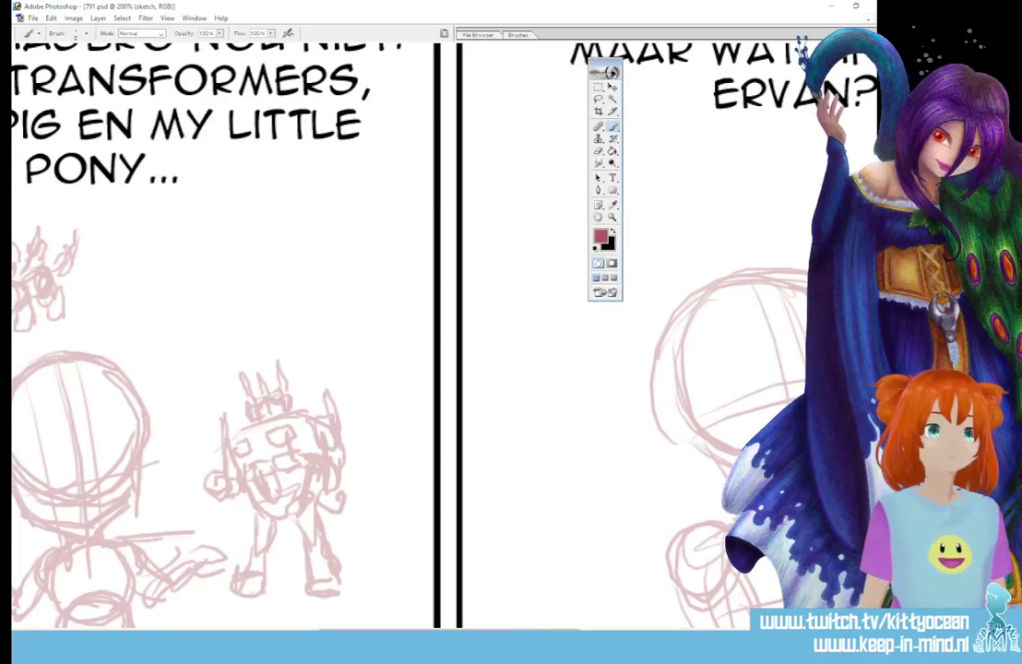
key("ctrl+alt+shift+n")
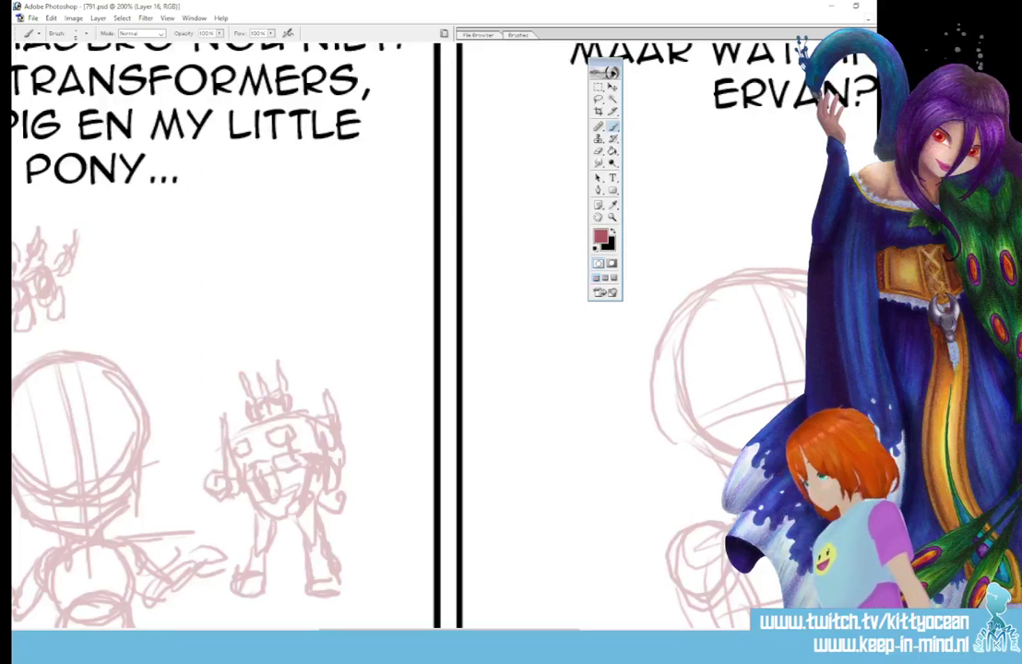
key("Return")
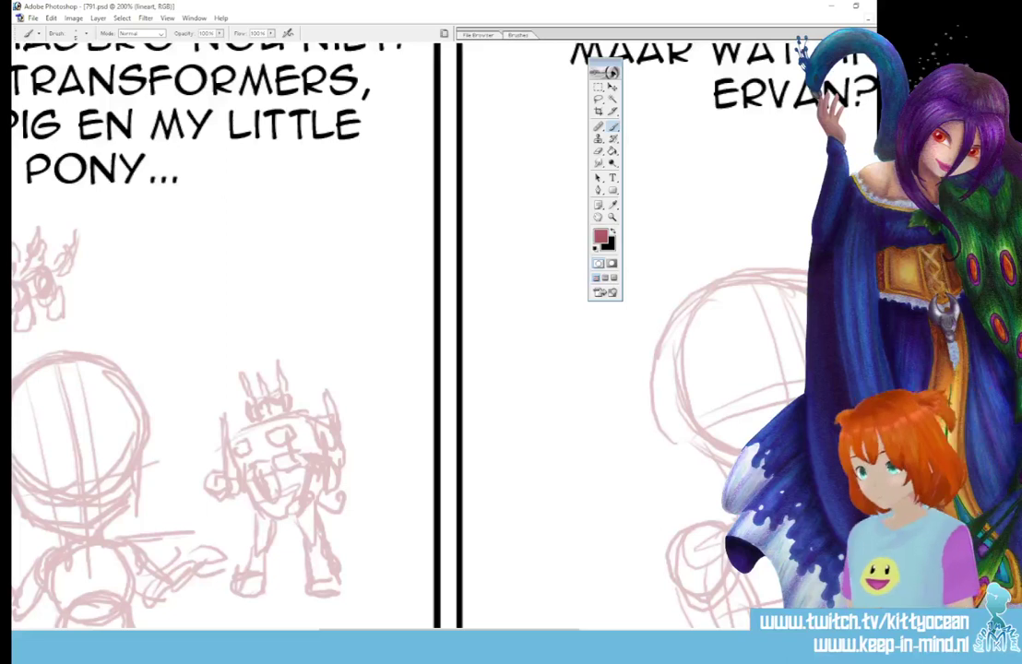
Switch the brush colour to black and ink two closed, arched eyes on the first panel's character
left_click_drag(449, 630, 150, 630)
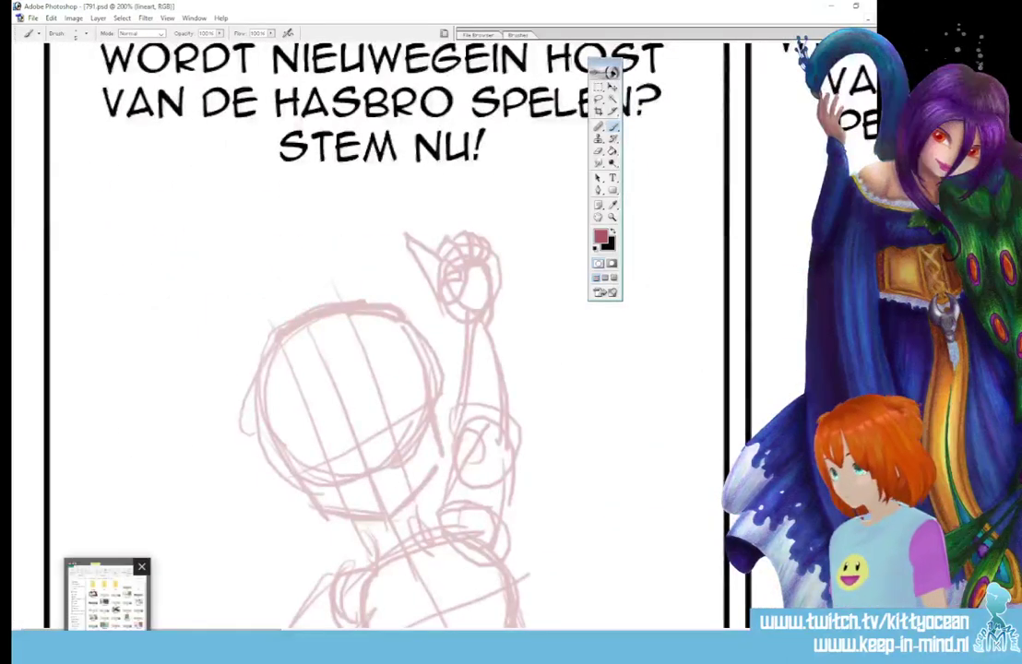
key("ctrl+plus")
key("ctrl+plus")
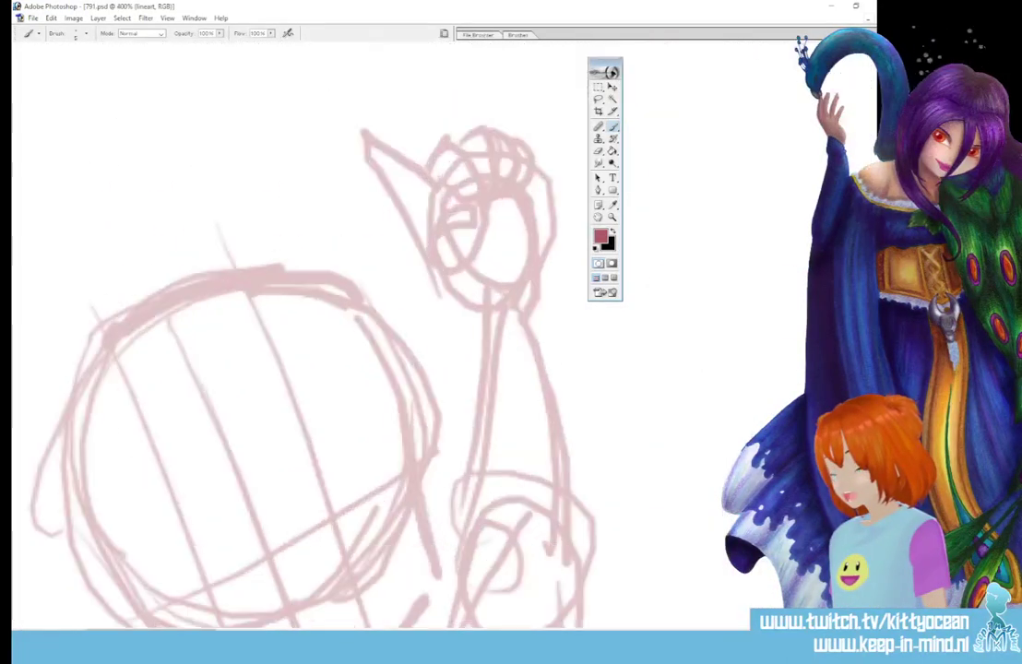
scroll(369, 336, "down", 3)
key("x")
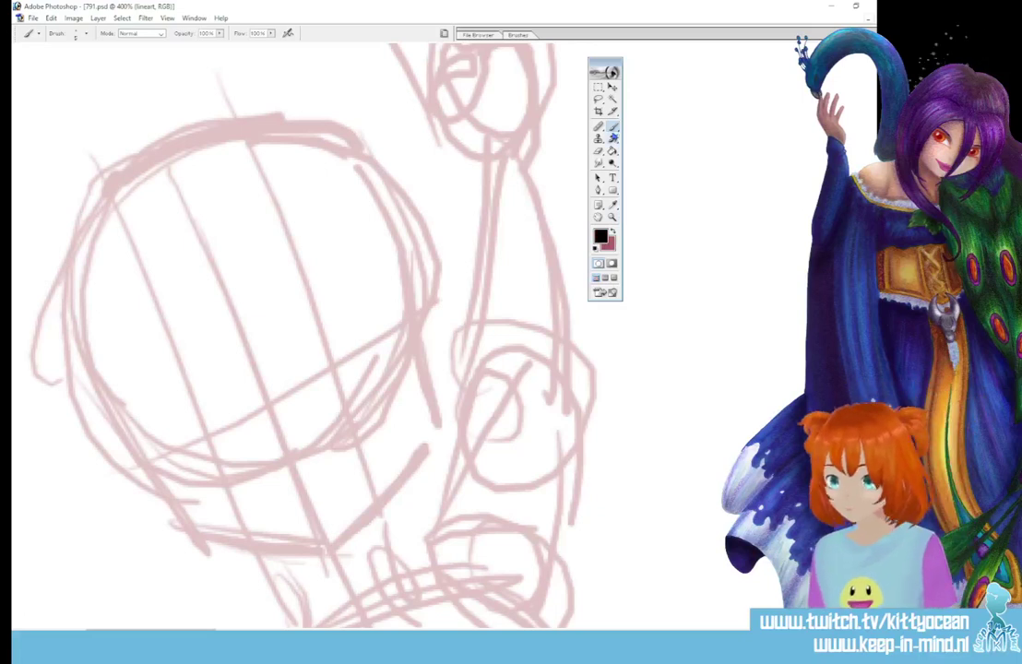
left_click_drag(207, 631, 168, 630)
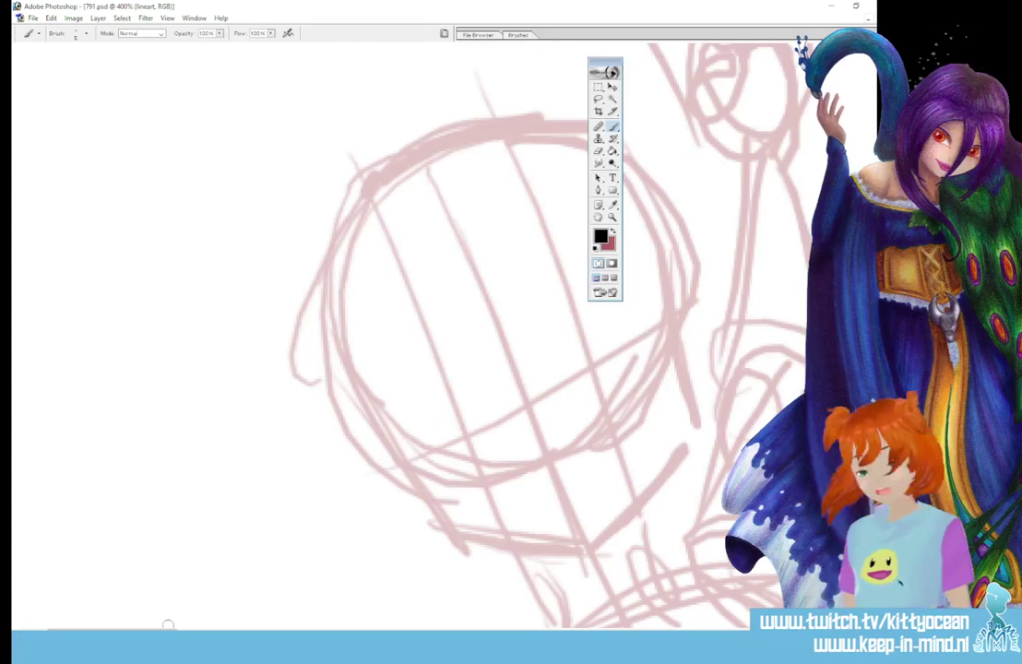
scroll(168, 624, "down", 3)
scroll(415, 332, "up", 1)
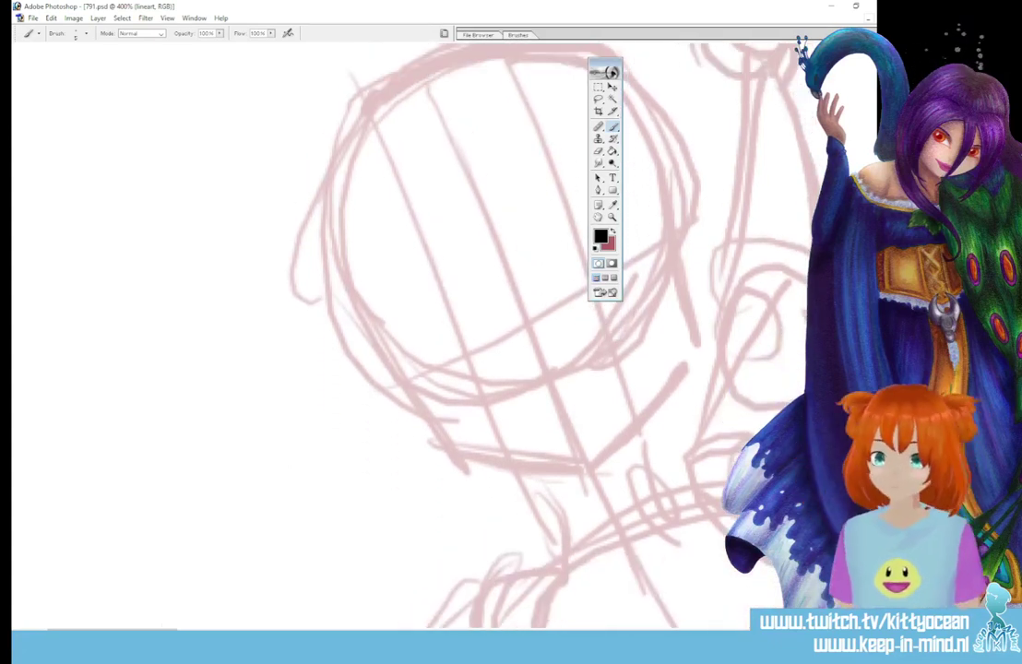
mouse_move(444, 369)
left_mouse_down()
mouse_move(475, 325)
mouse_move(498, 344)
left_mouse_up()
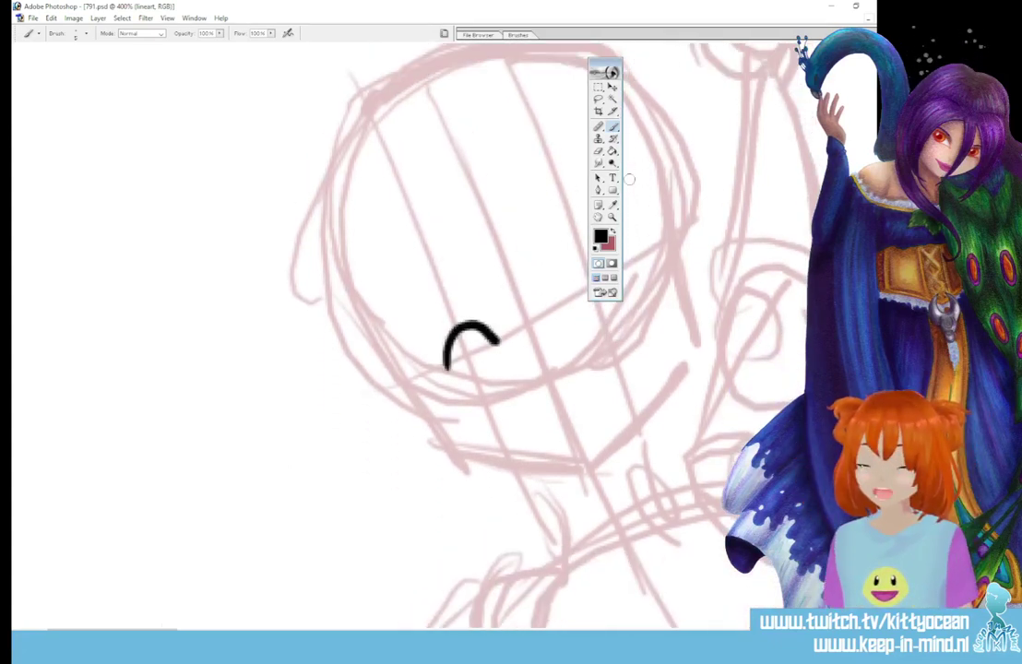
left_click_drag(602, 65, 688, 63)
mouse_move(578, 302)
left_mouse_down()
mouse_move(600, 260)
mouse_move(633, 281)
left_mouse_up()
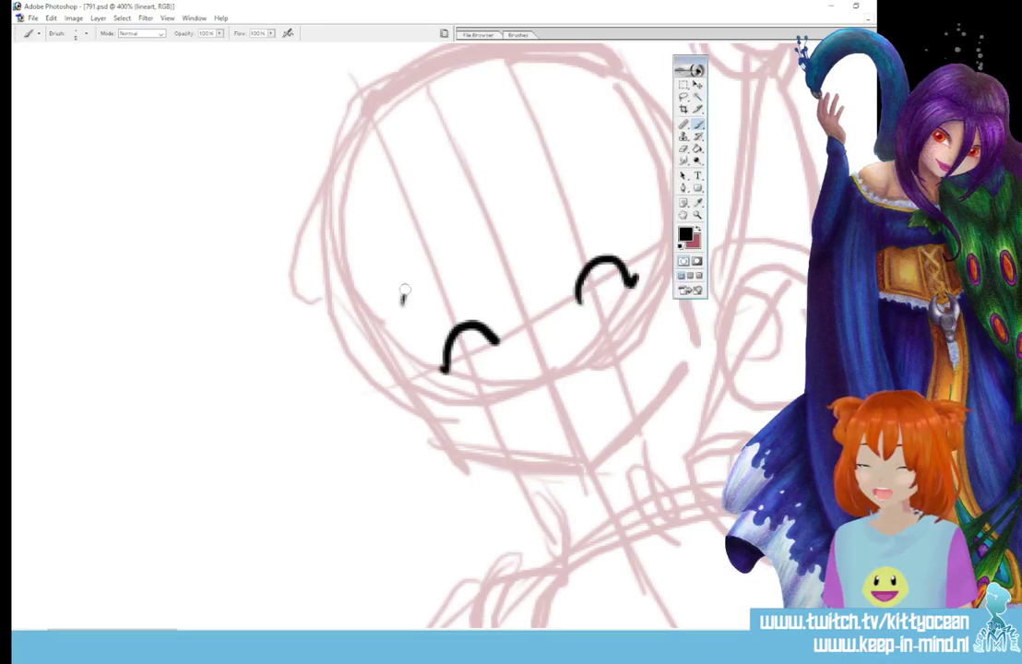
Ink both curved eyebrows, a dot nose and a wide open smiling mouth on the first panel's character
left_click_drag(402, 302, 465, 255)
left_click_drag(578, 217, 622, 214)
left_click(550, 359)
mouse_move(514, 401)
left_mouse_down()
mouse_move(622, 342)
mouse_move(615, 432)
left_mouse_up()
left_click_drag(572, 403, 613, 395)
Ink the pointed fringe and the long tapering hair locks framing both sides of the first character's face
mouse_move(478, 234)
left_mouse_down()
mouse_move(483, 274)
mouse_move(545, 297)
left_mouse_up()
left_click_drag(516, 211, 555, 300)
mouse_move(478, 236)
left_mouse_down()
mouse_move(466, 484)
mouse_move(498, 516)
left_mouse_up()
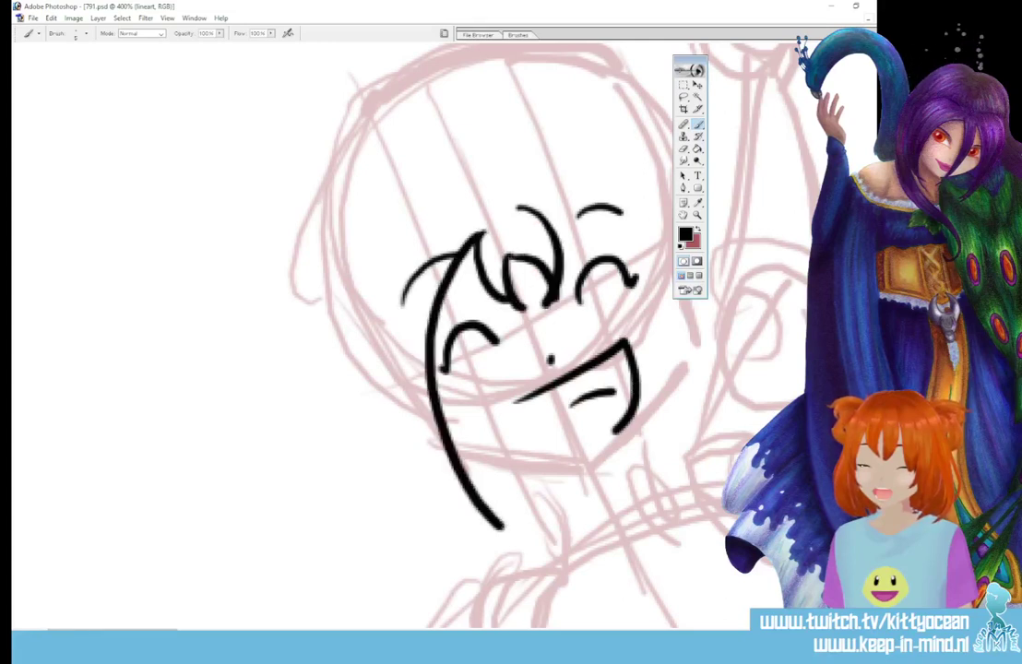
mouse_move(394, 222)
left_mouse_down()
mouse_move(370, 285)
mouse_move(440, 481)
mouse_move(544, 542)
left_mouse_up()
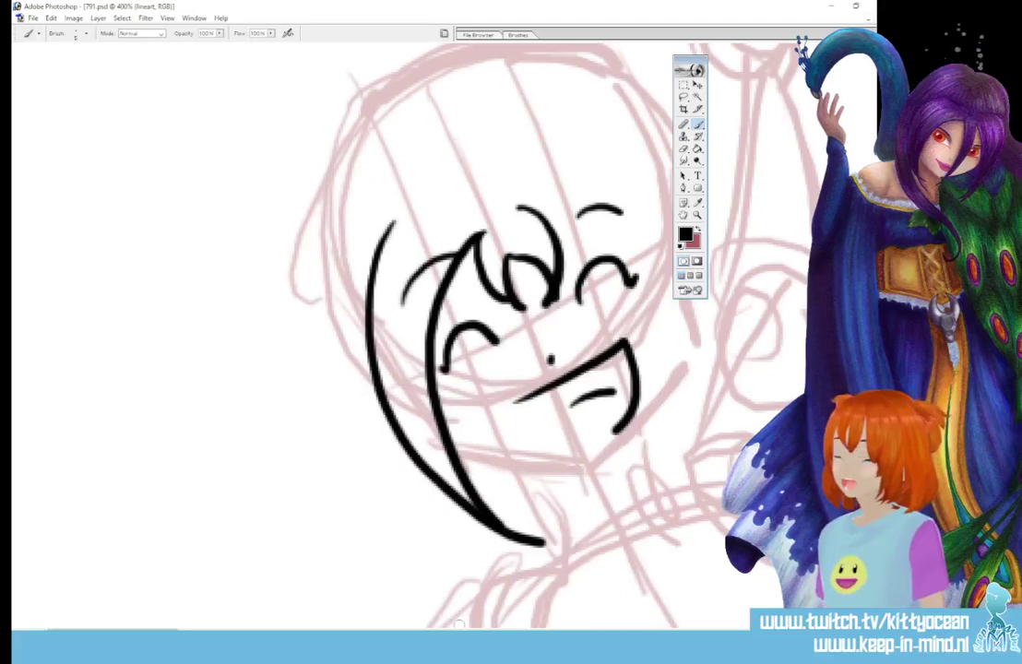
left_click_drag(151, 631, 187, 630)
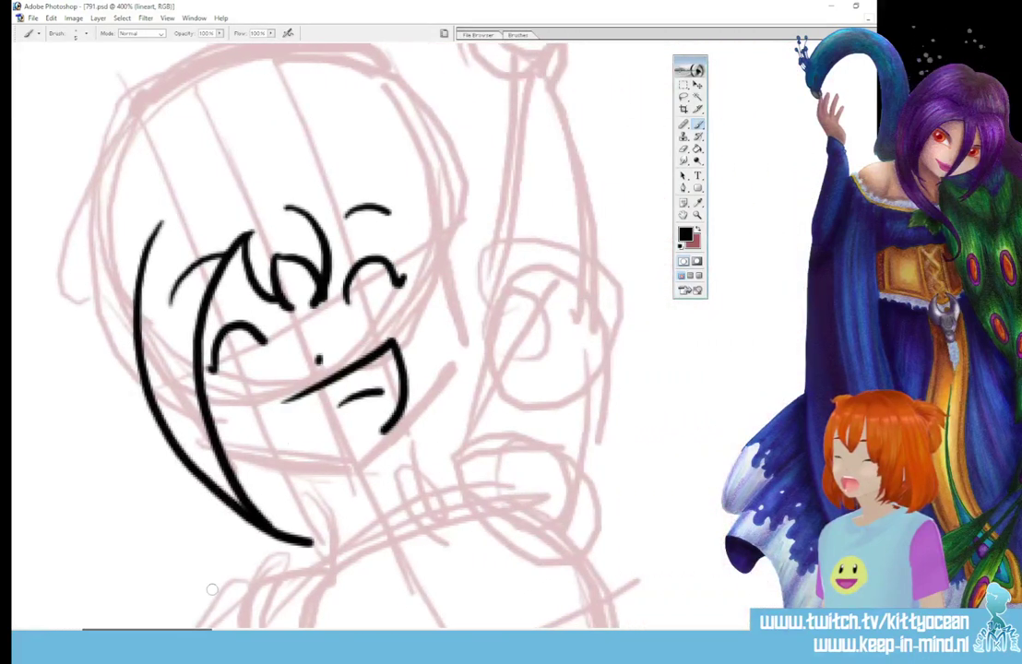
mouse_move(289, 205)
left_mouse_down()
mouse_move(407, 263)
mouse_move(457, 500)
left_mouse_up()
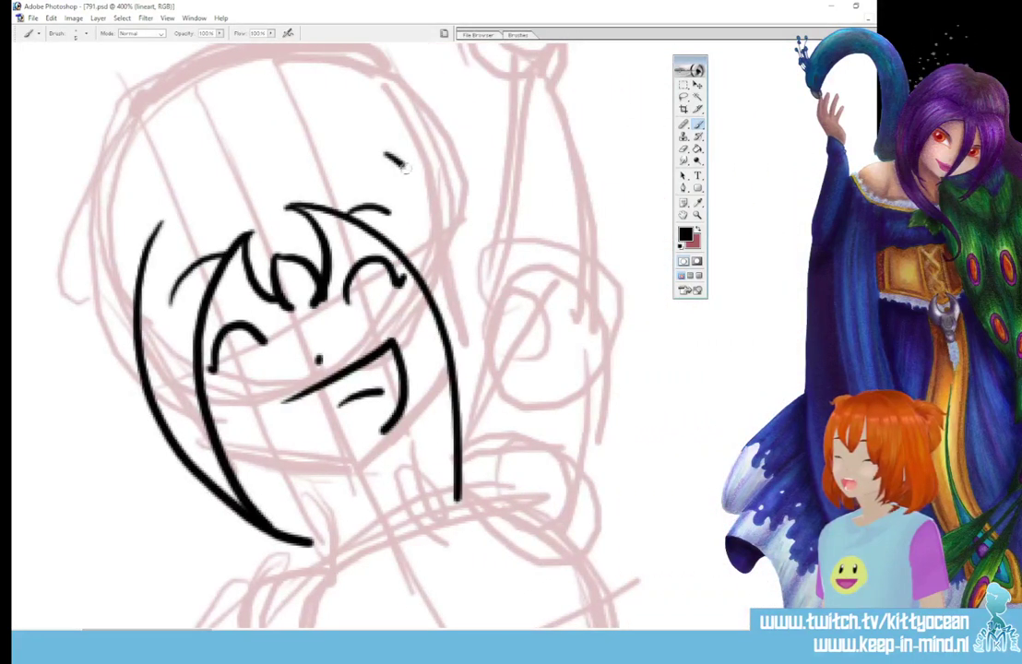
mouse_move(385, 155)
left_mouse_down()
mouse_move(467, 258)
mouse_move(464, 450)
mouse_move(447, 510)
left_mouse_up()
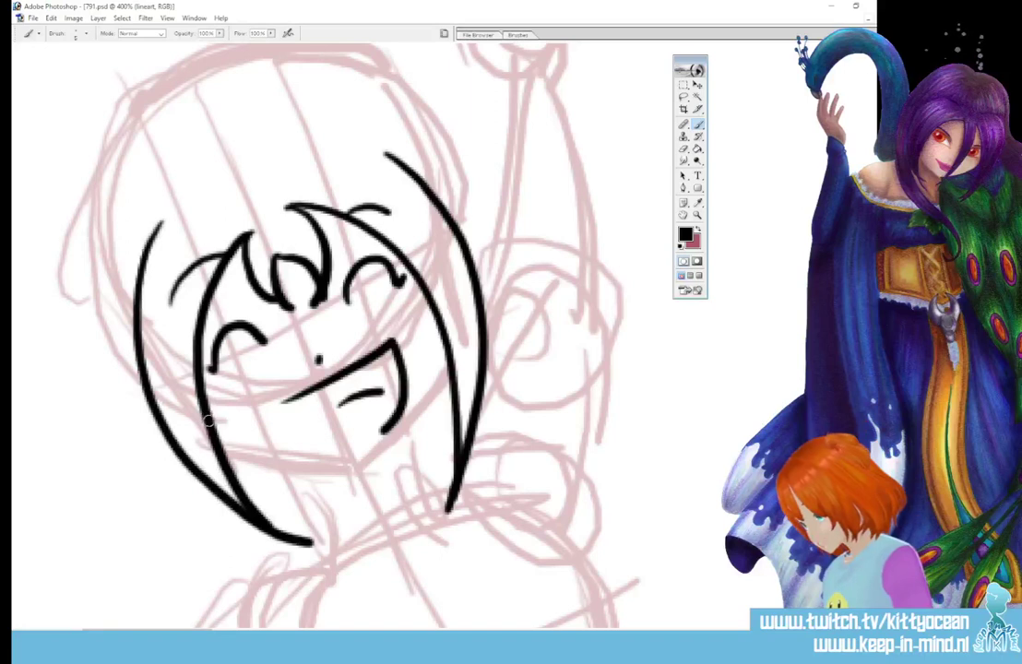
Ink the jawline from one hair lock to the other and both sides of the neck below it
mouse_move(210, 421)
left_mouse_down()
mouse_move(311, 468)
mouse_move(366, 466)
mouse_move(377, 451)
mouse_move(358, 466)
mouse_move(374, 459)
mouse_move(449, 346)
left_mouse_up()
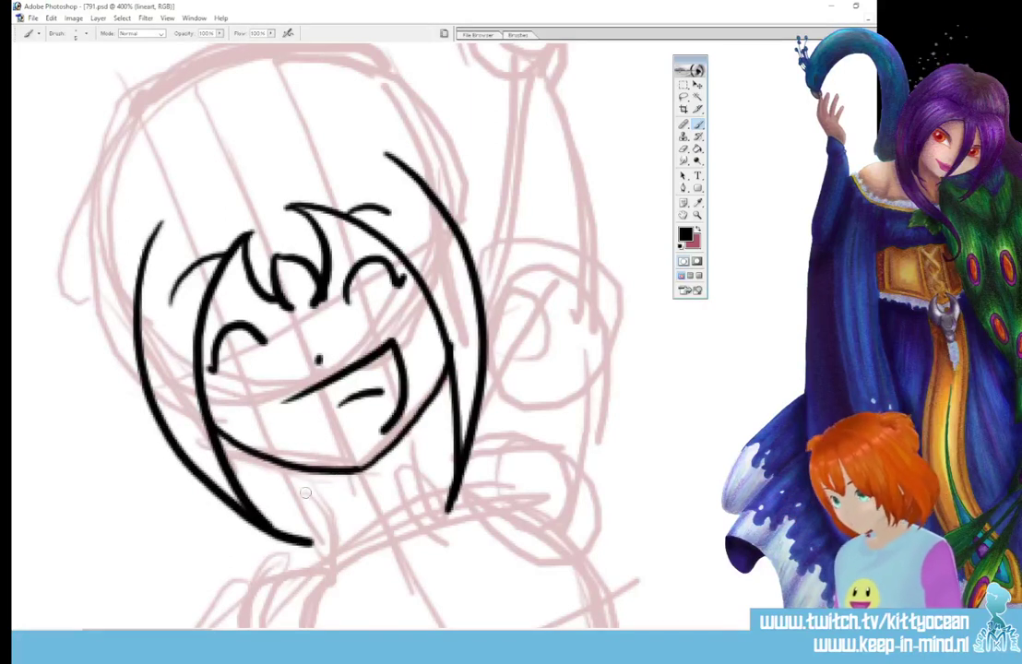
left_click_drag(292, 469, 320, 544)
left_click_drag(406, 434, 443, 496)
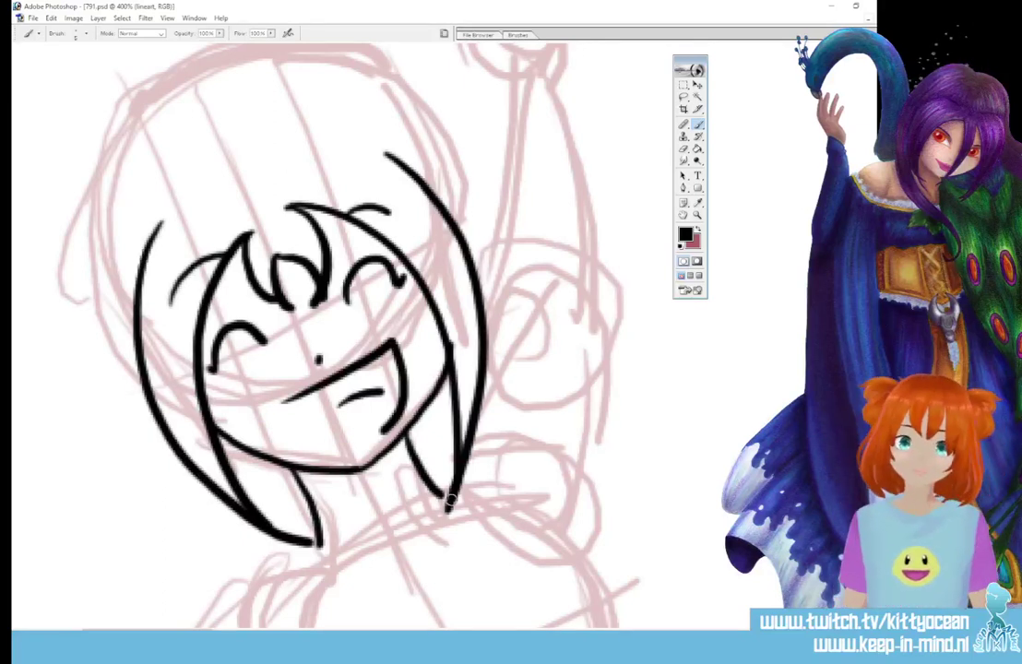
Ink short neck and collarbone lines and a rounded shirt neckline joining the hair tips on the first character
scroll(305, 332, "down", 5)
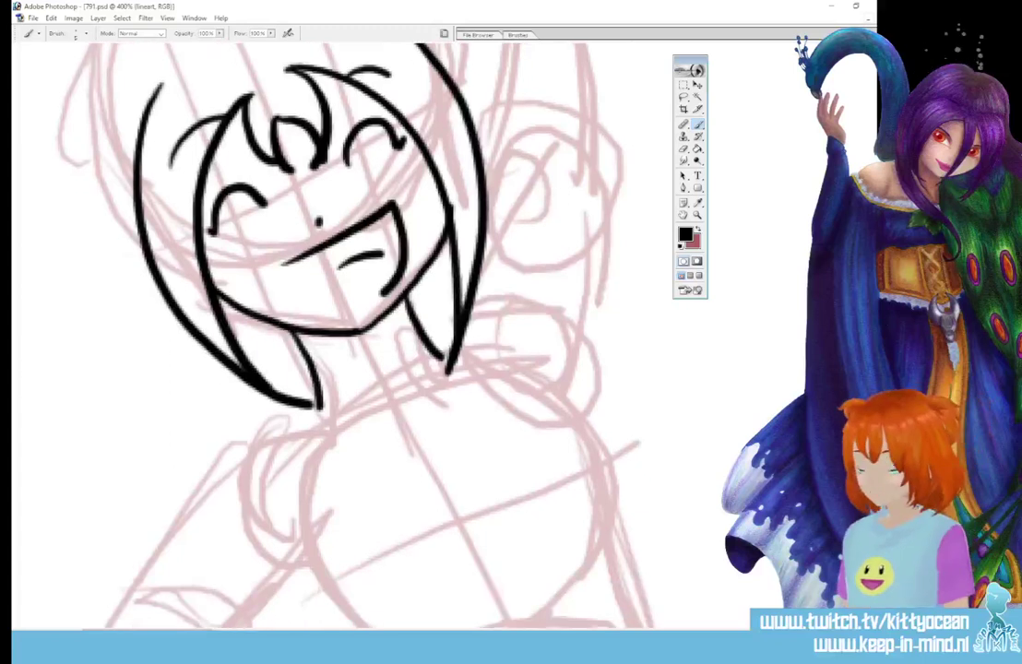
scroll(313, 332, "down", 2)
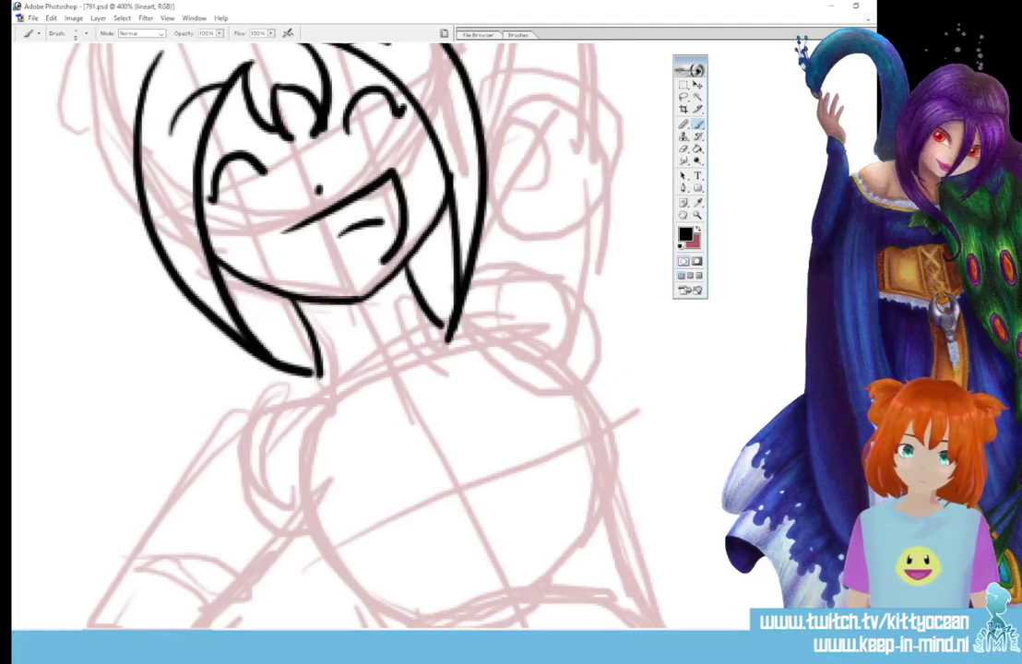
left_click_drag(341, 338, 372, 367)
left_click_drag(405, 310, 409, 346)
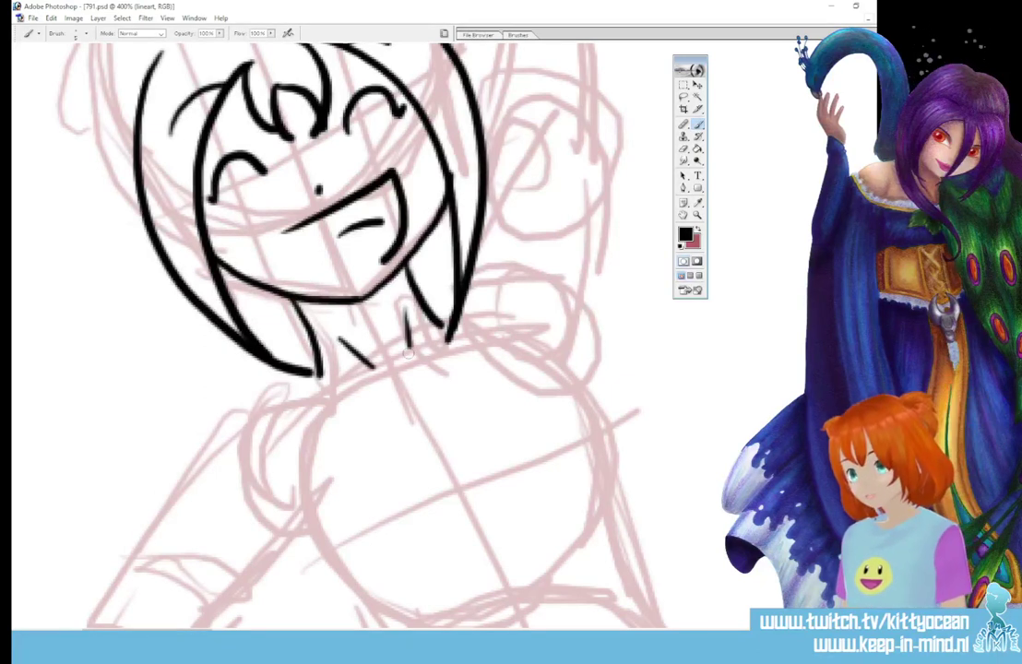
left_click_drag(333, 403, 372, 394)
left_click_drag(430, 371, 449, 344)
mouse_move(314, 377)
left_mouse_down()
mouse_move(339, 418)
mouse_move(434, 439)
left_mouse_up()
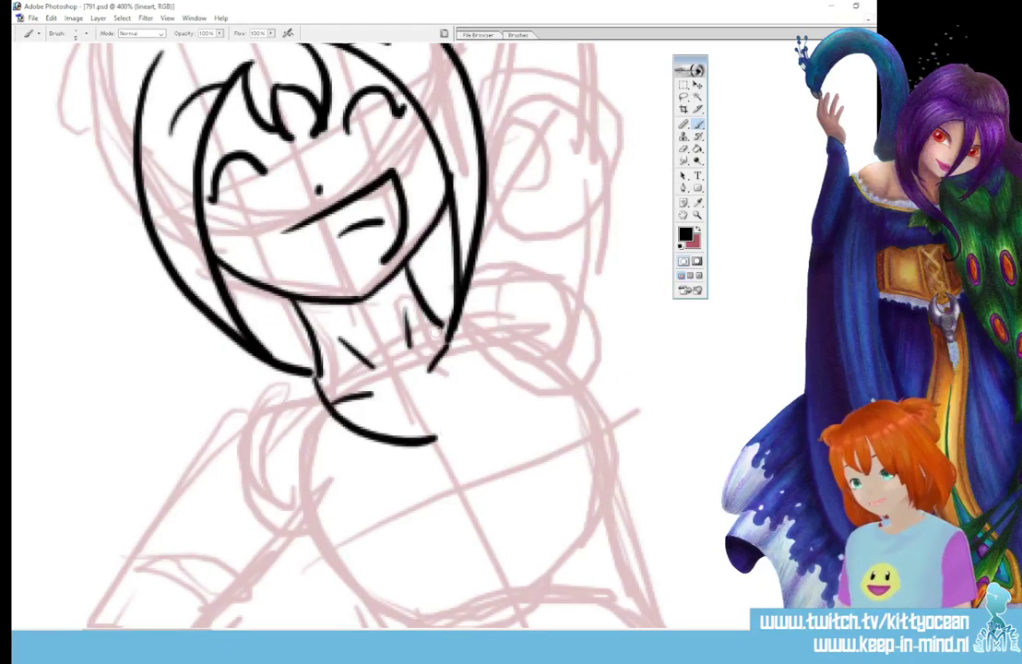
mouse_move(447, 335)
left_mouse_down()
mouse_move(445, 403)
mouse_move(429, 437)
left_mouse_up()
Ink the two long sides of the first character's shirt from the shoulders down, close the neckline and add short shoulder folds
mouse_move(312, 374)
left_mouse_down()
mouse_move(301, 383)
mouse_move(313, 527)
mouse_move(360, 604)
left_mouse_up()
left_click_drag(442, 323, 481, 364)
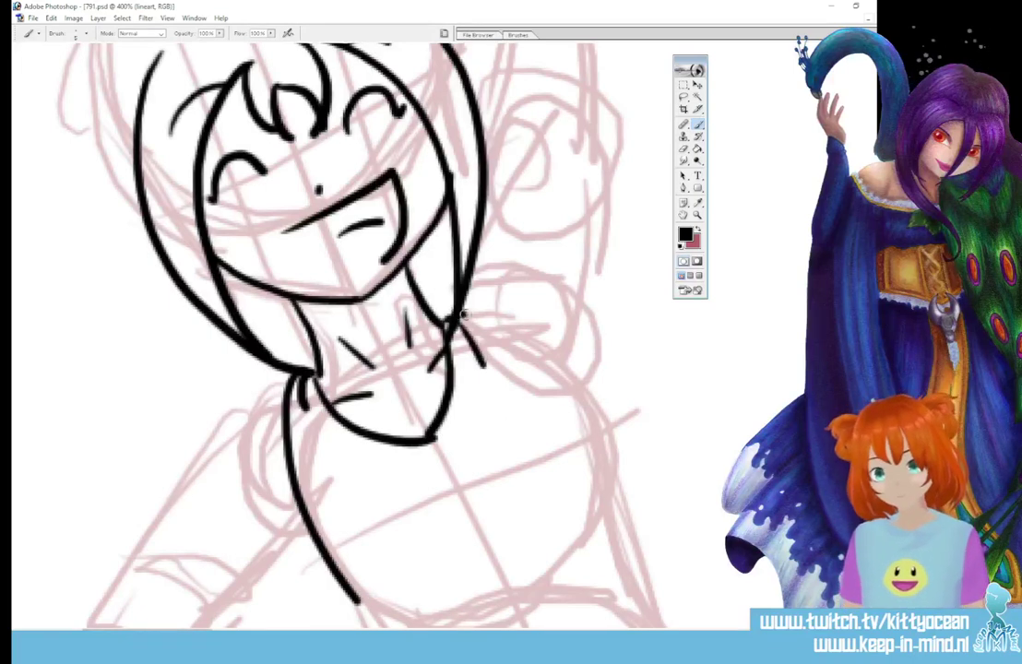
mouse_move(459, 315)
left_mouse_down()
mouse_move(515, 345)
mouse_move(573, 414)
mouse_move(620, 525)
left_mouse_up()
Ink the shirt's waist down to the panel border with a short fold, and a round laughing smiley emblem on the chest
scroll(369, 295, "down", 3)
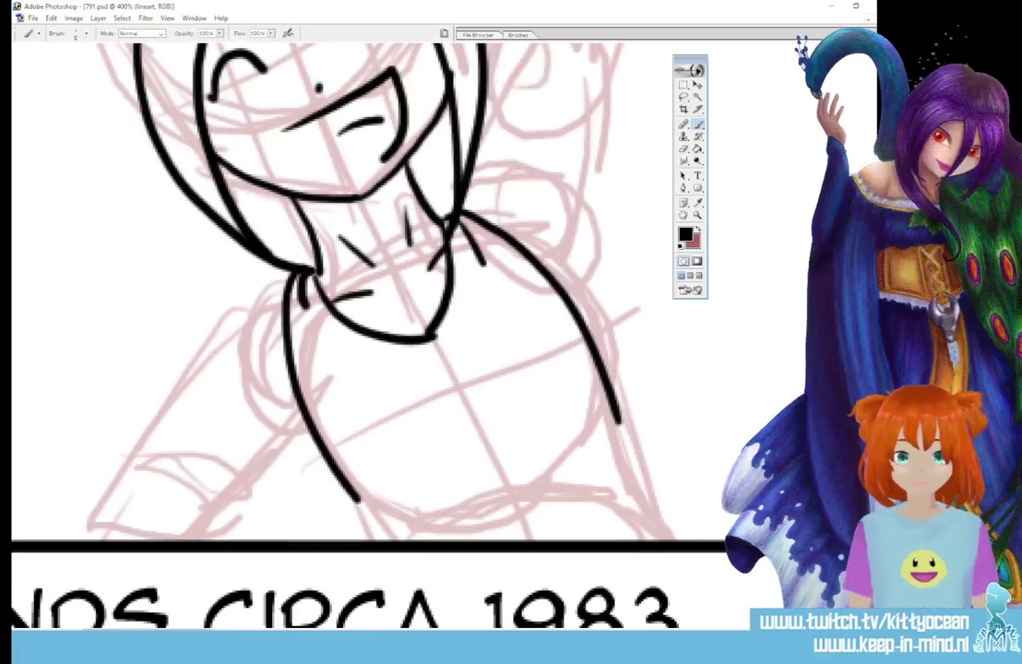
left_click_drag(348, 489, 369, 537)
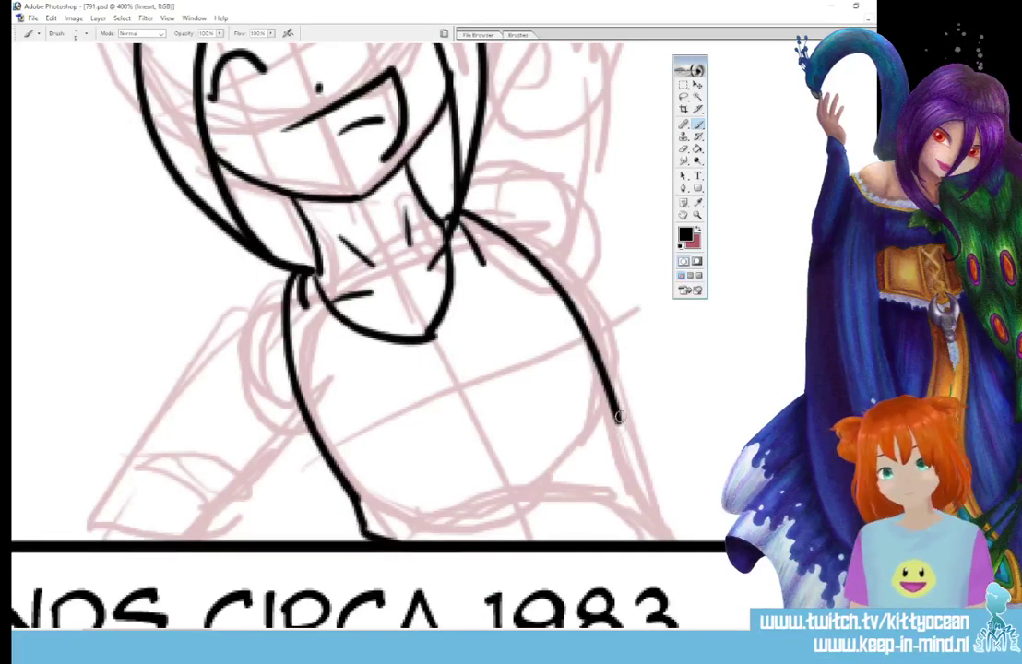
left_click_drag(619, 416, 581, 540)
left_click_drag(572, 464, 553, 493)
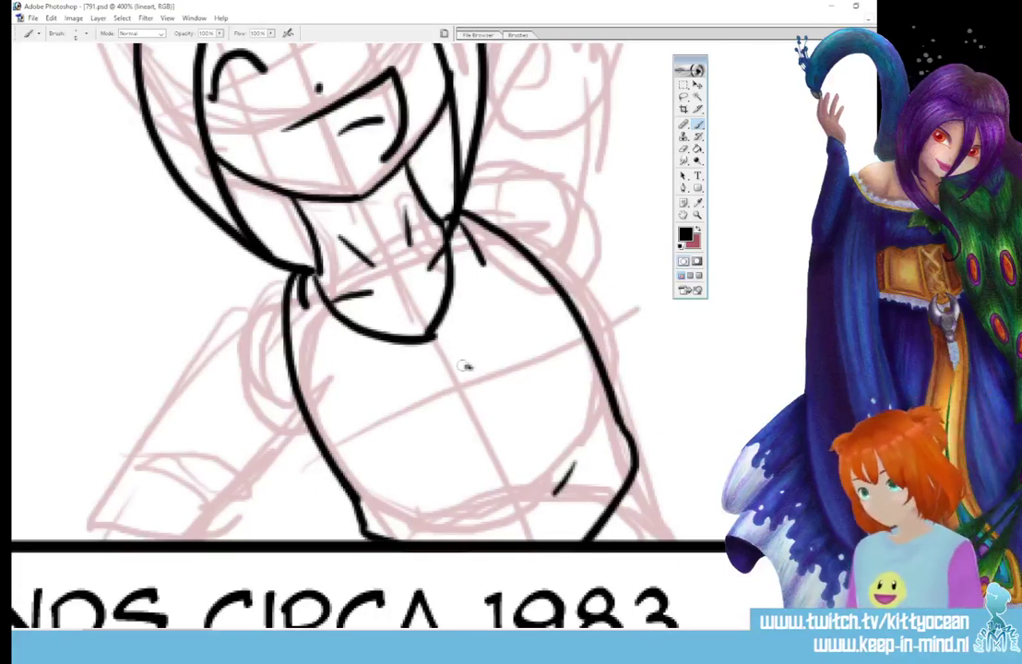
mouse_move(470, 368)
left_mouse_down()
mouse_move(426, 388)
mouse_move(436, 430)
mouse_move(469, 440)
mouse_move(491, 424)
mouse_move(466, 367)
left_mouse_up()
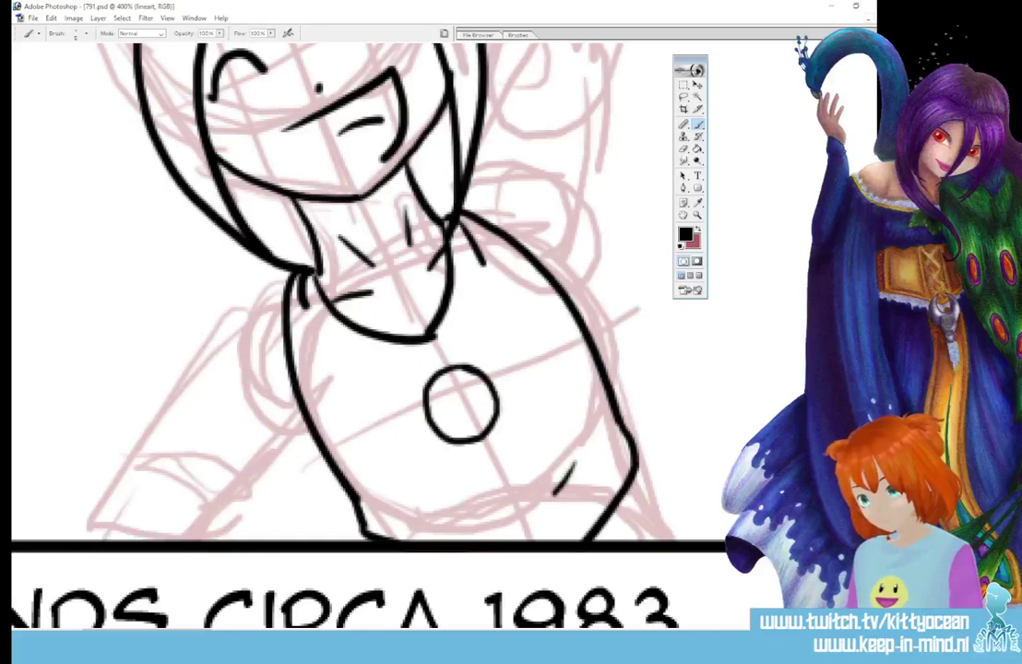
mouse_move(436, 406)
left_mouse_down()
mouse_move(478, 396)
mouse_move(468, 425)
mouse_move(478, 398)
left_mouse_up()
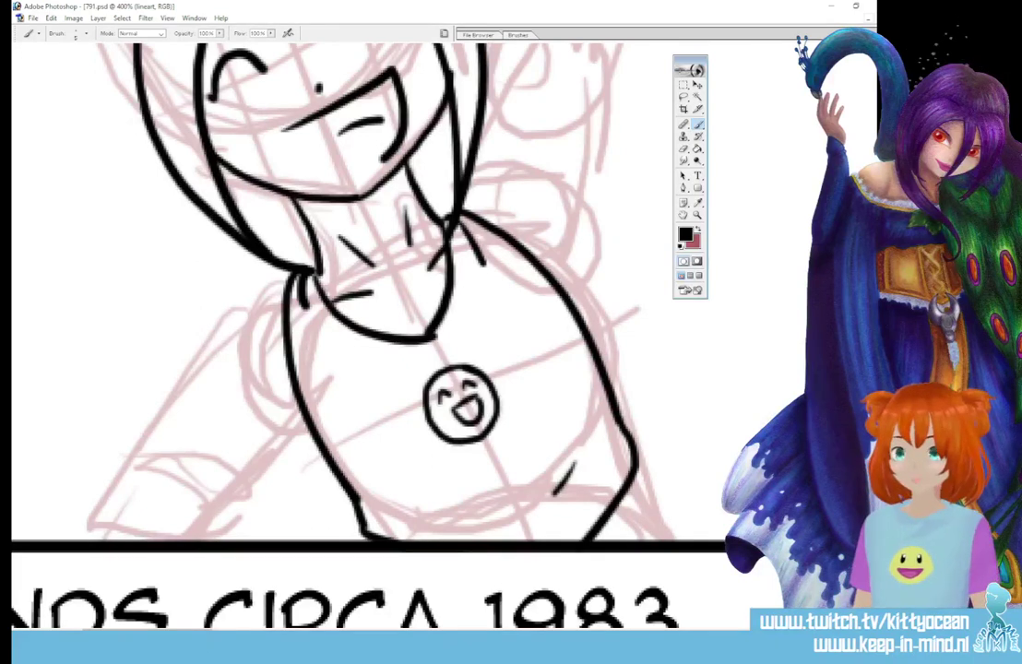
Ink the short sleeve of the first character's lowered arm with fold lines, and both sides of the forearm down to the panel border
left_click_drag(197, 634, 179, 634)
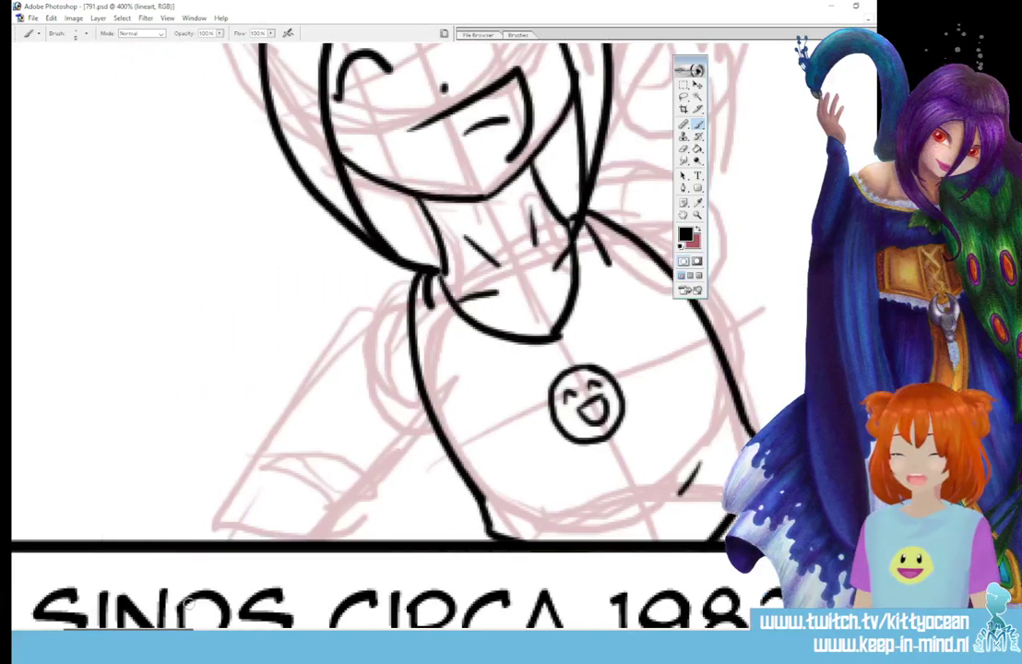
mouse_move(412, 283)
left_mouse_down()
mouse_move(356, 300)
mouse_move(256, 425)
mouse_move(406, 509)
left_mouse_up()
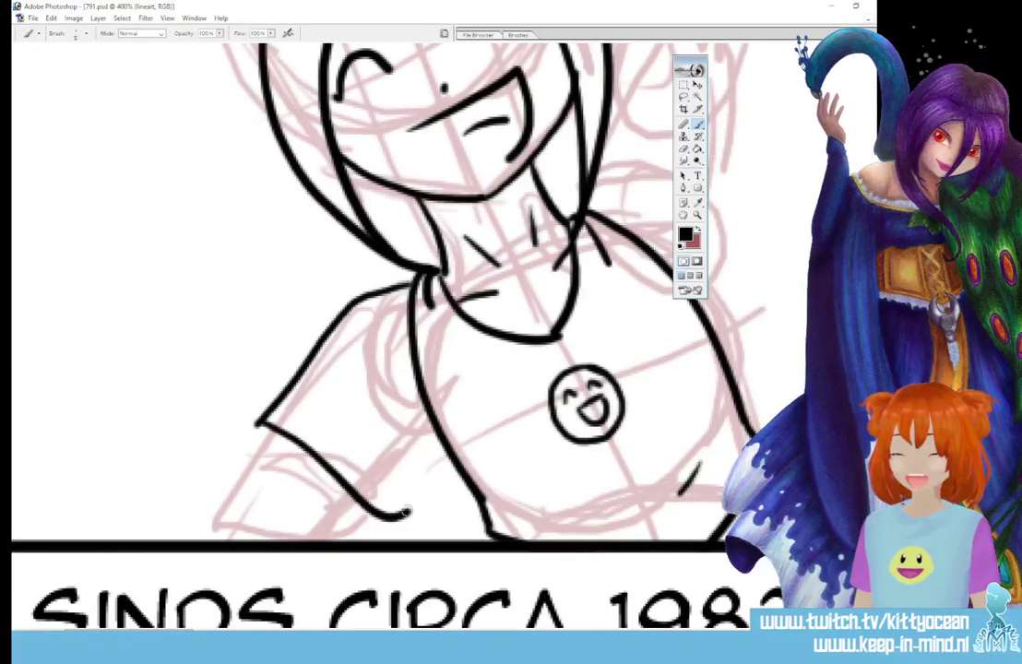
left_click_drag(433, 428, 408, 513)
left_click_drag(327, 430, 373, 468)
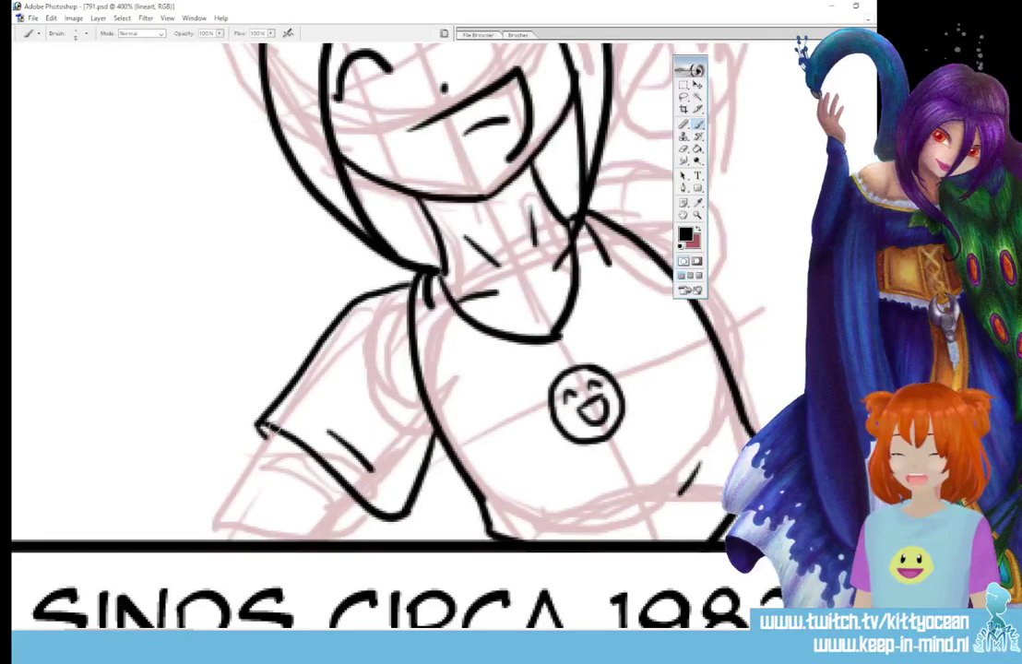
left_click_drag(272, 431, 199, 570)
mouse_move(356, 501)
left_mouse_down()
mouse_move(330, 516)
mouse_move(310, 554)
left_mouse_up()
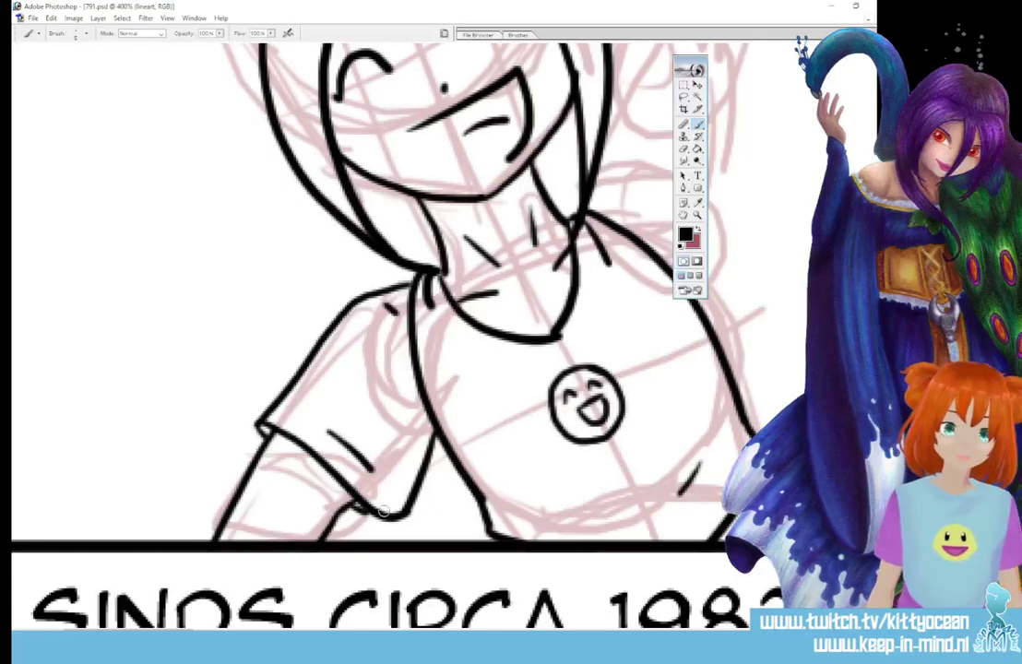
Ink the raised arm's sleeve as a curve coming out from behind the hair, with a fold and a narrow curved opening
scroll(382, 510, "up", 5)
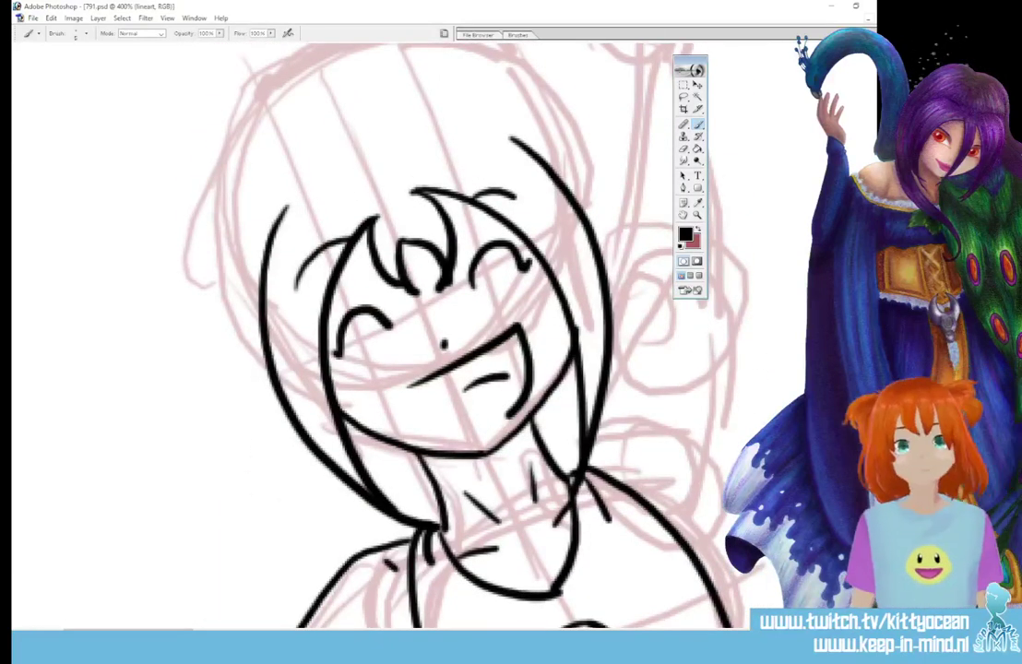
mouse_move(611, 371)
left_mouse_down()
mouse_move(643, 359)
mouse_move(716, 451)
mouse_move(724, 484)
left_mouse_up()
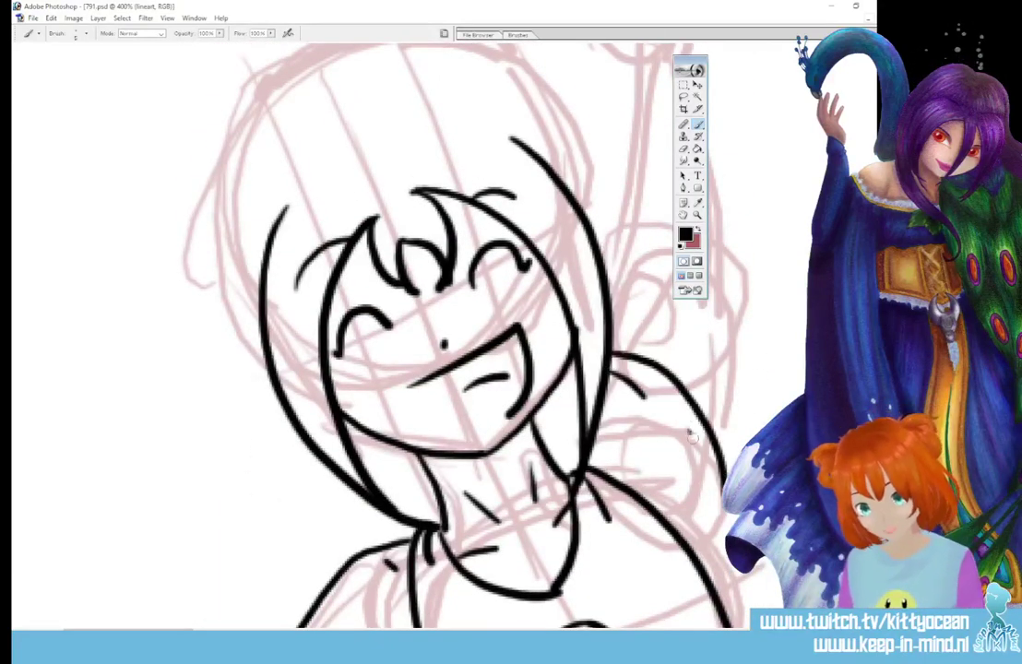
mouse_move(689, 431)
left_mouse_down()
mouse_move(723, 514)
mouse_move(721, 477)
mouse_move(714, 540)
left_mouse_up()
left_click_drag(725, 488, 714, 544)
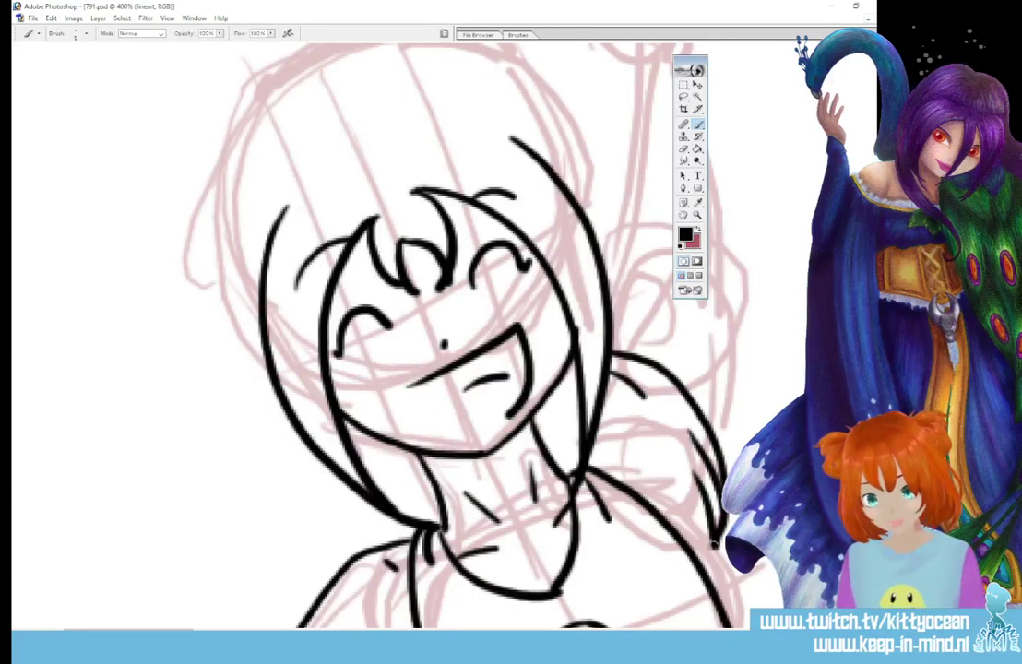
Ink both long sides of the raised arm from the wrist down to the hair and sleeve
scroll(724, 360, "up", 3)
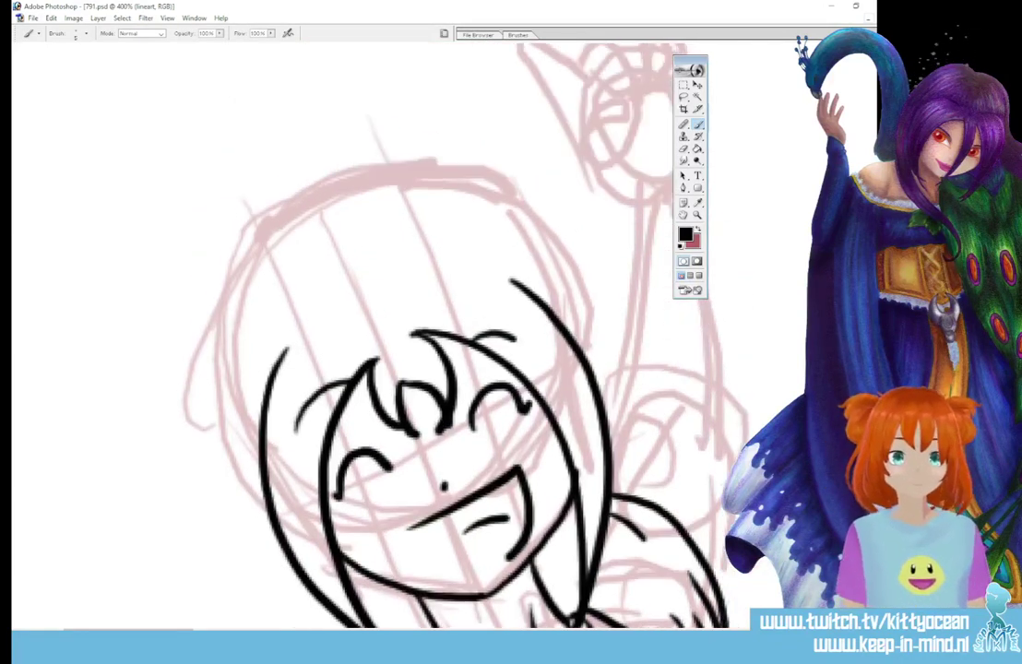
scroll(722, 369, "up", 1)
left_click_drag(633, 241, 614, 441)
left_click_drag(689, 67, 840, 76)
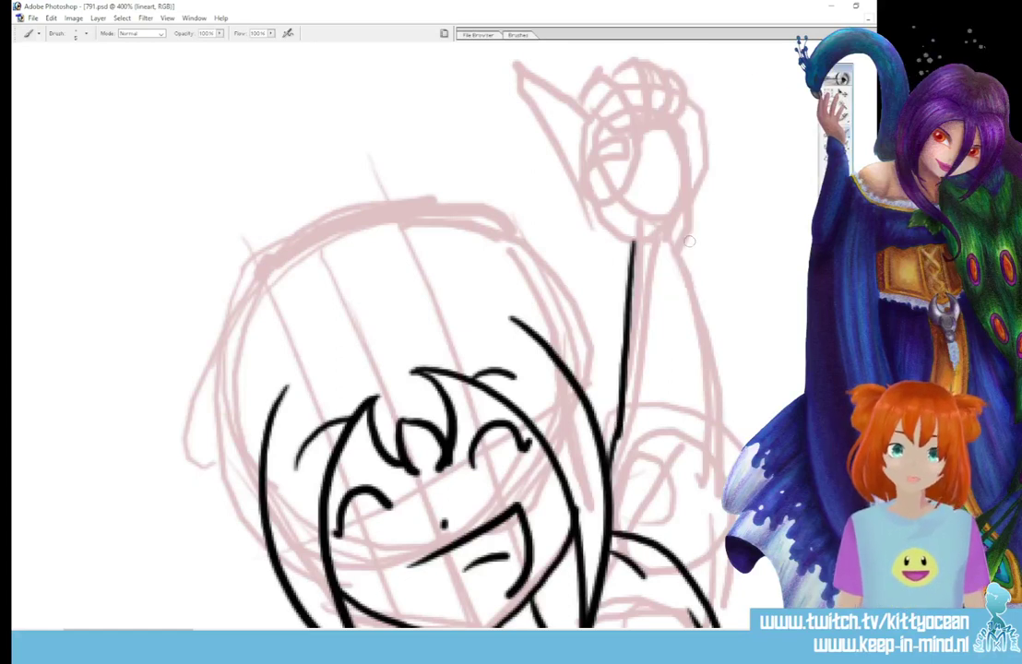
mouse_move(689, 242)
left_mouse_down()
mouse_move(723, 454)
mouse_move(714, 597)
left_mouse_up()
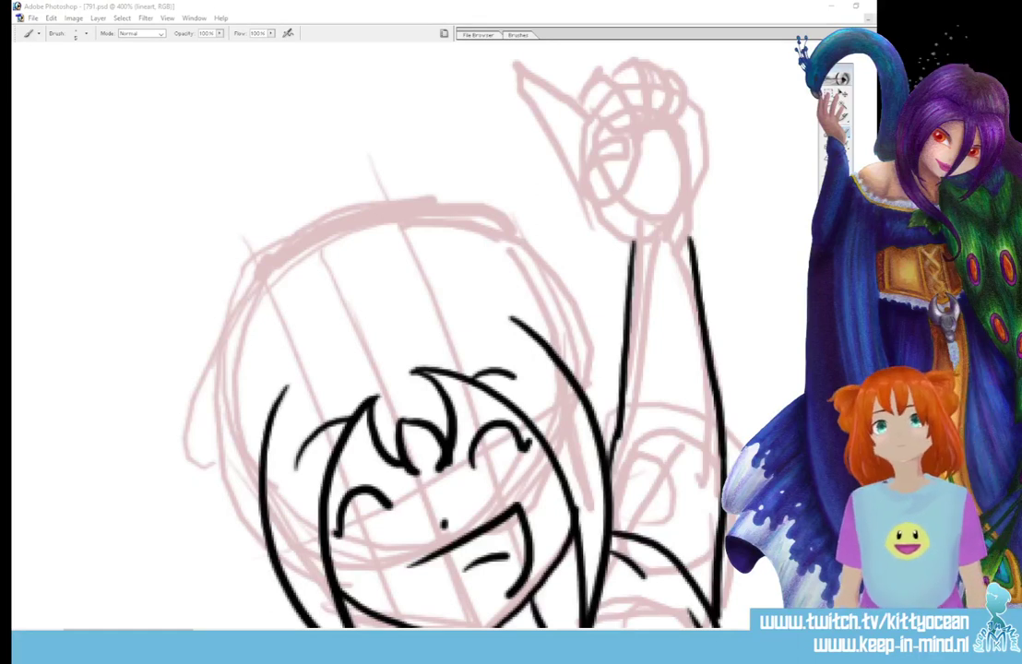
Ink the curved hair tufts on both sides of the first character's head and the rounded hair outline across the crown
scroll(368, 332, "down", 3)
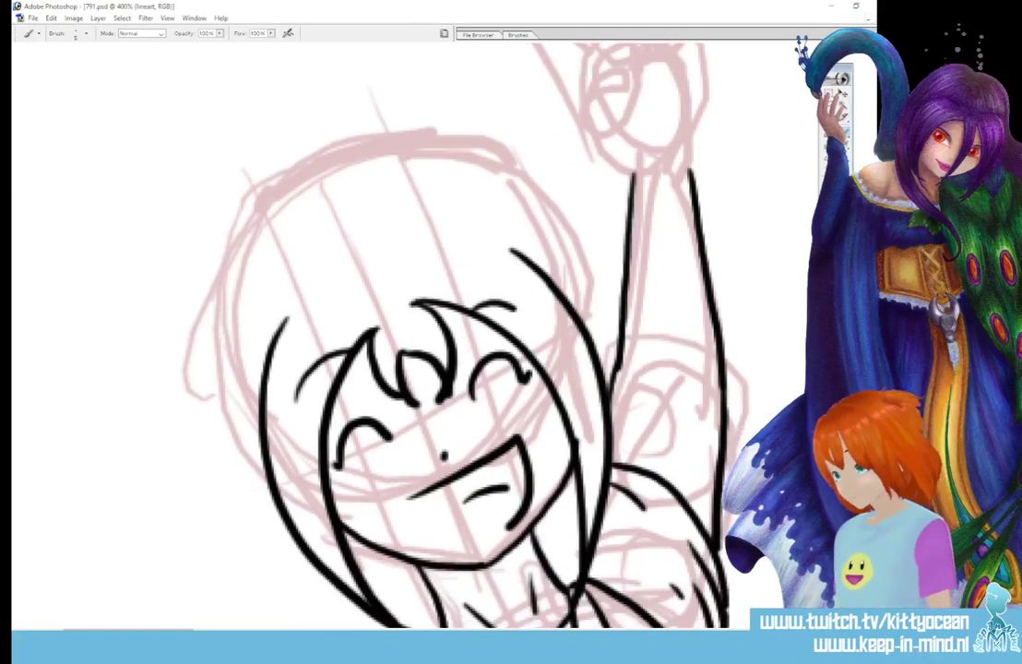
left_click_drag(300, 310, 249, 401)
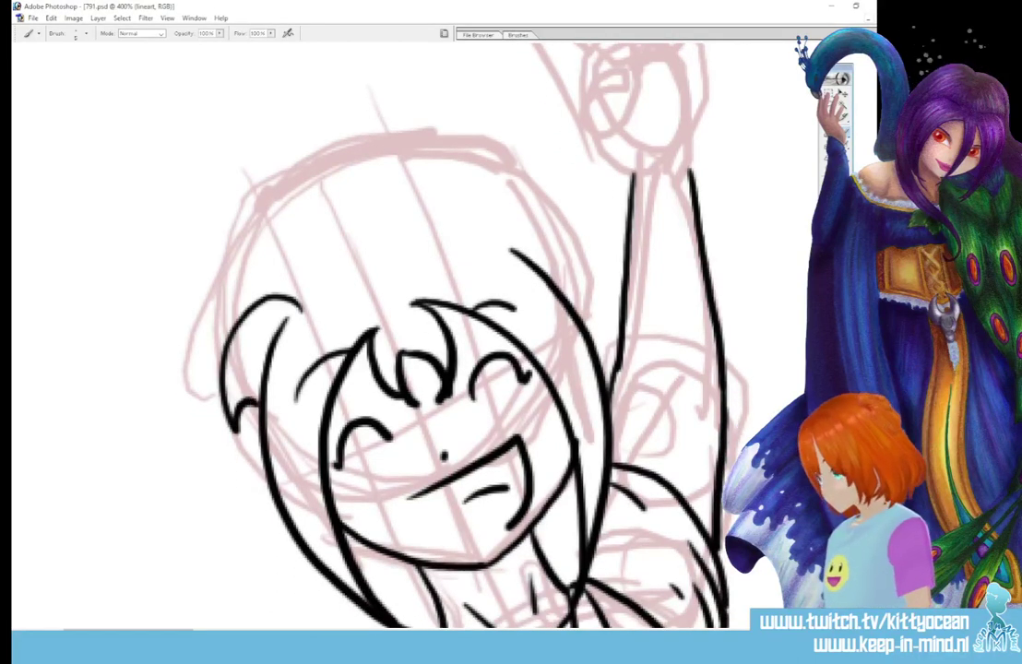
left_click_drag(463, 249, 588, 300)
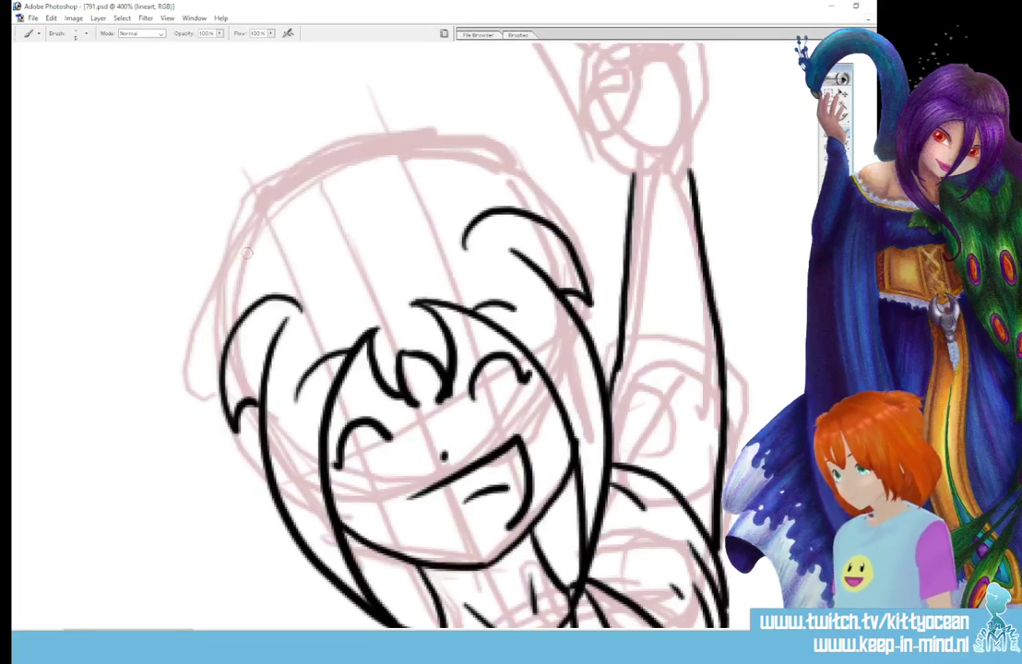
mouse_move(229, 321)
left_mouse_down()
mouse_move(260, 250)
mouse_move(396, 169)
mouse_move(453, 167)
mouse_move(523, 208)
left_mouse_up()
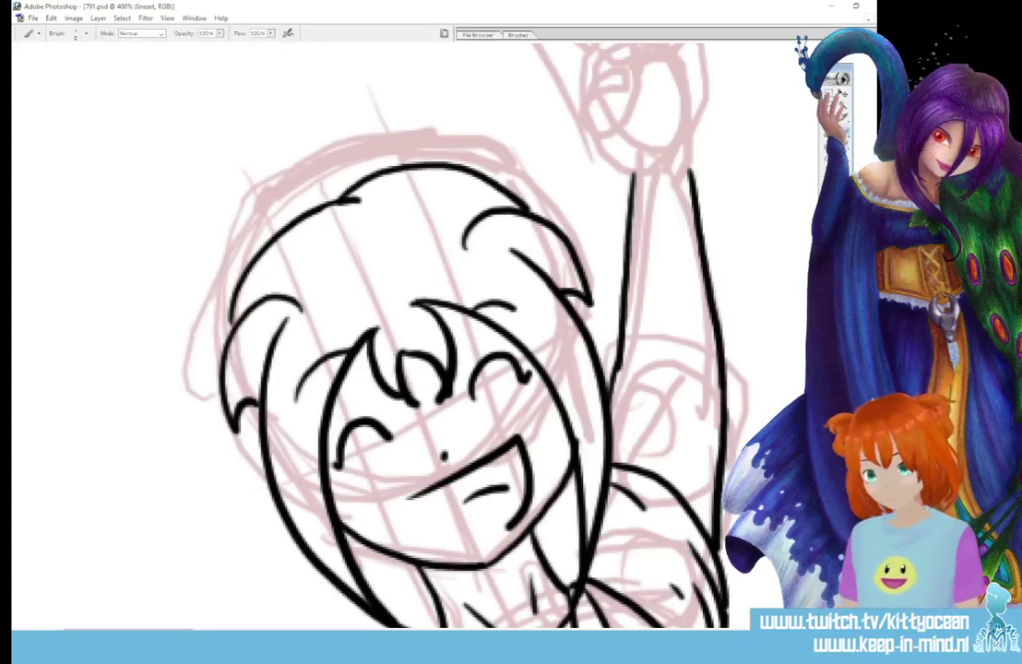
Ink the puffy hair bun on each side of the head and the pointed strands hanging behind the lowered shoulder
scroll(295, 181, "down", 3)
mouse_move(230, 212)
left_mouse_down()
mouse_move(106, 294)
mouse_move(239, 311)
mouse_move(249, 352)
mouse_move(241, 502)
mouse_move(314, 516)
left_mouse_up()
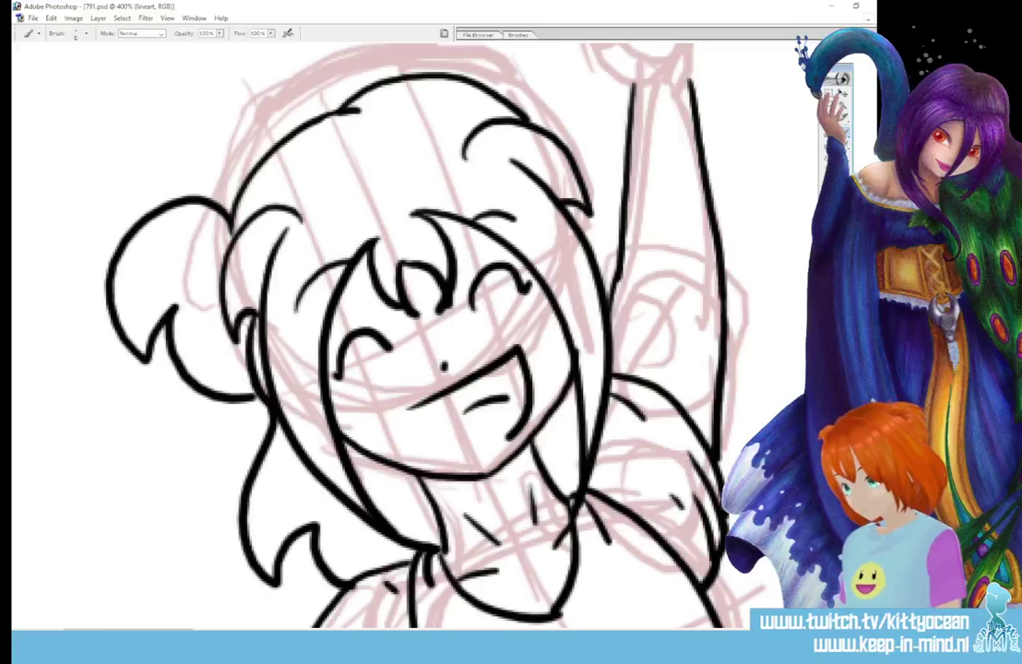
scroll(415, 332, "up", 5)
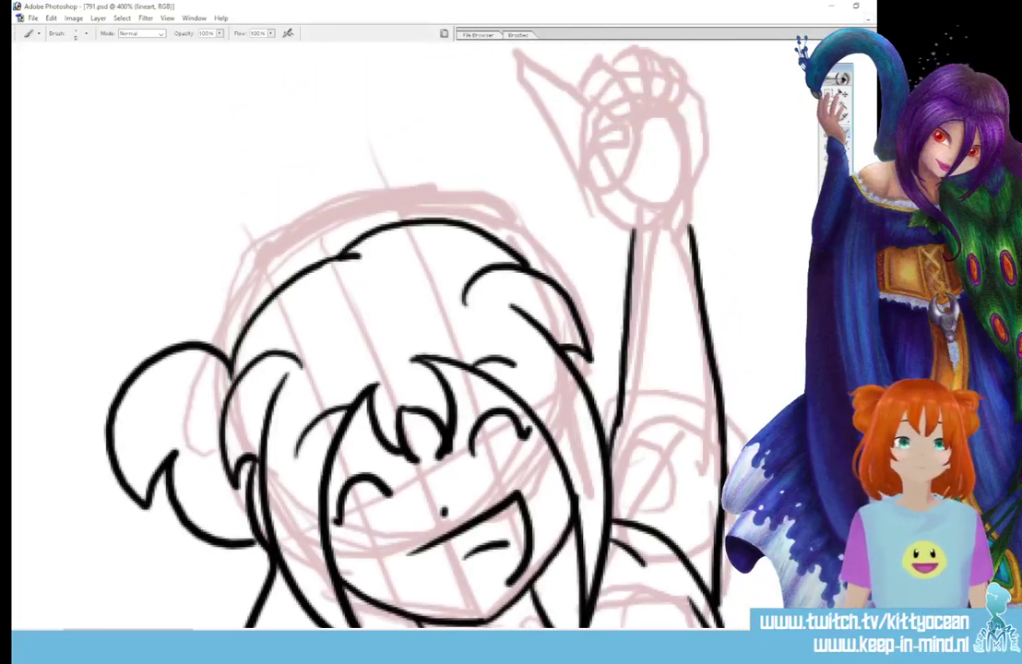
mouse_move(482, 230)
left_mouse_down()
mouse_move(628, 292)
mouse_move(584, 268)
left_mouse_up()
mouse_move(584, 268)
left_mouse_down()
mouse_move(610, 346)
mouse_move(615, 420)
mouse_move(593, 348)
mouse_move(628, 342)
mouse_move(631, 351)
mouse_move(580, 348)
mouse_move(536, 249)
mouse_move(598, 308)
mouse_move(605, 273)
mouse_move(645, 337)
left_mouse_up()
Ink the first character's raised hand with one extended finger, curled fingers and a palm joining the wrist
scroll(614, 396, "up", 6)
left_click_drag(596, 302, 634, 337)
mouse_move(624, 271)
left_mouse_down()
mouse_move(669, 310)
mouse_move(662, 271)
mouse_move(693, 299)
mouse_move(678, 323)
left_mouse_up()
mouse_move(662, 269)
left_mouse_down()
mouse_move(694, 348)
mouse_move(680, 417)
left_mouse_up()
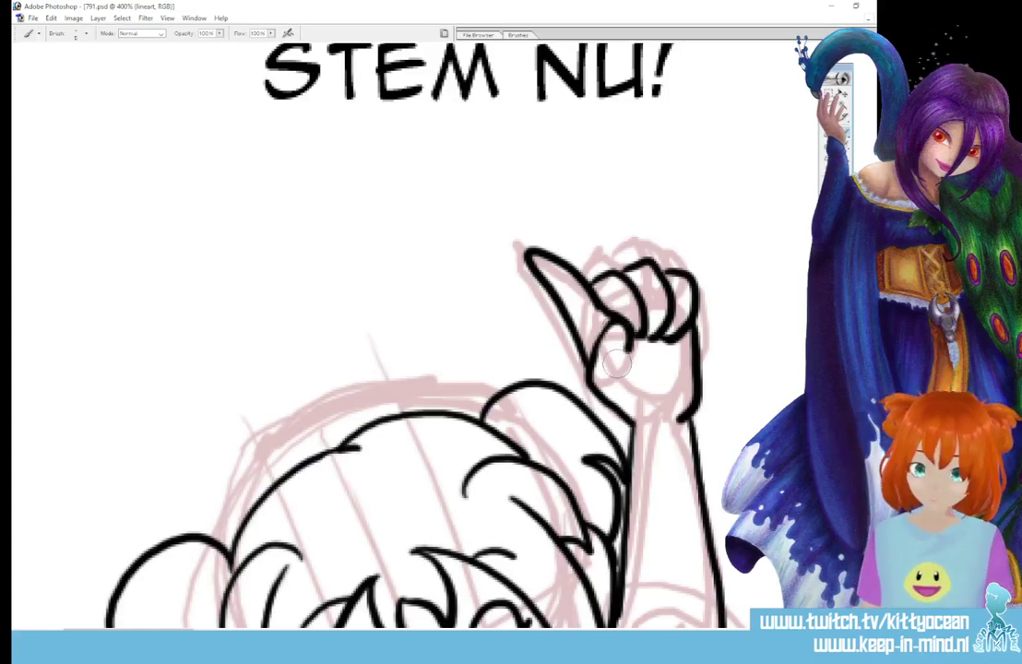
left_click_drag(634, 334, 678, 342)
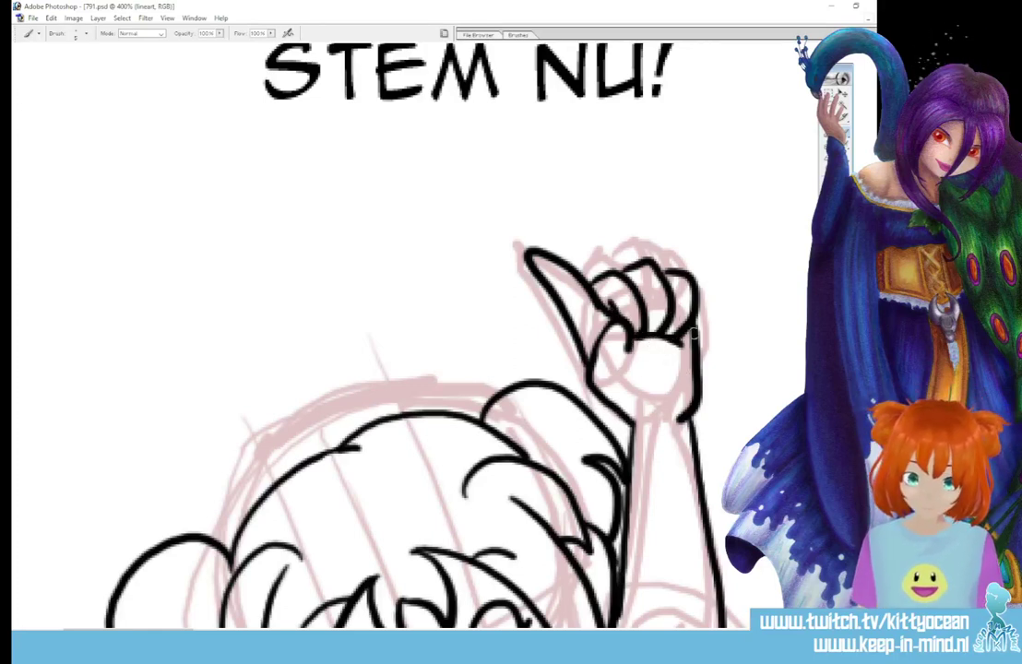
Ink two round eyes with dark pupils and a small curved smile on the pig character in the second panel
scroll(369, 332, "down", 10)
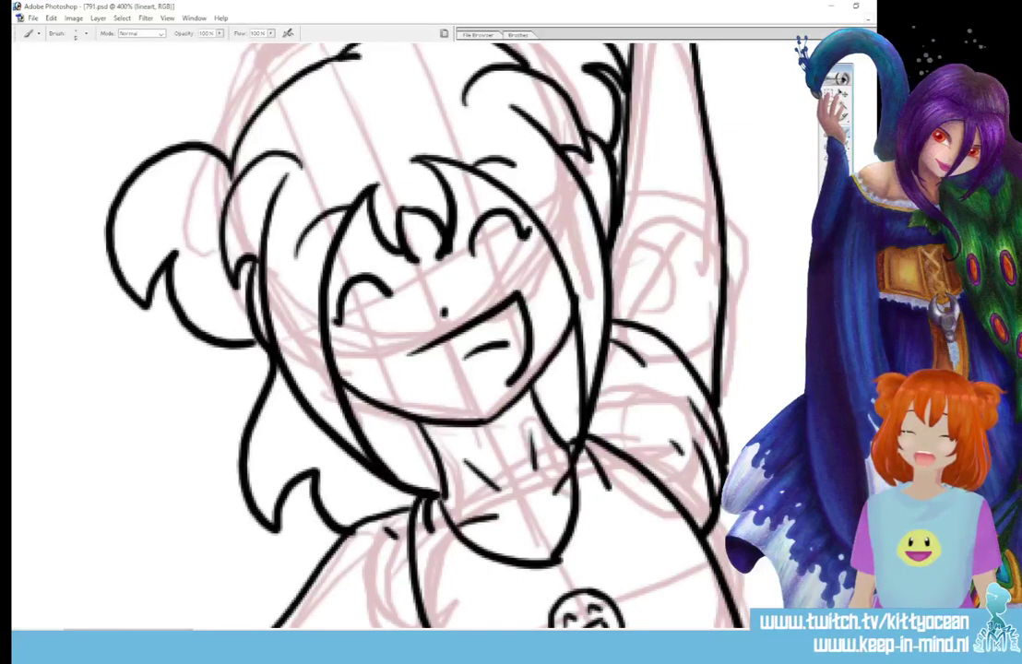
scroll(369, 290, "down", 5)
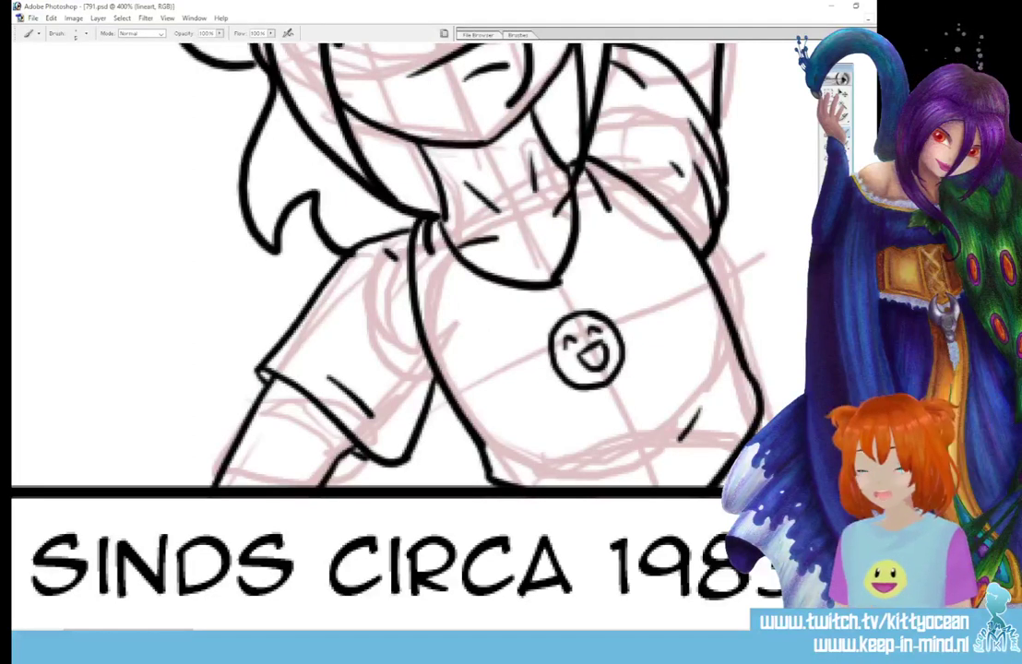
left_click_drag(165, 634, 313, 634)
scroll(415, 332, "up", 5)
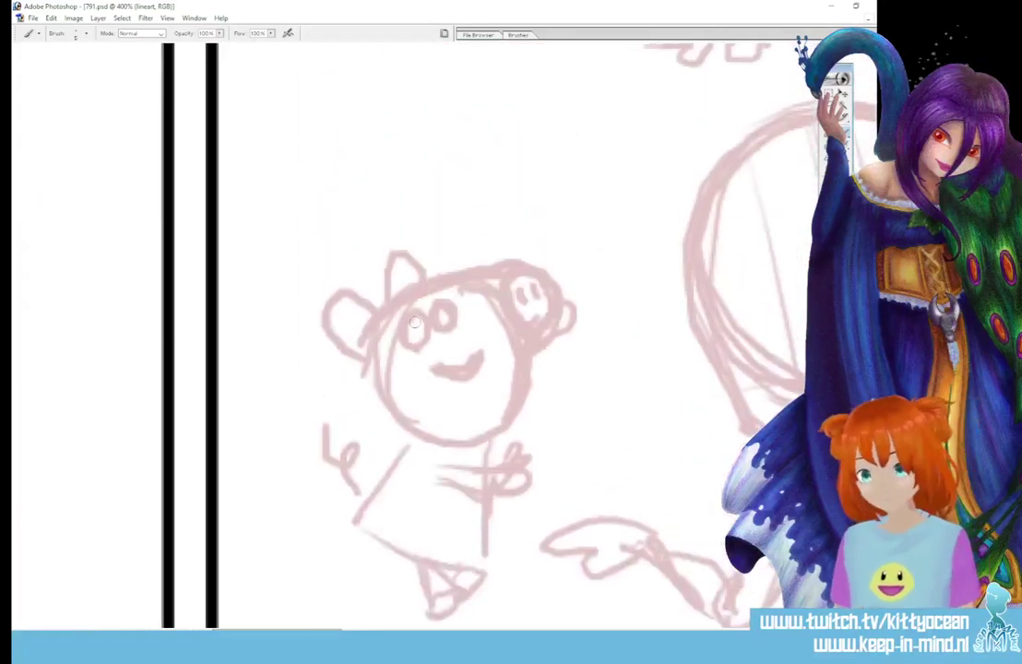
mouse_move(415, 321)
left_mouse_down()
mouse_move(426, 325)
mouse_move(417, 313)
mouse_move(434, 308)
mouse_move(414, 332)
mouse_move(452, 318)
left_mouse_up()
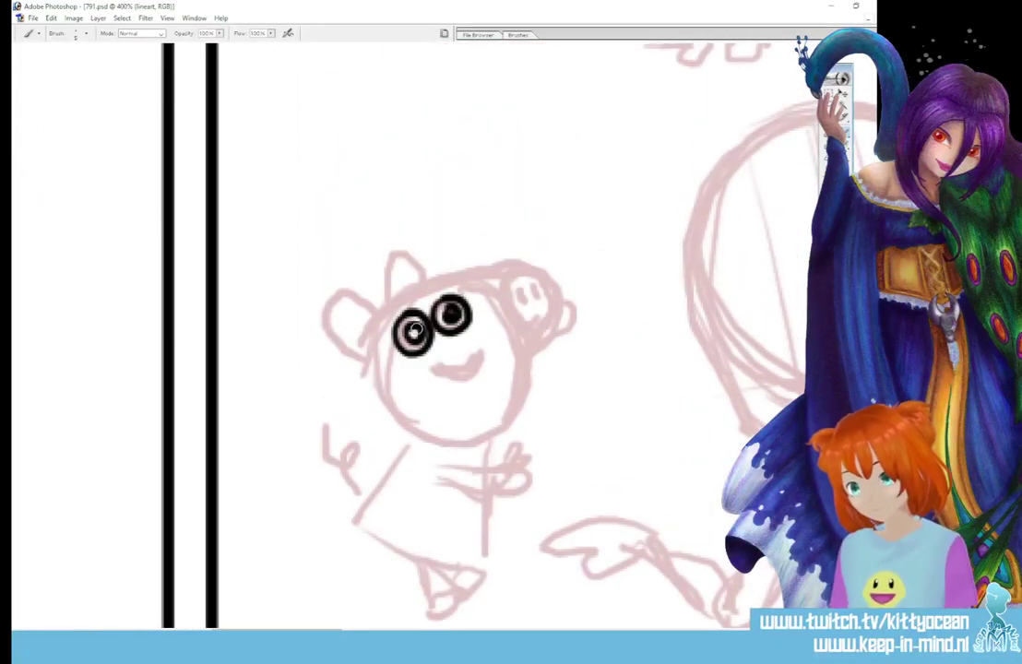
left_click_drag(439, 359, 473, 355)
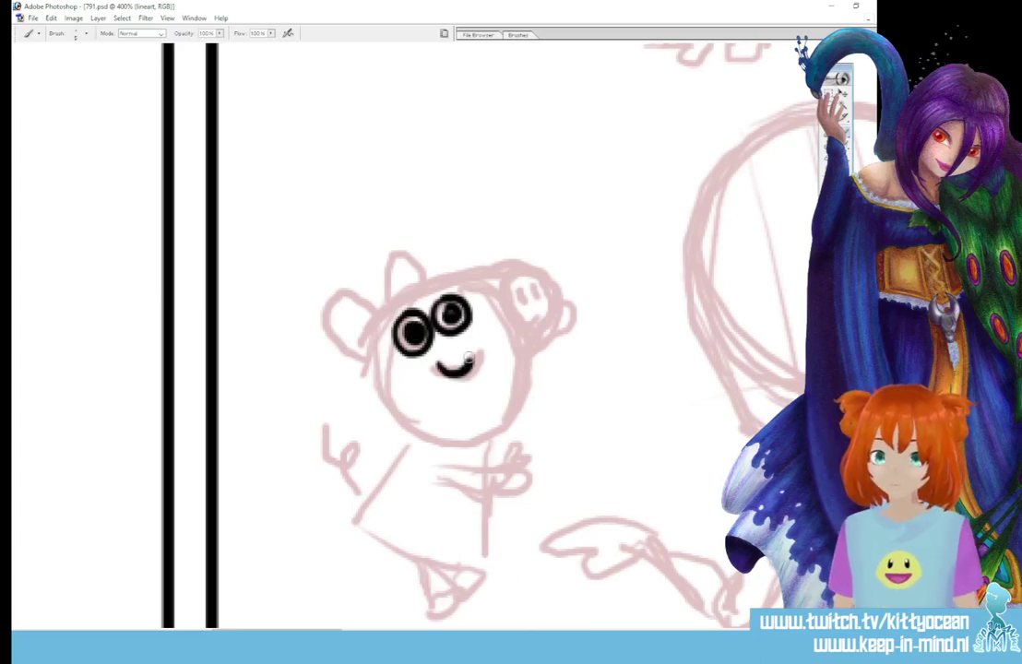
Ink the pig's head outline, the oval snout with two nostrils and two rounded ears
mouse_move(375, 383)
left_mouse_down()
mouse_move(401, 303)
mouse_move(477, 263)
mouse_move(529, 261)
mouse_move(558, 287)
mouse_move(550, 325)
mouse_move(521, 347)
mouse_move(510, 403)
mouse_move(461, 432)
mouse_move(411, 418)
mouse_move(378, 388)
mouse_move(383, 337)
left_mouse_up()
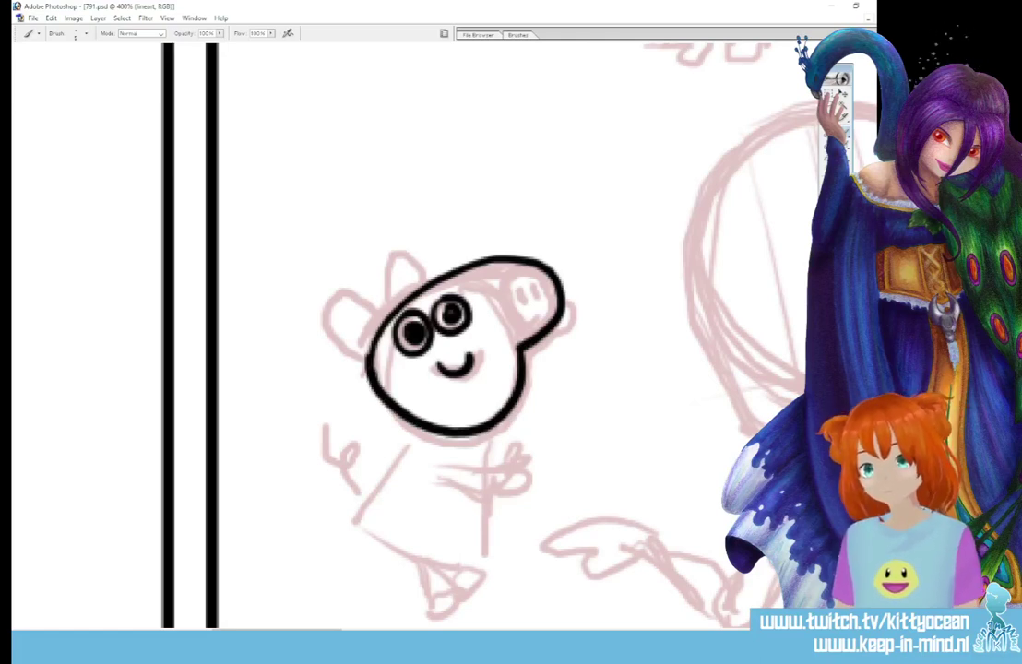
mouse_move(523, 261)
left_mouse_down()
mouse_move(501, 282)
mouse_move(517, 327)
mouse_move(540, 326)
mouse_move(535, 292)
left_mouse_up()
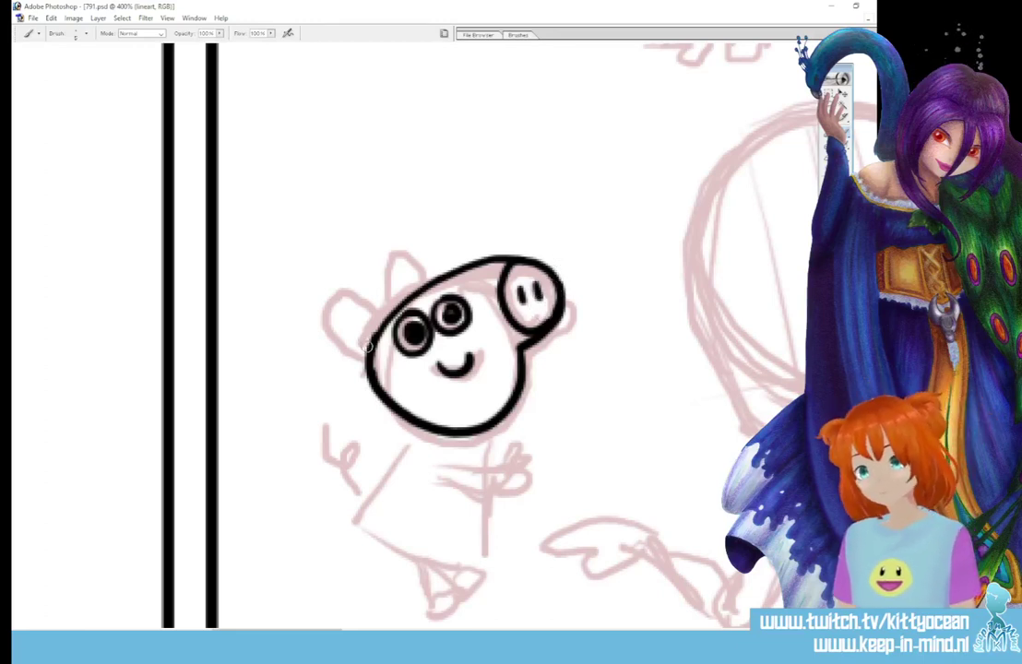
mouse_move(373, 311)
left_mouse_down()
mouse_move(376, 321)
mouse_move(404, 294)
left_mouse_up()
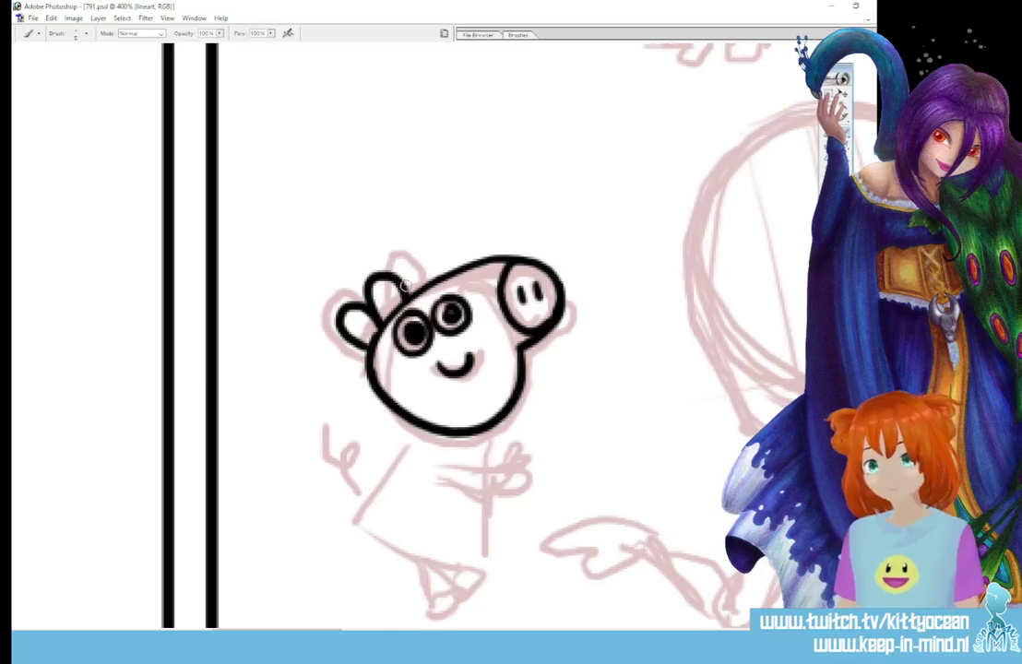
Ink the pig's triangular dress, its outstretched arms with splayed fingers, the curly tail and two short legs with feet
mouse_move(409, 426)
left_mouse_down()
mouse_move(349, 516)
mouse_move(480, 566)
left_mouse_up()
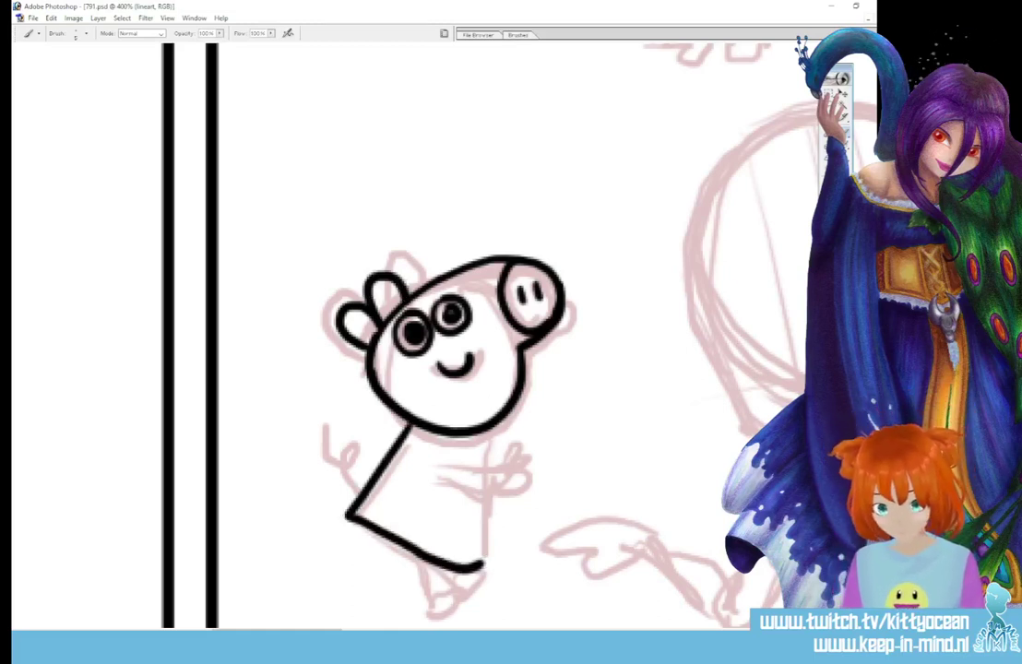
left_click_drag(481, 443, 485, 564)
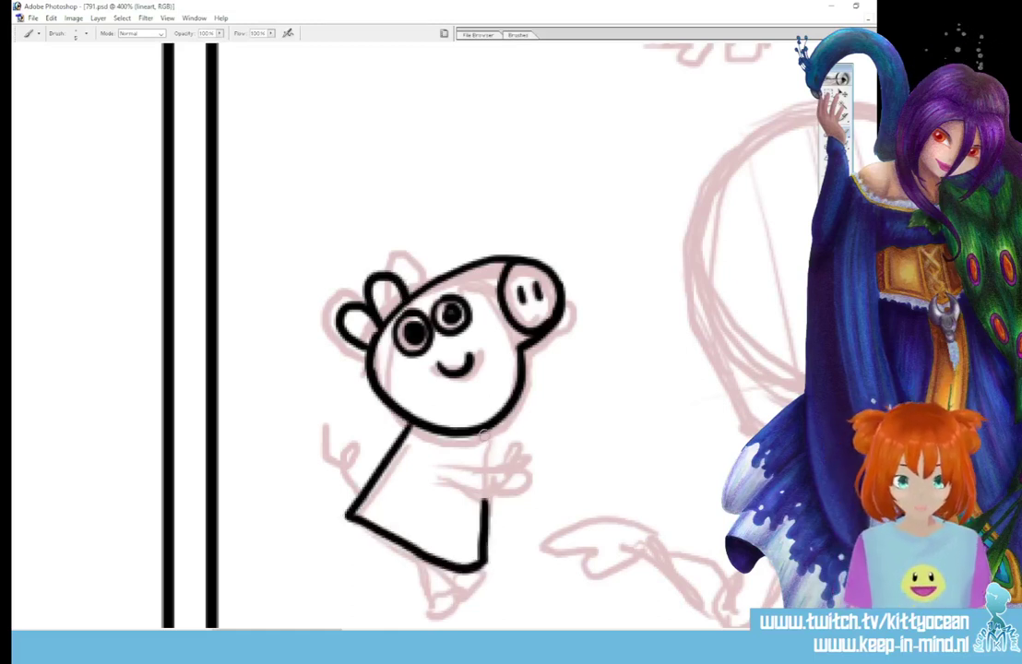
mouse_move(447, 469)
left_mouse_down()
mouse_move(523, 465)
mouse_move(534, 477)
mouse_move(518, 437)
mouse_move(526, 426)
mouse_move(531, 444)
mouse_move(504, 457)
left_mouse_up()
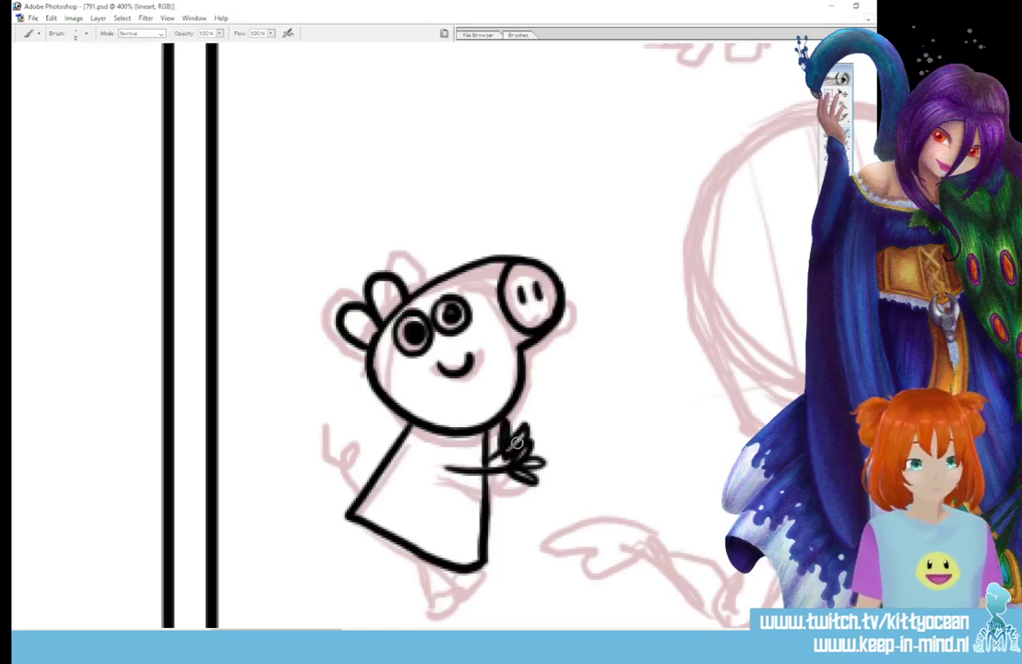
mouse_move(363, 453)
left_mouse_down()
mouse_move(330, 461)
mouse_move(337, 407)
left_mouse_up()
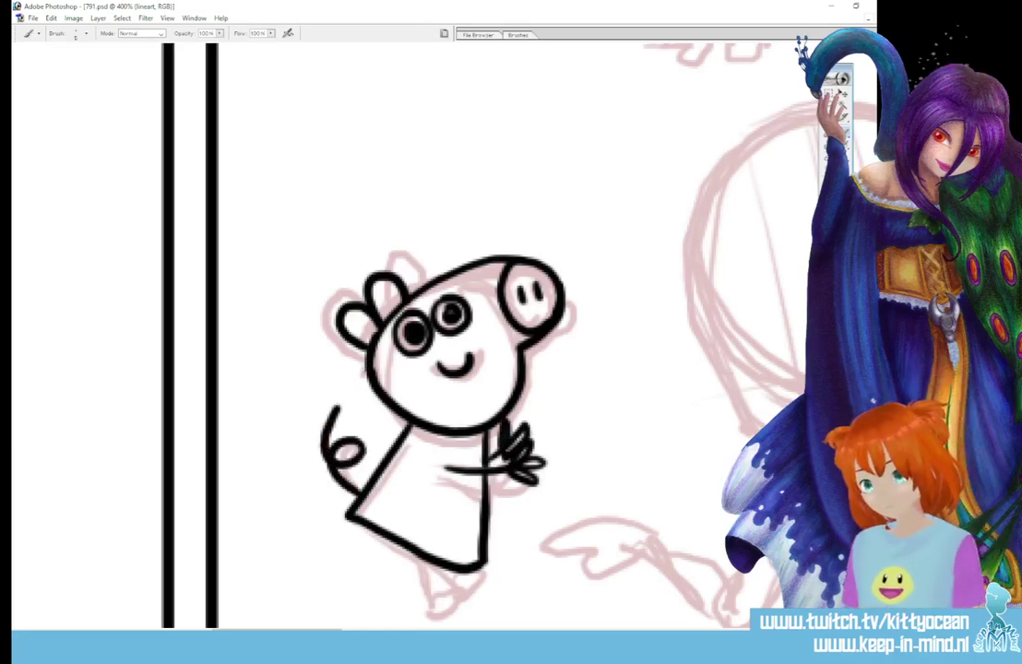
mouse_move(419, 558)
left_mouse_down()
mouse_move(430, 609)
mouse_move(453, 609)
mouse_move(426, 559)
mouse_move(442, 575)
mouse_move(468, 556)
left_mouse_up()
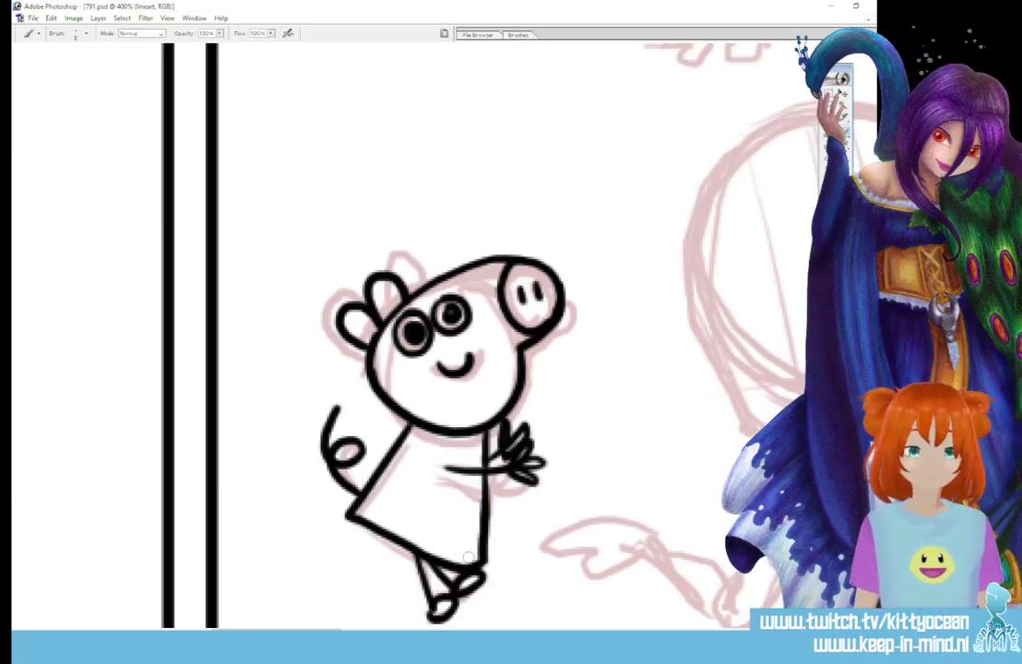
Ink the girl's face beside the pig with arched upper lids, oval eyes with pupils, a tiny nose and an open, one-sided smile
left_click_drag(324, 626, 368, 621)
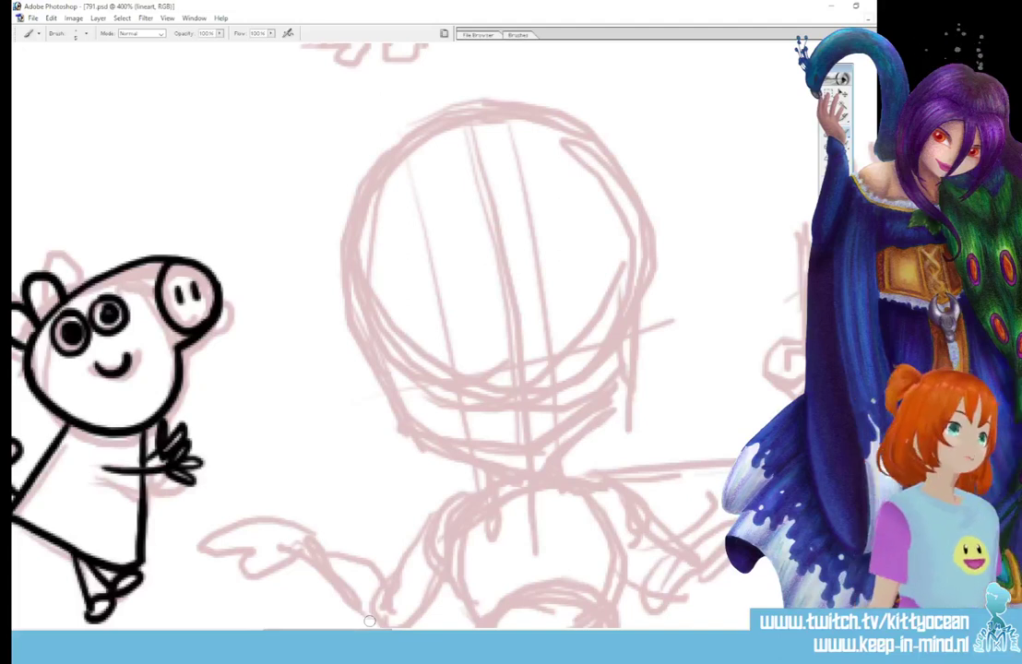
left_click_drag(419, 350, 464, 342)
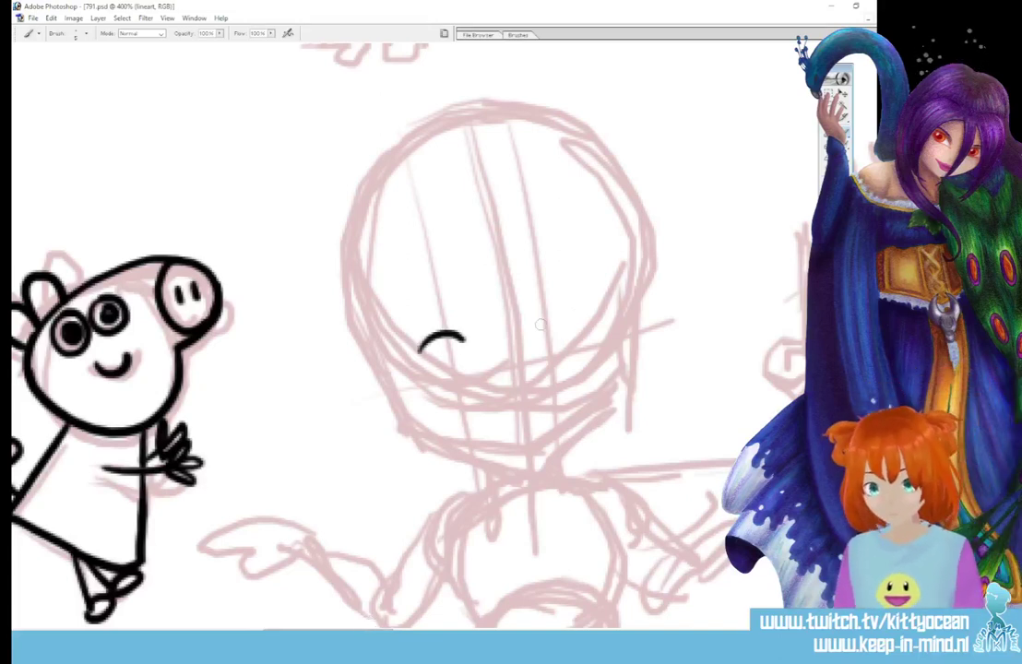
left_click_drag(537, 328, 586, 323)
left_click_drag(422, 348, 457, 343)
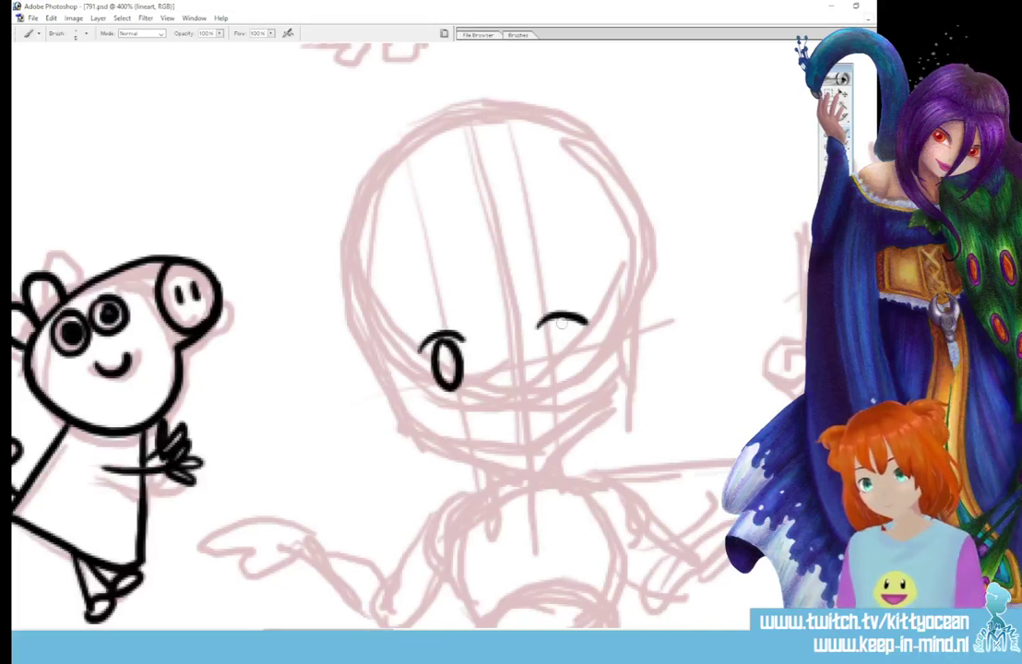
left_click_drag(561, 323, 557, 364)
left_click_drag(441, 345, 450, 369)
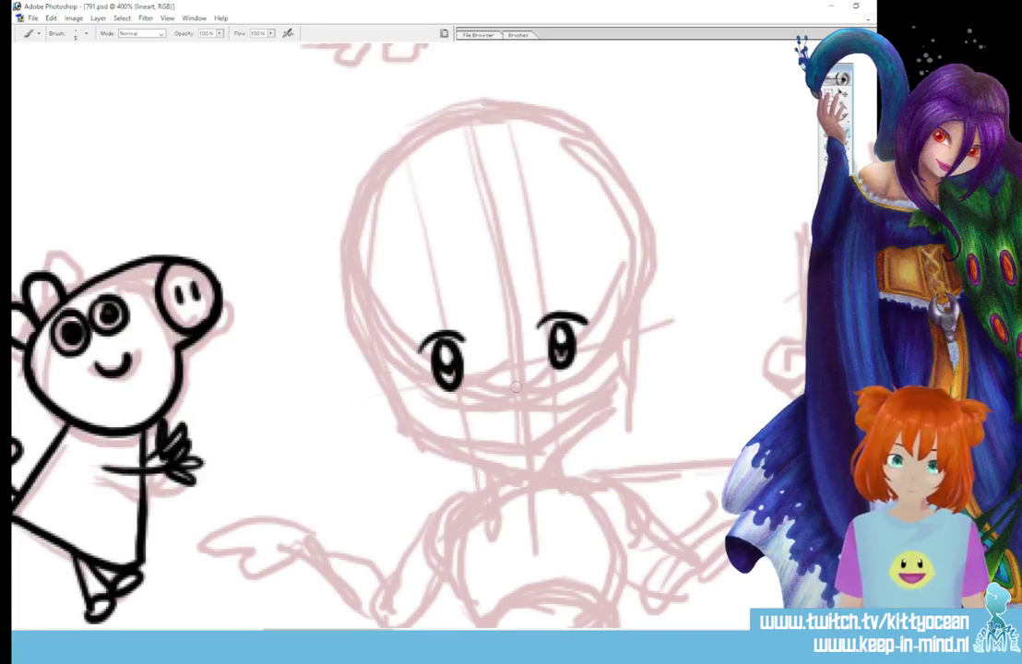
left_click_drag(516, 389, 525, 383)
mouse_move(489, 416)
left_mouse_down()
mouse_move(566, 395)
mouse_move(536, 460)
mouse_move(558, 415)
left_mouse_up()
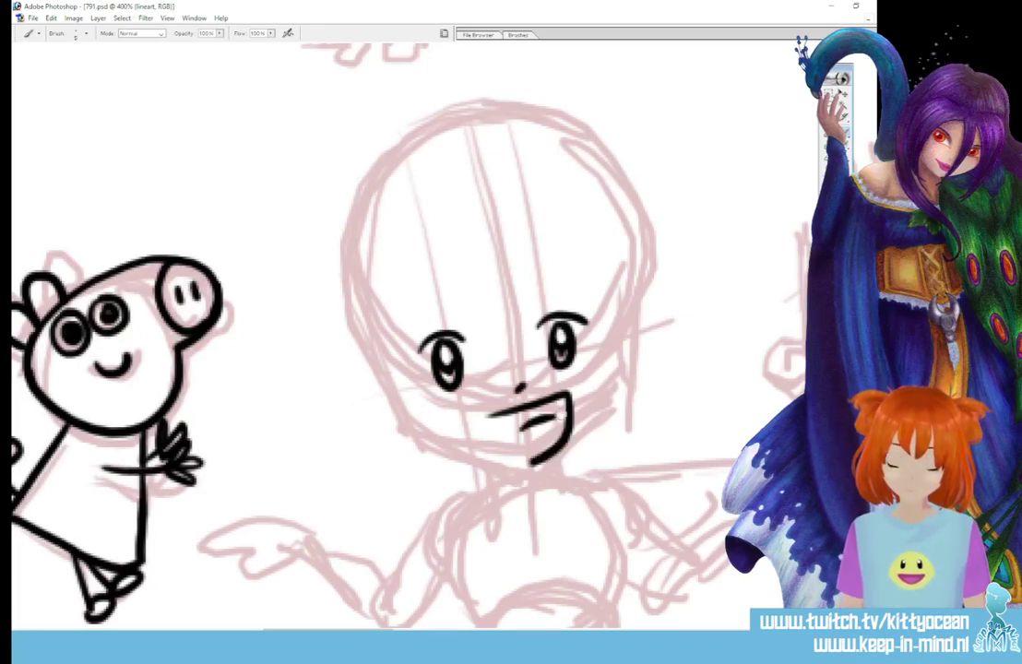
mouse_move(399, 324)
left_mouse_down()
mouse_move(429, 293)
mouse_move(450, 296)
left_mouse_up()
left_click_drag(534, 278, 581, 273)
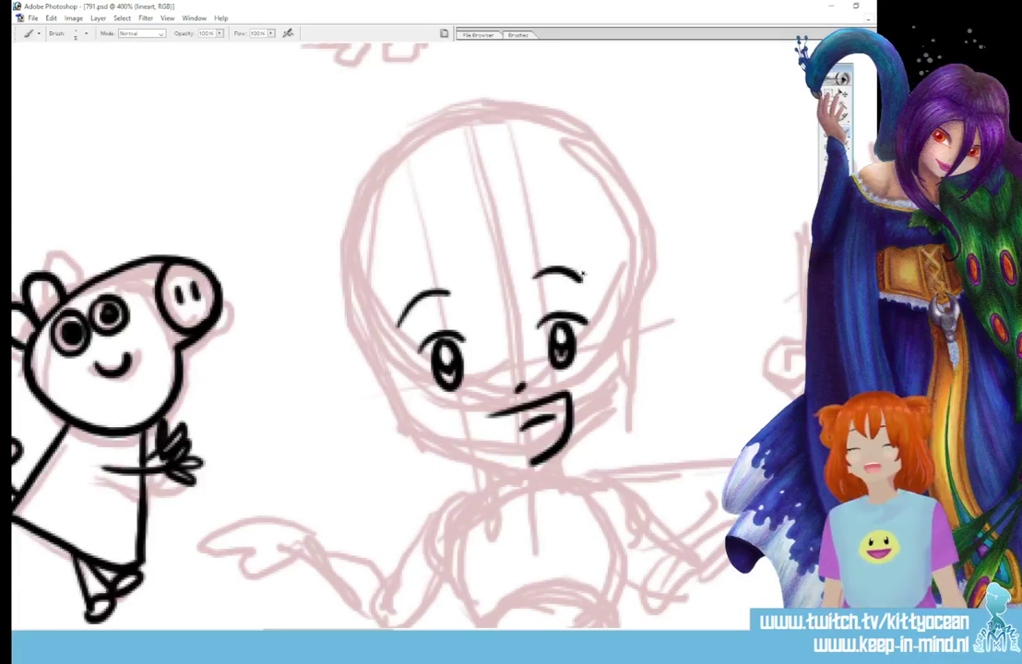
key("ctrl+alt+z")
key("ctrl+alt+z")
Ink two short arched eyebrows above the girl's eyes and a small curled fringe in the middle of her forehead
left_click_drag(410, 303, 447, 295)
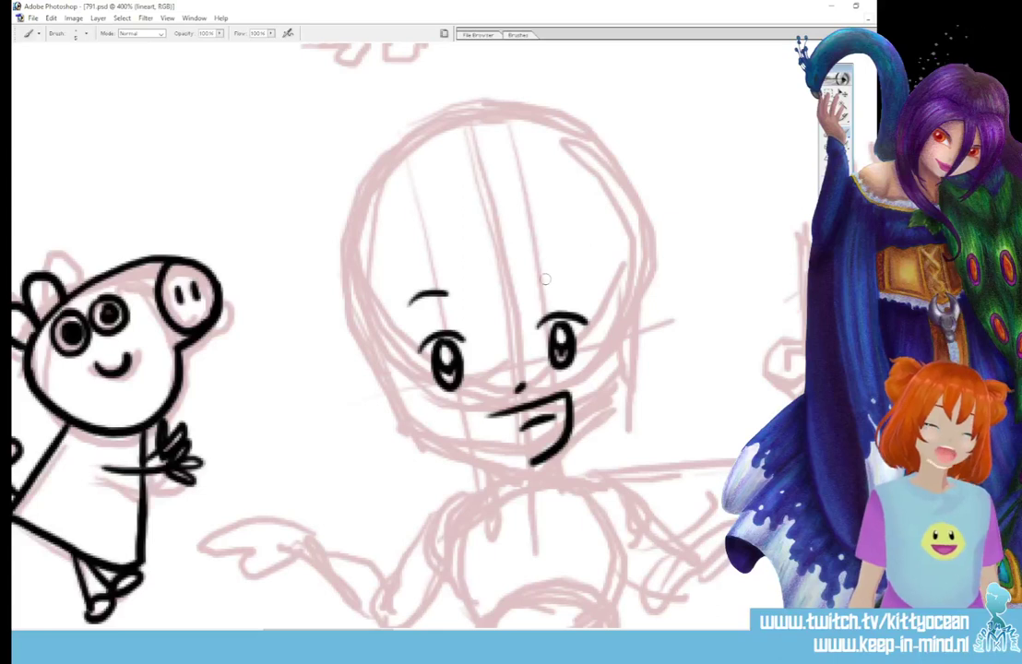
left_click_drag(545, 278, 584, 273)
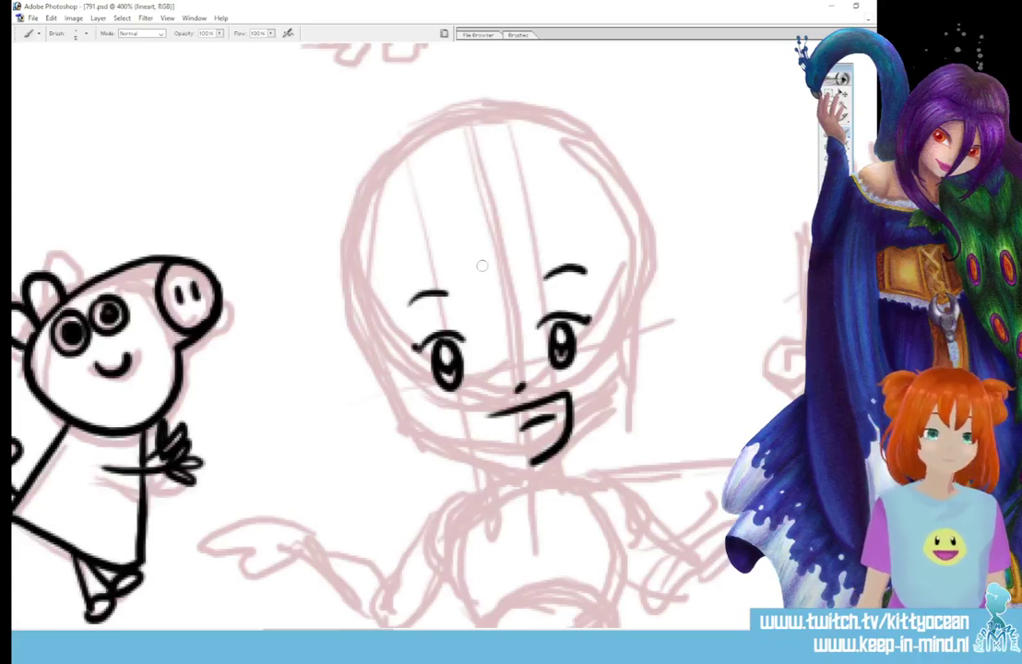
mouse_move(482, 260)
left_mouse_down()
mouse_move(502, 286)
mouse_move(500, 312)
mouse_move(519, 268)
mouse_move(528, 316)
left_mouse_up()
mouse_move(518, 252)
left_mouse_down()
mouse_move(538, 297)
mouse_move(527, 319)
left_mouse_up()
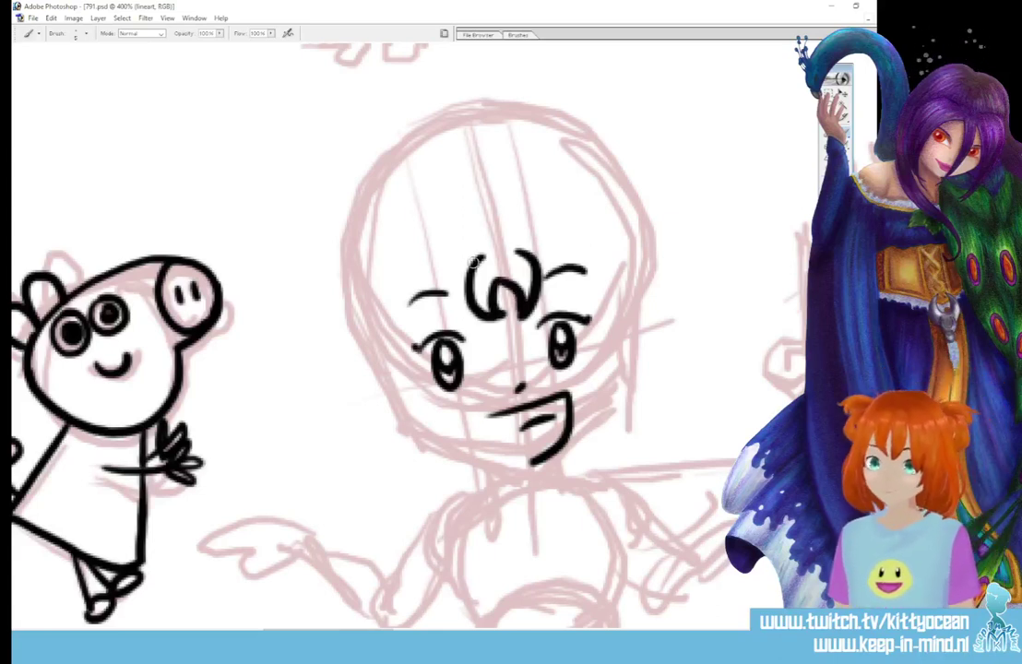
Ink the girl's long pointed locks framing both sides of the face, the puffed hair at the temples and the parted top-of-head outline
mouse_move(475, 261)
left_mouse_down()
mouse_move(422, 458)
mouse_move(453, 513)
left_mouse_up()
mouse_move(390, 255)
left_mouse_down()
mouse_move(367, 383)
mouse_move(465, 524)
left_mouse_up()
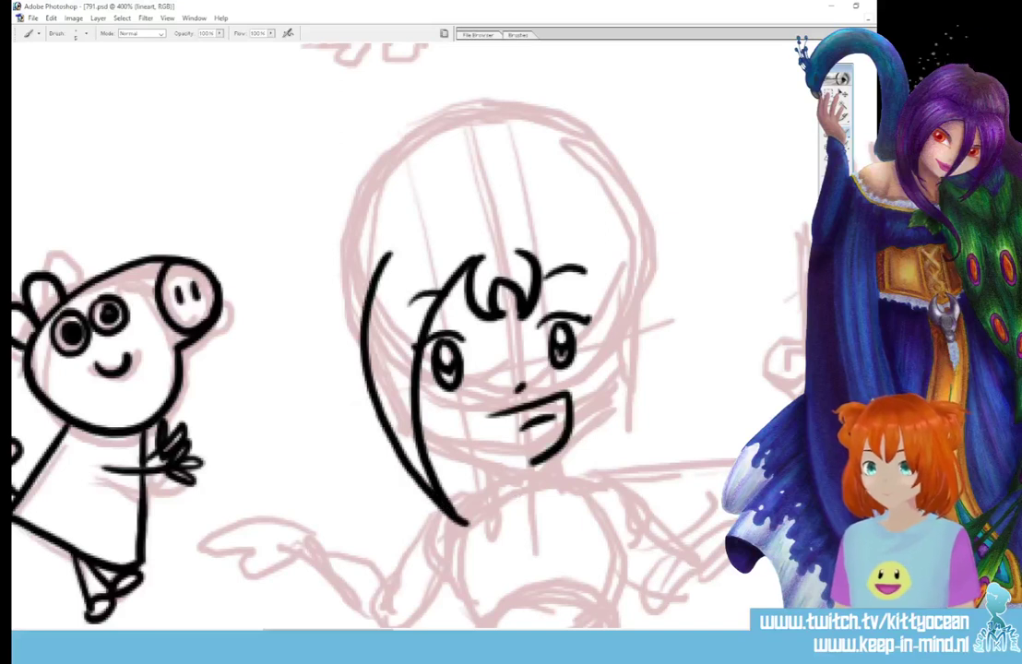
mouse_move(522, 251)
left_mouse_down()
mouse_move(574, 369)
mouse_move(567, 433)
left_mouse_up()
mouse_move(591, 236)
left_mouse_down()
mouse_move(649, 339)
mouse_move(588, 498)
left_mouse_up()
mouse_move(402, 242)
left_mouse_down()
mouse_move(343, 305)
mouse_move(351, 327)
left_mouse_up()
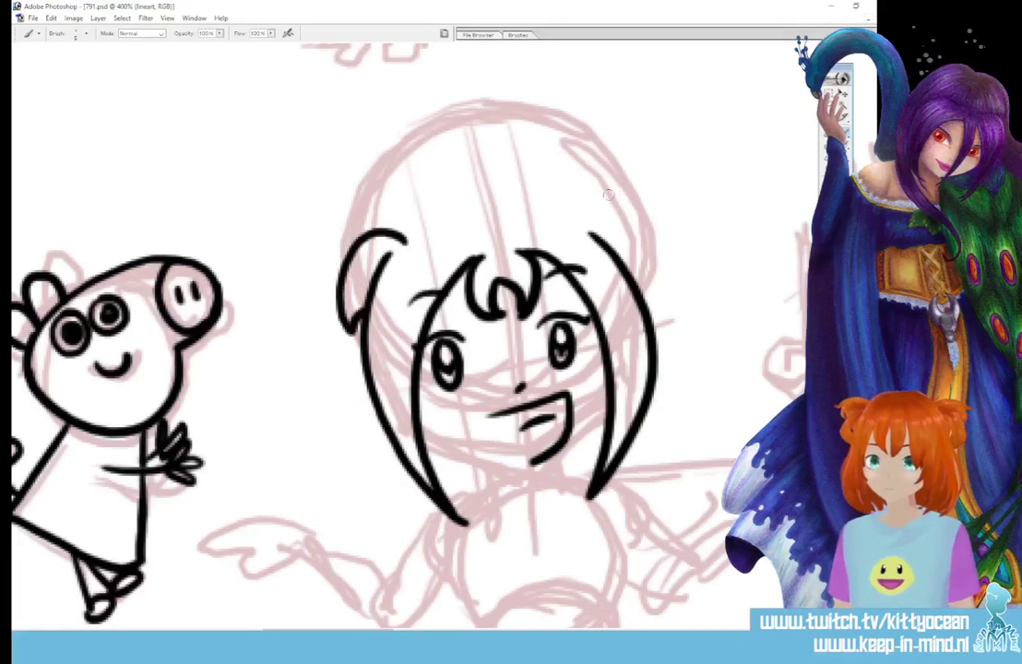
mouse_move(577, 222)
left_mouse_down()
mouse_move(656, 281)
mouse_move(659, 300)
left_mouse_up()
mouse_move(362, 234)
left_mouse_down()
mouse_move(379, 198)
mouse_move(443, 161)
mouse_move(489, 163)
mouse_move(530, 147)
mouse_move(588, 158)
mouse_move(623, 207)
left_mouse_up()
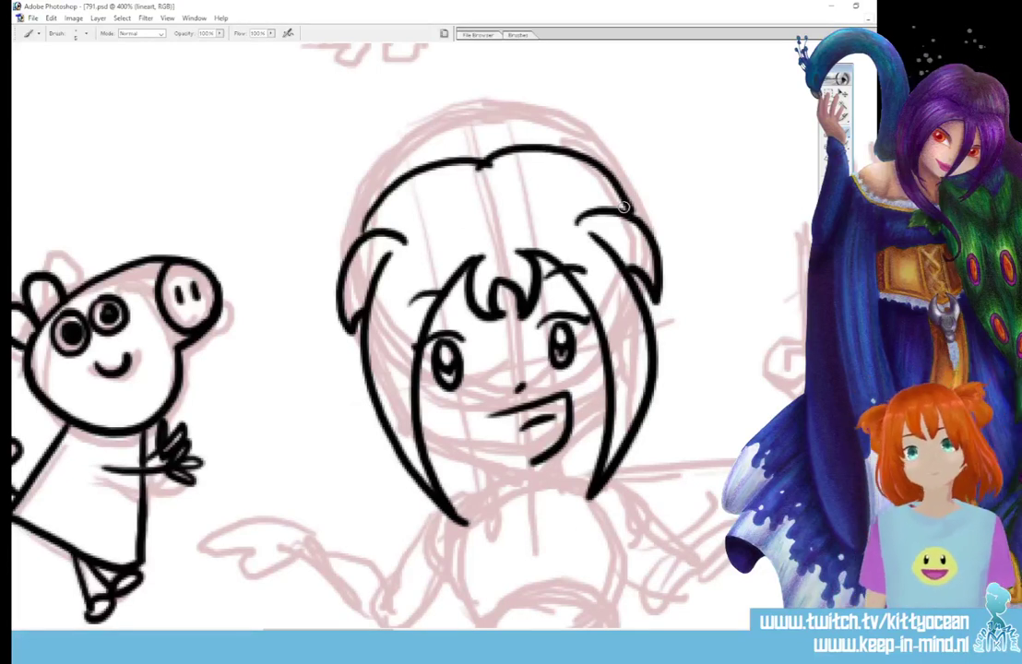
Ink the girl's jawline between the side locks and two short neck lines below the chin
mouse_move(416, 420)
left_mouse_down()
mouse_move(470, 450)
mouse_move(530, 461)
mouse_move(550, 460)
mouse_move(608, 417)
left_mouse_up()
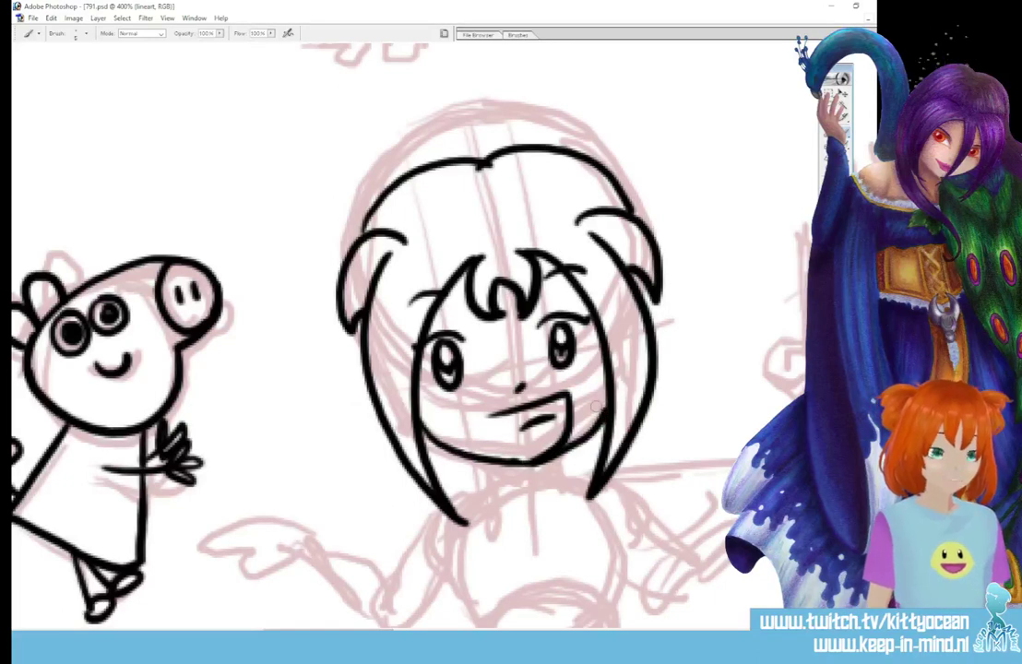
left_click_drag(489, 466, 490, 489)
left_click_drag(557, 458, 562, 480)
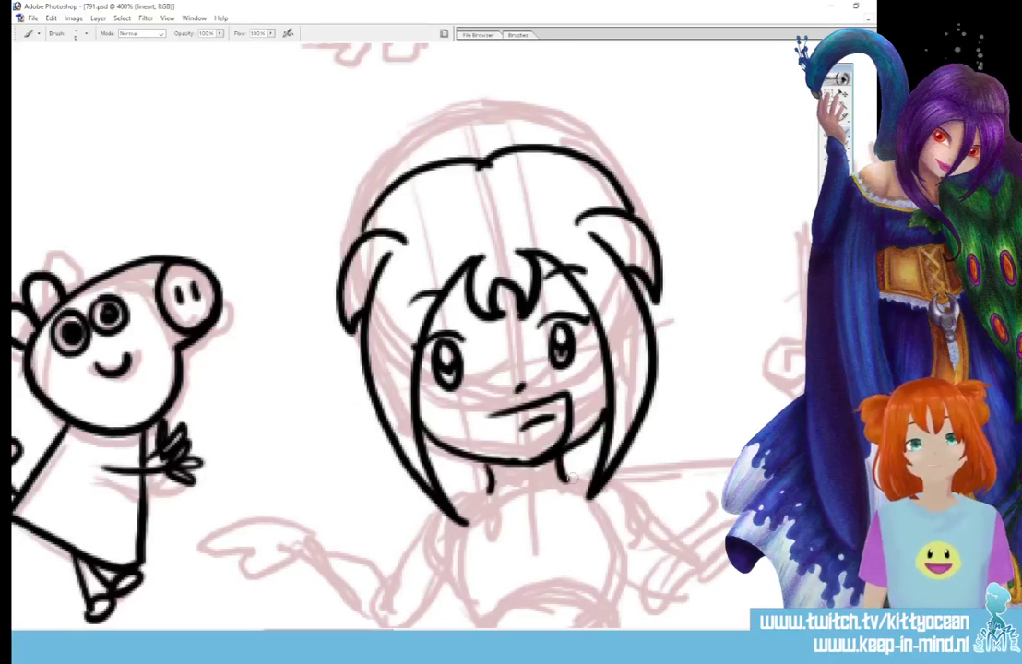
Ink a puffy hair bun on each side of the girl's head and the loose pointed strands hanging behind the side locks
mouse_move(362, 218)
left_mouse_down()
mouse_move(298, 262)
mouse_move(355, 324)
left_mouse_up()
mouse_move(595, 152)
left_mouse_down()
mouse_move(684, 187)
mouse_move(652, 214)
mouse_move(651, 290)
left_mouse_up()
mouse_move(355, 318)
left_mouse_down()
mouse_move(306, 422)
mouse_move(374, 452)
left_mouse_up()
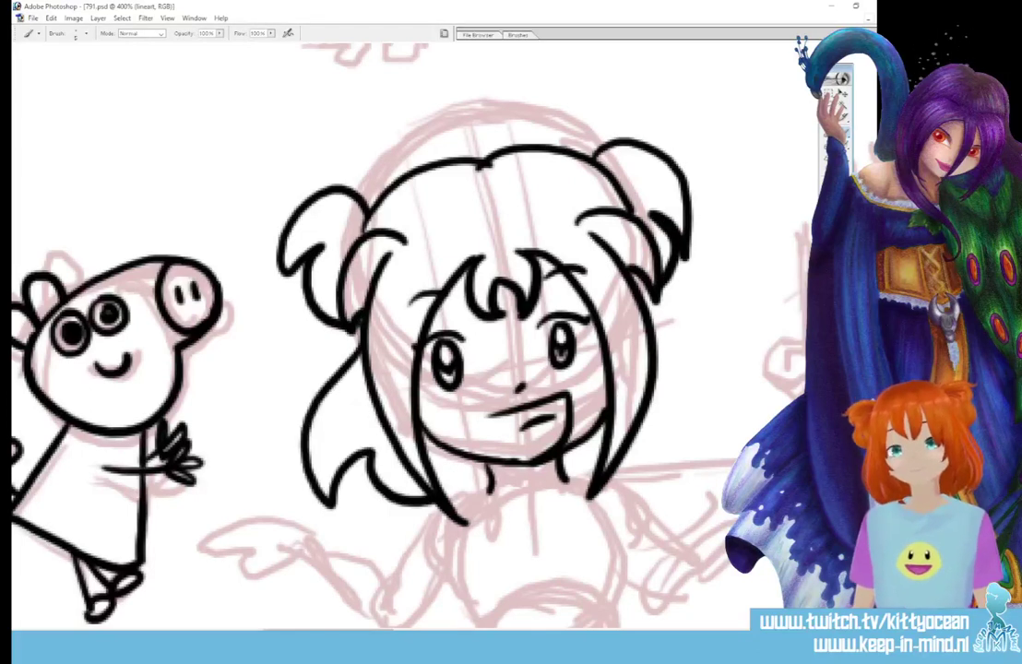
left_click_drag(434, 472, 456, 491)
mouse_move(650, 318)
left_mouse_down()
mouse_move(714, 371)
mouse_move(687, 479)
mouse_move(635, 457)
left_mouse_up()
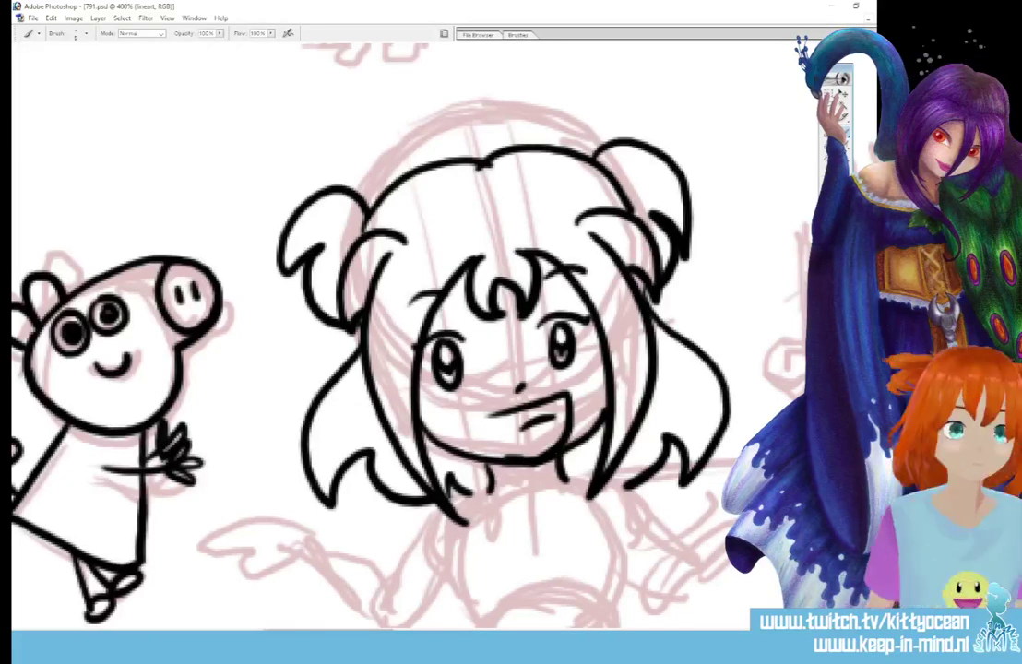
Ink the two oval eyes, rounded muzzle and small smile of the pony sketched above the girl's head
scroll(551, 449, "up", 10)
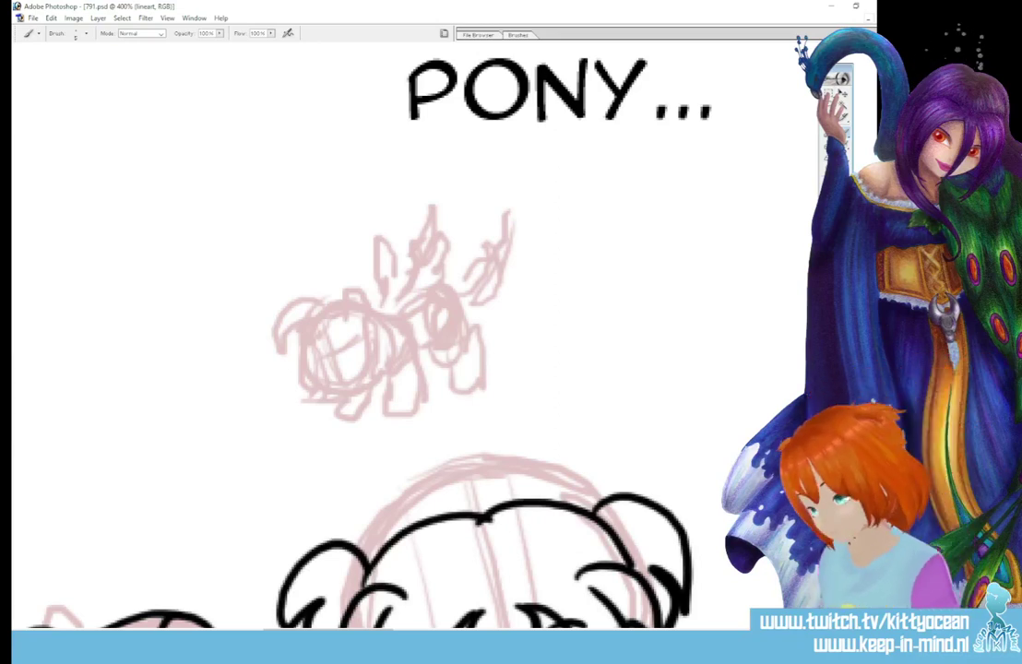
mouse_move(331, 330)
left_mouse_down()
mouse_move(347, 337)
mouse_move(332, 334)
left_mouse_up()
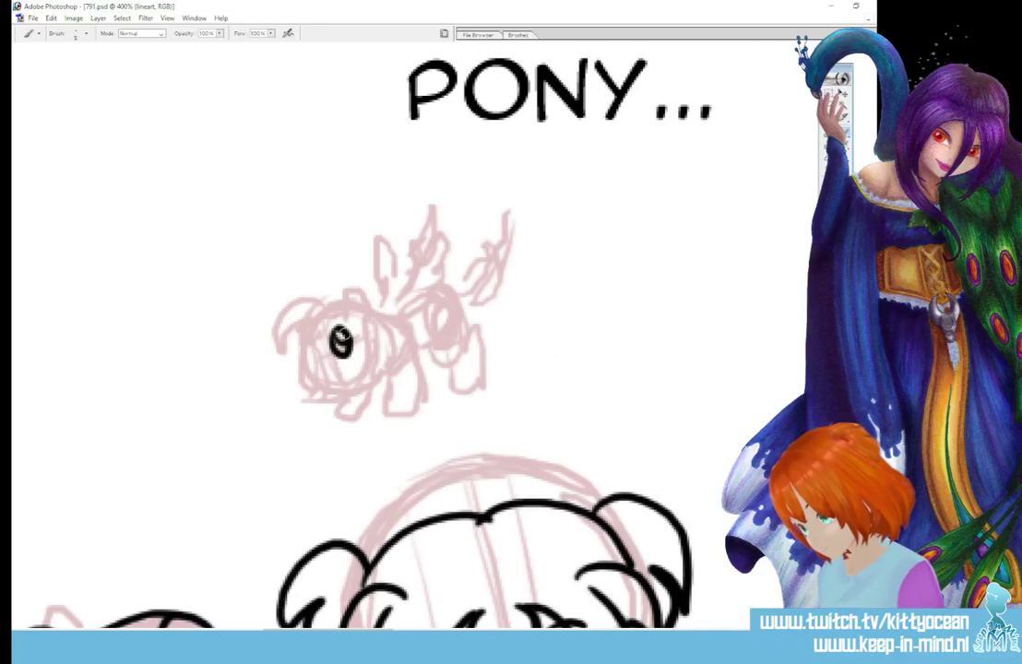
mouse_move(317, 341)
left_mouse_down()
mouse_move(312, 357)
mouse_move(319, 343)
left_mouse_up()
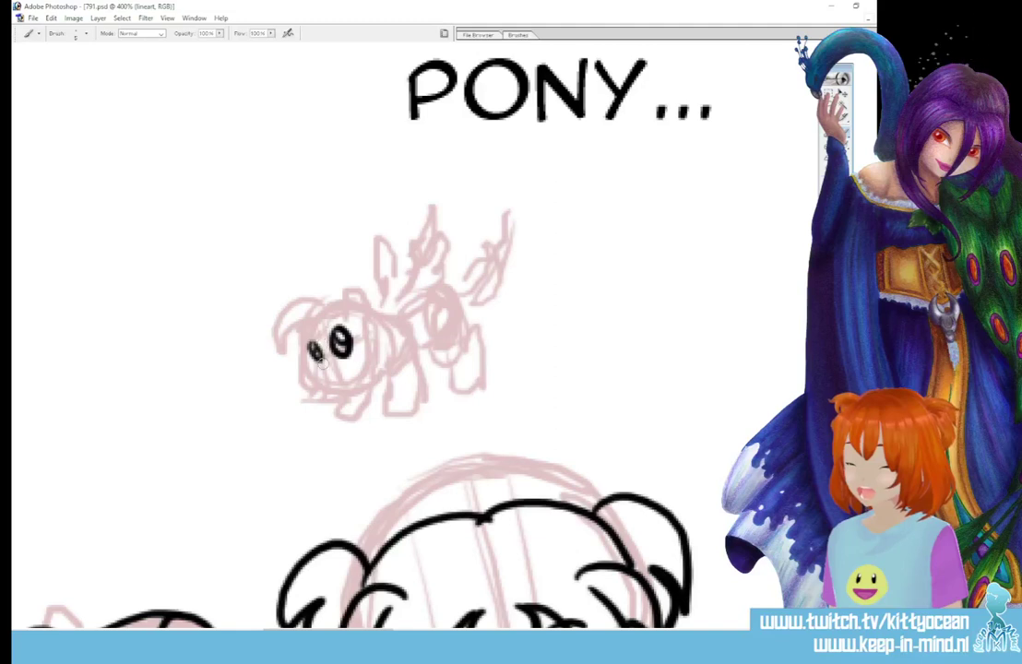
mouse_move(323, 354)
left_mouse_down()
mouse_move(342, 391)
mouse_move(376, 365)
left_mouse_up()
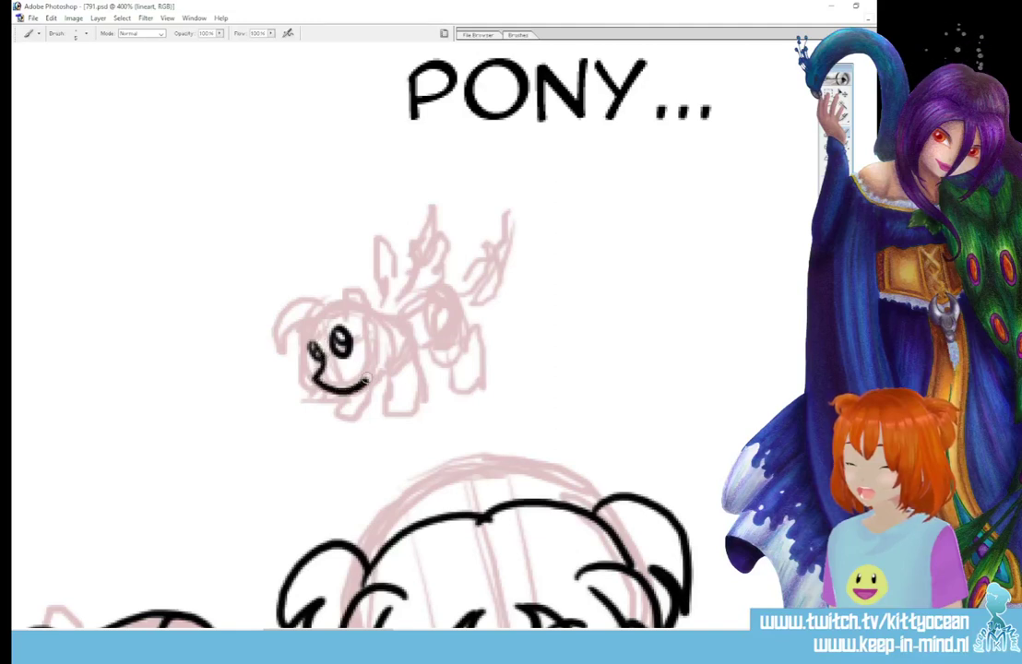
key("ctrl+z")
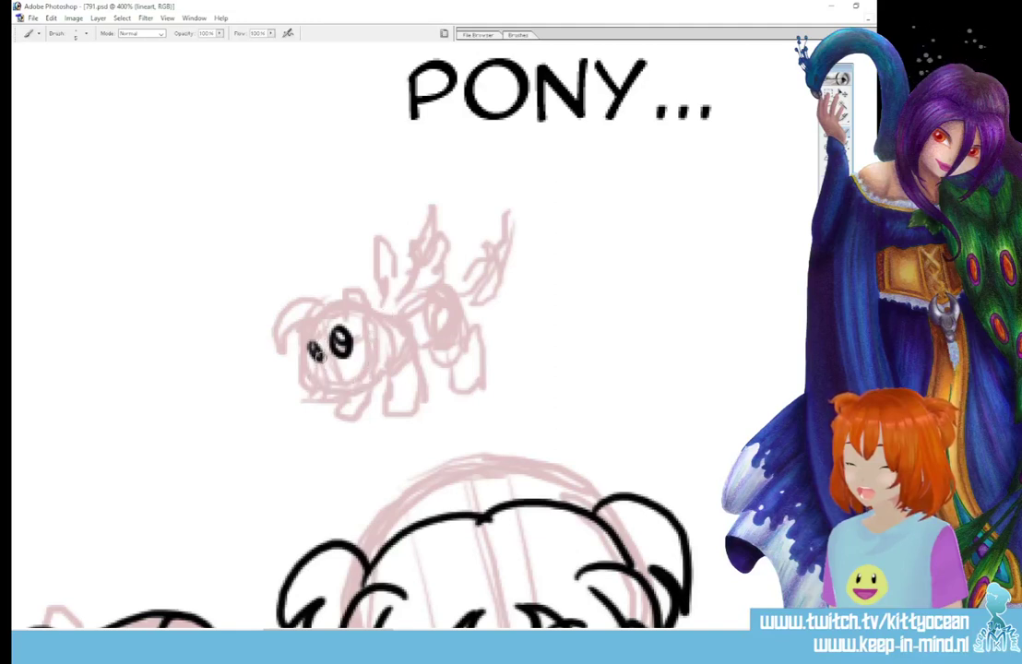
mouse_move(317, 367)
left_mouse_down()
mouse_move(343, 380)
mouse_move(367, 361)
mouse_move(356, 359)
left_mouse_up()
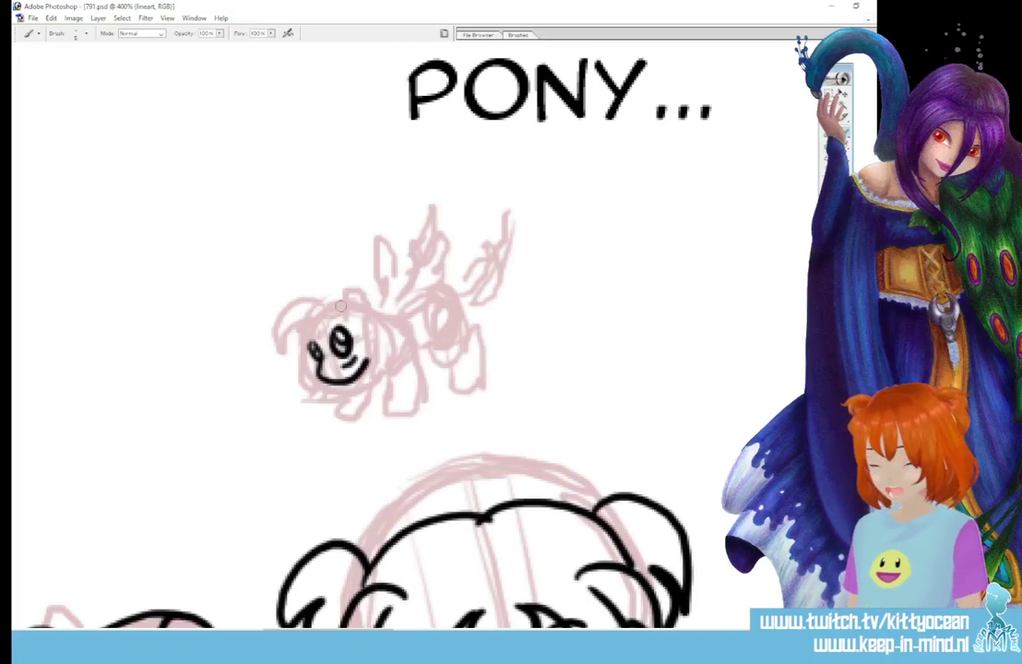
Ink the pony's swept forelock, pointed ear and the mane falling behind its cheek
mouse_move(340, 305)
left_mouse_down()
mouse_move(367, 310)
mouse_move(359, 297)
mouse_move(297, 315)
mouse_move(306, 348)
left_mouse_up()
left_click_drag(333, 303, 372, 373)
mouse_move(363, 306)
left_mouse_down()
mouse_move(393, 344)
mouse_move(375, 369)
mouse_move(384, 353)
mouse_move(383, 386)
left_mouse_up()
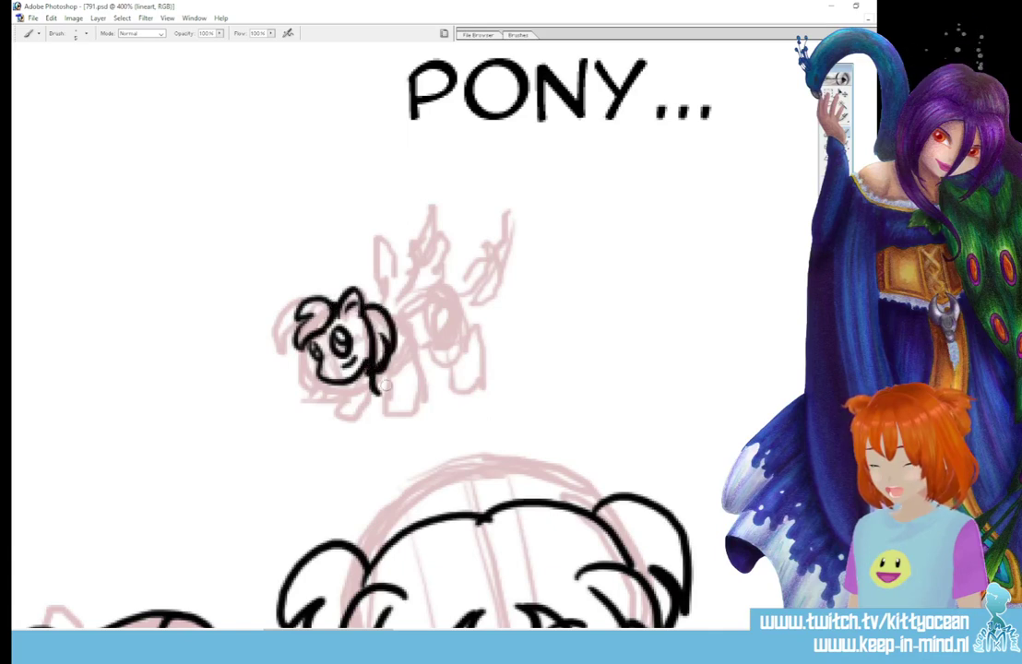
Ink the pony's body with front legs, raised feathered wings, hindquarters with hind legs and an upswept tail
left_click_drag(397, 332, 425, 405)
mouse_move(391, 361)
left_mouse_down()
mouse_move(391, 409)
mouse_move(424, 402)
mouse_move(338, 401)
mouse_move(360, 409)
mouse_move(376, 392)
left_mouse_up()
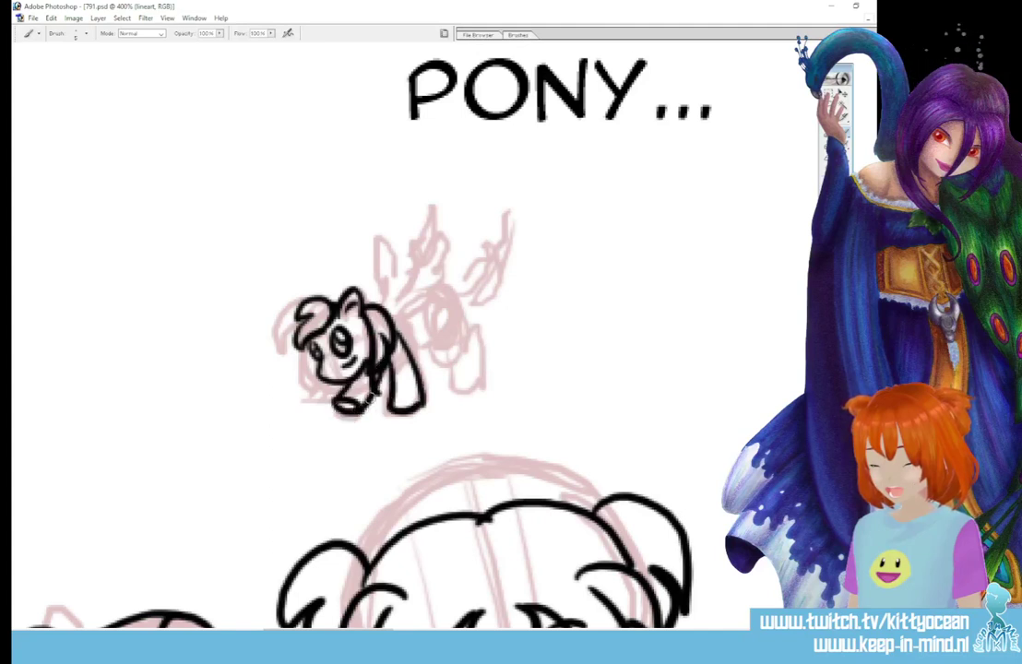
mouse_move(402, 296)
left_mouse_down()
mouse_move(418, 229)
mouse_move(430, 235)
mouse_move(426, 280)
mouse_move(399, 311)
mouse_move(383, 231)
mouse_move(398, 254)
mouse_move(395, 294)
left_mouse_up()
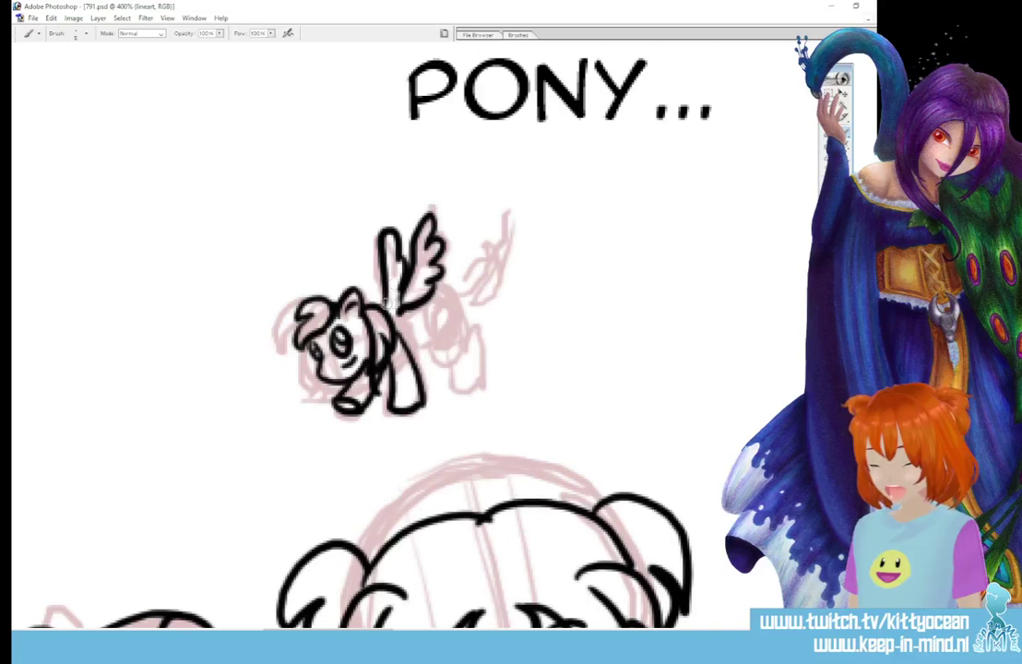
mouse_move(438, 287)
left_mouse_down()
mouse_move(465, 335)
mouse_move(439, 354)
mouse_move(476, 327)
mouse_move(481, 380)
mouse_move(454, 367)
mouse_move(481, 382)
left_mouse_up()
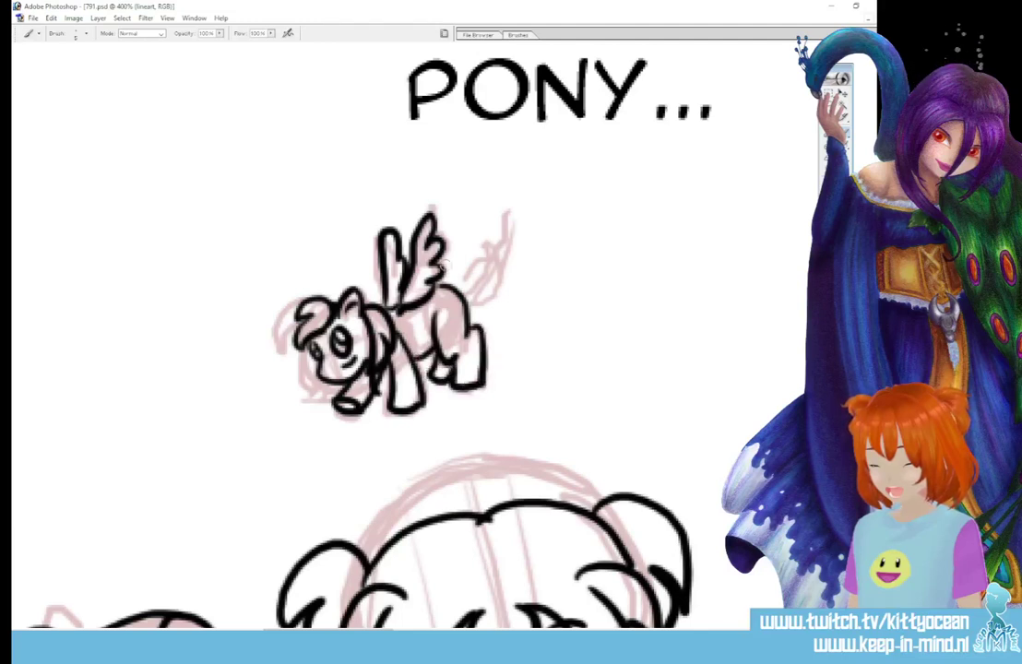
mouse_move(449, 279)
left_mouse_down()
mouse_move(481, 218)
mouse_move(502, 261)
mouse_move(493, 220)
mouse_move(473, 290)
left_mouse_up()
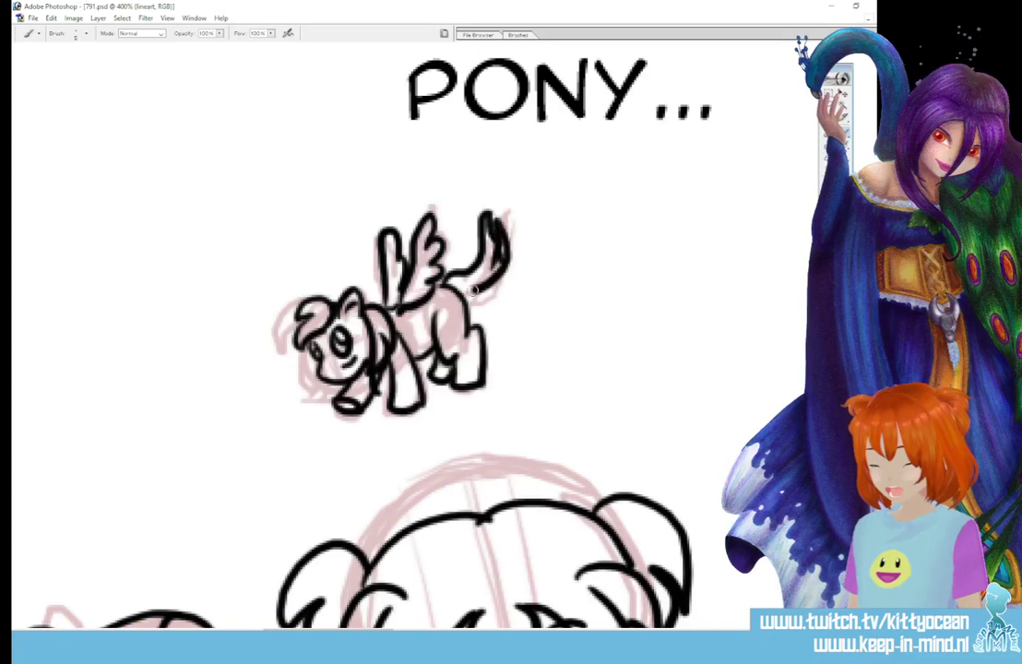
Ink small bubbles on the pony's flank with a thinner brush, and a little tuft above its forelock with the 5 px brush
left_click(517, 36)
left_click_drag(443, 296, 454, 307)
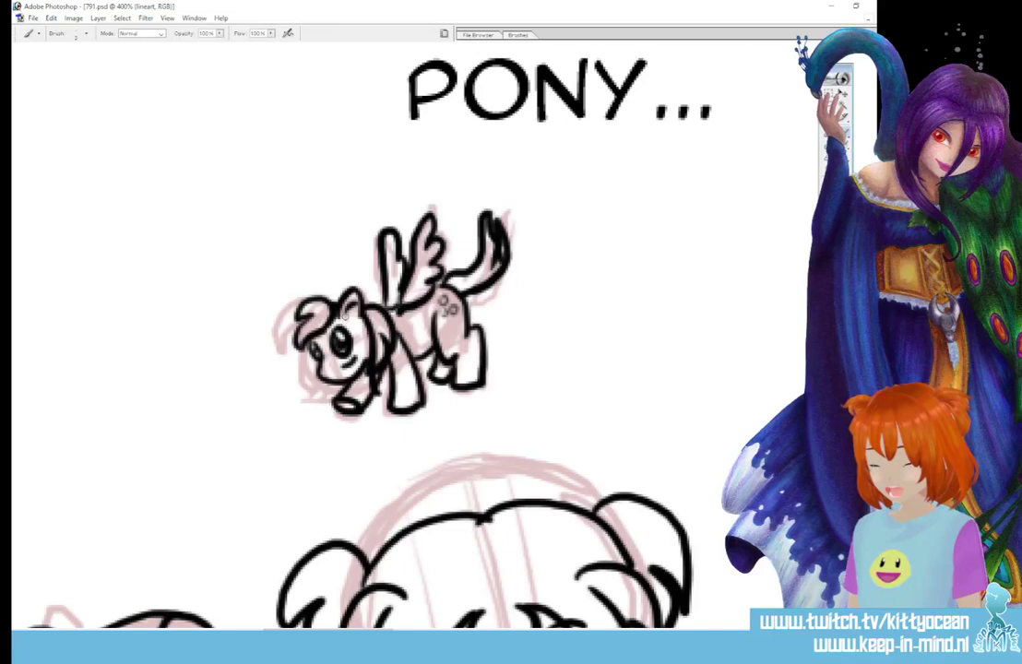
left_click(517, 35)
left_click(627, 83)
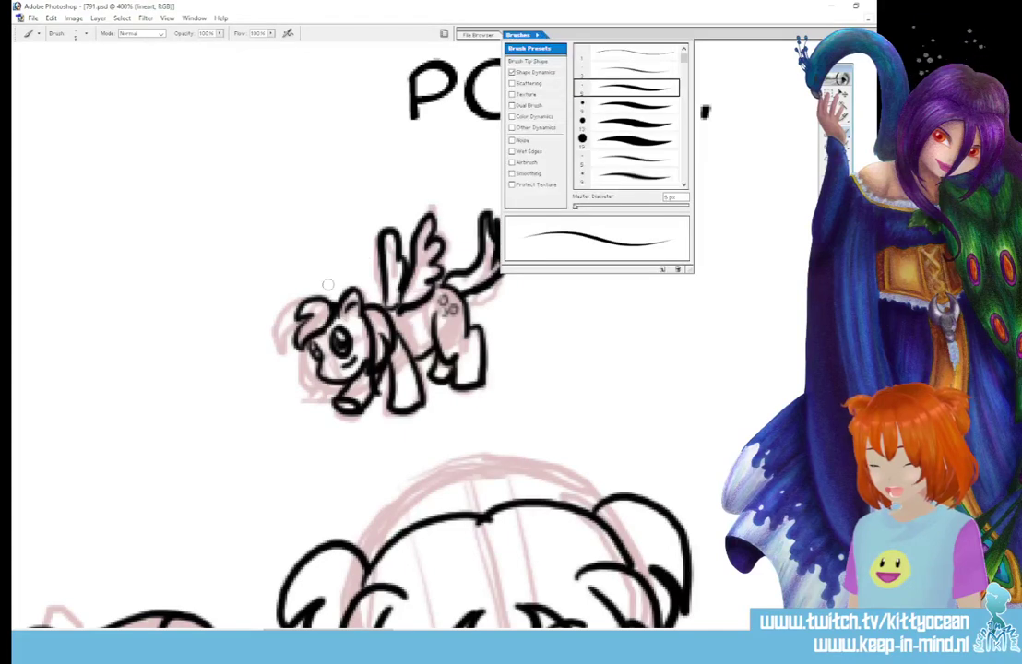
left_click(317, 288)
left_click_drag(319, 289, 323, 295)
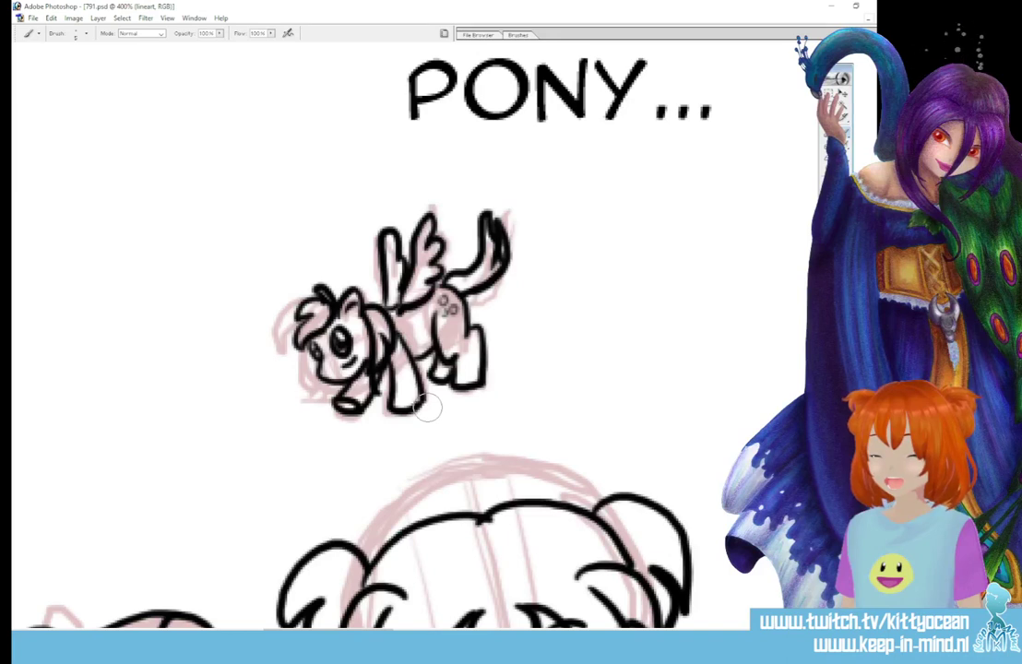
Ink the head of the robot sketched beside the girl, with its visor face, side ear pieces and three pointed antennae
scroll(427, 407, "down", 5)
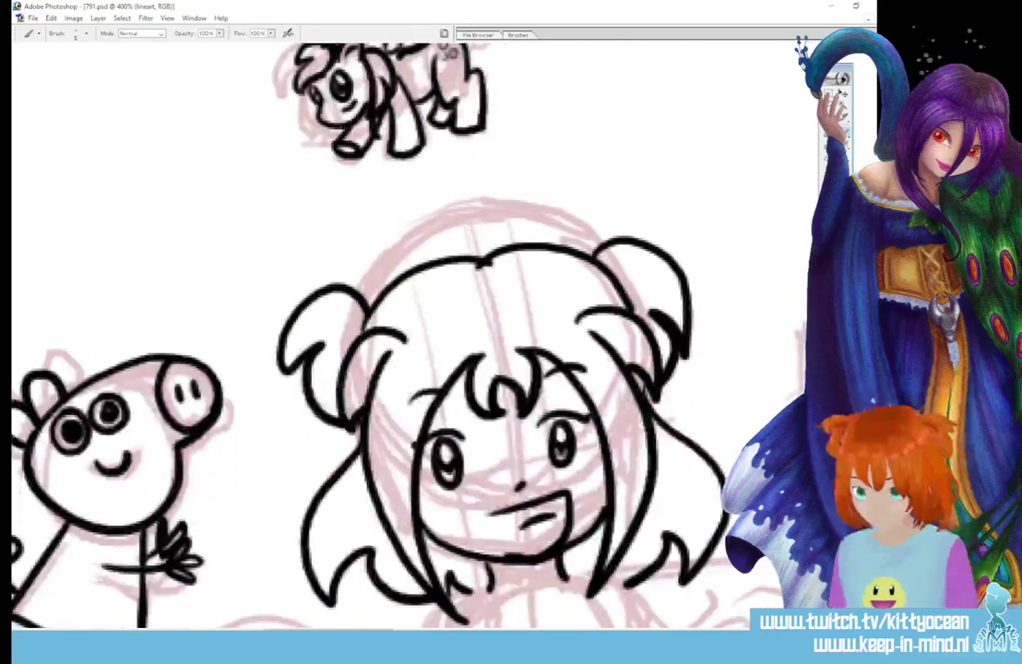
left_click_drag(355, 630, 412, 629)
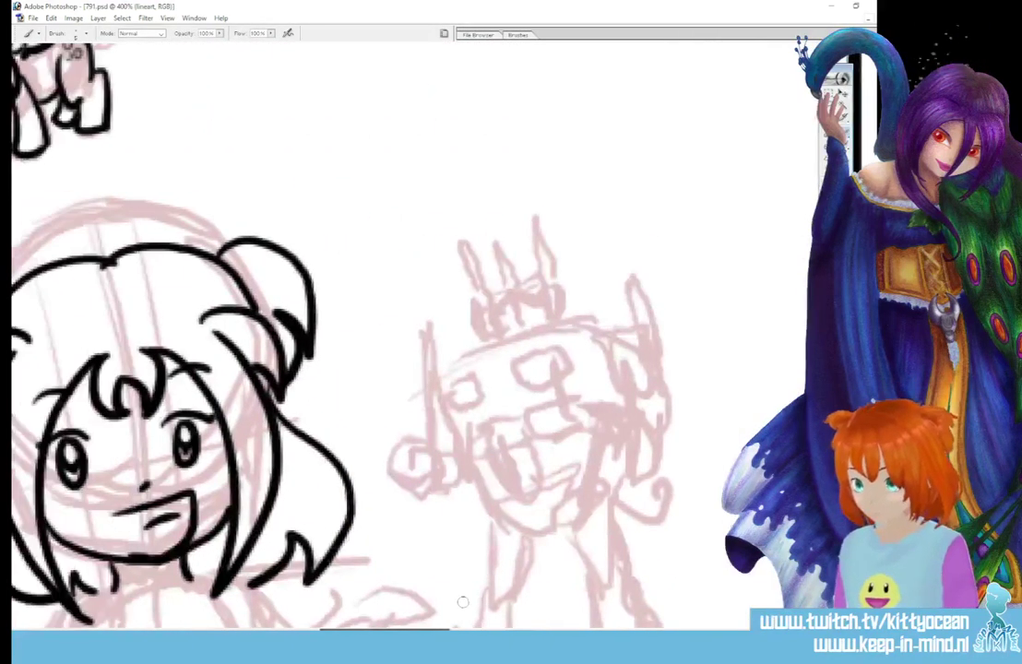
mouse_move(513, 297)
left_mouse_down()
mouse_move(520, 325)
mouse_move(509, 295)
mouse_move(492, 314)
mouse_move(497, 334)
mouse_move(546, 300)
mouse_move(536, 323)
mouse_move(537, 303)
mouse_move(516, 295)
mouse_move(531, 286)
mouse_move(494, 302)
mouse_move(524, 286)
mouse_move(541, 295)
mouse_move(501, 250)
left_mouse_up()
mouse_move(501, 251)
left_mouse_down()
mouse_move(521, 285)
mouse_move(537, 222)
mouse_move(548, 292)
left_mouse_up()
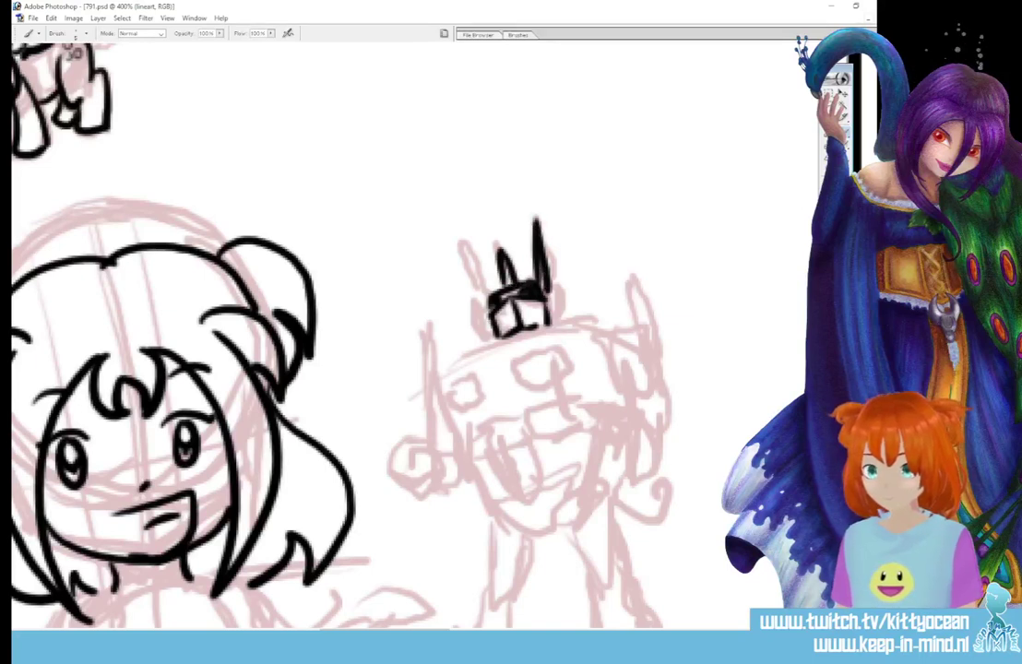
mouse_move(488, 302)
left_mouse_down()
mouse_move(468, 247)
mouse_move(540, 254)
mouse_move(544, 298)
mouse_move(555, 292)
mouse_move(549, 322)
left_mouse_up()
mouse_move(494, 300)
left_mouse_down()
mouse_move(479, 305)
mouse_move(496, 339)
left_mouse_up()
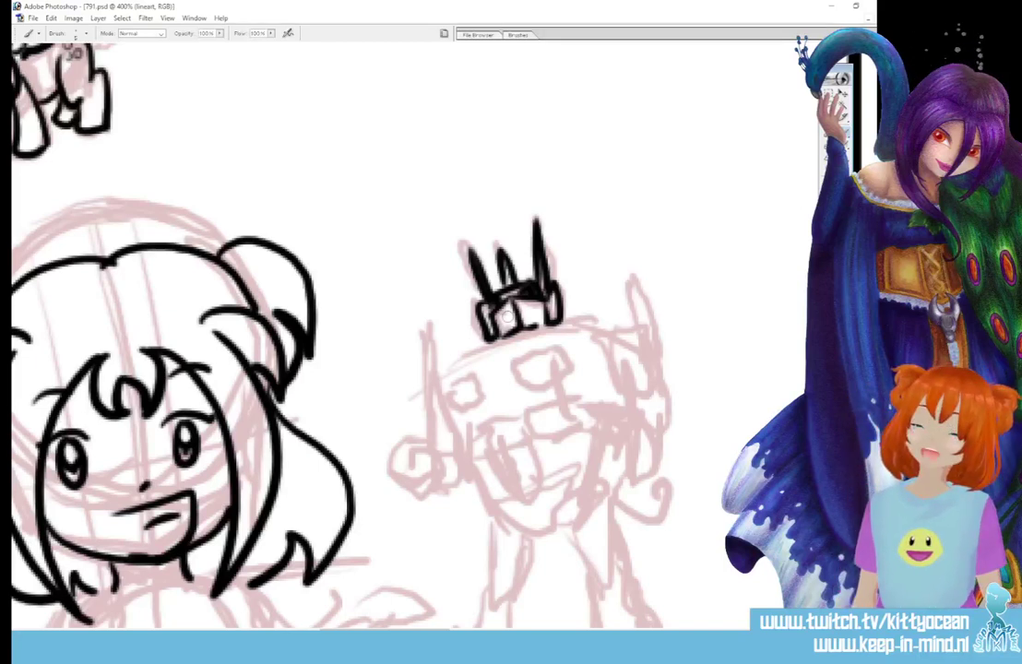
Ink the robot's sloping shoulder line and the segmented arm beyond it, ending in a fist, with a pointed stack behind the shoulder
mouse_move(449, 368)
left_mouse_down()
mouse_move(572, 318)
mouse_move(556, 321)
mouse_move(618, 340)
left_mouse_up()
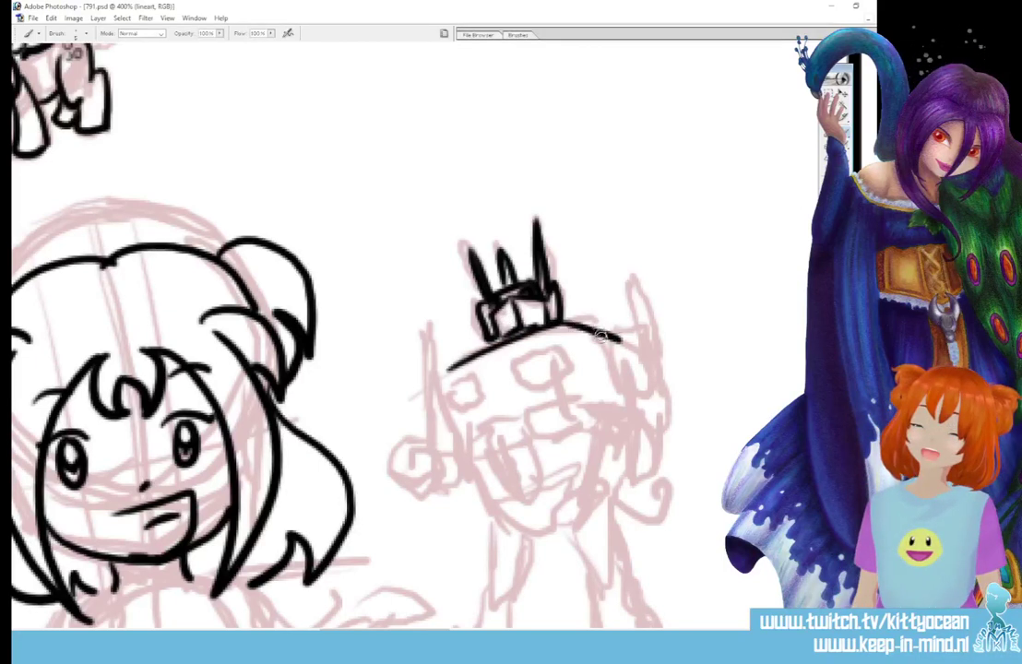
mouse_move(623, 403)
left_mouse_down()
mouse_move(617, 340)
mouse_move(648, 338)
mouse_move(662, 381)
left_mouse_up()
mouse_move(609, 341)
left_mouse_down()
mouse_move(615, 367)
mouse_move(668, 398)
mouse_move(670, 439)
left_mouse_up()
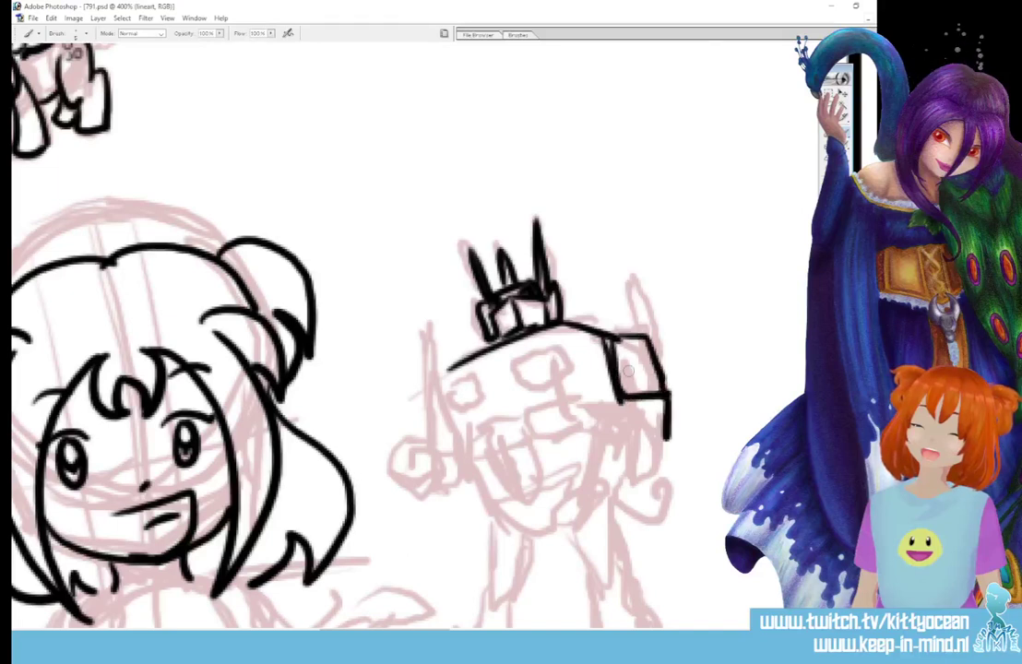
mouse_move(624, 401)
left_mouse_down()
mouse_move(625, 456)
mouse_move(653, 456)
mouse_move(664, 404)
mouse_move(659, 456)
mouse_move(598, 499)
left_mouse_up()
mouse_move(597, 499)
left_mouse_down()
mouse_move(630, 520)
mouse_move(658, 463)
mouse_move(649, 499)
left_mouse_up()
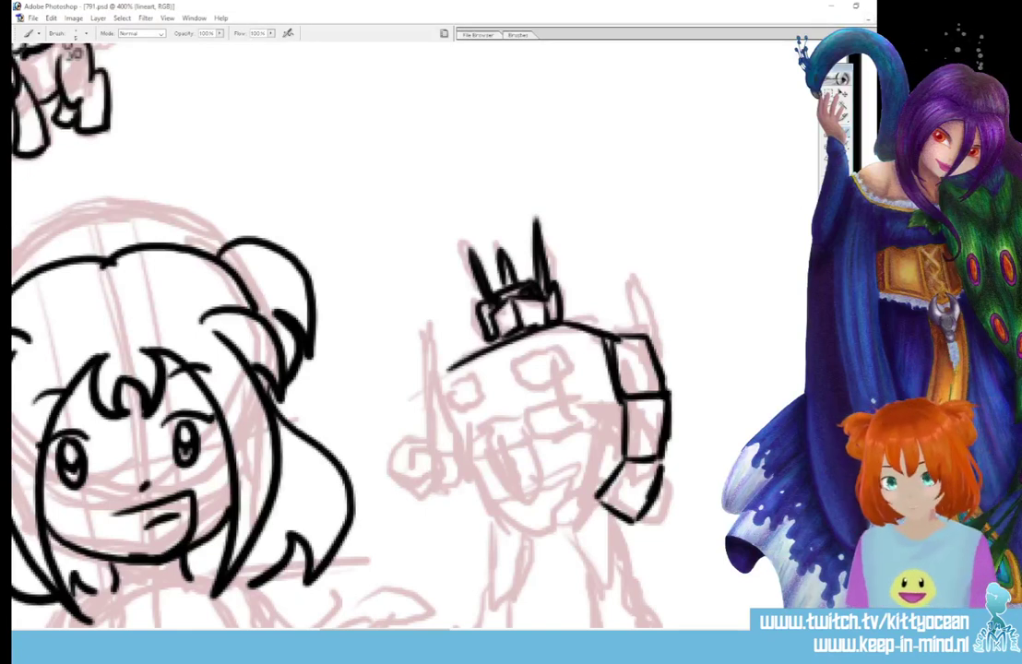
left_click_drag(640, 295, 656, 381)
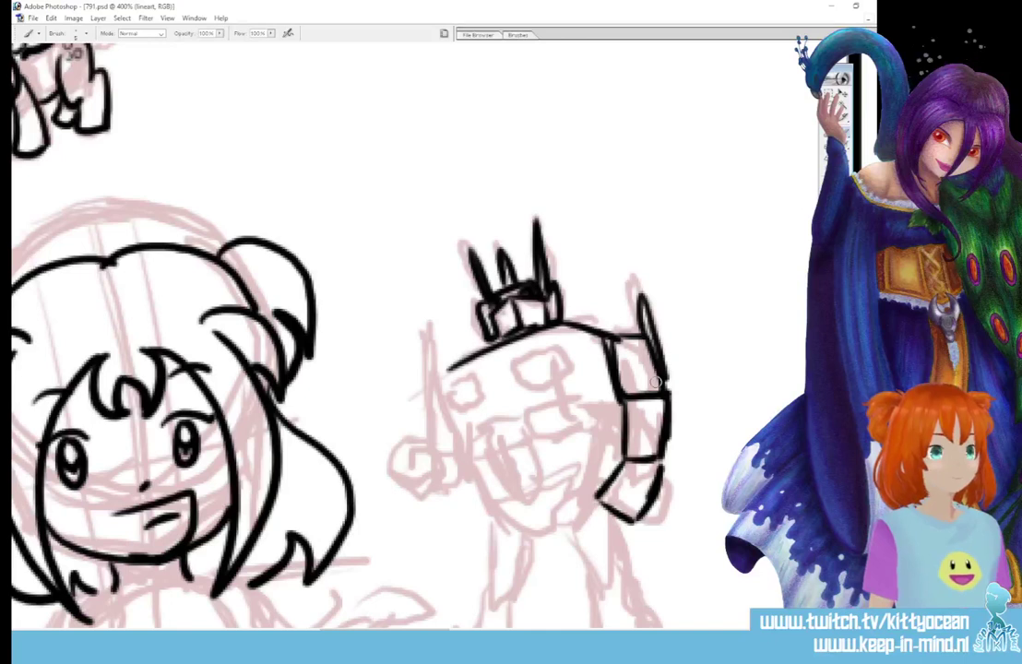
mouse_move(605, 490)
left_mouse_down()
mouse_move(621, 483)
mouse_move(631, 508)
left_mouse_up()
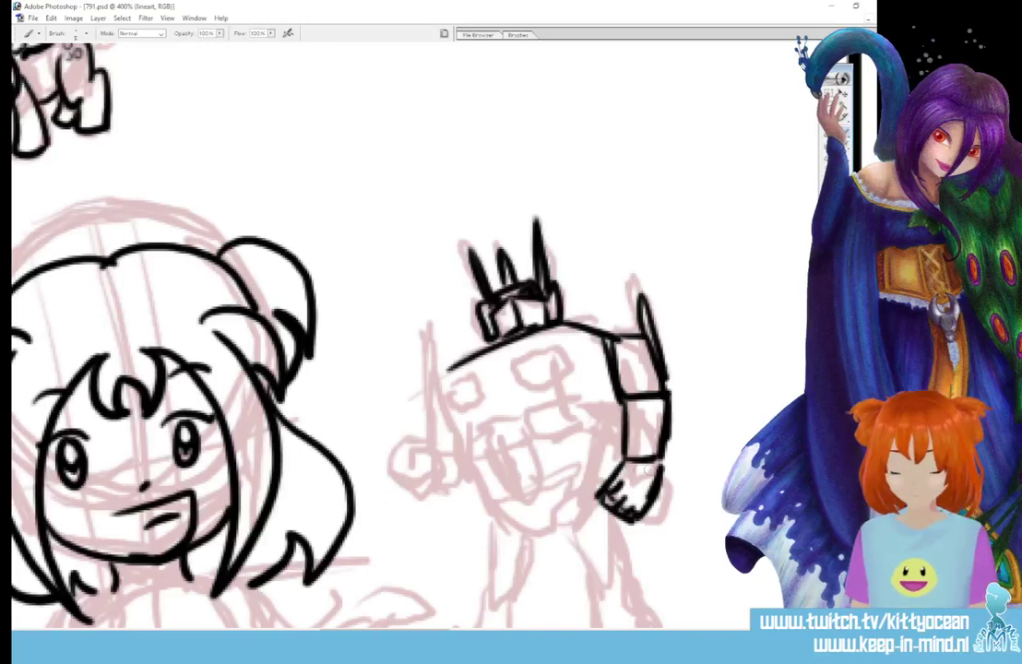
Ink the outer chest edge, the slanted rectangular abdomen panel and the bent waist band of the robot
left_click_drag(446, 371, 461, 426)
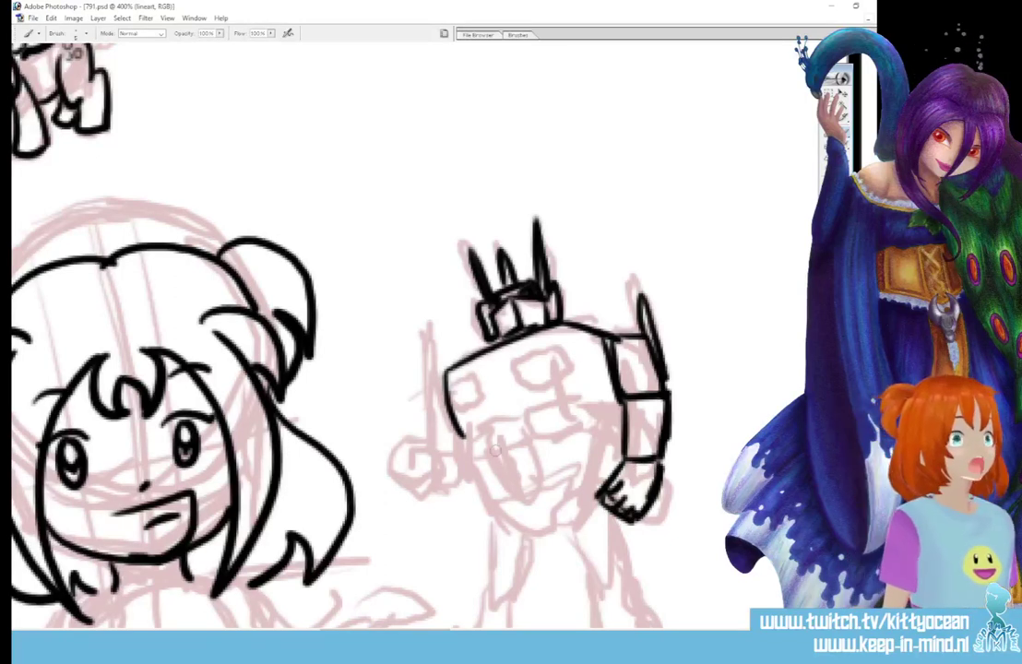
left_click_drag(487, 446, 512, 496)
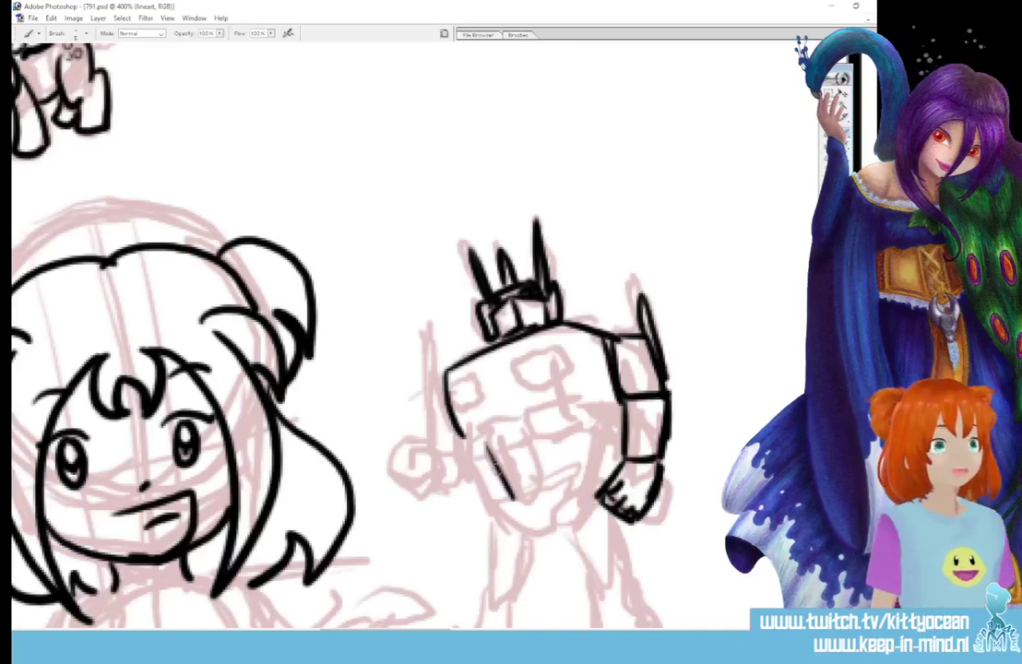
mouse_move(487, 443)
left_mouse_down()
mouse_move(525, 428)
mouse_move(544, 488)
mouse_move(531, 490)
left_mouse_up()
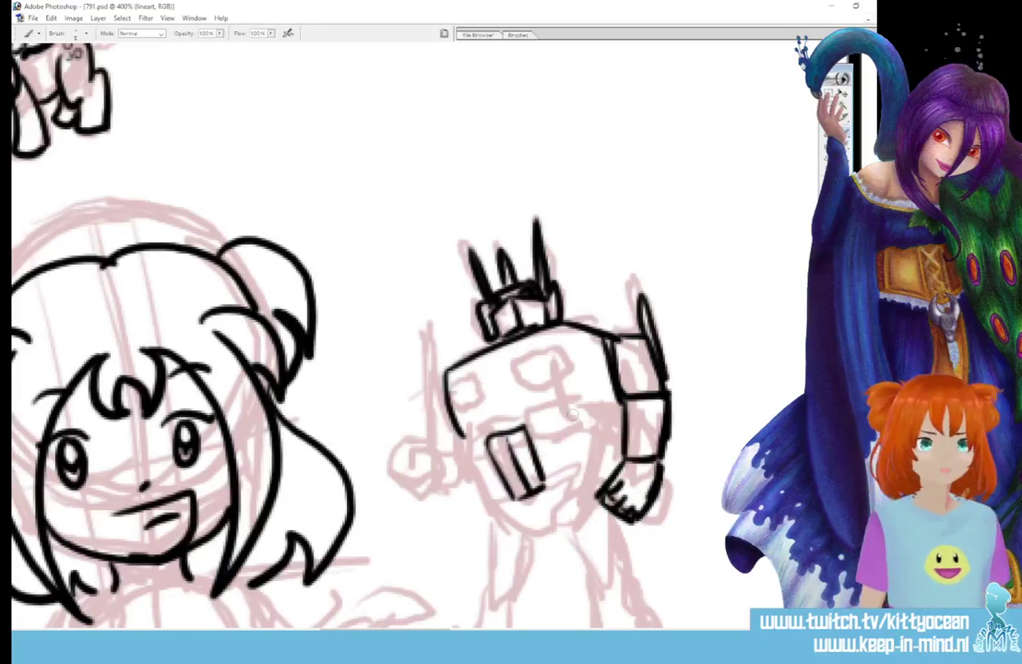
left_click_drag(533, 426, 564, 424)
left_click_drag(535, 444, 570, 437)
mouse_move(564, 425)
left_mouse_down()
mouse_move(568, 436)
mouse_move(601, 442)
mouse_move(607, 456)
left_mouse_up()
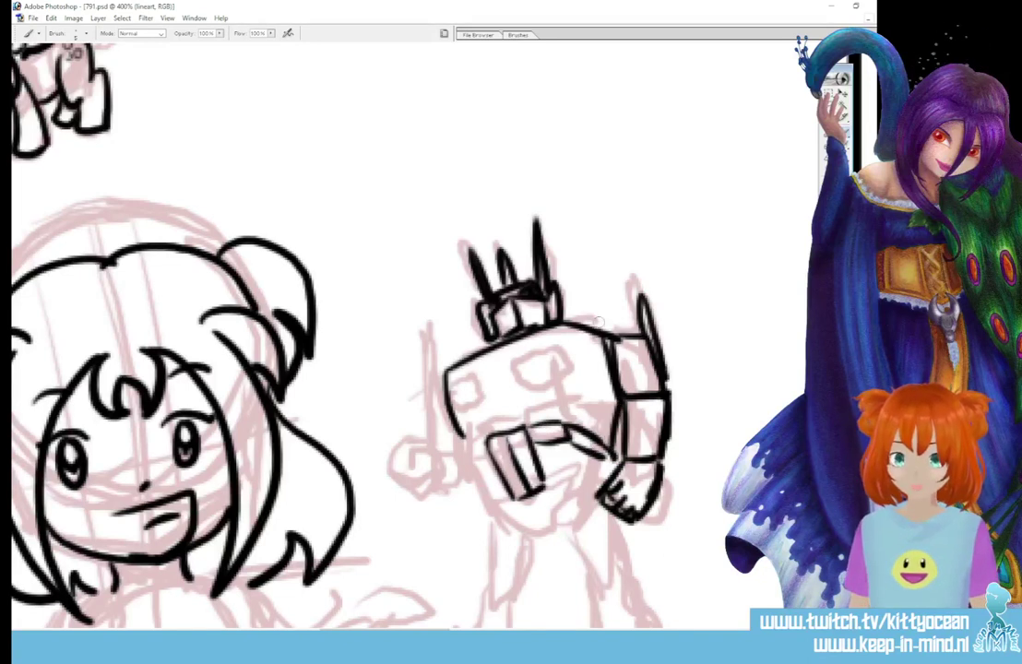
Ink the robot's chest side plane, rework the lower chest edge and add the two square chest windows
left_click_drag(584, 330, 597, 434)
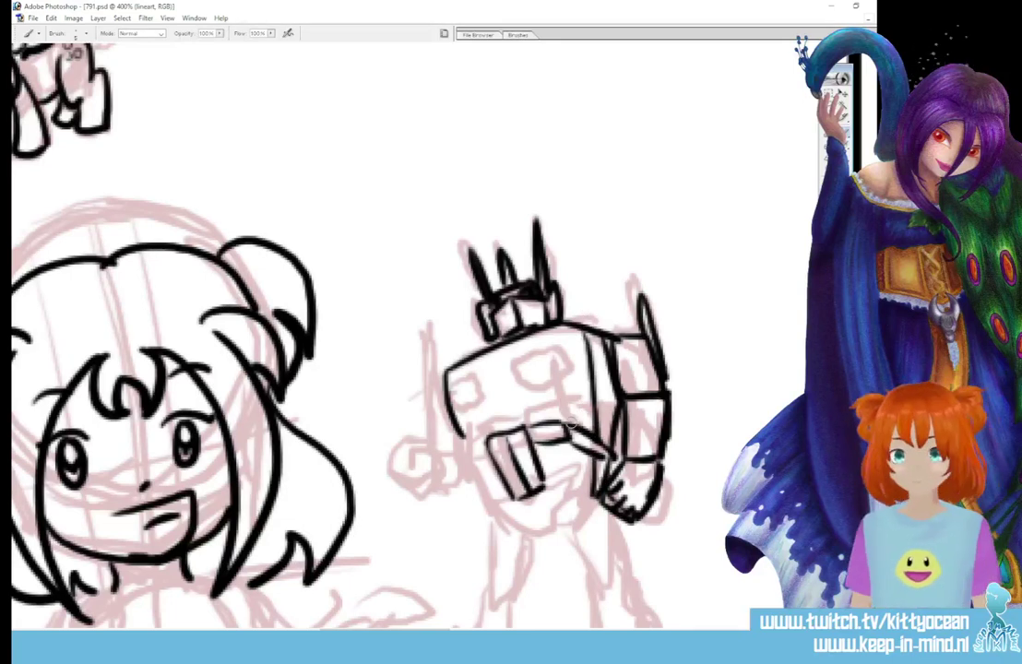
mouse_move(572, 424)
left_mouse_down()
mouse_move(585, 337)
mouse_move(576, 405)
left_mouse_up()
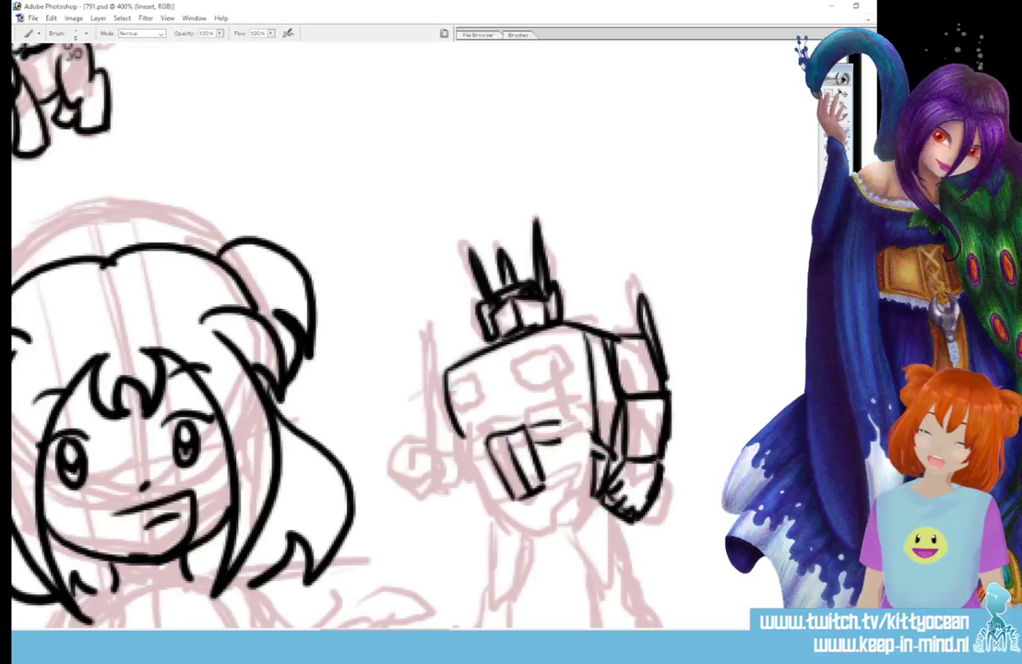
mouse_move(558, 424)
left_mouse_down()
mouse_move(592, 456)
mouse_move(571, 448)
mouse_move(594, 437)
mouse_move(603, 459)
mouse_move(490, 458)
left_mouse_up()
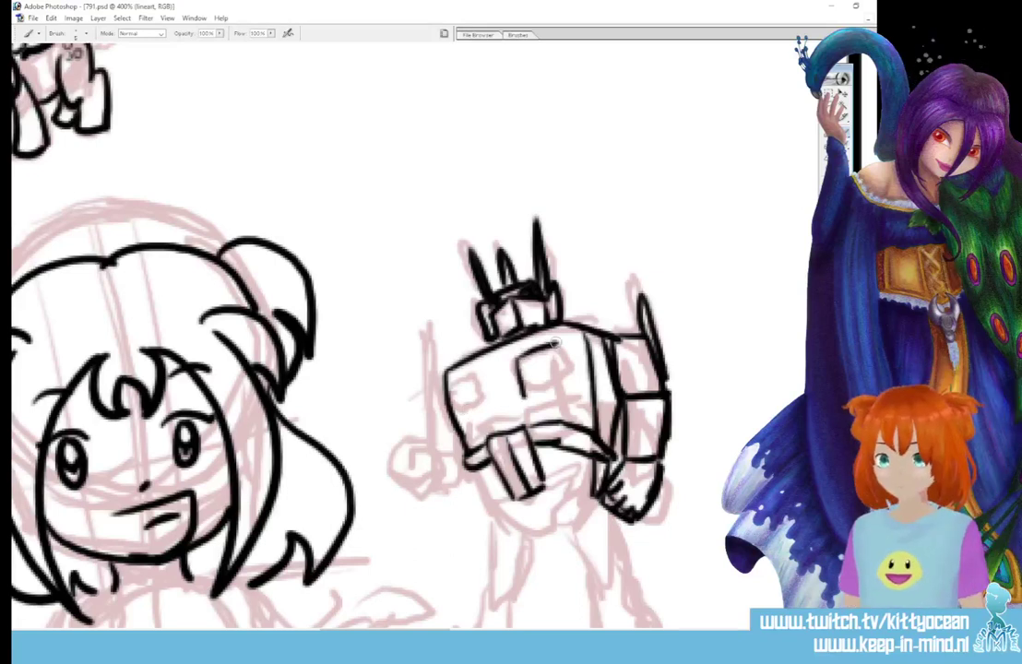
left_click_drag(559, 343, 571, 381)
mouse_move(486, 371)
left_mouse_down()
mouse_move(494, 406)
mouse_move(459, 380)
left_mouse_up()
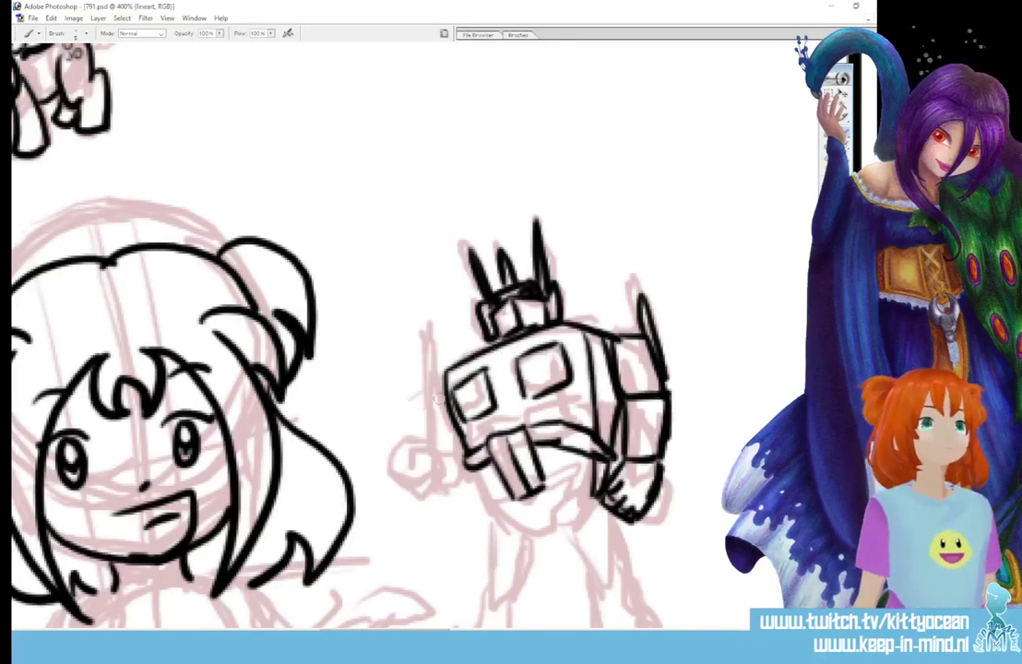
Ink the robot's arm nearest the girl with its clenched fist and the pointed stack above the shoulder
mouse_move(447, 374)
left_mouse_down()
mouse_move(444, 412)
mouse_move(433, 408)
mouse_move(453, 433)
left_mouse_up()
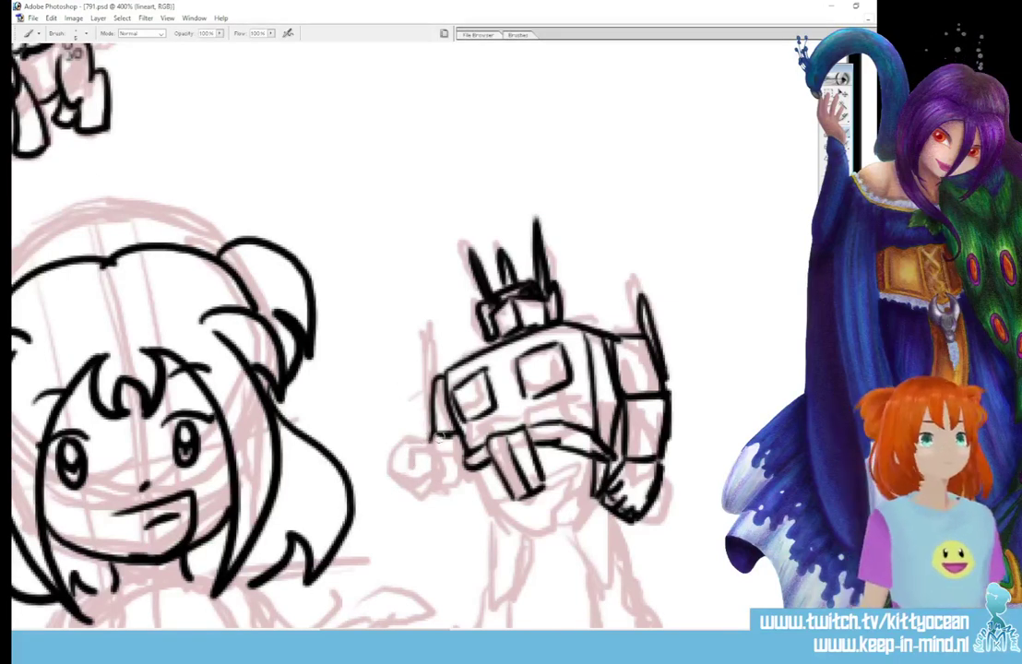
mouse_move(430, 441)
left_mouse_down()
mouse_move(395, 446)
mouse_move(415, 482)
mouse_move(420, 466)
mouse_move(416, 492)
mouse_move(464, 470)
left_mouse_up()
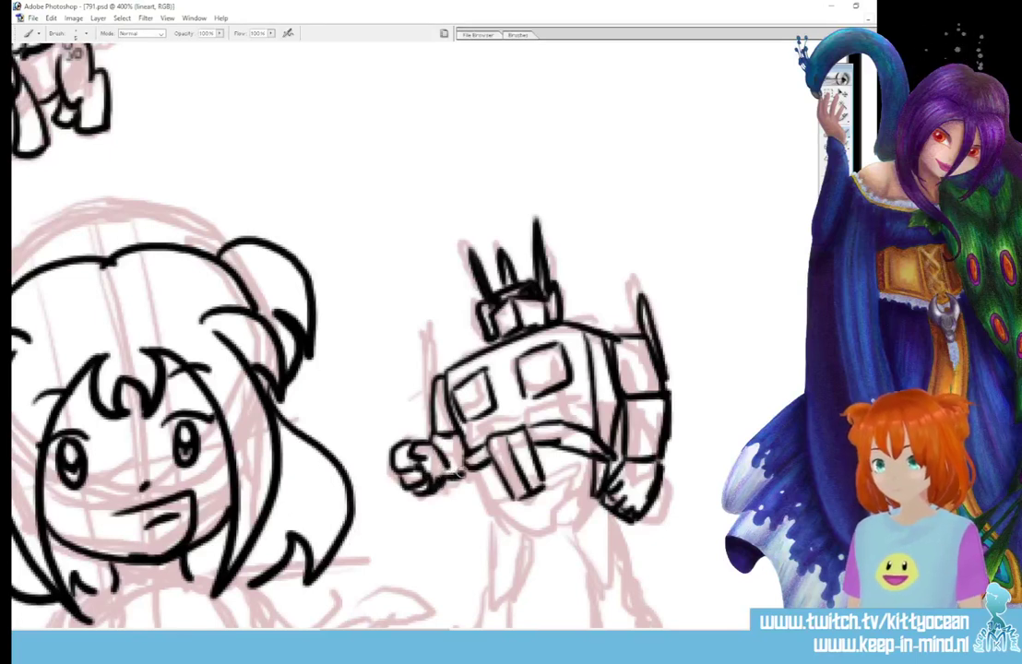
mouse_move(433, 431)
left_mouse_down()
mouse_move(430, 325)
mouse_move(433, 380)
left_mouse_up()
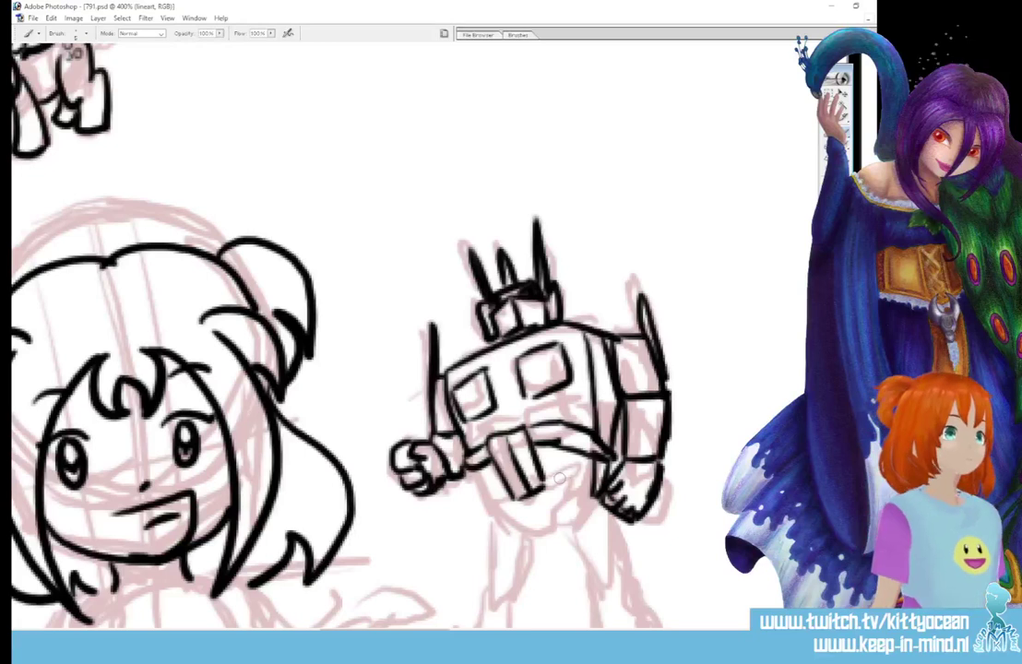
Ink the robot's lower torso and angular pelvis with small round details, and add outer frames around the chest windows
left_click_drag(498, 504, 573, 484)
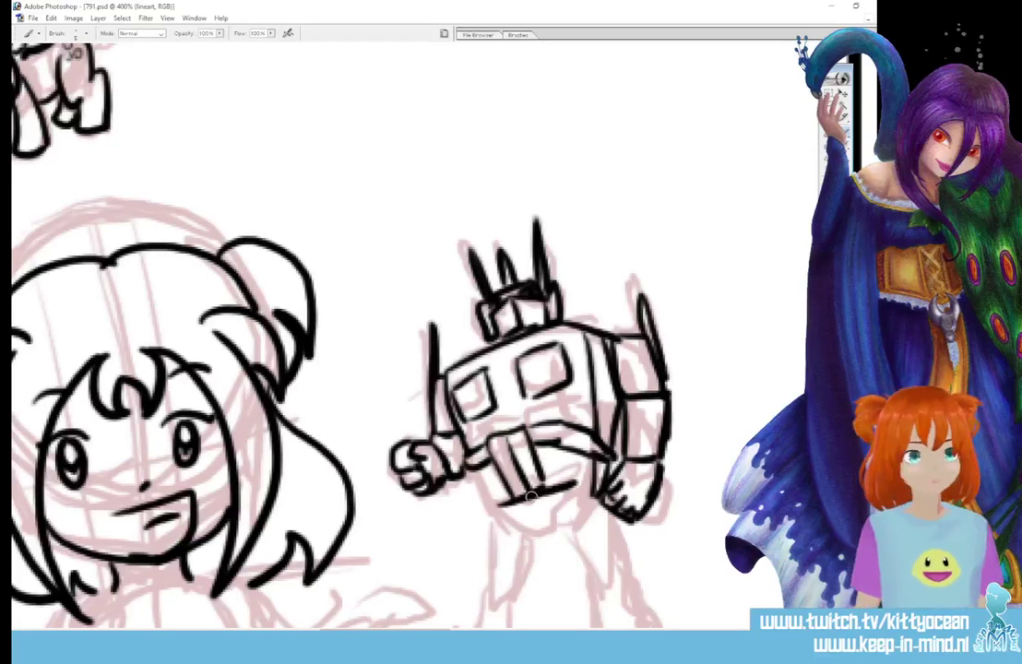
mouse_move(494, 508)
left_mouse_down()
mouse_move(498, 527)
mouse_move(535, 532)
mouse_move(554, 529)
mouse_move(582, 491)
mouse_move(580, 499)
left_mouse_up()
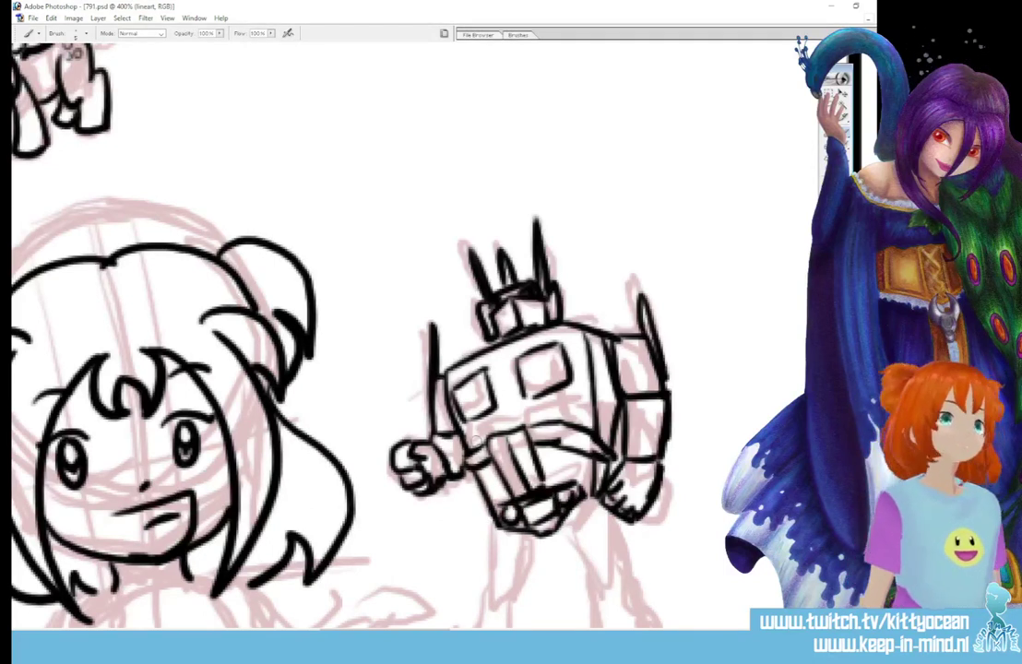
mouse_move(509, 359)
left_mouse_down()
mouse_move(518, 403)
mouse_move(556, 335)
mouse_move(581, 383)
left_mouse_up()
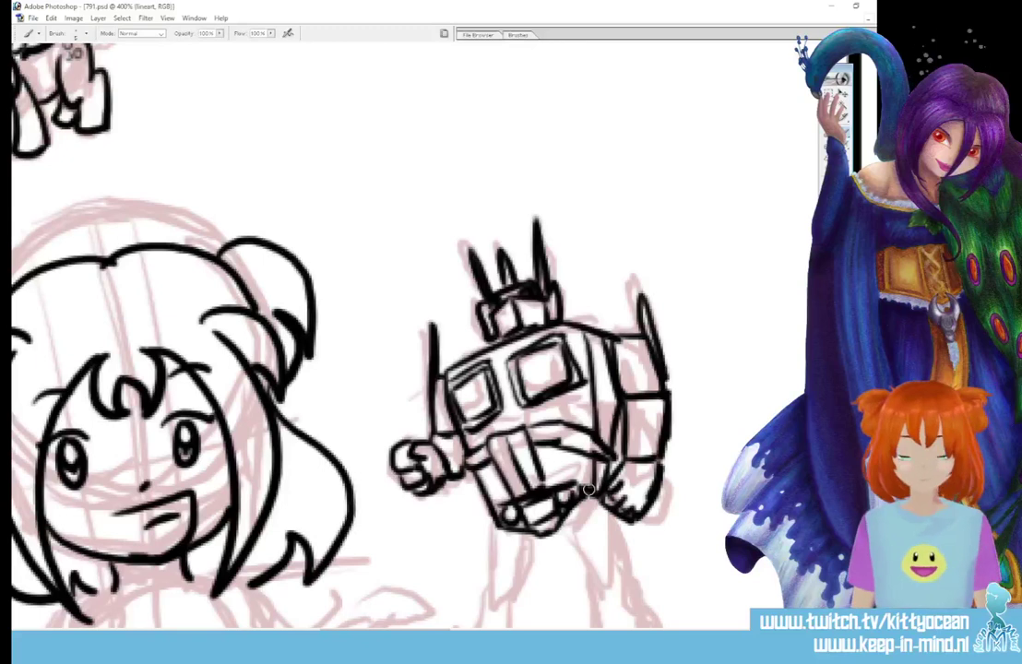
Ink both of the robot's thighs, with a knee plate on the farther one and short dark bands below the hips
scroll(489, 235, "down", 5)
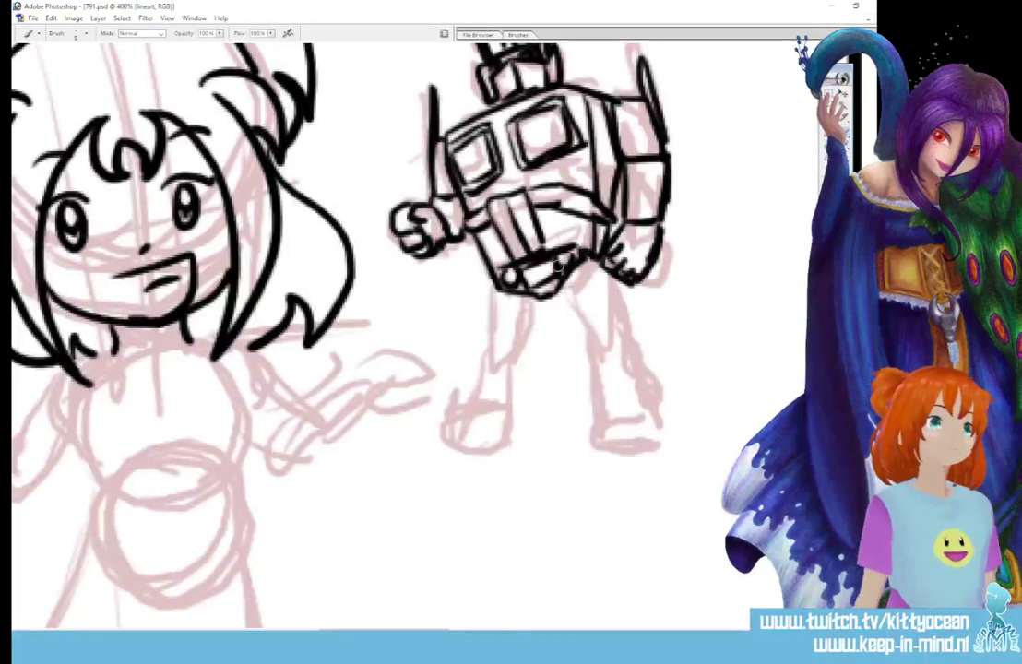
mouse_move(559, 267)
left_mouse_down()
mouse_move(598, 348)
mouse_move(623, 334)
left_mouse_up()
mouse_move(609, 274)
left_mouse_down()
mouse_move(627, 328)
mouse_move(594, 321)
mouse_move(625, 332)
left_mouse_up()
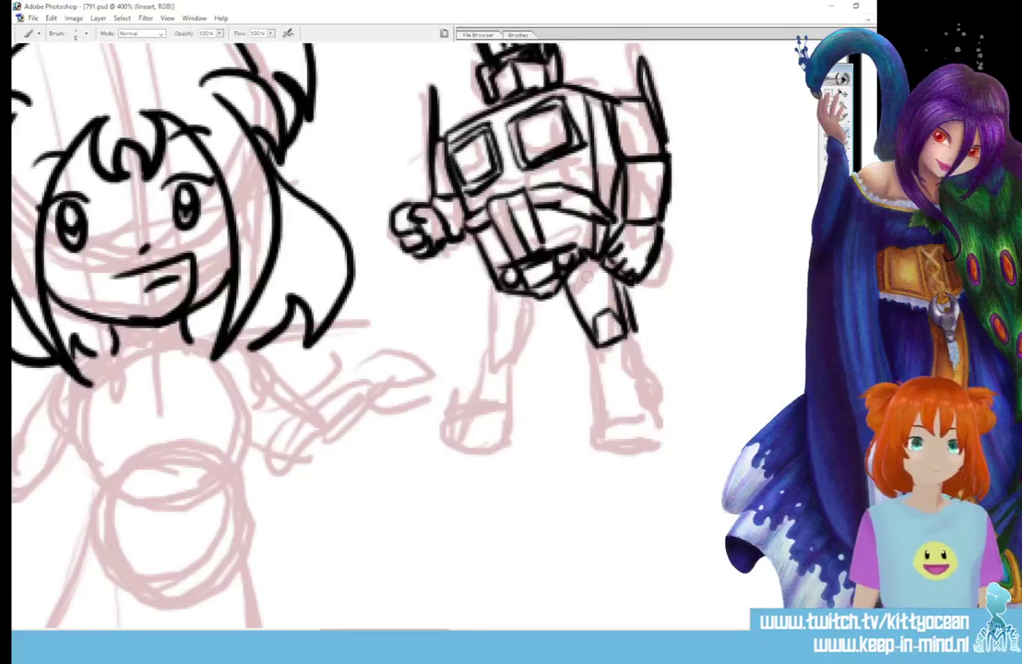
mouse_move(572, 280)
left_mouse_down()
mouse_move(605, 271)
mouse_move(603, 283)
mouse_move(577, 294)
left_mouse_up()
left_click_drag(593, 293, 575, 302)
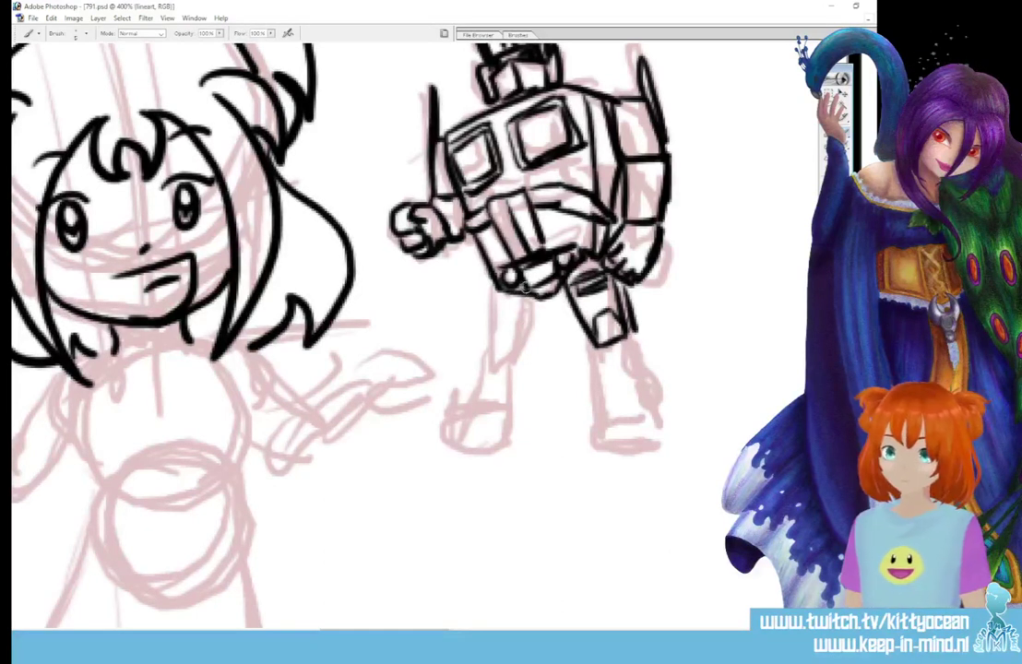
left_click_drag(498, 291, 489, 349)
left_click_drag(528, 297, 525, 349)
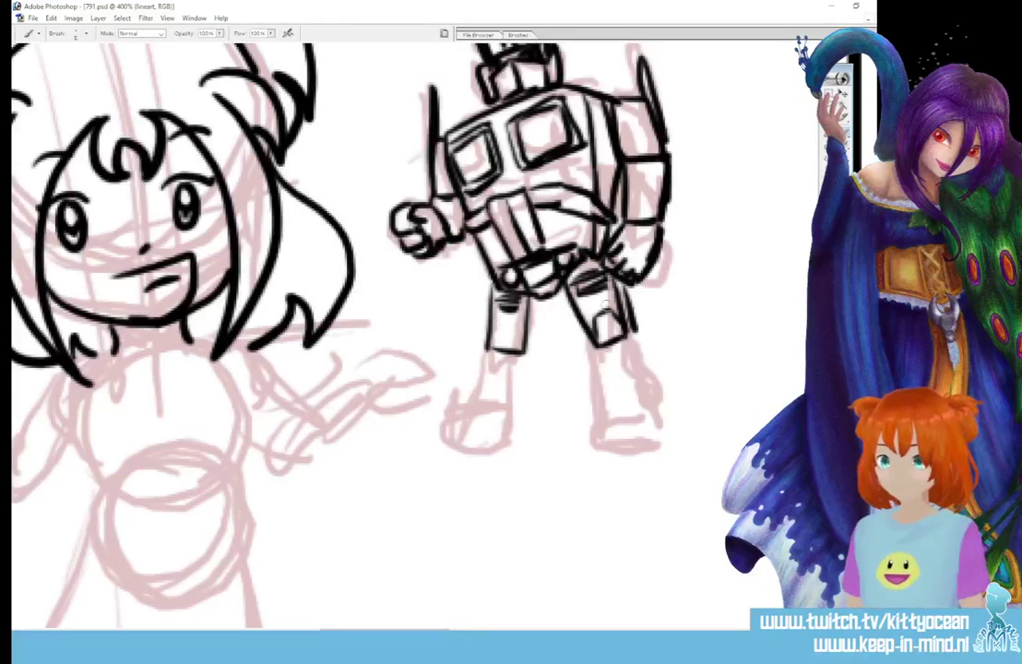
Ink the robot's lower leg farthest from the girl with its foot, ribbed shin grille and side wheels, and clean up the wheel's edge
left_click_drag(593, 355, 602, 441)
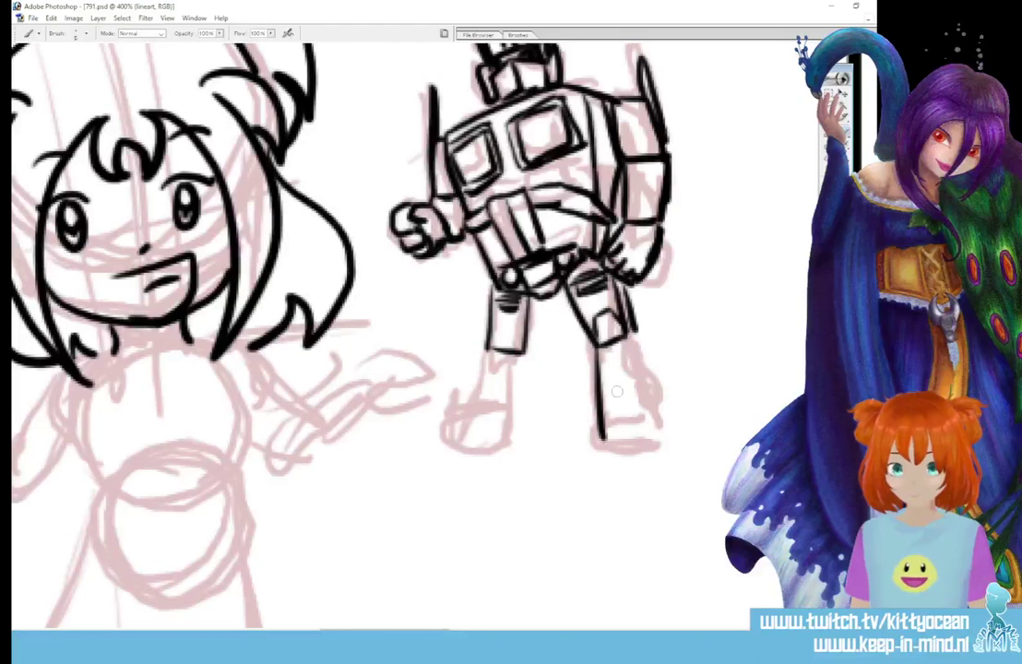
left_click_drag(636, 339, 659, 439)
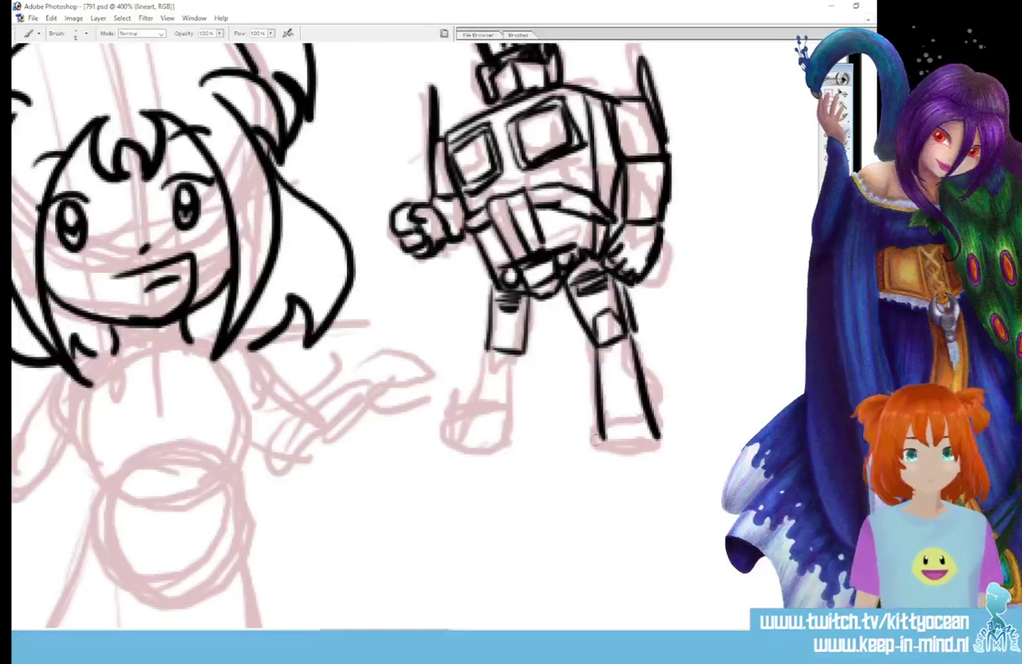
left_click_drag(598, 441, 659, 449)
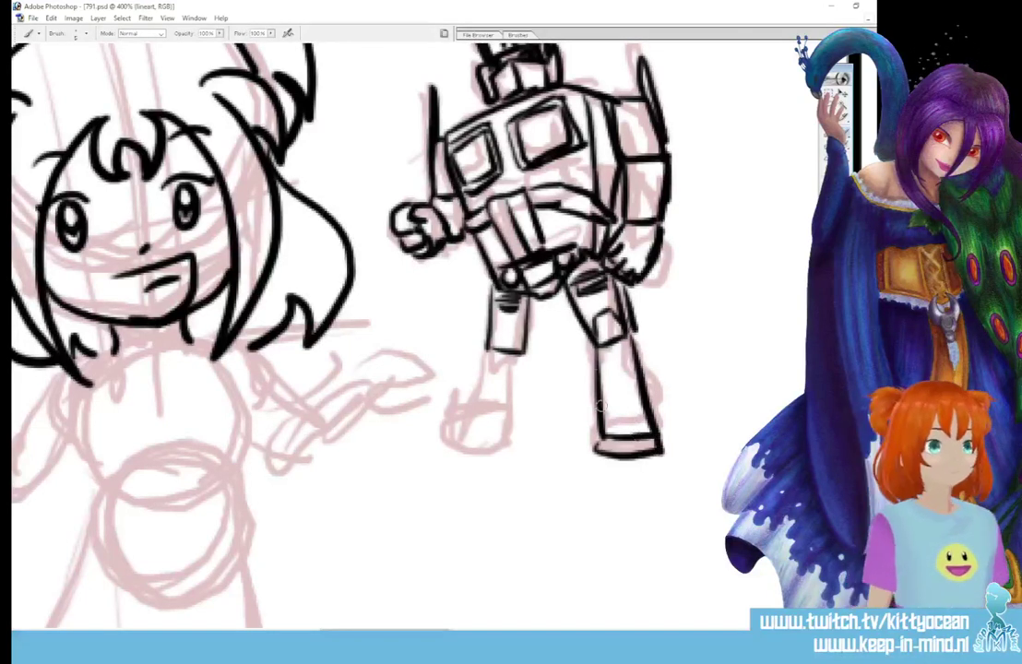
mouse_move(605, 368)
left_mouse_down()
mouse_move(618, 432)
mouse_move(634, 368)
mouse_move(642, 427)
left_mouse_up()
mouse_move(619, 431)
left_mouse_down()
mouse_move(642, 425)
mouse_move(635, 367)
mouse_move(651, 421)
left_mouse_up()
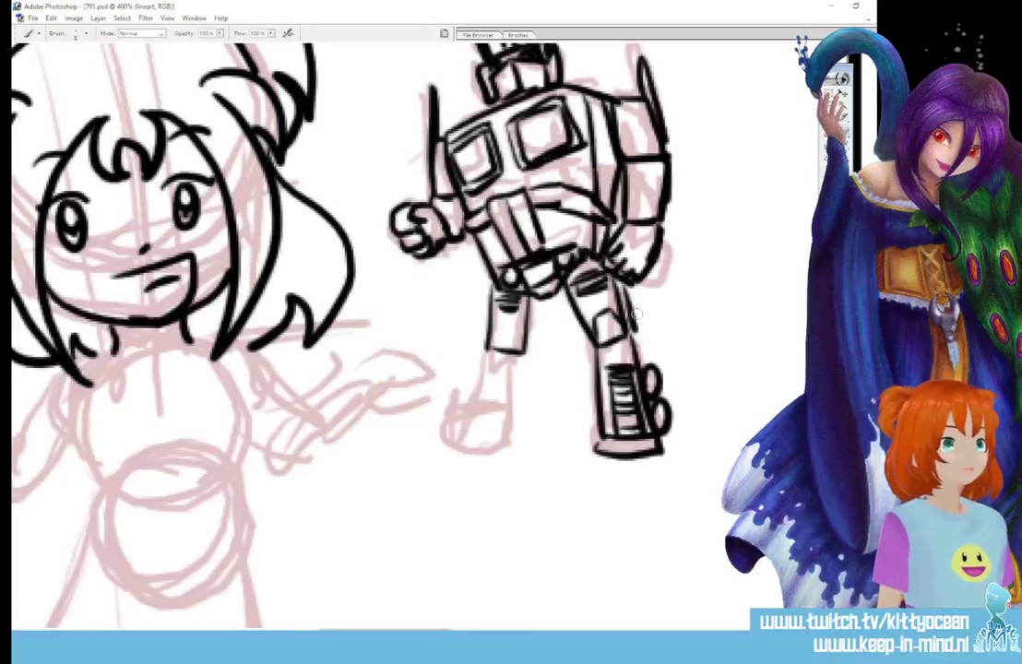
left_click_drag(634, 318, 644, 367)
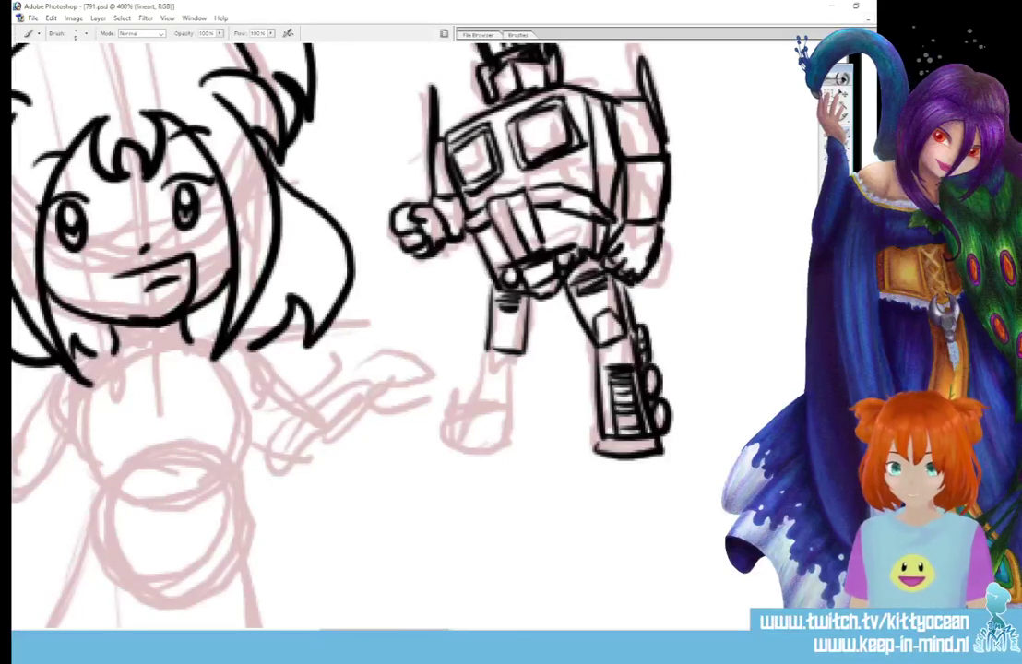
key("e")
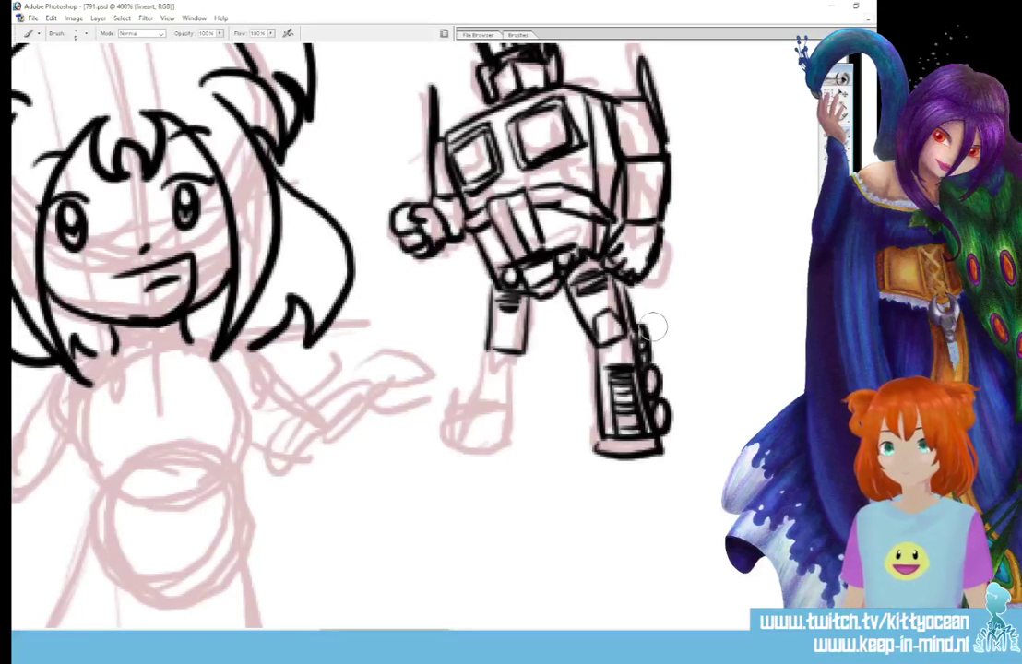
left_click_drag(653, 326, 654, 318)
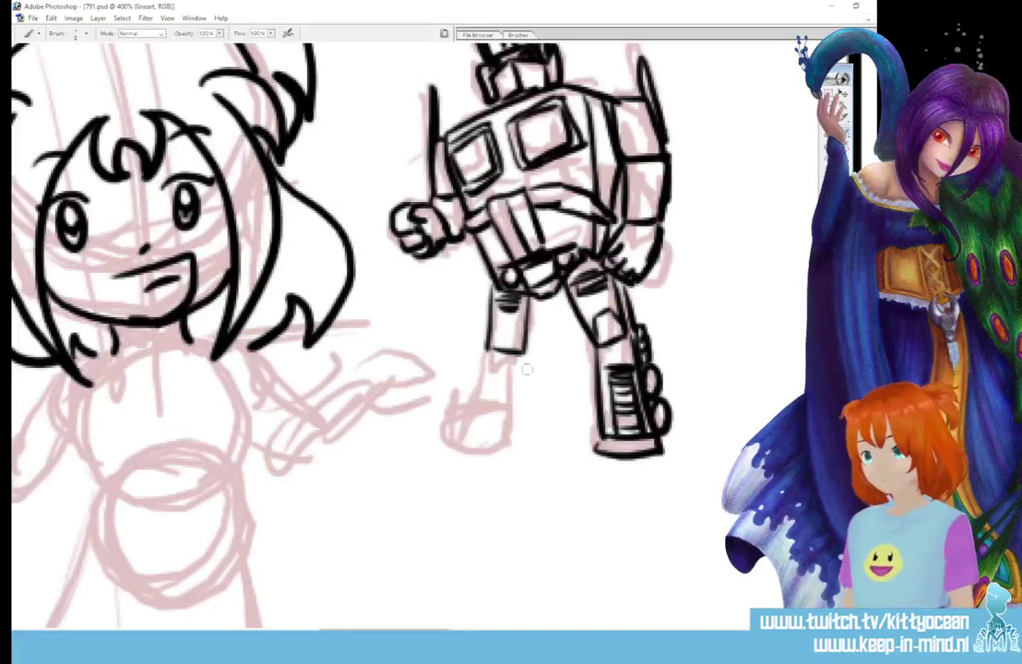
Ink the robot's lower leg nearest the girl with its foot, ribbed shin grille and side wheels, and darken the soles of both feet
mouse_move(495, 354)
left_mouse_down()
mouse_move(479, 417)
mouse_move(512, 425)
left_mouse_up()
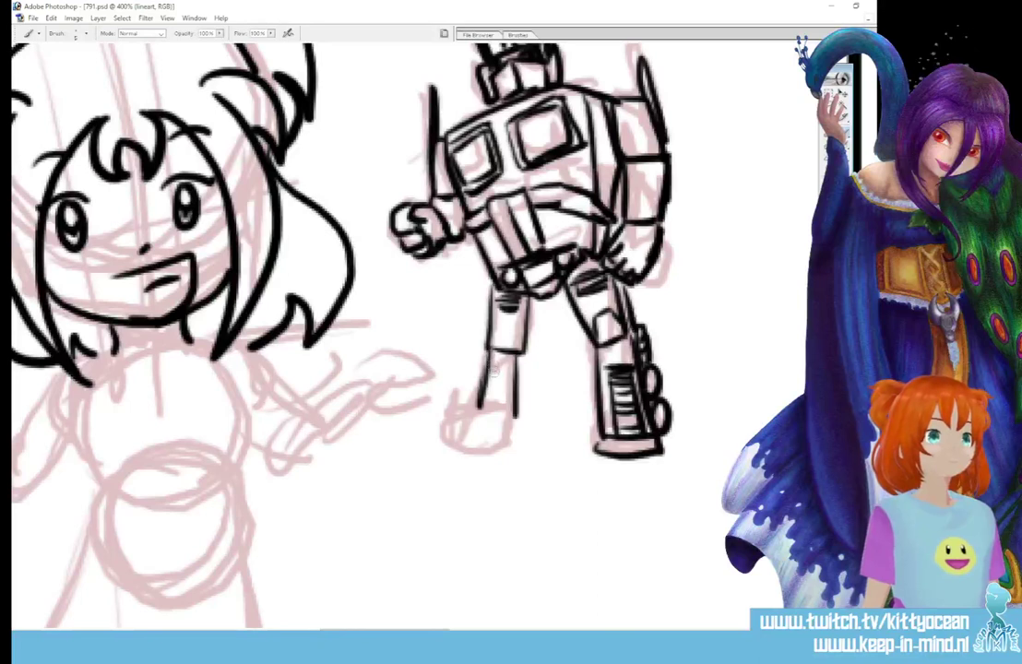
mouse_move(503, 406)
left_mouse_down()
mouse_move(449, 426)
mouse_move(473, 441)
left_mouse_up()
mouse_move(473, 441)
left_mouse_down()
mouse_move(496, 420)
mouse_move(519, 441)
mouse_move(515, 418)
left_mouse_up()
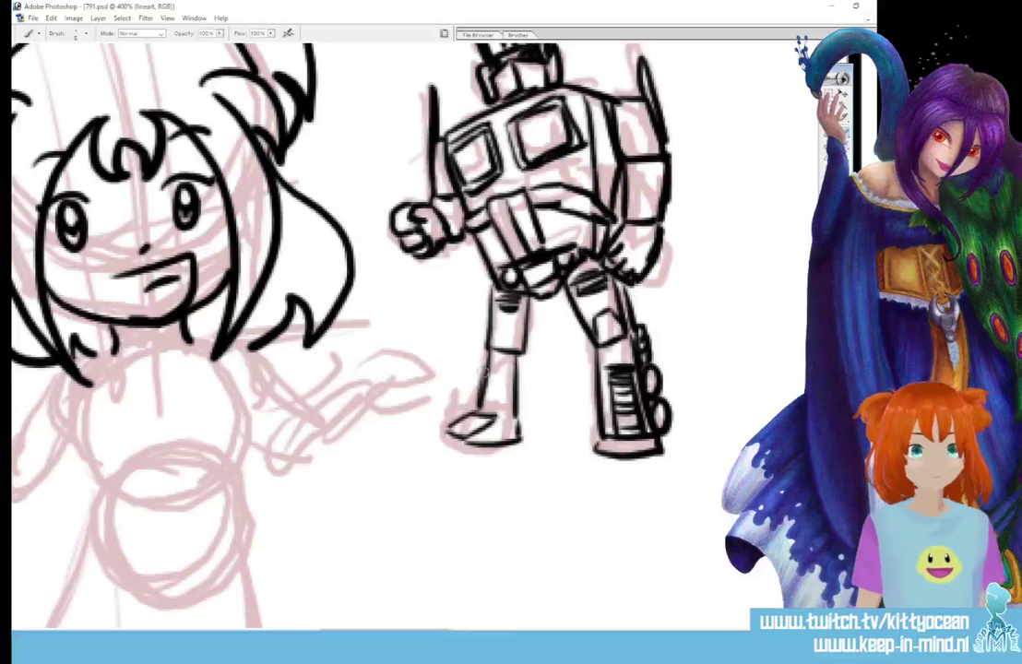
mouse_move(499, 353)
left_mouse_down()
mouse_move(480, 423)
mouse_move(519, 383)
mouse_move(517, 425)
left_mouse_up()
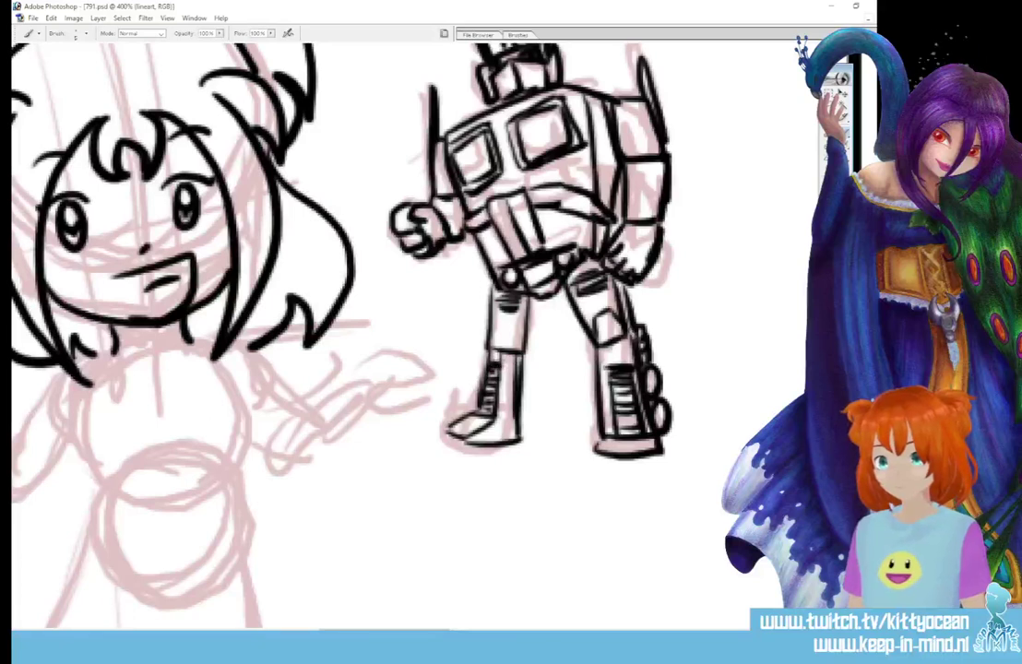
left_click_drag(445, 437, 519, 443)
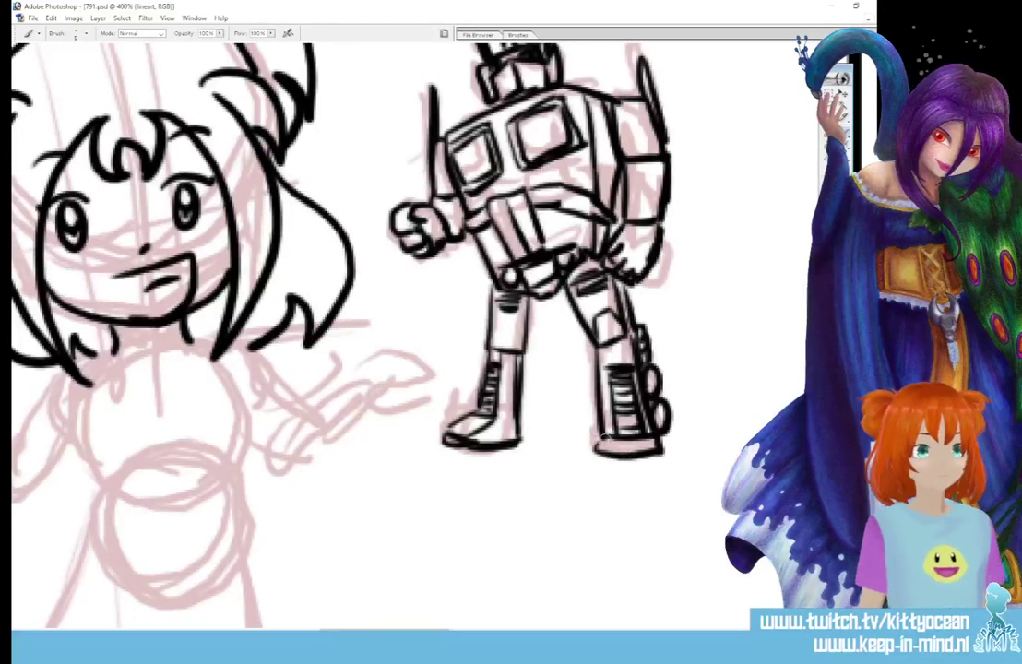
left_click_drag(598, 452, 660, 451)
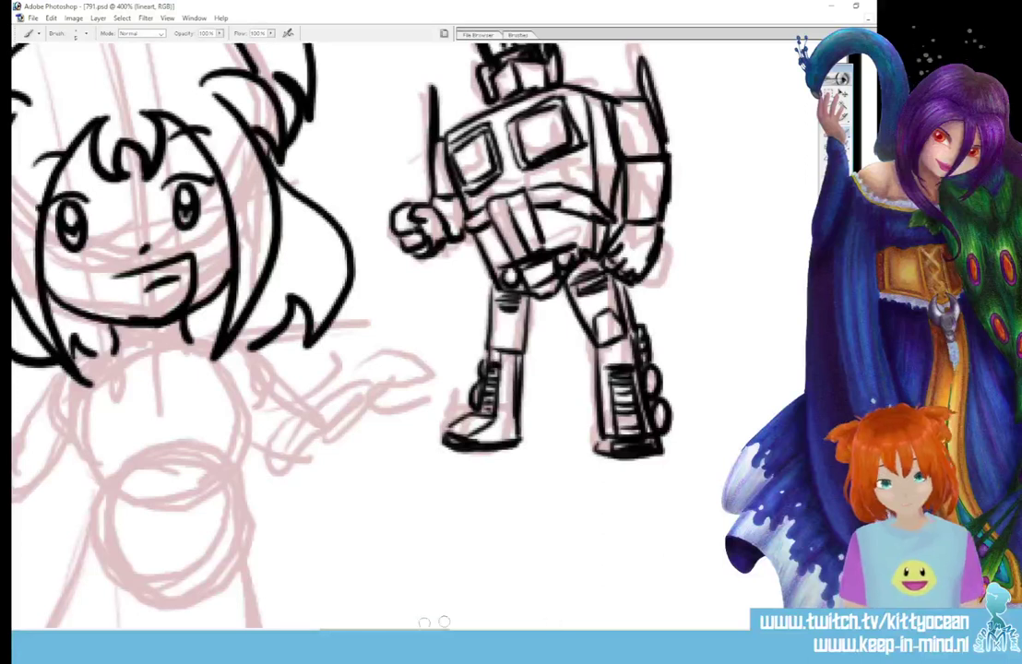
Ink the girl's collar and shirt body with a pointed hem, and add a round emblem on the chest
left_click_drag(413, 630, 364, 630)
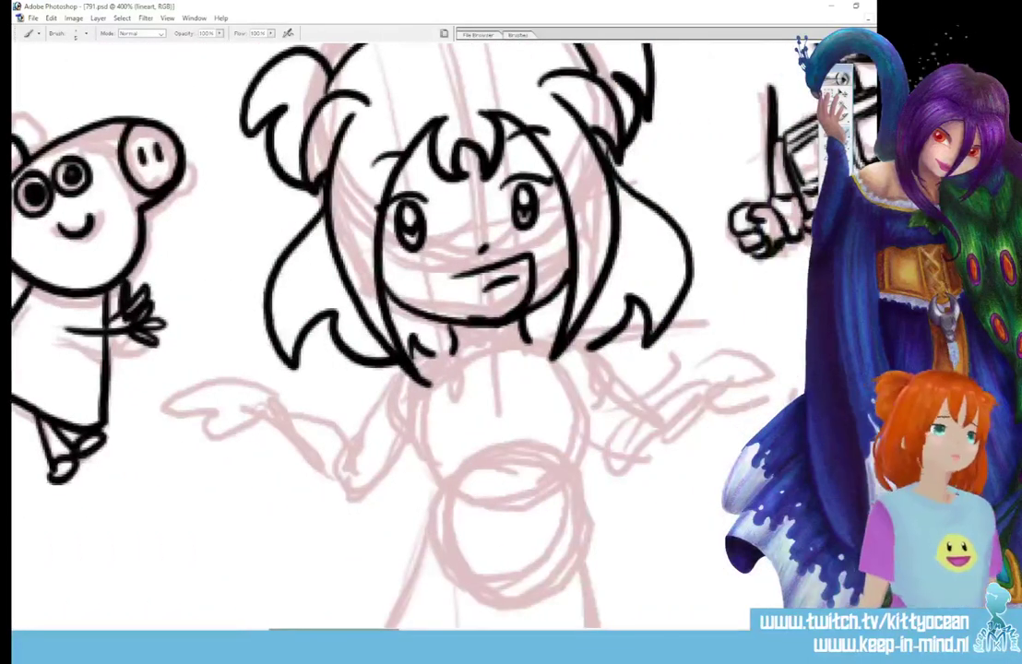
mouse_move(450, 351)
left_mouse_down()
mouse_move(490, 373)
mouse_move(530, 347)
mouse_move(487, 368)
mouse_move(510, 361)
mouse_move(433, 358)
mouse_move(423, 367)
mouse_move(424, 472)
left_mouse_up()
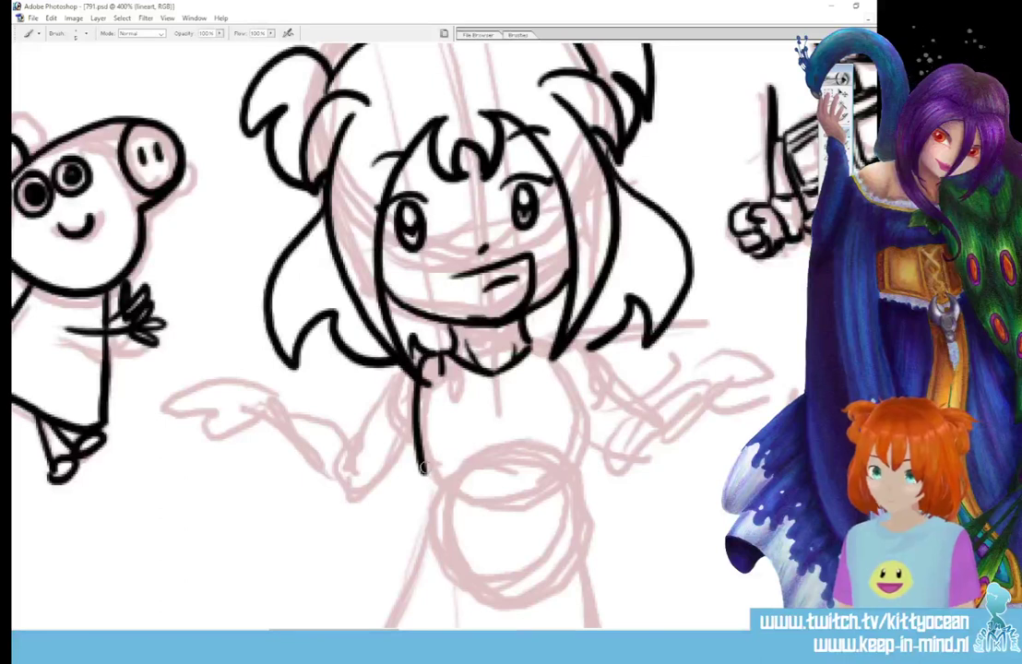
mouse_move(524, 343)
left_mouse_down()
mouse_move(558, 369)
mouse_move(590, 452)
left_mouse_up()
mouse_move(423, 474)
left_mouse_down()
mouse_move(503, 514)
mouse_move(523, 511)
mouse_move(507, 515)
mouse_move(531, 511)
mouse_move(591, 450)
left_mouse_up()
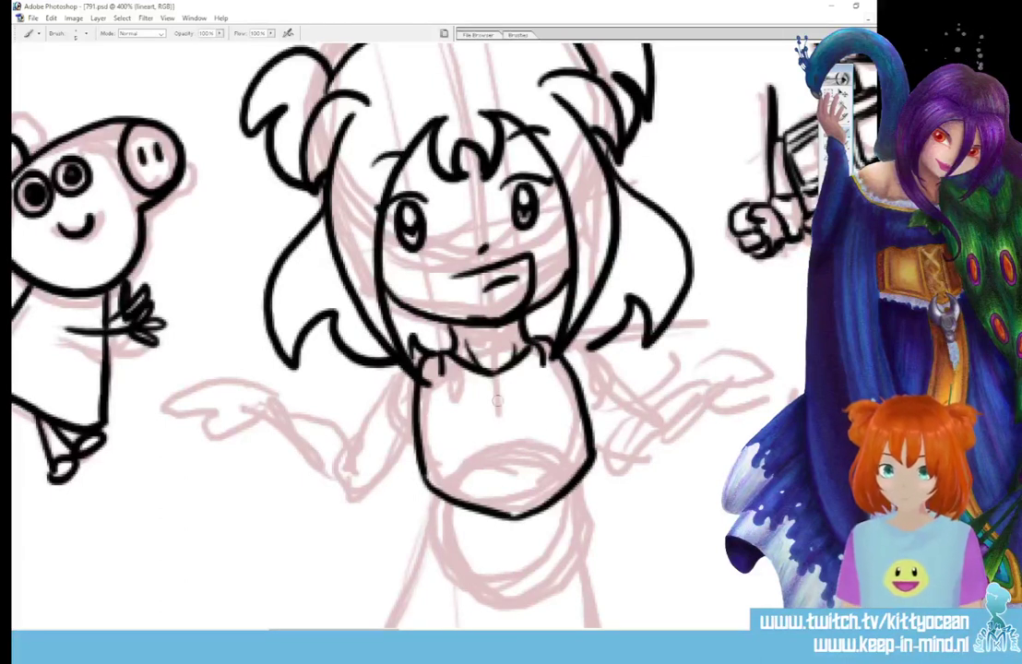
mouse_move(514, 403)
left_mouse_down()
mouse_move(497, 433)
mouse_move(526, 433)
mouse_move(508, 404)
left_mouse_up()
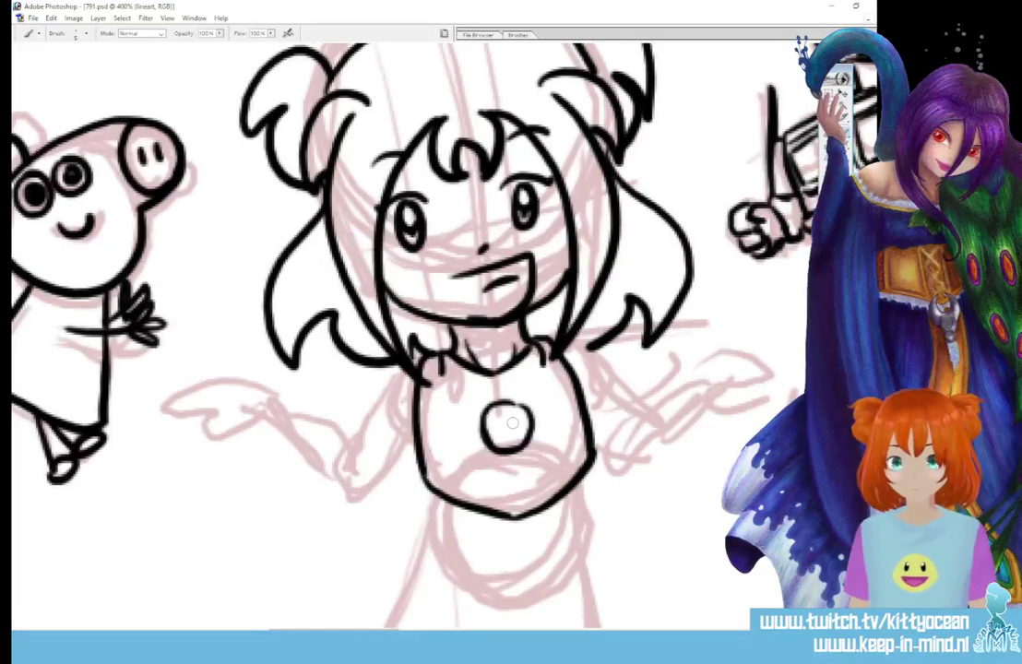
Ink both short sleeves of the girl's shirt with small crease lines
mouse_move(560, 347)
left_mouse_down()
mouse_move(591, 346)
mouse_move(633, 372)
mouse_move(595, 426)
left_mouse_up()
left_click_drag(601, 394, 609, 382)
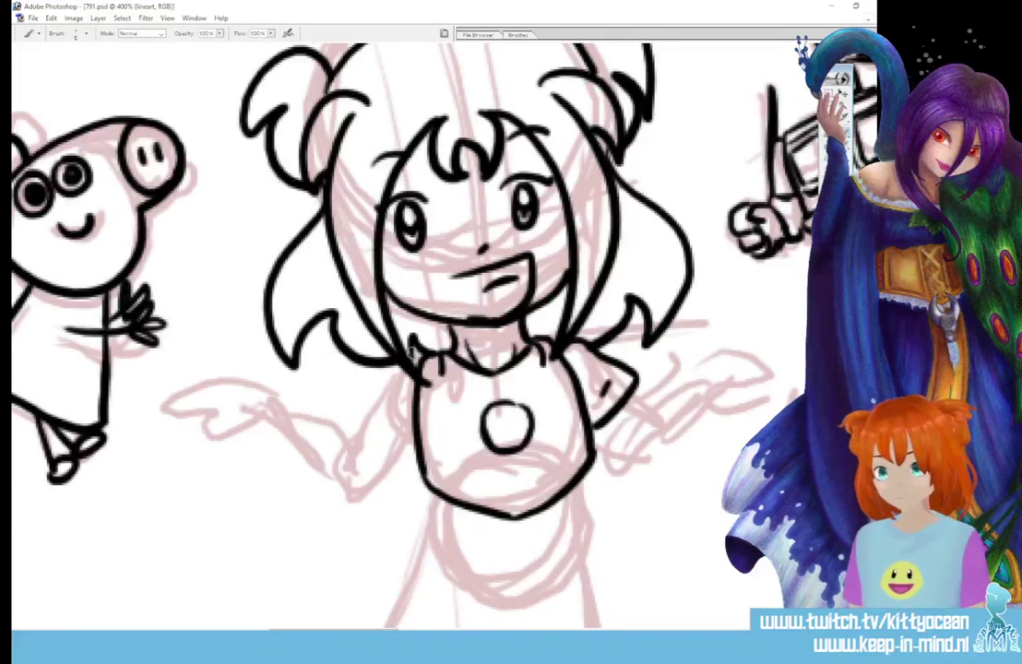
mouse_move(406, 358)
left_mouse_down()
mouse_move(362, 411)
mouse_move(412, 452)
left_mouse_up()
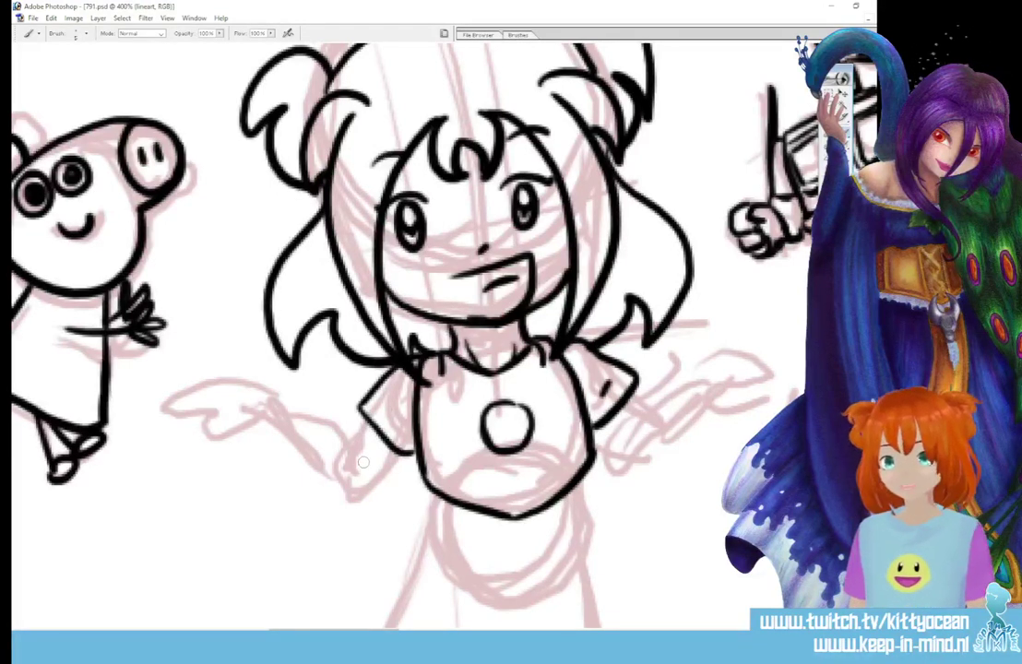
left_click_drag(386, 415, 400, 429)
Ink both of the girl's bent arms from the sleeves to the wrists, and clean up the elbow nearest the pig
left_click_drag(619, 434, 692, 369)
left_click_drag(634, 395, 644, 407)
mouse_move(595, 444)
left_mouse_down()
mouse_move(628, 460)
mouse_move(666, 441)
mouse_move(708, 398)
left_mouse_up()
left_click_drag(357, 417, 347, 453)
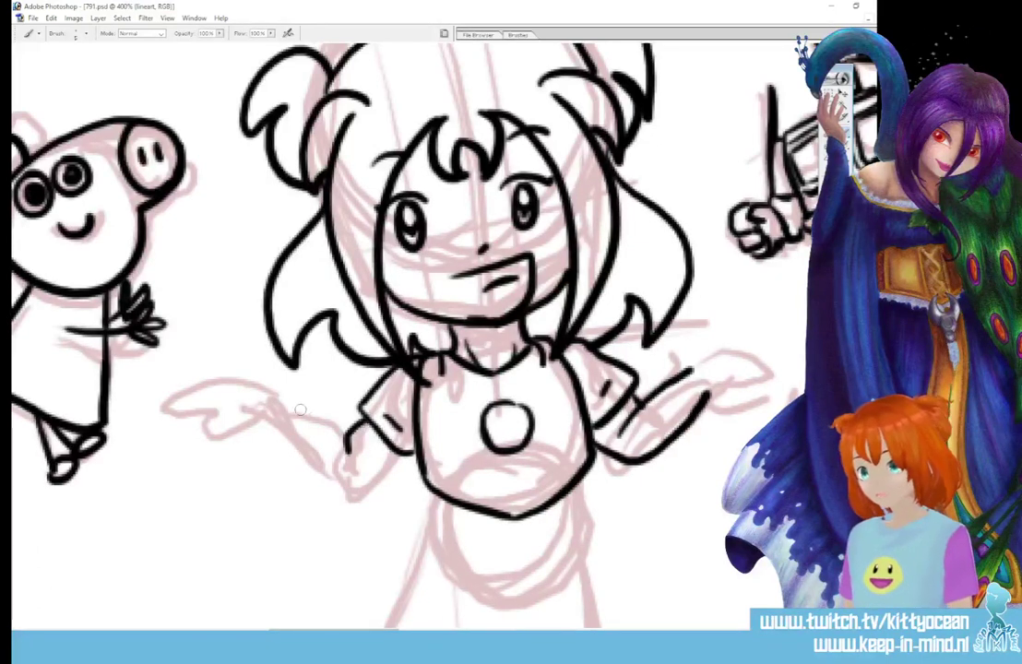
mouse_move(292, 408)
left_mouse_down()
mouse_move(317, 434)
mouse_move(283, 424)
mouse_move(311, 462)
mouse_move(354, 473)
mouse_move(332, 476)
mouse_move(353, 488)
mouse_move(399, 452)
left_mouse_up()
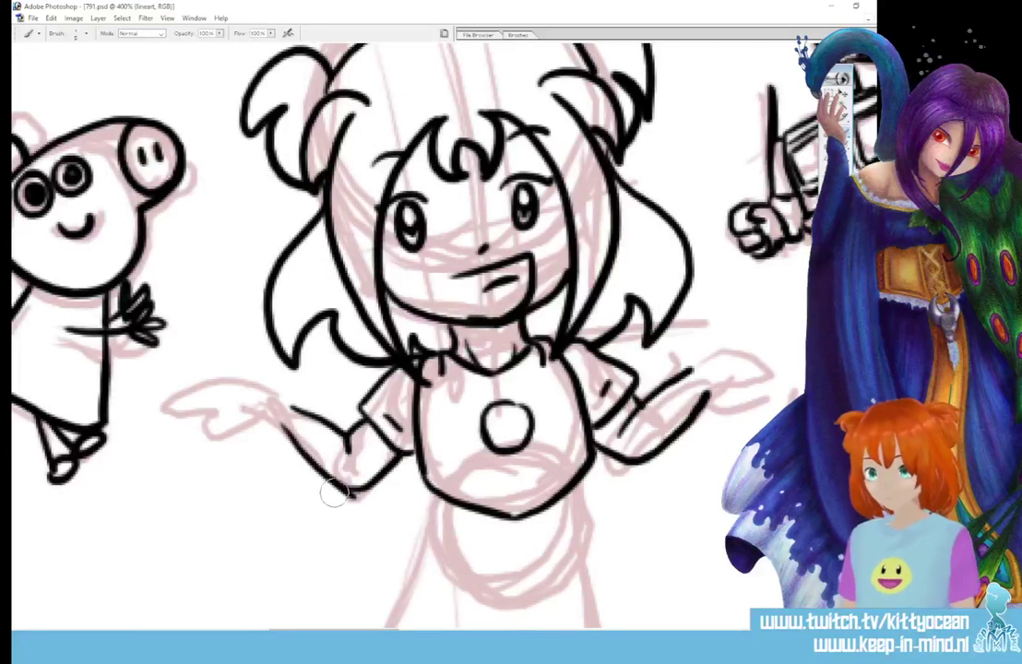
mouse_move(337, 492)
left_mouse_down()
mouse_move(361, 499)
mouse_move(390, 476)
left_mouse_up()
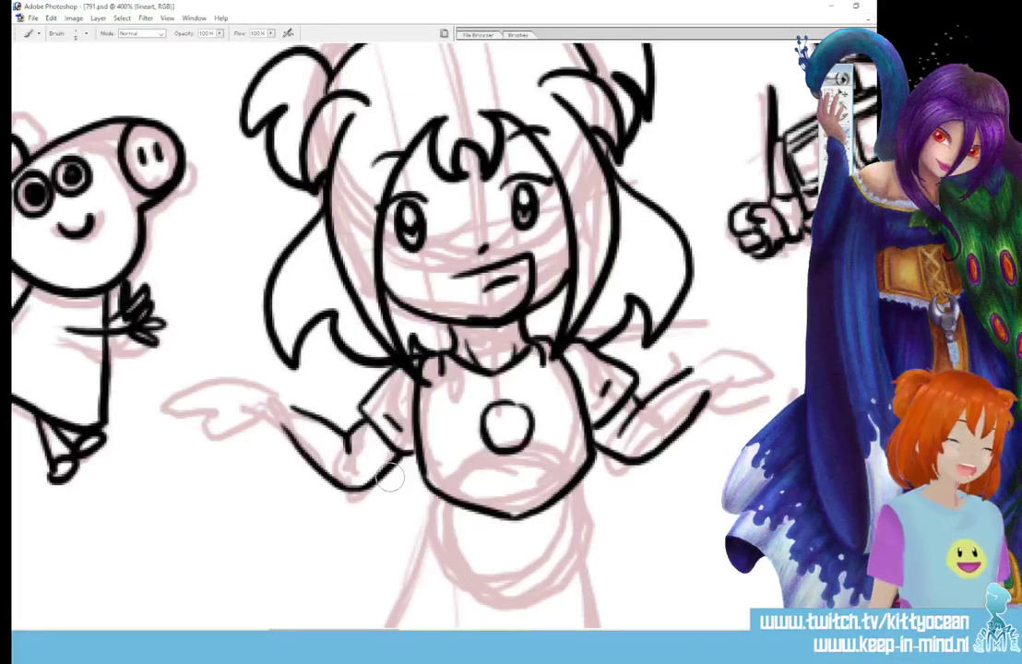
Ink the girl's two upturned open hands at the ends of her arms
left_click_drag(694, 365, 763, 356)
mouse_move(709, 395)
left_mouse_down()
mouse_move(755, 387)
mouse_move(763, 358)
left_mouse_up()
mouse_move(287, 403)
left_mouse_down()
mouse_move(223, 392)
mouse_move(215, 417)
mouse_move(300, 442)
left_mouse_up()
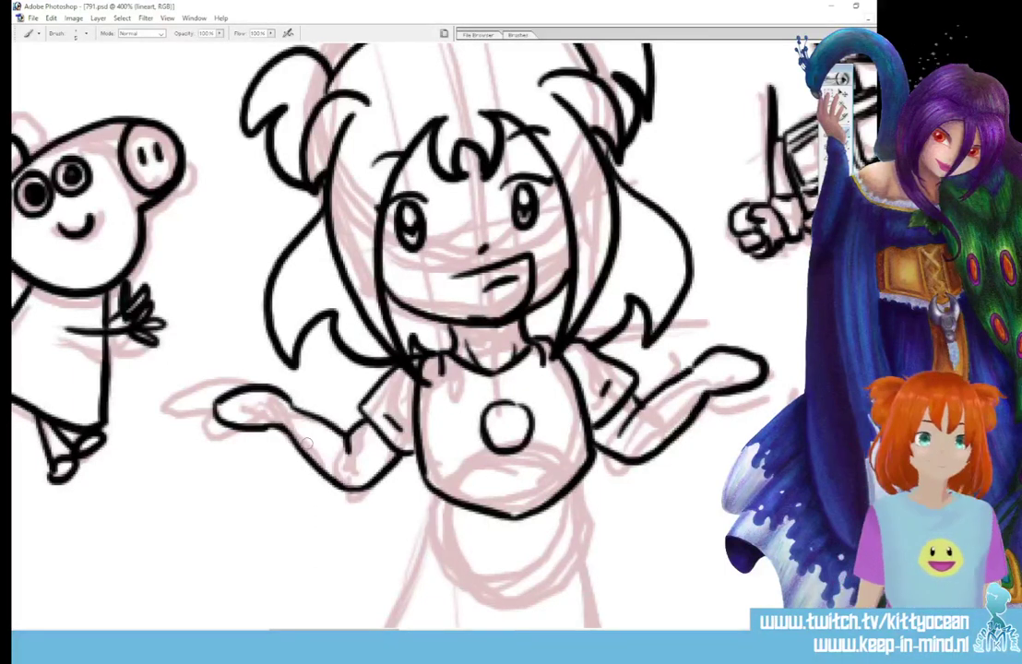
Select the girl's hand nearest the pig and scale it slightly narrower toward the wrist
key("l")
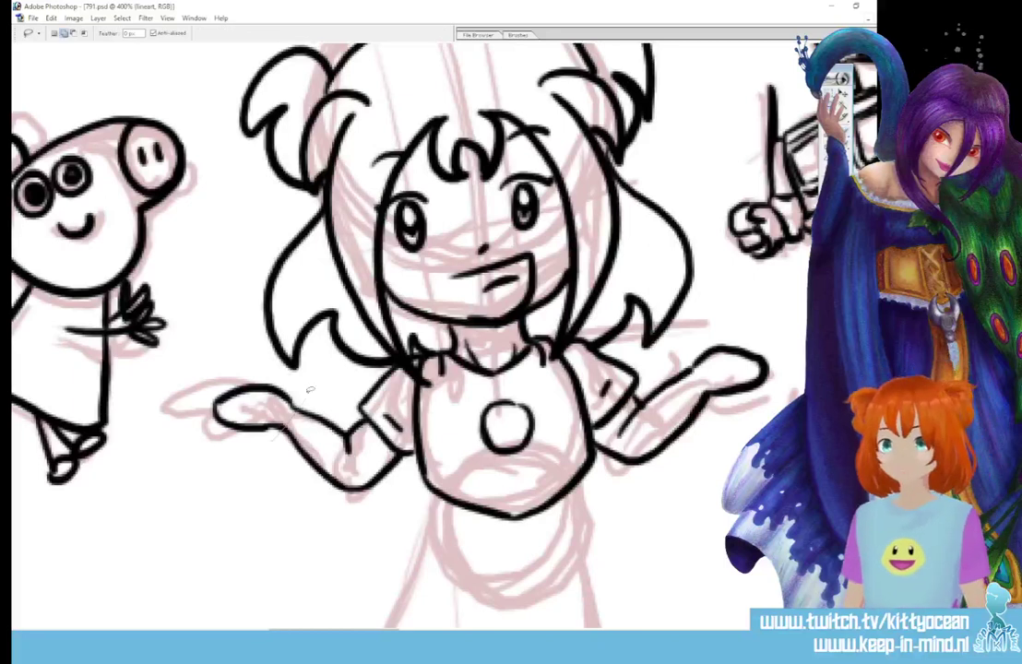
left_click_drag(310, 390, 275, 439)
key("v")
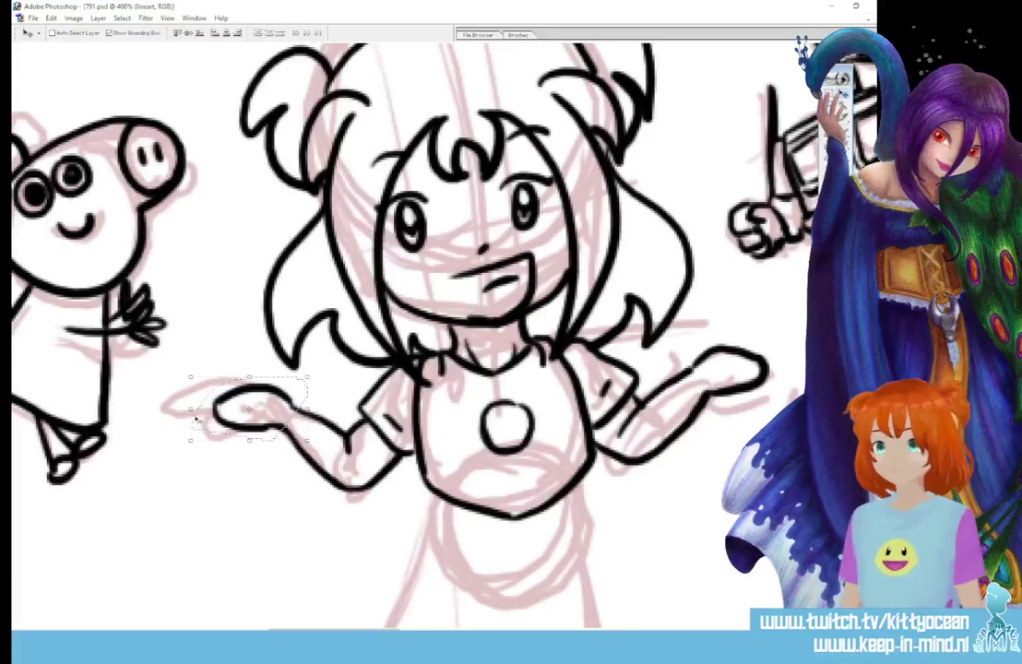
left_click_drag(190, 409, 204, 409)
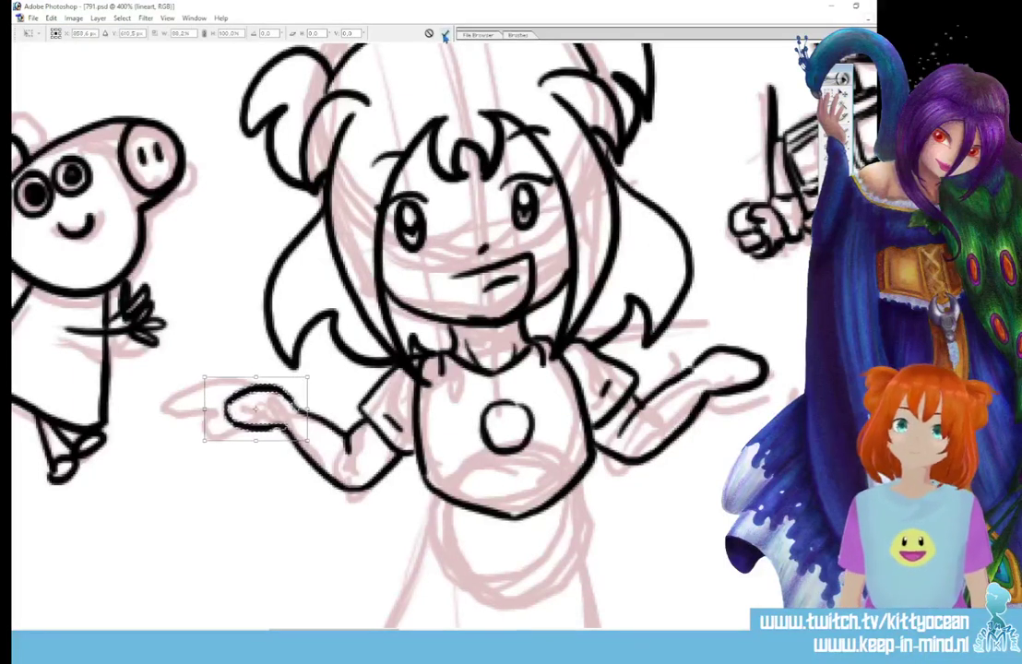
left_click(443, 34)
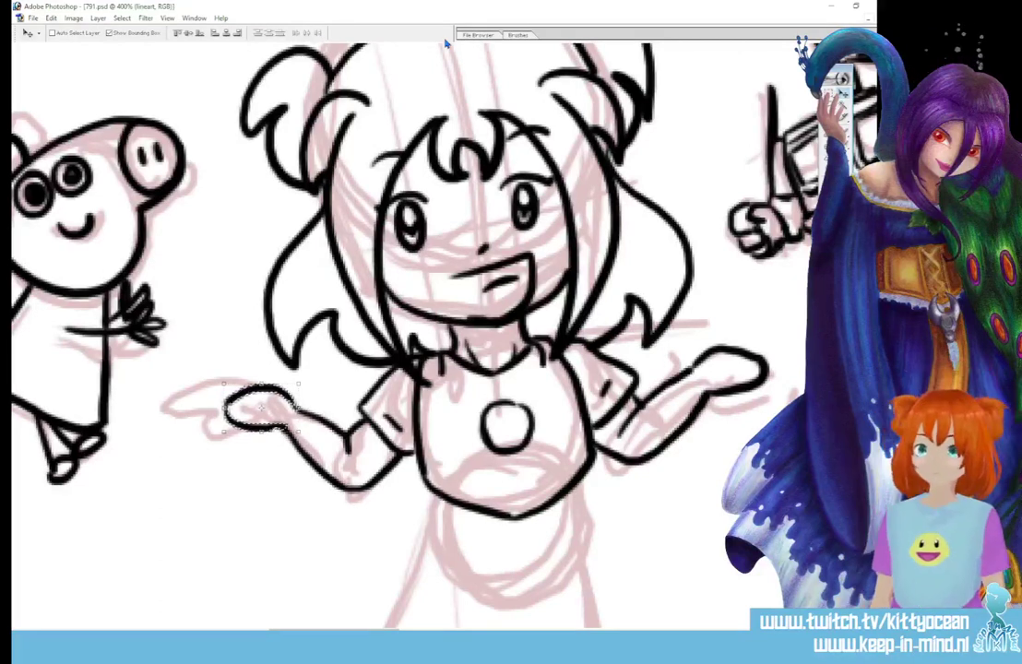
key("ctrl+d")
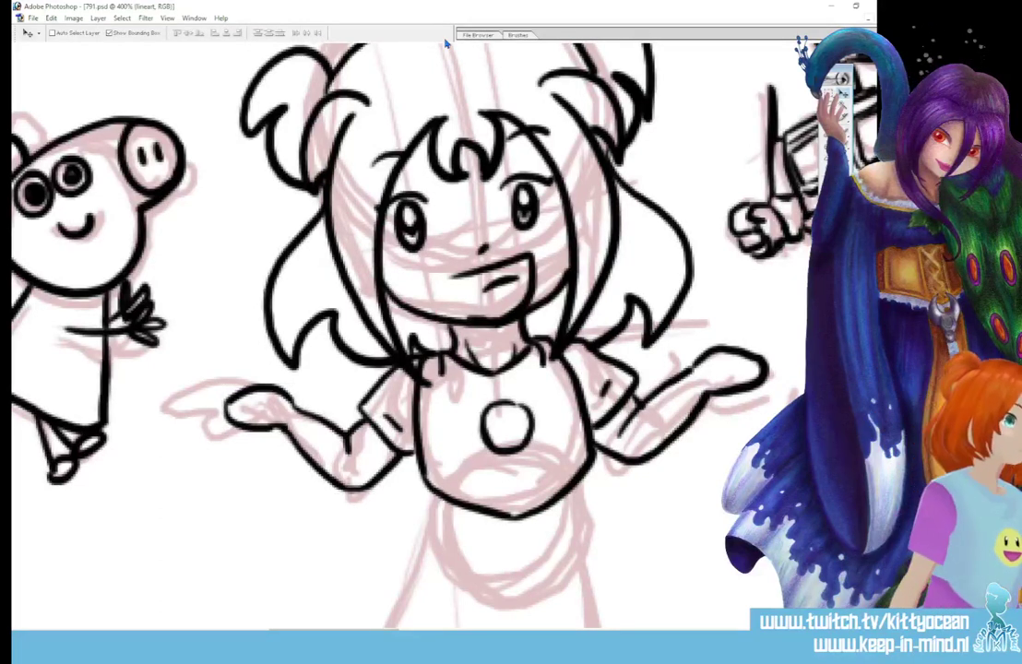
Ink a surprised face with two small eyes and an open mouth inside the shirt's round emblem
key("b")
left_click_drag(497, 414, 512, 414)
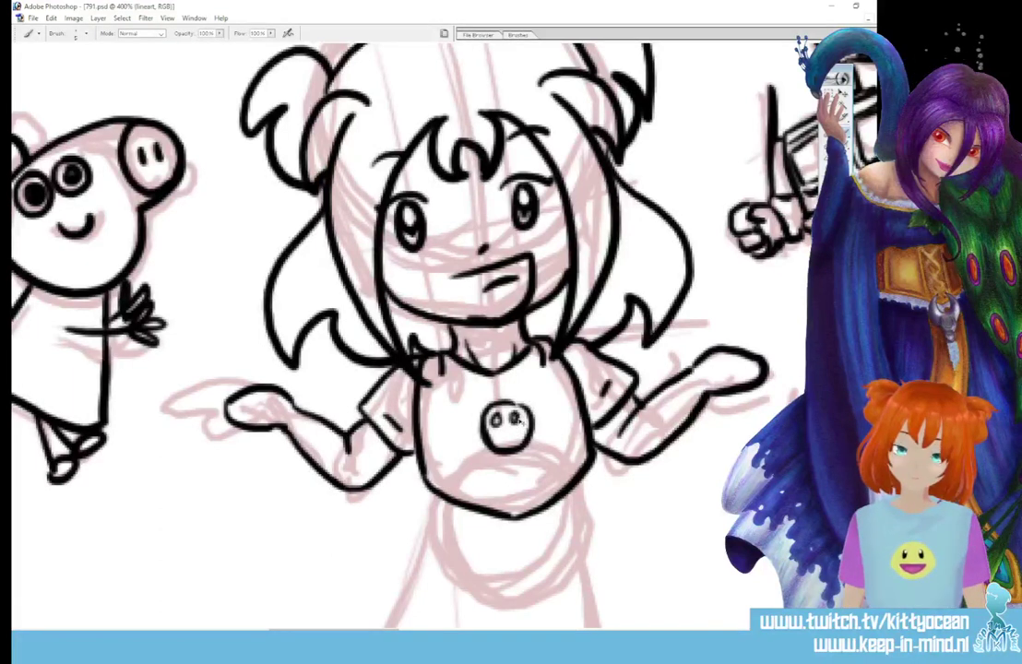
key("ctrl+alt+z")
key("ctrl+alt+z")
left_click_drag(503, 413, 503, 421)
left_click_drag(512, 412, 511, 430)
Ink the girl's lower-body outline from the shirt hem down to the panel border, with small folds at the waist
scroll(511, 425, "down", 3)
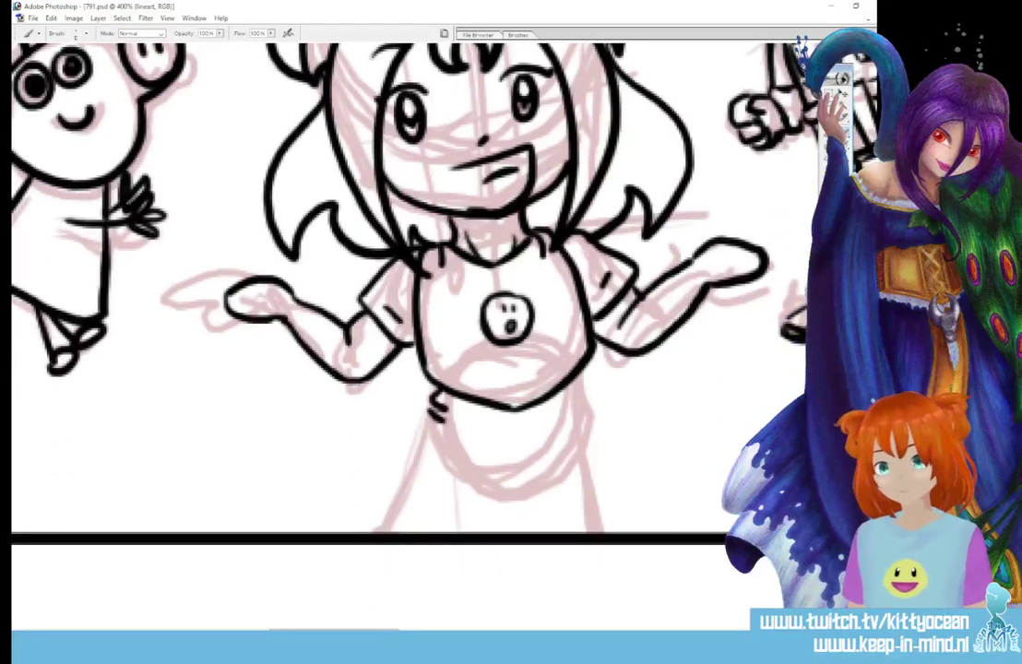
left_click_drag(439, 395, 375, 532)
mouse_move(576, 380)
left_mouse_down()
mouse_move(573, 425)
mouse_move(604, 537)
left_mouse_up()
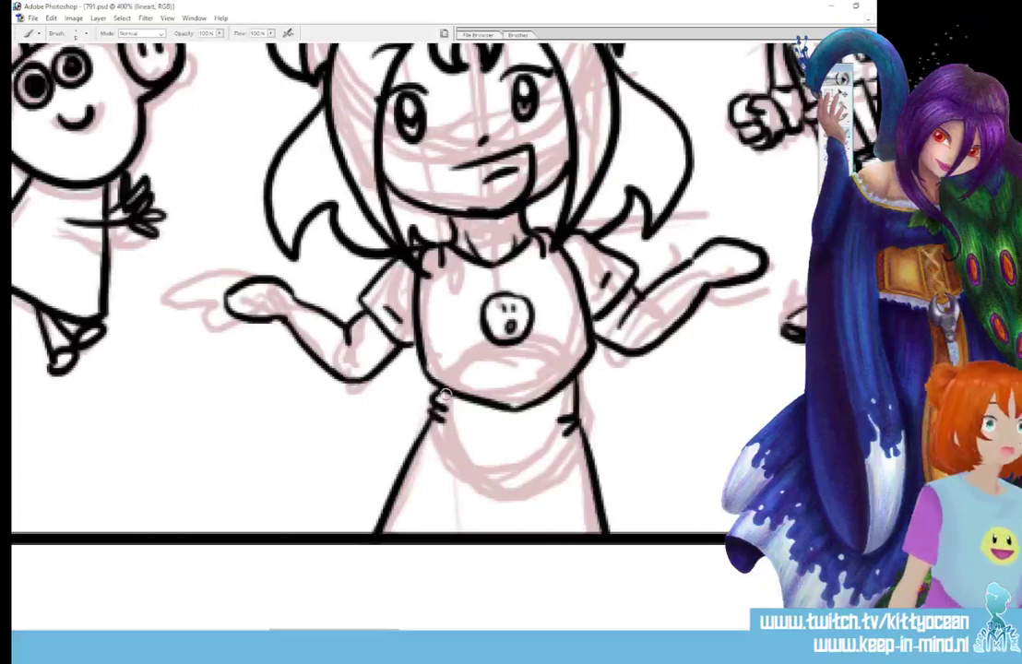
Ink two narrow oval eyes and the curved lash lines above them on the sketched girl's head in the next panel
left_click_drag(335, 634, 514, 635)
scroll(634, 587, "right", 5)
scroll(633, 587, "up", 8)
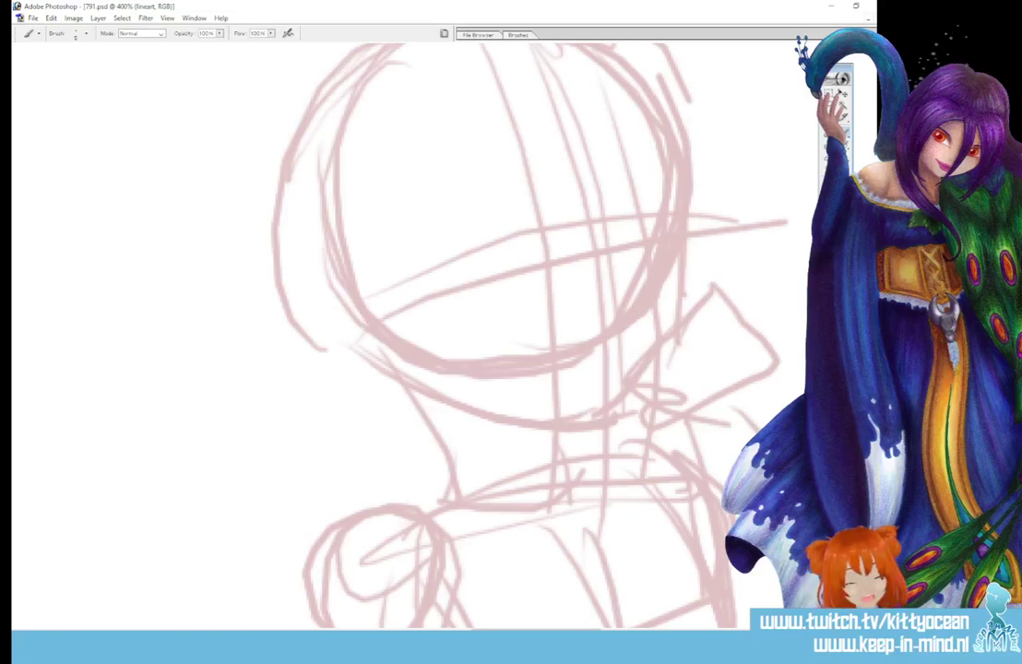
mouse_move(545, 221)
left_mouse_down()
mouse_move(542, 241)
mouse_move(550, 220)
left_mouse_up()
mouse_move(651, 211)
left_mouse_down()
mouse_move(646, 238)
mouse_move(652, 211)
left_mouse_up()
left_click_drag(499, 225, 544, 212)
left_click_drag(619, 204, 652, 200)
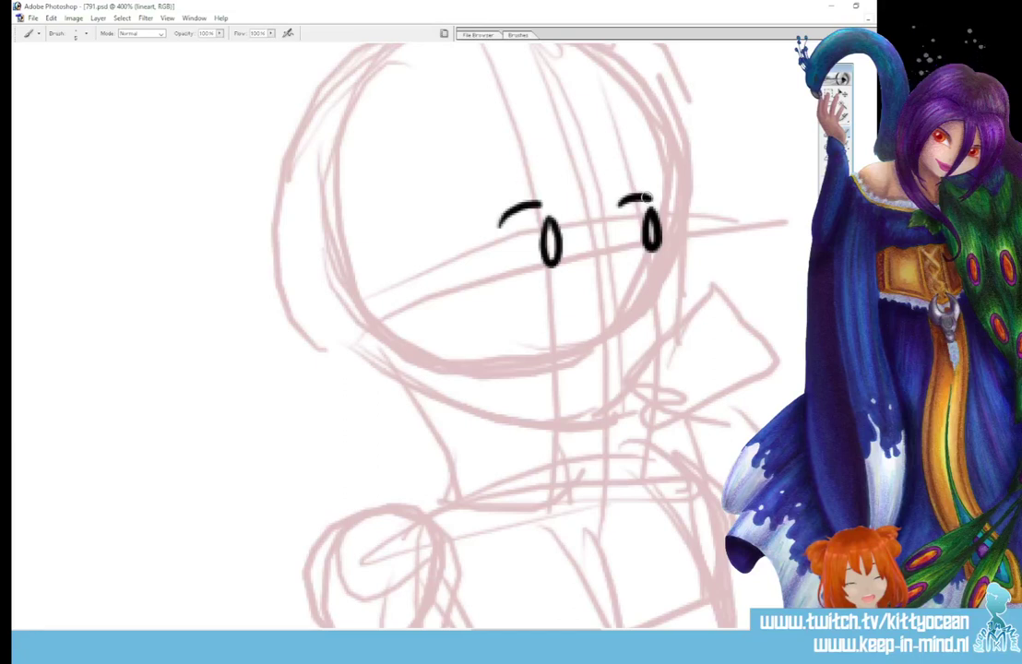
Ink the girl's eyebrows, small lash flicks, pupils, short nose mark and tiny open mouth
left_click_drag(485, 196, 541, 162)
left_click_drag(628, 155, 657, 156)
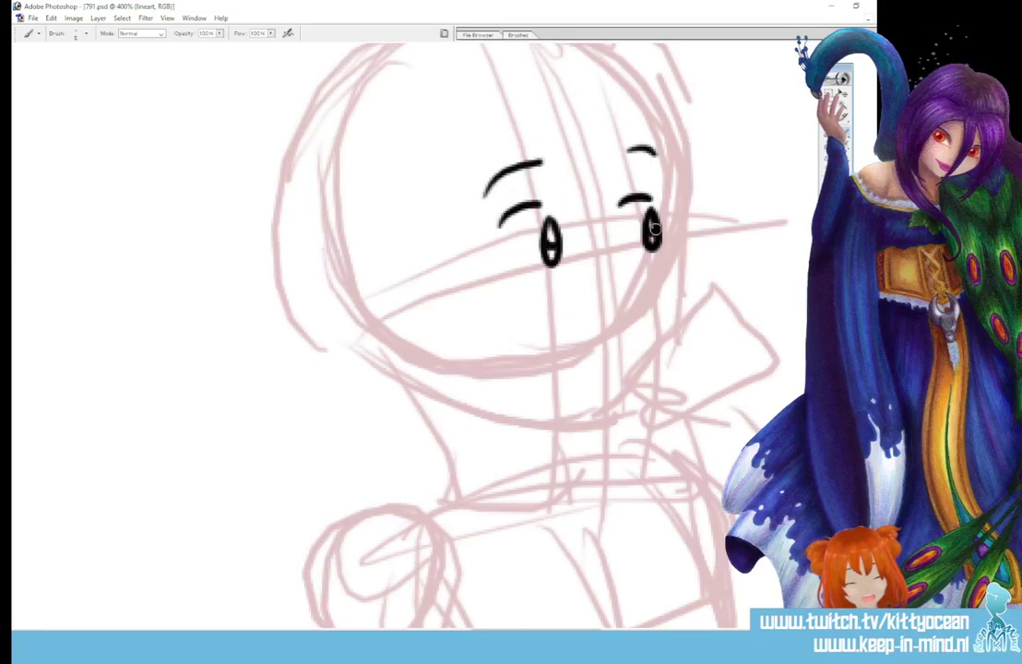
left_click_drag(619, 200, 656, 196)
left_click_drag(607, 285, 602, 299)
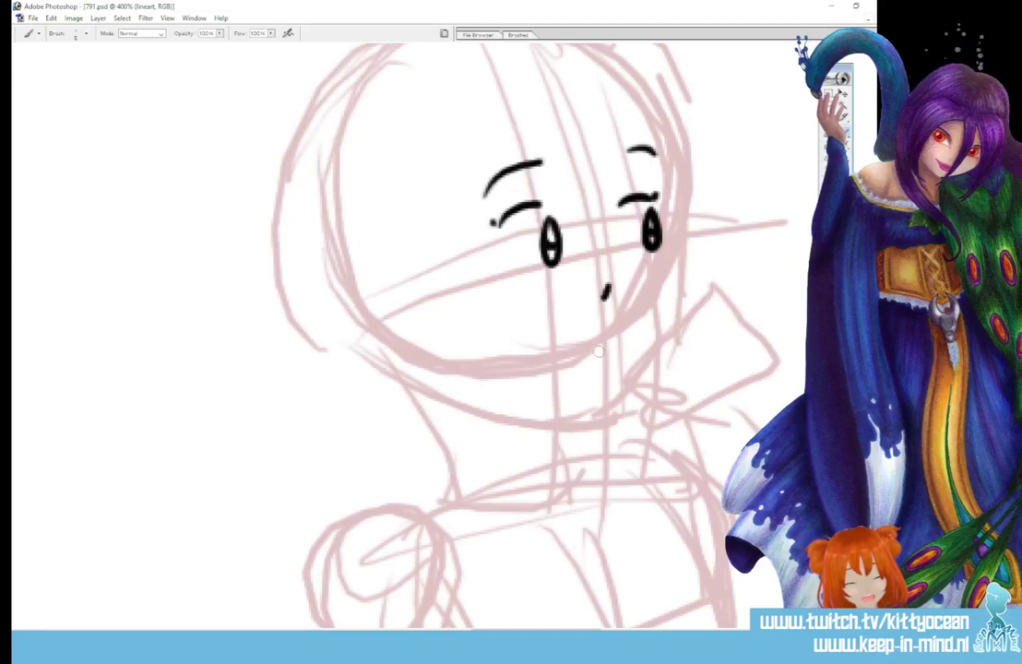
left_click_drag(603, 347, 601, 351)
Ink the pointed fringe strands hanging over the girl's forehead between the eyes
scroll(572, 313, "up", 5)
left_click_drag(572, 283, 596, 374)
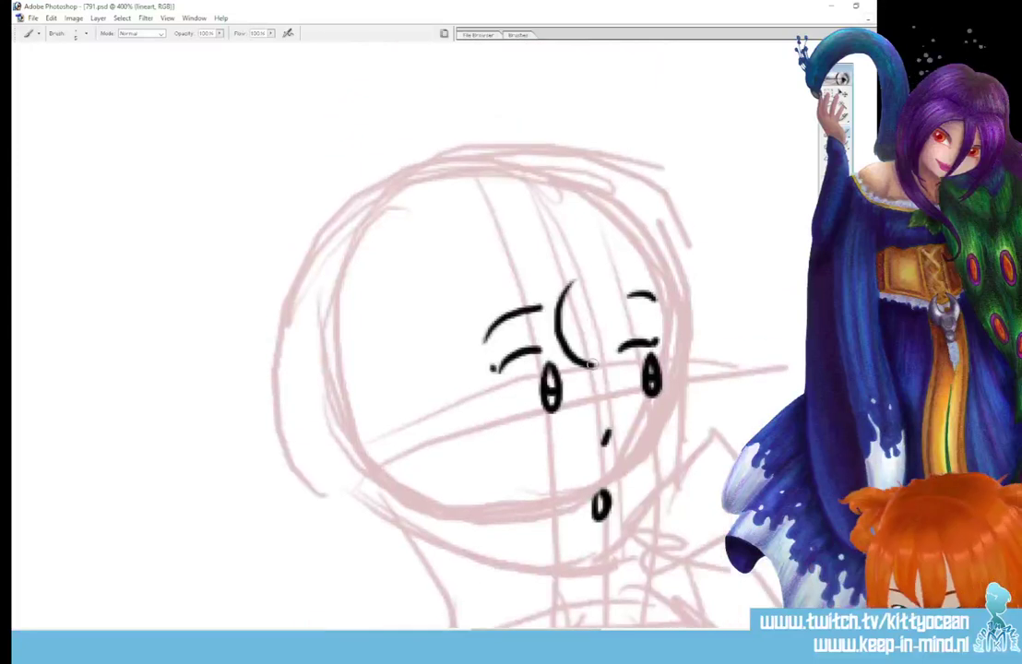
mouse_move(600, 319)
left_mouse_down()
mouse_move(595, 374)
mouse_move(614, 375)
left_mouse_up()
left_click_drag(611, 277, 632, 349)
Ink the long side locks framing both sides of the girl's face, each tapering to a point below the chin
left_click_drag(566, 284, 489, 623)
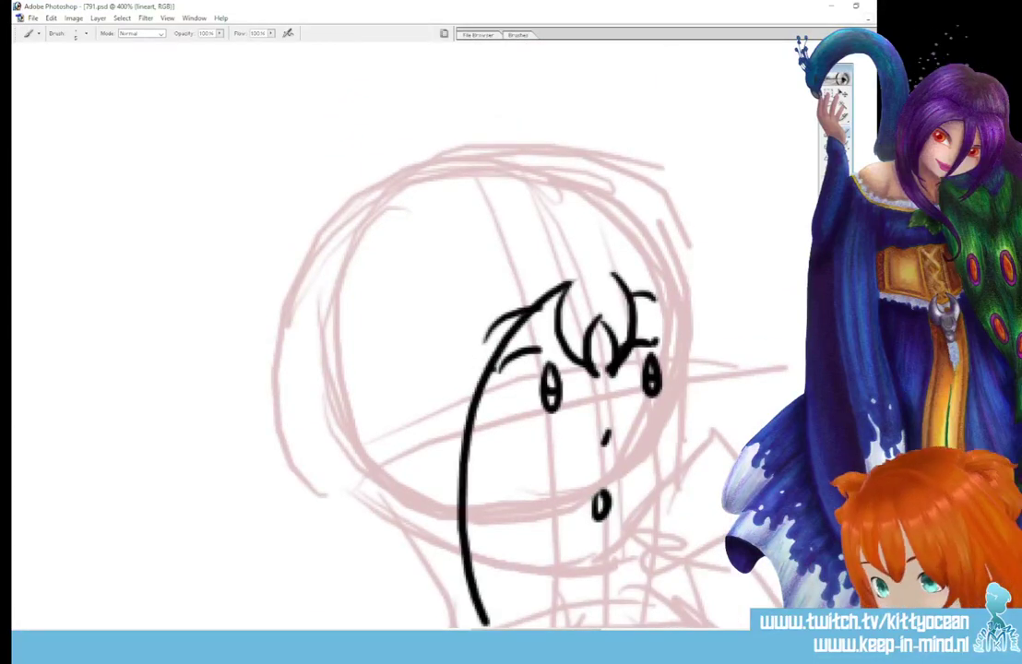
left_click_drag(427, 313, 488, 625)
mouse_move(637, 293)
left_mouse_down()
mouse_move(680, 461)
mouse_move(660, 590)
left_mouse_up()
mouse_move(653, 230)
left_mouse_down()
mouse_move(709, 465)
mouse_move(657, 590)
left_mouse_up()
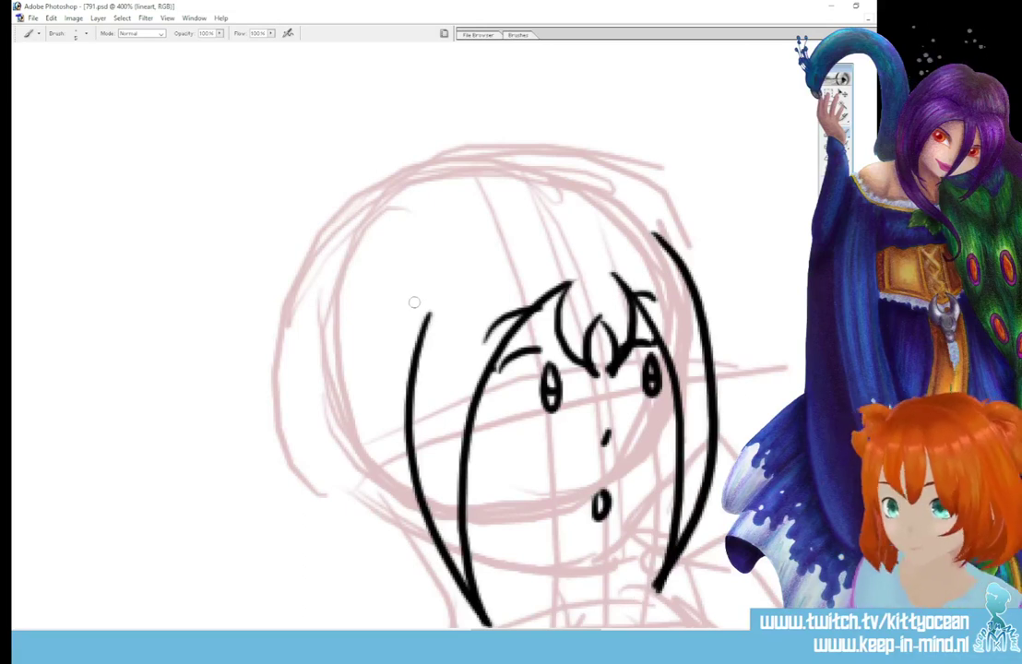
Ink the curved hair tufts beside both side locks, and draw the girl's cheek, chin and jaw line
mouse_move(426, 290)
left_mouse_down()
mouse_move(376, 388)
mouse_move(406, 407)
left_mouse_up()
mouse_move(635, 226)
left_mouse_down()
mouse_move(696, 244)
mouse_move(717, 321)
left_mouse_up()
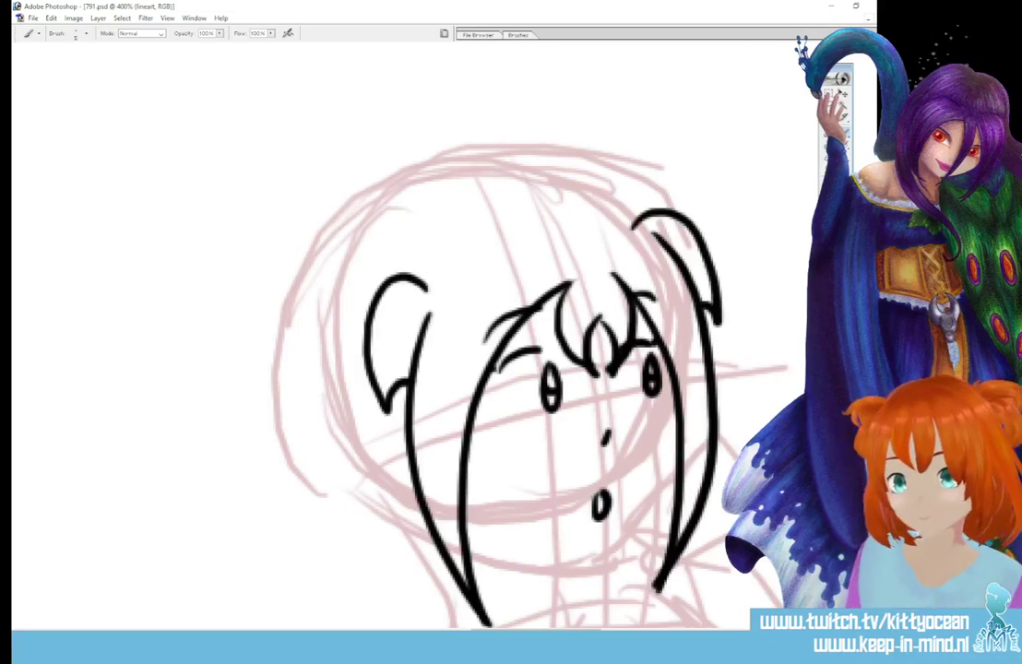
left_click_drag(669, 422, 598, 556)
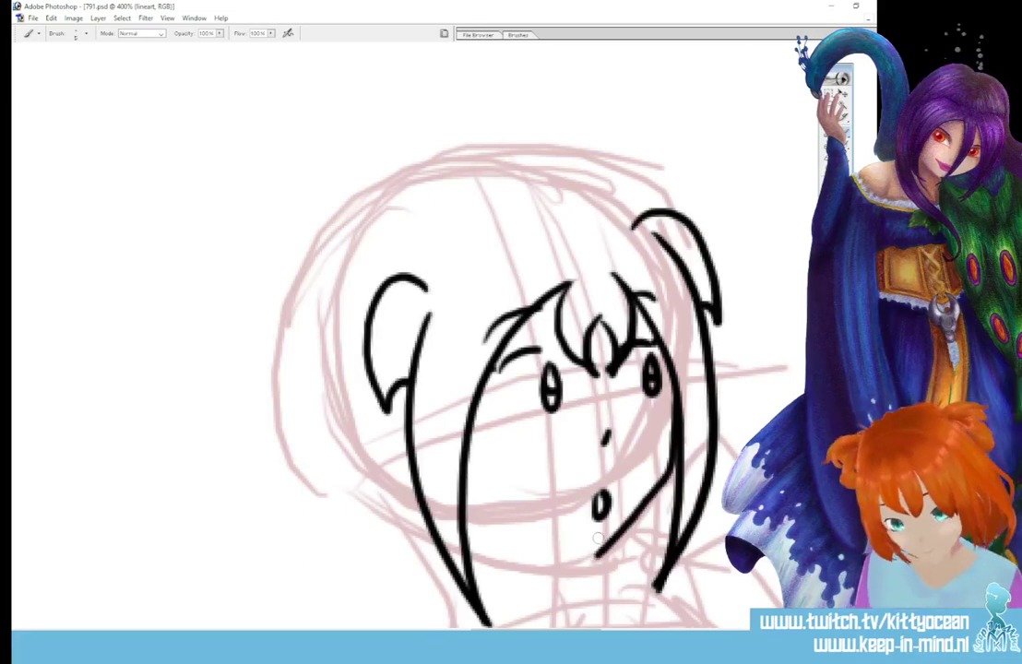
left_click_drag(463, 548, 597, 557)
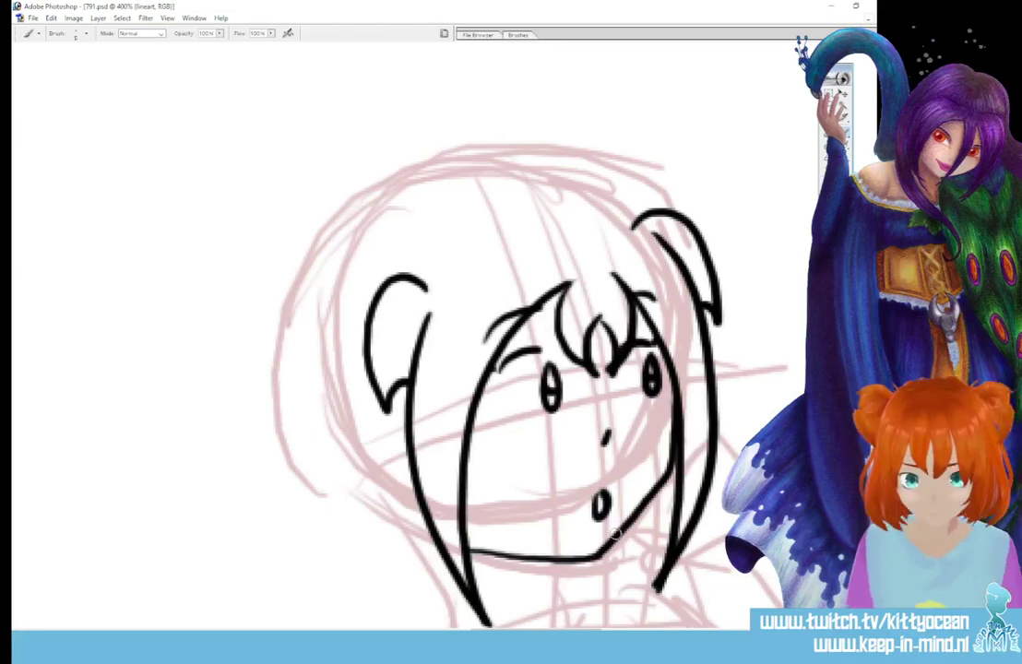
Ink the hair bun with its hanging strands at the back of the head, the crown outline and the far bun
mouse_move(333, 287)
left_mouse_down()
mouse_move(263, 381)
mouse_move(360, 298)
mouse_move(371, 332)
mouse_move(332, 468)
left_mouse_up()
left_click_drag(296, 372, 362, 475)
left_click_drag(267, 352, 364, 482)
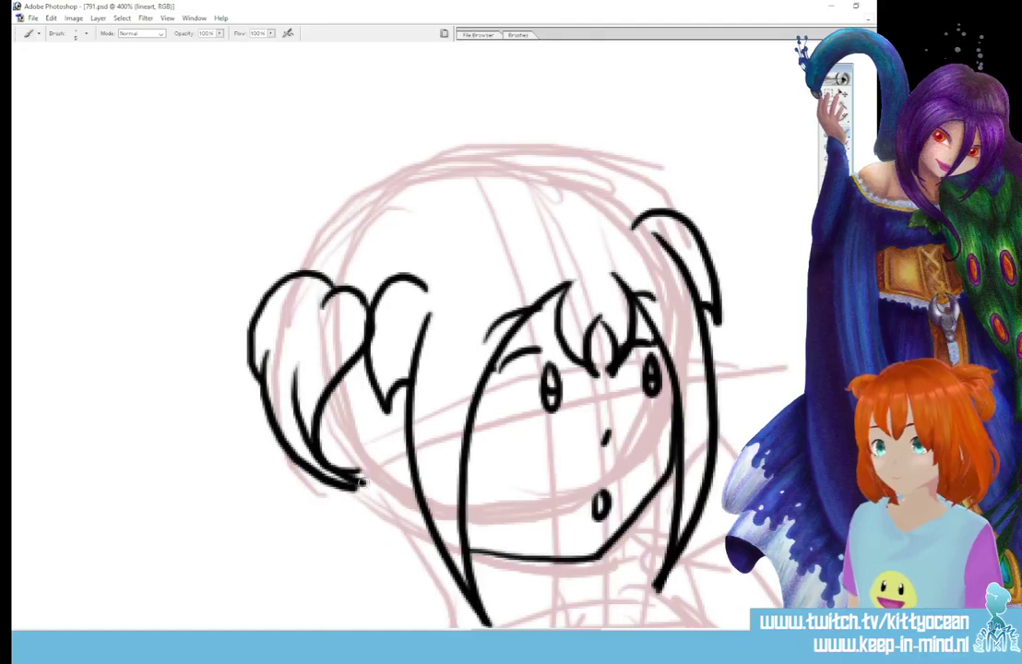
mouse_move(326, 264)
left_mouse_down()
mouse_move(378, 217)
mouse_move(534, 177)
mouse_move(626, 217)
left_mouse_up()
left_click_drag(553, 174, 653, 210)
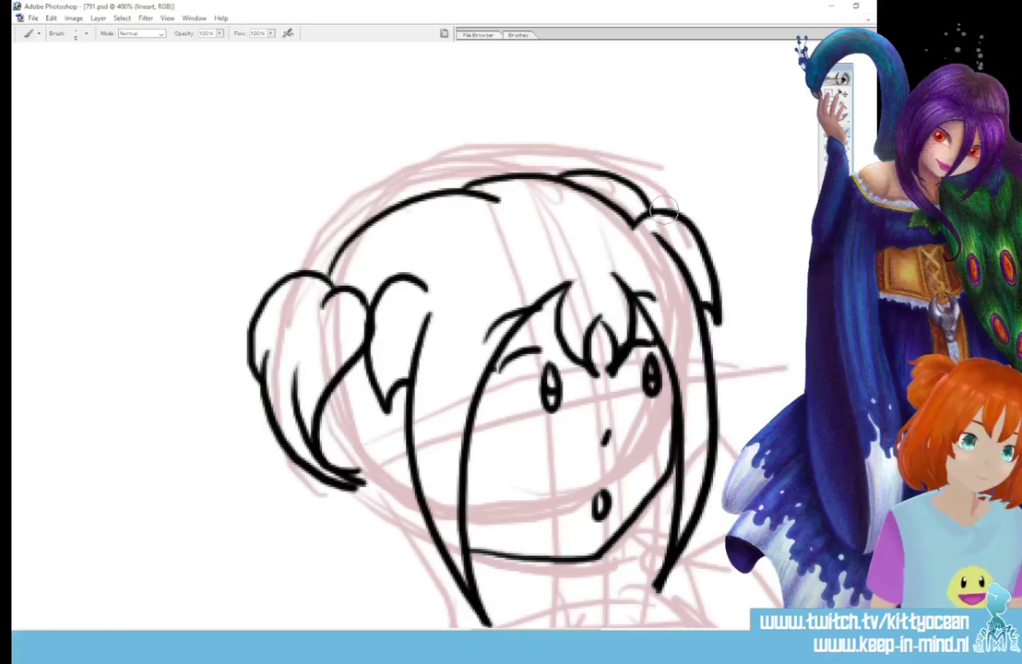
Ink the lower back hair curling down onto the shoulder, its loose strand tips, and the front line of the neck
scroll(662, 212, "down", 5)
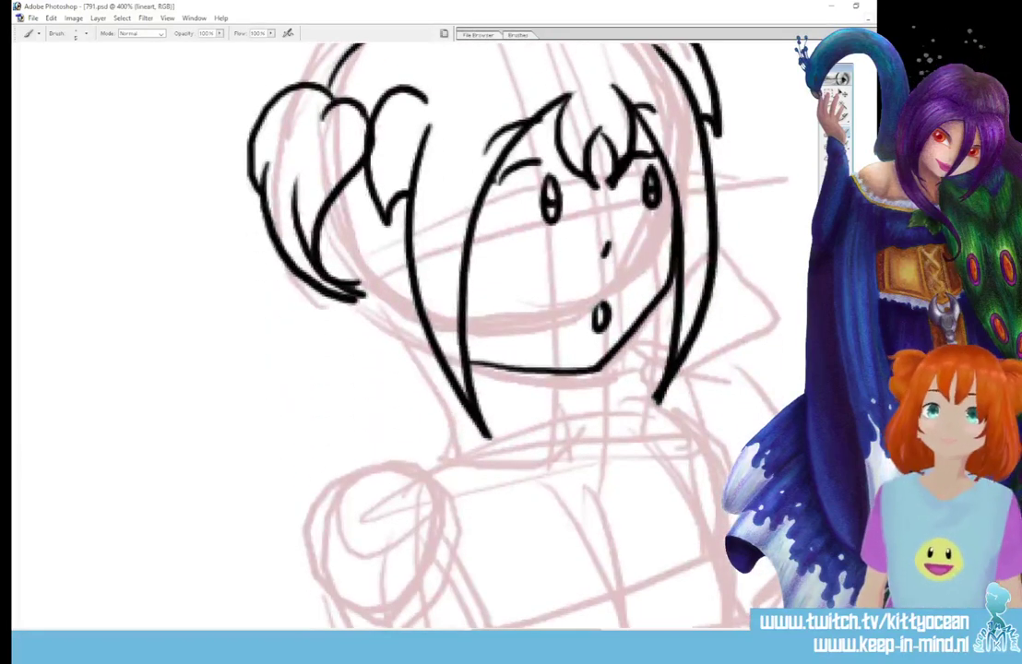
left_click_drag(457, 374, 419, 458)
mouse_move(427, 400)
left_mouse_down()
mouse_move(435, 426)
mouse_move(413, 451)
left_mouse_up()
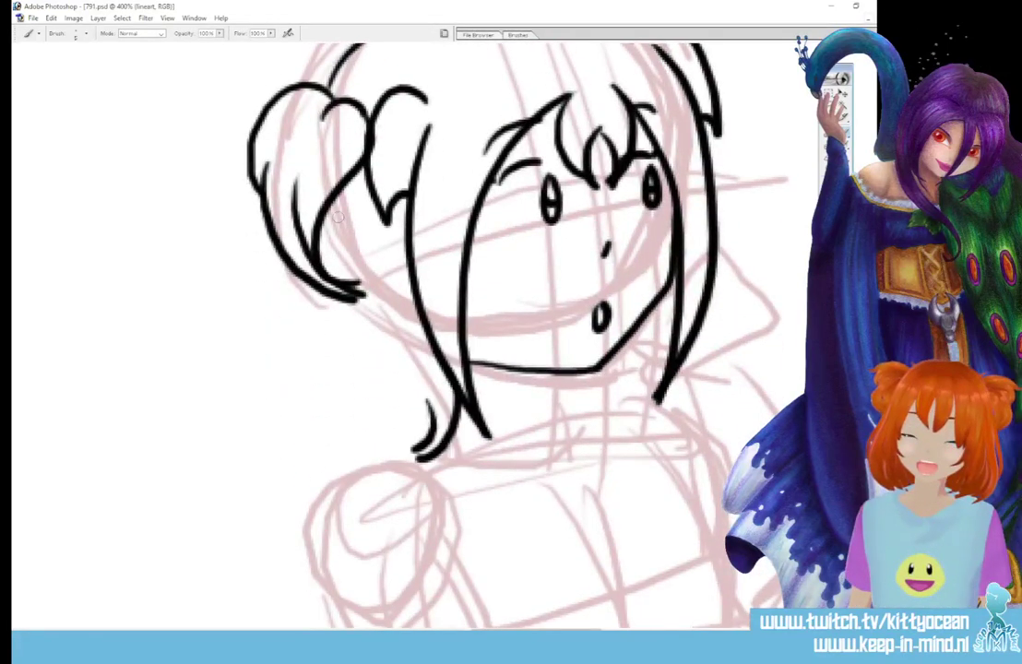
left_click_drag(327, 224, 373, 376)
mouse_move(374, 332)
left_mouse_down()
mouse_move(331, 460)
mouse_move(376, 415)
mouse_move(380, 464)
left_mouse_up()
left_click_drag(553, 378, 572, 426)
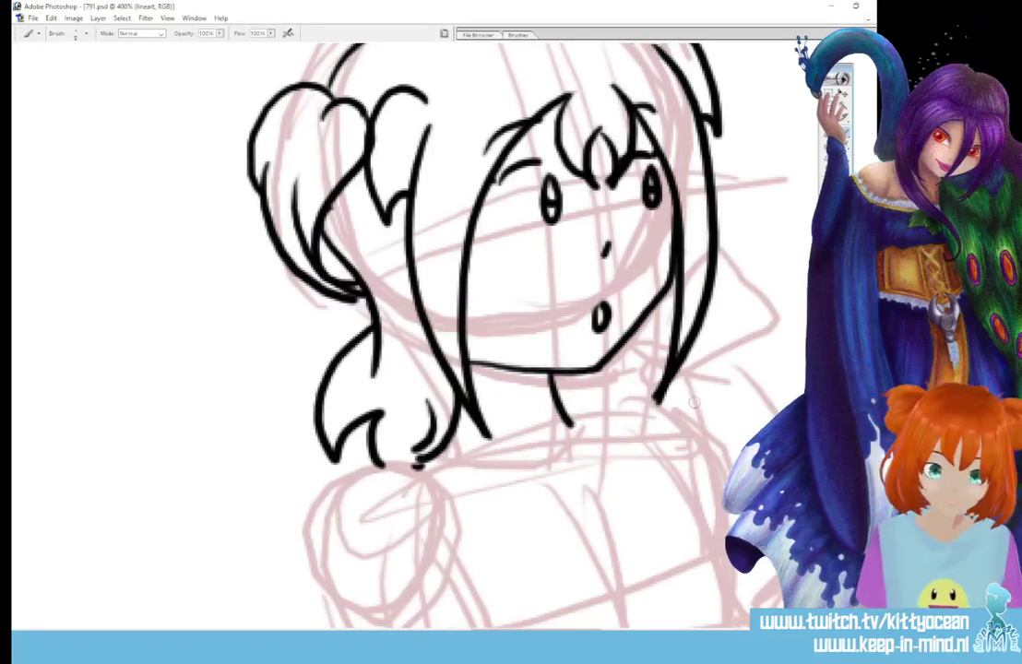
Ink the small hair loop by the far side lock and the angular raised hand beside it, redrawing the hand slightly larger
mouse_move(685, 382)
left_mouse_down()
mouse_move(664, 350)
mouse_move(675, 307)
left_mouse_up()
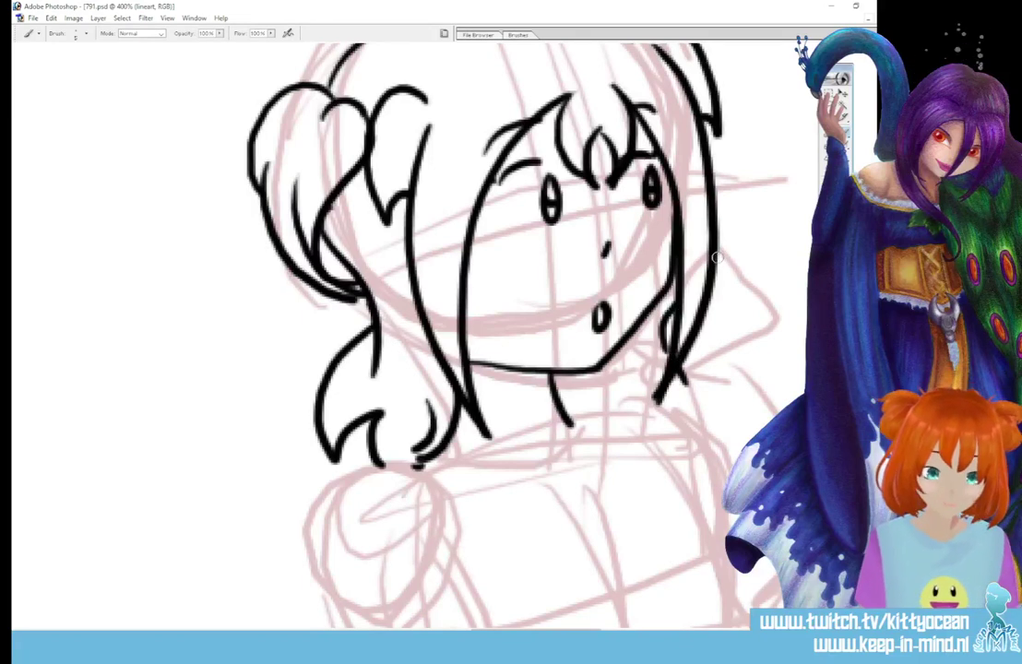
mouse_move(718, 256)
left_mouse_down()
mouse_move(761, 313)
mouse_move(721, 367)
left_mouse_up()
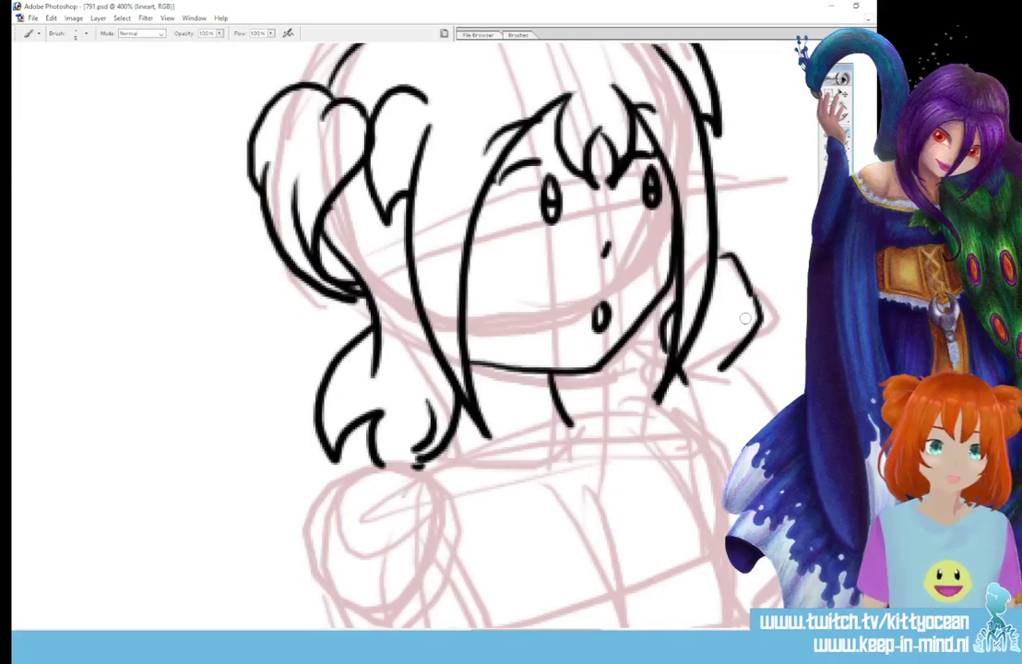
mouse_move(722, 255)
left_mouse_down()
mouse_move(752, 288)
mouse_move(753, 330)
mouse_move(722, 370)
left_mouse_up()
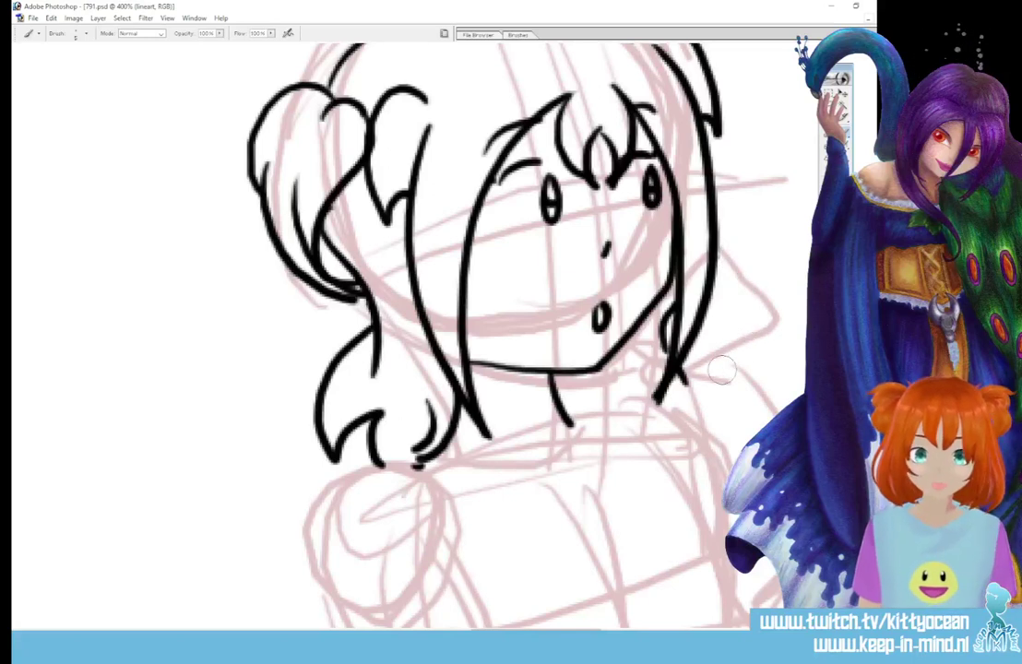
mouse_move(728, 352)
left_mouse_down()
mouse_move(759, 325)
mouse_move(751, 271)
mouse_move(717, 247)
left_mouse_up()
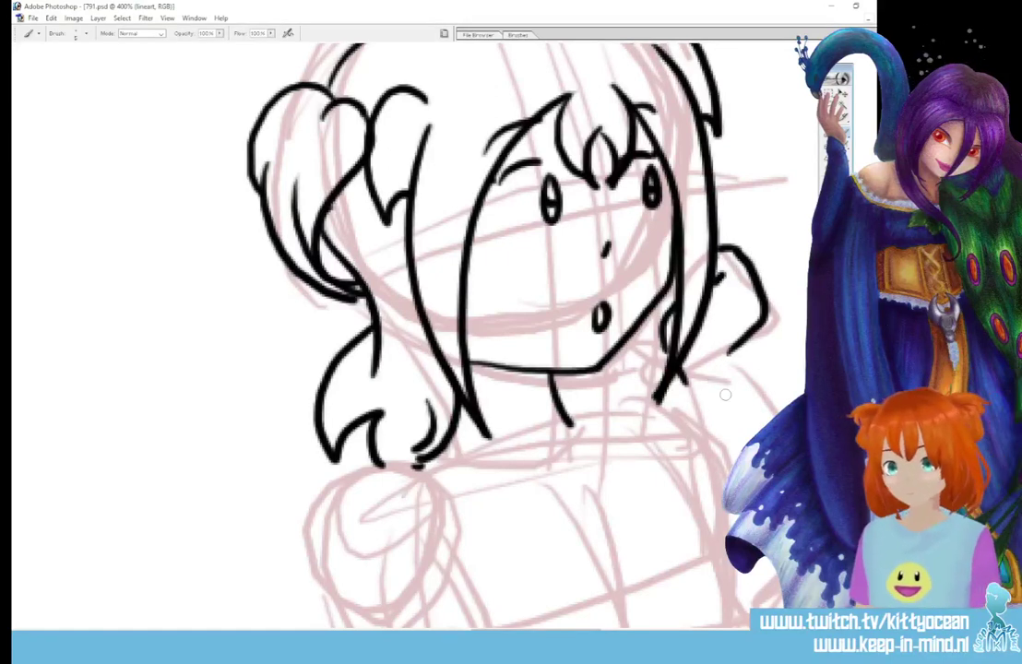
Ink both long edges of the raised forearm running down from the hand, closing the wrist corner
scroll(725, 394, "down", 3)
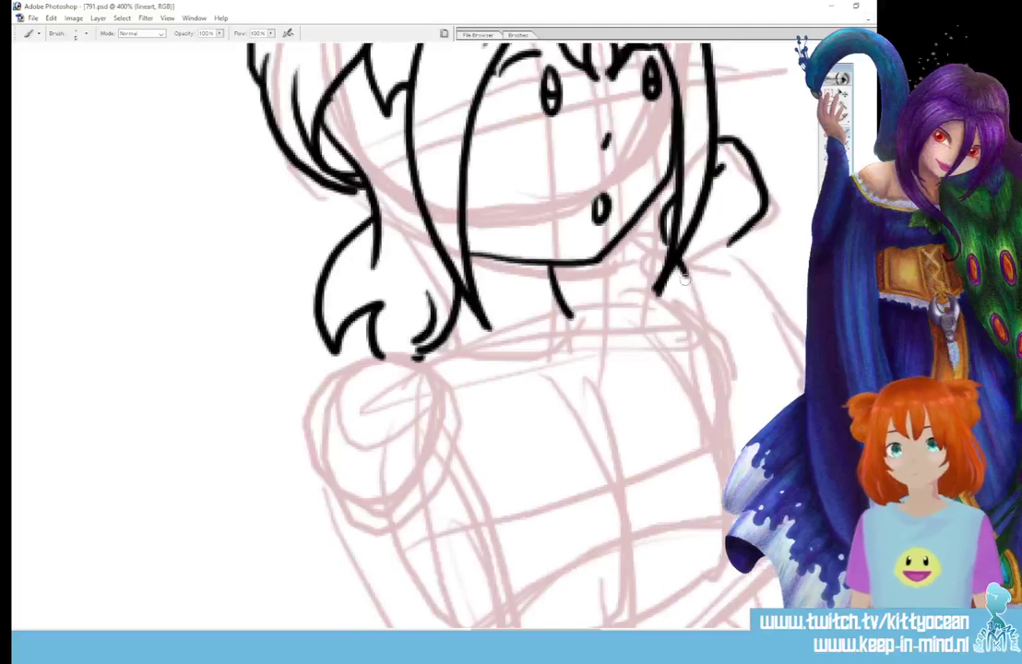
left_click_drag(682, 271, 728, 468)
left_click_drag(729, 246, 803, 367)
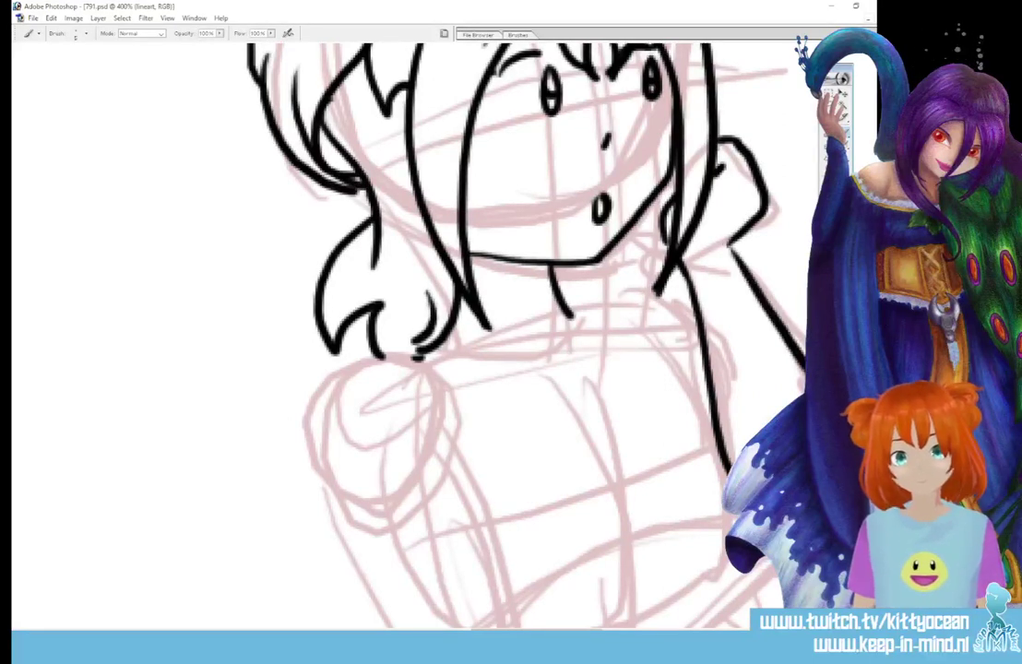
left_click_drag(732, 240, 718, 253)
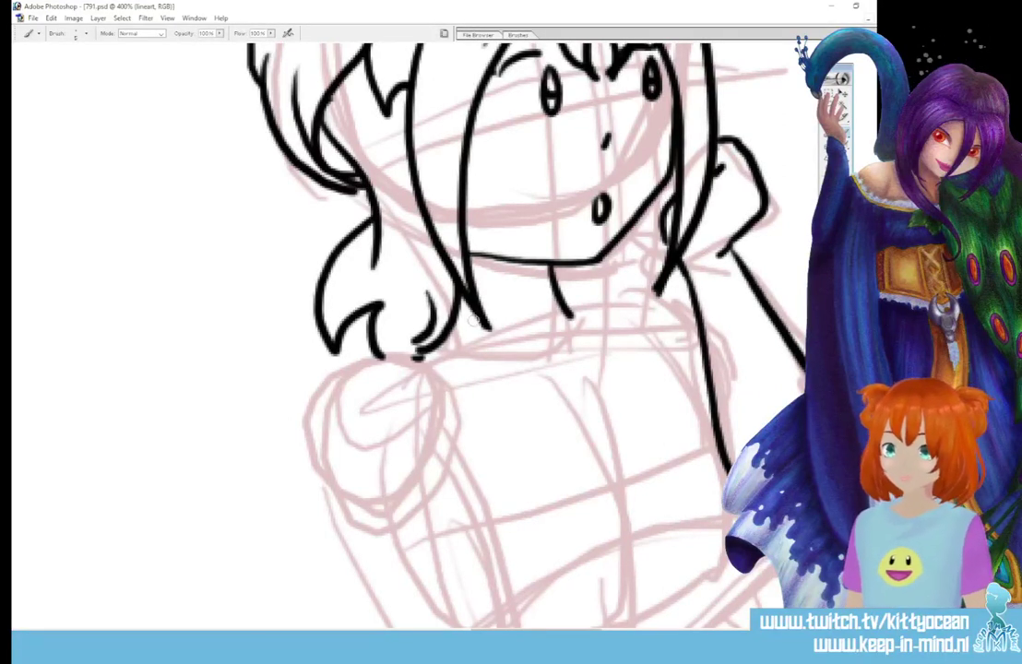
Ink the shirt's curved neckline around the neck, the collar folds and the diagonal front edge of the chest
left_click_drag(464, 348, 562, 363)
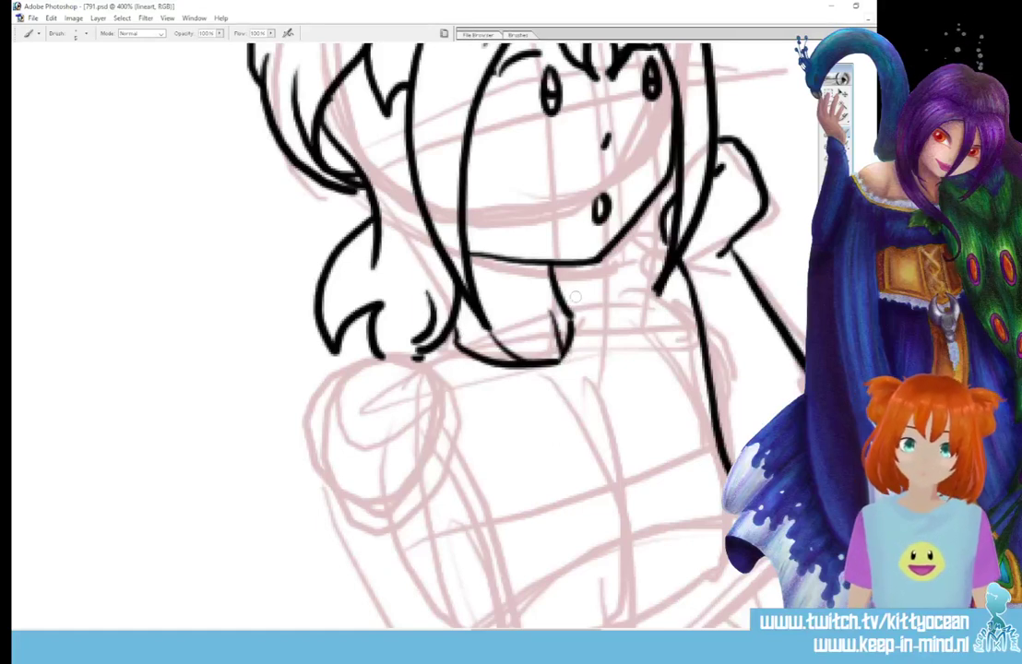
mouse_move(570, 307)
left_mouse_down()
mouse_move(622, 293)
mouse_move(610, 298)
mouse_move(677, 373)
mouse_move(724, 461)
left_mouse_up()
key("ctrl+z")
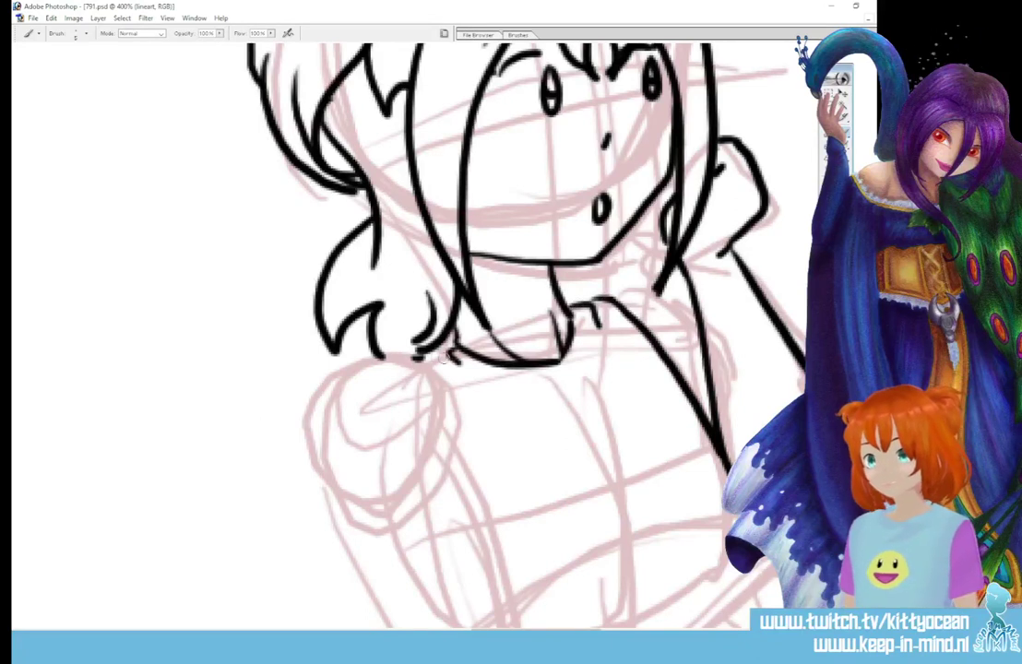
Ink the near short sleeve with its hem and fold marks, plus the far shoulder edge and hair tip beneath the side lock
mouse_move(426, 359)
left_mouse_down()
mouse_move(388, 363)
mouse_move(319, 424)
mouse_move(314, 565)
mouse_move(402, 588)
mouse_move(505, 557)
left_mouse_up()
mouse_move(367, 372)
left_mouse_down()
mouse_move(404, 378)
mouse_move(426, 397)
mouse_move(505, 556)
left_mouse_up()
left_click_drag(351, 560, 422, 557)
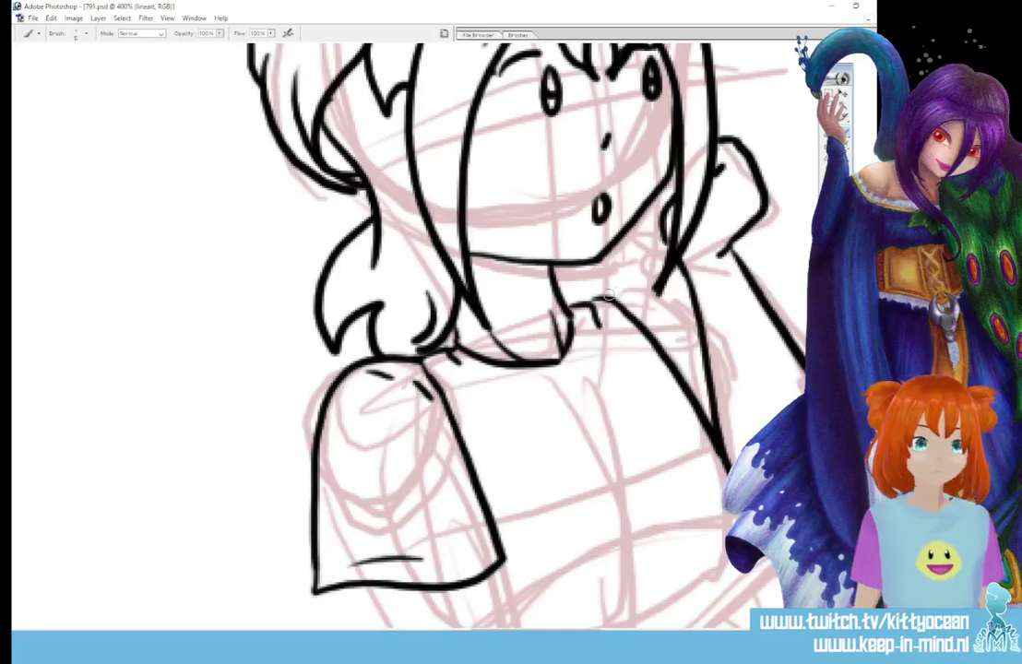
mouse_move(616, 299)
left_mouse_down()
mouse_move(697, 312)
mouse_move(646, 312)
mouse_move(648, 242)
mouse_move(659, 270)
left_mouse_up()
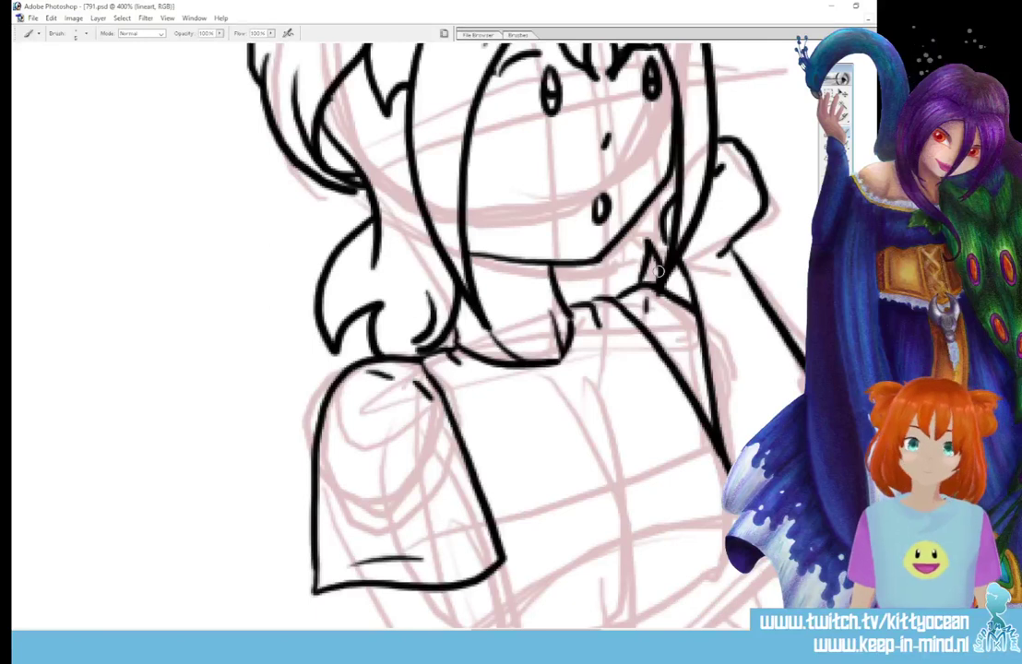
Ink the upper and lower edges of the forearm folded across the girl's waist
scroll(493, 489, "down", 5)
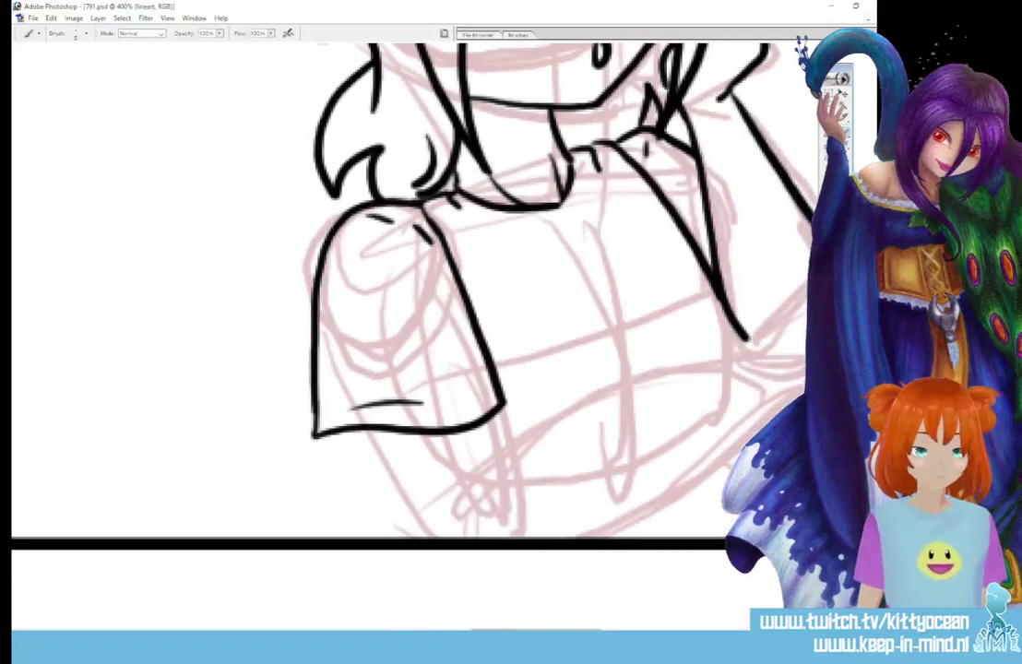
mouse_move(493, 490)
left_mouse_down()
mouse_move(513, 456)
mouse_move(600, 403)
mouse_move(676, 369)
mouse_move(743, 365)
left_mouse_up()
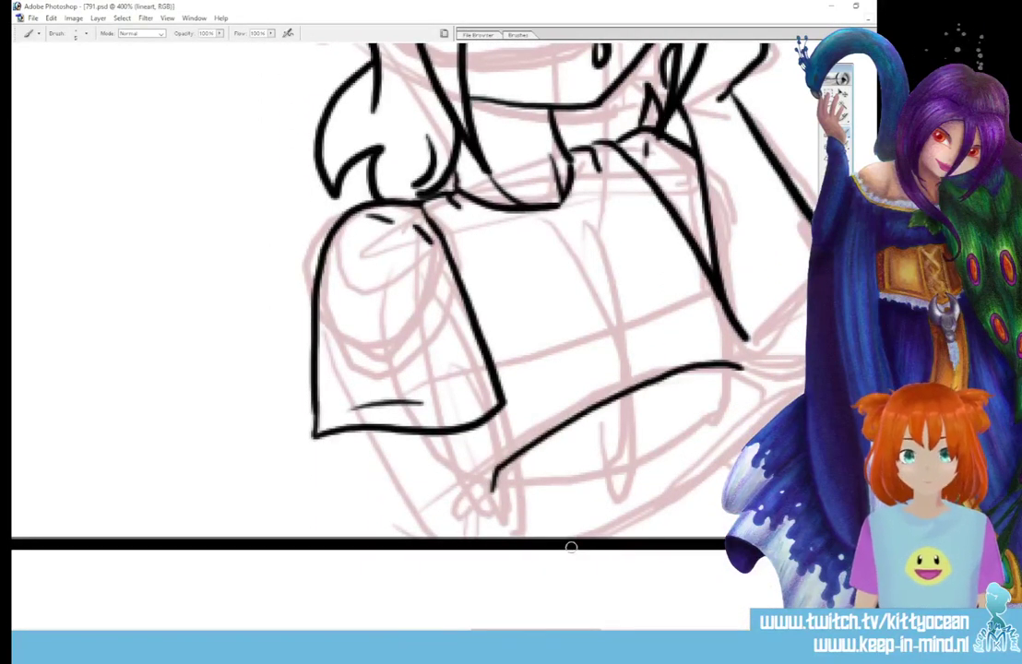
left_click_drag(595, 536, 693, 477)
Ink the thumb of the folded arm's hand at the raised elbow, erasing the first version and redrawing it longer
scroll(722, 449, "up", 3)
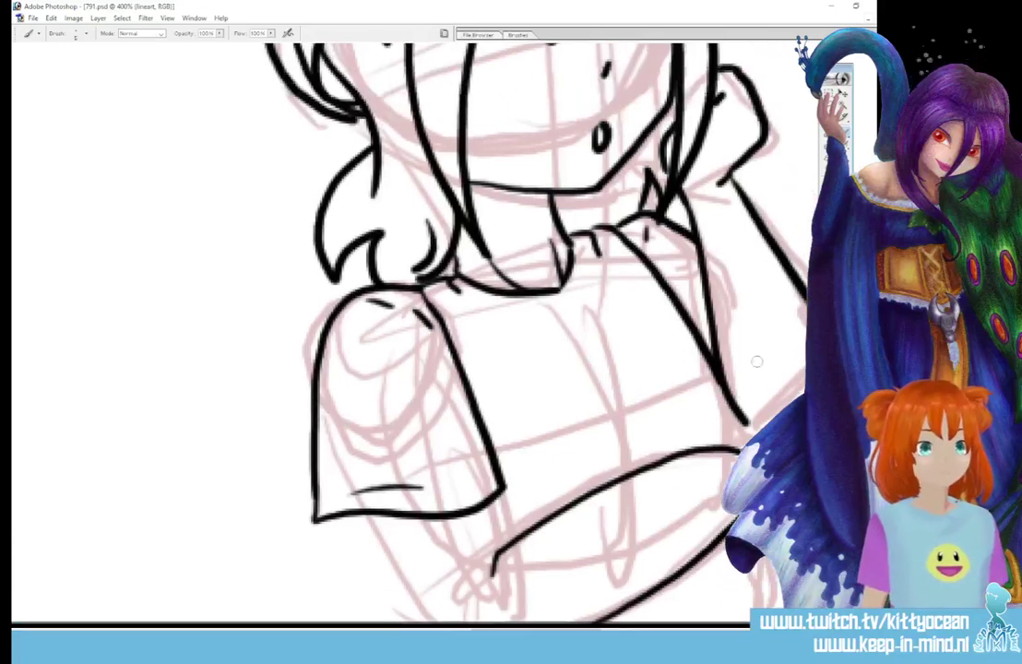
mouse_move(738, 421)
left_mouse_down()
mouse_move(780, 397)
mouse_move(773, 413)
left_mouse_up()
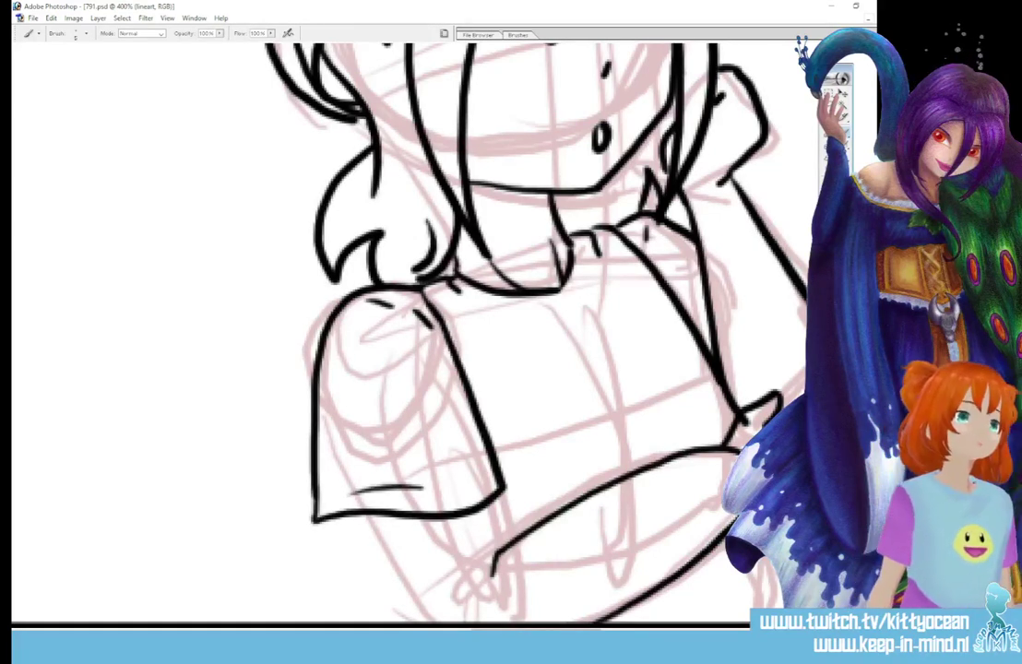
mouse_move(749, 427)
left_mouse_down()
mouse_move(766, 398)
mouse_move(735, 449)
left_mouse_up()
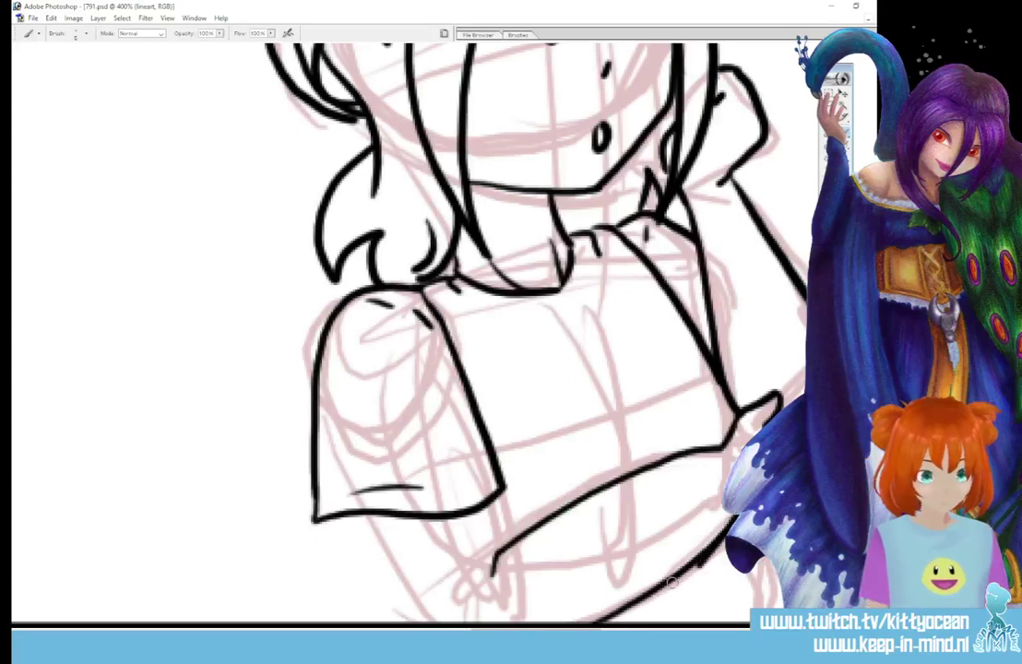
left_click_drag(733, 530, 696, 568)
mouse_move(740, 421)
left_mouse_down()
mouse_move(771, 399)
mouse_move(773, 413)
left_mouse_up()
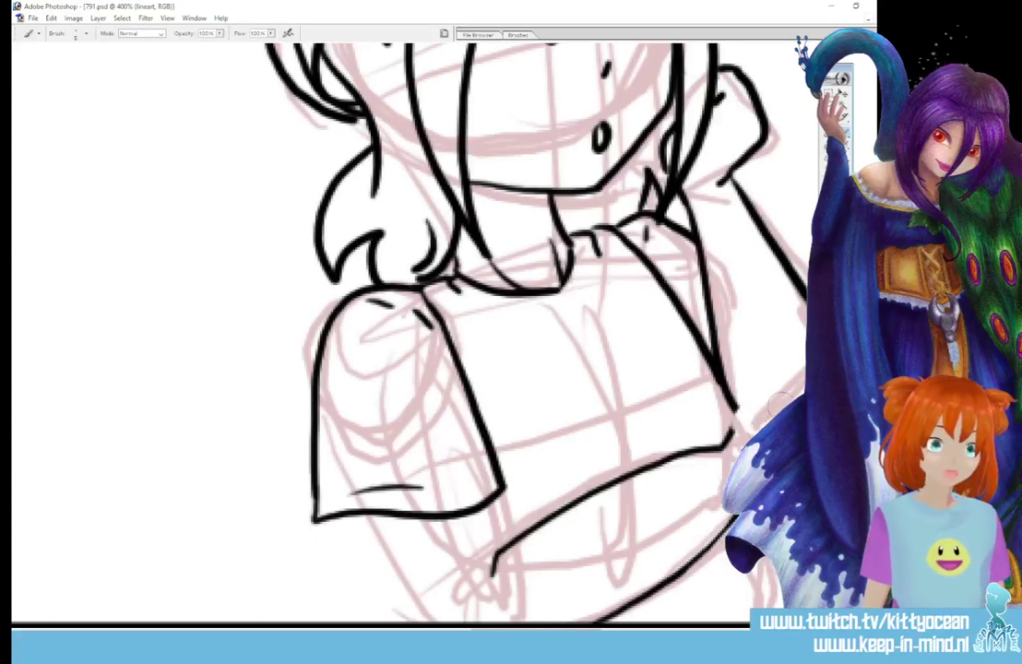
mouse_move(724, 445)
left_mouse_down()
mouse_move(781, 372)
mouse_move(781, 406)
left_mouse_up()
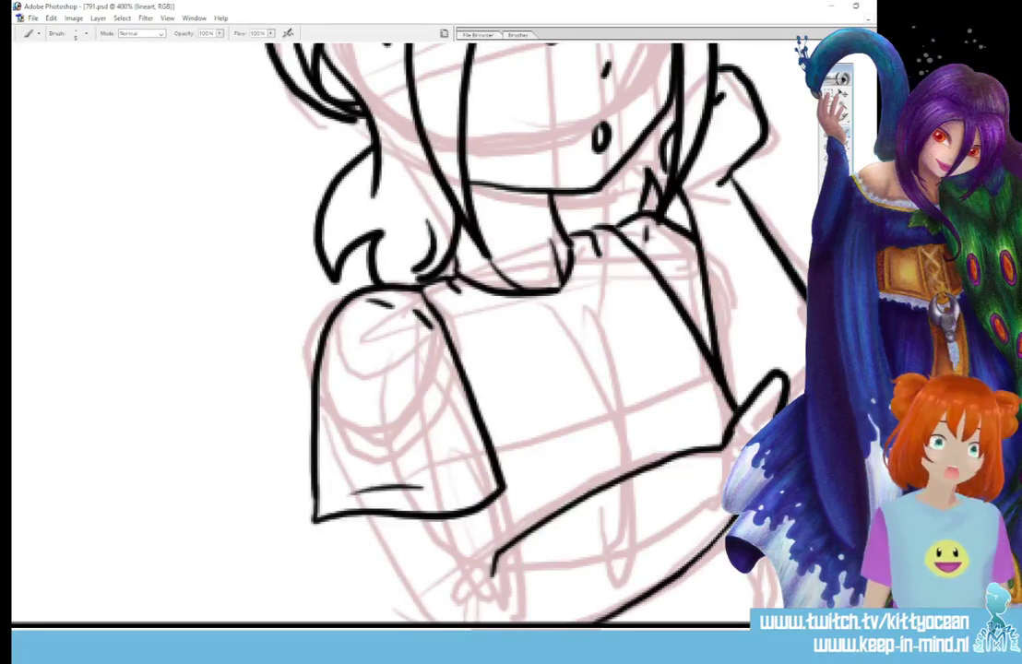
Erase the folded forearm's upper edge and redraw it as one smooth curve running into the thumb
mouse_move(694, 450)
left_mouse_down()
mouse_move(685, 444)
mouse_move(486, 561)
left_mouse_up()
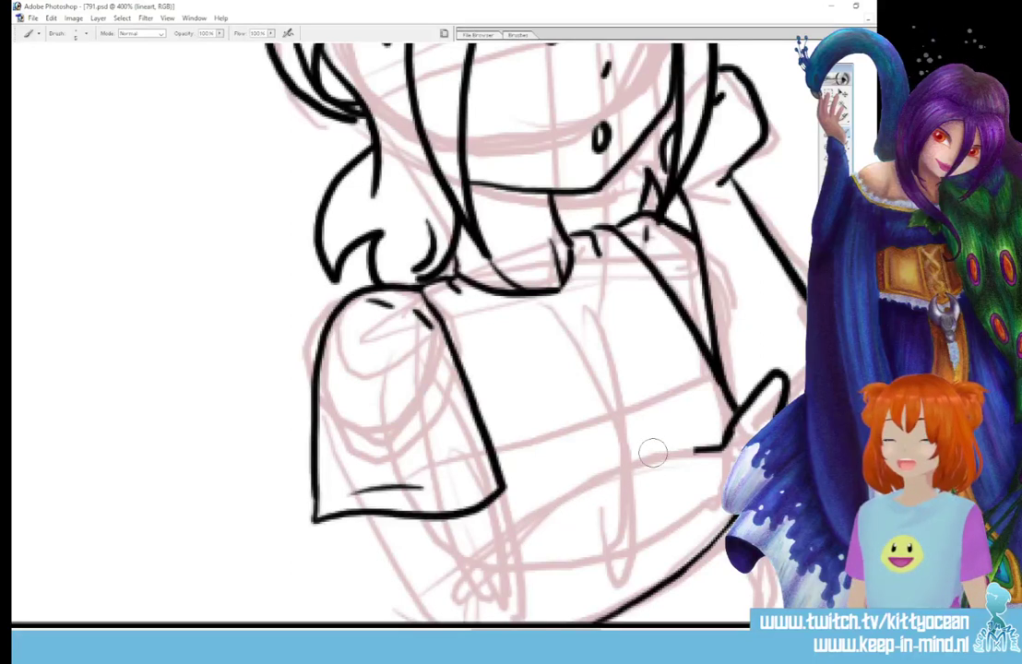
mouse_move(701, 449)
left_mouse_down()
mouse_move(580, 494)
mouse_move(517, 532)
mouse_move(491, 572)
left_mouse_up()
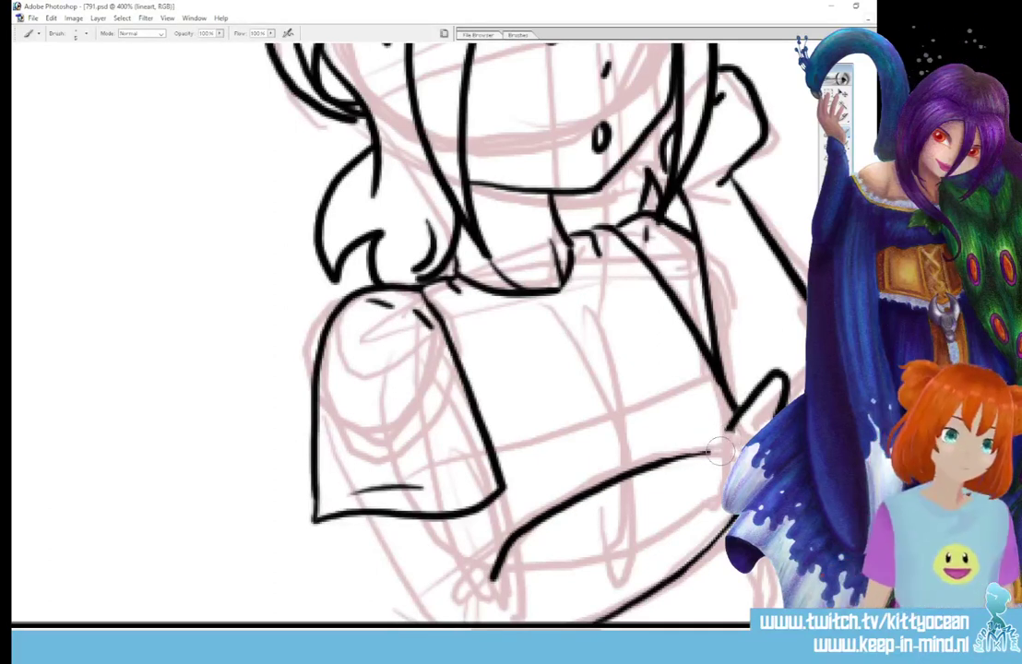
mouse_move(732, 427)
left_mouse_down()
mouse_move(642, 470)
mouse_move(742, 420)
mouse_move(712, 448)
mouse_move(650, 476)
left_mouse_up()
key("e")
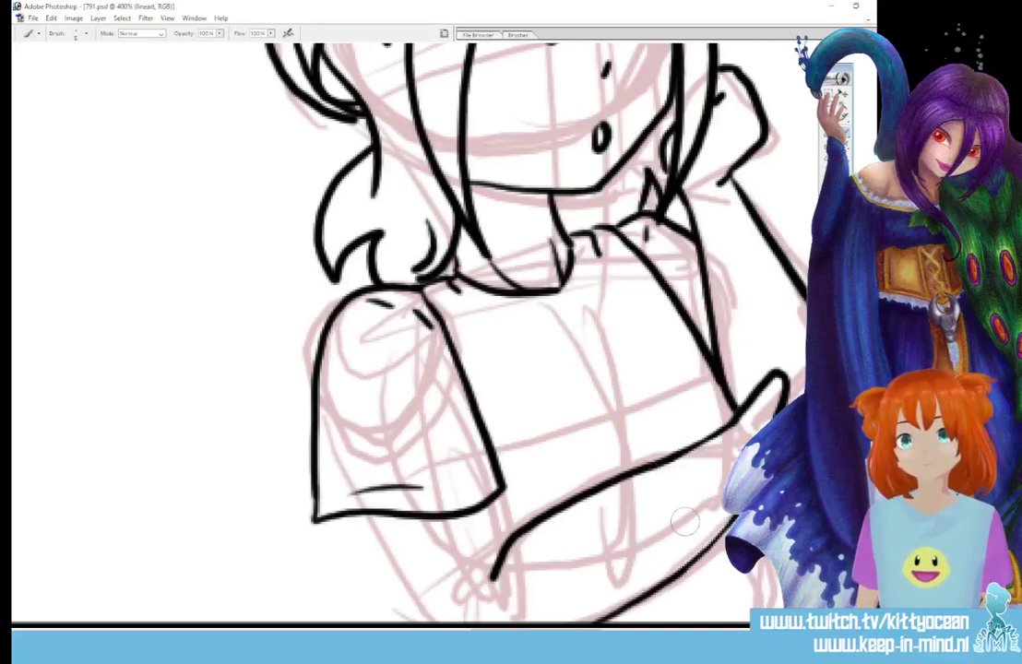
Ink the torso edge and bare arm below the near sleeve, and rework the raised arm's inner edge down to the thumb
left_click_drag(496, 502, 509, 535)
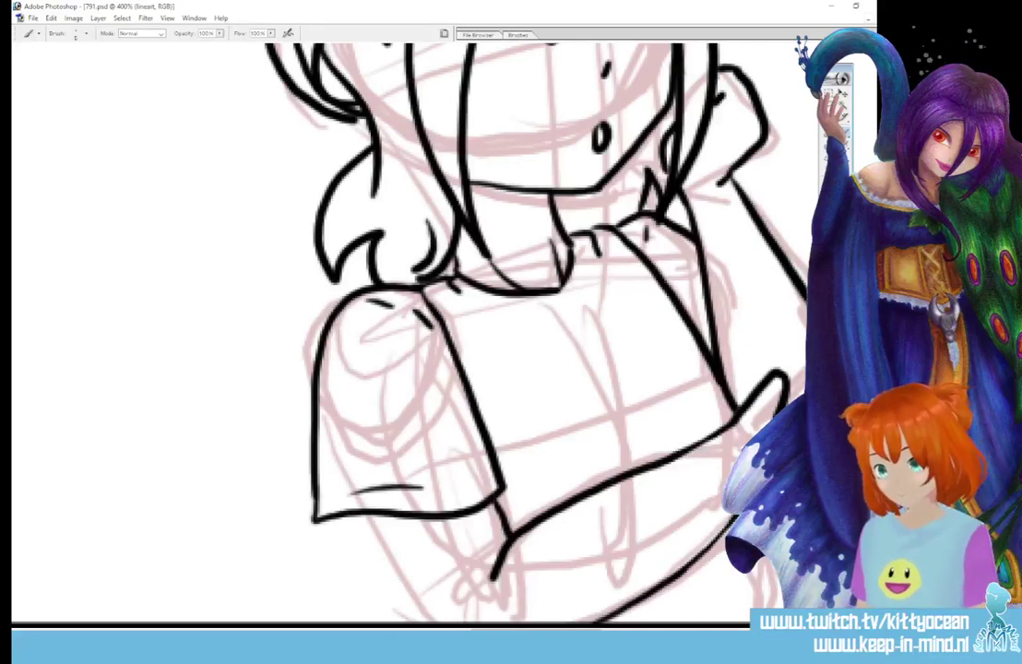
scroll(523, 529, "down", 3)
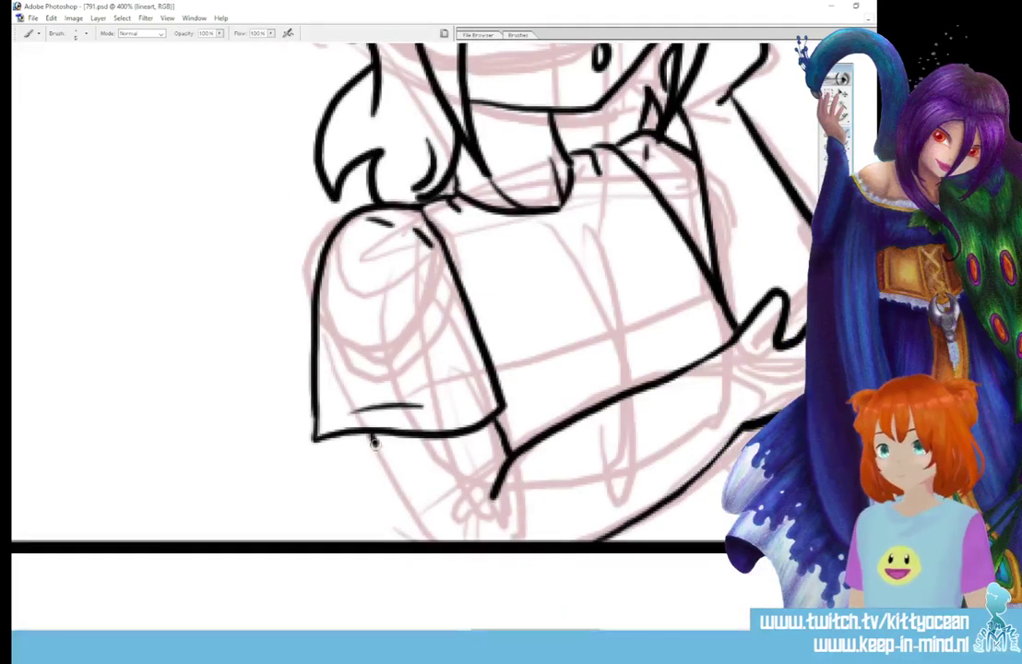
left_click_drag(374, 435, 444, 541)
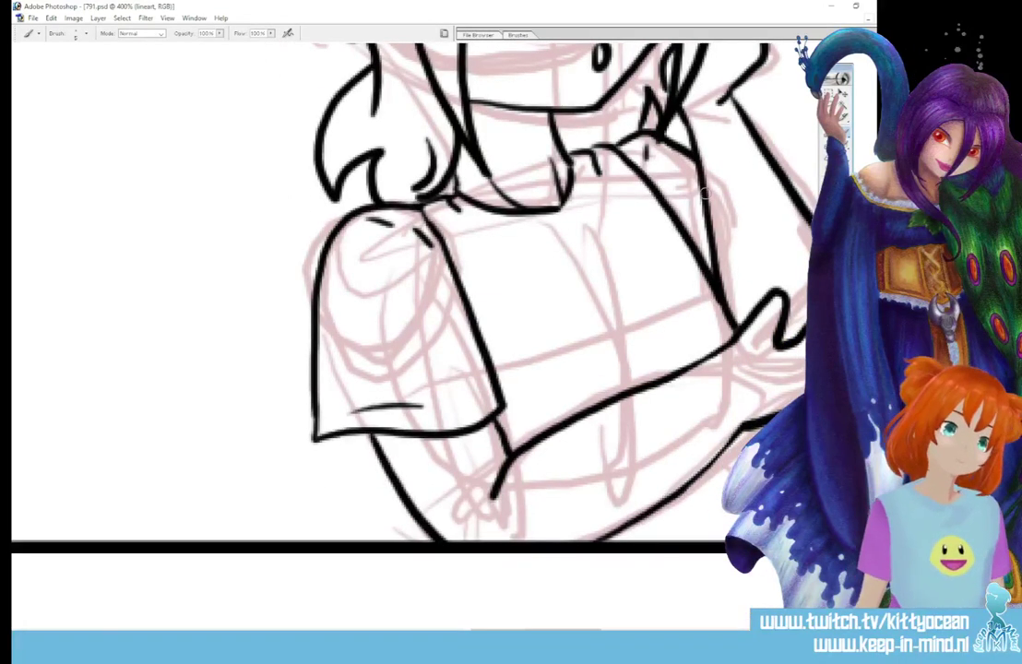
left_click_drag(703, 189, 740, 325)
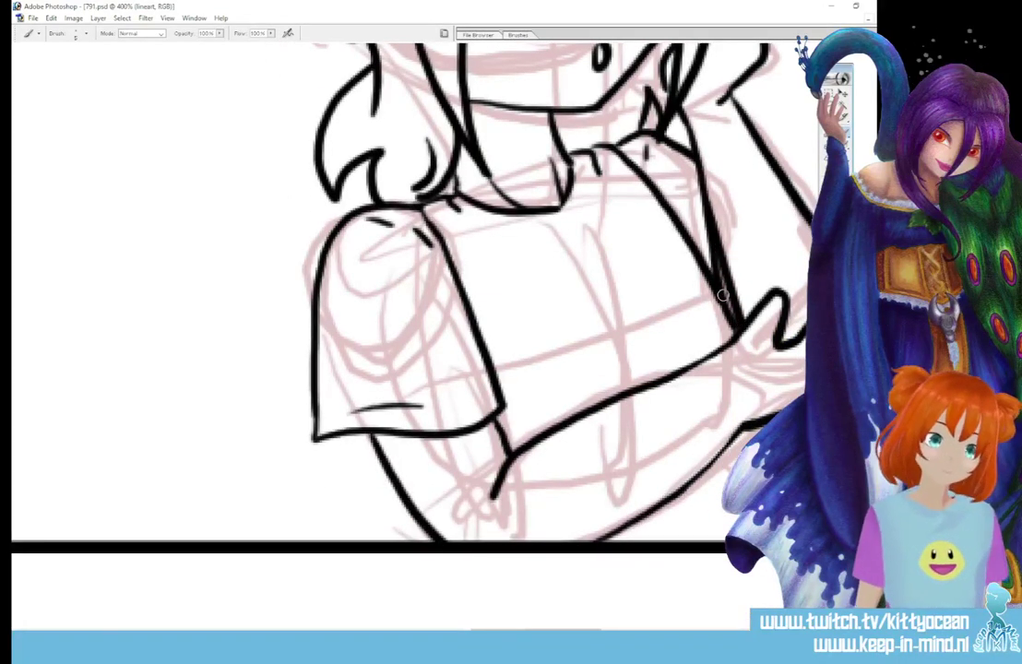
left_click_drag(696, 217, 735, 317)
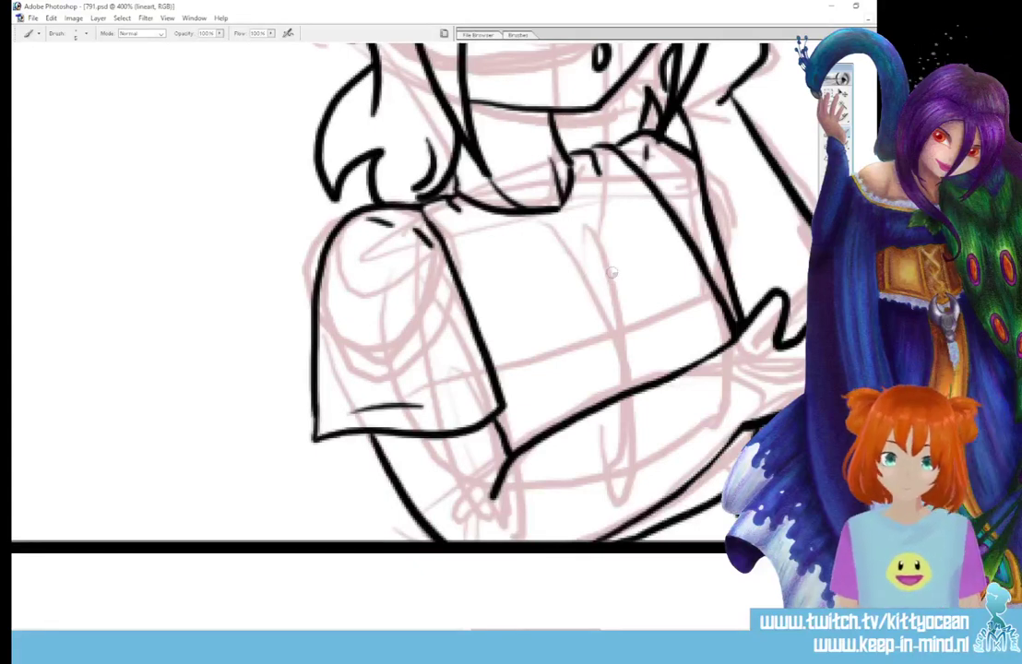
Ink a round face emblem on the shirt front with two oval eyes, a dot mouth and two short accent marks beside it
mouse_move(601, 280)
left_mouse_down()
mouse_move(574, 312)
mouse_move(582, 352)
mouse_move(615, 361)
mouse_move(645, 334)
mouse_move(640, 291)
mouse_move(591, 280)
left_mouse_up()
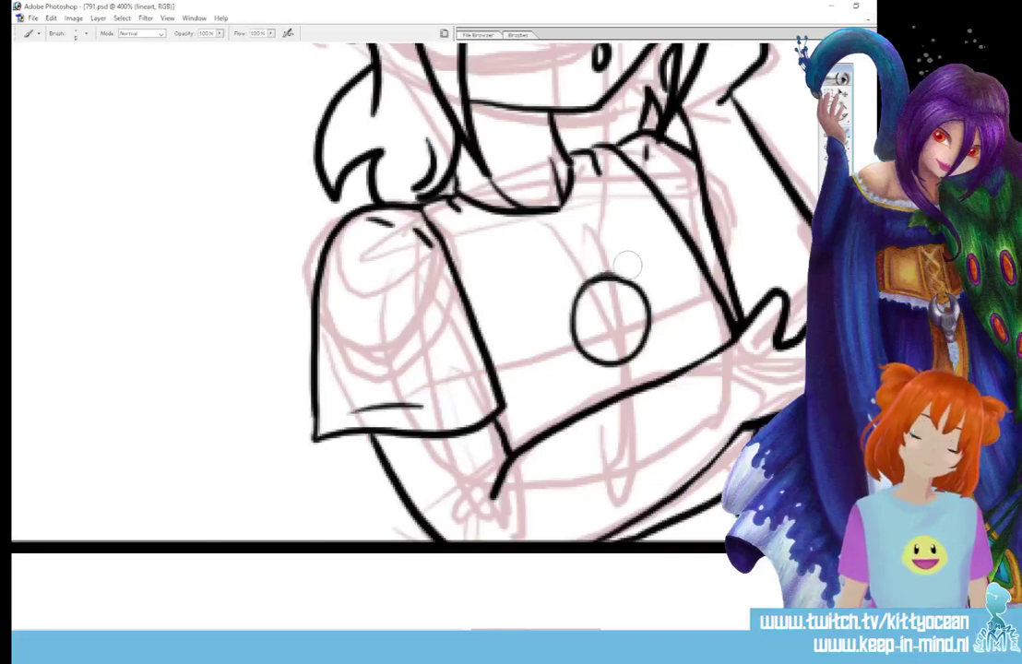
left_click_drag(609, 292, 627, 297)
left_click(607, 349)
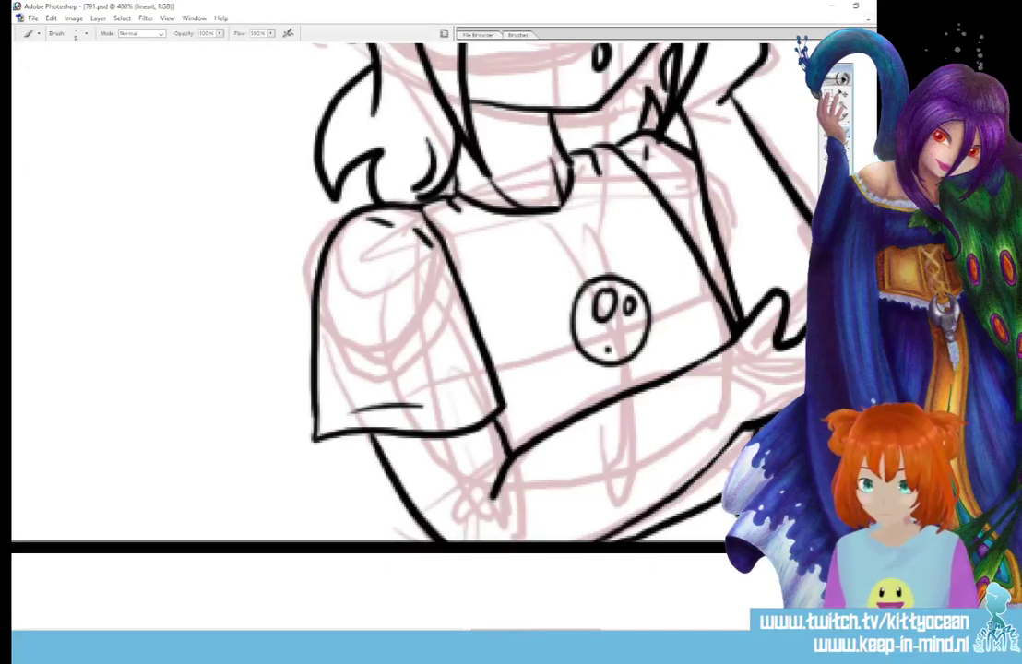
left_click_drag(651, 258, 648, 264)
left_click_drag(662, 266, 656, 274)
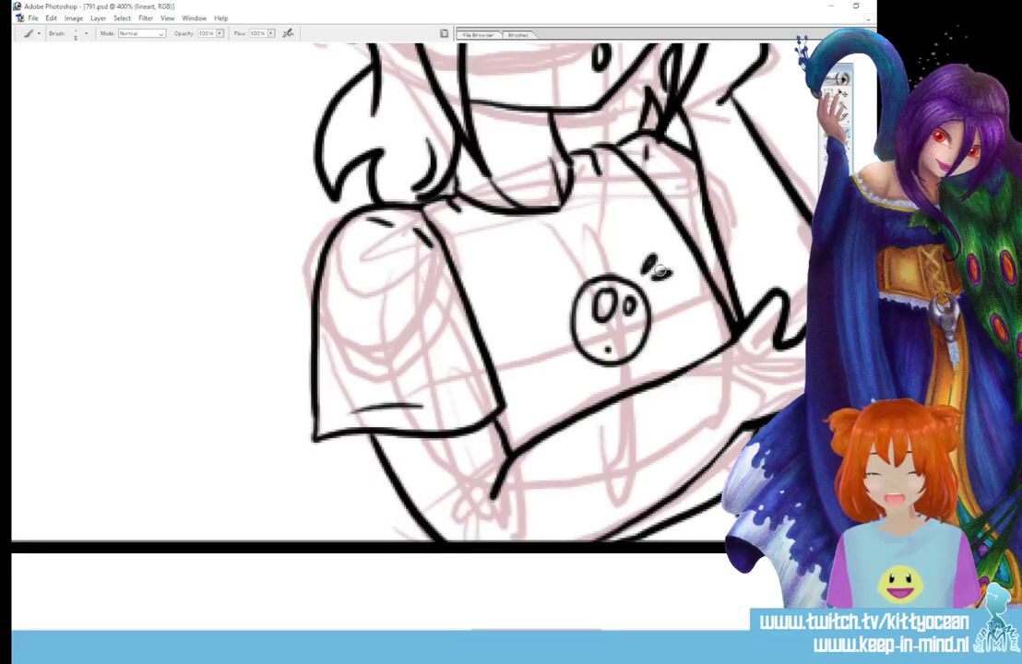
Ink two narrow oval eyes on the girl's head in the neighbouring panel, redrawing the far eye slightly lower
left_click_drag(535, 635, 740, 634)
left_click_drag(870, 562, 870, 514)
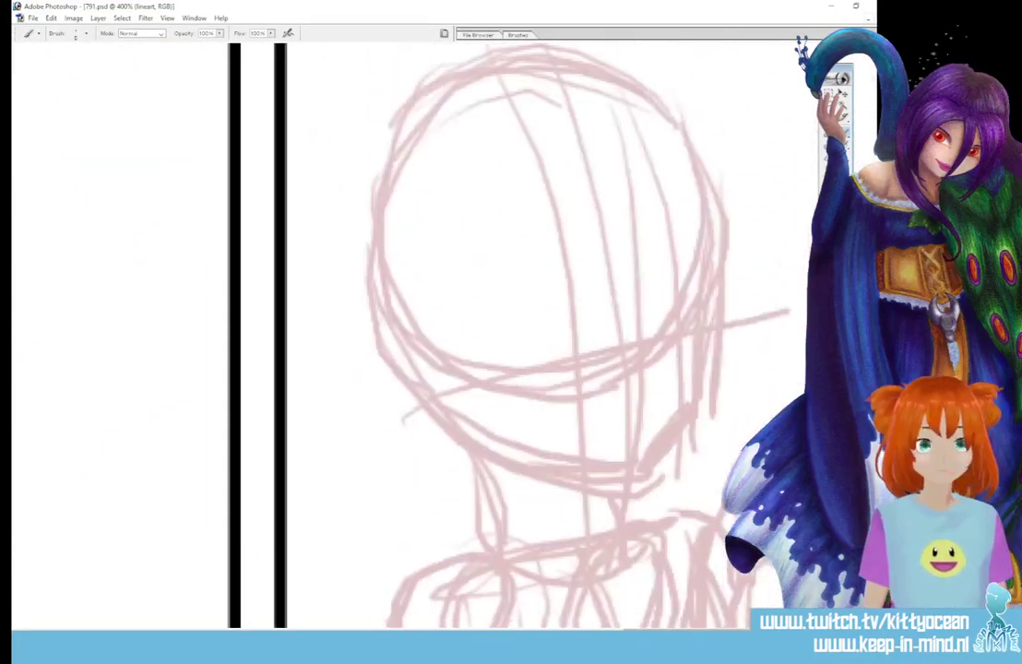
left_click_drag(567, 317, 564, 317)
left_click_drag(677, 296, 675, 297)
key("ctrl+z")
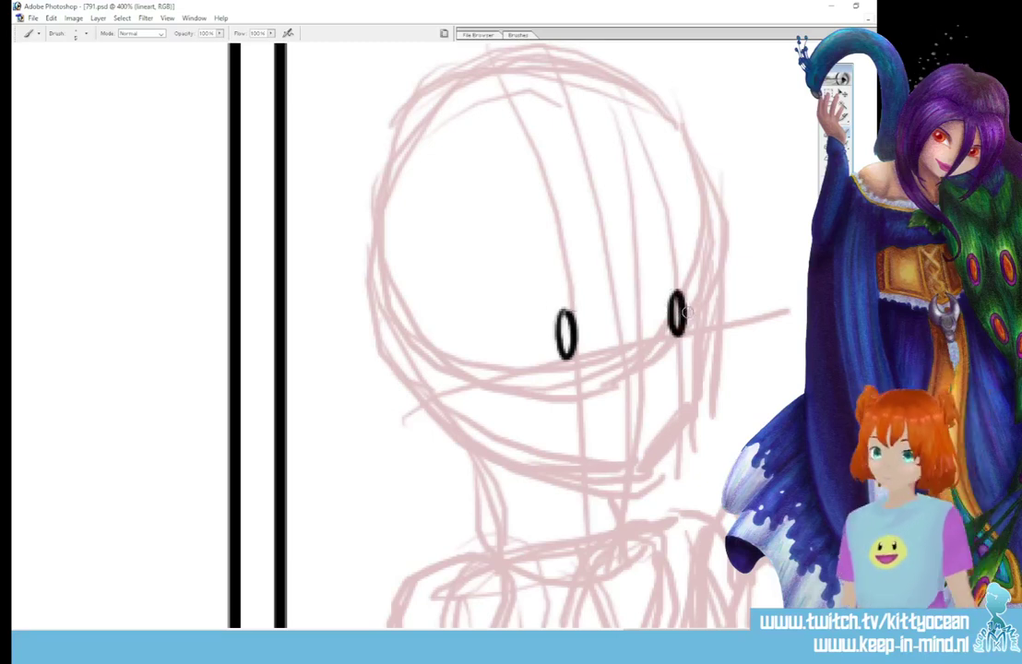
key("ctrl+z")
mouse_move(677, 301)
left_mouse_down()
mouse_move(676, 341)
mouse_move(676, 304)
left_mouse_up()
key("ctrl+z")
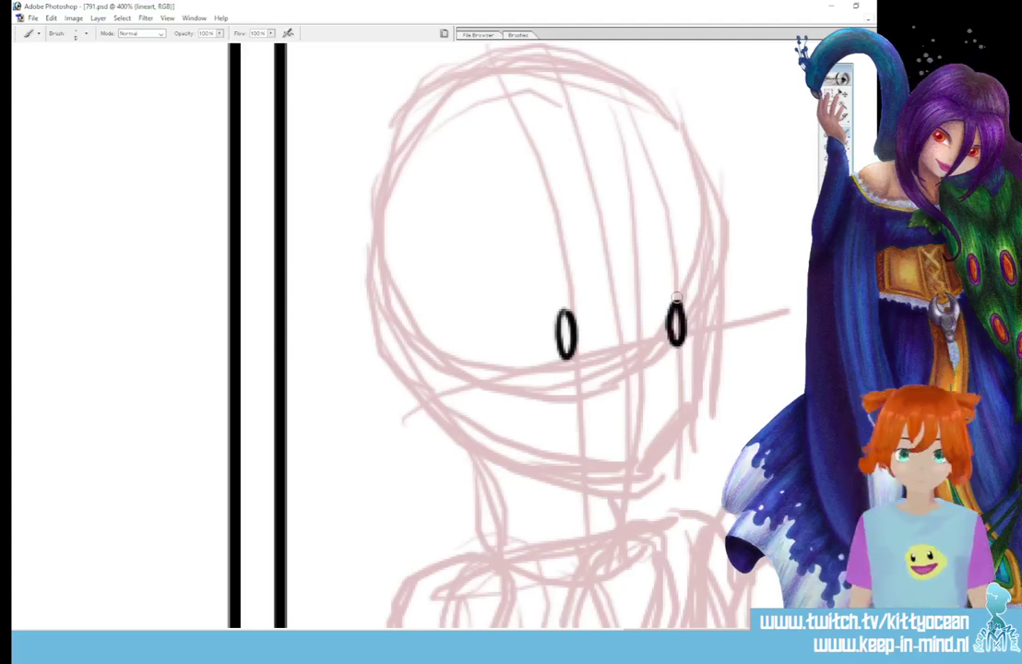
Ink the eyelid creases and short eyebrows above both eyes, plus a small nose mark and a tiny round mouth
left_click_drag(522, 317, 555, 286)
left_click_drag(658, 272, 687, 270)
left_click_drag(512, 268, 540, 242)
left_click_drag(647, 231, 680, 230)
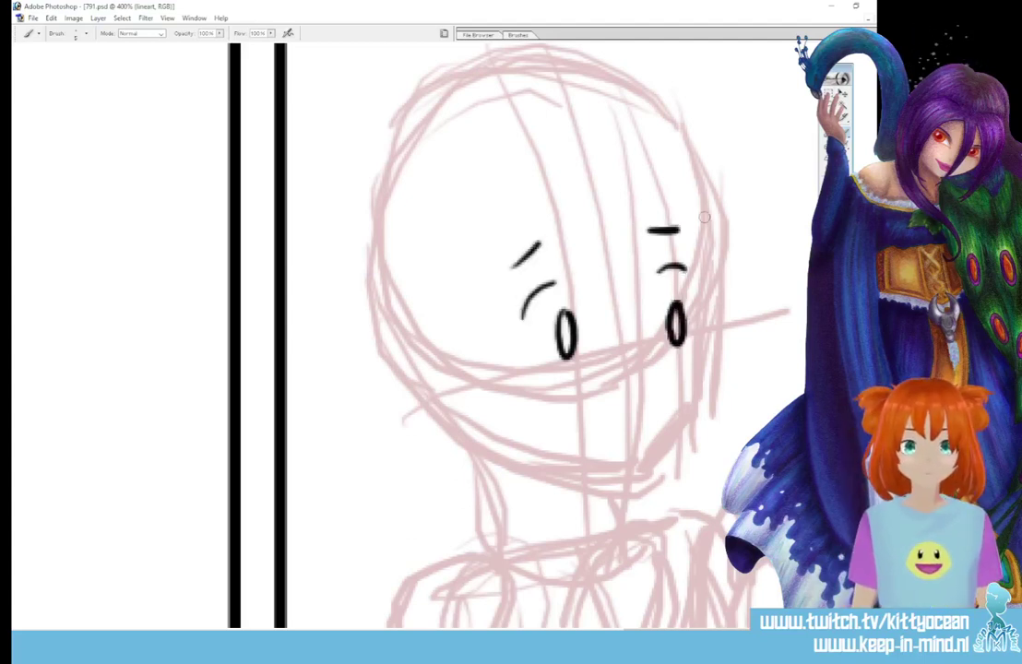
left_click_drag(635, 378, 630, 392)
left_click_drag(551, 438, 566, 436)
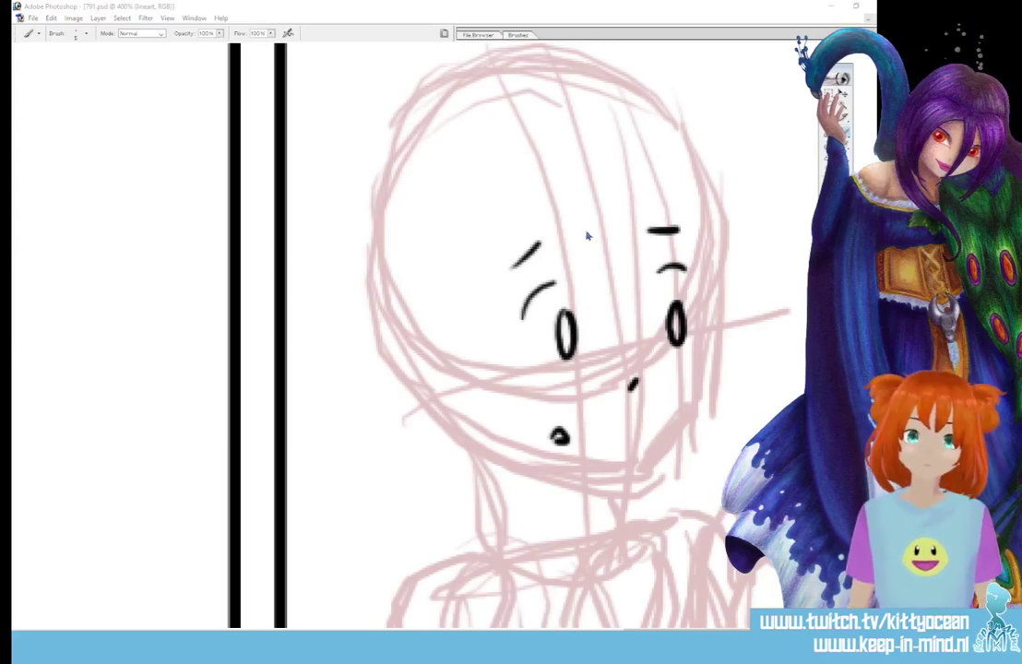
Ink the pointed bangs across the forehead and the long tapering side locks framing both sides of the face
left_click_drag(588, 227, 613, 300)
mouse_move(618, 245)
left_mouse_down()
mouse_move(611, 300)
mouse_move(639, 299)
left_mouse_up()
left_click_drag(636, 218, 657, 256)
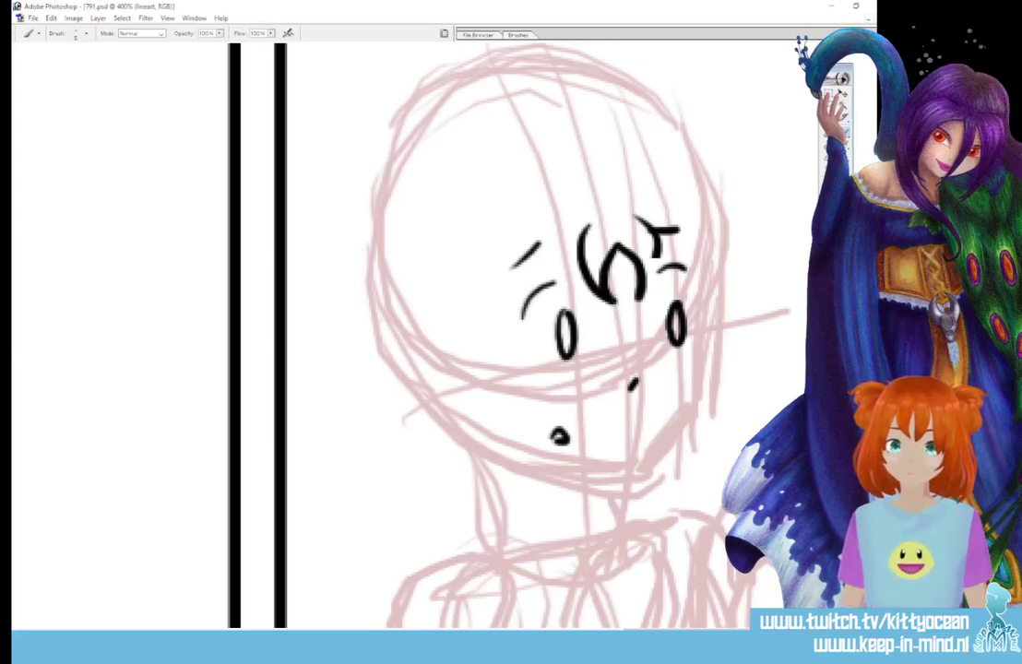
mouse_move(576, 238)
left_mouse_down()
mouse_move(595, 297)
mouse_move(530, 516)
left_mouse_up()
left_click_drag(467, 244, 530, 516)
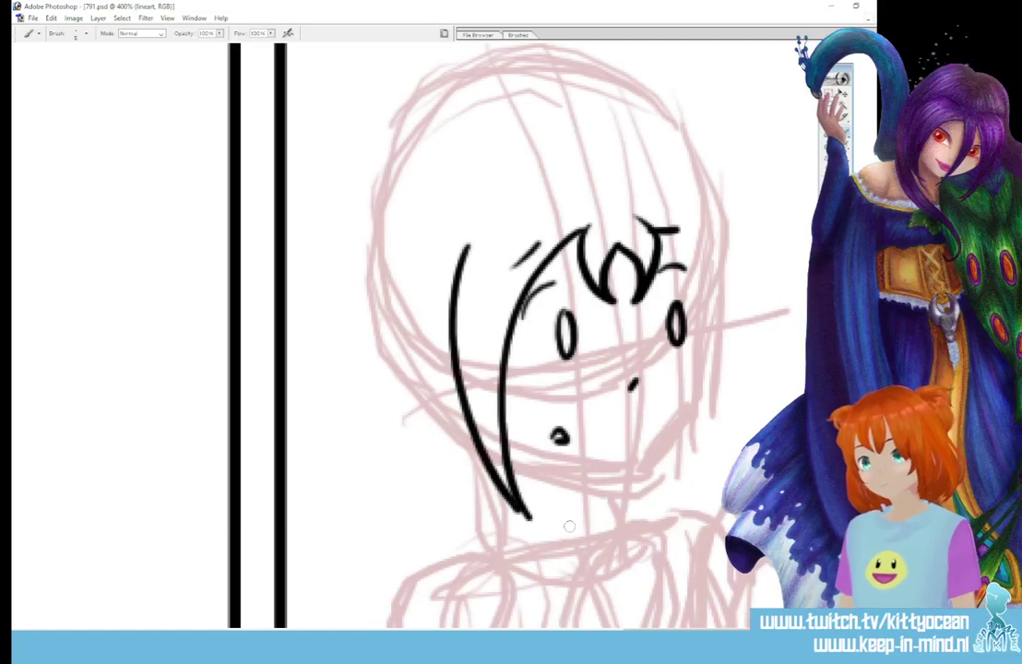
mouse_move(648, 222)
left_mouse_down()
mouse_move(669, 243)
mouse_move(684, 496)
left_mouse_up()
left_click_drag(704, 210, 681, 499)
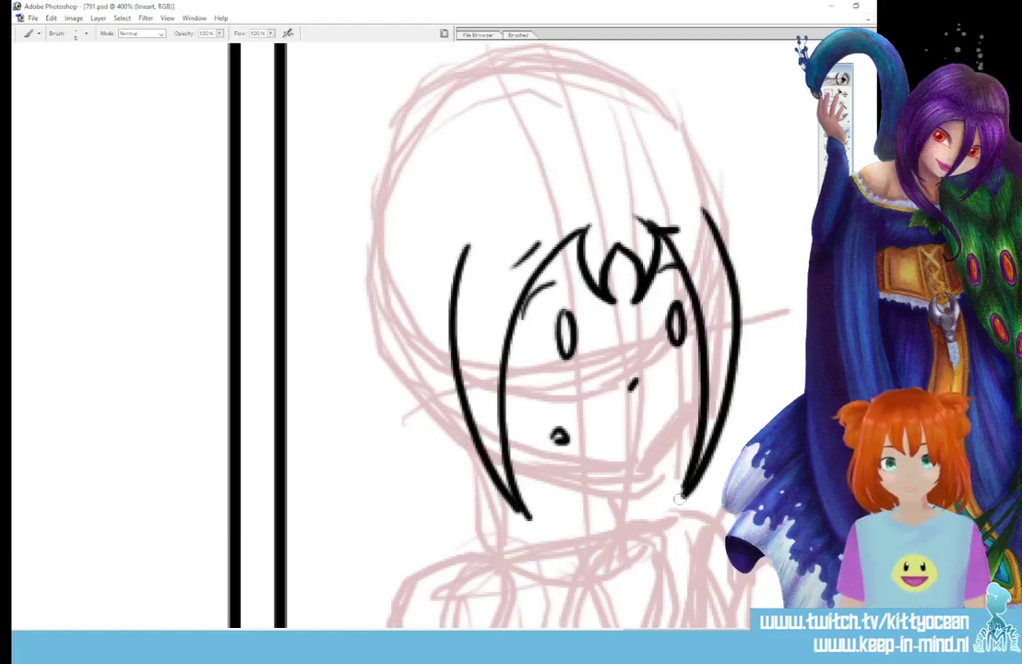
Ink the curled front tufts beside both side locks, and draw the jawline, chin and a short neck line
mouse_move(468, 226)
left_mouse_down()
mouse_move(421, 308)
mouse_move(451, 304)
left_mouse_up()
left_click_drag(685, 194, 727, 262)
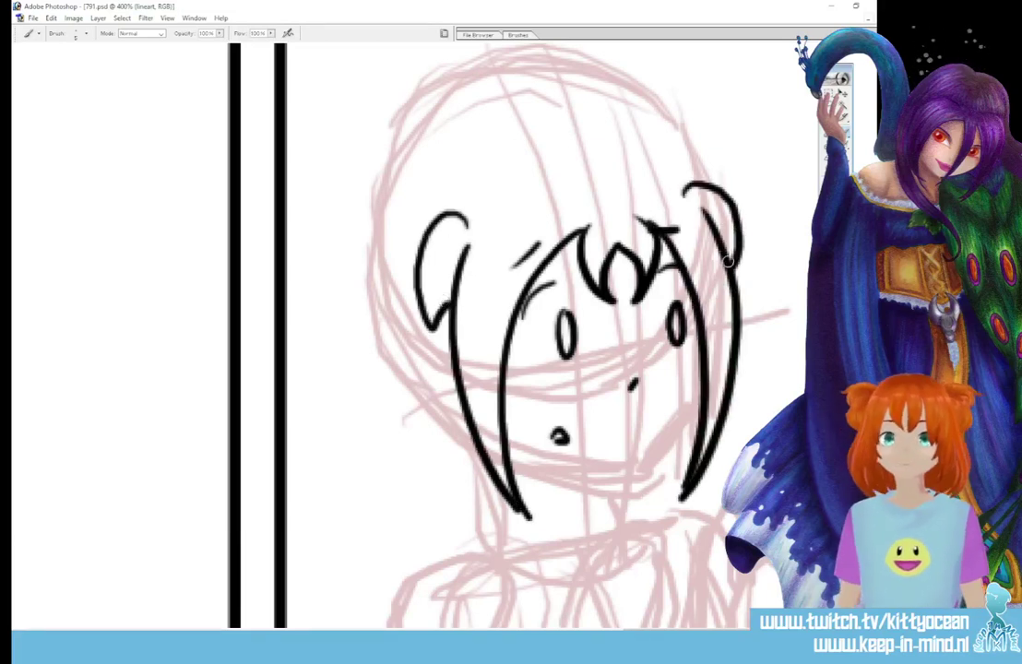
left_click_drag(702, 399, 627, 468)
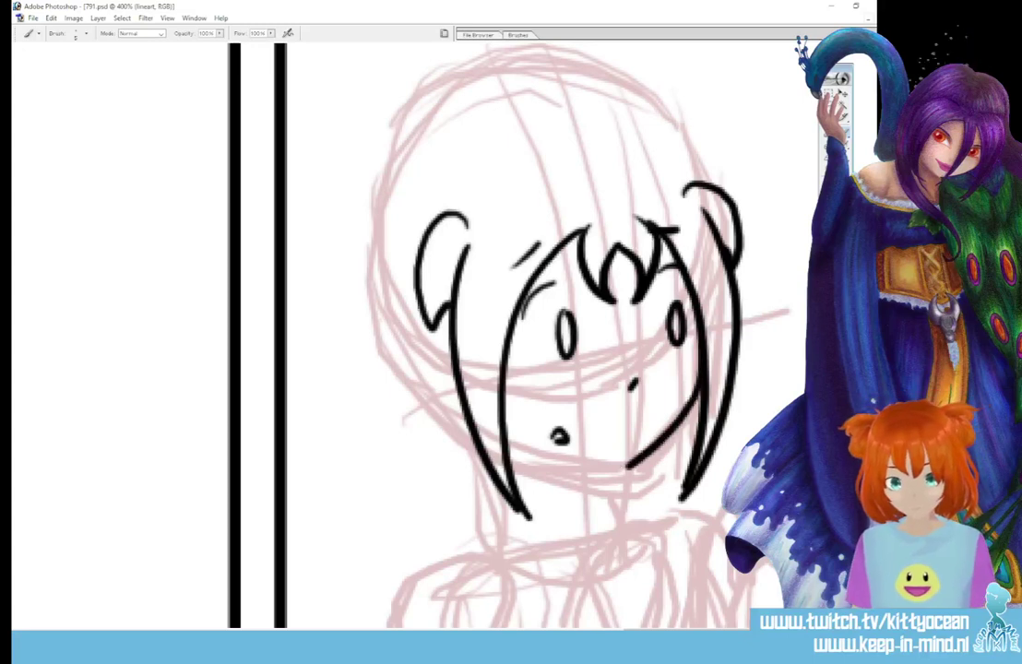
mouse_move(510, 455)
left_mouse_down()
mouse_move(592, 468)
mouse_move(645, 460)
mouse_move(608, 515)
left_mouse_up()
Ink the near hair bun with its pointed lower strands, the crown of the head and the far bun
mouse_move(321, 276)
left_mouse_down()
mouse_move(355, 191)
mouse_move(422, 207)
left_mouse_up()
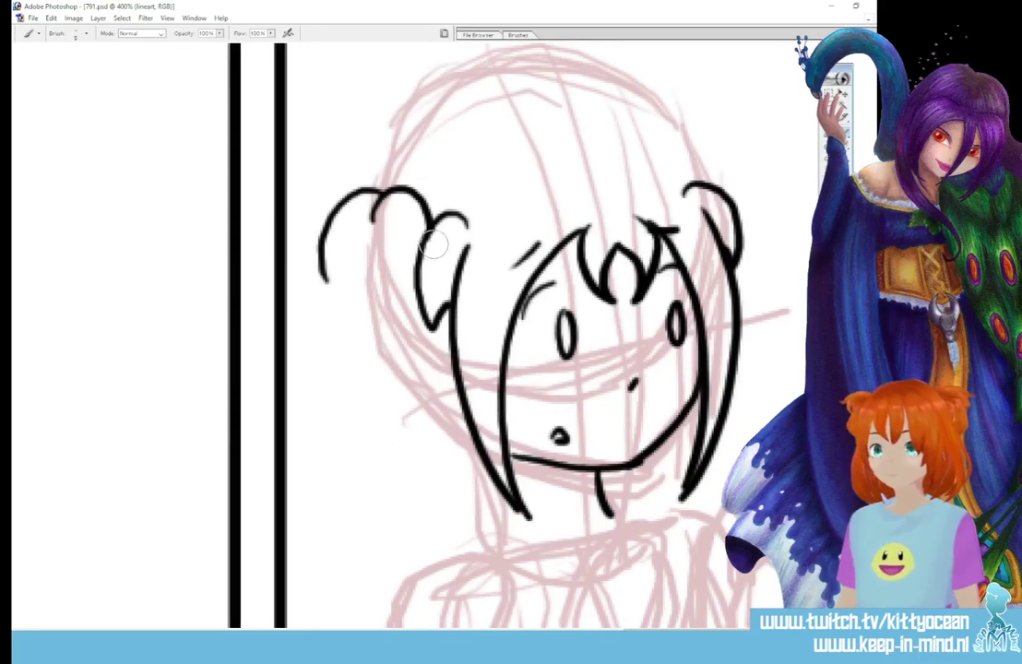
left_click_drag(423, 312, 385, 385)
left_click_drag(383, 284, 394, 402)
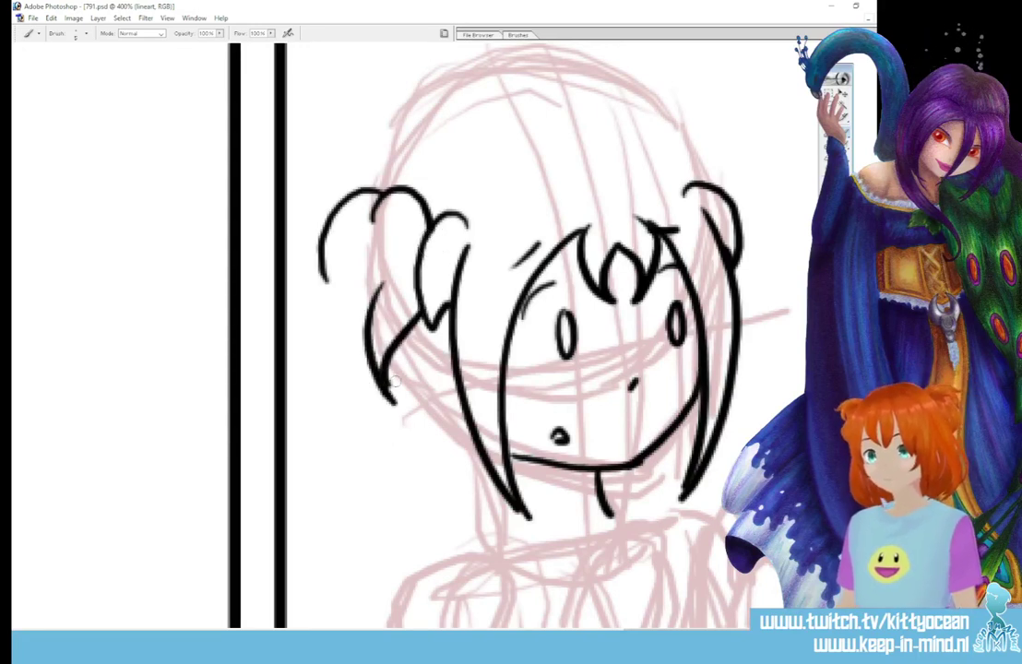
mouse_move(345, 242)
left_mouse_down()
mouse_move(336, 334)
mouse_move(382, 388)
left_mouse_up()
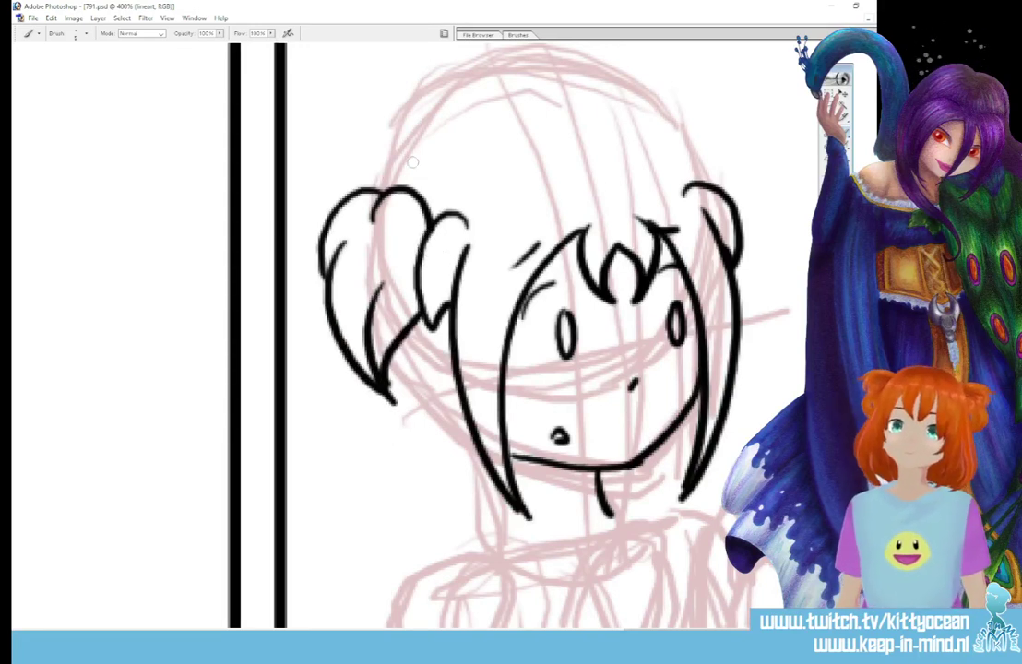
mouse_move(386, 184)
left_mouse_down()
mouse_move(555, 140)
mouse_move(595, 118)
mouse_move(698, 179)
left_mouse_up()
mouse_move(618, 123)
left_mouse_down()
mouse_move(734, 150)
mouse_move(747, 184)
left_mouse_up()
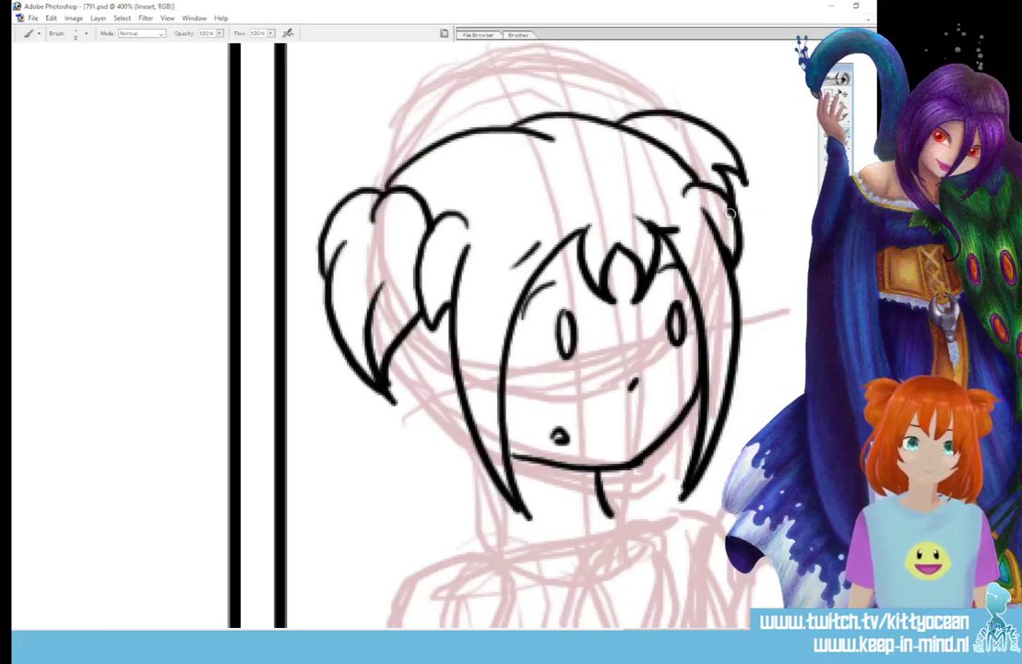
Ink the loose wavy hair hanging behind the neck and below the near bun, and the small hair tips beside the far lock
mouse_move(481, 466)
left_mouse_down()
mouse_move(456, 503)
mouse_move(492, 553)
left_mouse_up()
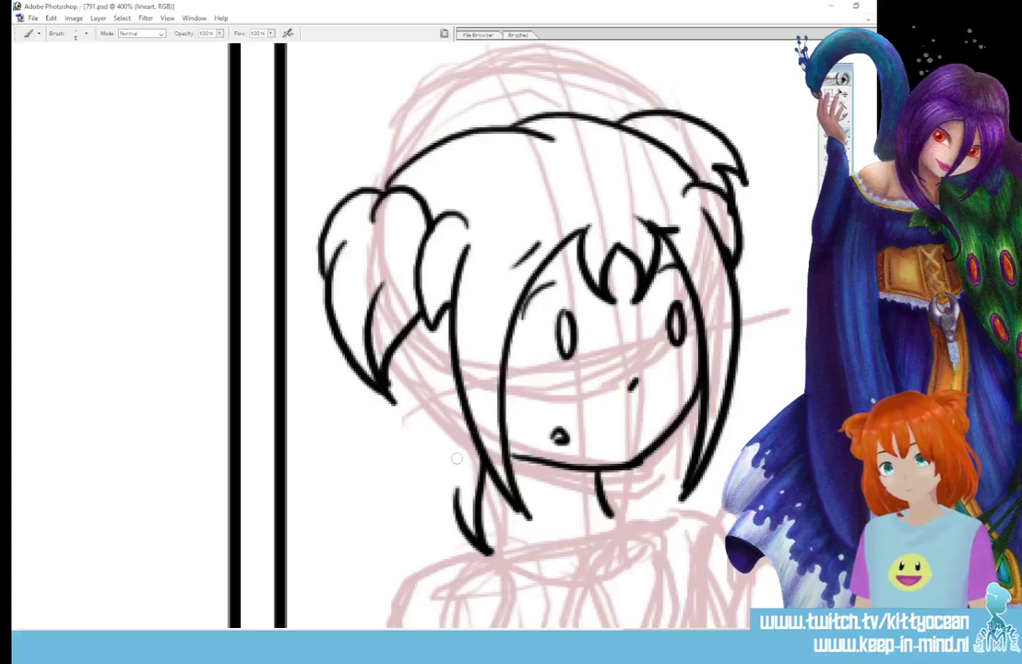
left_click_drag(396, 389, 427, 477)
left_click_drag(411, 522, 417, 579)
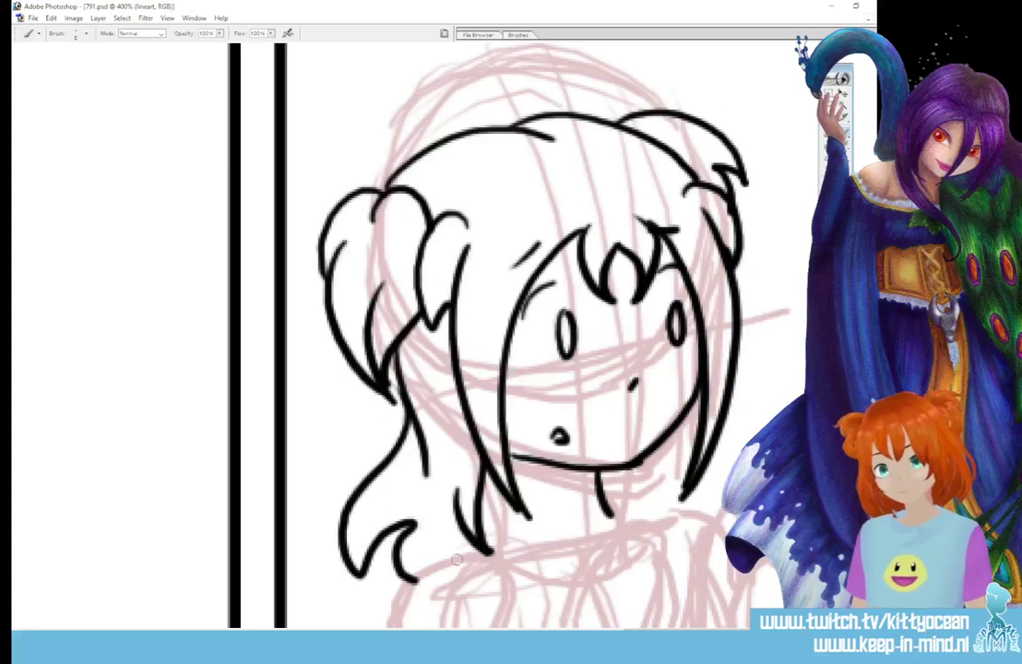
left_click_drag(669, 512, 692, 508)
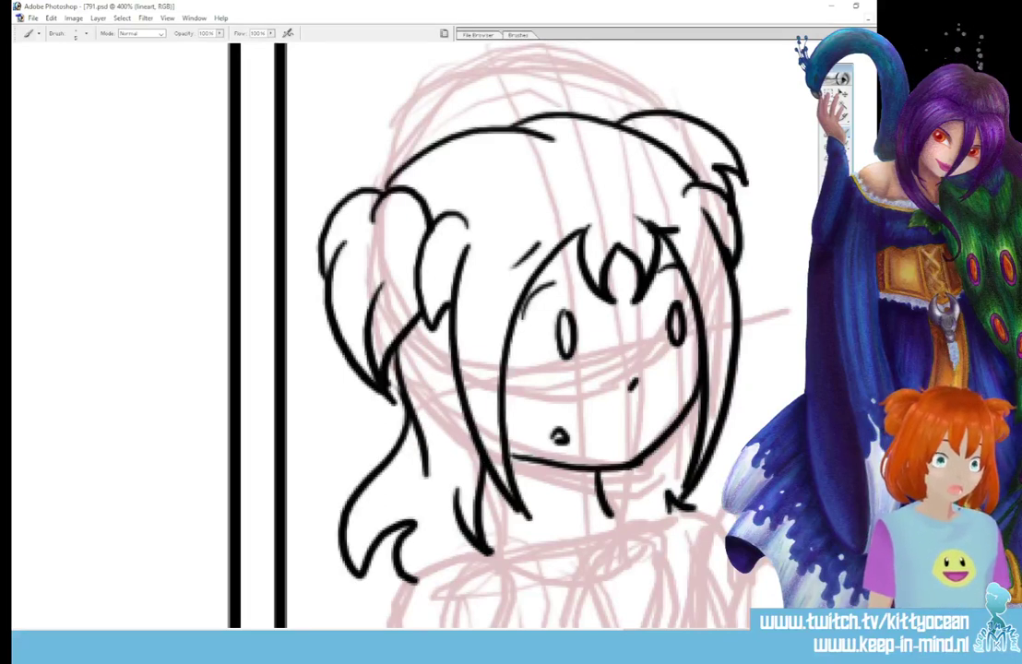
Ink both edges of the raised forearm from the wrist down to the panel's lower border
scroll(553, 332, "down", 3)
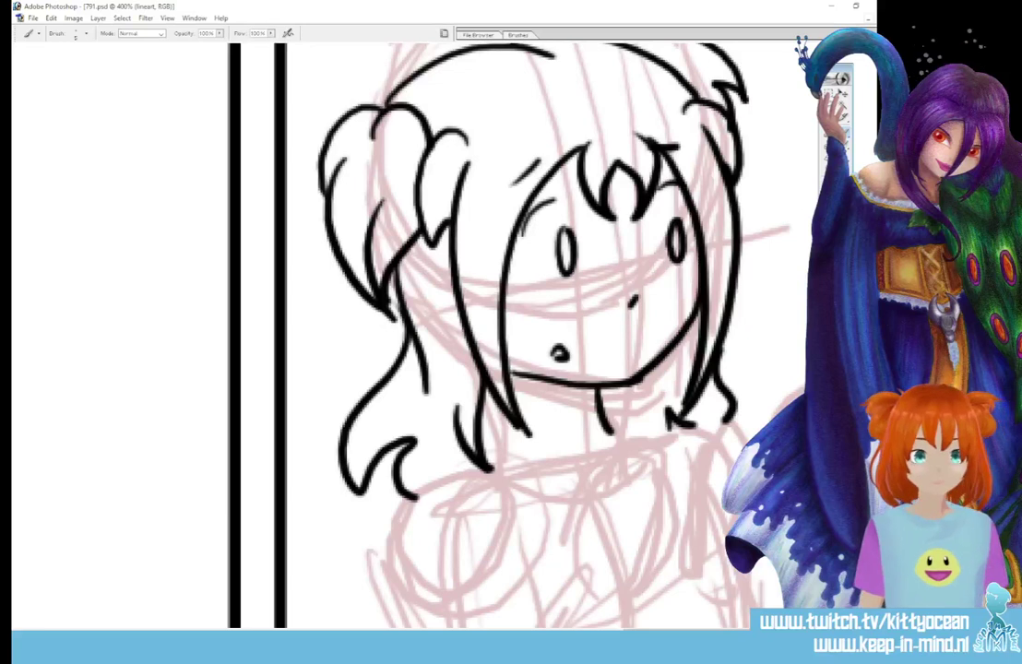
scroll(517, 331, "down", 4)
scroll(517, 332, "down", 2)
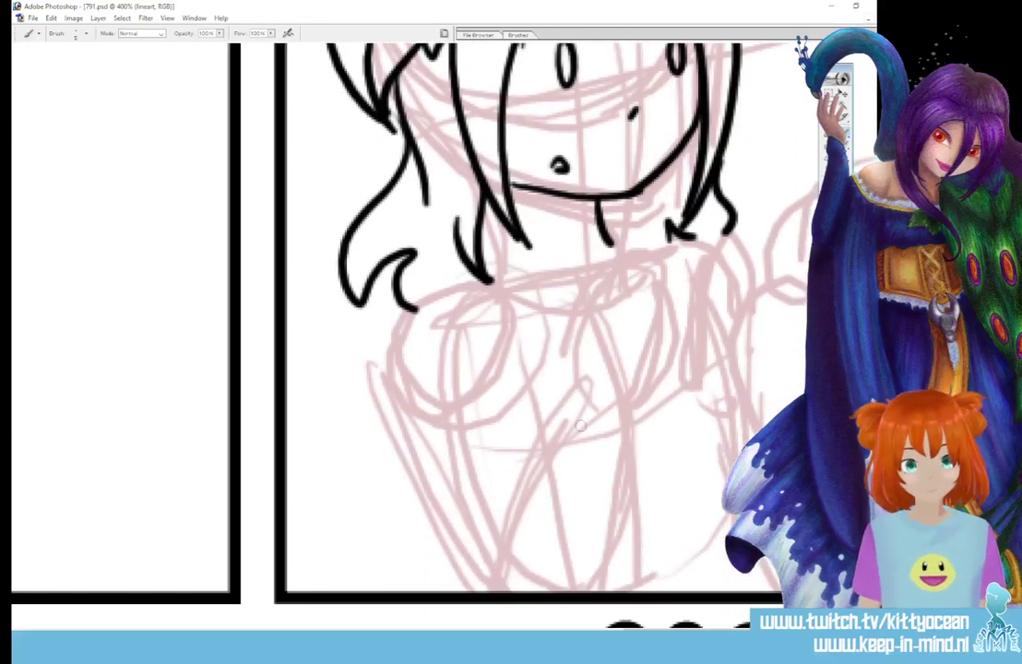
mouse_move(582, 403)
left_mouse_down()
mouse_move(525, 493)
mouse_move(495, 590)
left_mouse_up()
left_click_drag(628, 415, 605, 590)
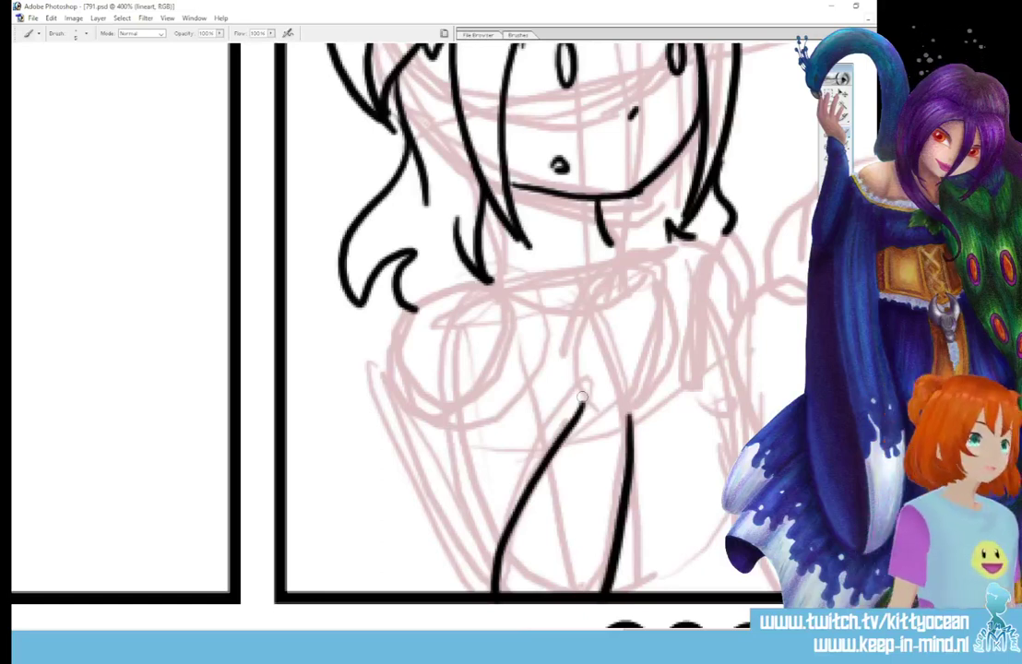
Ink a first thumb and fingers on the raised hand, and remove them, keeping only the palm's outer edge
mouse_move(631, 416)
left_mouse_down()
mouse_move(674, 360)
mouse_move(667, 351)
mouse_move(675, 361)
left_mouse_up()
mouse_move(579, 408)
left_mouse_down()
mouse_move(586, 290)
mouse_move(604, 336)
mouse_move(595, 325)
mouse_move(621, 251)
mouse_move(615, 330)
left_mouse_up()
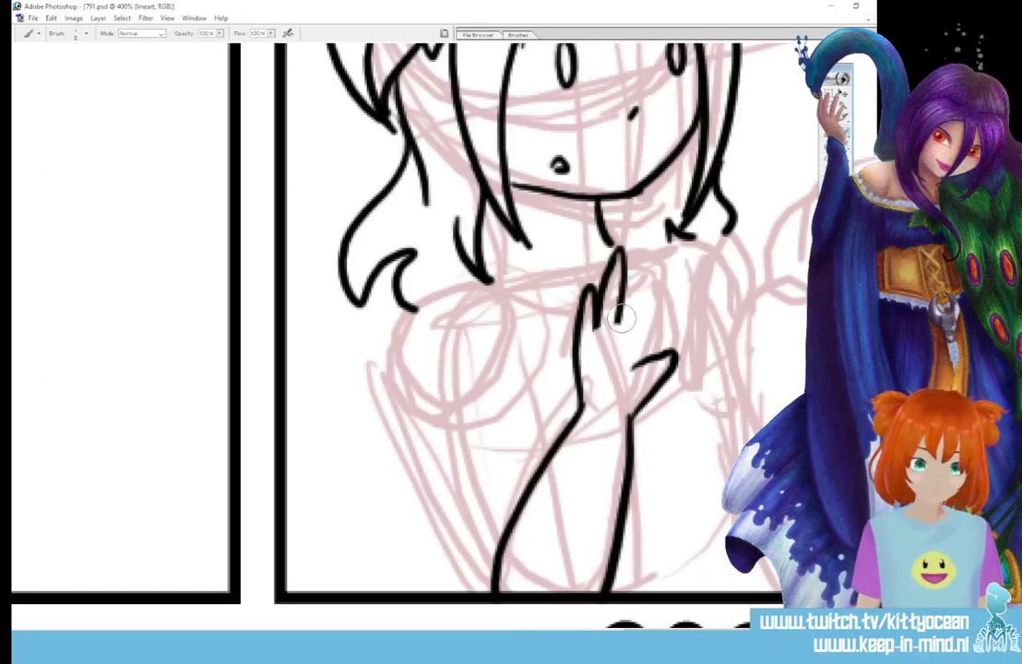
mouse_move(634, 252)
left_mouse_down()
mouse_move(576, 284)
mouse_move(621, 265)
mouse_move(571, 337)
mouse_move(634, 311)
left_mouse_up()
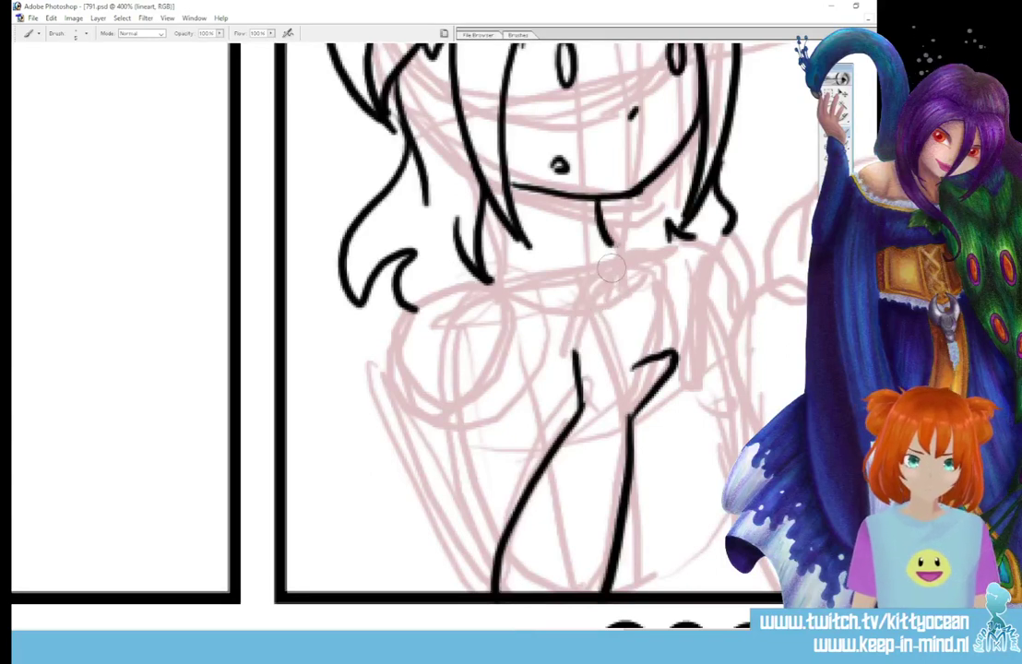
key("ctrl+alt+z")
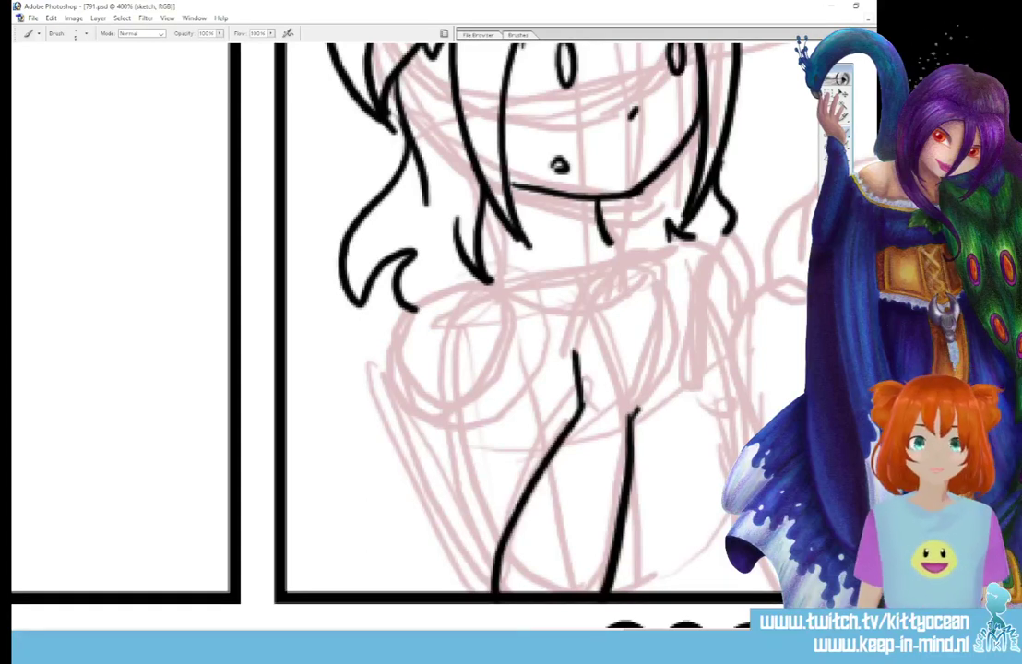
Sketch the raised hand in grey on the sketch layer, with a palm line, four spread fingers and a shaded thumb
mouse_move(582, 347)
left_mouse_down()
mouse_move(666, 348)
mouse_move(633, 416)
mouse_move(693, 355)
left_mouse_up()
mouse_move(667, 347)
left_mouse_down()
mouse_move(696, 340)
mouse_move(679, 357)
mouse_move(672, 268)
left_mouse_up()
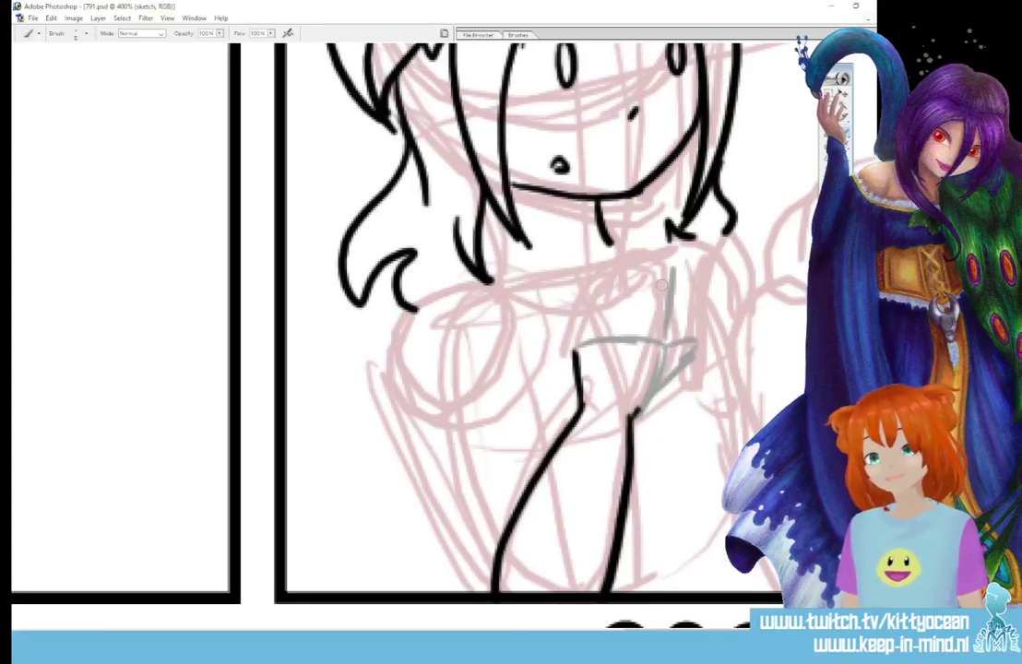
mouse_move(644, 329)
left_mouse_down()
mouse_move(664, 261)
mouse_move(640, 334)
mouse_move(632, 264)
mouse_move(643, 331)
mouse_move(604, 266)
mouse_move(618, 333)
mouse_move(576, 291)
mouse_move(596, 336)
left_mouse_up()
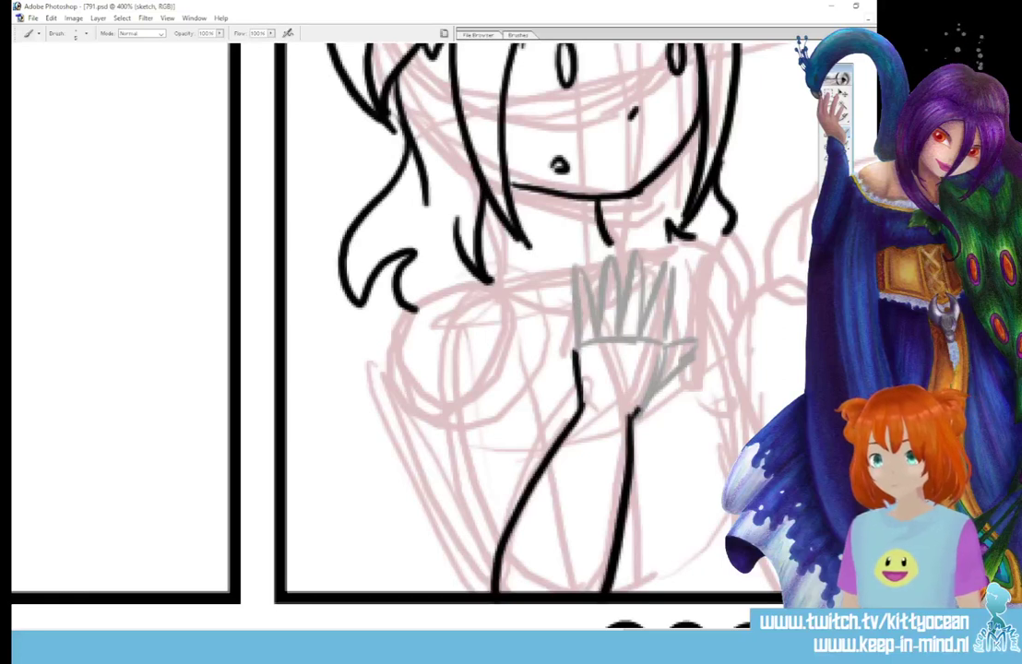
left_click_drag(578, 285, 572, 338)
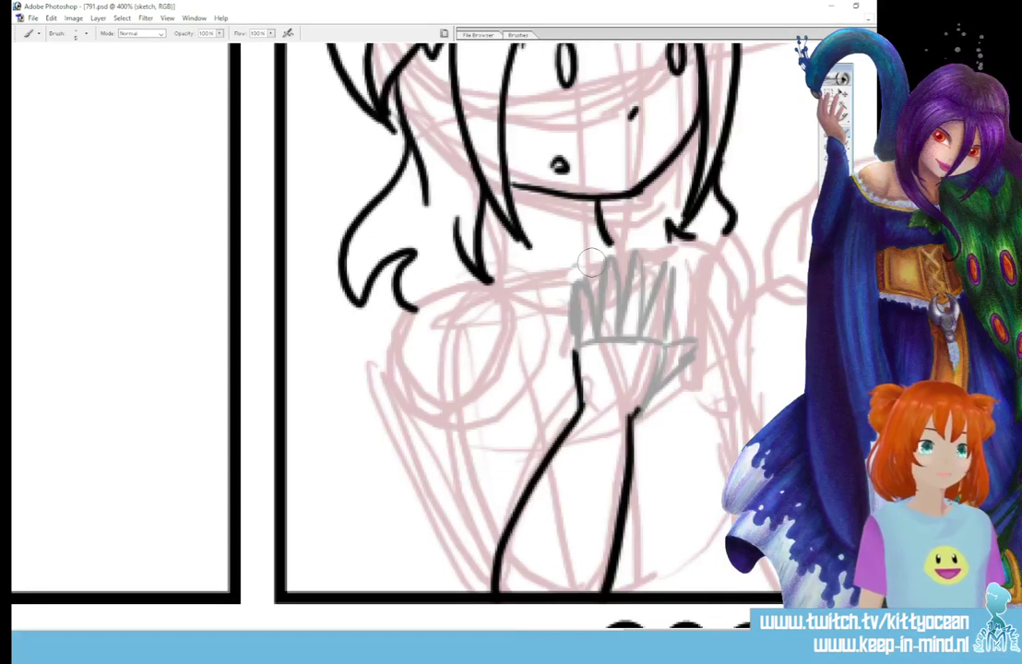
left_click_drag(626, 371, 665, 348)
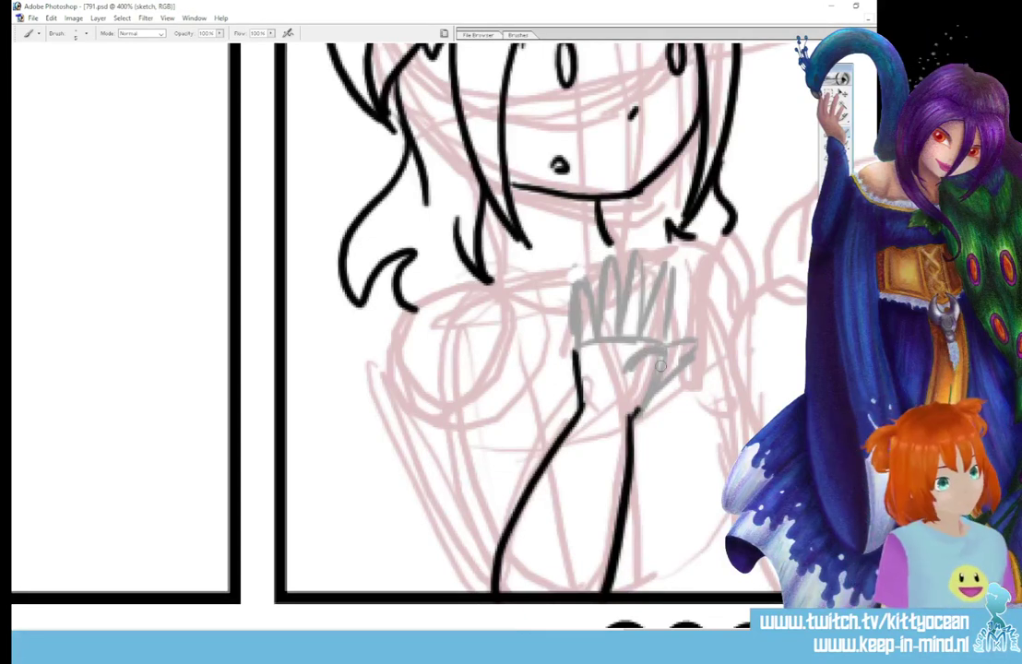
mouse_move(636, 407)
left_mouse_down()
mouse_move(676, 347)
mouse_move(676, 328)
mouse_move(684, 338)
left_mouse_up()
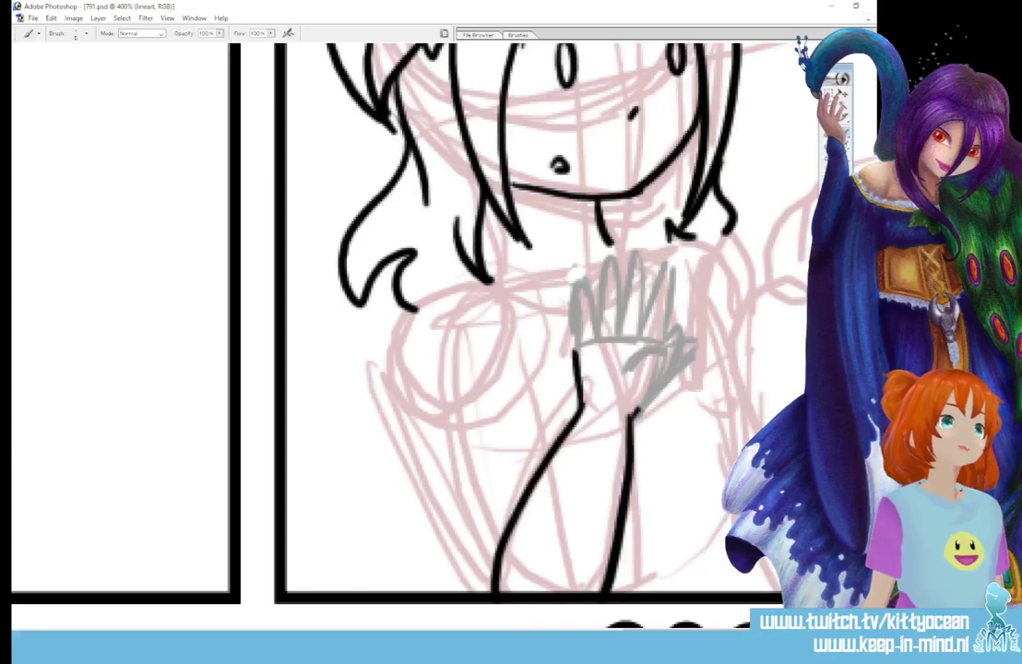
Ink the raised hand's four fingers, thumb and palm creases on the lineart layer, erasing the first thumb and redrawing it pointing more outward
mouse_move(634, 416)
left_mouse_down()
mouse_move(659, 394)
mouse_move(698, 317)
left_mouse_up()
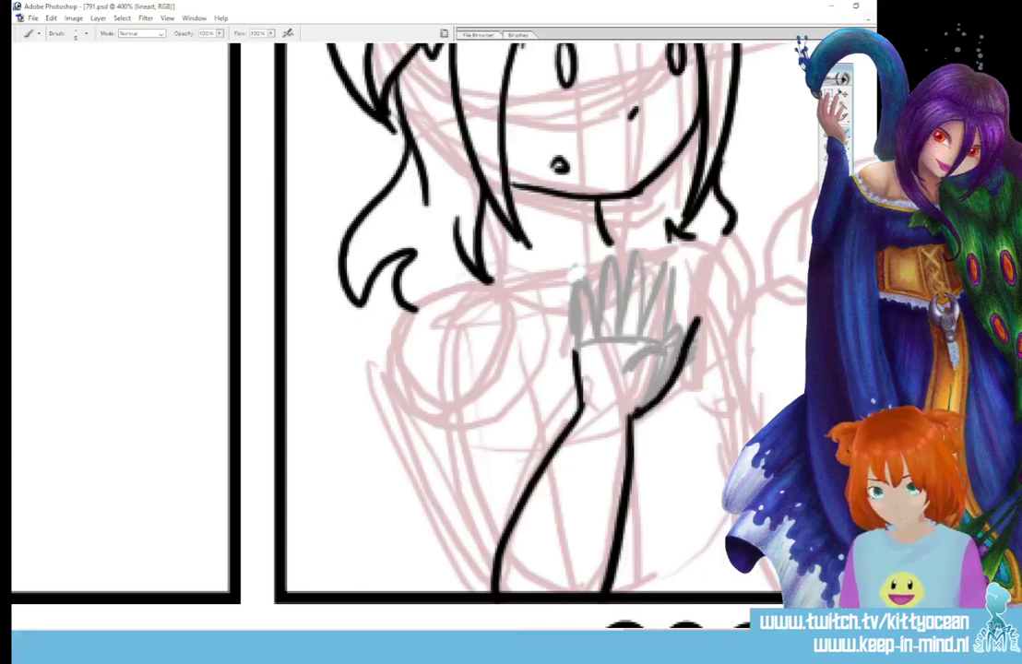
mouse_move(643, 355)
left_mouse_down()
mouse_move(693, 314)
mouse_move(697, 321)
mouse_move(680, 255)
left_mouse_up()
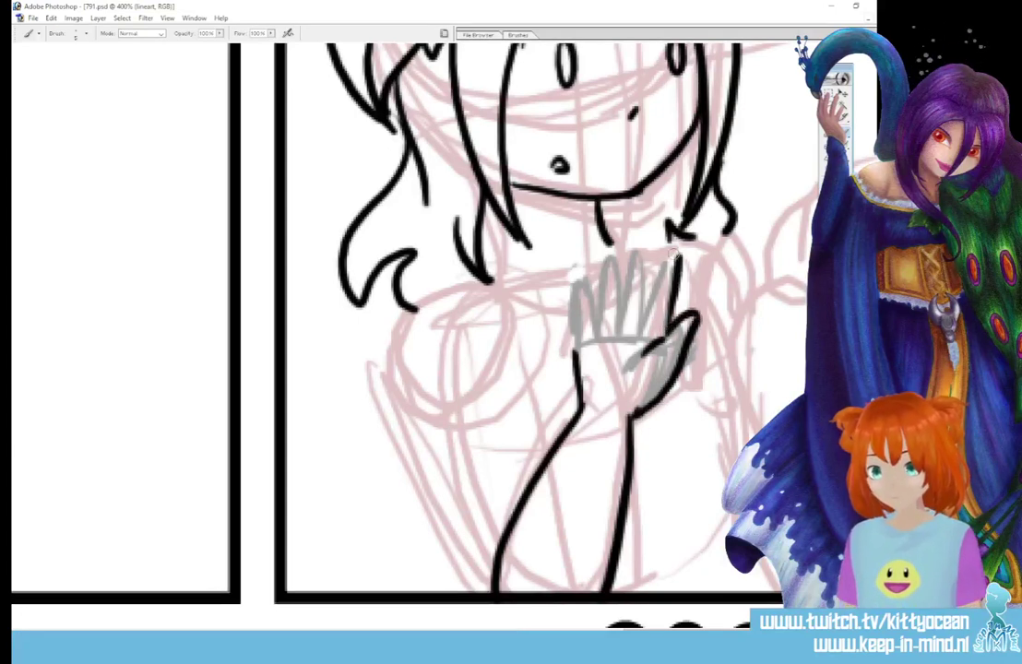
mouse_move(638, 329)
left_mouse_down()
mouse_move(661, 261)
mouse_move(624, 292)
mouse_move(629, 244)
mouse_move(639, 241)
mouse_move(639, 316)
mouse_move(643, 286)
mouse_move(604, 328)
mouse_move(604, 272)
mouse_move(619, 296)
left_mouse_up()
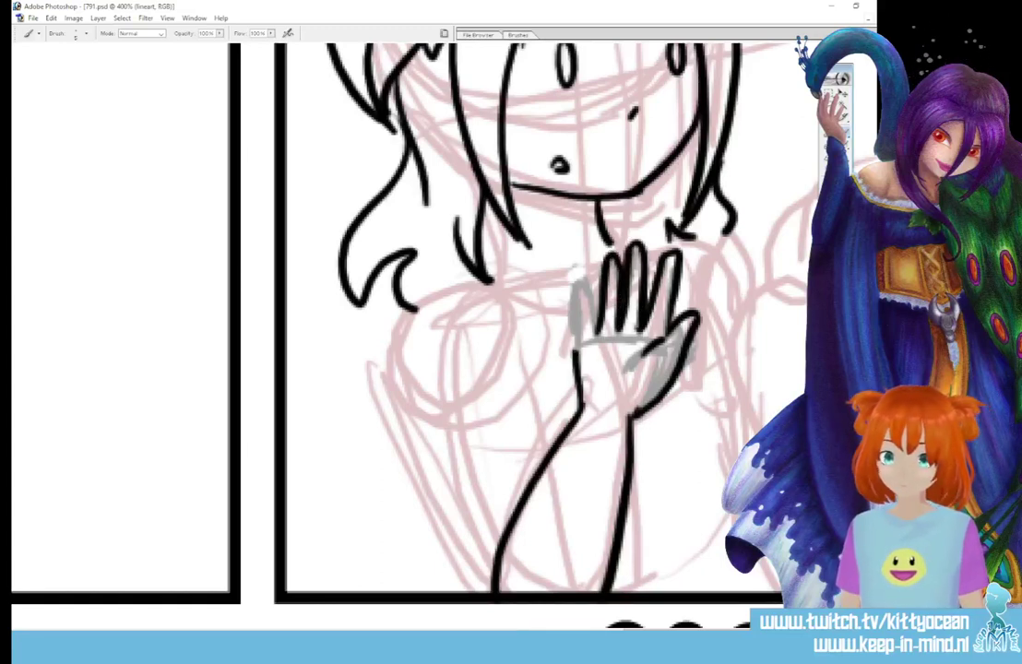
mouse_move(579, 339)
left_mouse_down()
mouse_move(578, 287)
mouse_move(595, 328)
left_mouse_up()
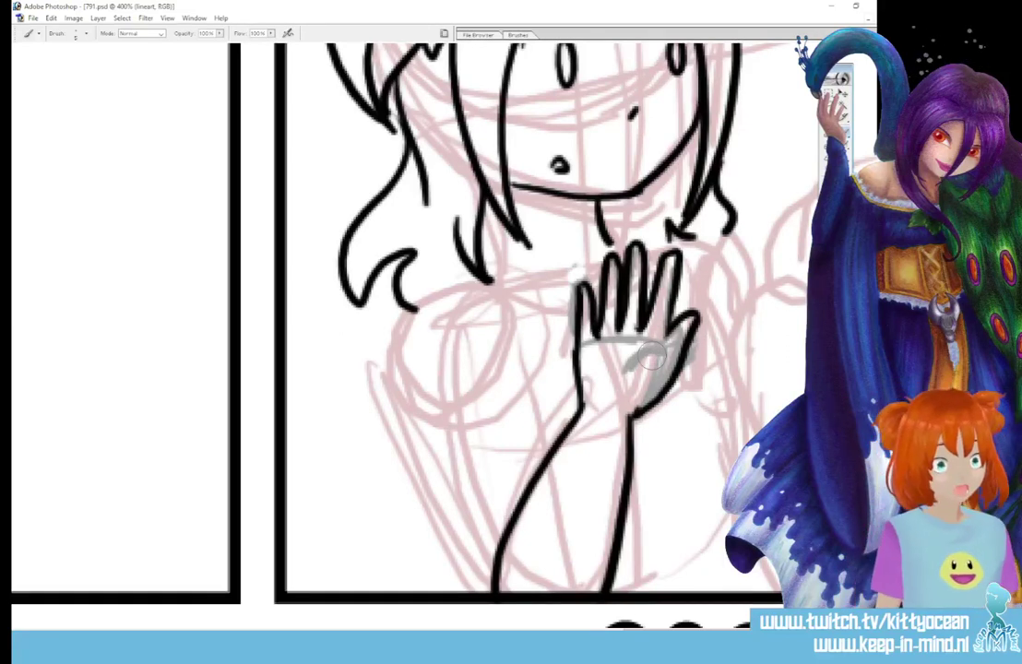
mouse_move(650, 357)
left_mouse_down()
mouse_move(673, 290)
mouse_move(669, 333)
mouse_move(688, 310)
mouse_move(693, 355)
left_mouse_up()
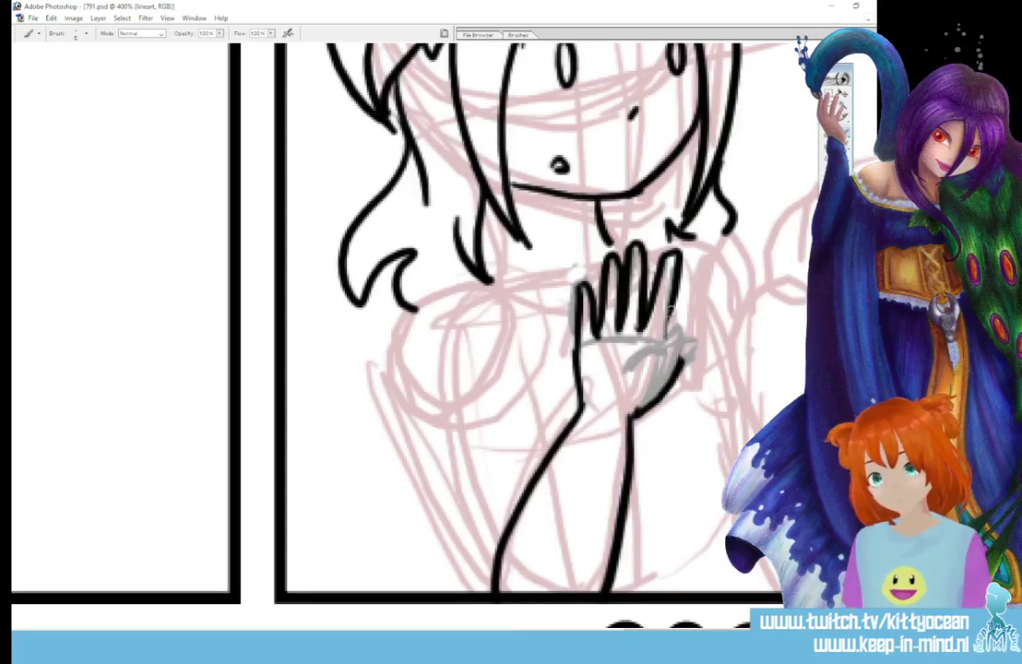
mouse_move(672, 311)
left_mouse_down()
mouse_move(699, 337)
mouse_move(687, 367)
mouse_move(677, 359)
mouse_move(661, 402)
left_mouse_up()
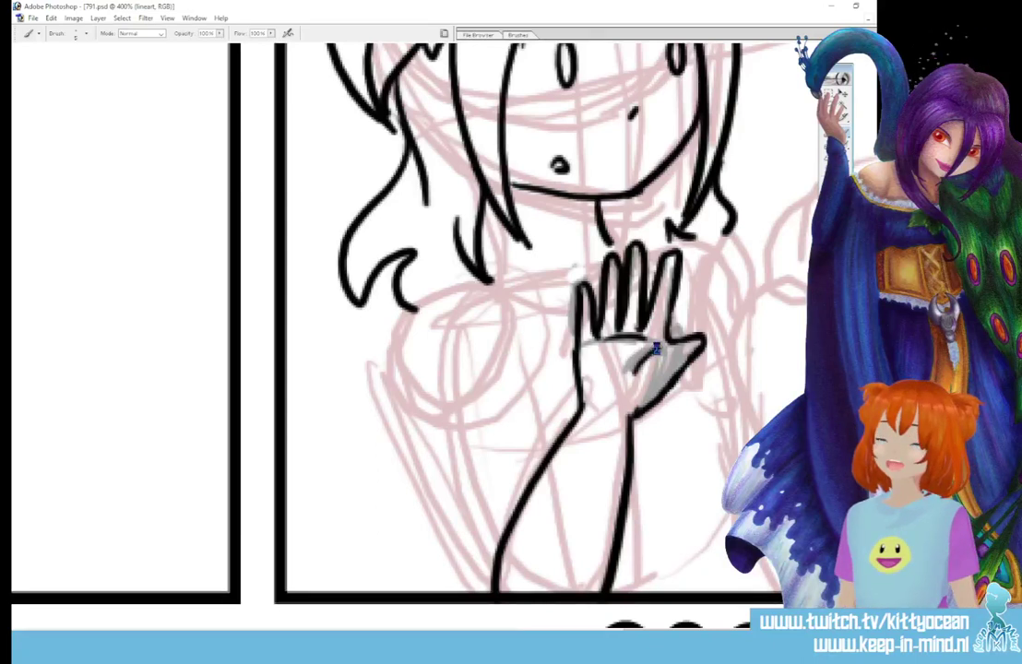
Ink the girl's shoulder and short sleeve, with its hem, seam and fold marks, and the upper arm below it
mouse_move(489, 280)
left_mouse_down()
mouse_move(440, 293)
mouse_move(386, 359)
mouse_move(372, 459)
mouse_move(396, 478)
mouse_move(520, 476)
left_mouse_up()
left_click_drag(490, 312, 541, 456)
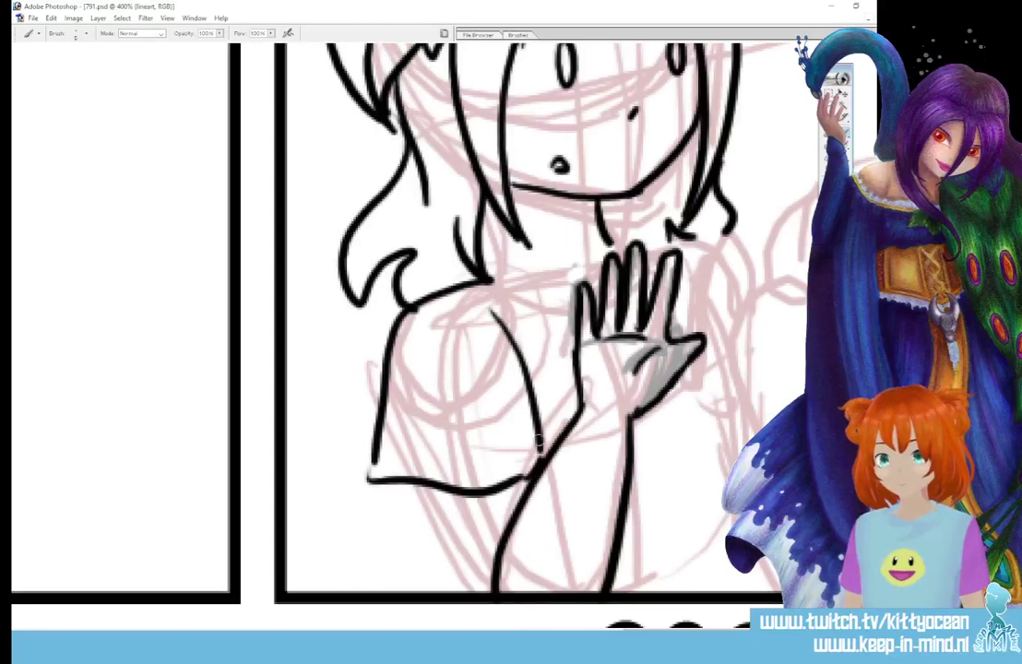
left_click_drag(434, 298, 479, 315)
left_click_drag(527, 473, 540, 445)
left_click_drag(375, 459, 368, 485)
left_click_drag(444, 456, 478, 463)
left_click_drag(368, 483, 418, 489)
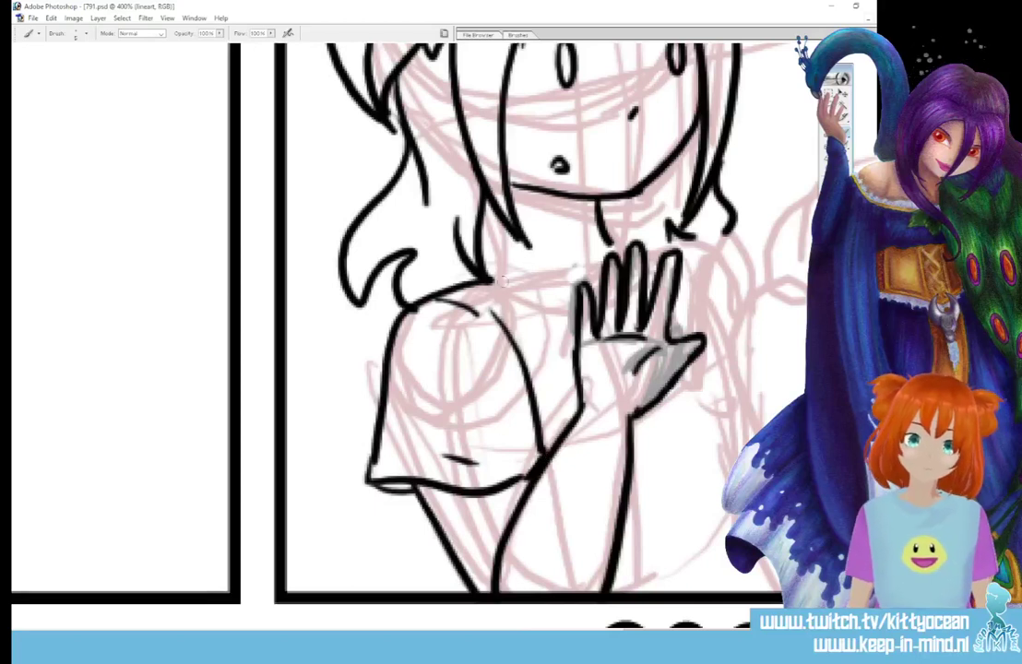
Ink the girl's curved shirt neckline and collarbone, and join up the neck and shoulder lines
left_click_drag(492, 280, 575, 321)
mouse_move(499, 218)
left_mouse_down()
mouse_move(490, 279)
mouse_move(552, 294)
left_mouse_up()
left_click_drag(599, 237, 599, 273)
left_click_drag(495, 214, 497, 251)
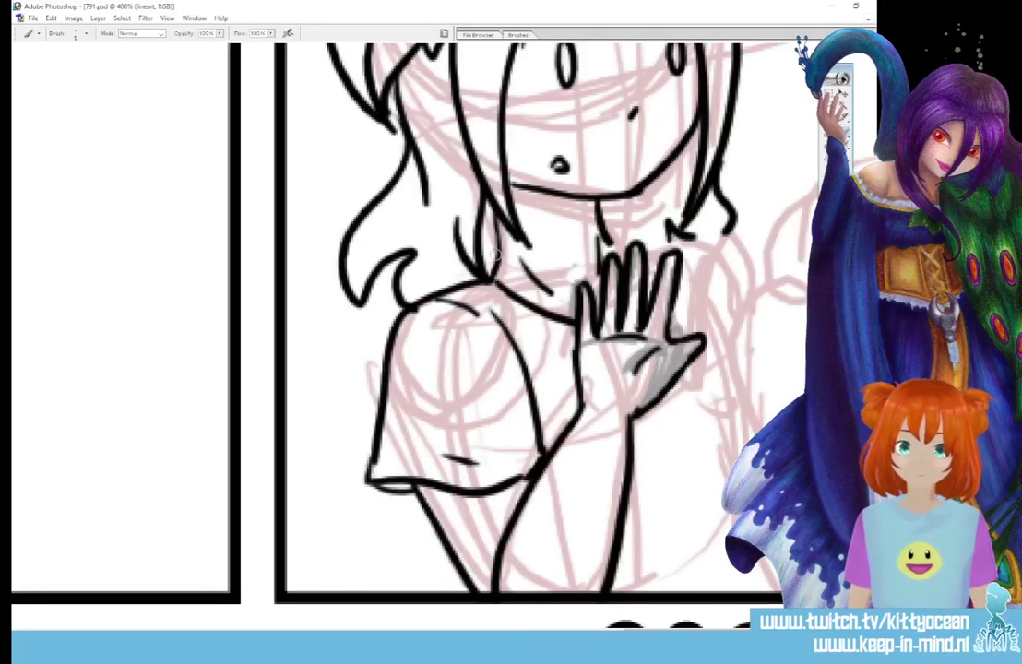
left_click_drag(605, 235, 614, 250)
left_click_drag(470, 283, 509, 335)
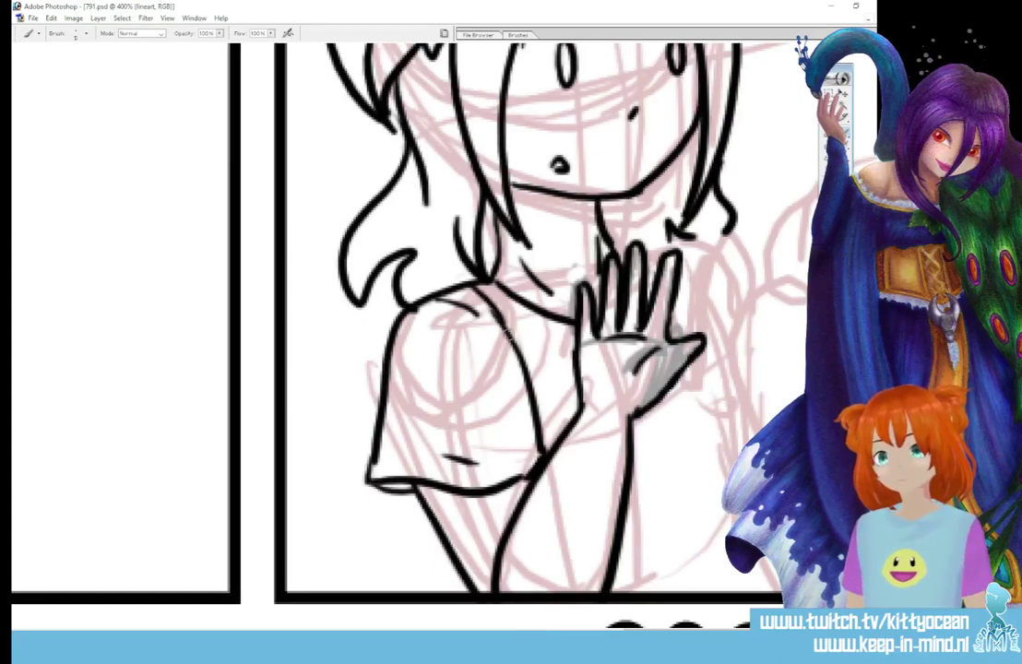
Ink the pony's curly front mane, from the rounded forelock down its scalloped edge to the panel's lower border
left_click_drag(603, 635, 728, 634)
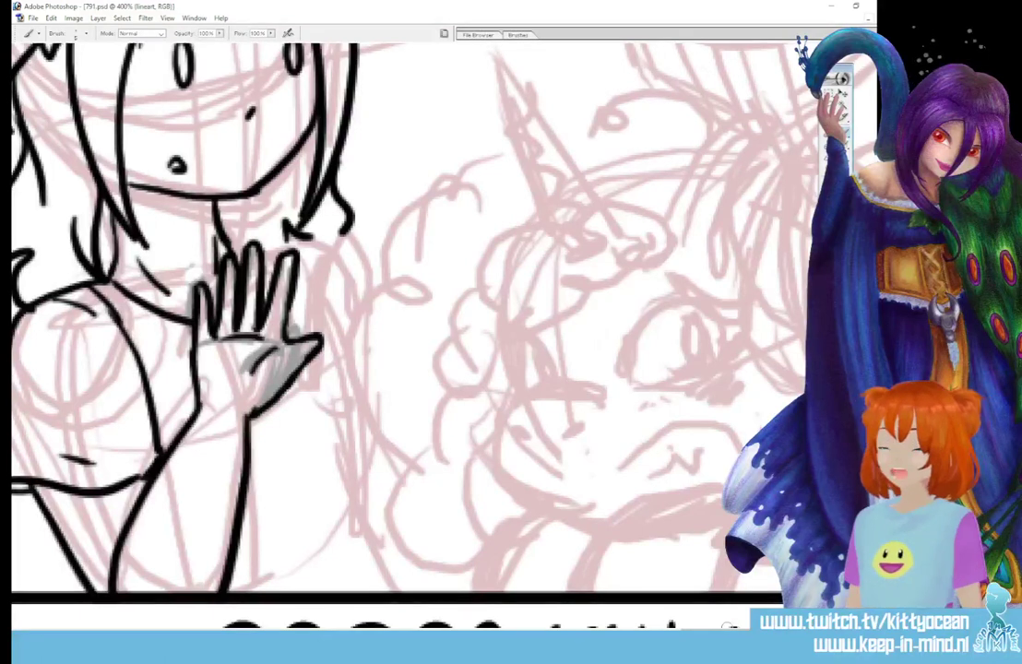
scroll(397, 313, "right", 8)
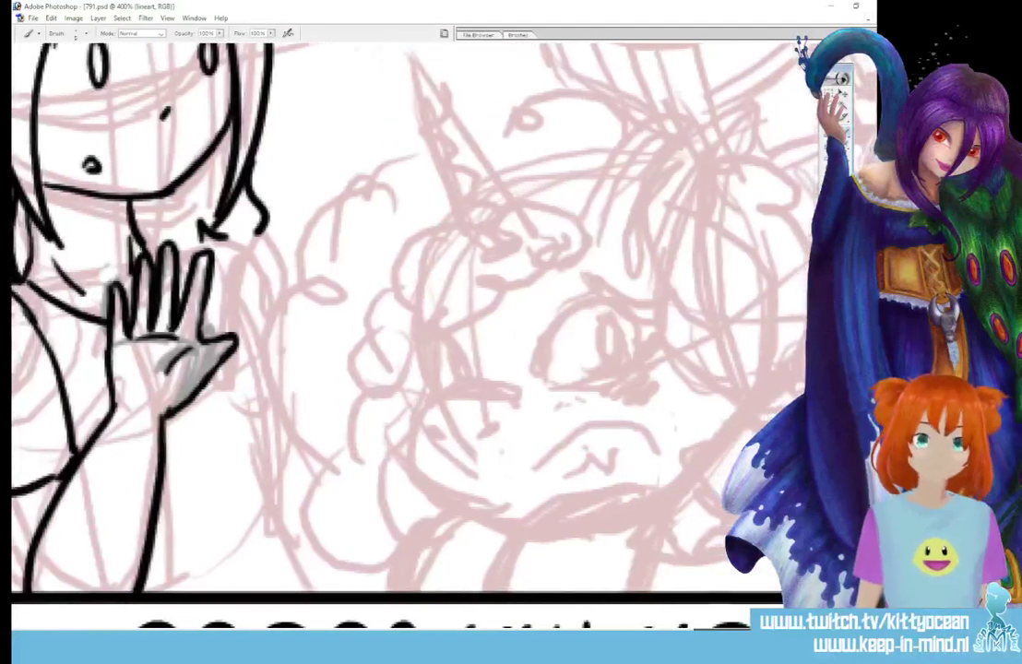
scroll(397, 314, "left", 7)
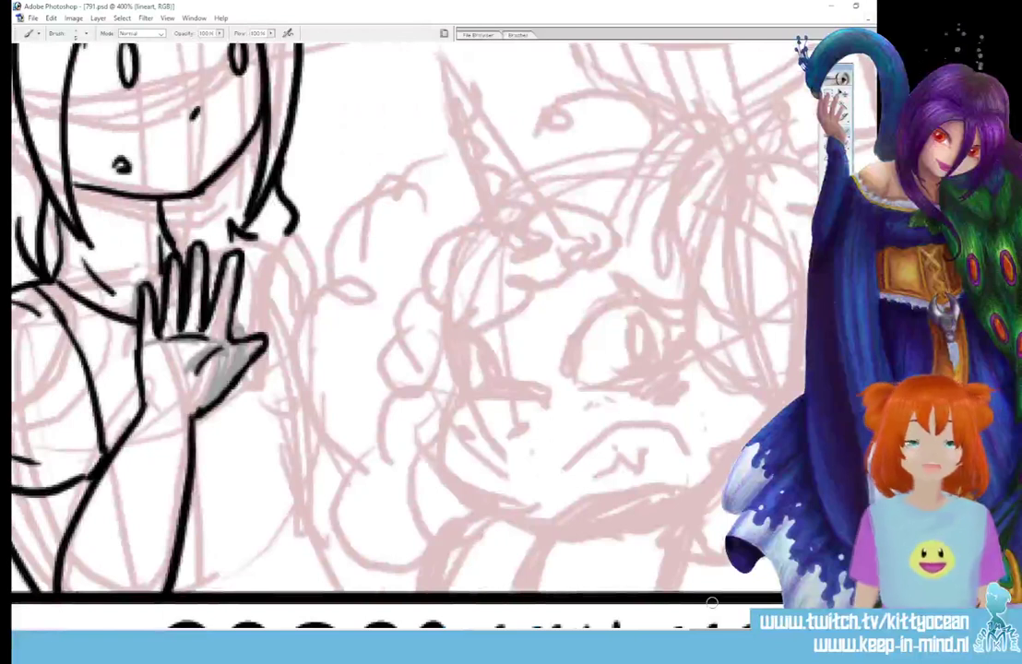
mouse_move(554, 235)
left_mouse_down()
mouse_move(430, 223)
mouse_move(427, 280)
mouse_move(368, 353)
mouse_move(377, 469)
mouse_move(383, 589)
left_mouse_up()
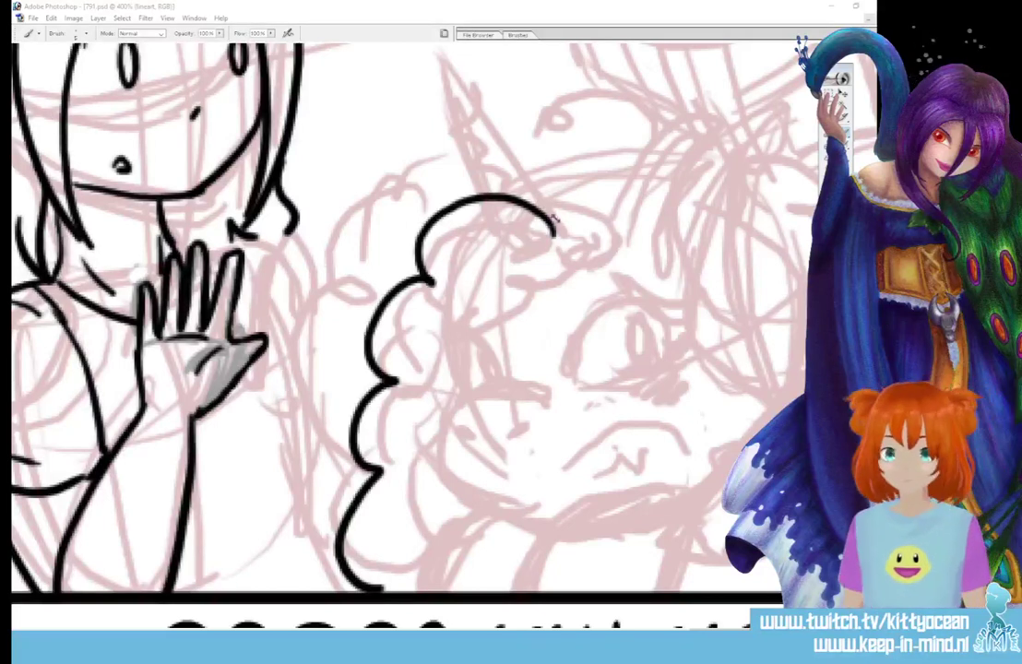
mouse_move(551, 232)
left_mouse_down()
mouse_move(632, 246)
mouse_move(612, 262)
mouse_move(515, 290)
mouse_move(447, 355)
mouse_move(419, 426)
left_mouse_up()
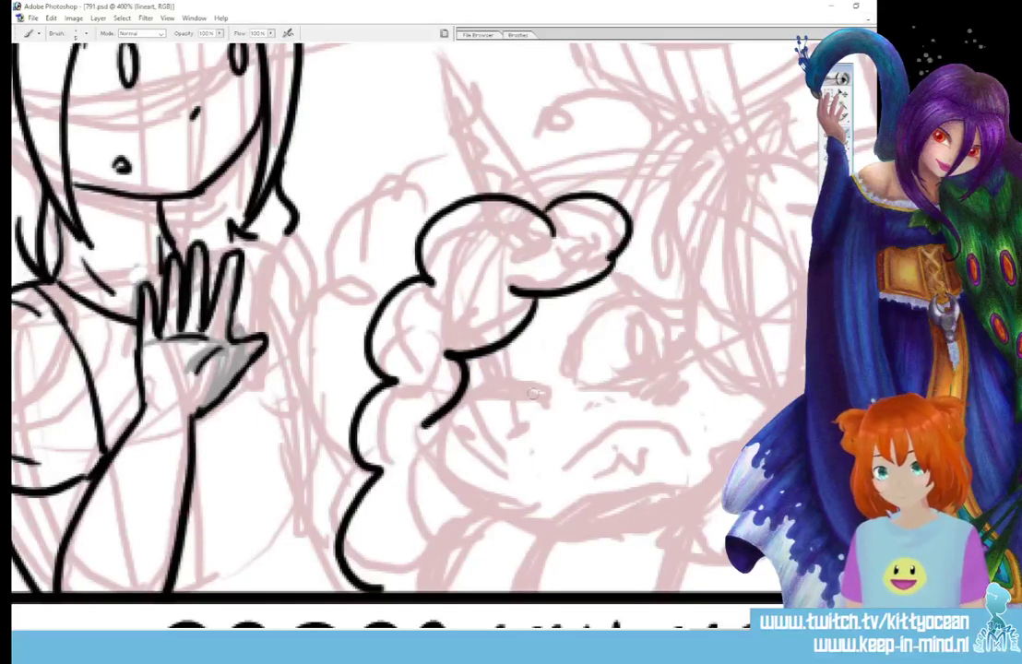
Ink the pony's muzzle outline and raised foreleg, clean up the overlap, and add the neck line behind it
mouse_move(547, 399)
left_mouse_down()
mouse_move(509, 383)
mouse_move(450, 412)
mouse_move(456, 477)
mouse_move(518, 521)
mouse_move(578, 536)
mouse_move(630, 532)
mouse_move(695, 487)
mouse_move(698, 498)
mouse_move(548, 536)
mouse_move(531, 593)
left_mouse_up()
left_click_drag(690, 494, 665, 609)
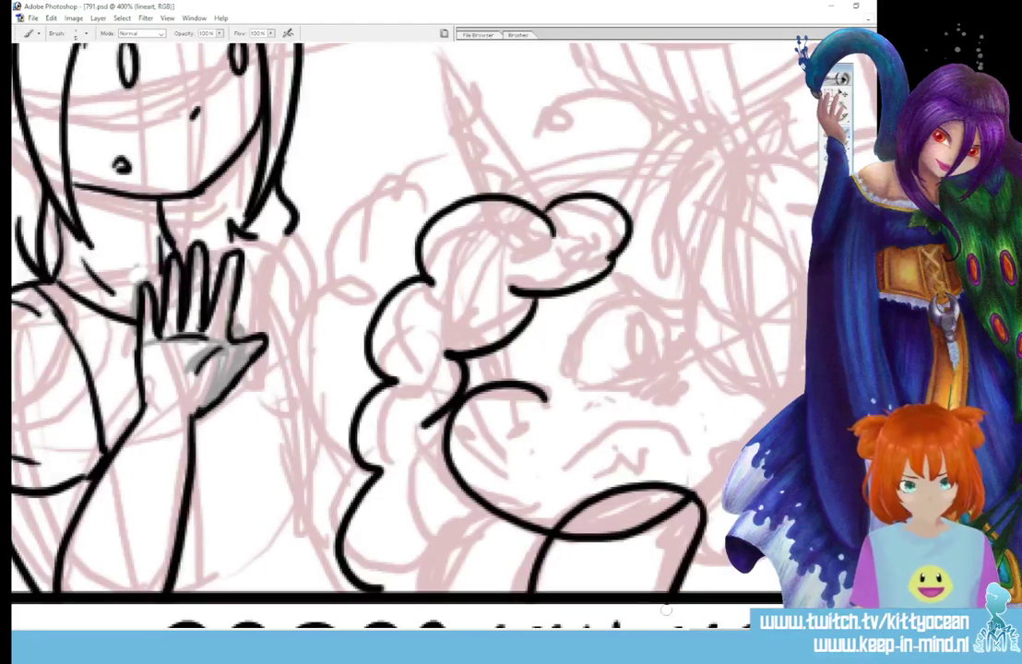
mouse_move(586, 546)
left_mouse_down()
mouse_move(621, 527)
mouse_move(615, 541)
mouse_move(680, 509)
left_mouse_up()
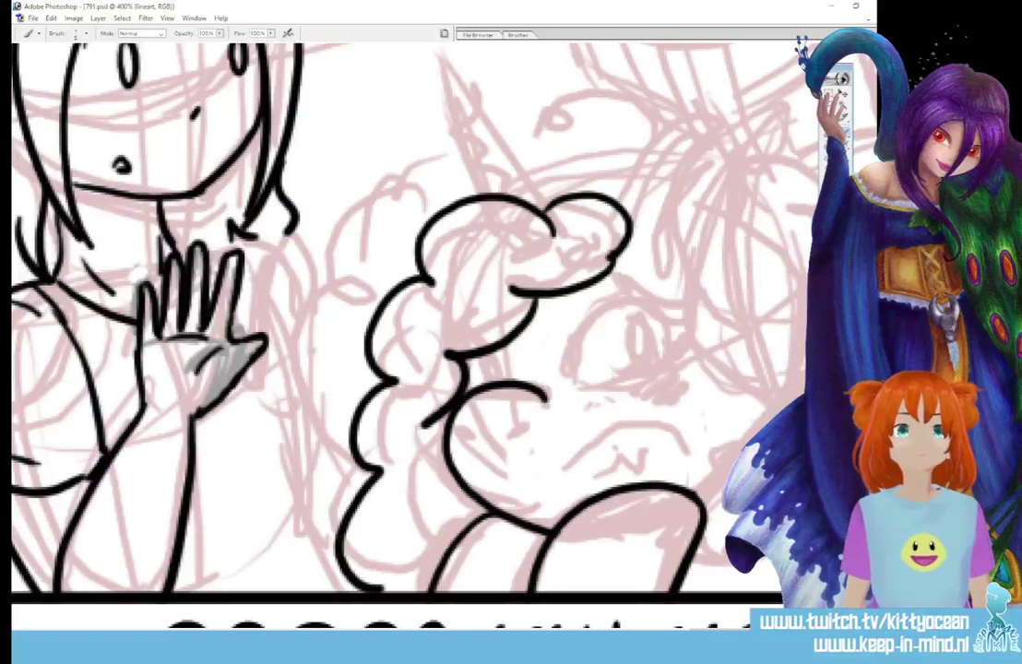
Ink the pony's two nostrils and its frowning mouth with a jagged inner line
mouse_move(460, 427)
left_mouse_down()
mouse_move(474, 433)
mouse_move(526, 413)
left_mouse_up()
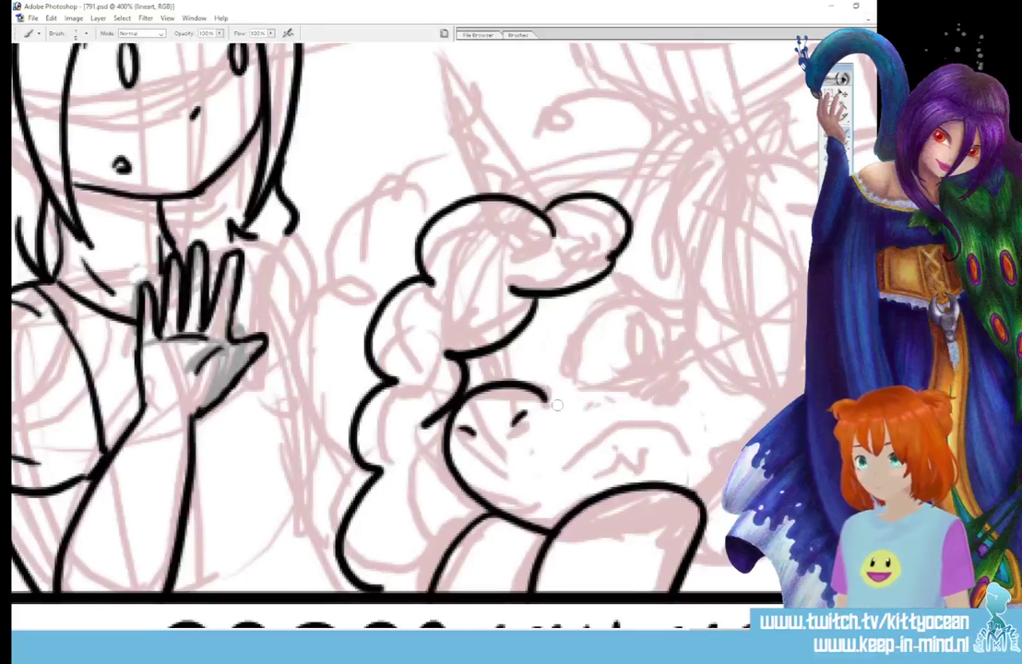
mouse_move(552, 476)
left_mouse_down()
mouse_move(565, 459)
mouse_move(698, 458)
left_mouse_up()
left_click_drag(583, 478, 666, 442)
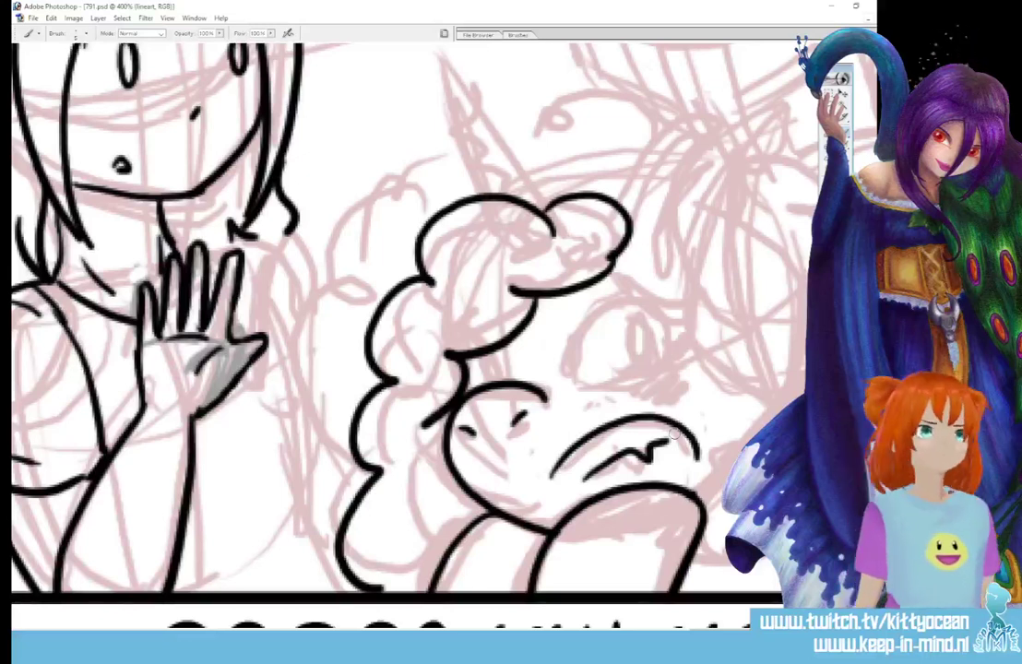
Ink both of the pony's eyes with oval pupils, lashes and lines under the near eye, plus a worried eyebrow
mouse_move(560, 380)
left_mouse_down()
mouse_move(587, 320)
mouse_move(634, 297)
mouse_move(710, 337)
left_mouse_up()
mouse_move(580, 384)
left_mouse_down()
mouse_move(608, 384)
mouse_move(688, 355)
left_mouse_up()
mouse_move(646, 315)
left_mouse_down()
mouse_move(650, 358)
mouse_move(646, 315)
left_mouse_up()
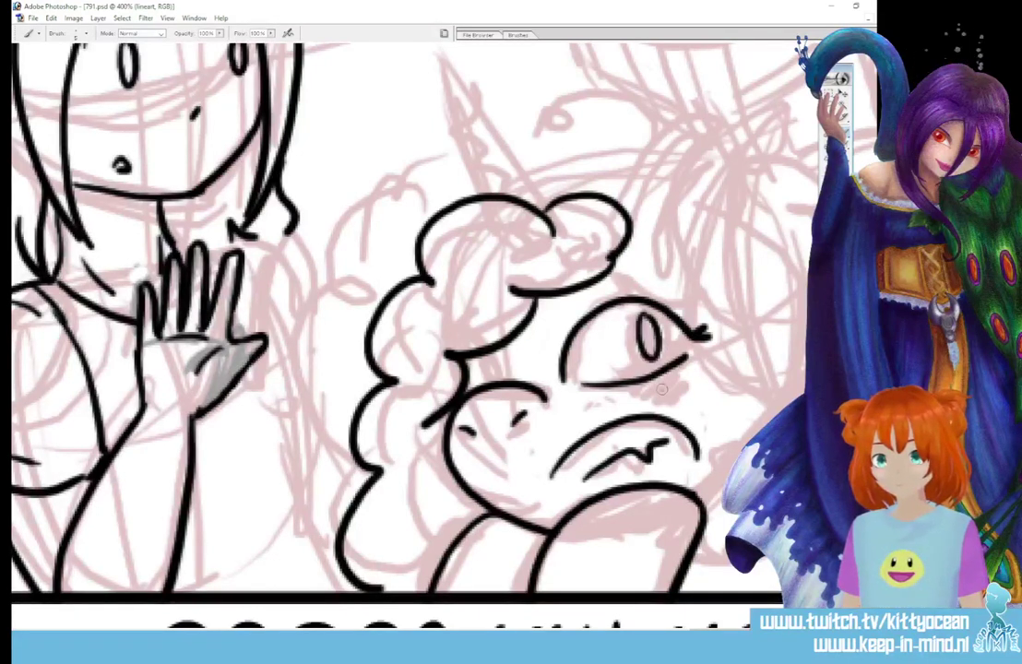
left_click_drag(667, 386, 687, 372)
left_click_drag(681, 391, 701, 374)
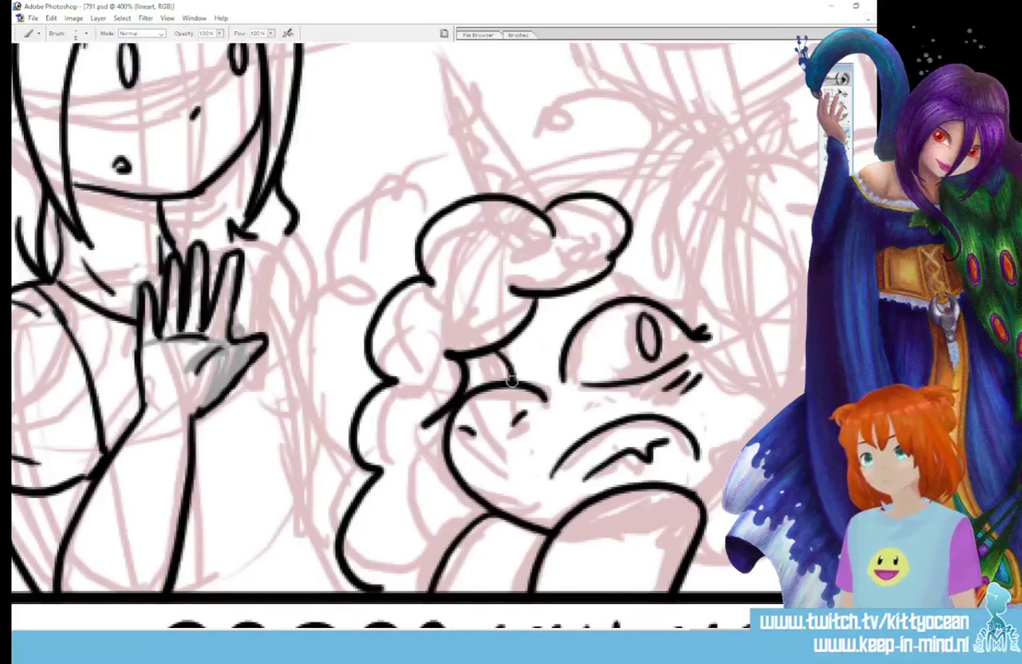
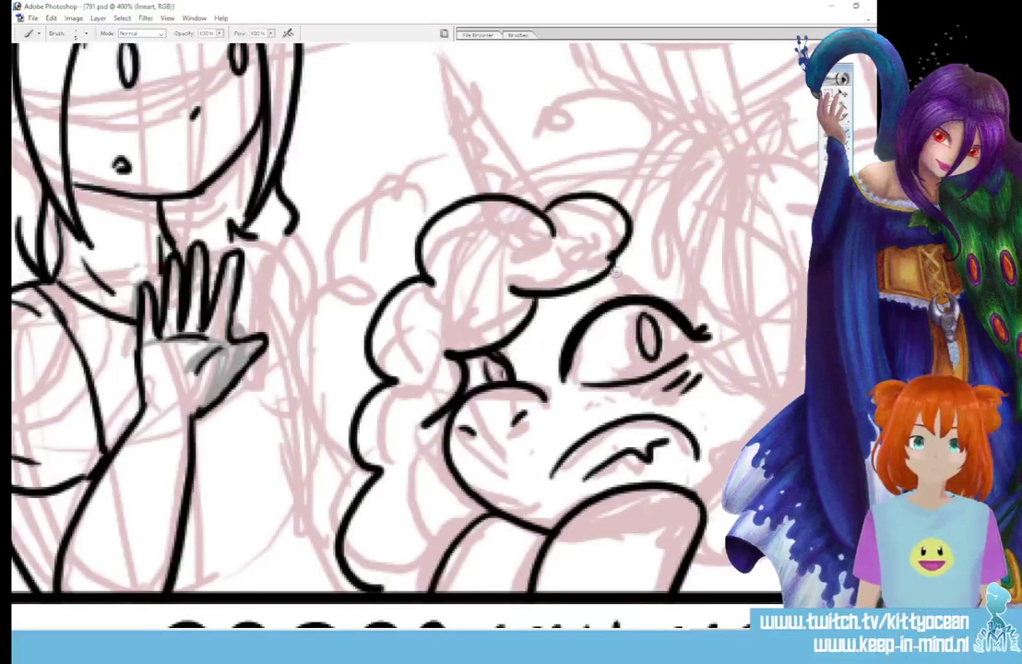
left_click_drag(616, 275, 703, 301)
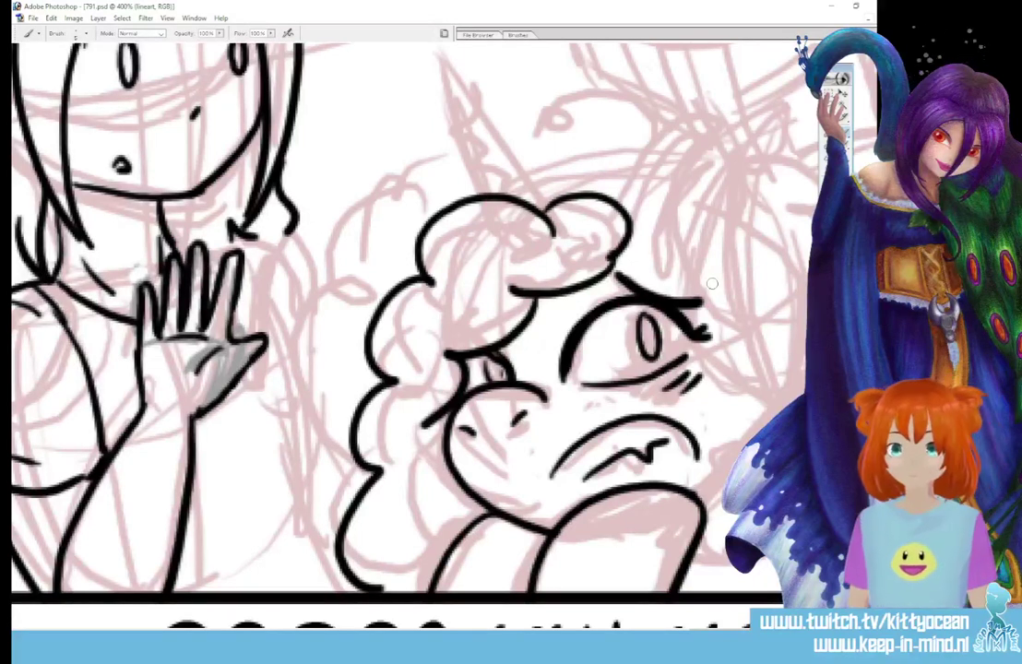
Ink the pony's ear folded backward beside the forelock, undoing the first stroke and redrawing both edges
scroll(415, 334, "up", 2)
mouse_move(622, 327)
left_mouse_down()
mouse_move(644, 295)
mouse_move(772, 257)
left_mouse_up()
key("ctrl+z")
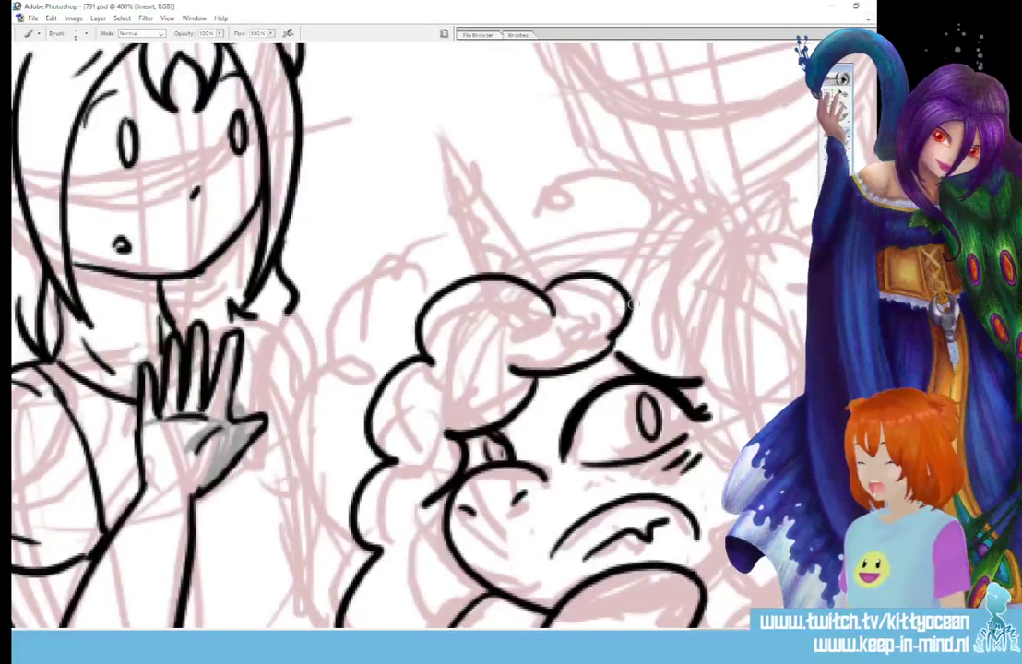
left_click_drag(636, 288, 800, 289)
mouse_move(646, 352)
left_mouse_down()
mouse_move(756, 349)
mouse_move(800, 293)
left_mouse_up()
Ink the mane curls hanging below the pony's ear and the scalloped mane outline over the back of its head
mouse_move(789, 357)
left_mouse_down()
mouse_move(770, 378)
mouse_move(727, 392)
mouse_move(747, 436)
left_mouse_up()
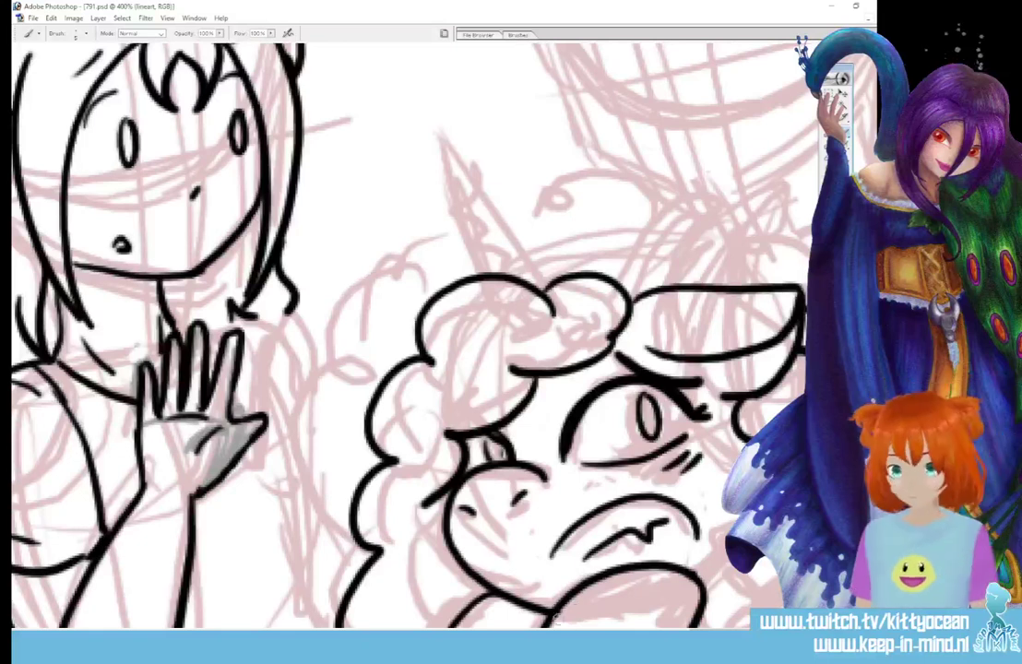
scroll(415, 335, "right", 5)
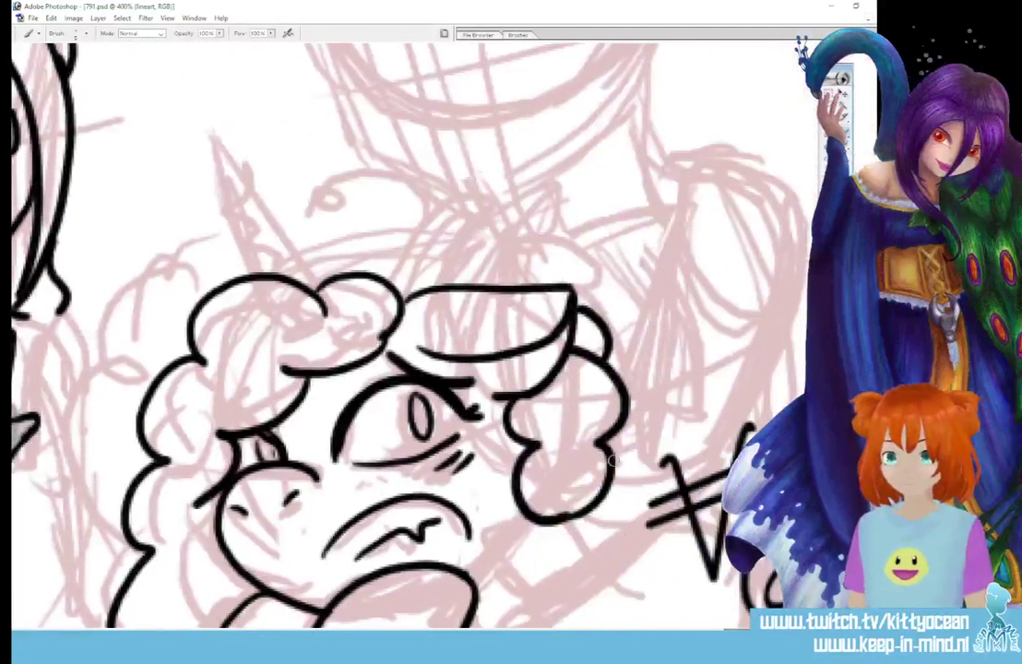
mouse_move(641, 461)
left_mouse_down()
mouse_move(631, 426)
mouse_move(632, 362)
mouse_move(611, 265)
mouse_move(488, 212)
mouse_move(346, 215)
mouse_move(300, 243)
left_mouse_up()
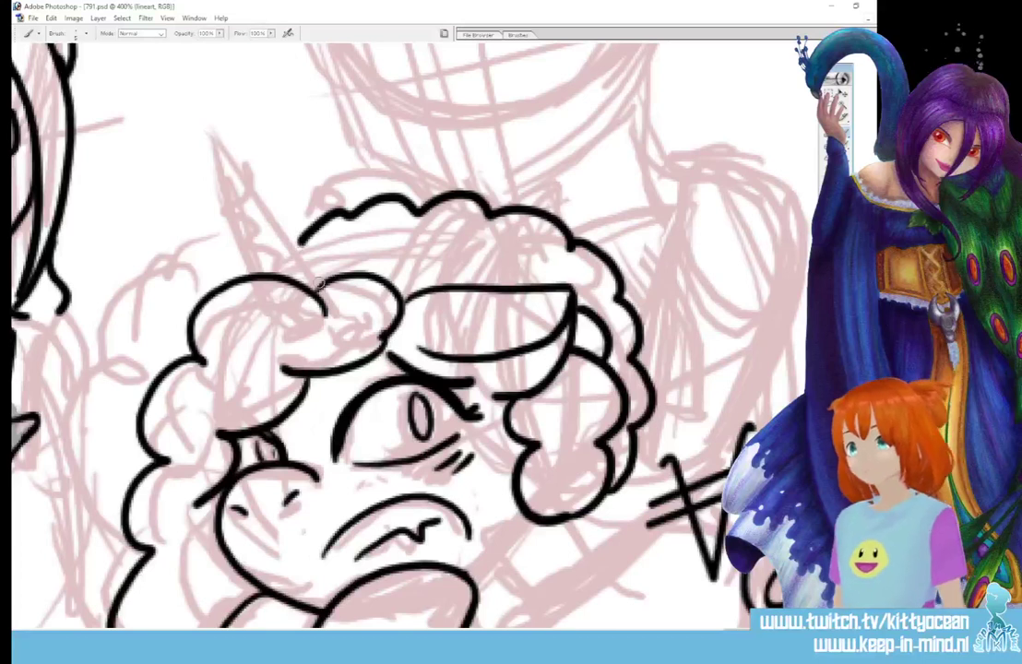
Ink the pony's pointed horn rising from the forelock, with wavy and curved markings, undoing and redrawing the first wavy one
left_click_drag(318, 284, 208, 126)
mouse_move(244, 267)
left_mouse_down()
mouse_move(211, 129)
mouse_move(227, 136)
left_mouse_up()
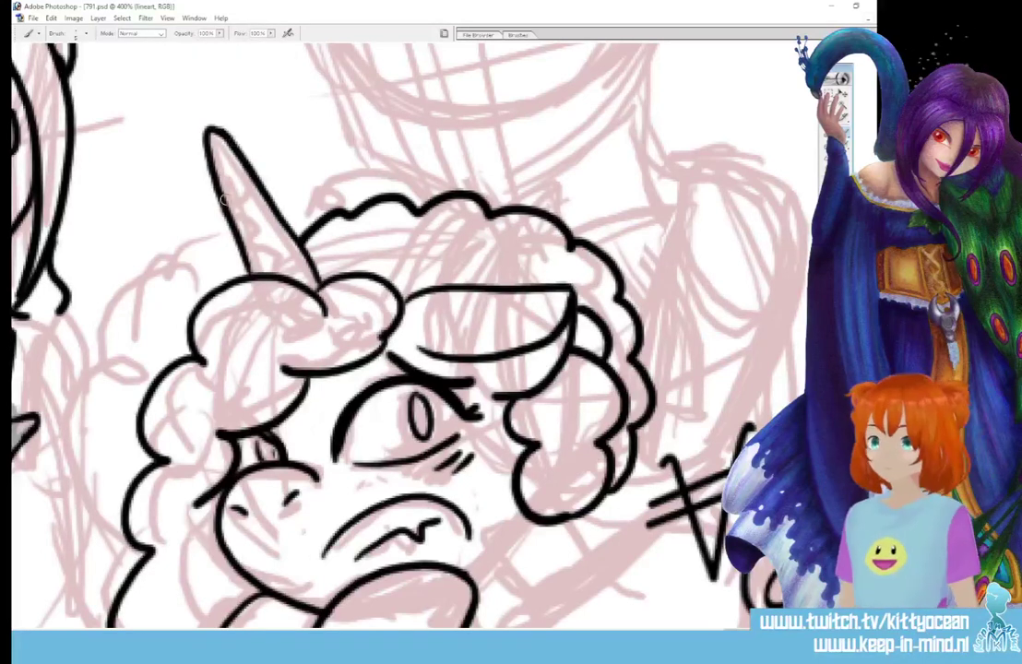
left_click_drag(222, 199, 242, 248)
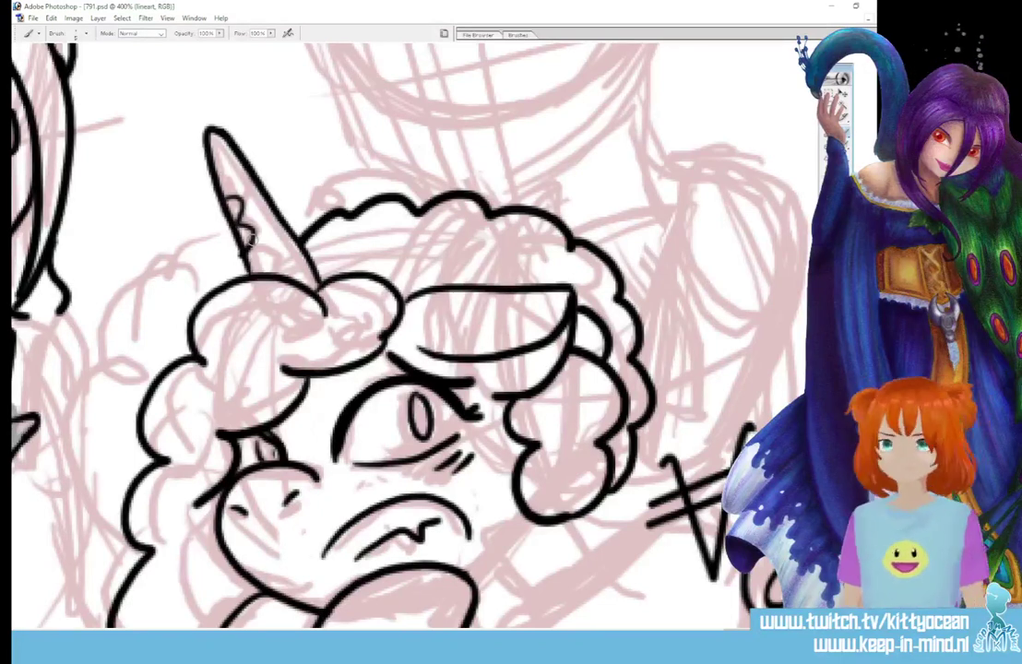
key("ctrl+z")
mouse_move(225, 195)
left_mouse_down()
mouse_move(247, 220)
mouse_move(243, 238)
left_mouse_up()
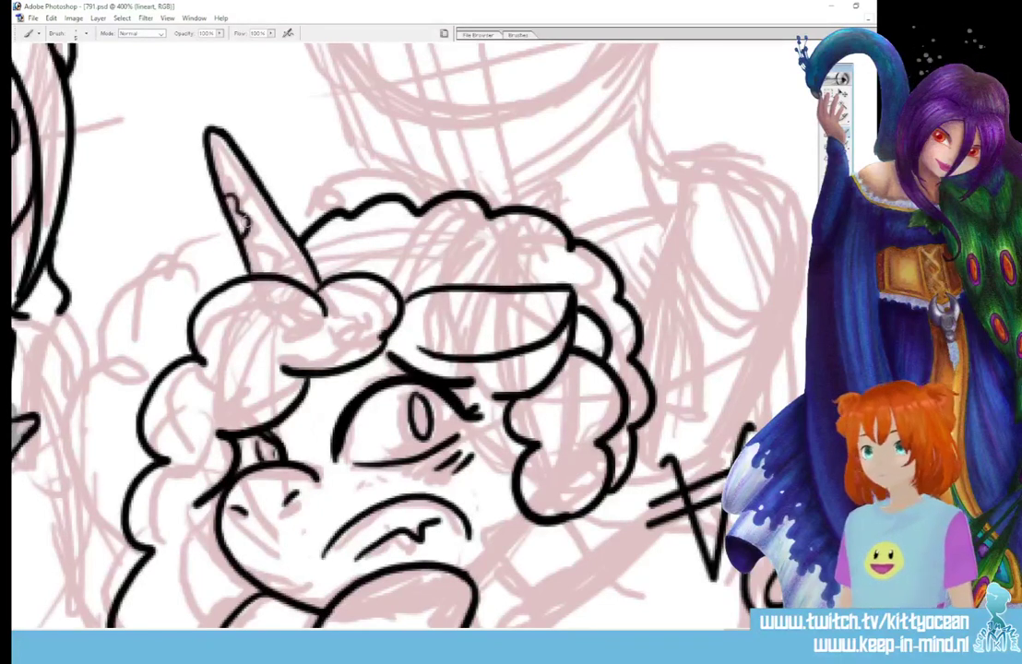
mouse_move(213, 159)
left_mouse_down()
mouse_move(254, 174)
mouse_move(256, 242)
left_mouse_up()
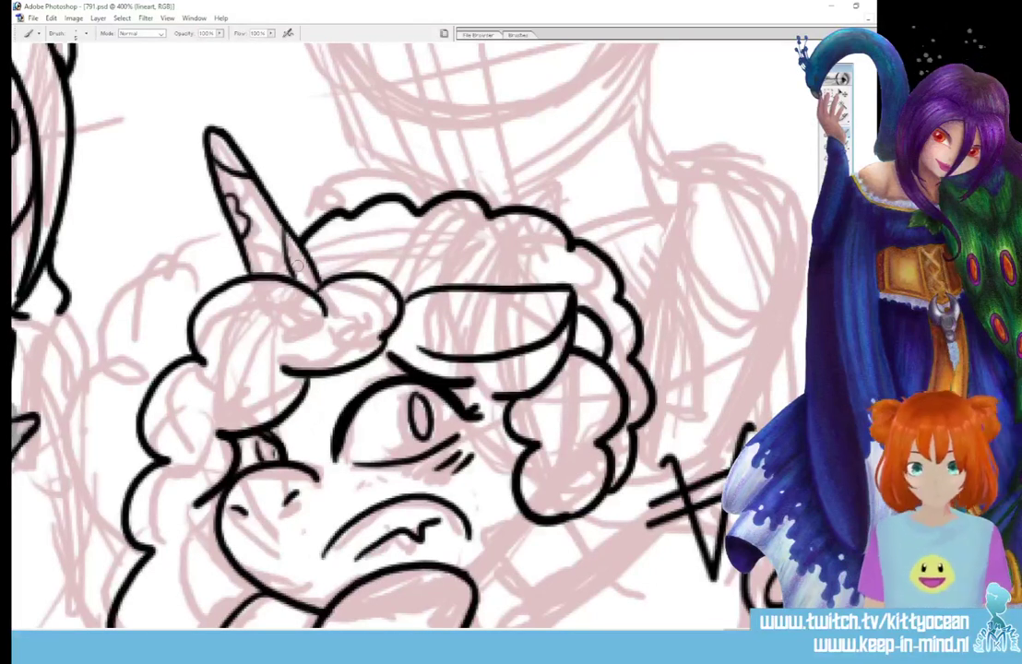
Ink the outer scalloped edge of the pony's mane from the horn's base down toward the girl
scroll(406, 332, "down", 2)
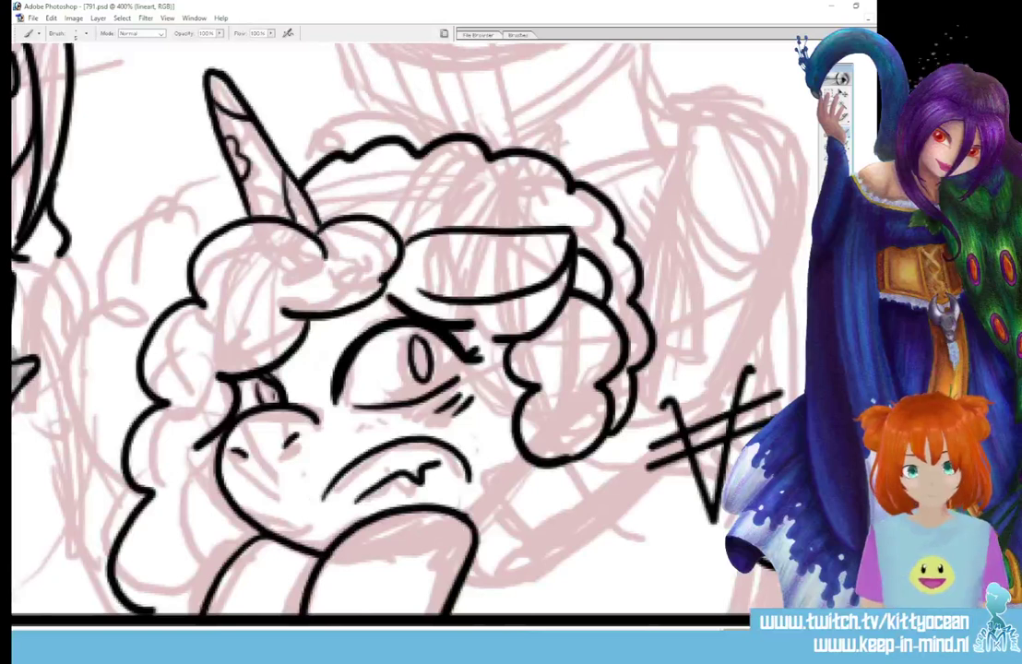
scroll(405, 332, "left", 8)
scroll(406, 332, "right", 2)
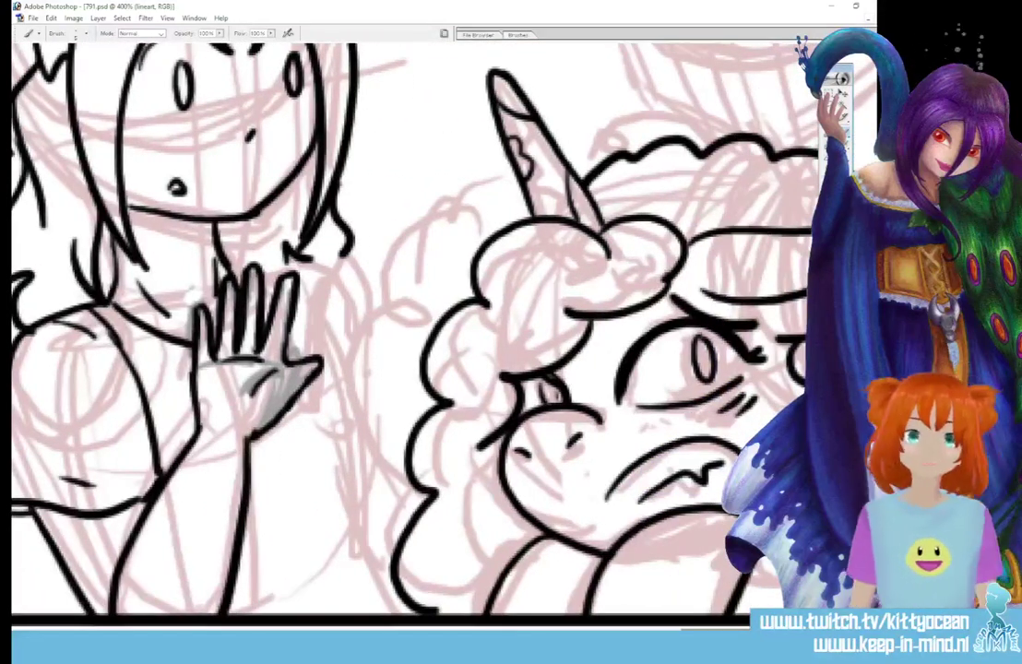
mouse_move(442, 175)
left_mouse_down()
mouse_move(445, 240)
mouse_move(403, 318)
mouse_move(363, 361)
mouse_move(371, 532)
mouse_move(341, 544)
left_mouse_up()
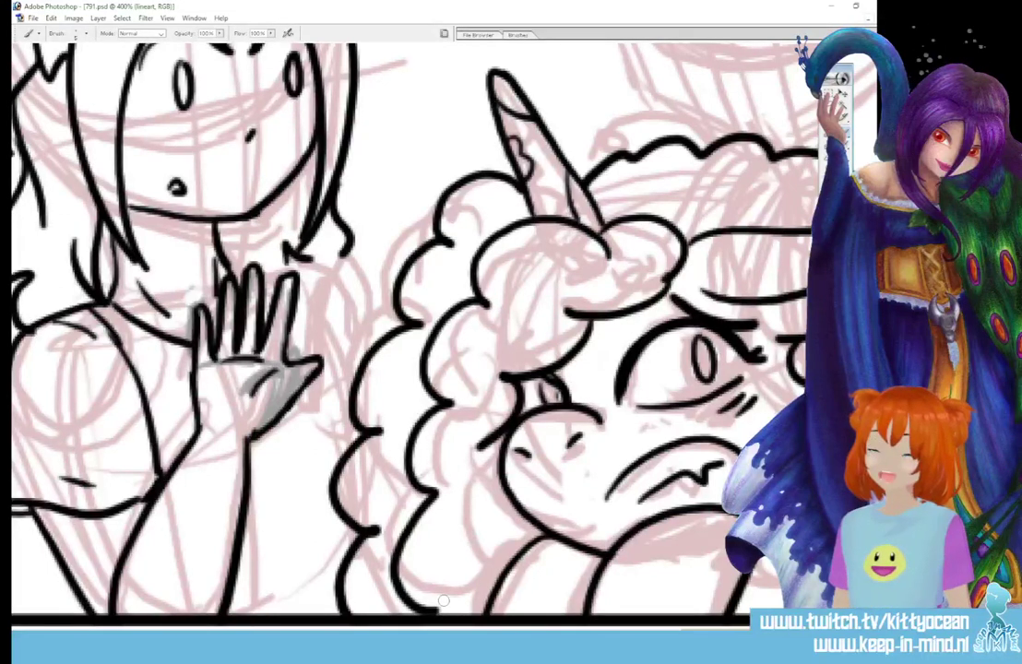
Ink the girl's other hand beside the pony's mane, the shirt's side and hem, and a round face emblem with dash eyes
mouse_move(354, 413)
left_mouse_down()
mouse_move(321, 368)
mouse_move(344, 363)
mouse_move(335, 276)
mouse_move(367, 332)
mouse_move(367, 275)
mouse_move(381, 261)
mouse_move(401, 319)
left_mouse_up()
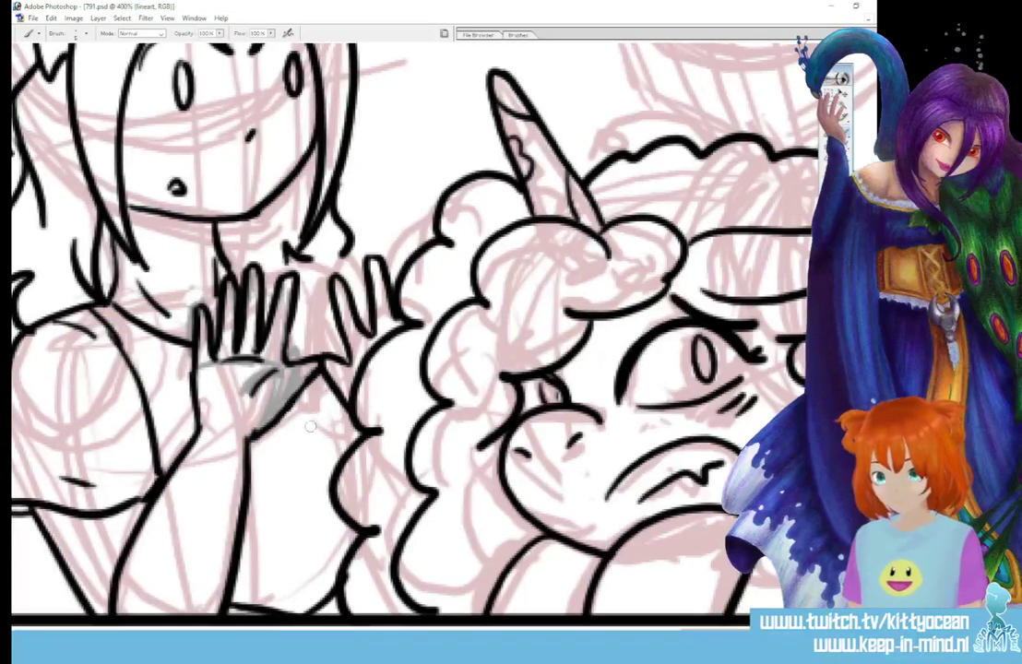
mouse_move(295, 425)
left_mouse_down()
mouse_move(254, 461)
mouse_move(273, 493)
mouse_move(316, 490)
left_mouse_up()
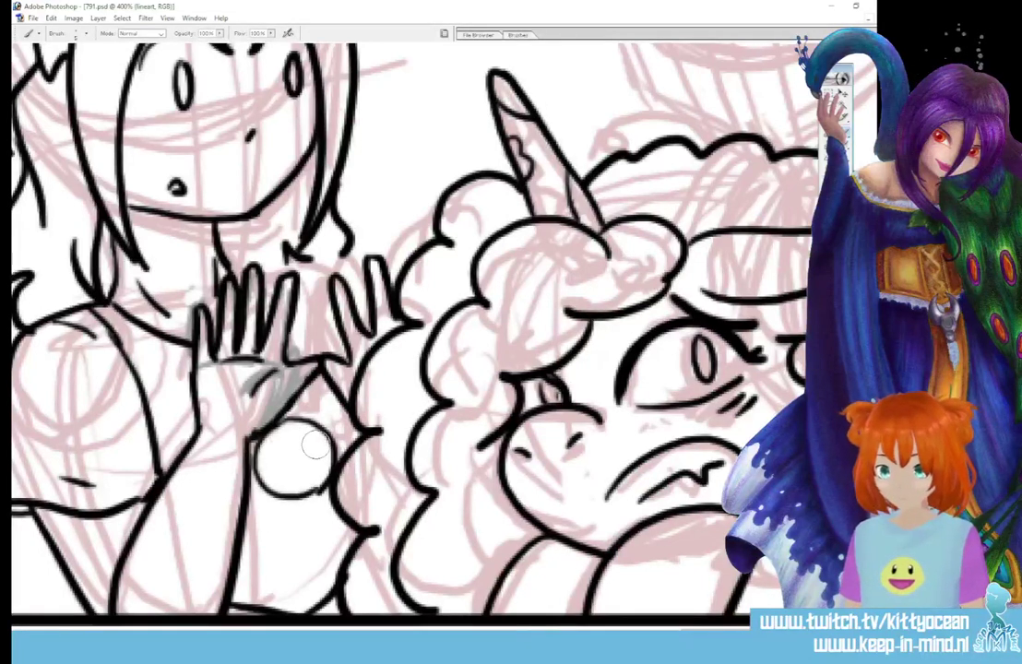
left_click_drag(268, 453, 292, 452)
left_click_drag(311, 450, 323, 450)
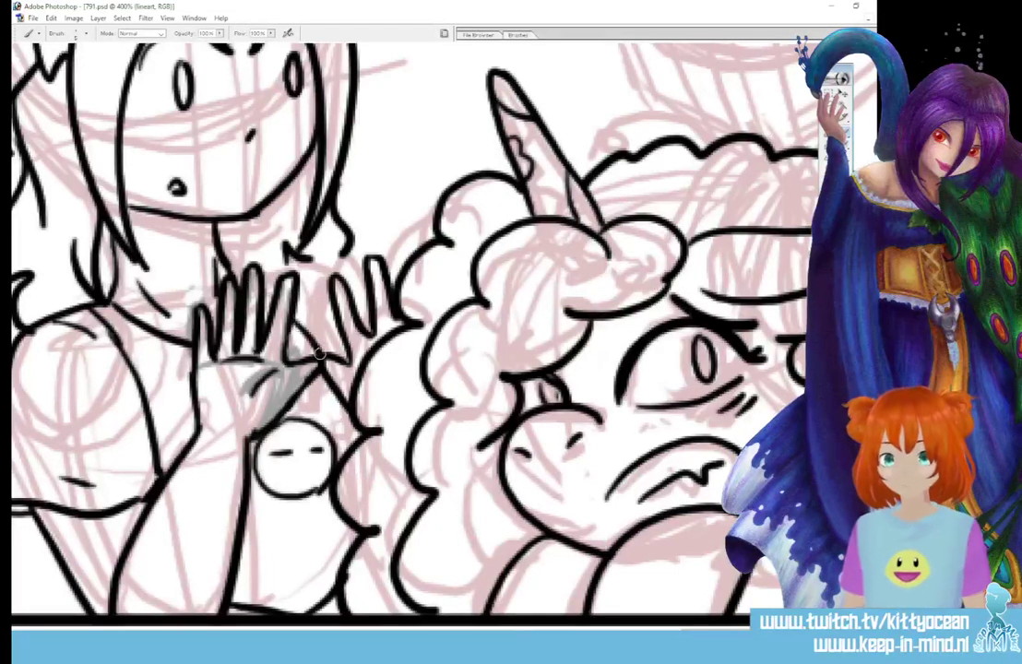
Ink the girl's far shoulder curve behind her raised fingers and touch up the hair tip above it
mouse_move(261, 269)
left_mouse_down()
mouse_move(301, 261)
mouse_move(330, 286)
left_mouse_up()
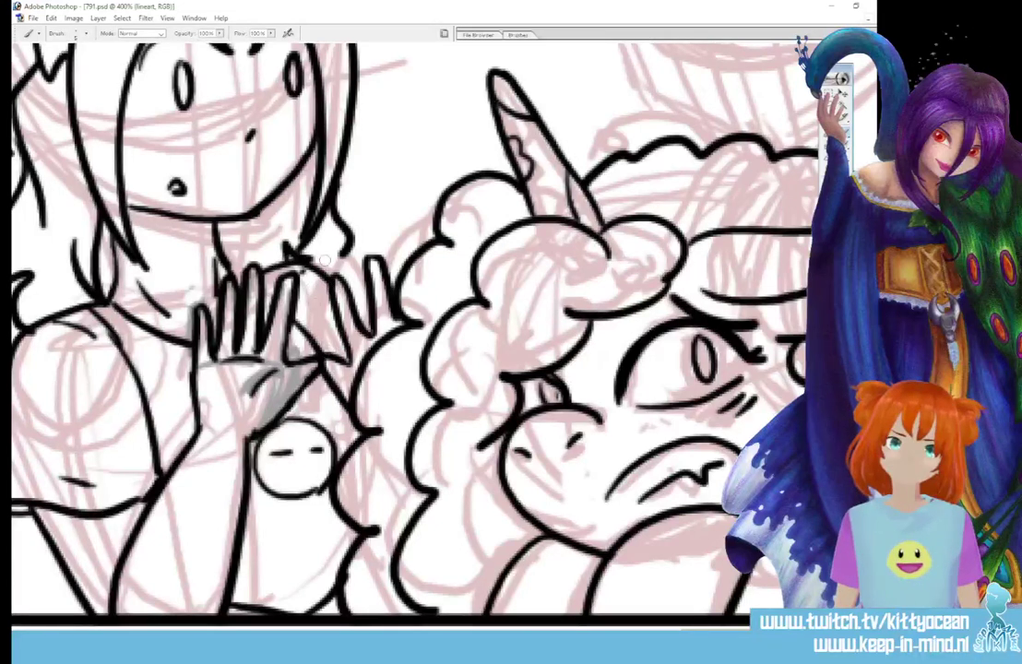
mouse_move(323, 265)
left_mouse_down()
mouse_move(331, 246)
mouse_move(339, 259)
left_mouse_up()
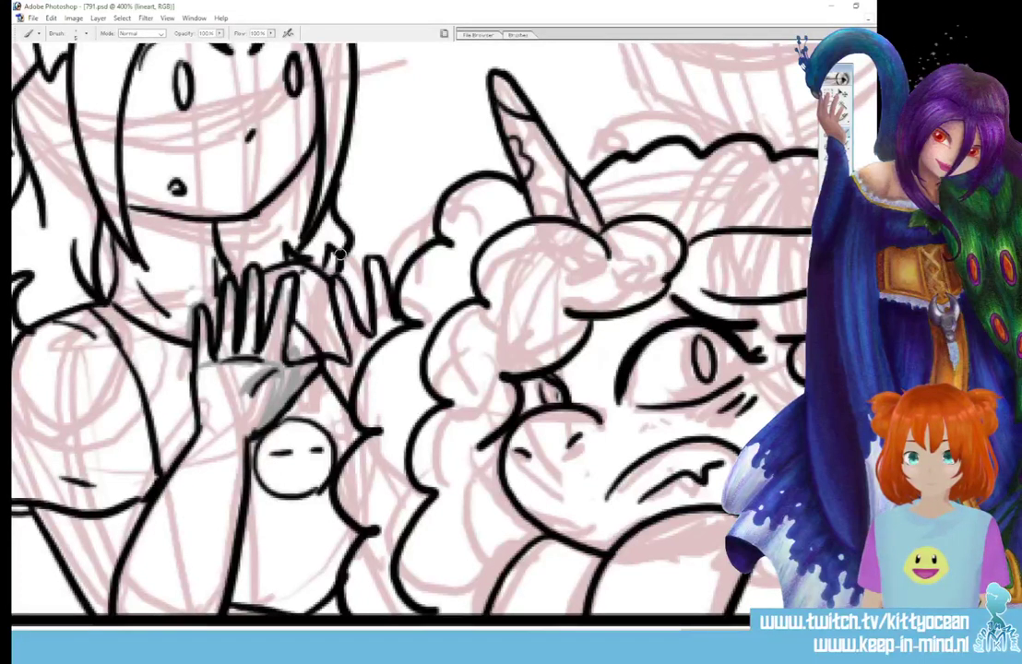
Ink the puffed sleeve of the figure behind the pony, with its curved hem and a short crease near the cuff
left_click_drag(340, 254, 47, 256)
mouse_move(415, 323)
left_mouse_down()
mouse_move(279, 323)
mouse_move(287, 352)
left_mouse_up()
left_click_drag(870, 406, 871, 389)
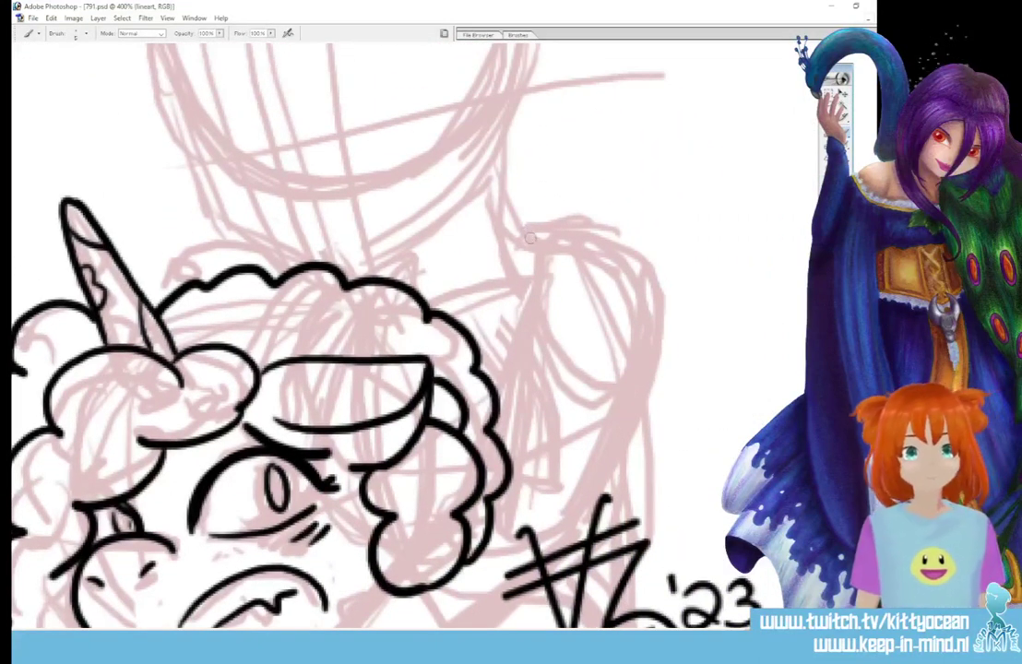
mouse_move(531, 232)
left_mouse_down()
mouse_move(546, 224)
mouse_move(660, 387)
mouse_move(533, 260)
mouse_move(489, 373)
left_mouse_up()
mouse_move(499, 416)
left_mouse_down()
mouse_move(549, 457)
mouse_move(652, 432)
mouse_move(662, 371)
left_mouse_up()
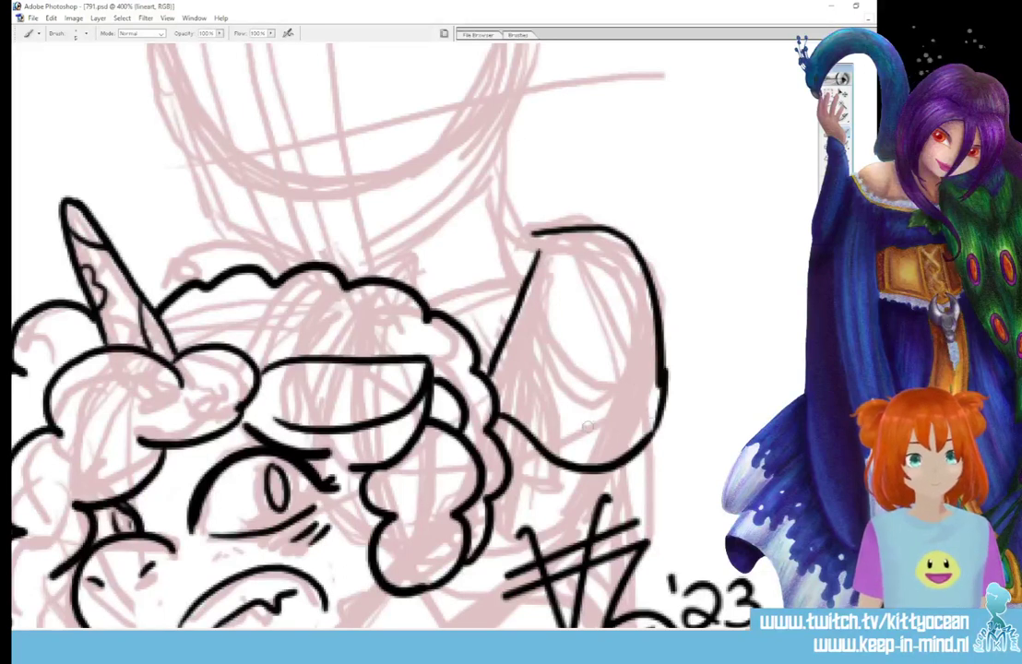
left_click_drag(586, 427, 633, 425)
Ink the upper and lower edges of the long-haired figure's arm wrapping around the pony's neck
scroll(369, 332, "down", 3)
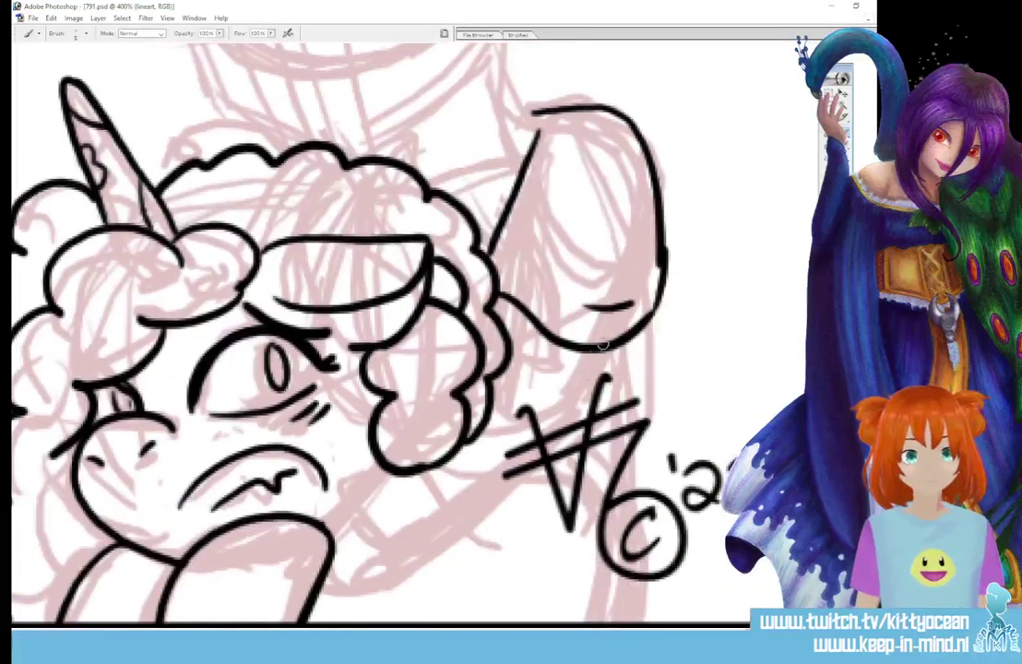
mouse_move(558, 419)
left_mouse_down()
mouse_move(488, 484)
mouse_move(394, 544)
left_mouse_up()
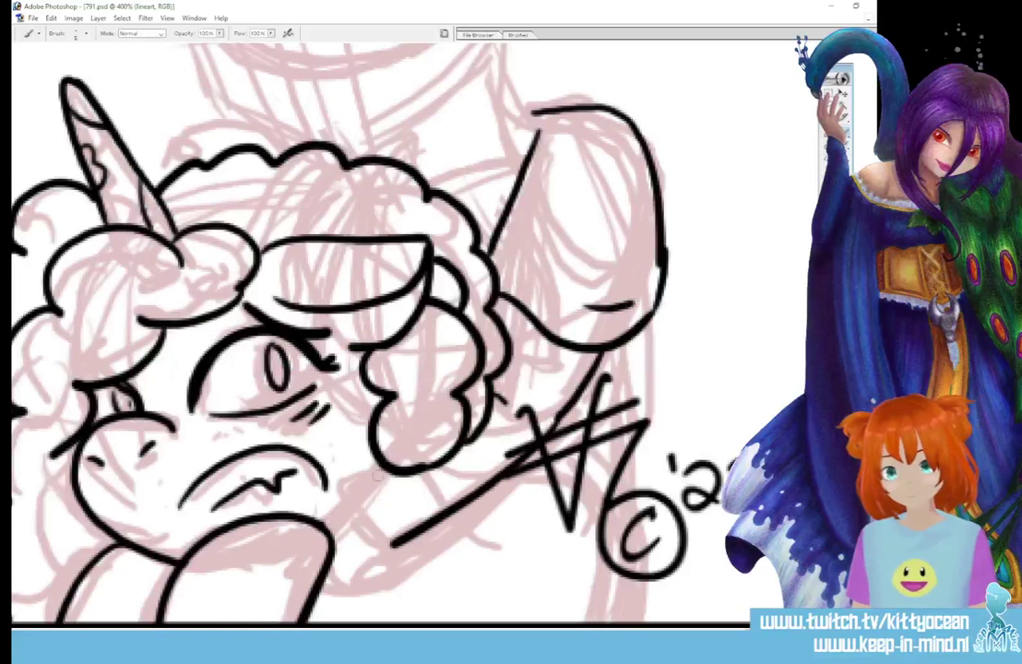
left_click_drag(380, 474, 332, 513)
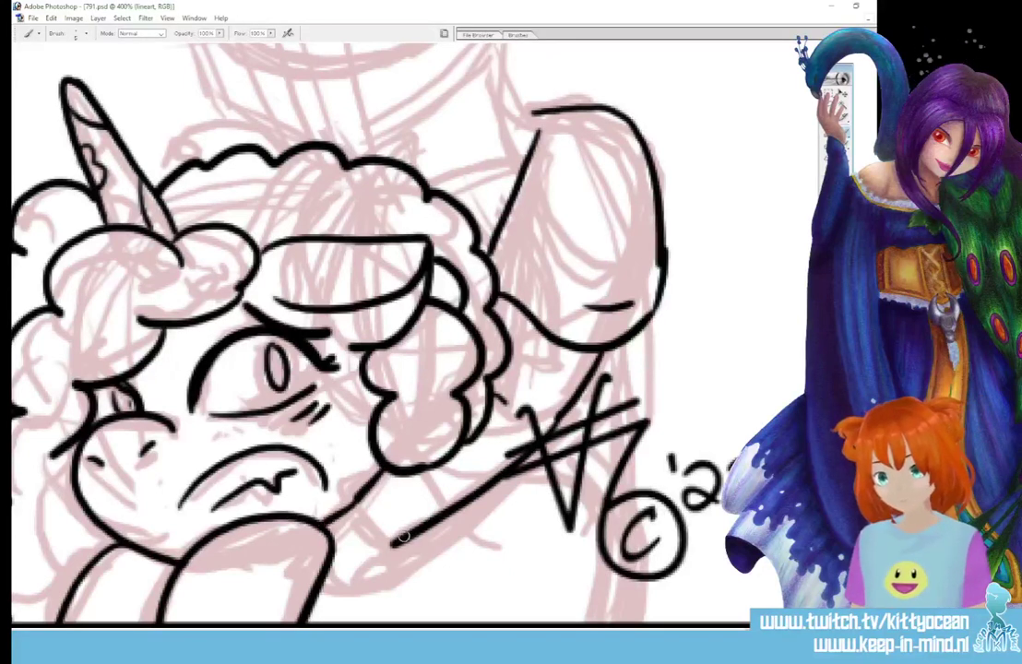
left_click_drag(392, 544, 321, 592)
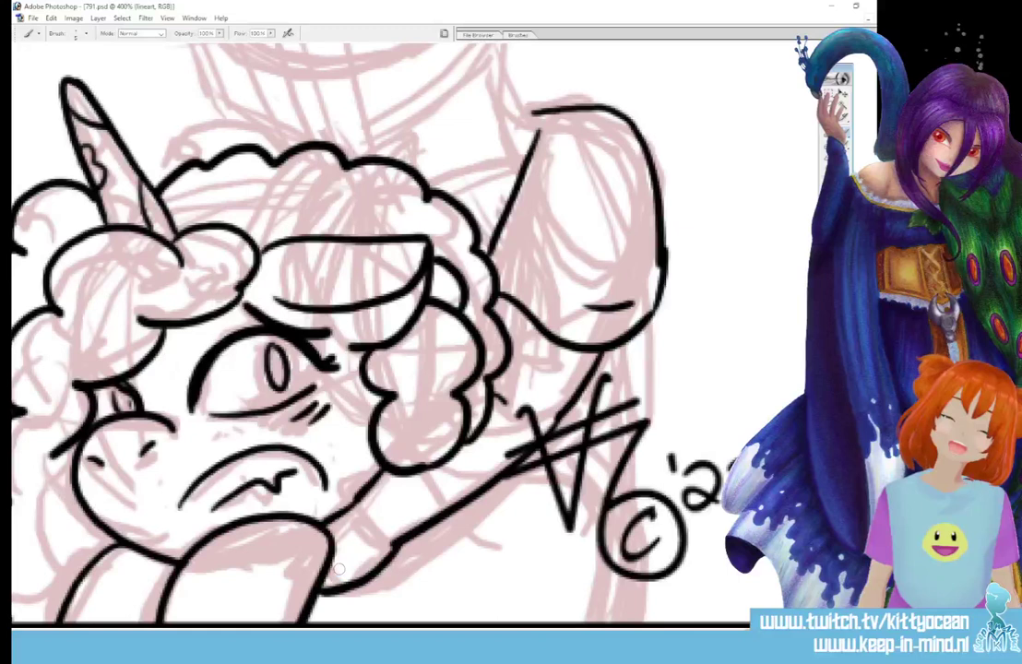
Ink squeezed-shut chevron eyes and an arched frown with a short lip line on the long-haired figure's face
scroll(338, 569, "up", 9)
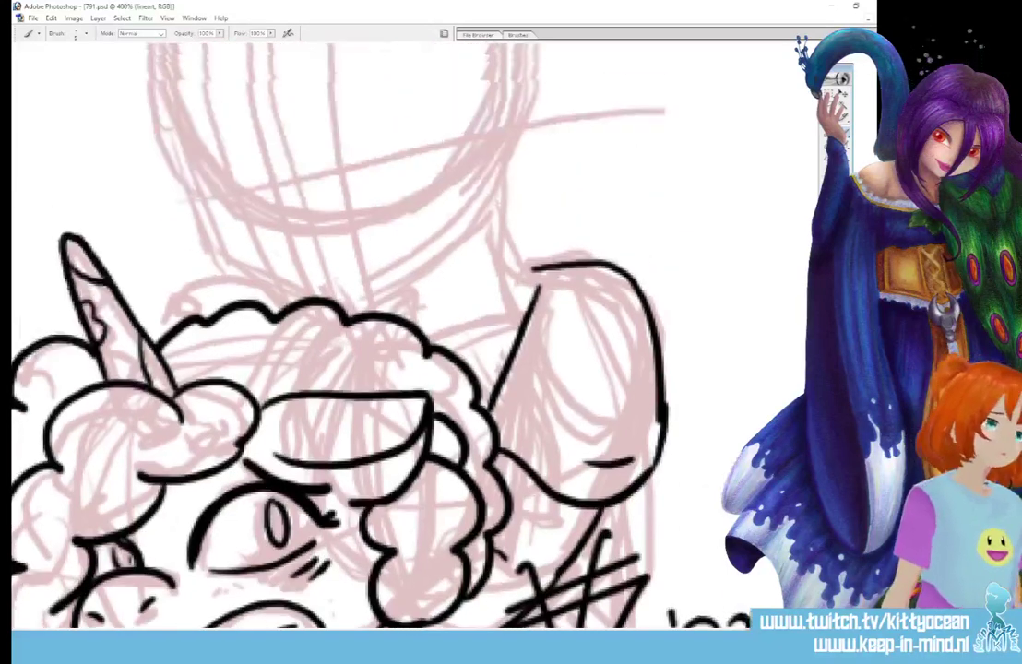
scroll(339, 569, "down", 2)
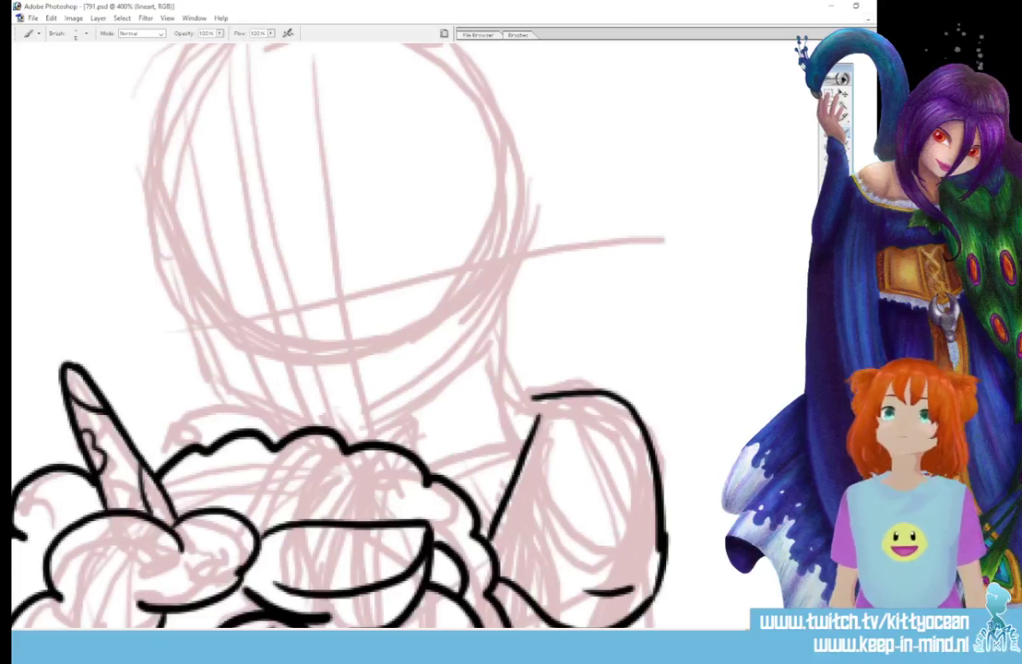
left_click_drag(196, 277, 203, 328)
mouse_move(374, 232)
left_mouse_down()
mouse_move(331, 257)
mouse_move(382, 286)
left_mouse_up()
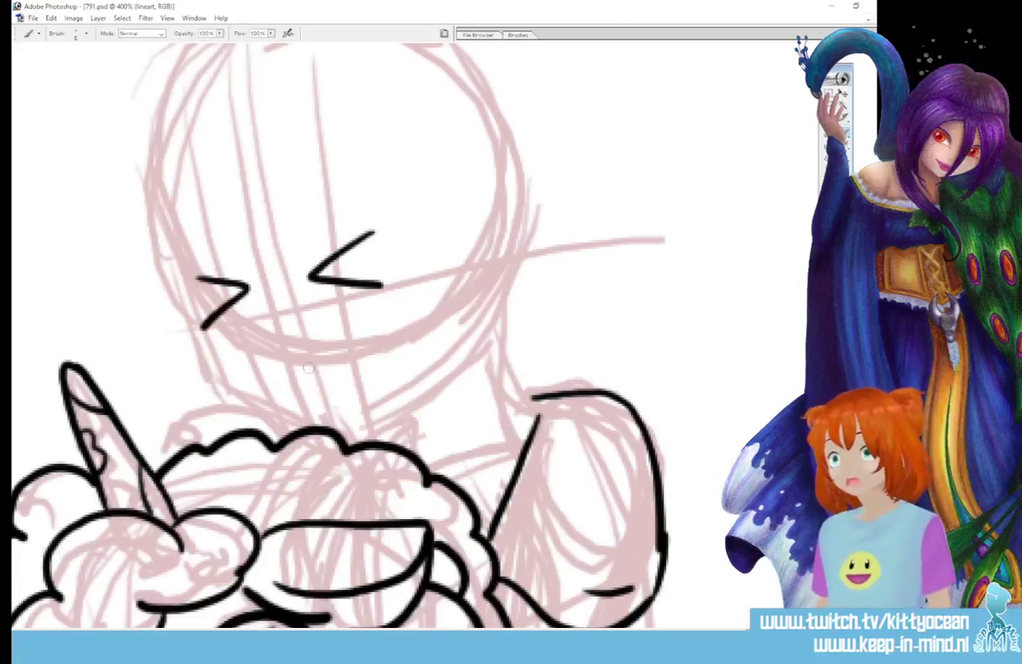
mouse_move(274, 370)
left_mouse_down()
mouse_move(352, 322)
mouse_move(445, 348)
left_mouse_up()
left_click_drag(365, 356, 413, 339)
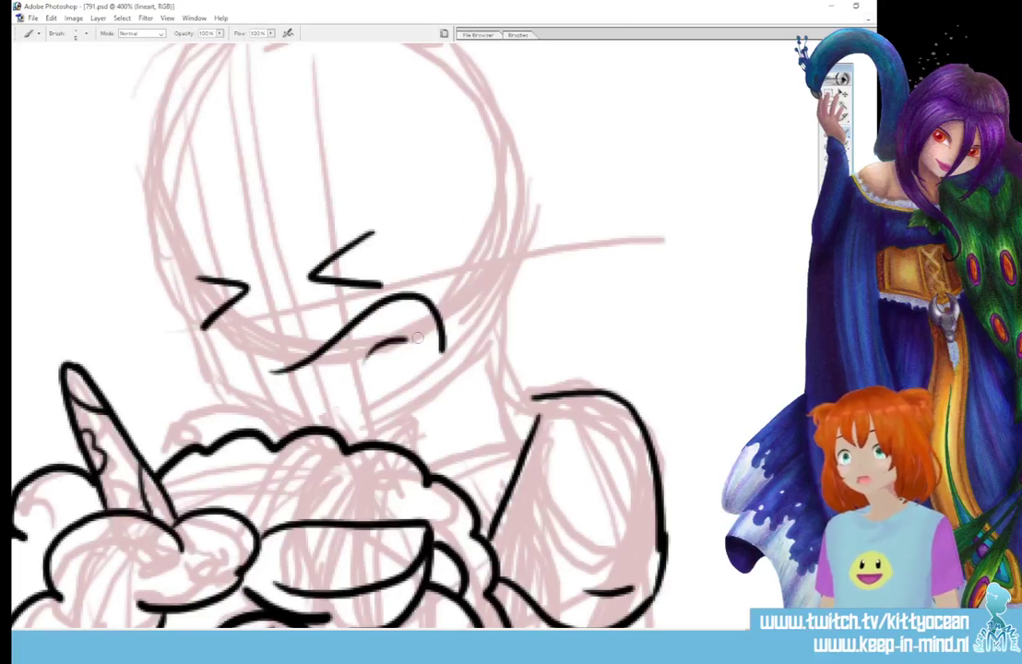
Ink both furrowed eyebrows, redrawing the one over the larger eye, and add the cheek and jaw outline
left_click_drag(293, 236, 355, 210)
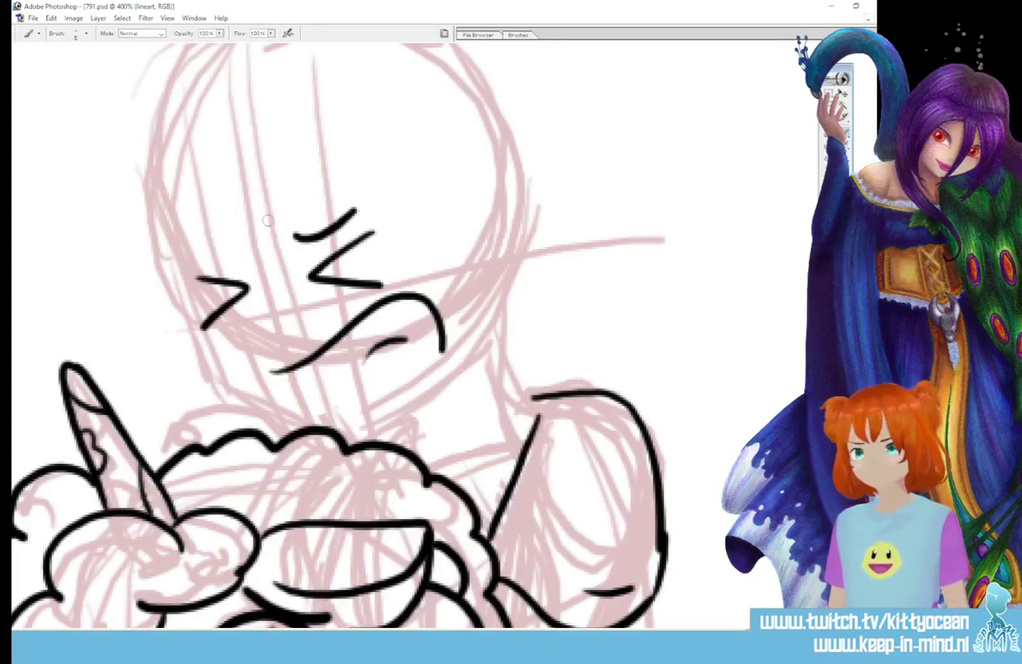
key("ctrl+z")
left_click_drag(295, 241, 334, 219)
left_click_drag(210, 256, 241, 256)
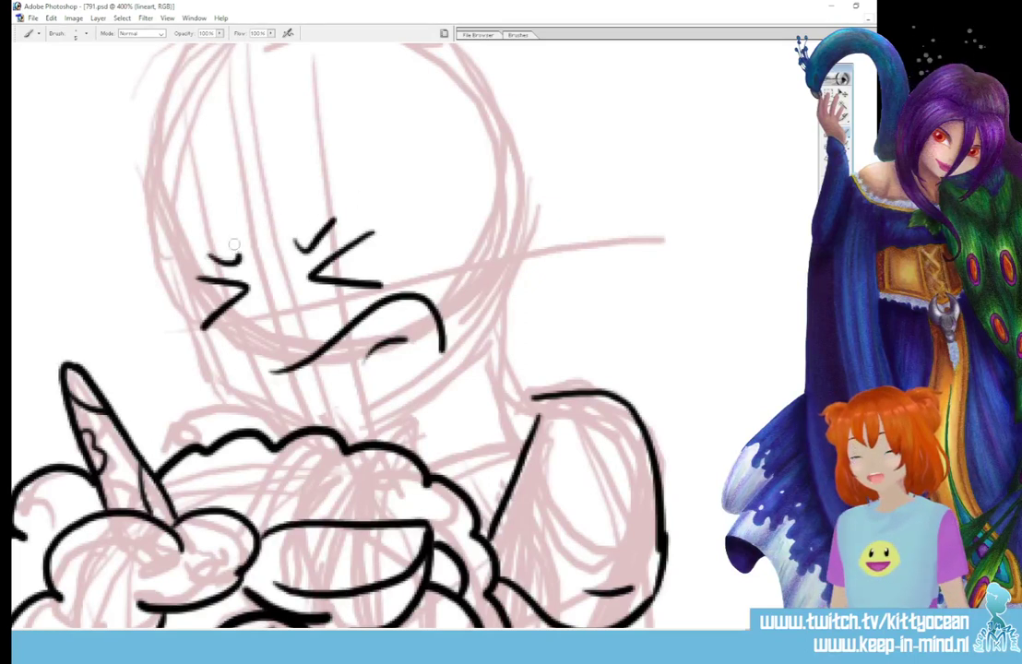
mouse_move(188, 279)
left_mouse_down()
mouse_move(220, 375)
mouse_move(276, 420)
mouse_move(358, 431)
mouse_move(443, 382)
left_mouse_up()
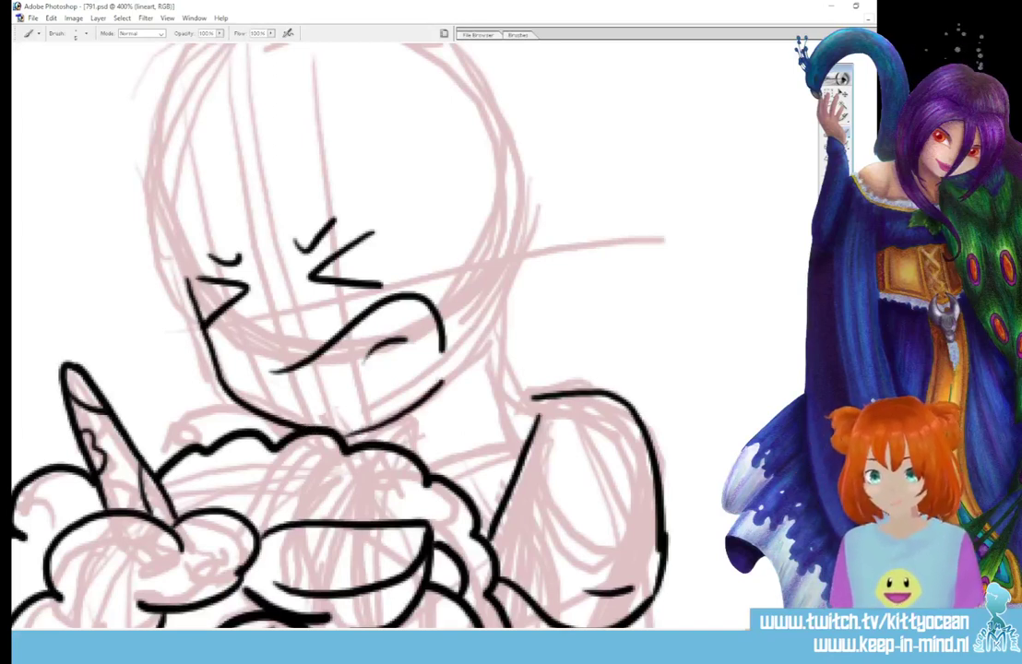
Ink the parted fringe across the forehead and the long hair strands framing both sides of the face
mouse_move(395, 147)
left_mouse_down()
mouse_move(412, 172)
mouse_move(446, 264)
mouse_move(451, 394)
mouse_move(450, 461)
left_mouse_up()
mouse_move(470, 141)
left_mouse_down()
mouse_move(486, 199)
mouse_move(496, 328)
mouse_move(468, 475)
left_mouse_up()
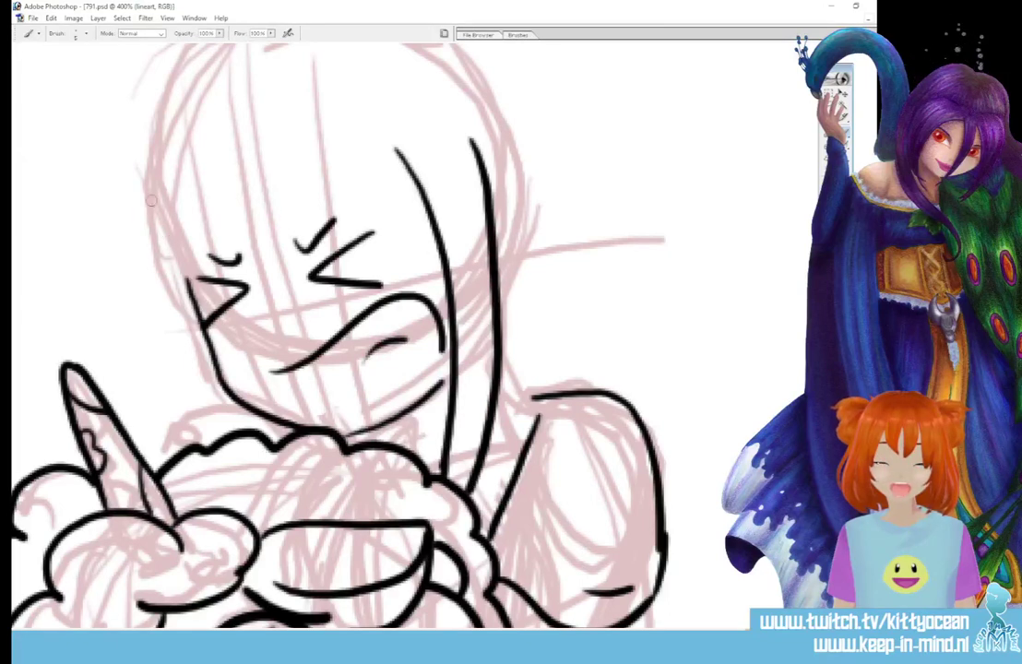
mouse_move(427, 220)
left_mouse_down()
mouse_move(266, 173)
mouse_move(249, 152)
mouse_move(246, 184)
mouse_move(191, 244)
left_mouse_up()
mouse_move(199, 183)
left_mouse_down()
mouse_move(191, 230)
mouse_move(218, 449)
left_mouse_up()
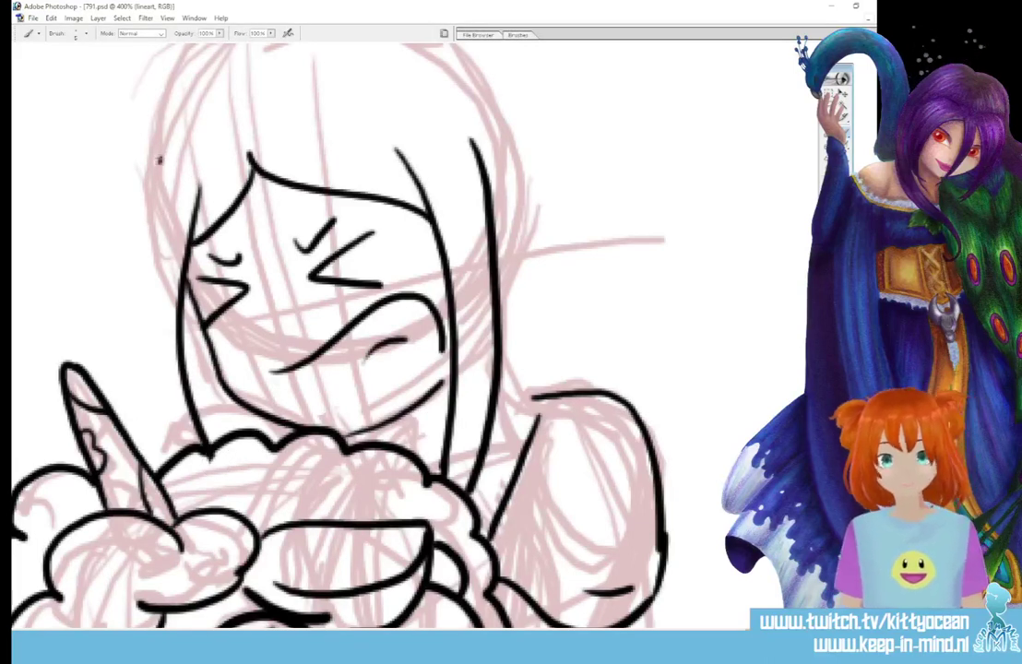
mouse_move(160, 159)
left_mouse_down()
mouse_move(147, 226)
mouse_move(158, 359)
mouse_move(181, 426)
left_mouse_up()
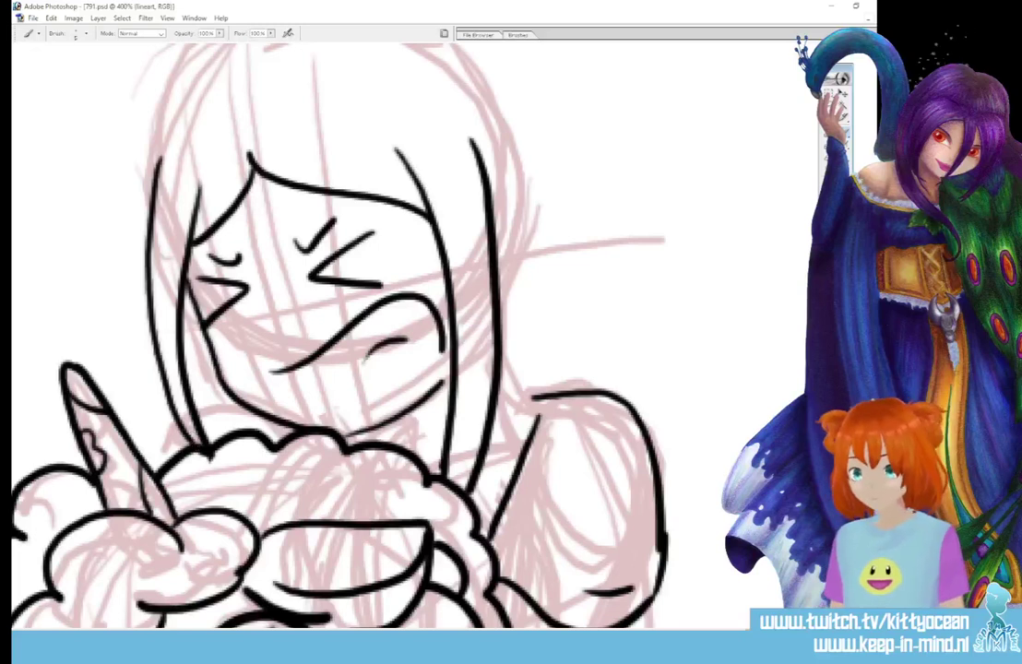
Ink the crown and the long hair sweeping back behind the sleeved shoulder, plus the neck and collar lines
scroll(784, 308, "up", 3)
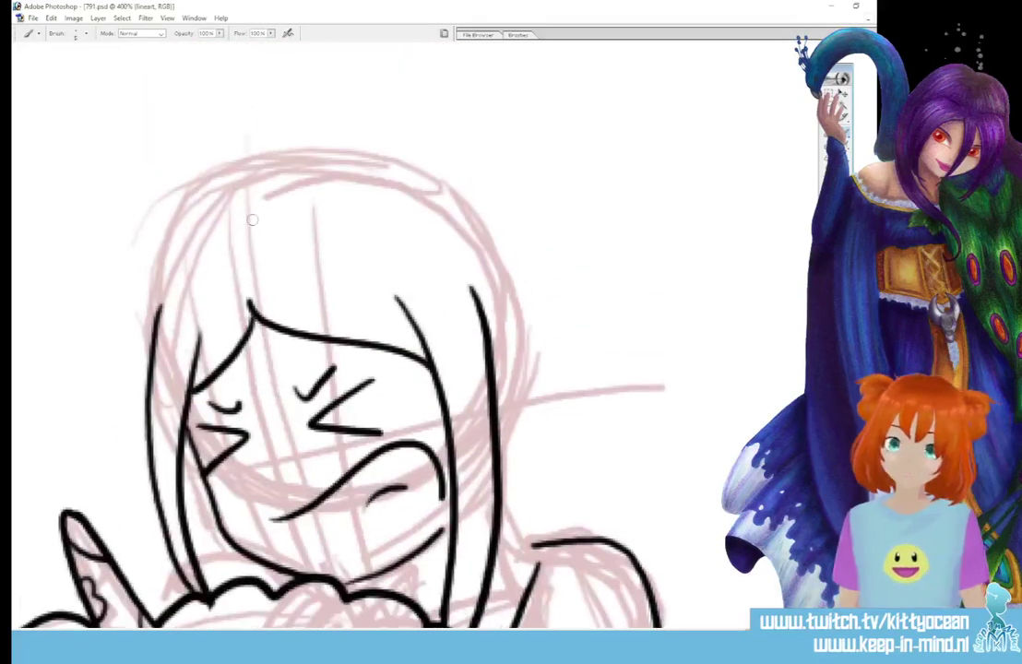
mouse_move(249, 216)
left_mouse_down()
mouse_move(279, 175)
mouse_move(350, 158)
mouse_move(426, 171)
mouse_move(516, 252)
mouse_move(542, 302)
left_mouse_up()
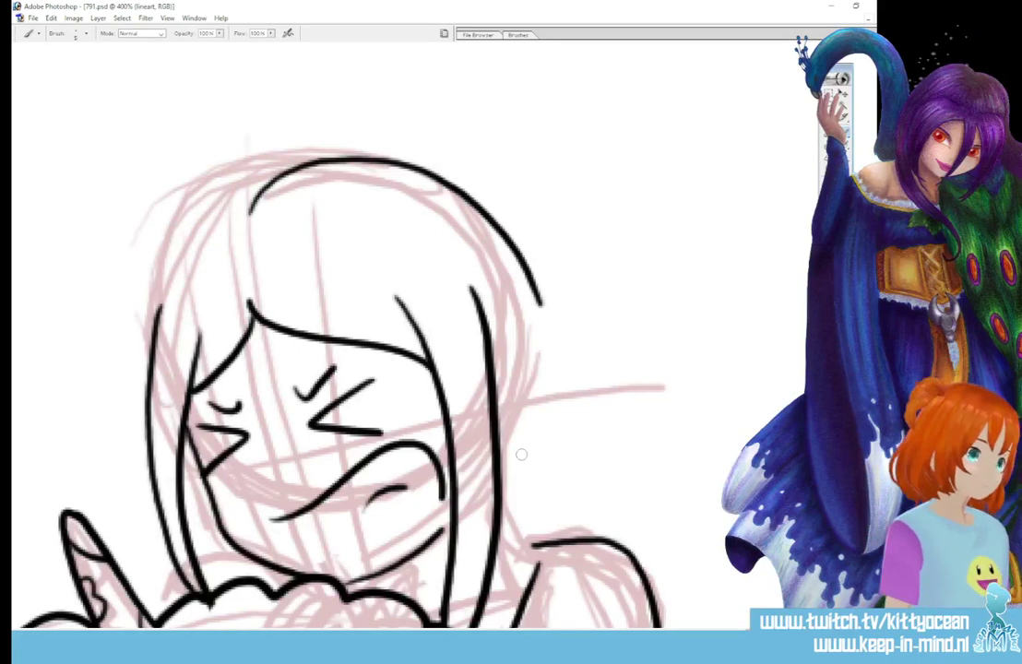
mouse_move(566, 424)
left_mouse_down()
mouse_move(538, 299)
mouse_move(683, 464)
mouse_move(707, 591)
left_mouse_up()
scroll(708, 591, "down", 3)
mouse_move(501, 402)
left_mouse_down()
mouse_move(550, 408)
mouse_move(482, 468)
mouse_move(532, 408)
mouse_move(484, 466)
left_mouse_up()
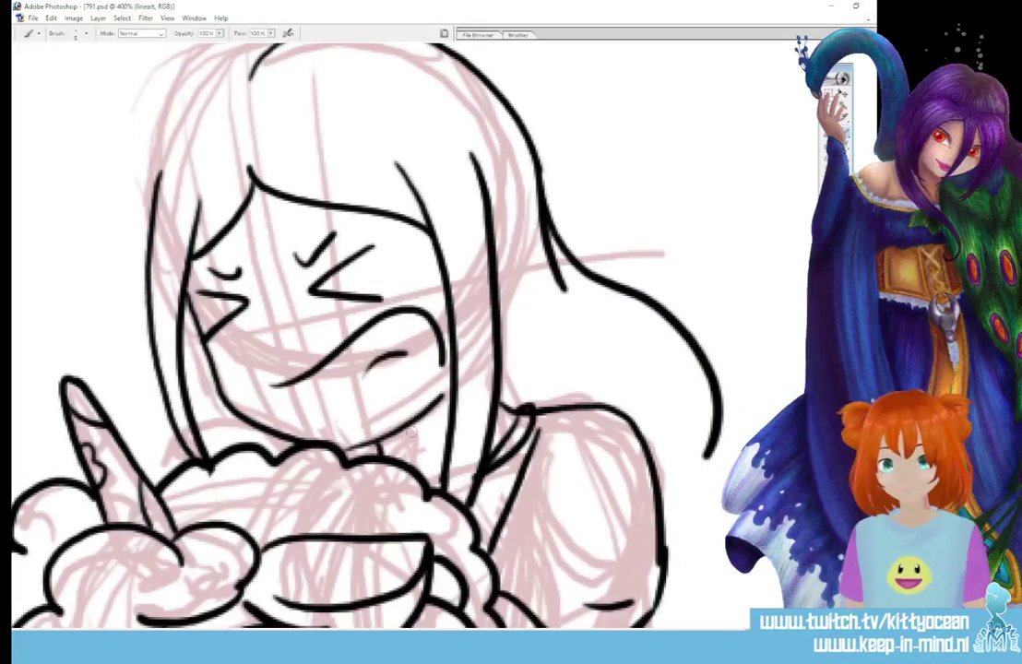
mouse_move(685, 398)
left_mouse_down()
mouse_move(682, 480)
mouse_move(693, 432)
mouse_move(697, 476)
mouse_move(663, 528)
left_mouse_up()
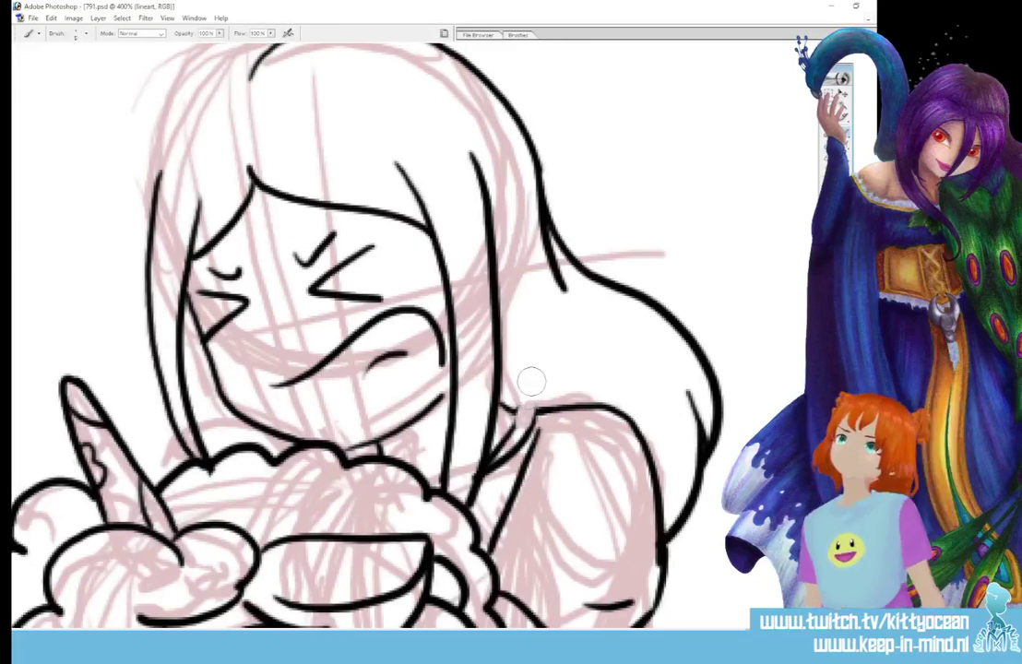
Rework the collar corner beside the sleeve, then add sleeve crease dashes and the torso's side line below the arm
mouse_move(514, 391)
left_mouse_down()
mouse_move(536, 411)
mouse_move(475, 487)
left_mouse_up()
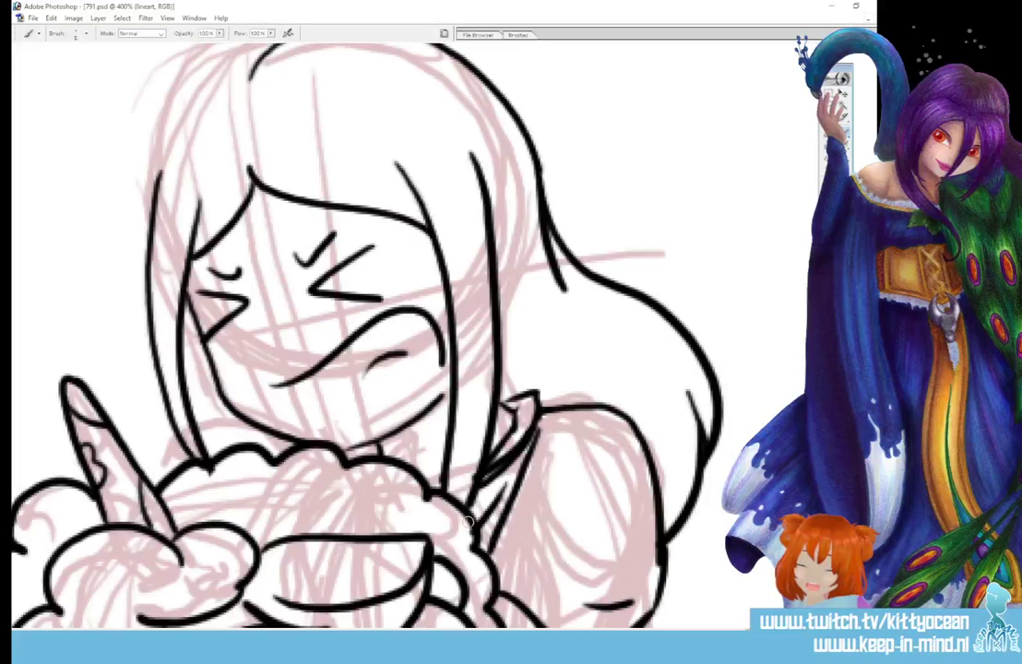
mouse_move(557, 443)
left_mouse_down()
mouse_move(585, 427)
mouse_move(626, 425)
left_mouse_up()
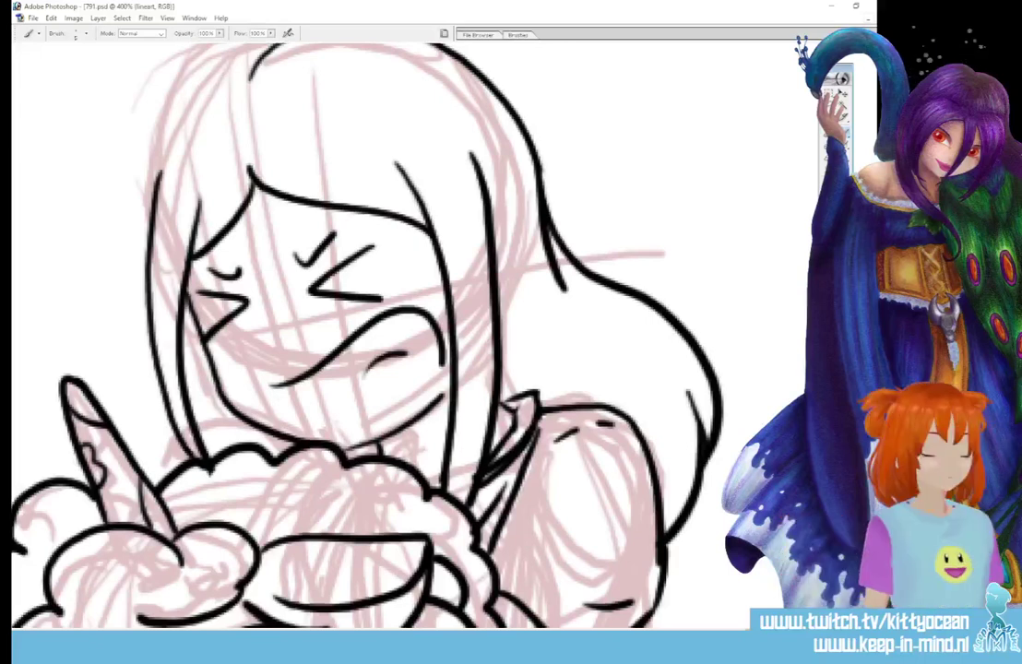
scroll(634, 424, "down", 8)
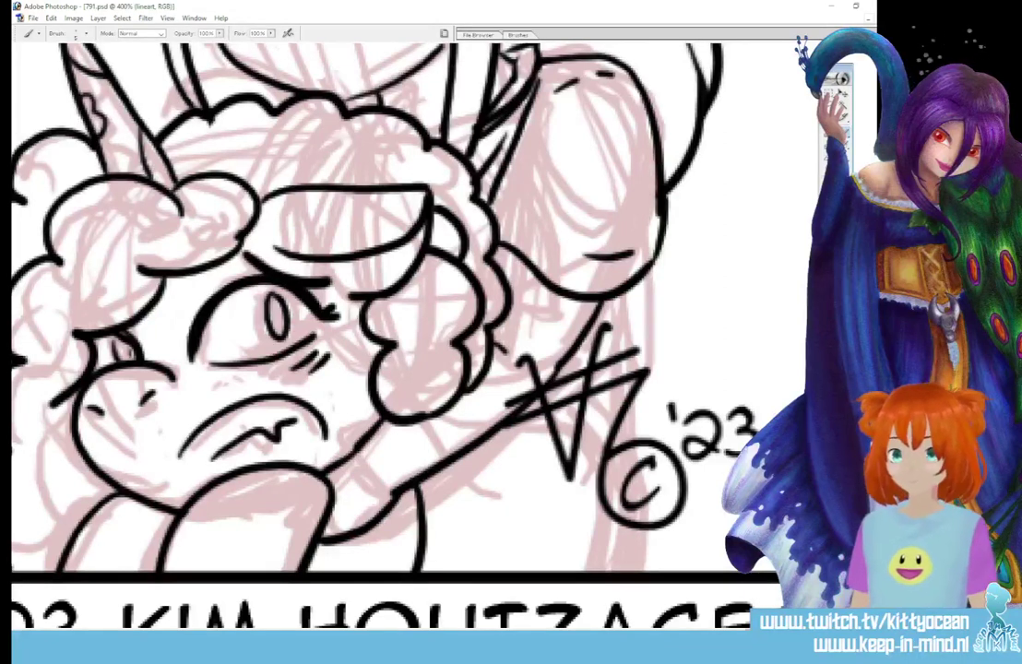
Ink the hair's other side from the parting down past the face to the curled ends beside the pony's horn
scroll(396, 335, "up", 10)
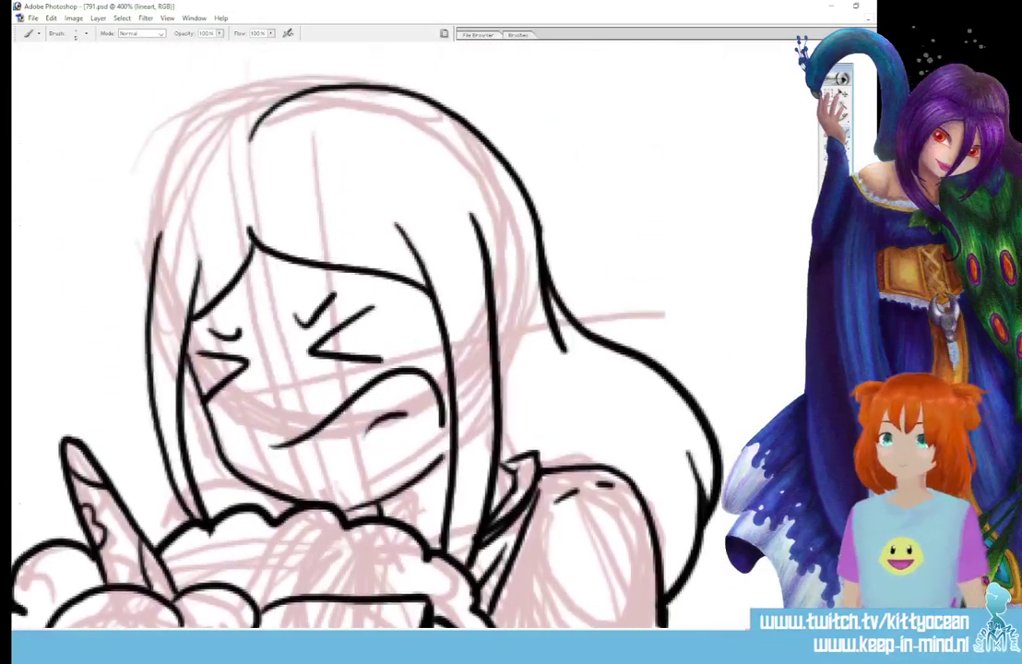
mouse_move(251, 114)
left_mouse_down()
mouse_move(195, 131)
mouse_move(142, 231)
mouse_move(145, 318)
mouse_move(115, 475)
mouse_move(138, 436)
mouse_move(167, 421)
mouse_move(172, 510)
left_mouse_up()
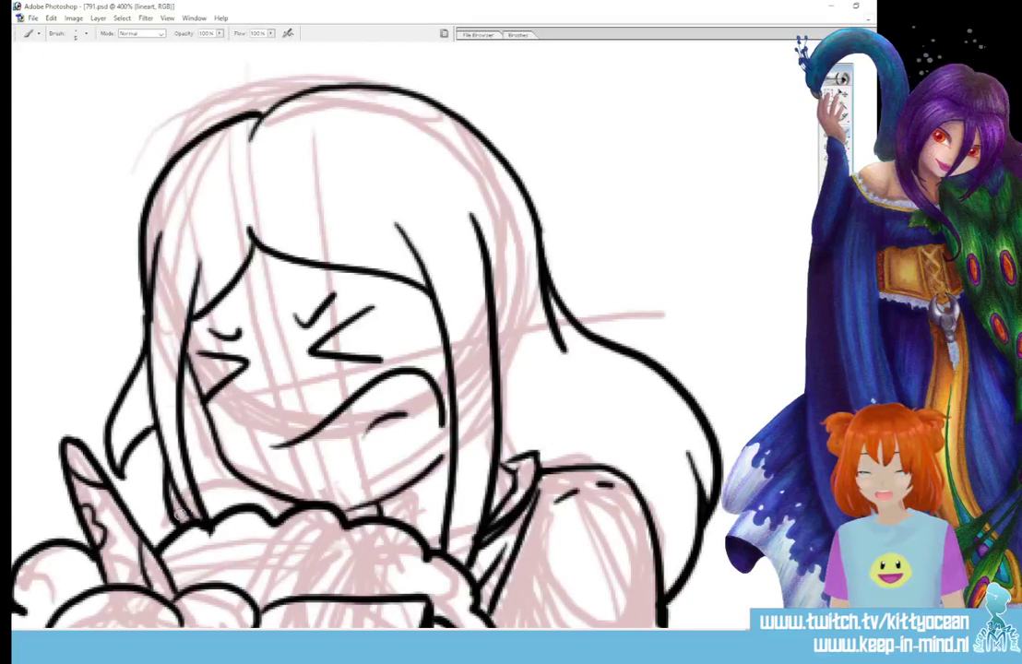
Ink the long hair falling below the sleeve to its curved ends near the panel border, plus a curl under the pony's chin
scroll(369, 332, "down", 10)
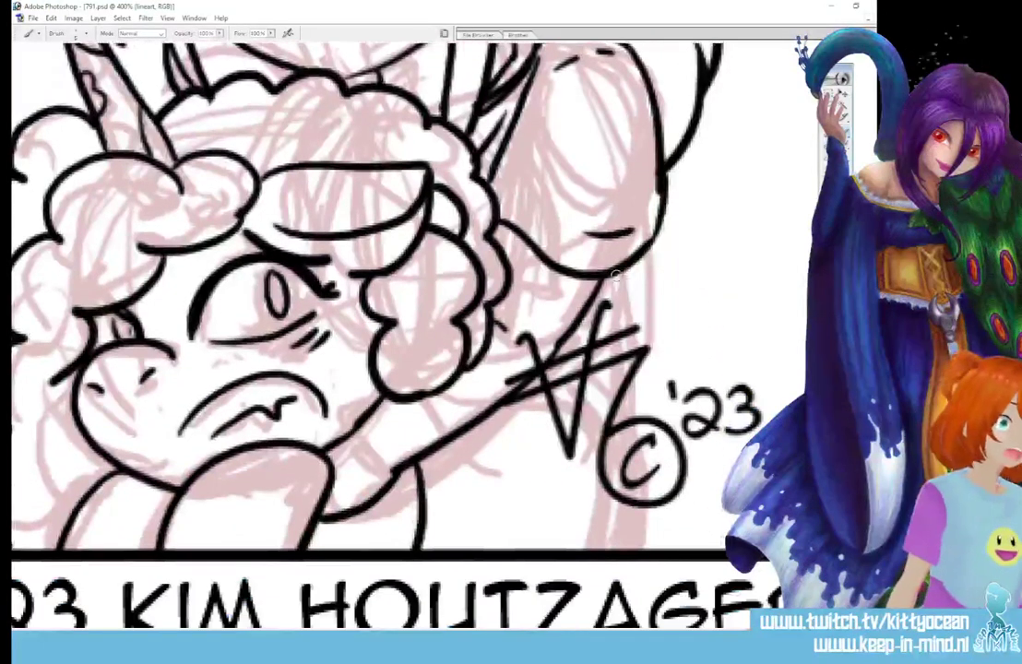
left_click_drag(647, 444, 657, 505)
mouse_move(429, 507)
left_mouse_down()
mouse_move(475, 509)
mouse_move(595, 547)
mouse_move(655, 507)
left_mouse_up()
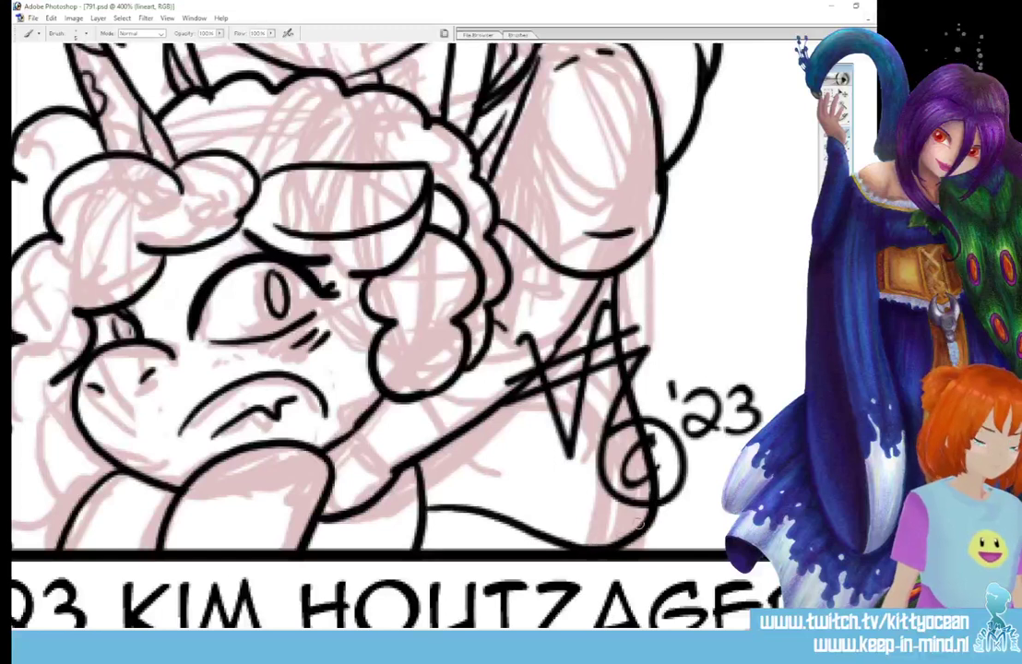
left_click_drag(553, 516, 638, 503)
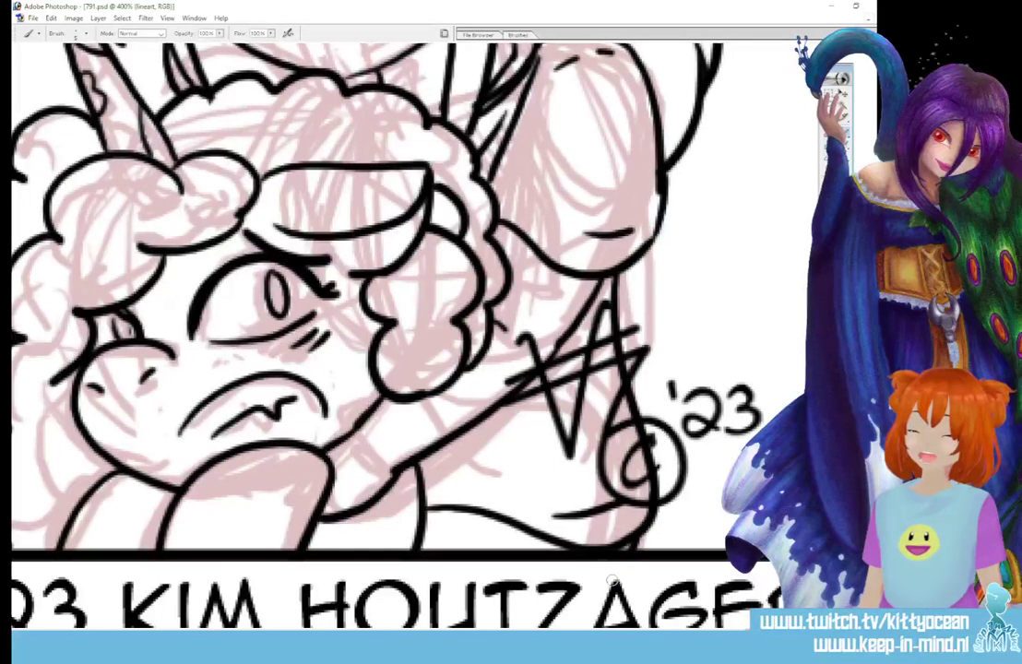
left_click_drag(81, 438, 86, 491)
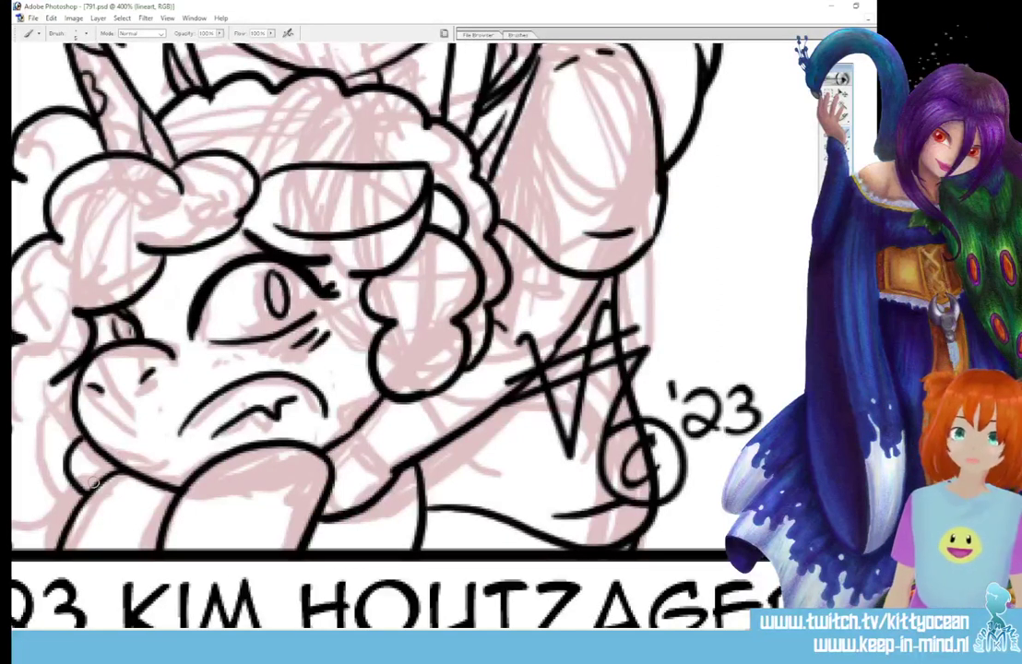
Hide the sketch and text layers across the strip, leaving only the inked characters and panel borders showing
key("ctrl+minus")
key("ctrl+minus")
key("ctrl+minus")
key("ctrl+minus")
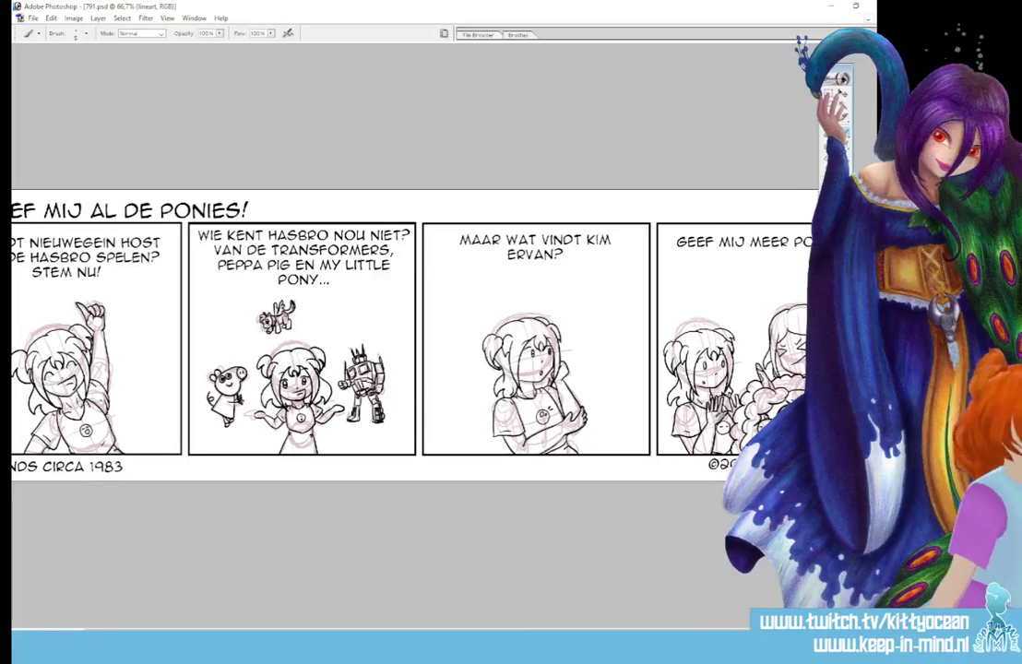
key("ctrl+comma")
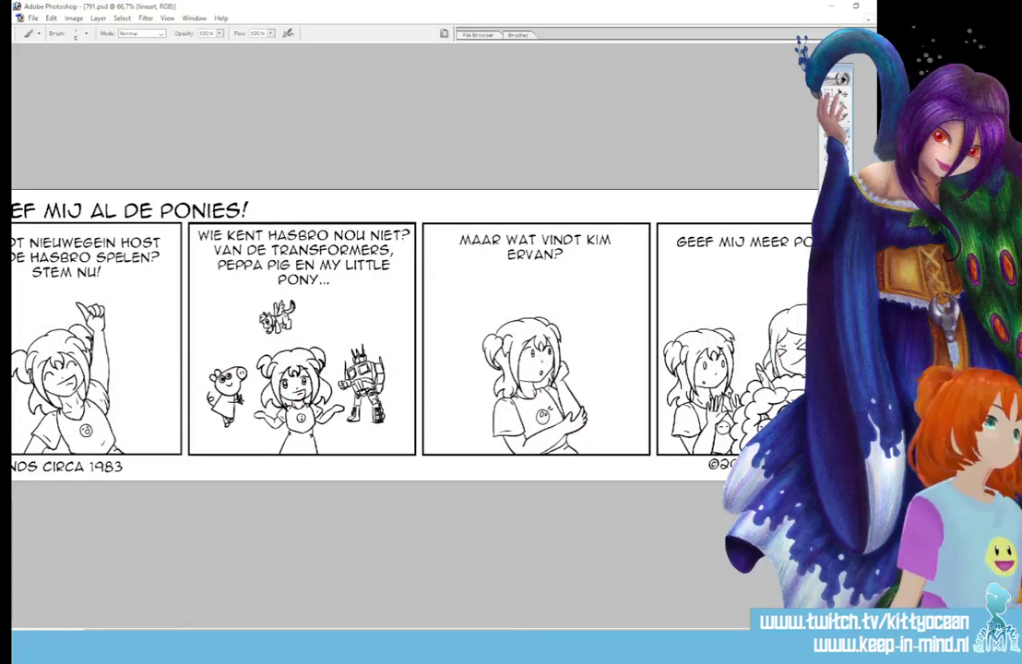
key("ctrl+comma")
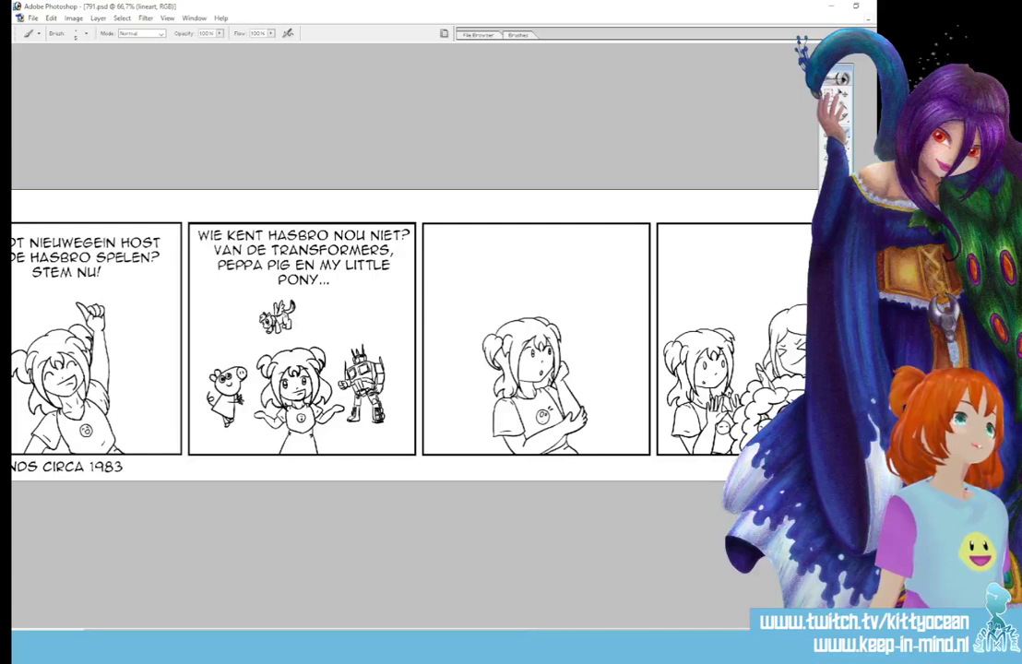
key("ctrl+comma")
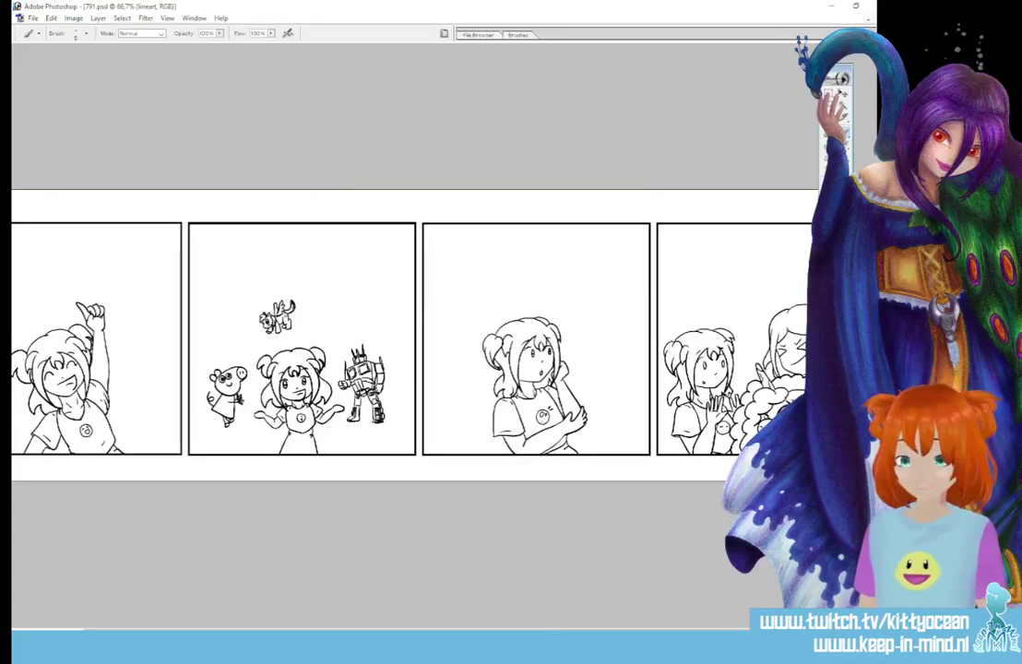
Select the whole canvas and copy the lineart onto a new layer
key("ctrl+a")
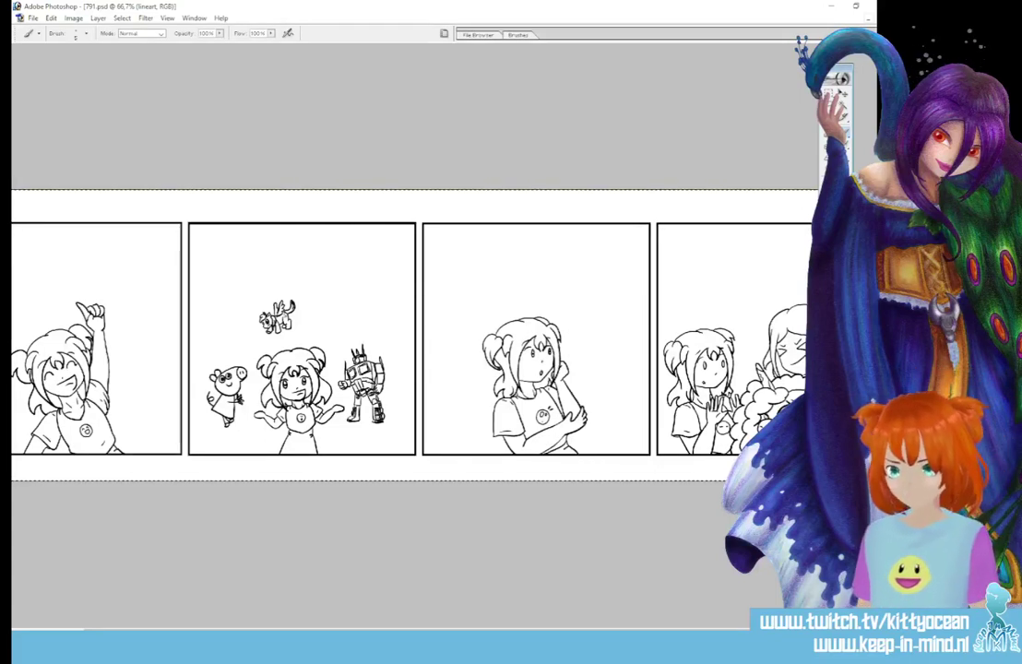
key("ctrl+j")
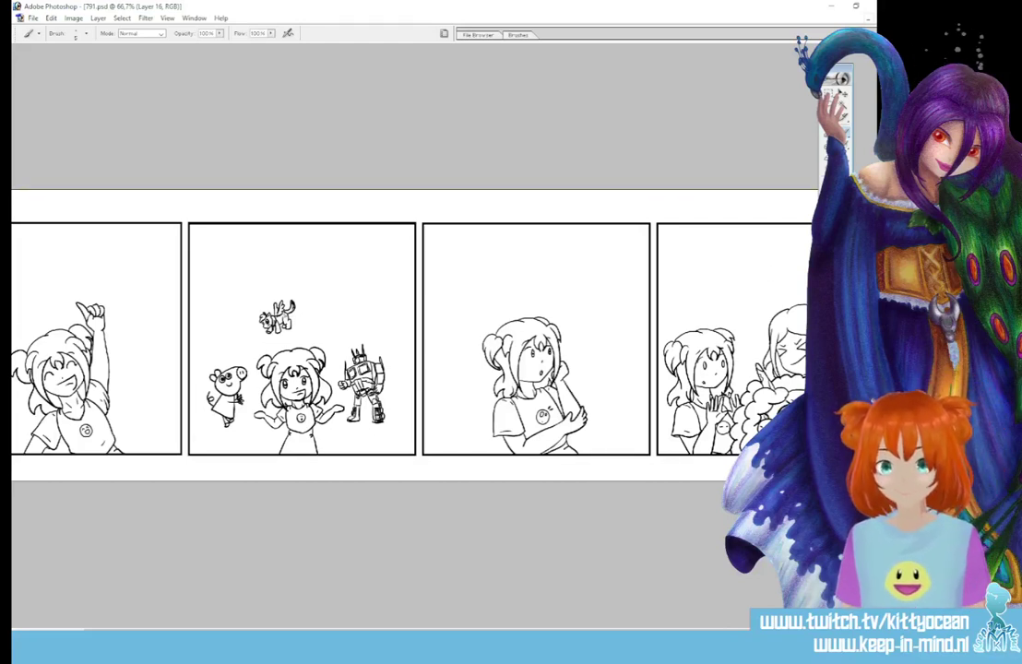
Set the foreground colour to a light blue, 88AEE2
left_click(831, 247)
left_click(544, 149)
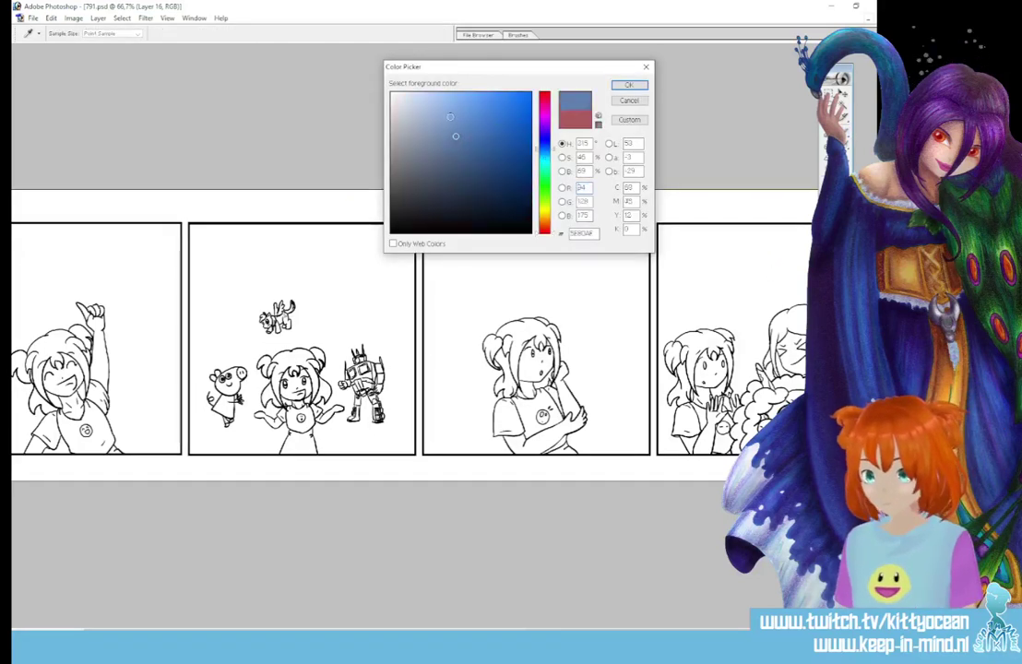
left_click(445, 108)
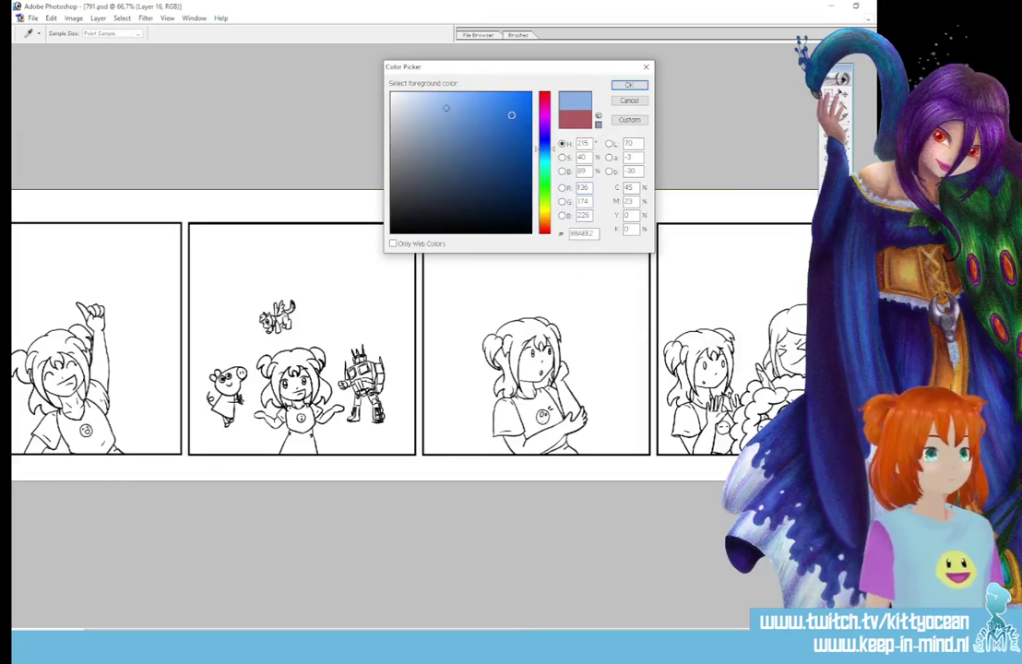
left_click(629, 84)
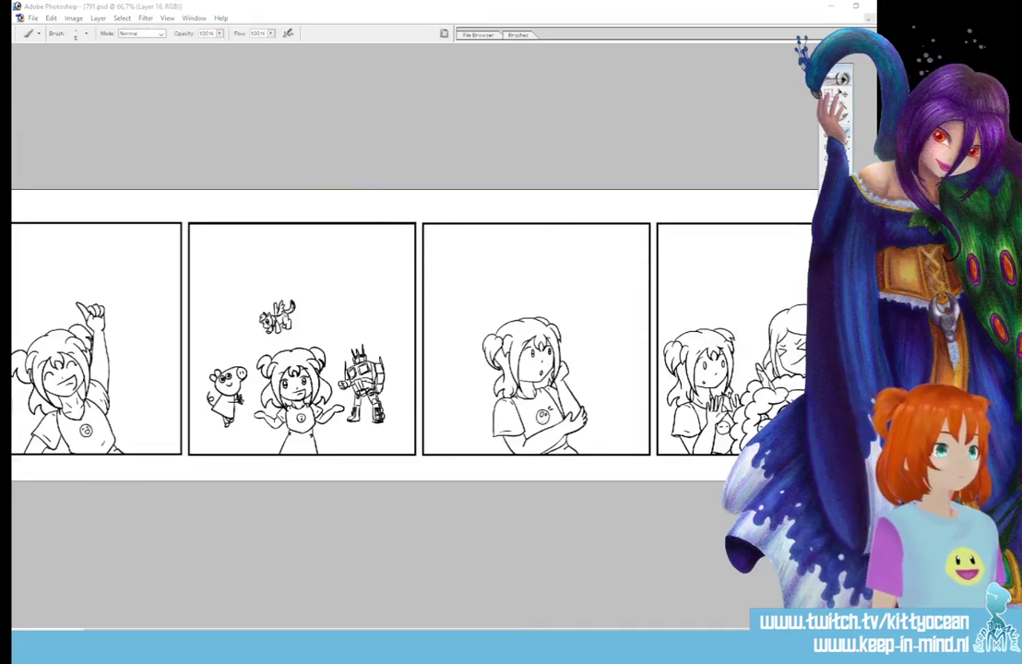
Create a new transparent 1150 × 1533 pixel document and paste the blue pony reference picture into it
left_click(32, 17)
left_click(40, 29)
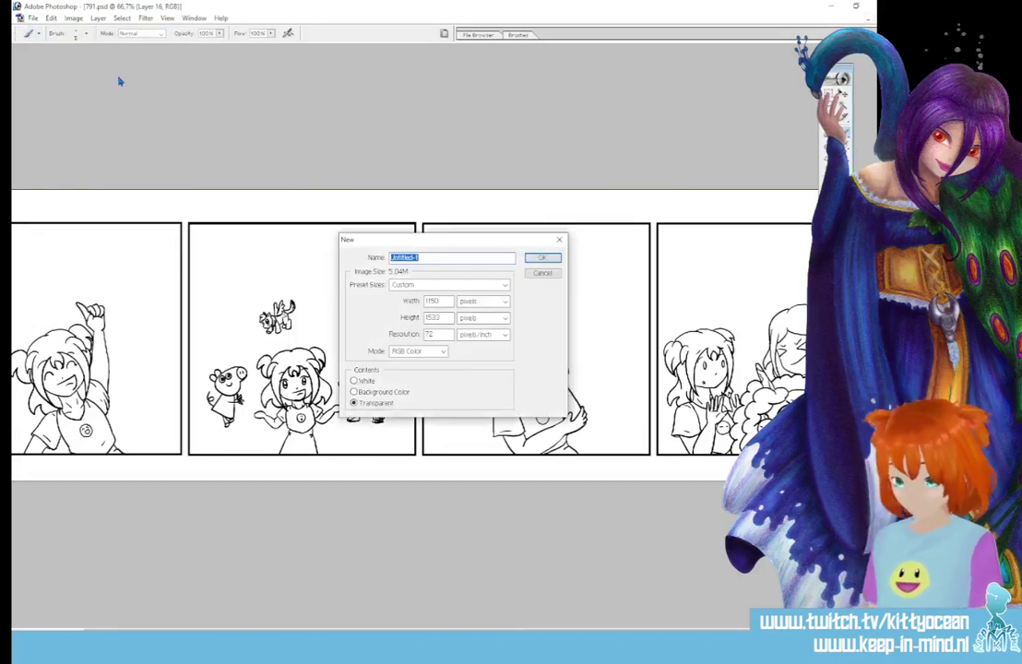
key("BackSpace")
left_click(541, 259)
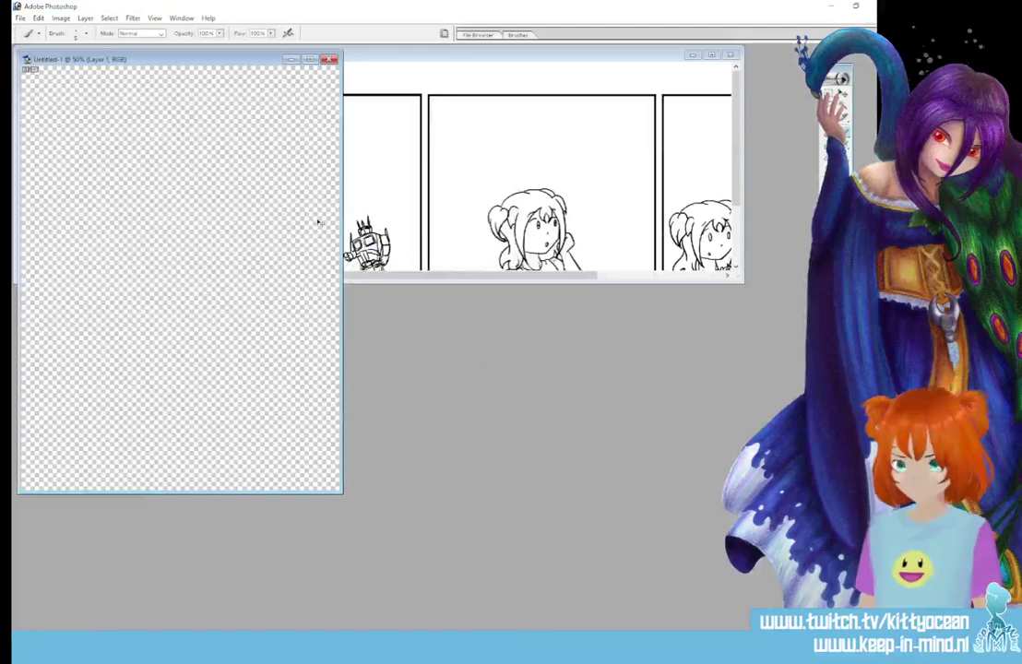
key("ctrl+v")
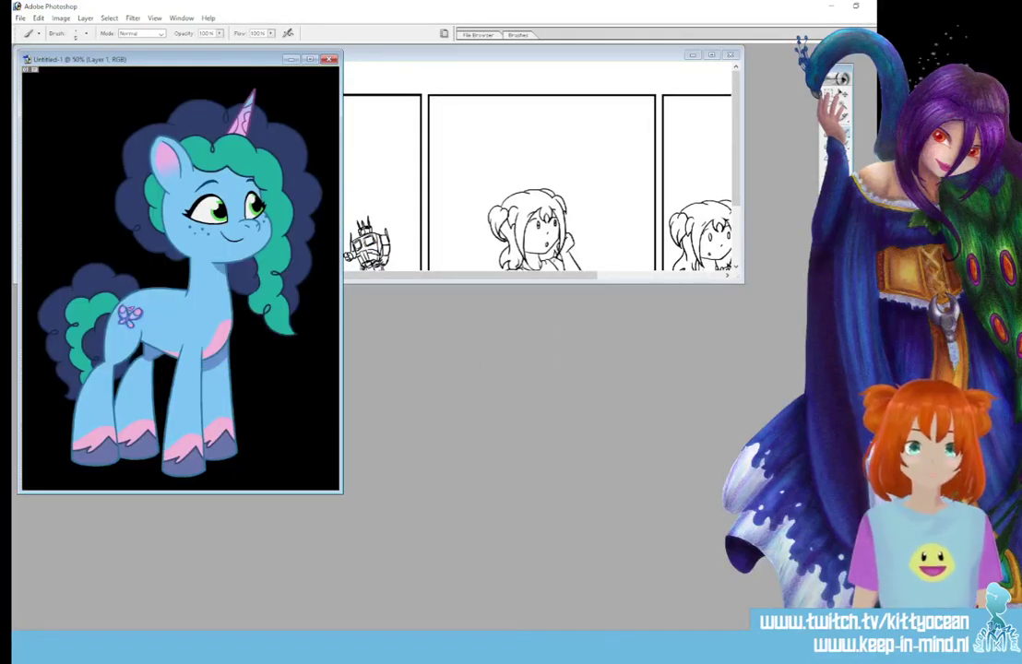
Sample the light blue of the pony's body from the reference and fill the pony's face in the fourth panel with it
key("i")
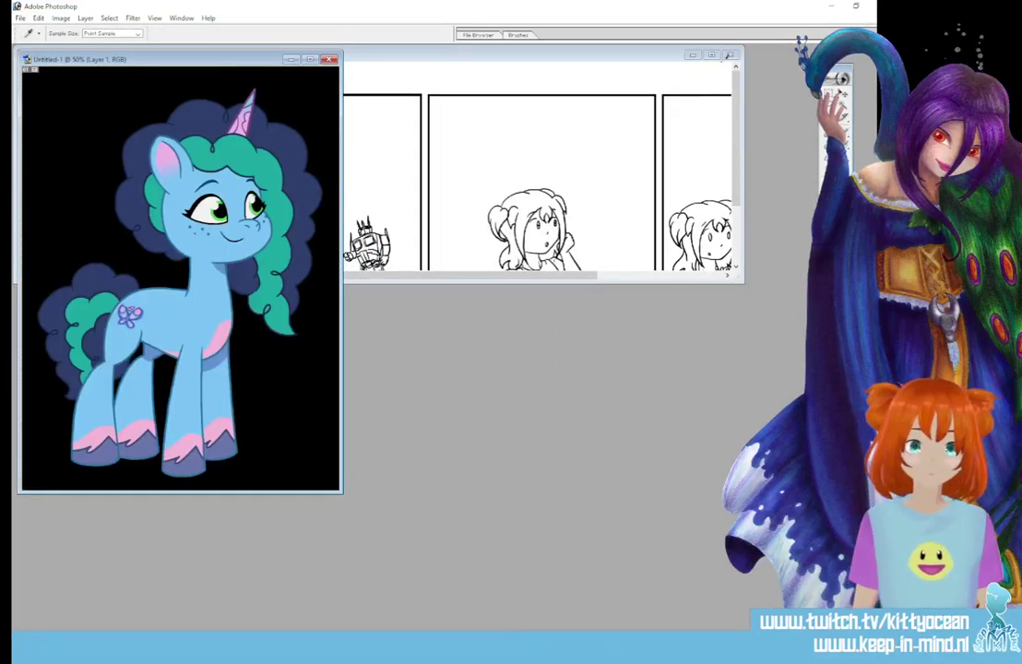
left_click(711, 54)
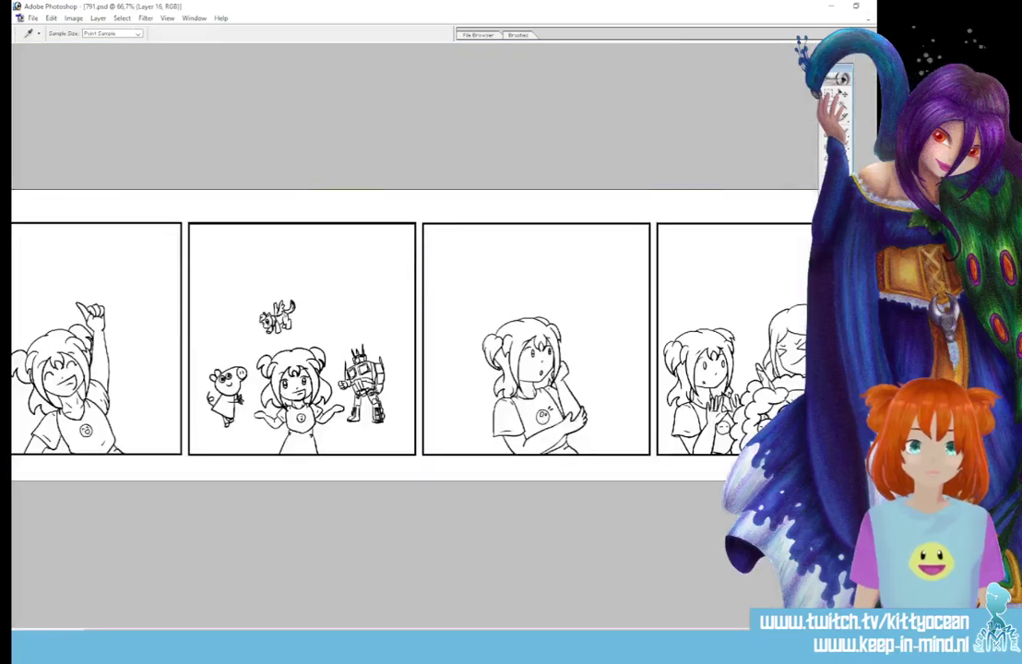
key("g")
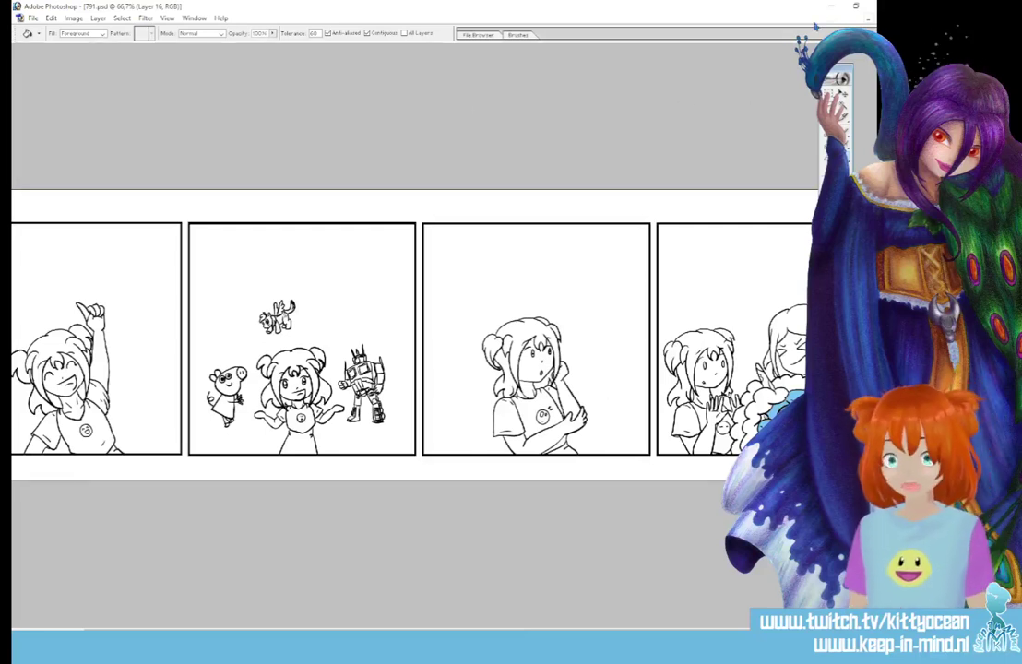
Sample the teal of the mane from the reference and fill the pony's inner mane in the fourth panel with it
left_click(877, 18)
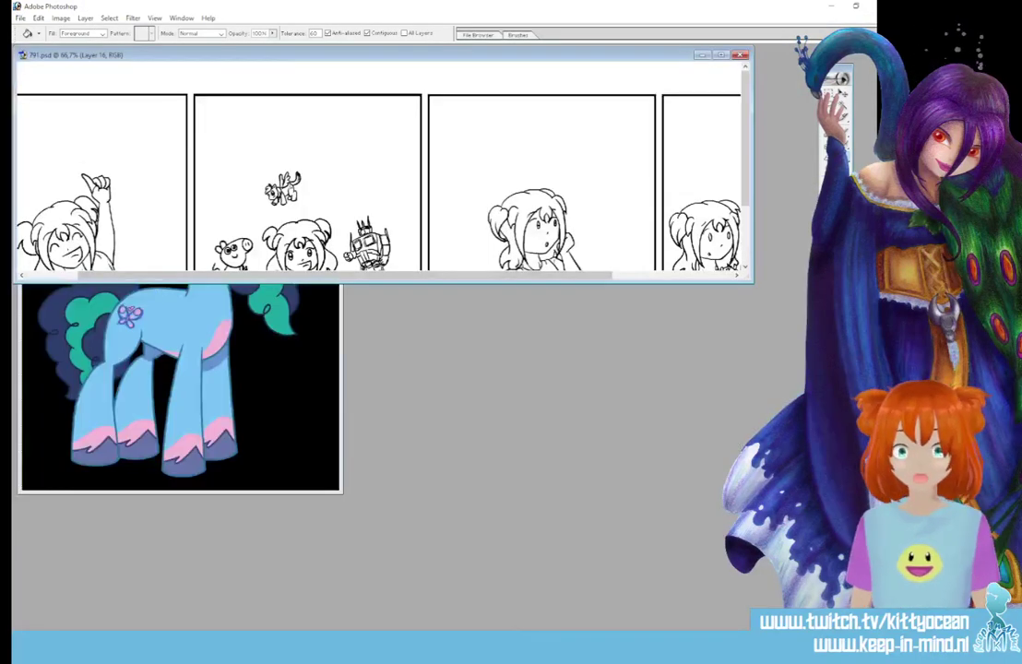
key("i")
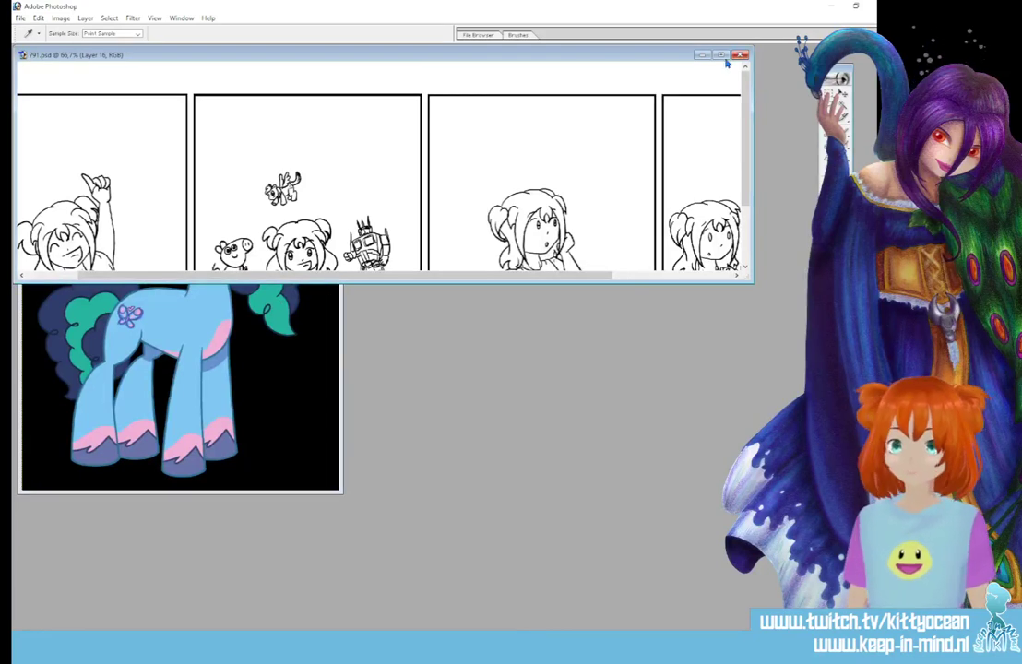
double_click(632, 54)
key("g")
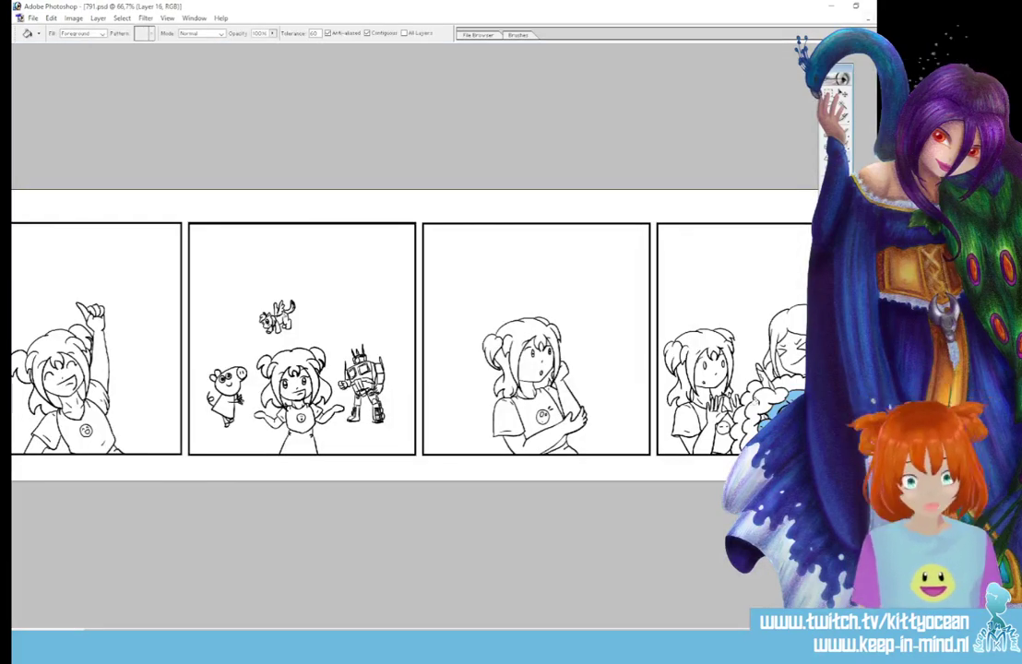
left_click(765, 403)
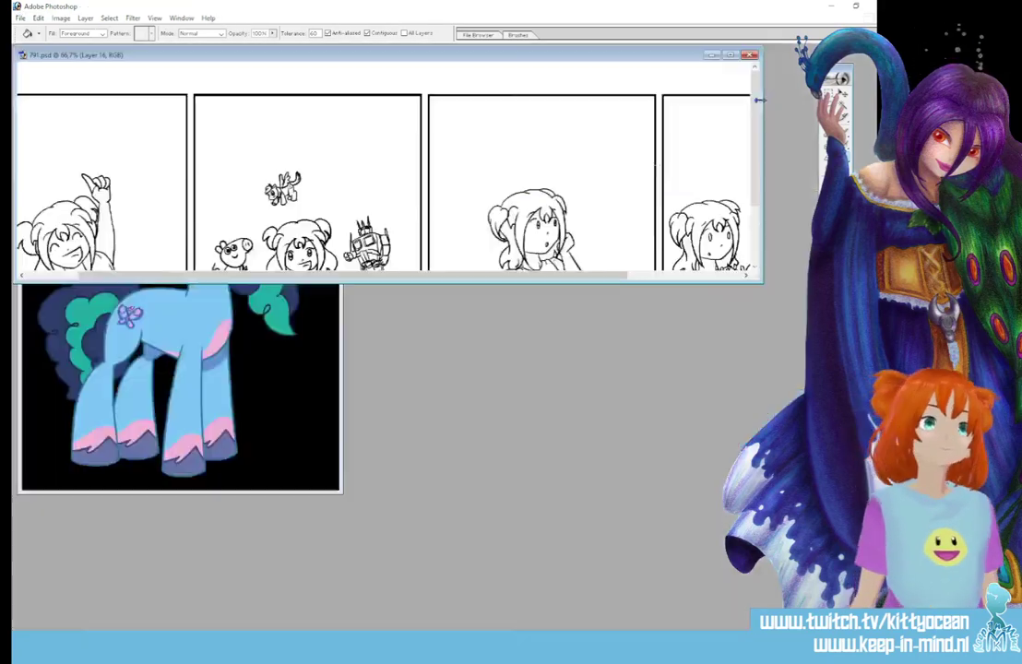
Sample the dark navy of the mane from the reference and fill the pony's outer curls in the fourth panel with it
left_click(877, 18)
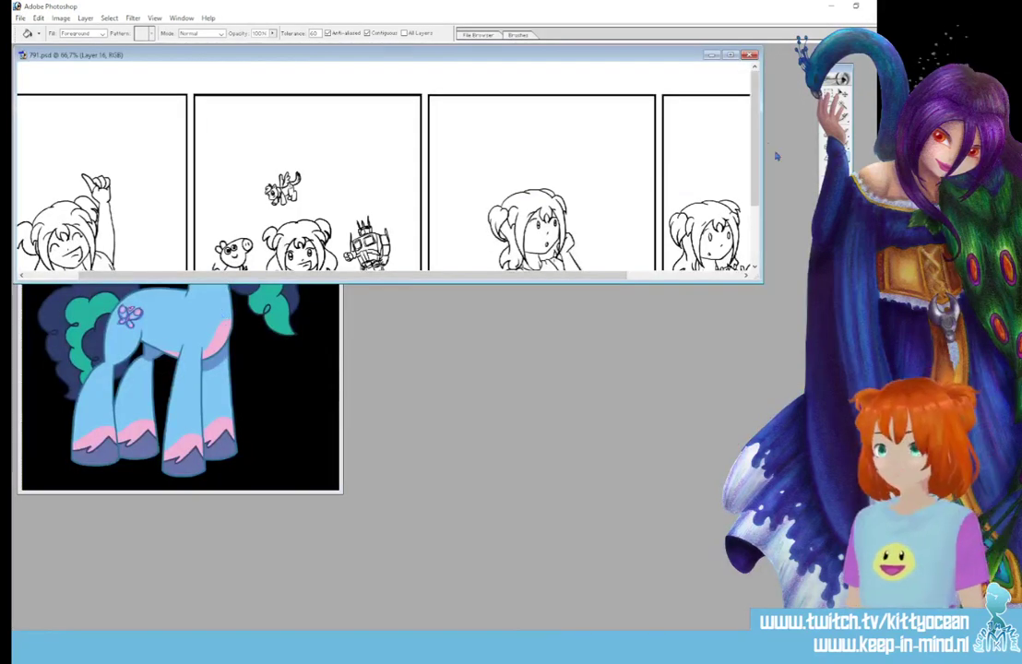
key("i")
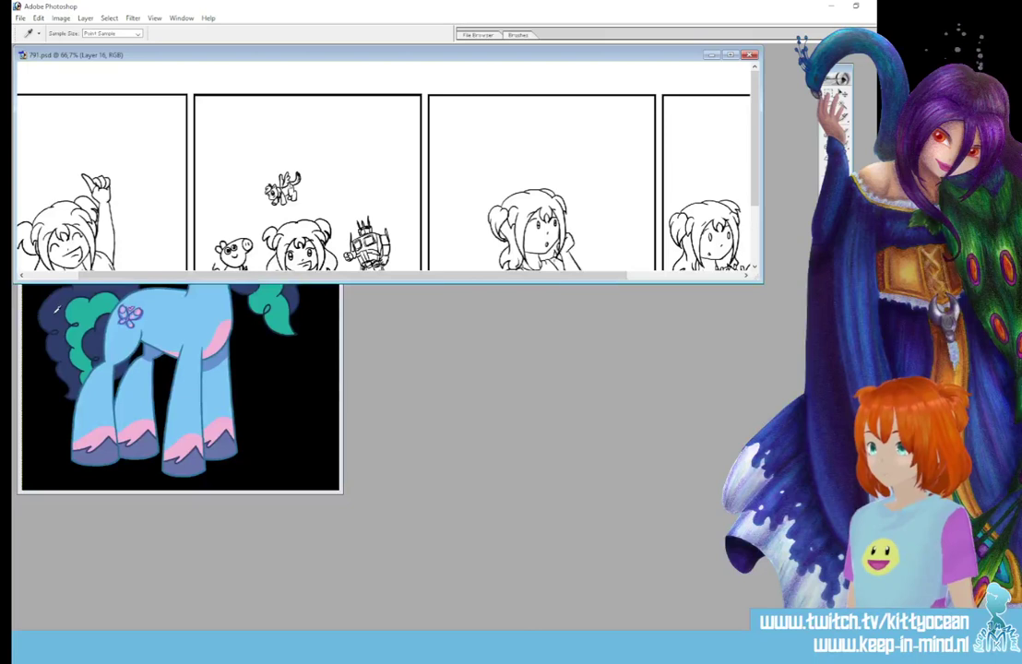
left_click(729, 56)
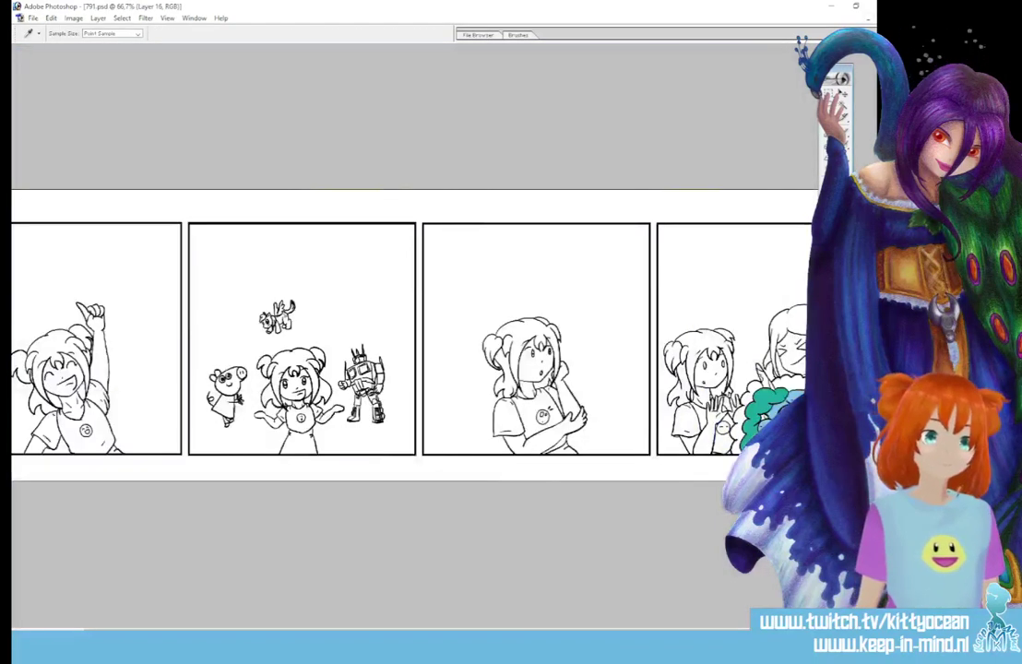
key("g")
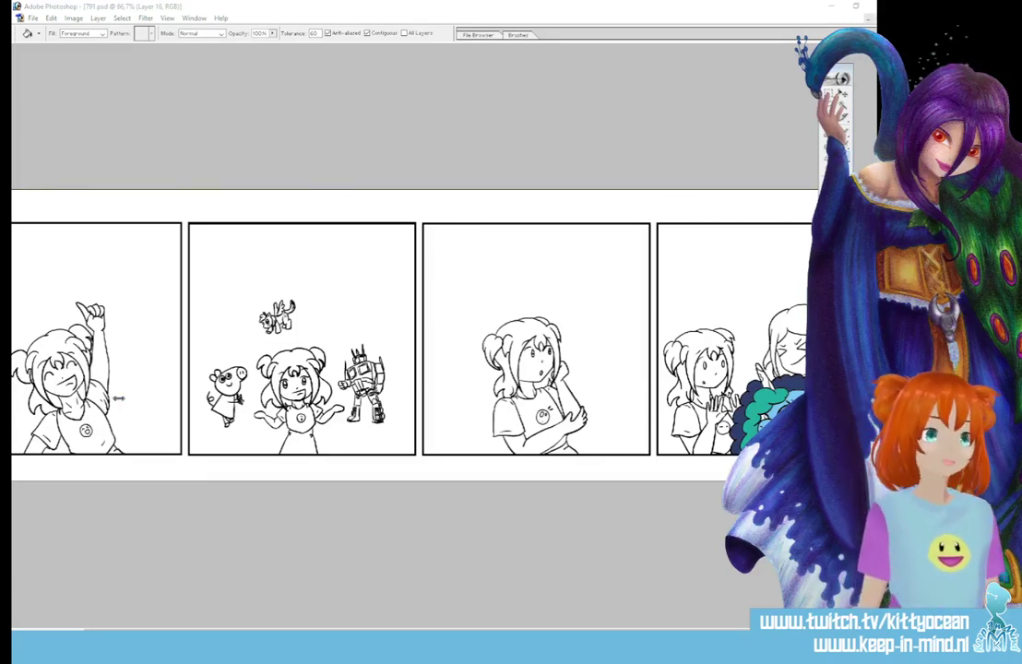
left_click(310, 20)
key("ctrl+plus")
key("ctrl+plus")
key("ctrl+plus")
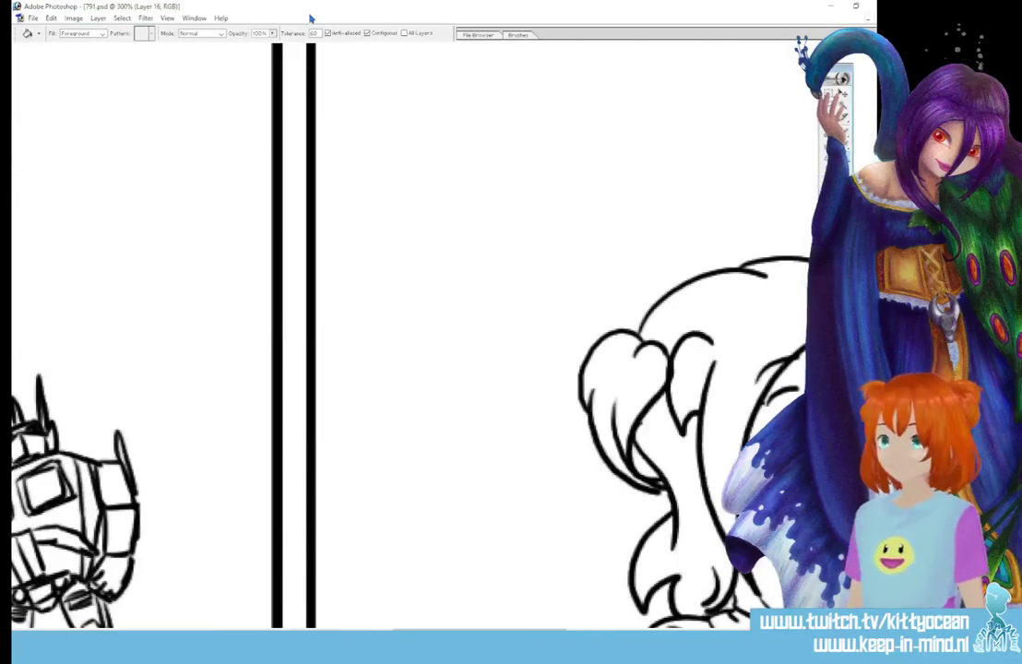
left_click(389, 620)
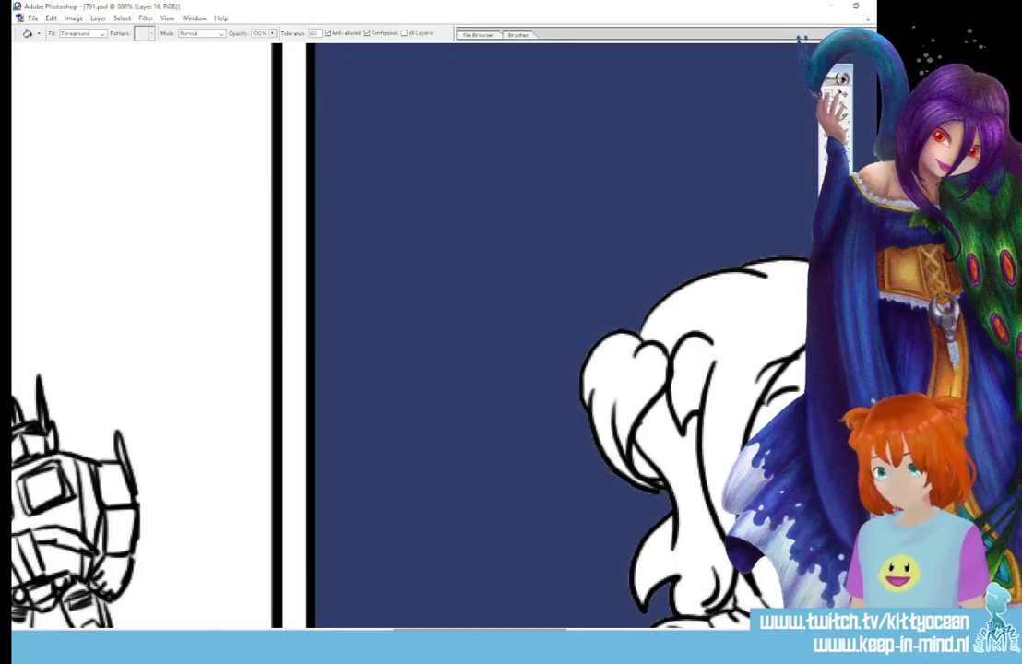
key("ctrl+z")
Set the foreground colour to crimson, BD1B32, and fill the robot's chest in the second panel with it
left_click_drag(480, 630, 360, 631)
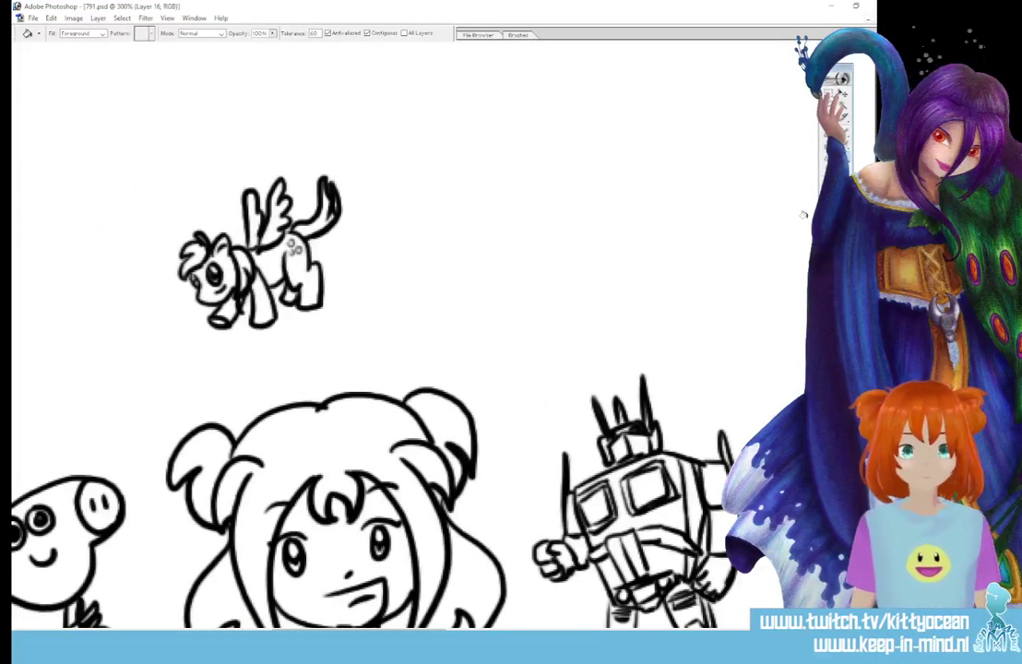
left_click(829, 245)
left_click(544, 95)
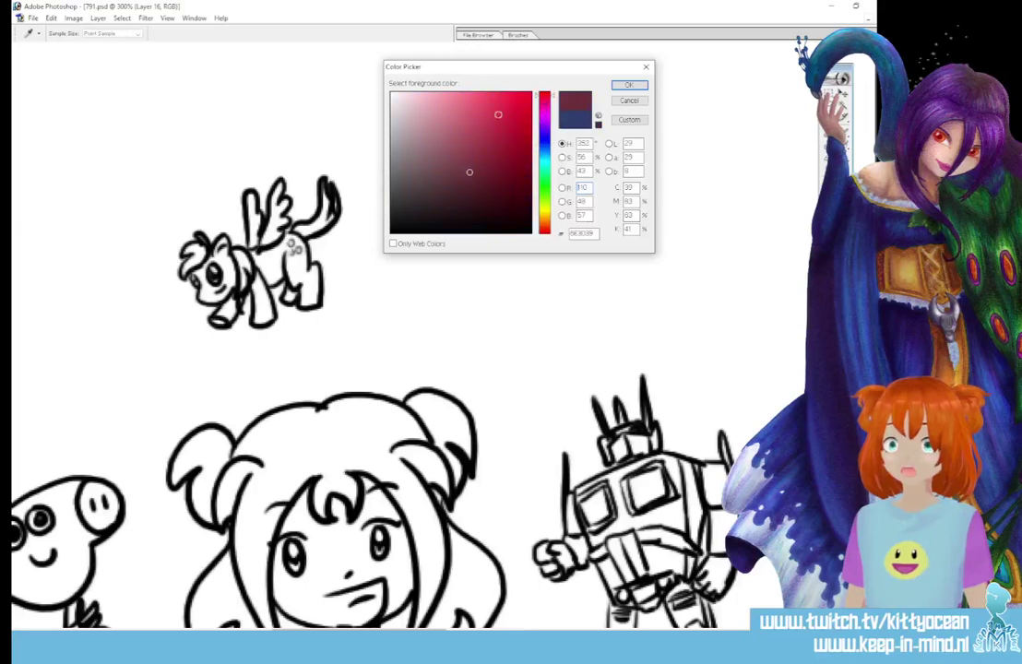
left_click_drag(497, 114, 511, 123)
left_click(629, 84)
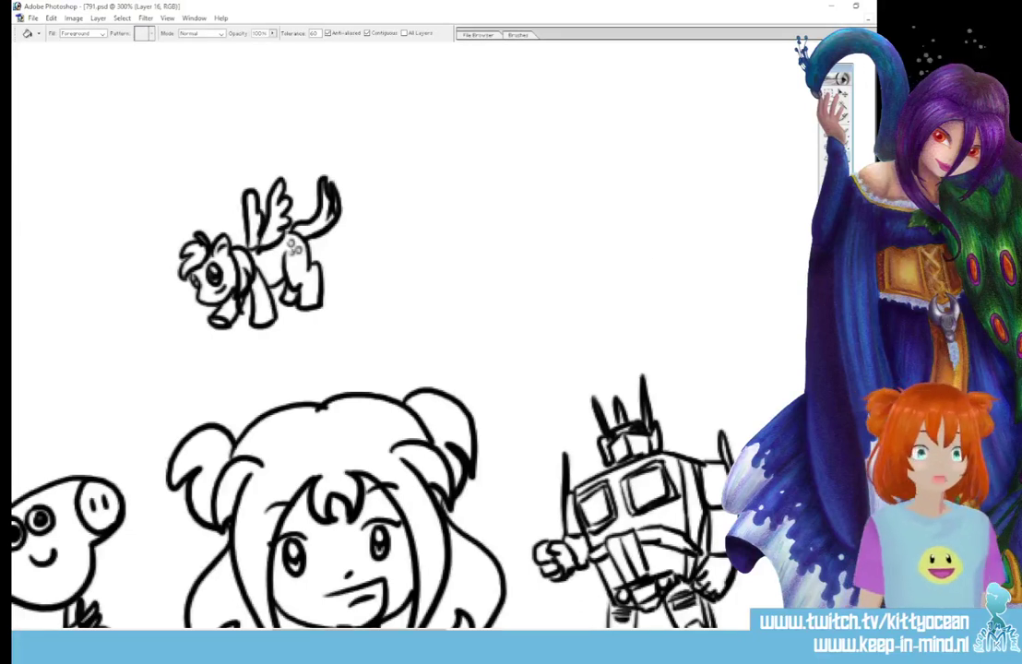
scroll(406, 332, "down", 3)
left_click(645, 337)
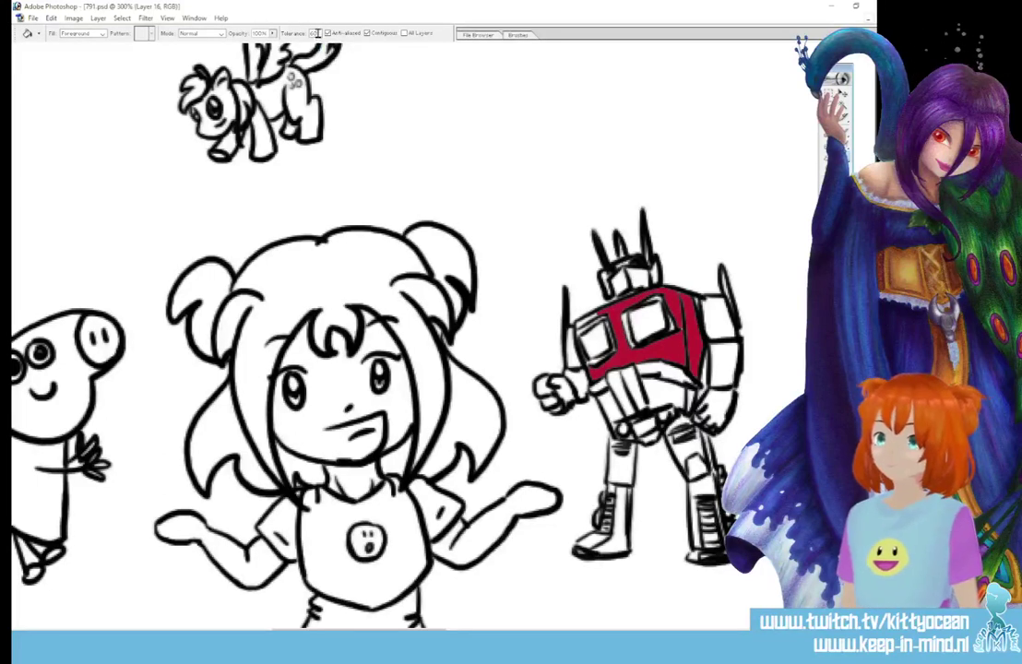
Raise the Paint Bucket tolerance to 100 and fill the robot's arms and abdomen with crimson
left_click_drag(317, 33, 276, 39)
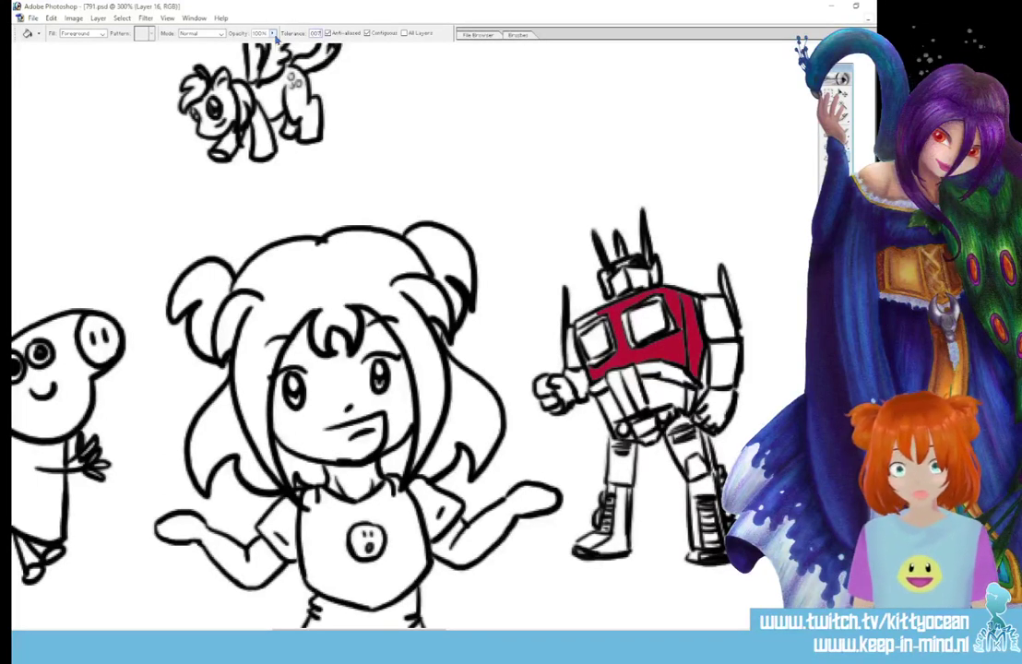
key("Return")
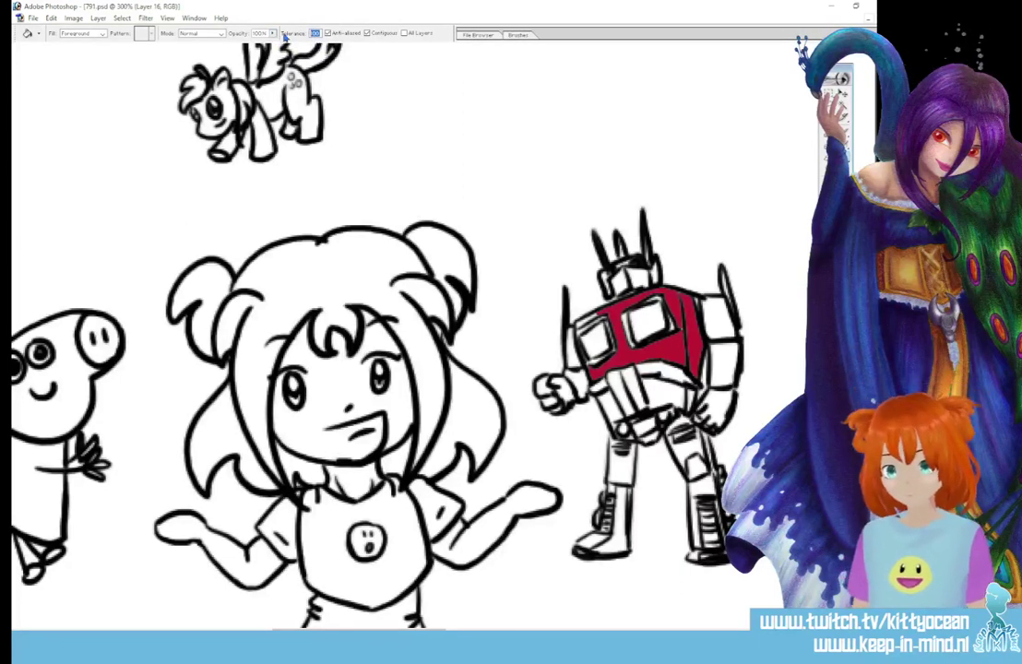
left_click(570, 365)
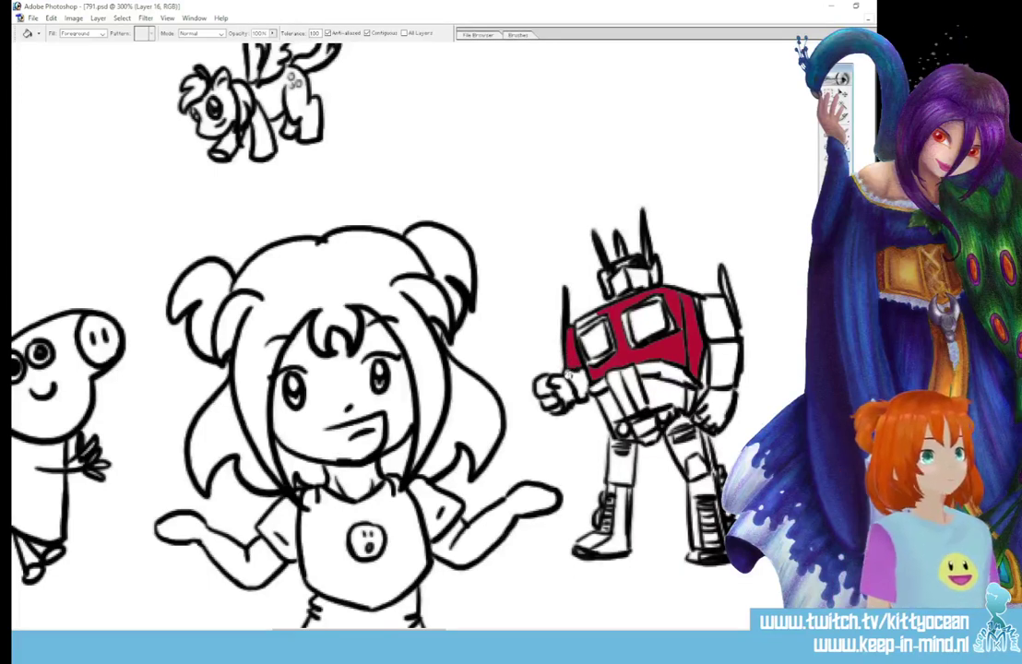
left_click(574, 381)
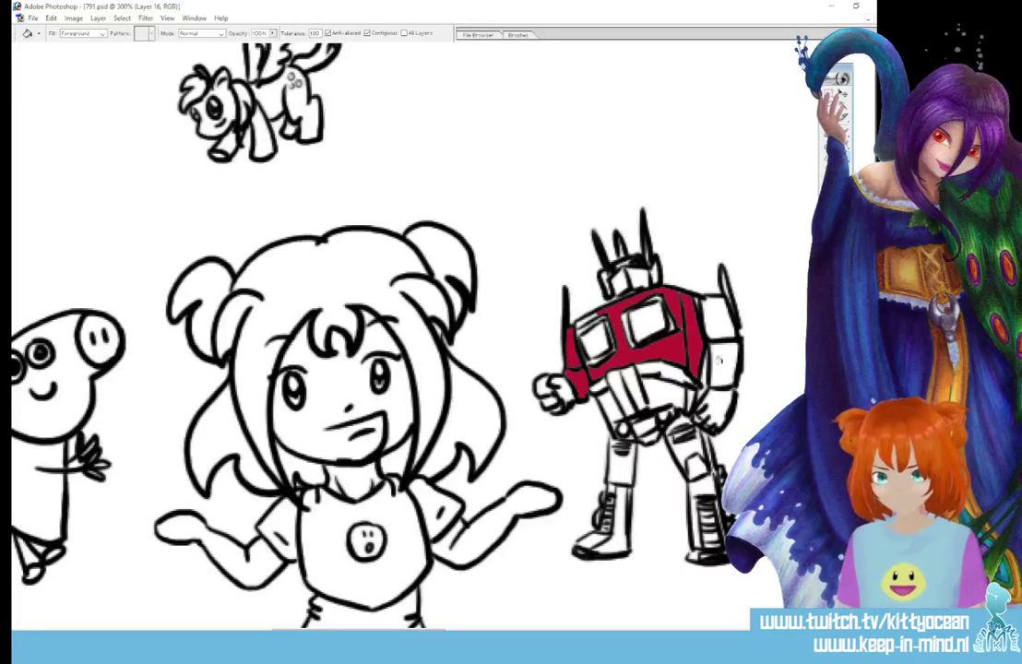
left_click(720, 363)
left_click(712, 324)
left_click(653, 397)
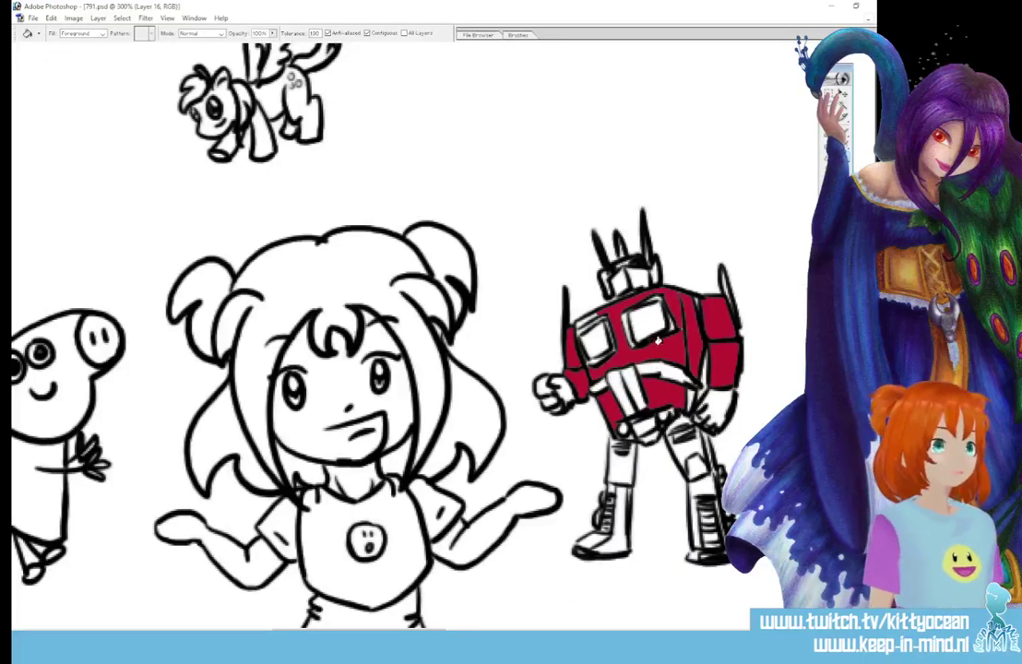
Set the foreground colour to a medium blue and fill the robot's lower legs and the second panel's background with it
left_click(831, 232)
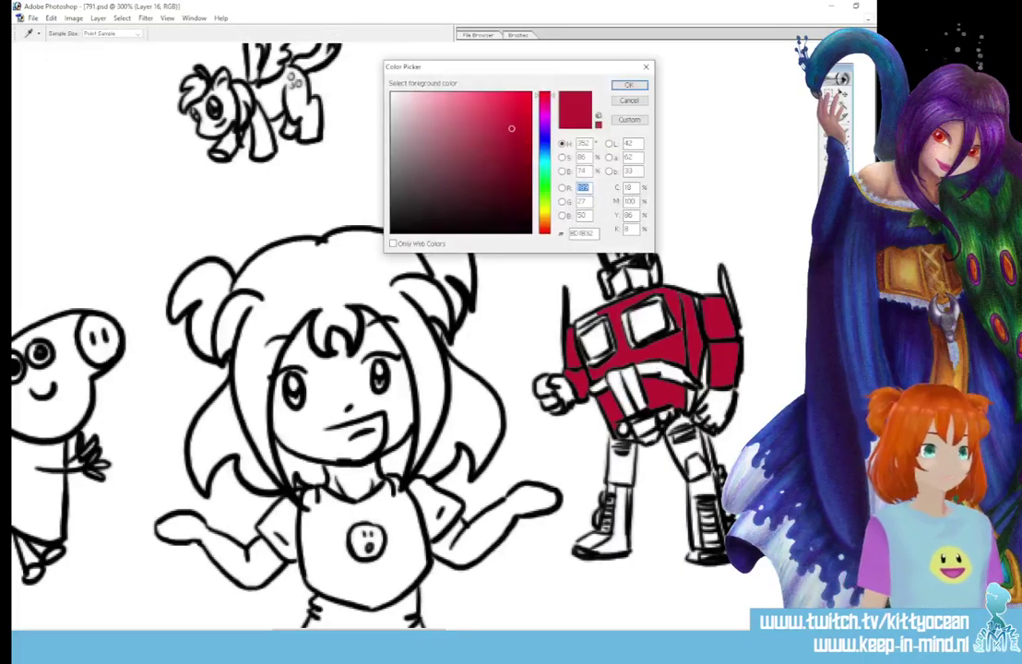
left_click(544, 139)
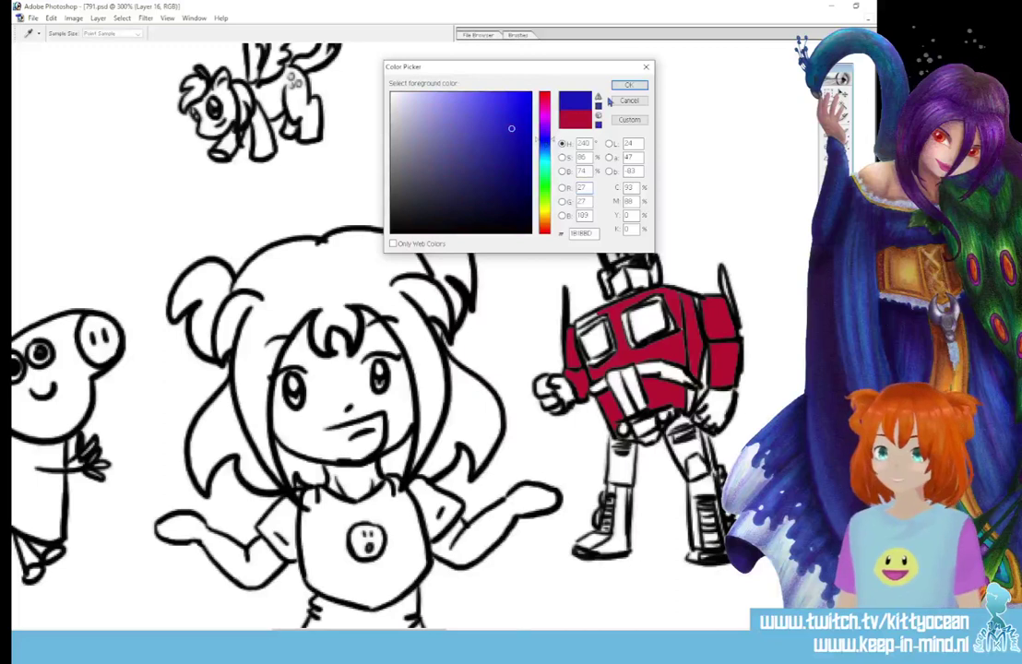
left_click(481, 116)
left_click(628, 84)
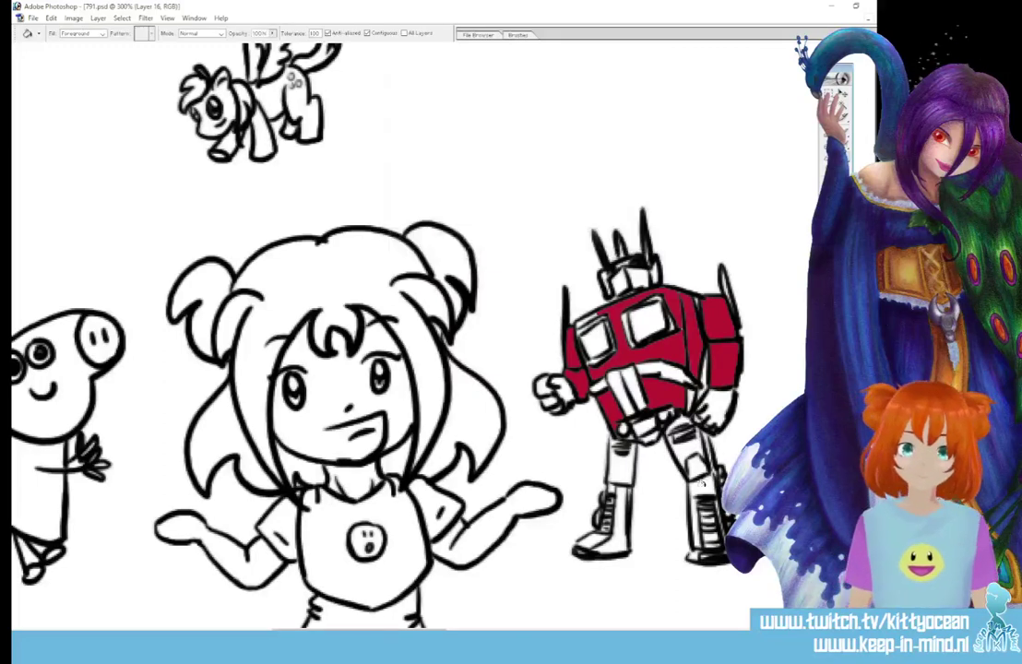
left_click(700, 497)
left_click(520, 465)
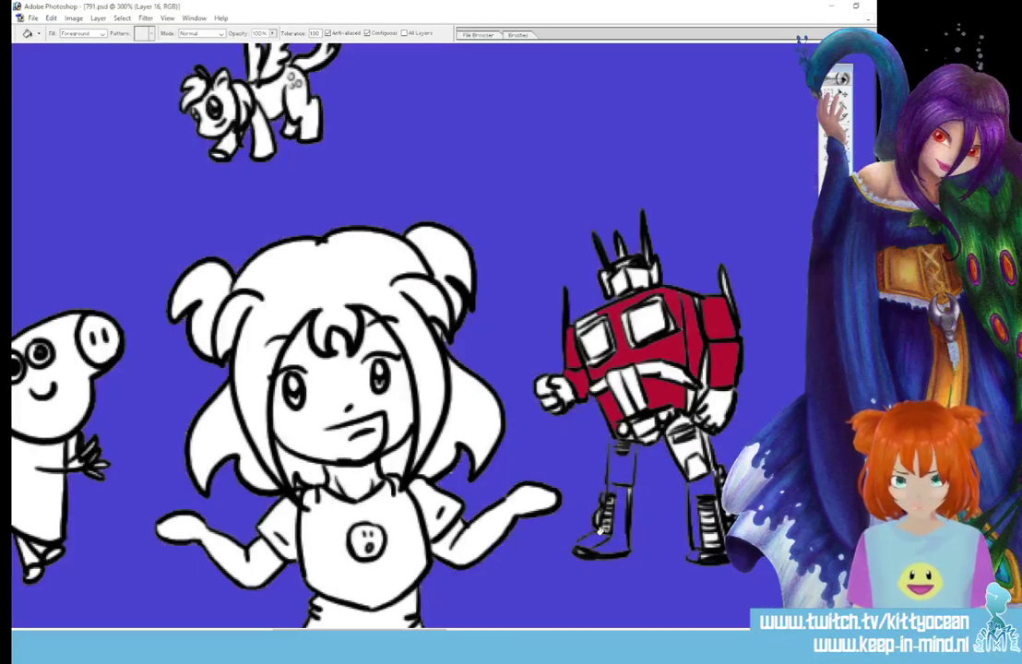
Undo the blue fill that flooded the background, and fill the robot's boots, both hands and helmet side with blue
key("ctrl+z")
left_click(604, 498)
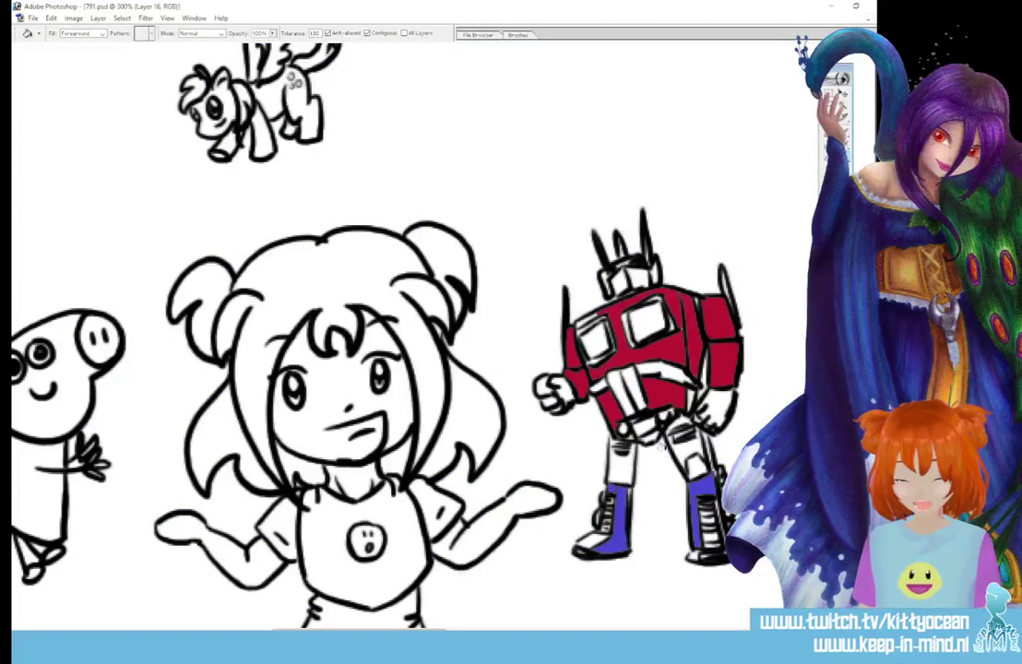
left_click(718, 402)
left_click(549, 393)
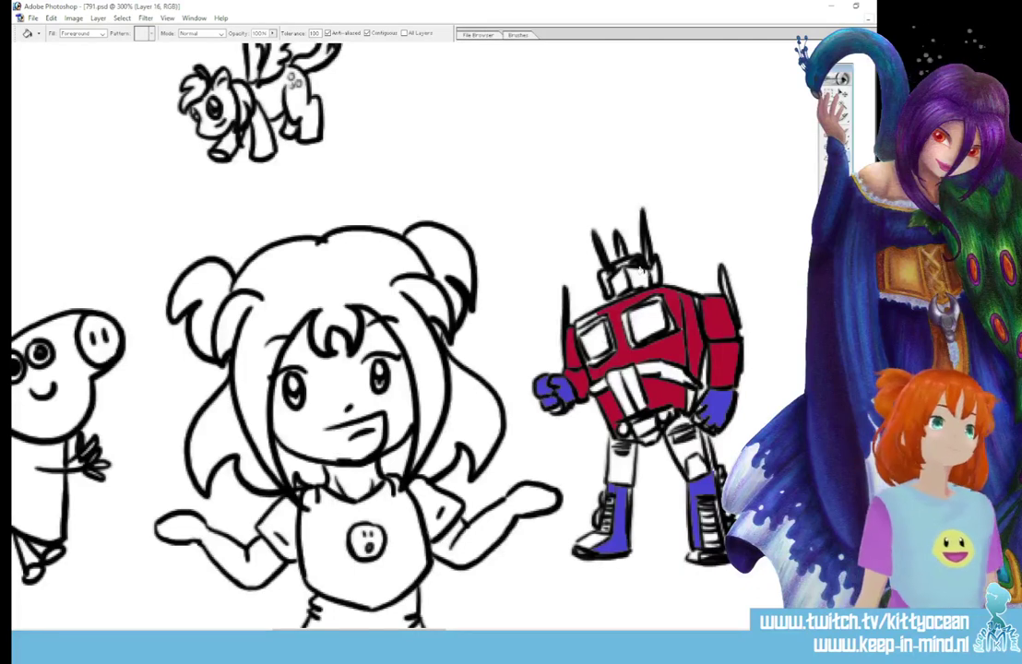
left_click(605, 278)
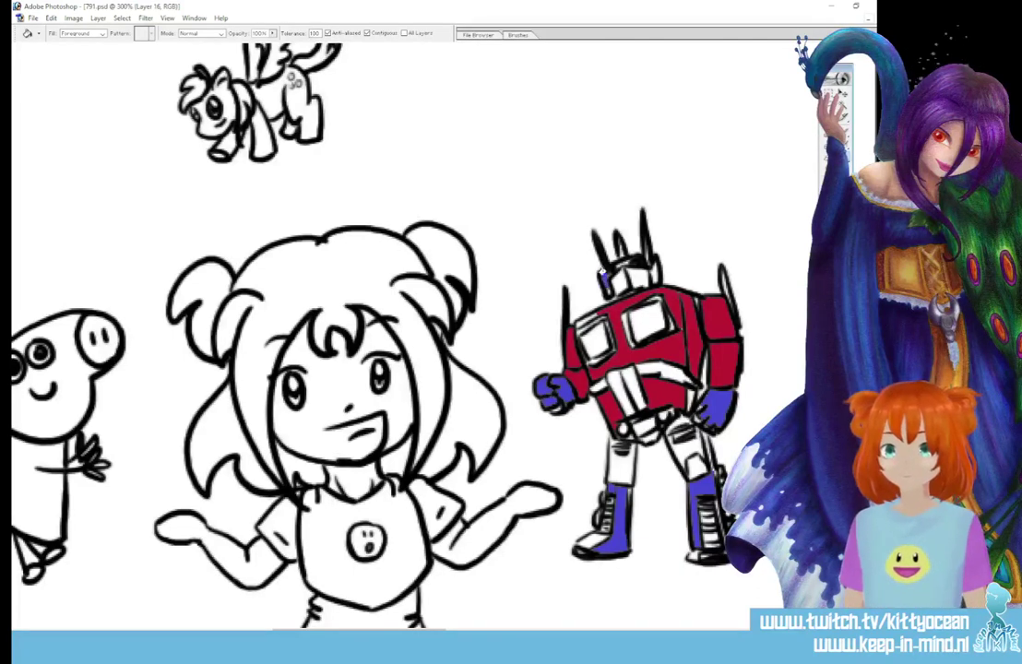
Fill the robot's chest windows, waist plates, pelvis and thigh with light bluish grey, undoing any fill that spills into the background
left_click(831, 231)
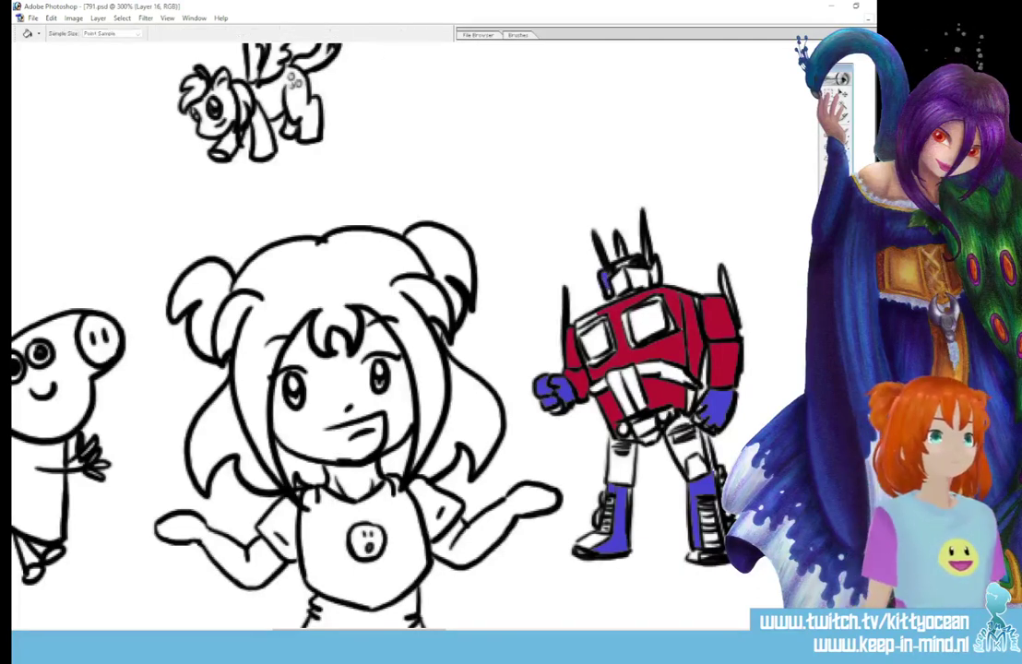
left_click(397, 120)
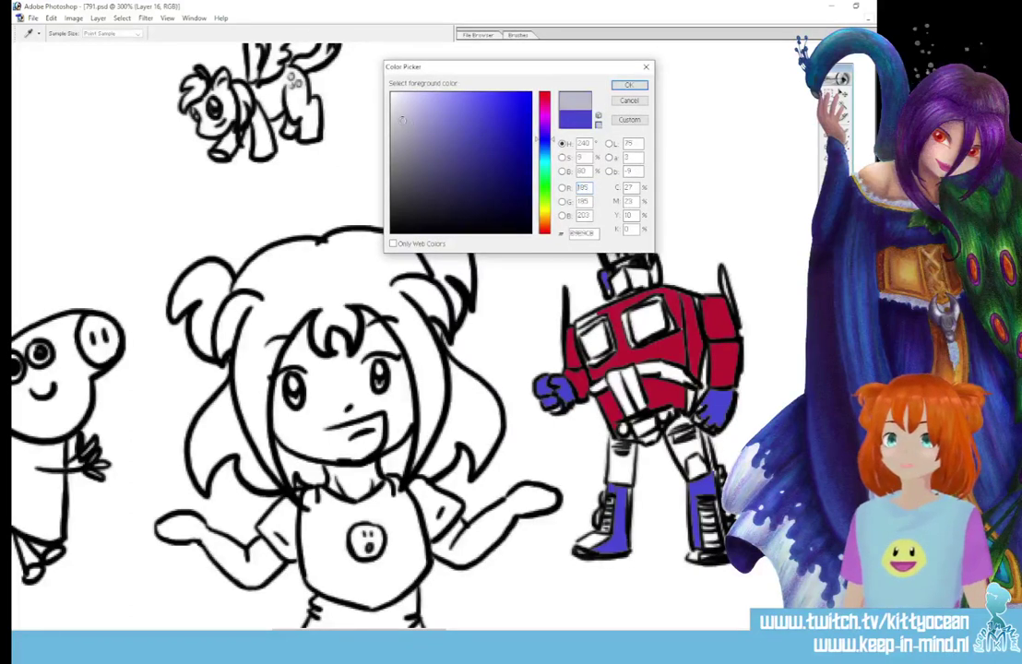
left_click(628, 85)
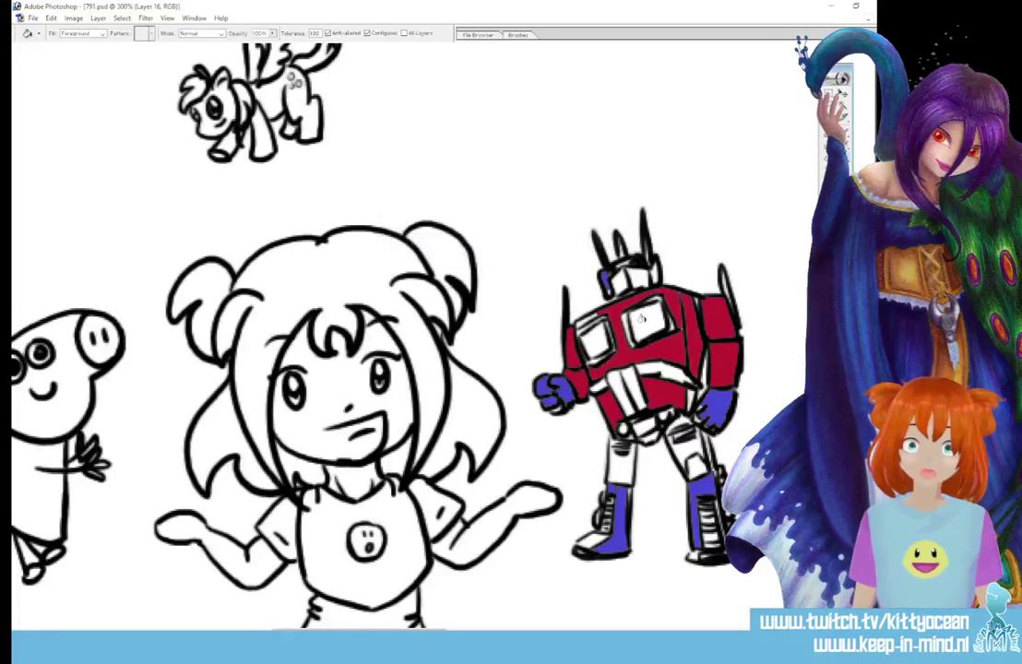
left_click(643, 319)
left_click(592, 338)
left_click(635, 381)
left_click(621, 385)
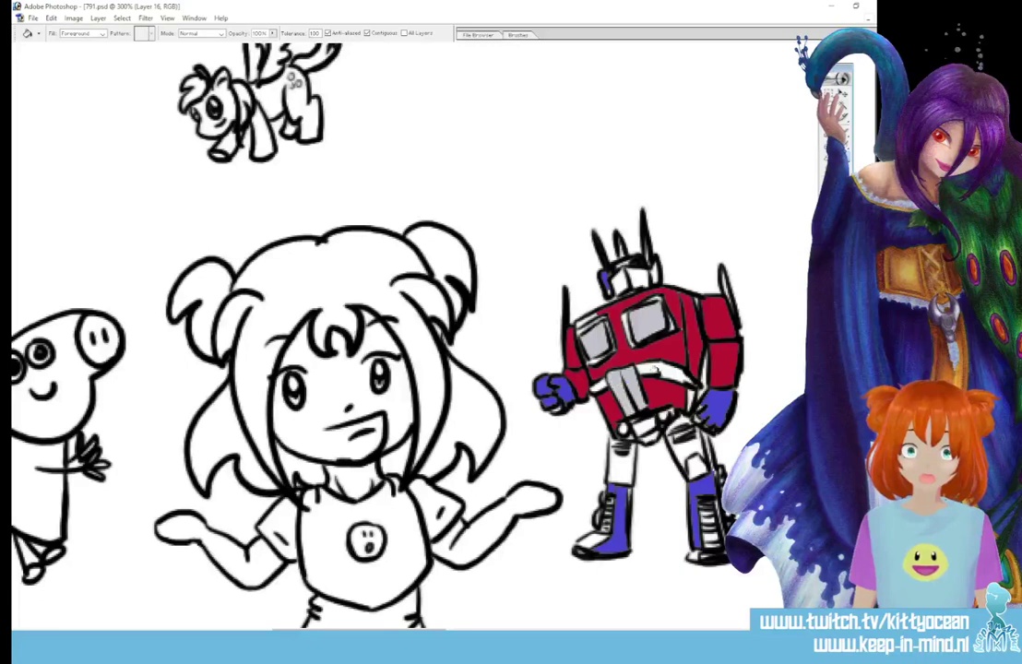
left_click(663, 371)
left_click(645, 431)
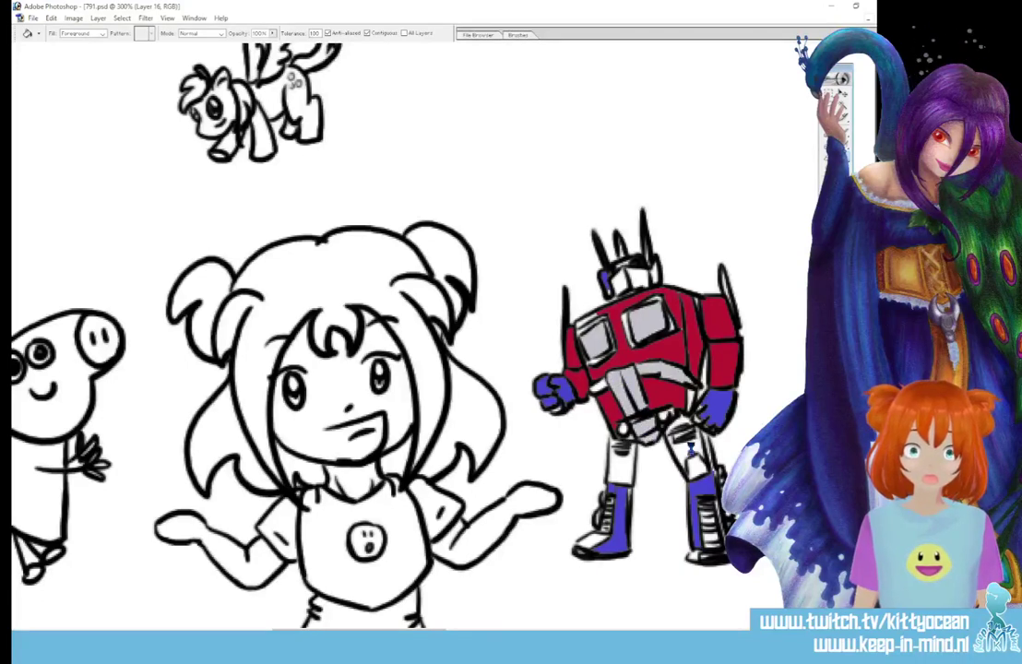
left_click(605, 444)
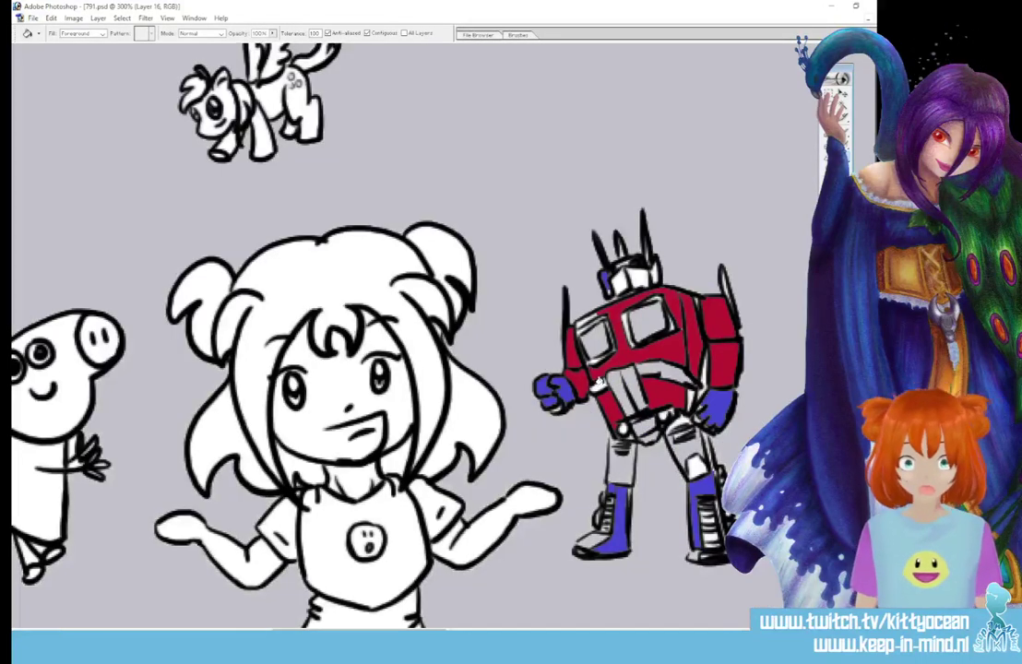
key("ctrl+z")
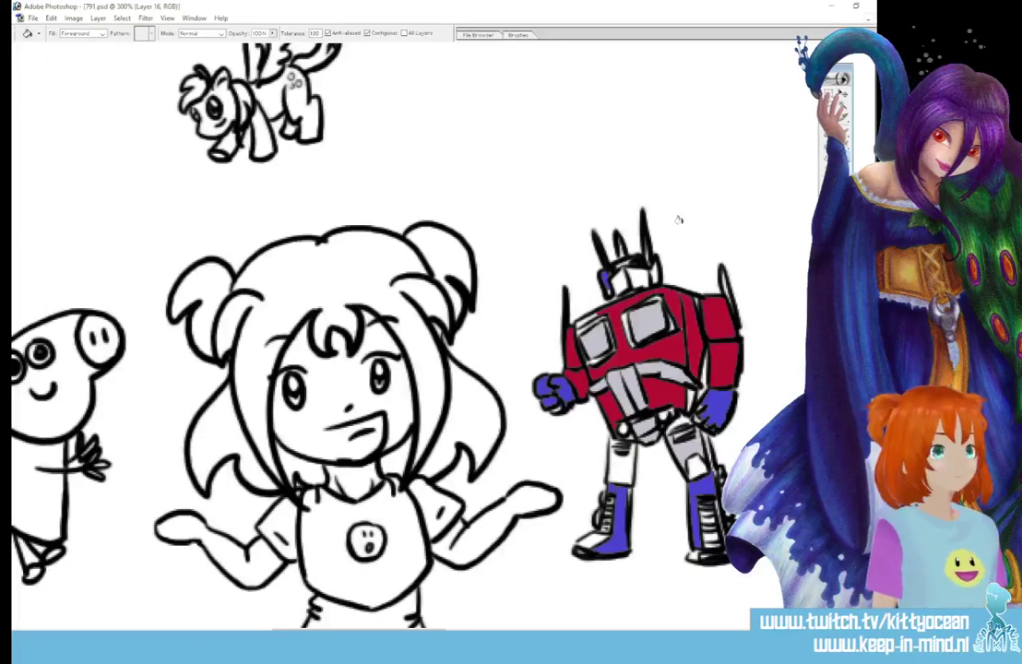
Set the foreground colour to a dark bluish grey with hue 240, saturation 22% and brightness 47%
left_click(832, 229)
left_click_drag(403, 145, 421, 167)
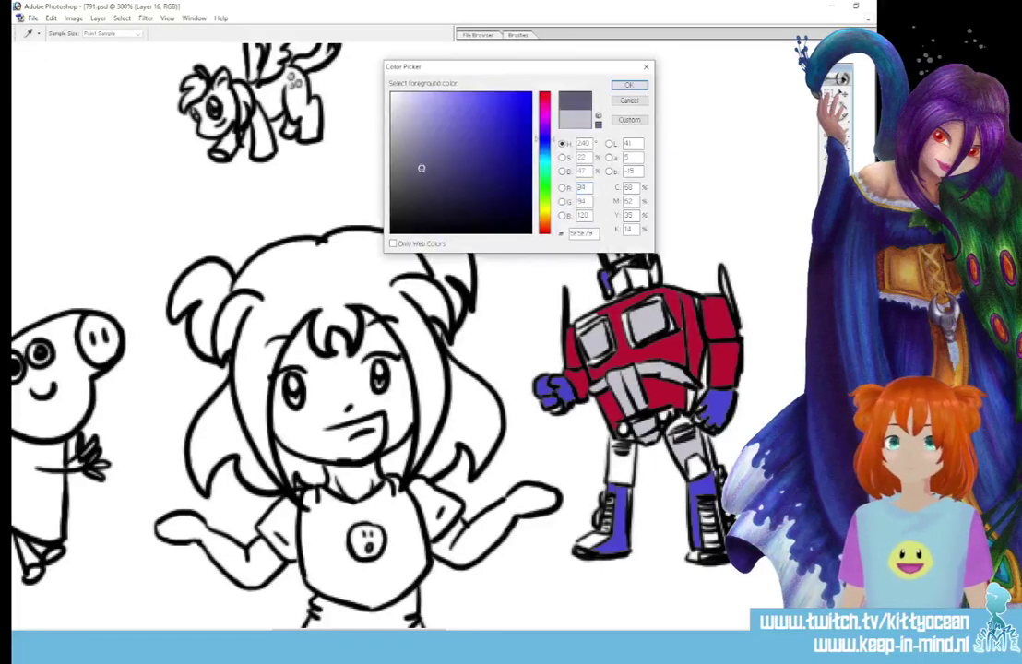
left_click(629, 85)
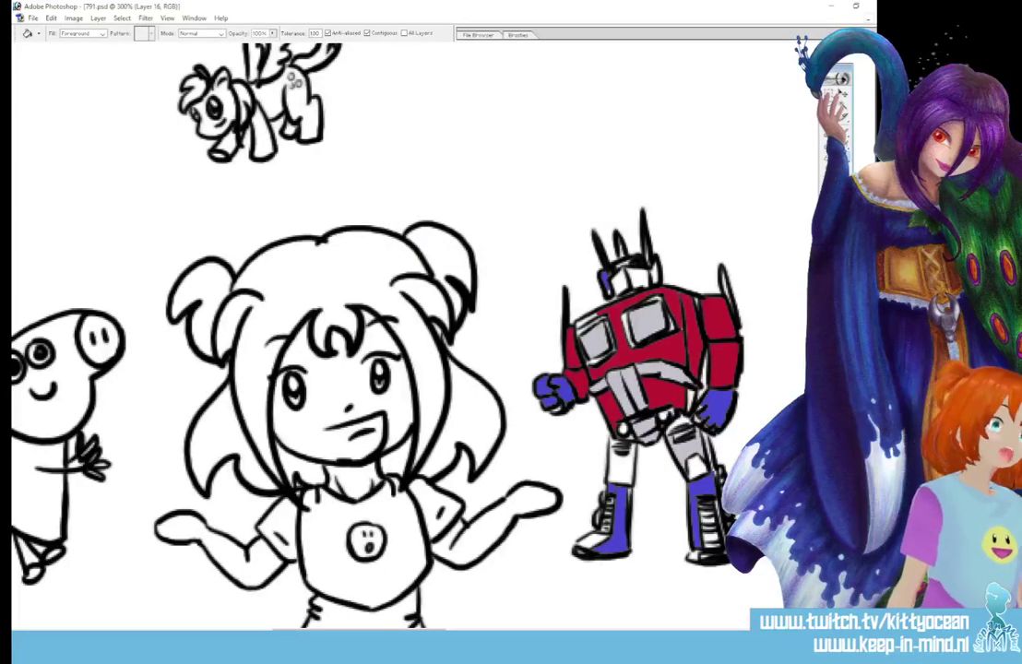
Sample the robot's light grey and fill the robot's face and the pony's body and legs with it
key("i")
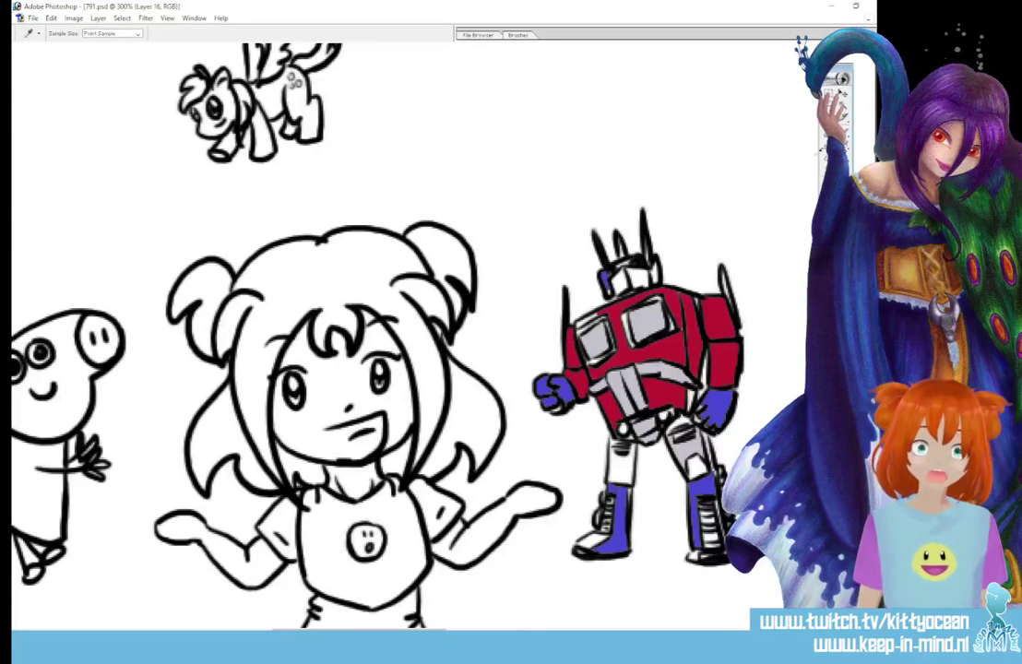
key("g")
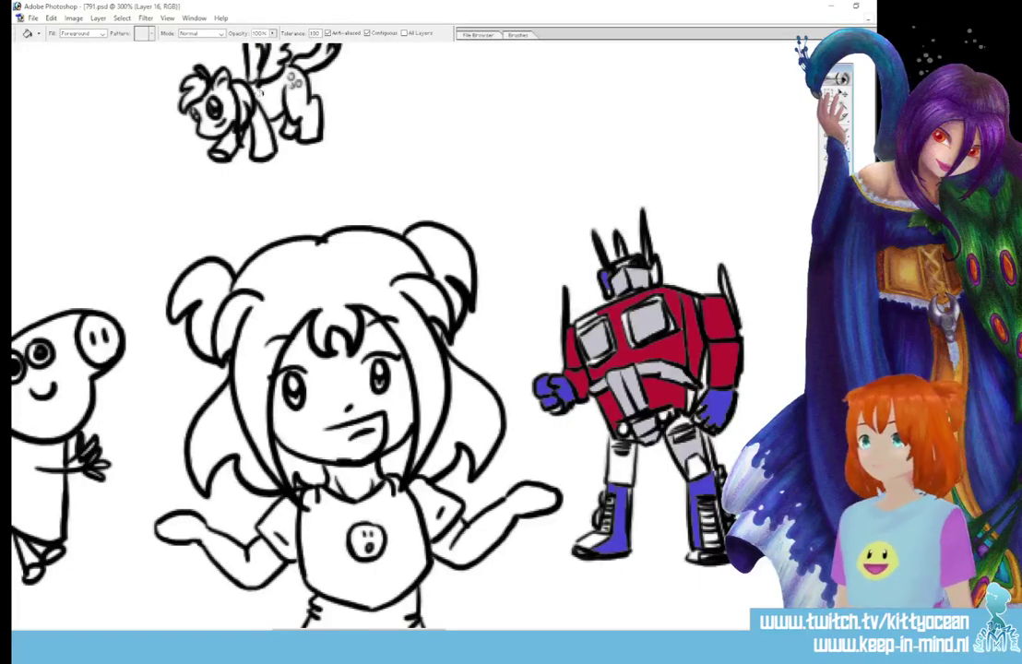
left_click(247, 90)
left_click(222, 116)
left_click(228, 115)
left_click(194, 124)
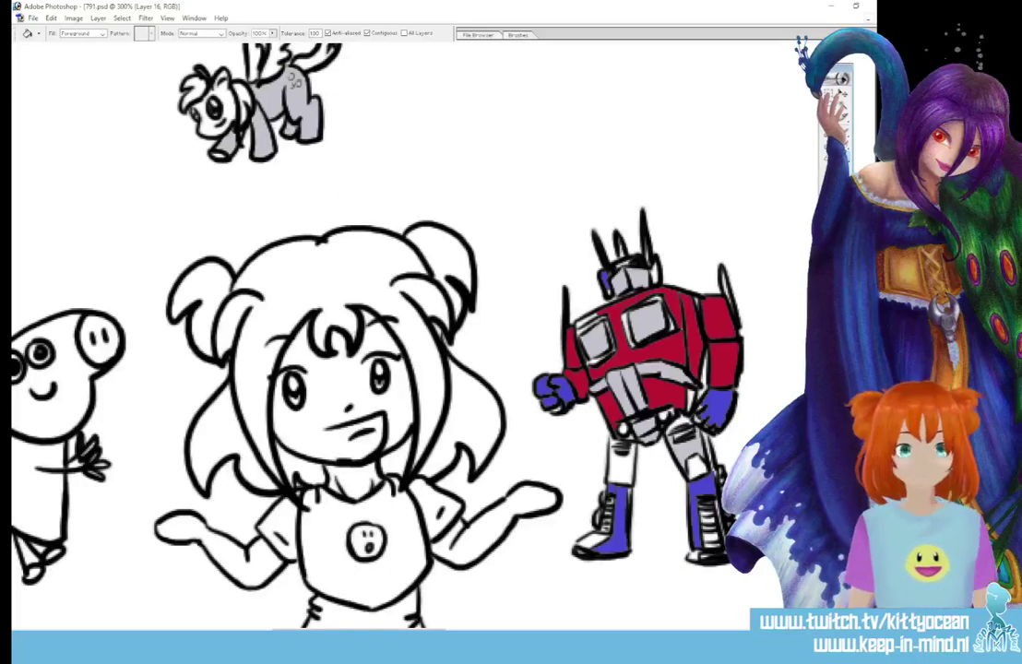
Fill the pony's remaining wing, front hoof and head with the same light grey
scroll(387, 332, "up", 2)
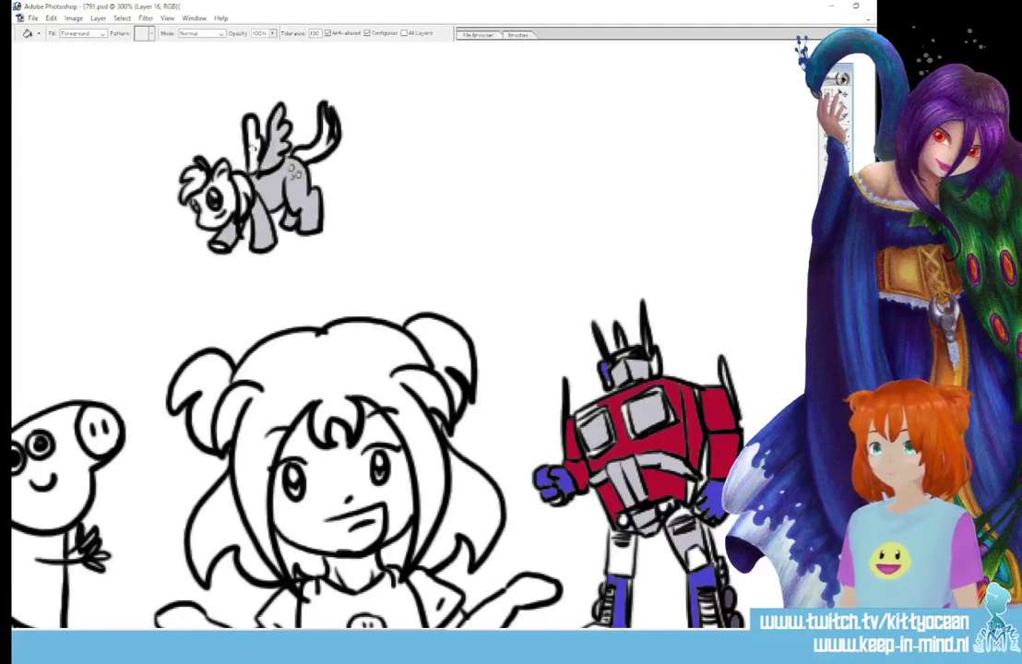
left_click(254, 148)
left_click(216, 247)
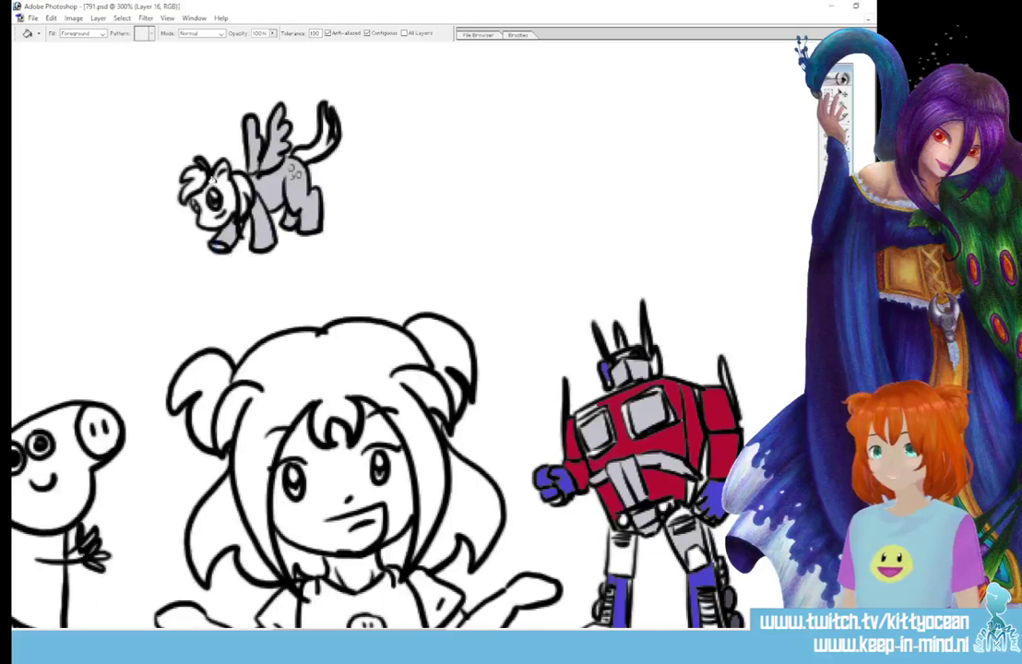
left_click(197, 162)
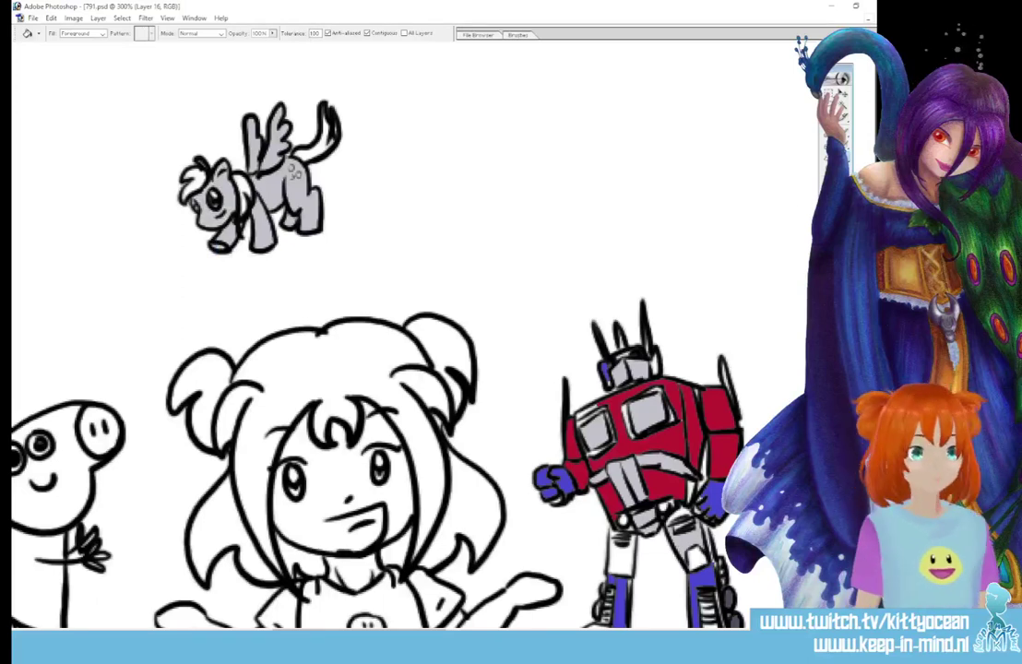
Fill the pony's tail, mane and forelock with pale yellow, hue 61, saturation 34% and brightness 86%
left_click(830, 256)
left_click(545, 209)
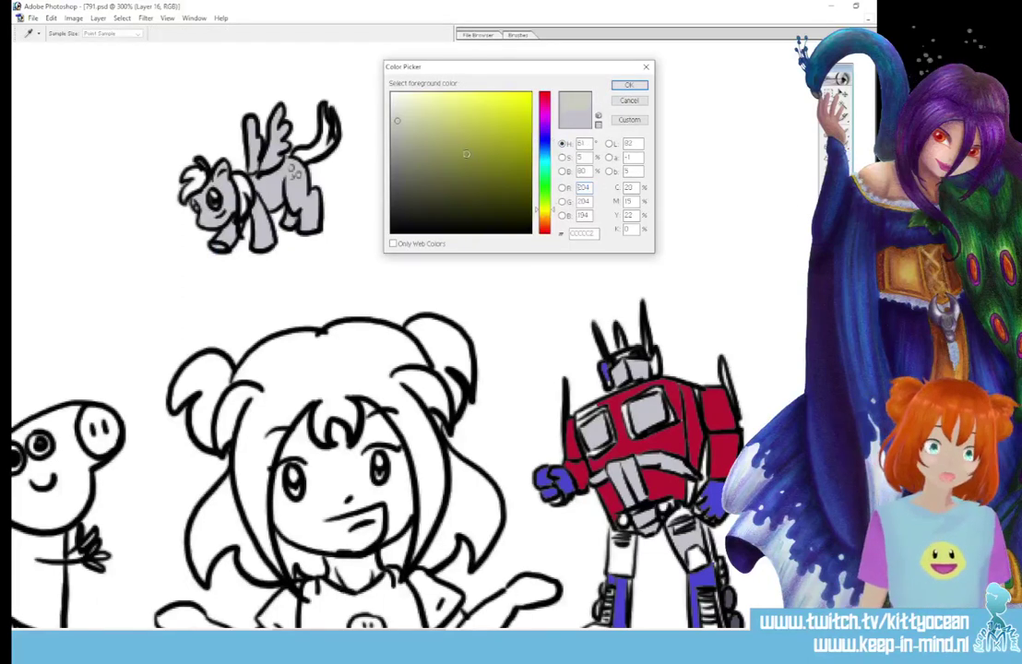
left_click(629, 84)
left_click(325, 138)
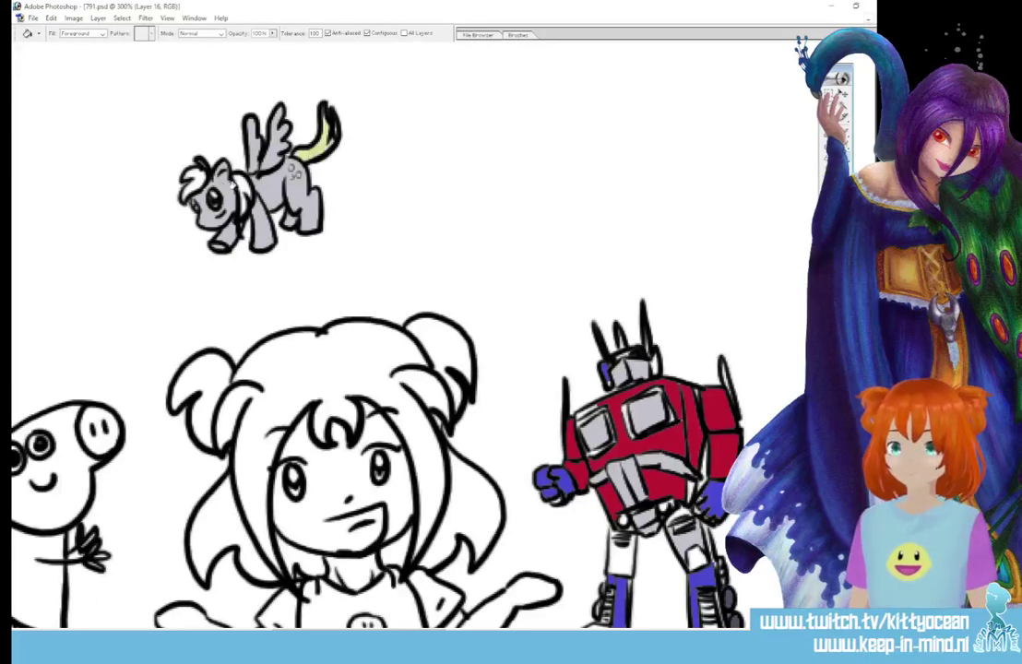
left_click(244, 192)
left_click(184, 170)
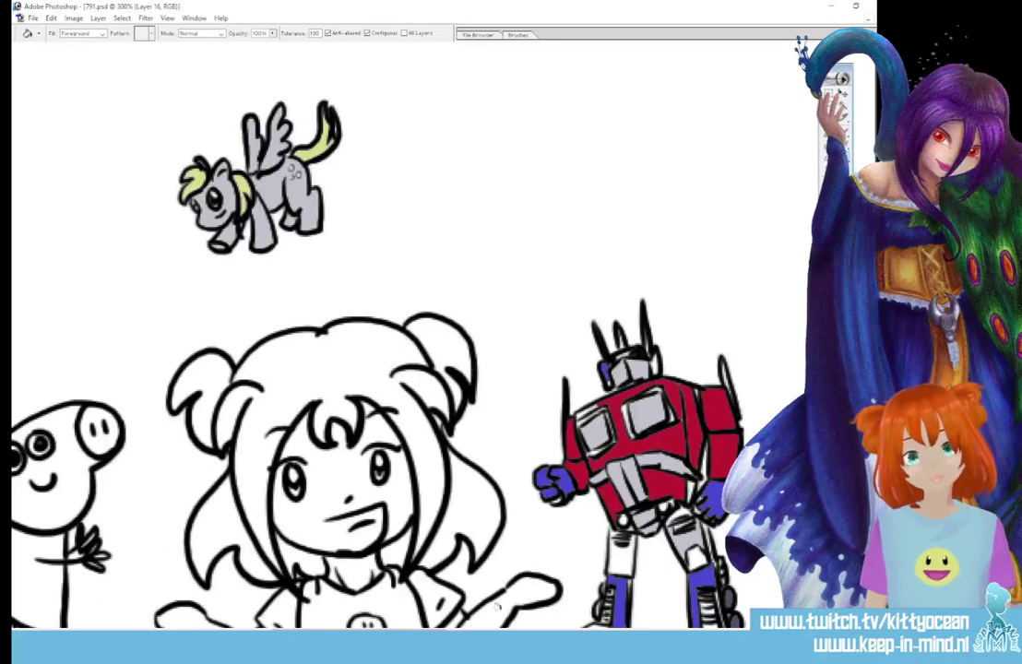
Fill the pig's head, snout and both ears with light pink, hue 308, saturation 27% and brightness 90%
left_click_drag(392, 633, 338, 633)
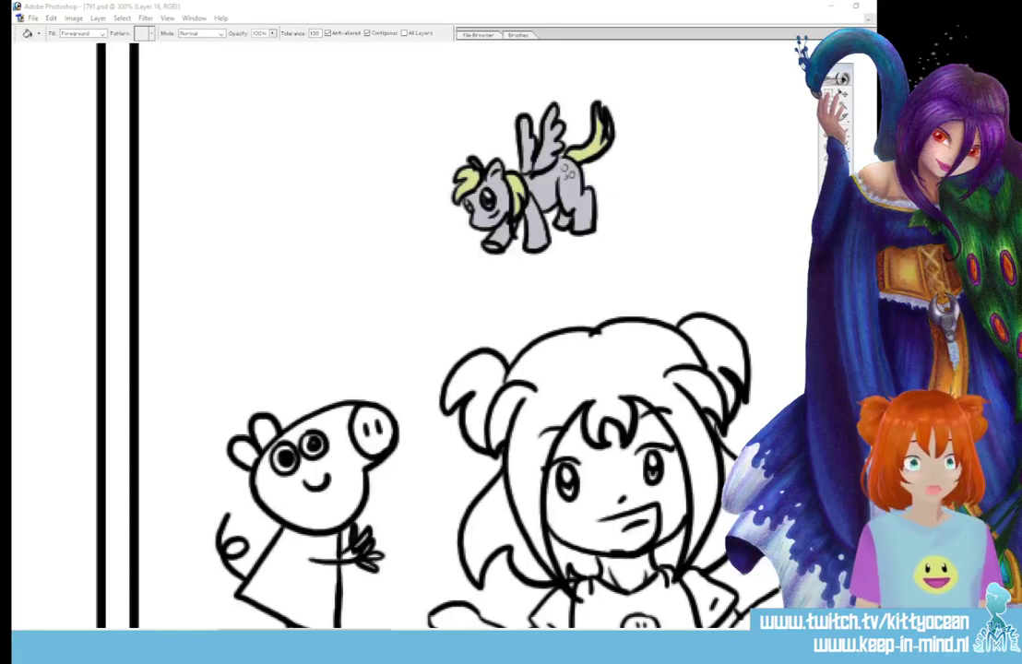
left_click(830, 242)
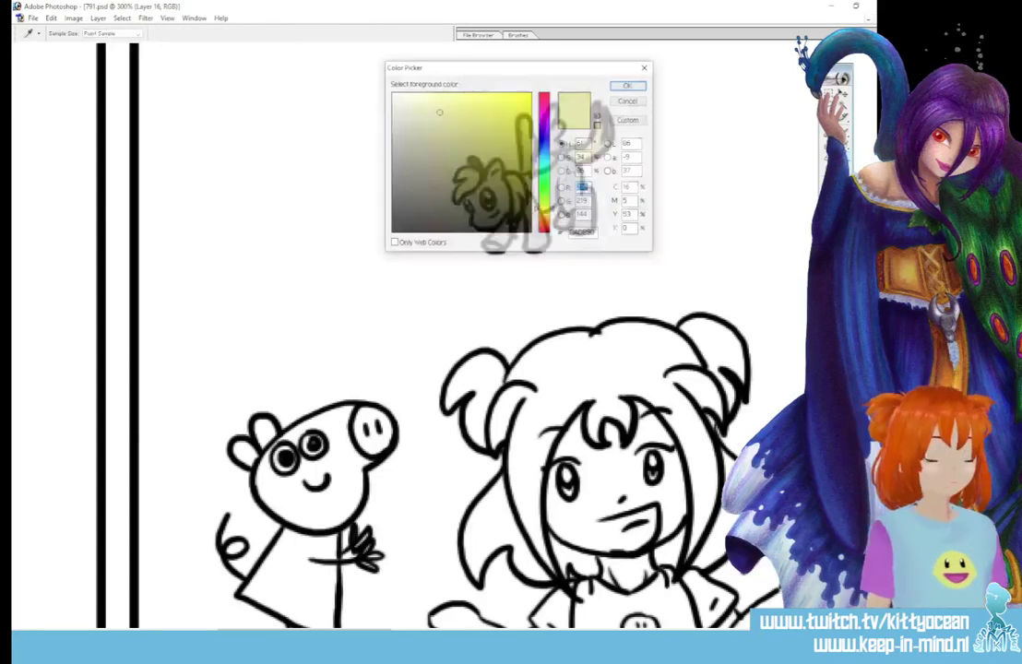
left_click(544, 113)
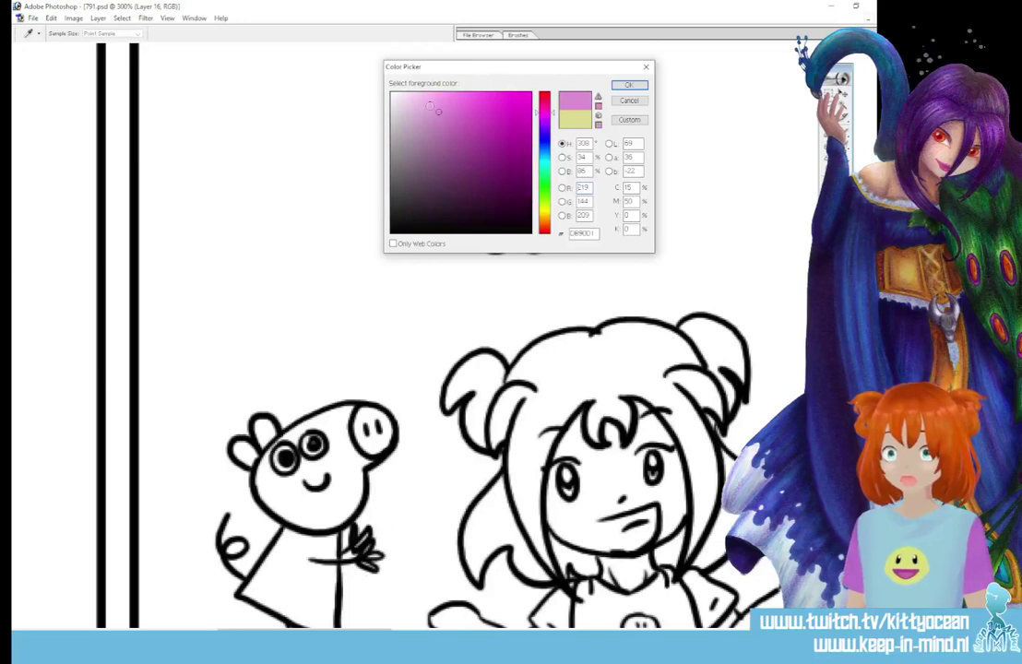
left_click(630, 84)
left_click(360, 431)
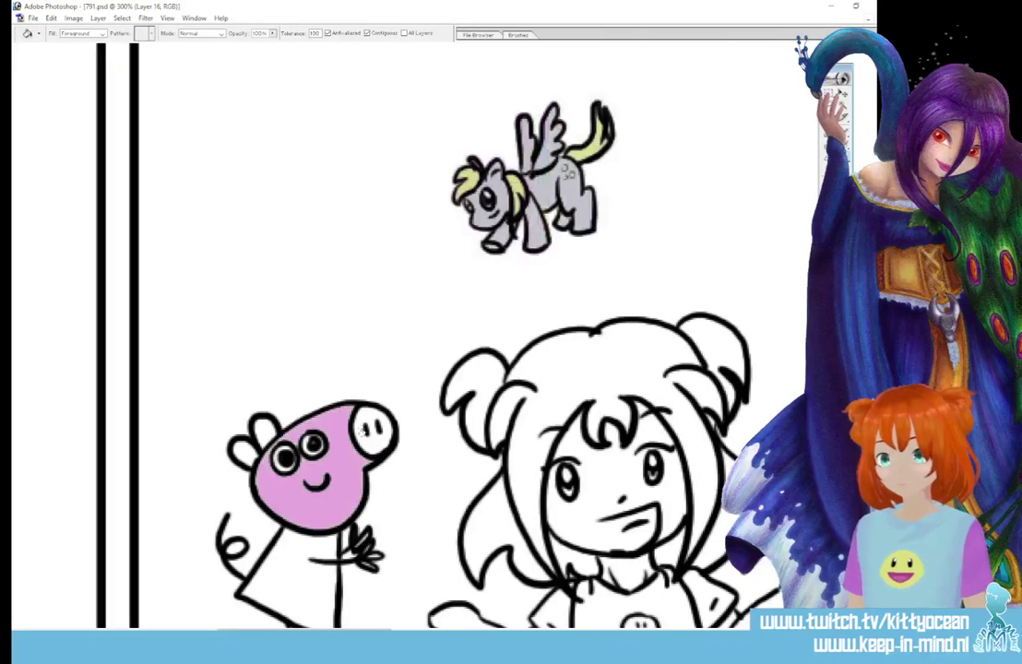
left_click(361, 434)
left_click(260, 431)
left_click(243, 453)
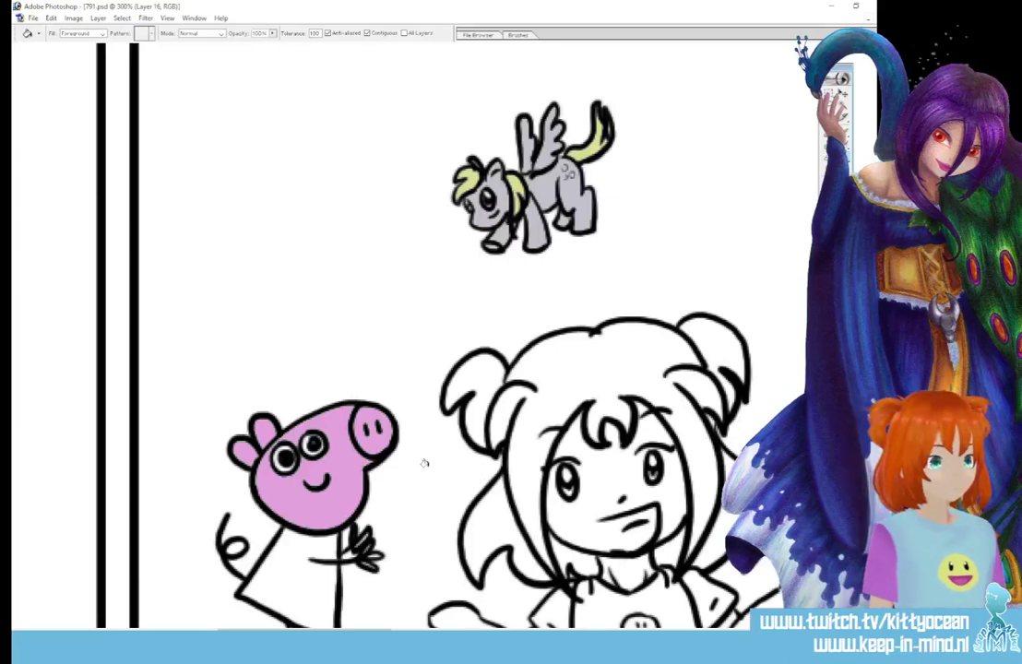
Pick a dark pink with hue 337 as foreground colour and fill the pig's dress with it
left_click(831, 230)
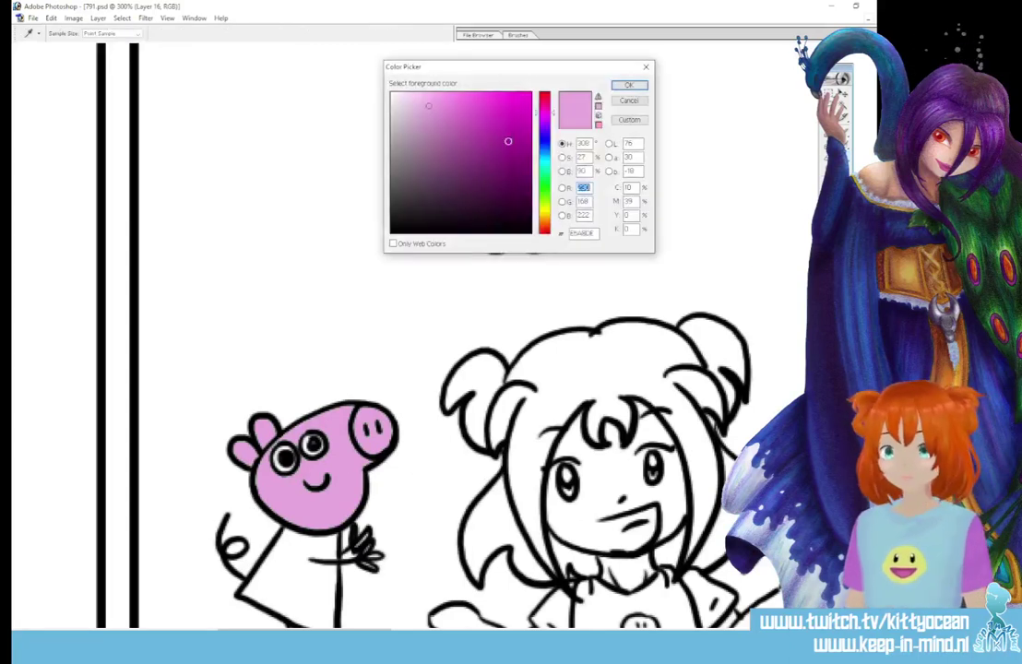
left_click(548, 103)
left_click(473, 122)
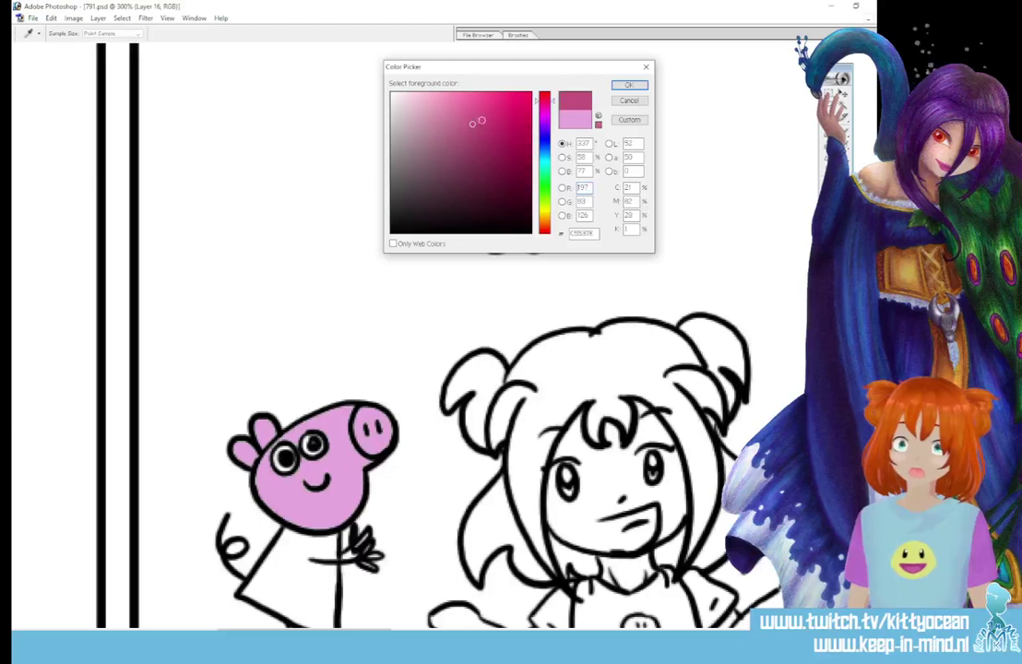
left_click(620, 88)
left_click(282, 537)
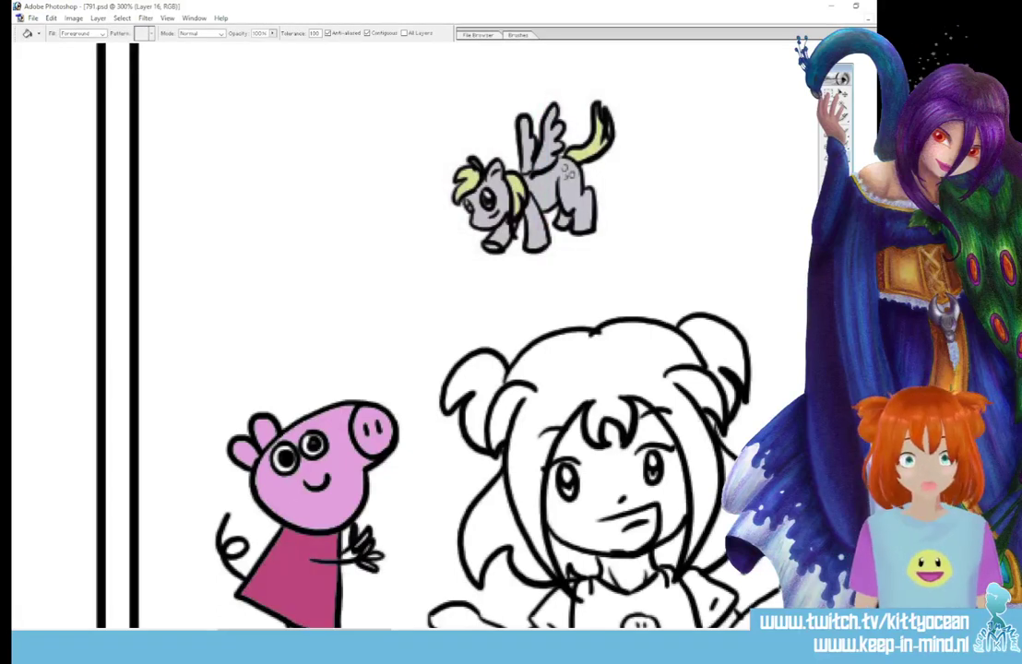
Pick a dark grey as foreground colour and fill both of the pig's shoes with it
scroll(406, 332, "down", 5)
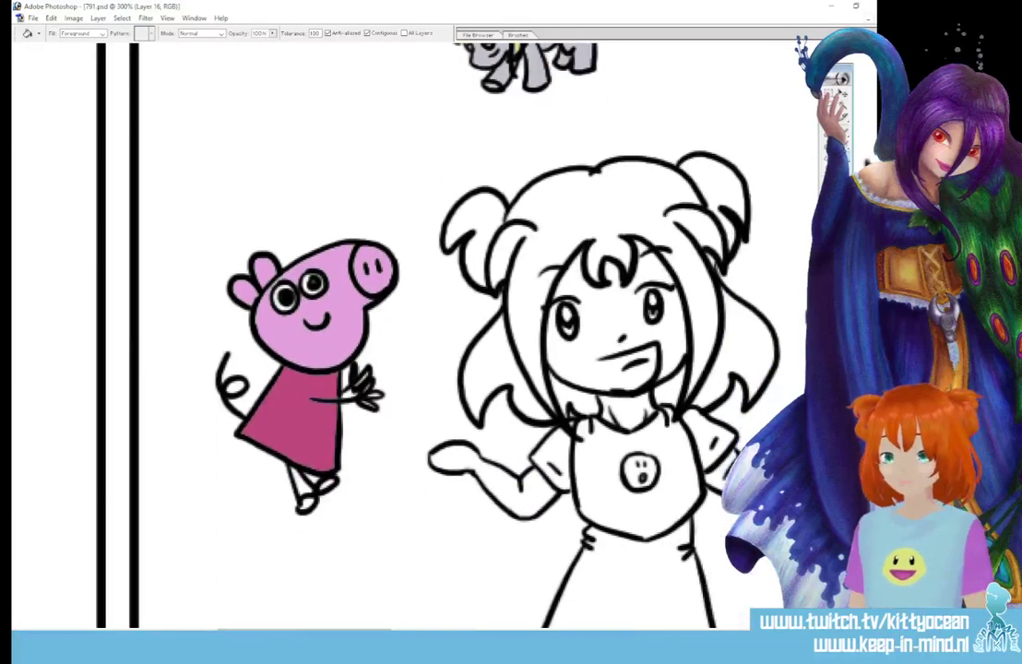
left_click(830, 249)
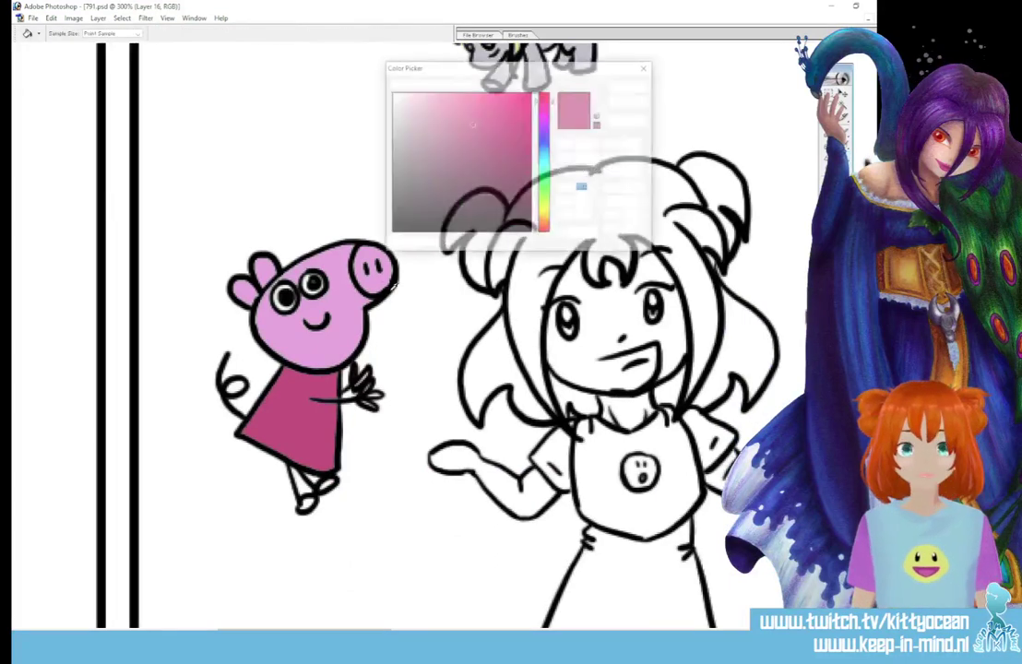
left_click(402, 155)
left_click(418, 185)
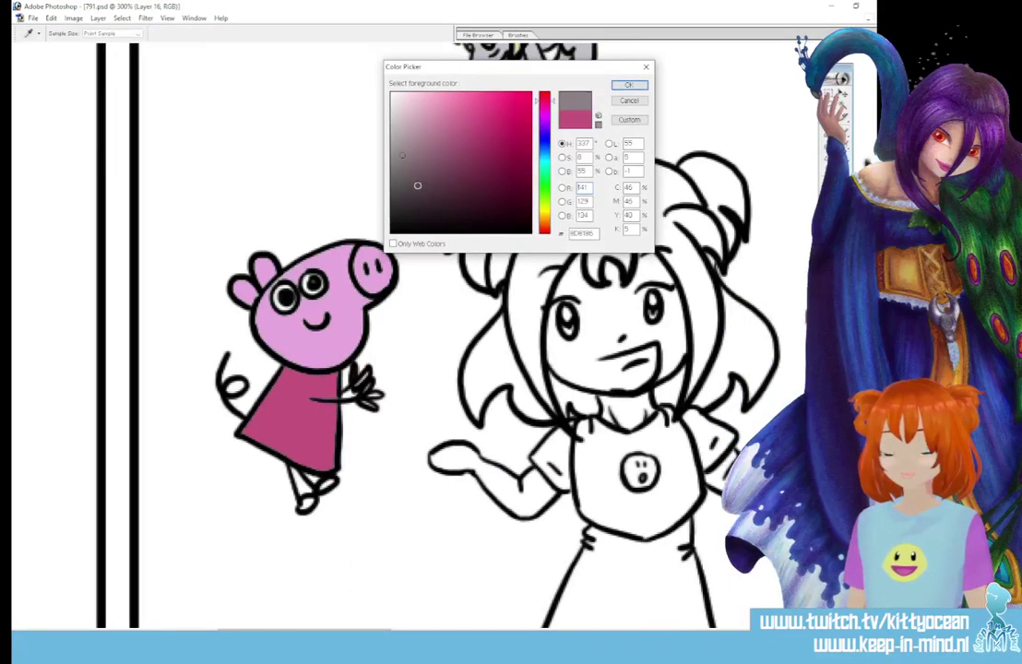
left_click(624, 86)
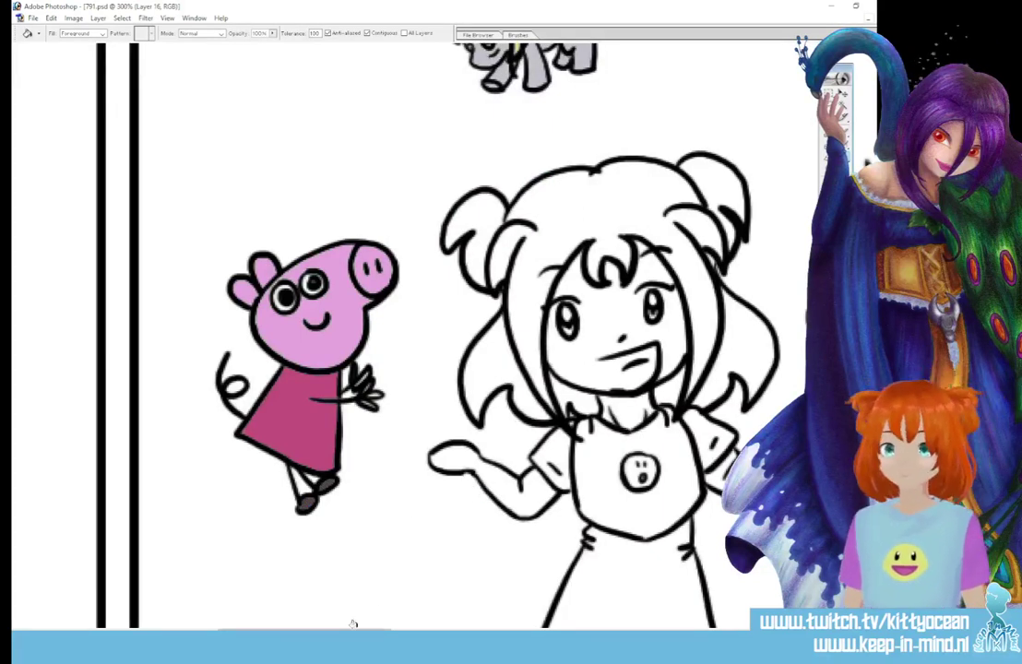
Pick an orange with hue 32, saturation 100% and brightness 85% as the foreground colour
left_click_drag(352, 630, 171, 630)
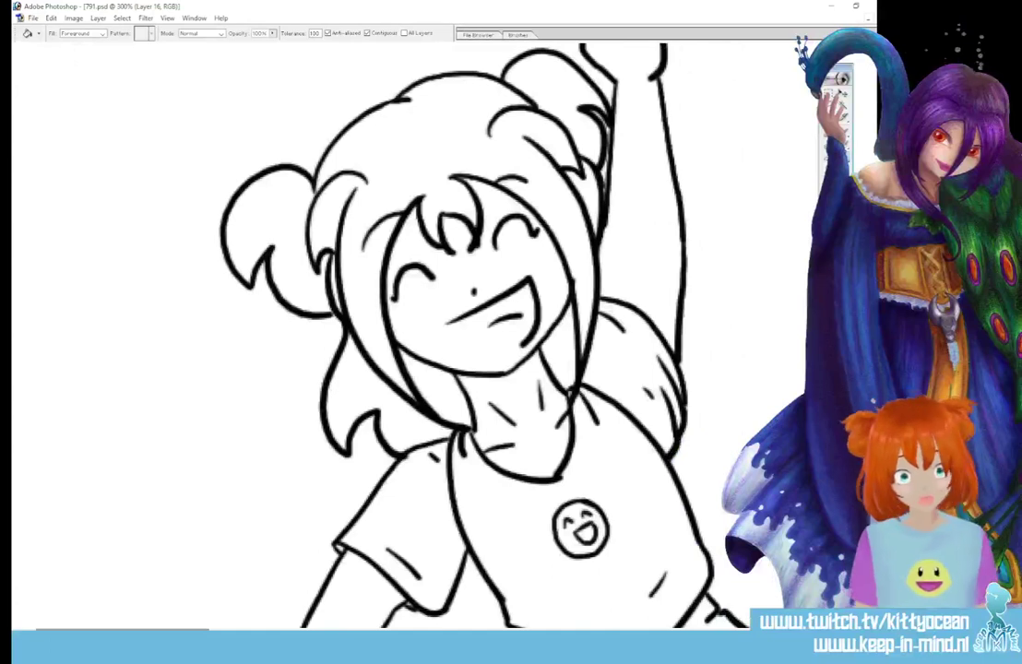
key("ctrl+minus")
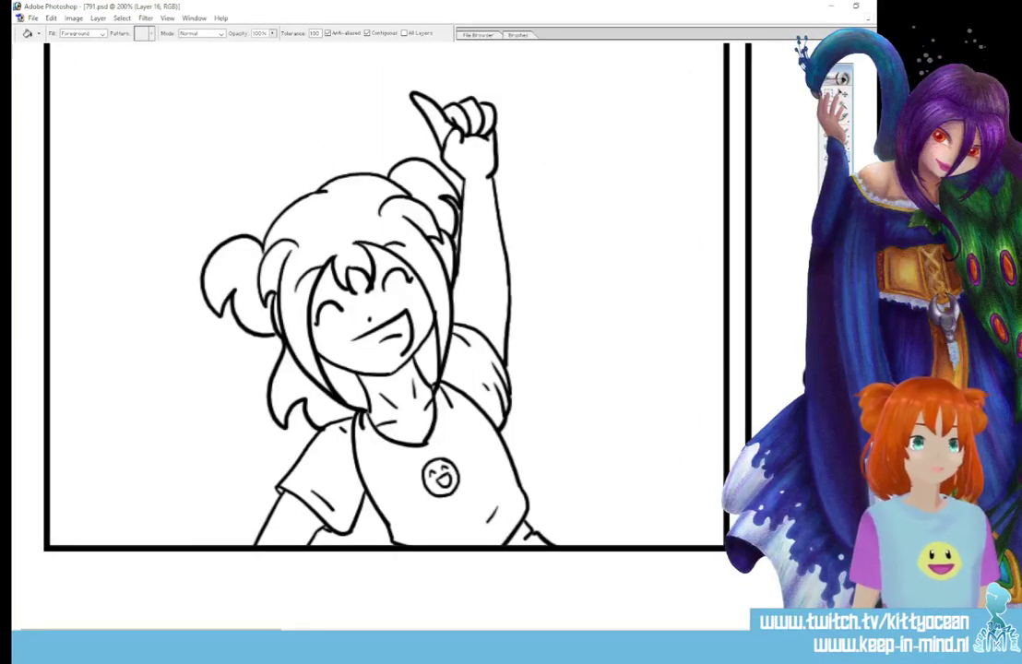
left_click(830, 227)
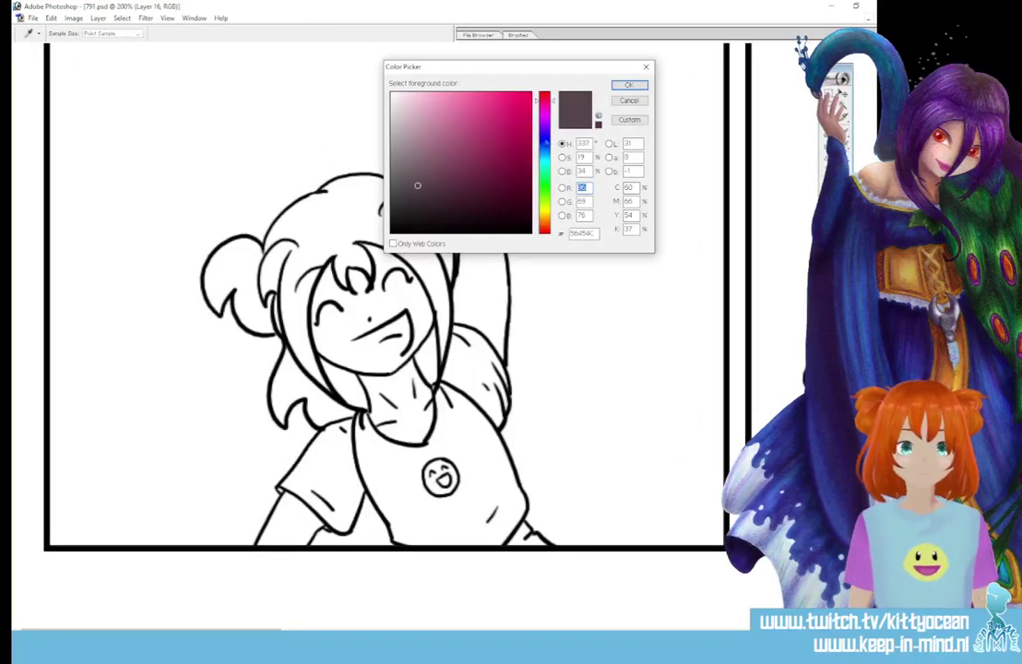
left_click(544, 138)
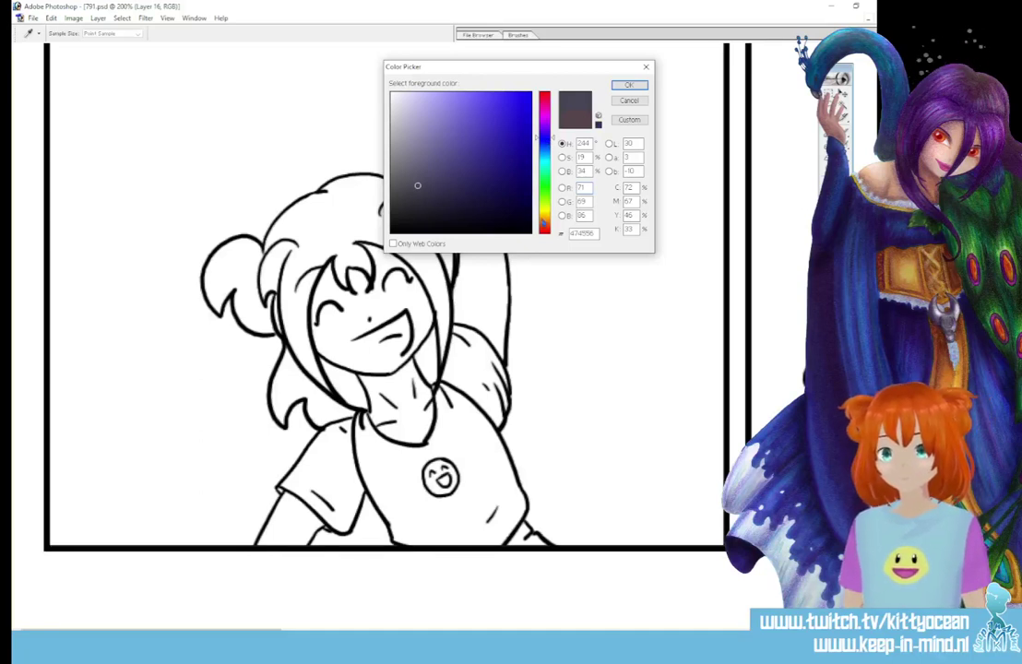
left_click(544, 214)
left_click(544, 219)
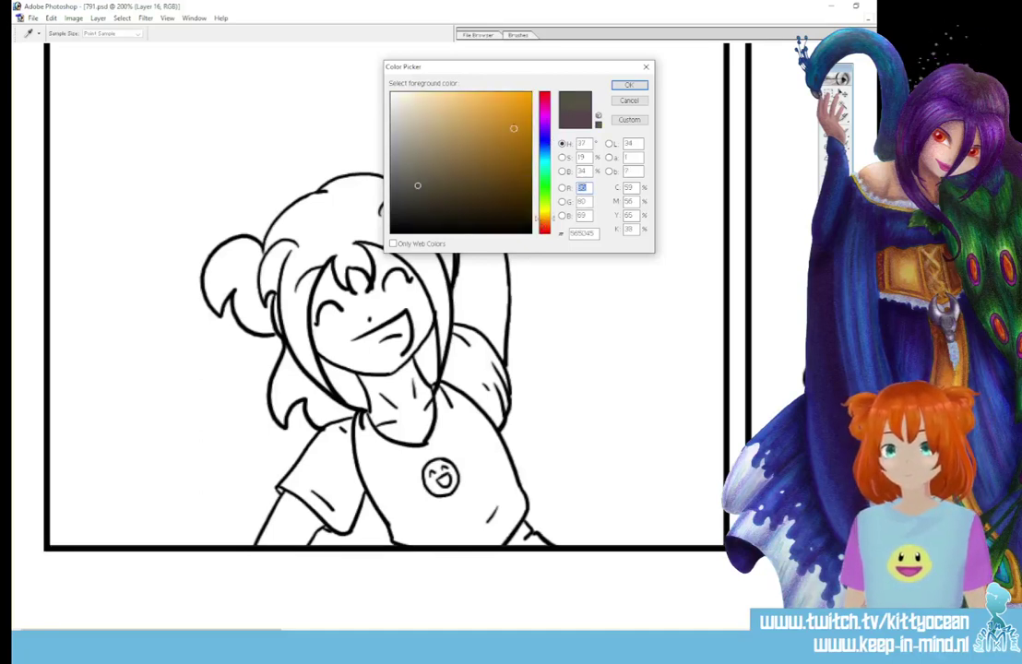
left_click(515, 122)
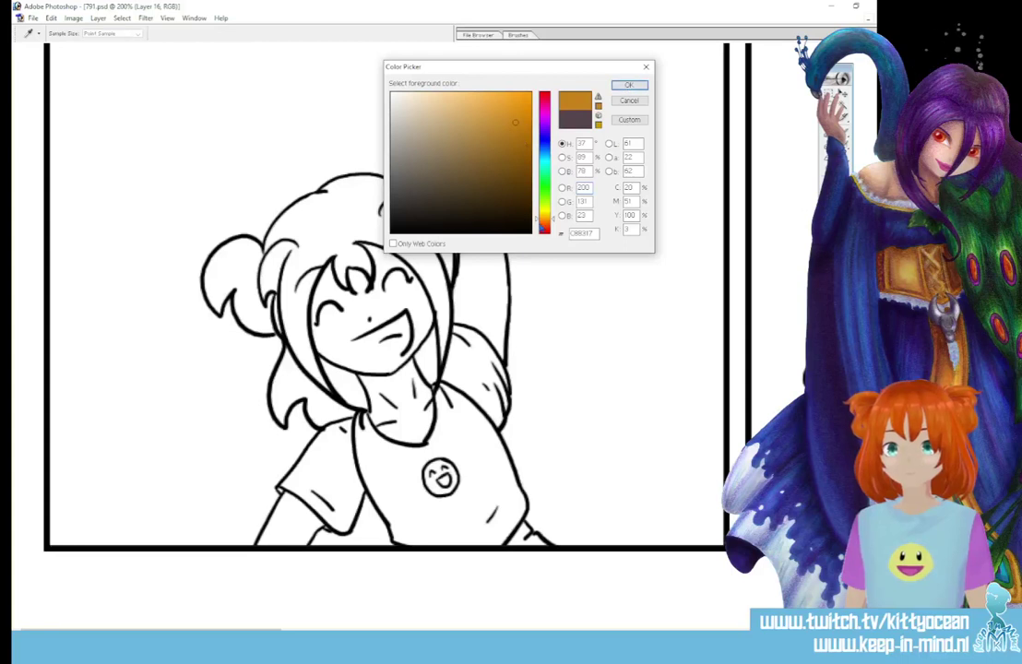
left_click(544, 222)
left_click(530, 114)
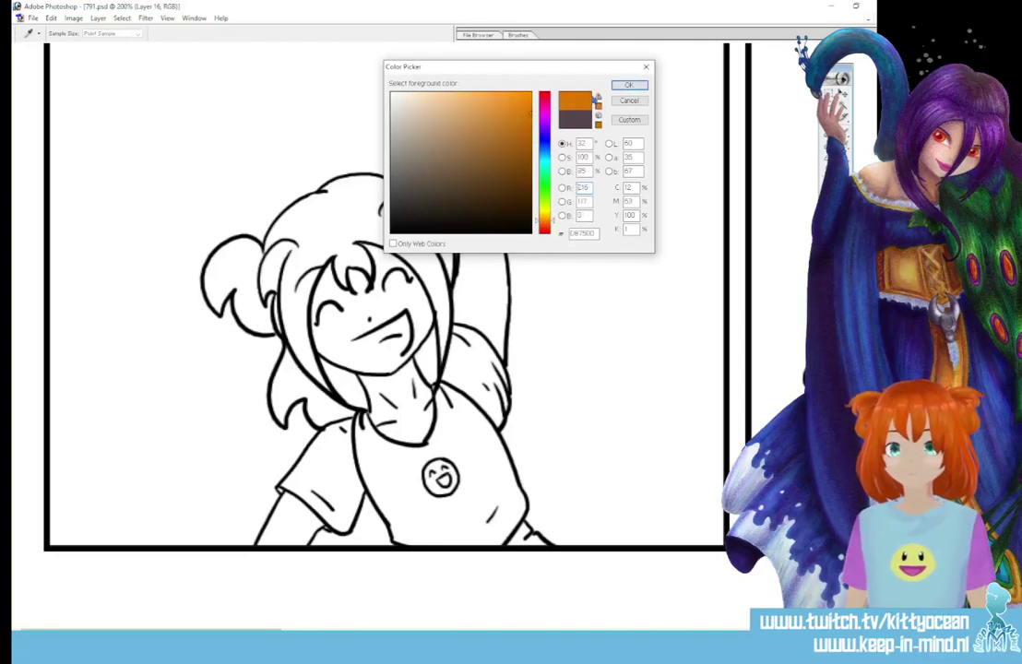
left_click(624, 87)
Fill all hair sections of the girl with the raised arm with orange, including both buns and the loose hair behind her neck
left_click(351, 205)
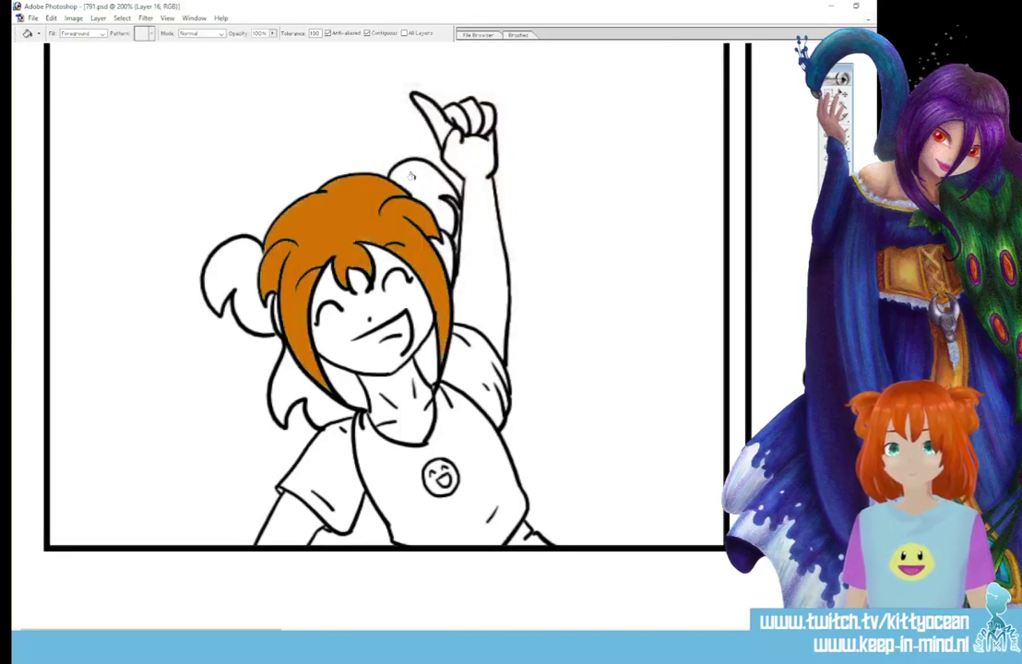
left_click(415, 178)
left_click(443, 251)
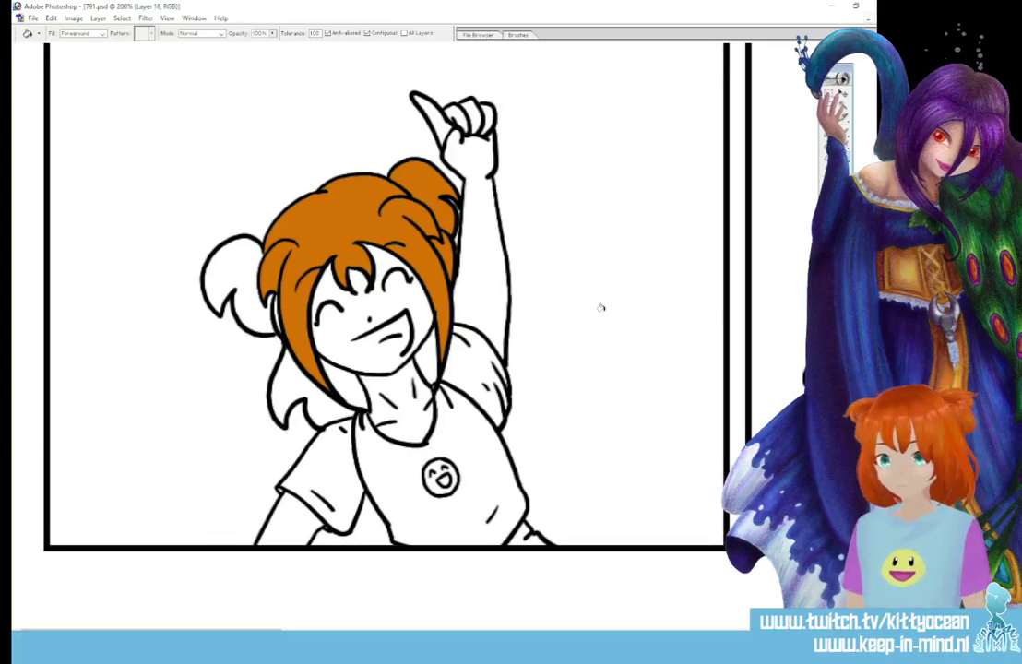
left_click(226, 279)
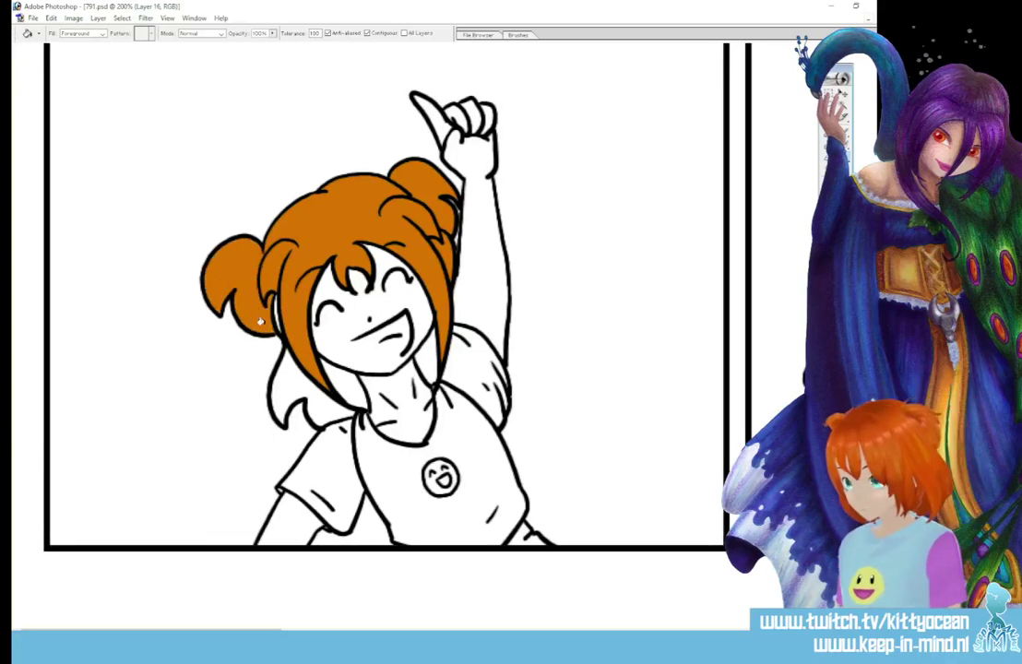
left_click(275, 315)
left_click(288, 380)
left_click(339, 379)
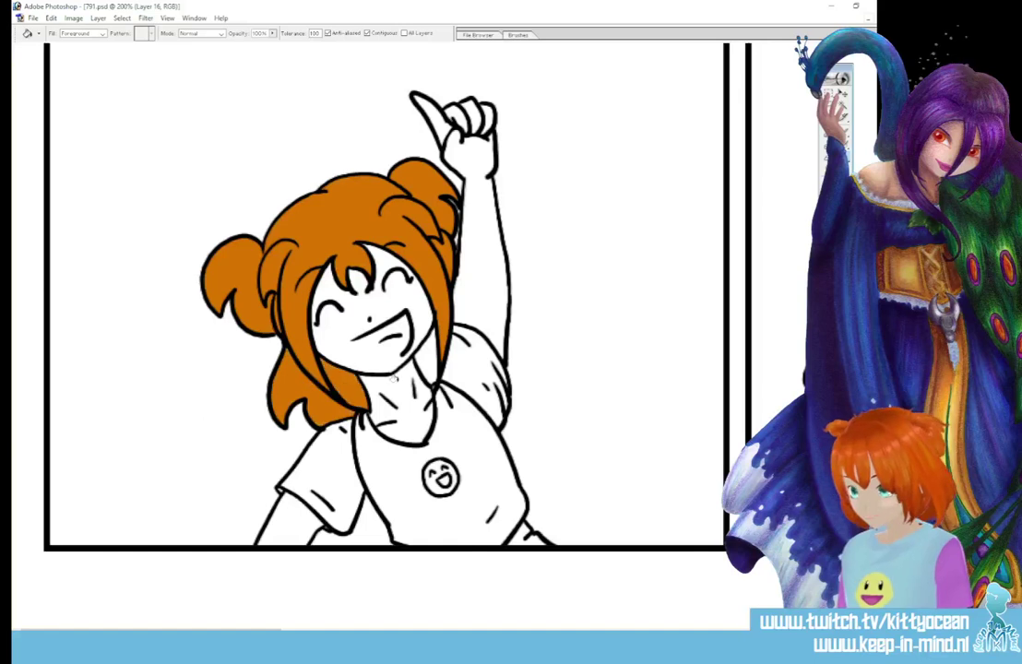
left_click(427, 372)
Fill the hair, buns and side locks of the shrugging girl between the pig and robot with the same orange
left_click_drag(241, 633, 455, 633)
left_click(282, 350)
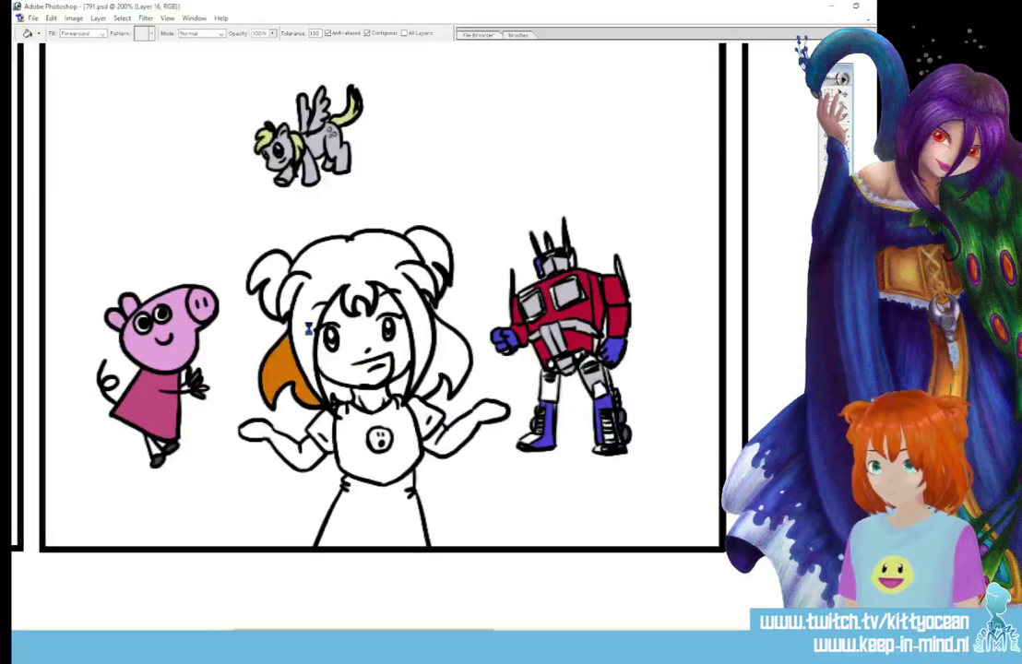
left_click(306, 328)
left_click(272, 265)
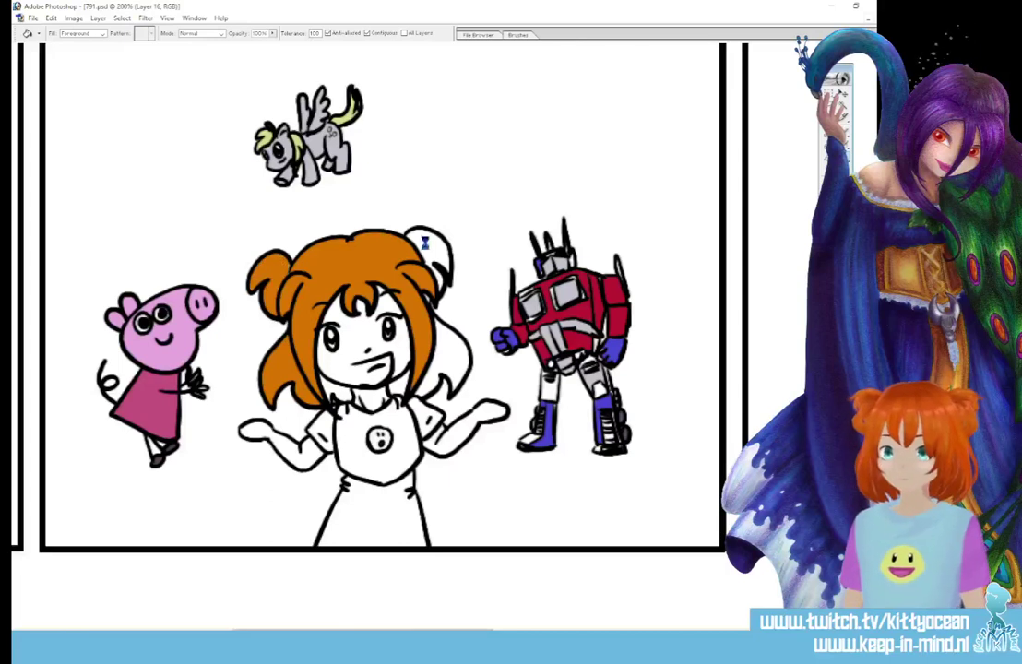
left_click(432, 251)
left_click(442, 353)
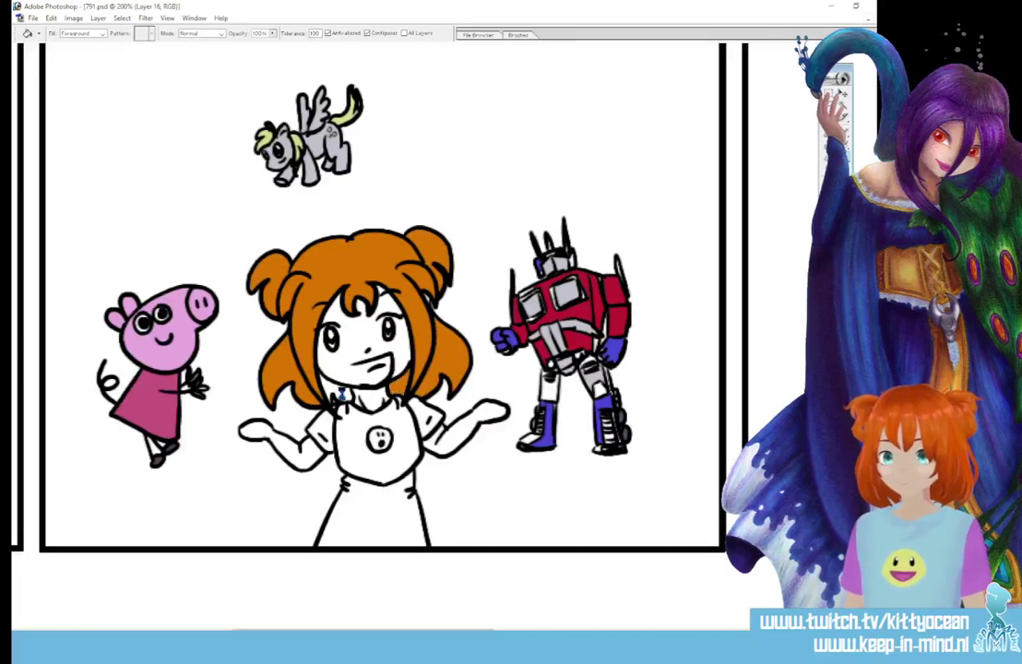
Fill the hair and both buns of the girl holding her elbow in the third panel with orange
scroll(406, 305, "right", 6)
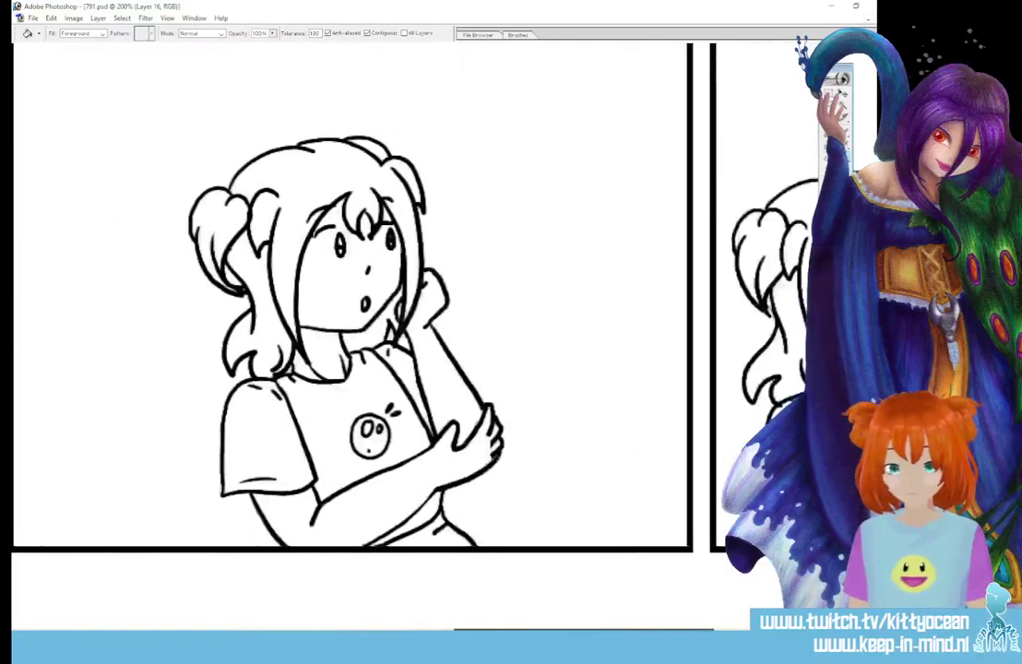
left_click(404, 288)
left_click(466, 151)
left_click(424, 180)
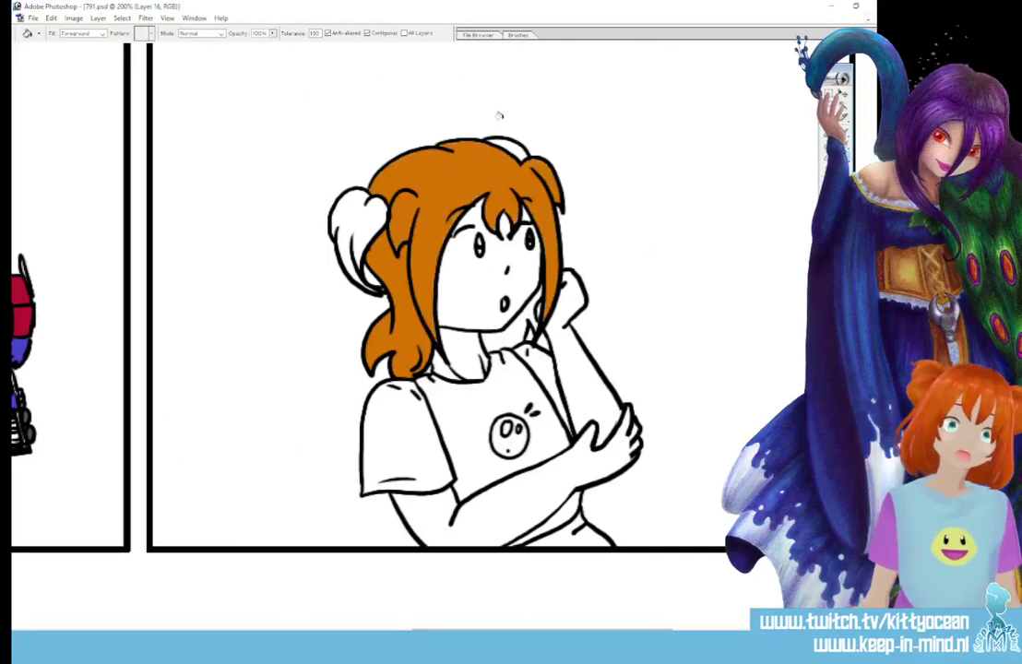
left_click(503, 143)
left_click(343, 209)
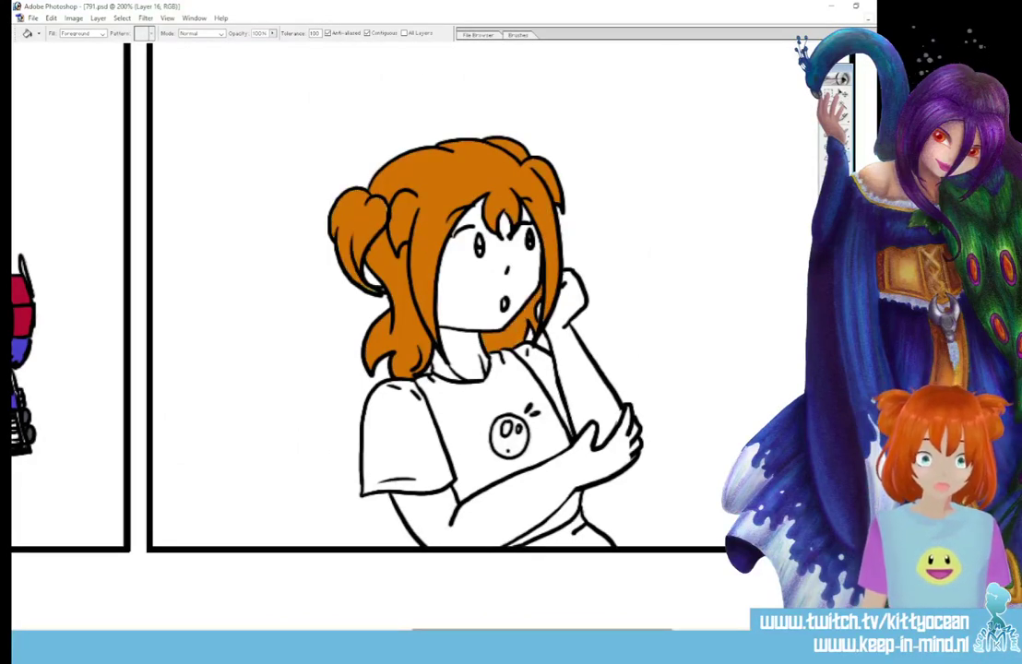
Fill the hair, back locks and both buns of the girl beside the blue unicorn with orange
scroll(405, 305, "right", 5)
scroll(369, 276, "right", 5)
left_click(369, 210)
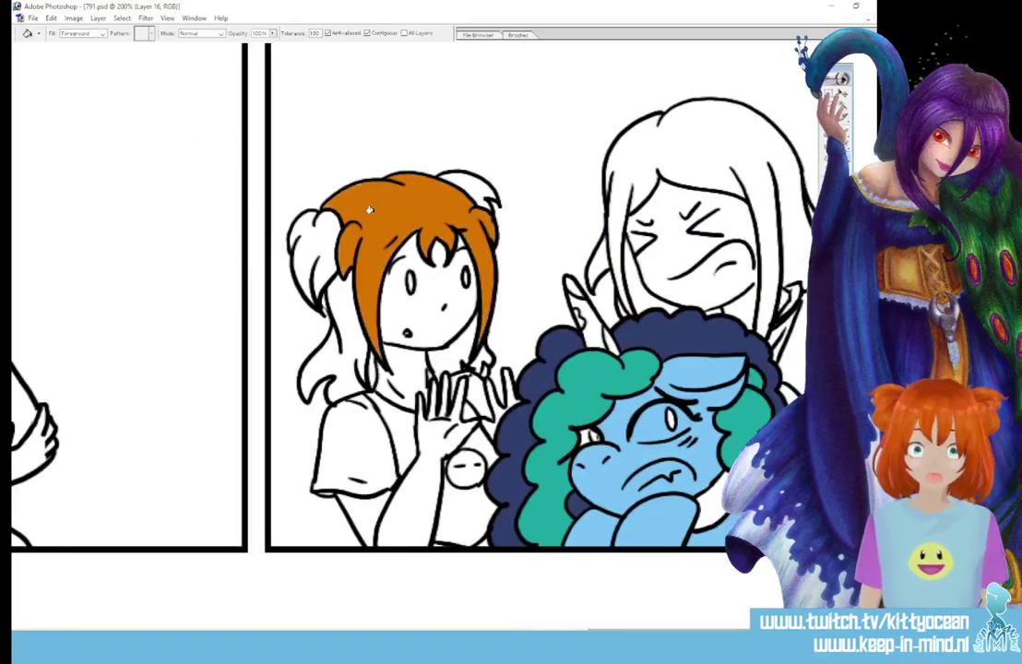
left_click(352, 339)
left_click(437, 359)
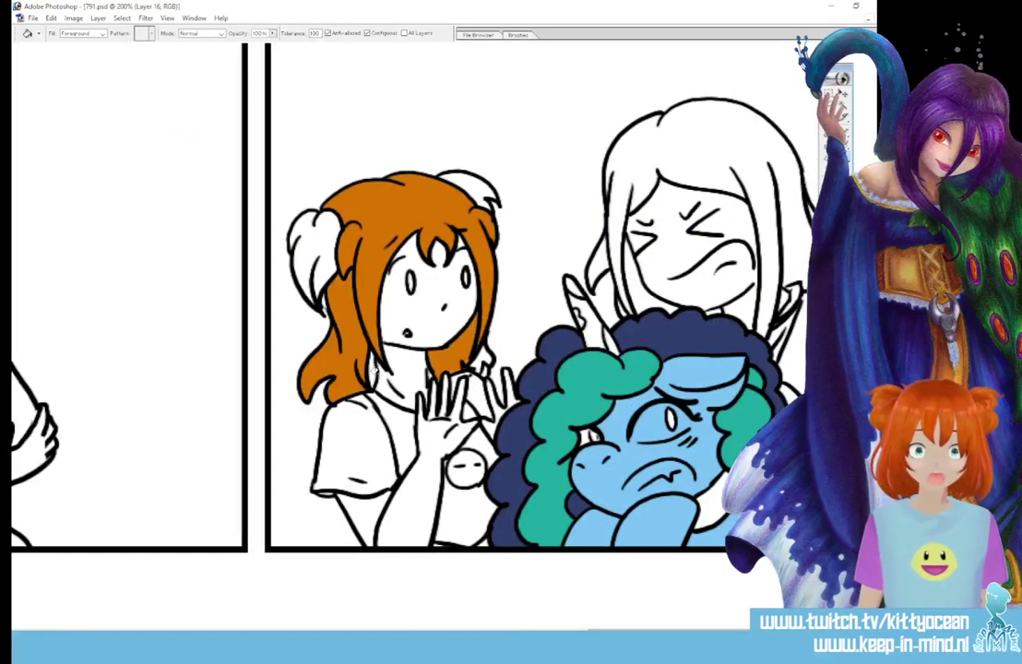
left_click(476, 190)
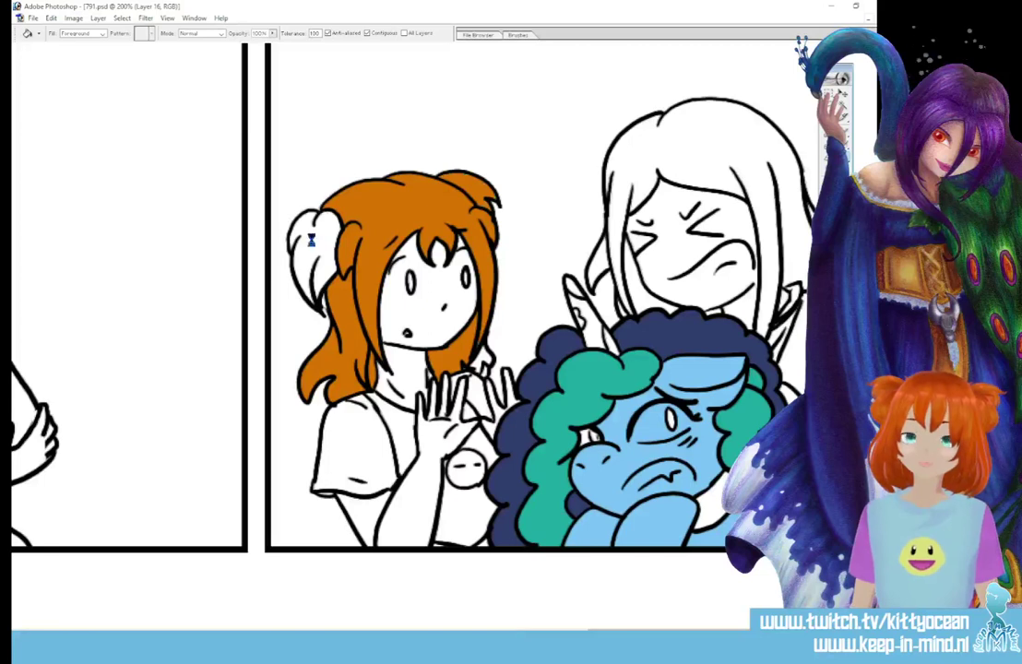
left_click(310, 245)
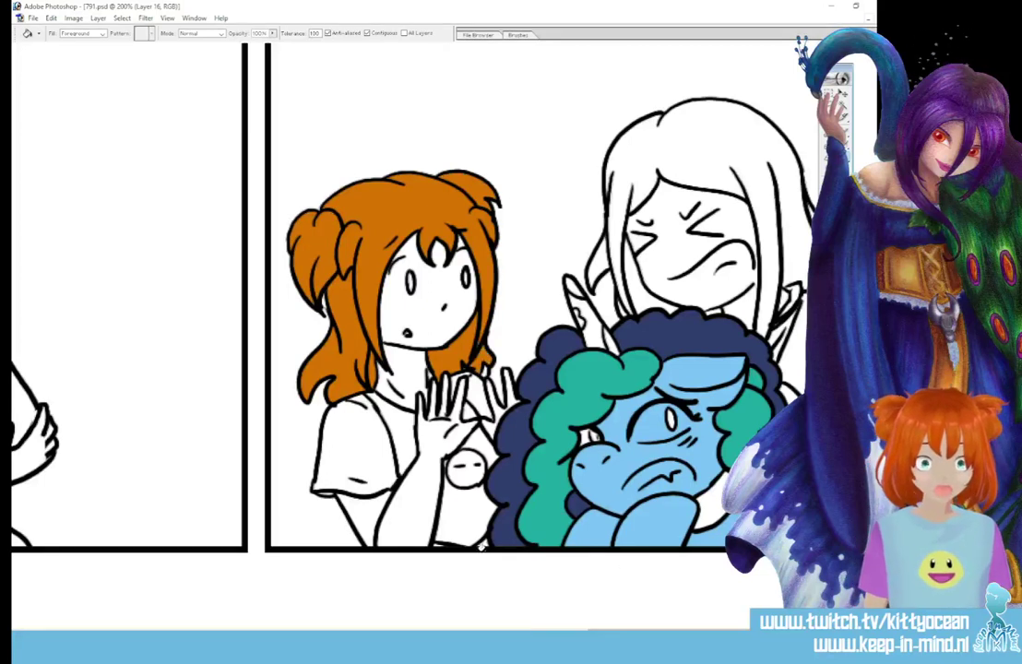
Pick a greyish beige as foreground colour and fill the face, neck, arms and hands of the girl beside the unicorn
left_click(831, 241)
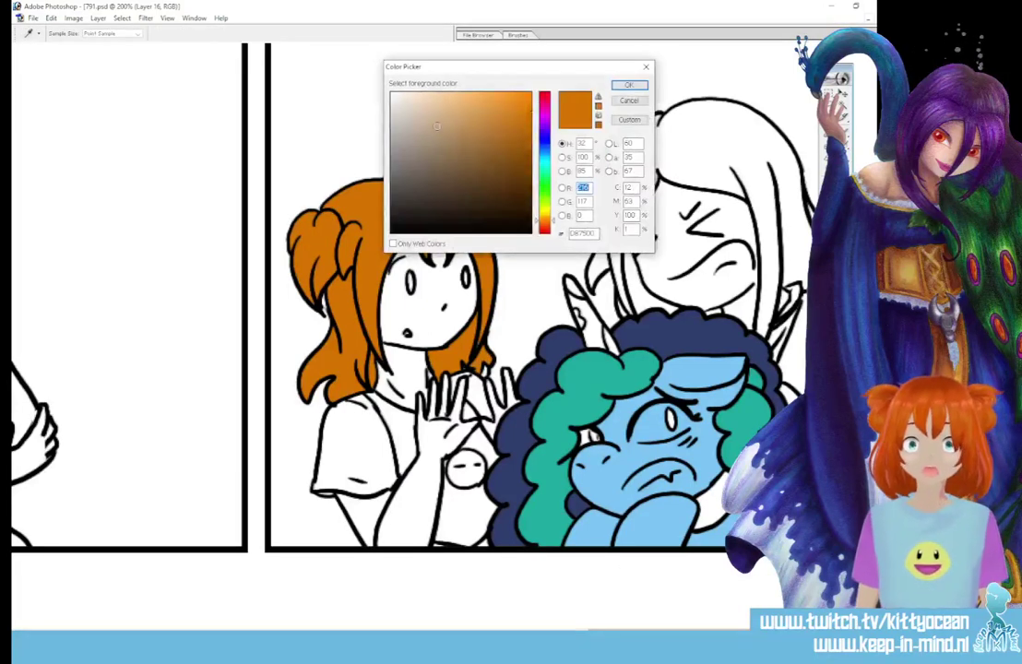
left_click(419, 122)
left_click(629, 84)
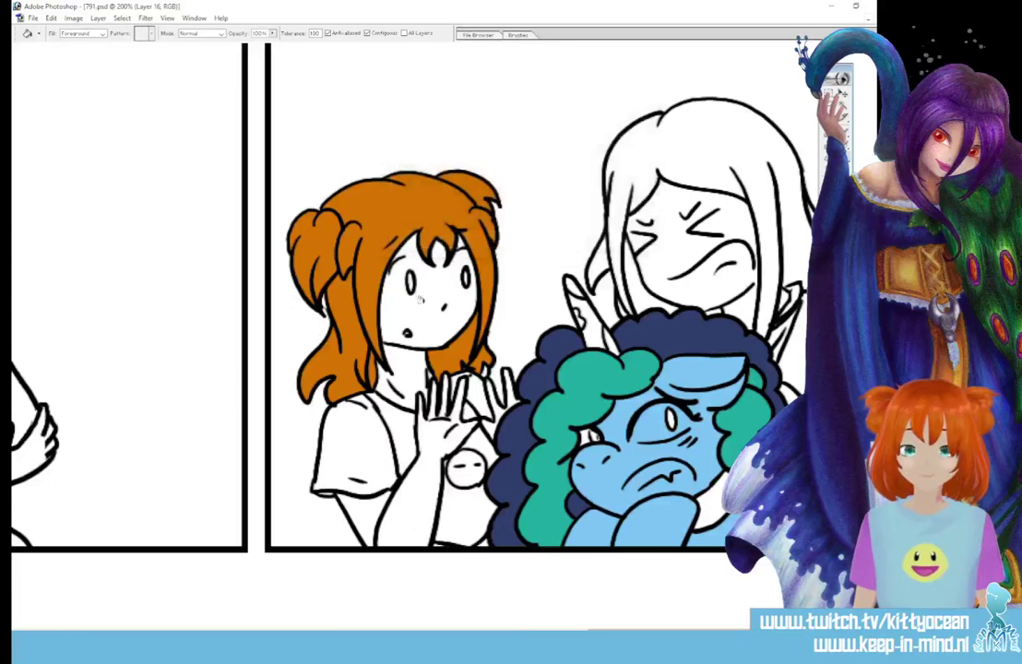
left_click(414, 300)
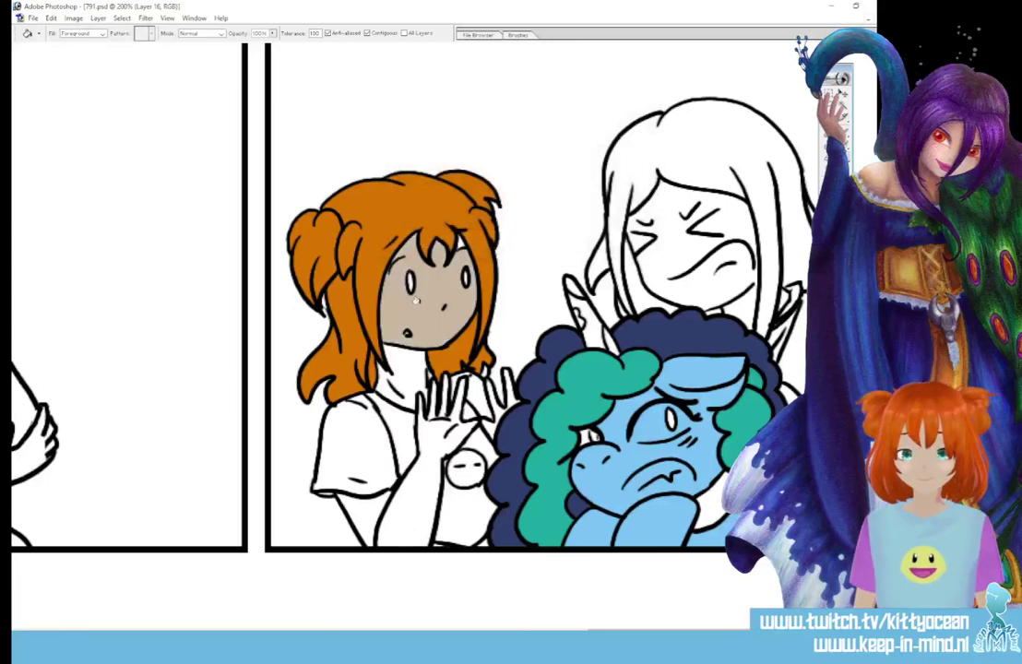
left_click(404, 373)
left_click(436, 446)
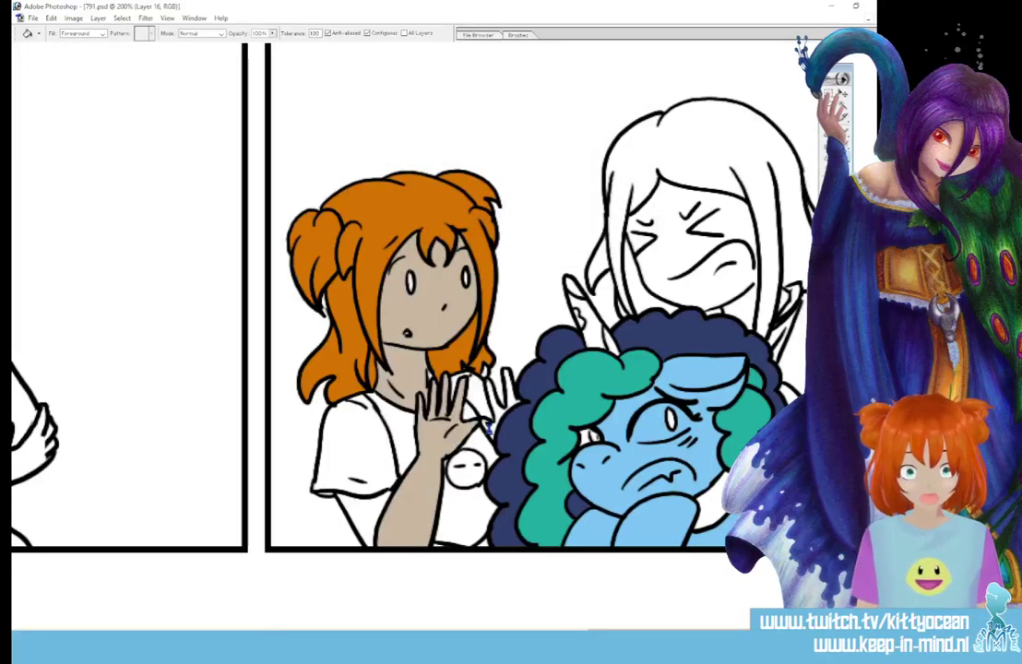
left_click(425, 354)
left_click(304, 447)
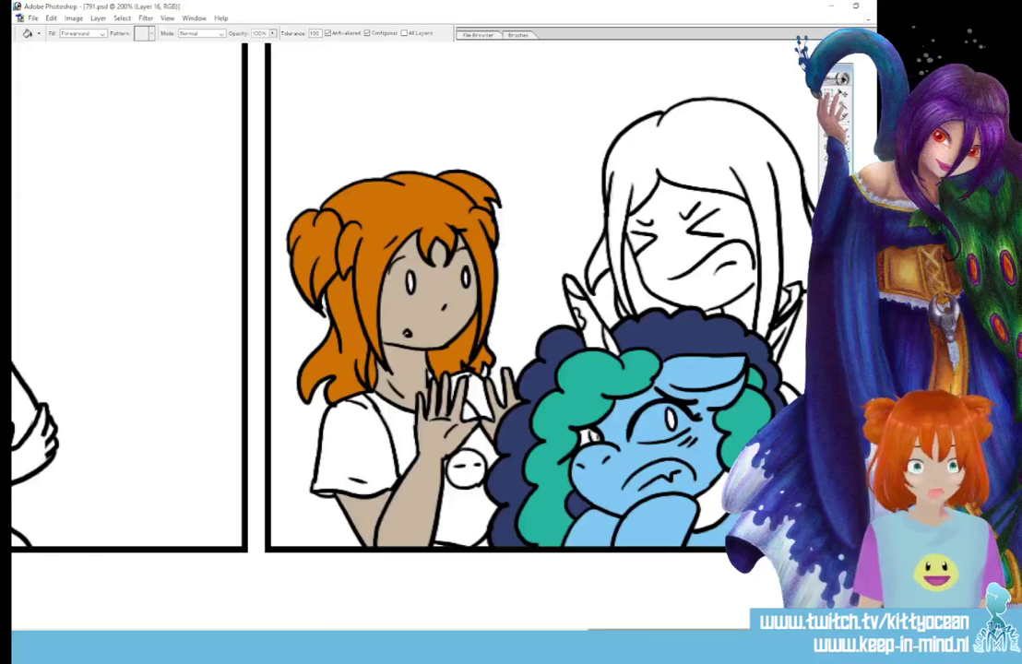
Fill both arms, the face and the neck of the girl holding her elbow with the beige skin colour
left_click_drag(604, 631, 414, 630)
left_click(478, 519)
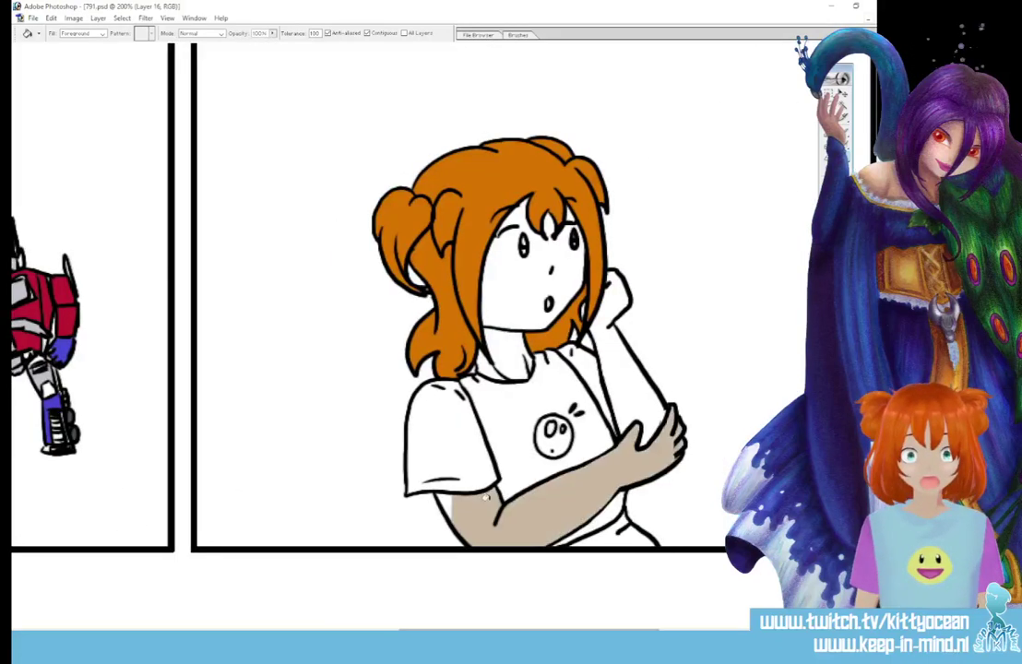
left_click(616, 355)
left_click(524, 289)
left_click(498, 359)
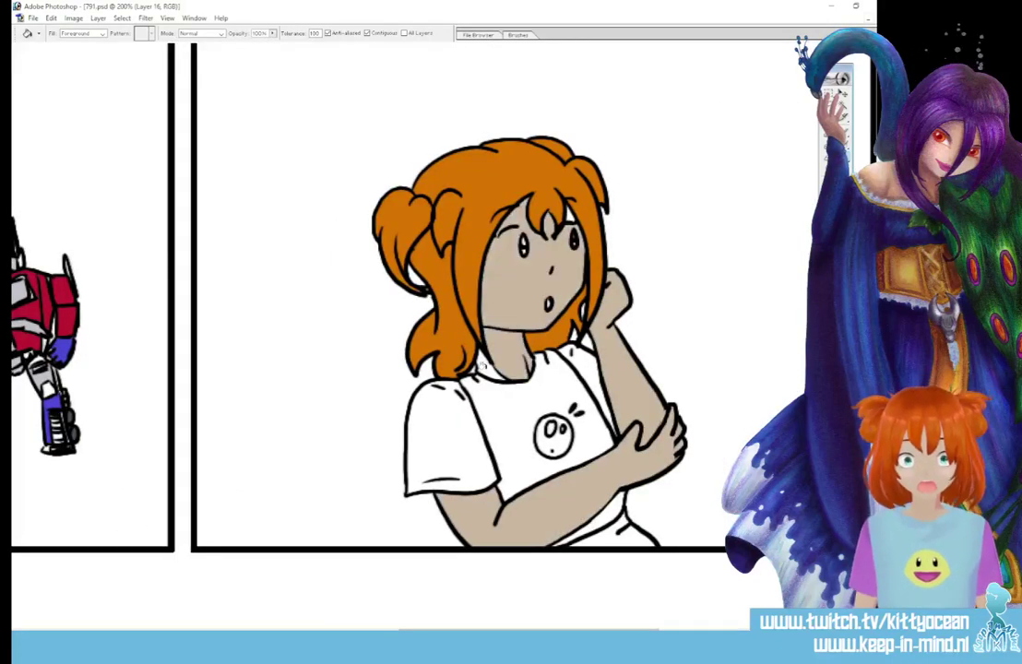
left_click(486, 368)
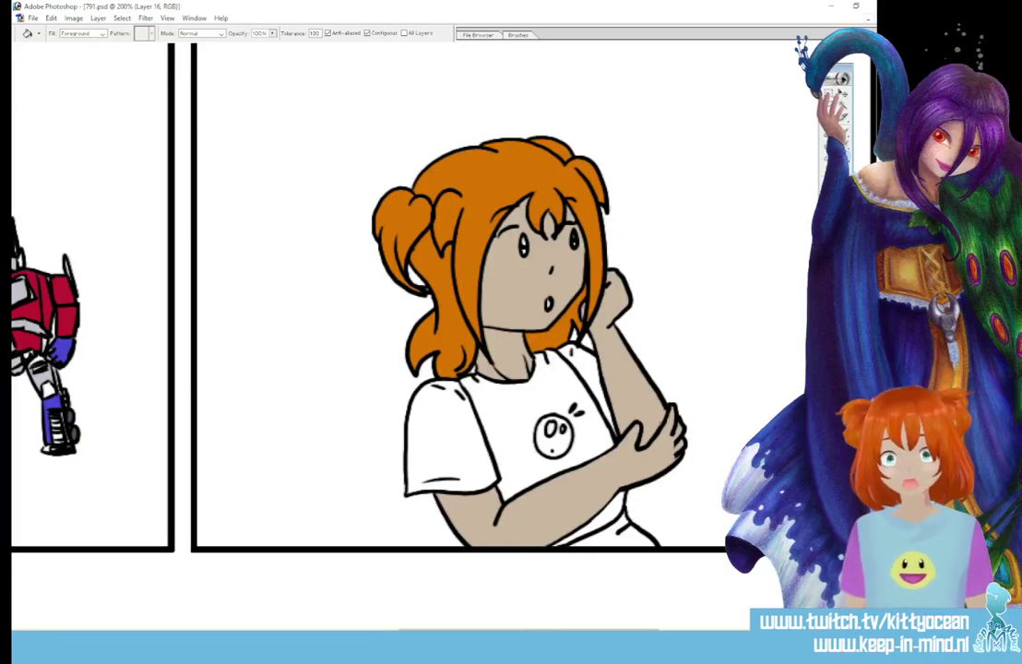
Fill the face, neck and both arms of the shrugging girl with the beige skin colour
left_click_drag(609, 629, 417, 627)
left_click(444, 338)
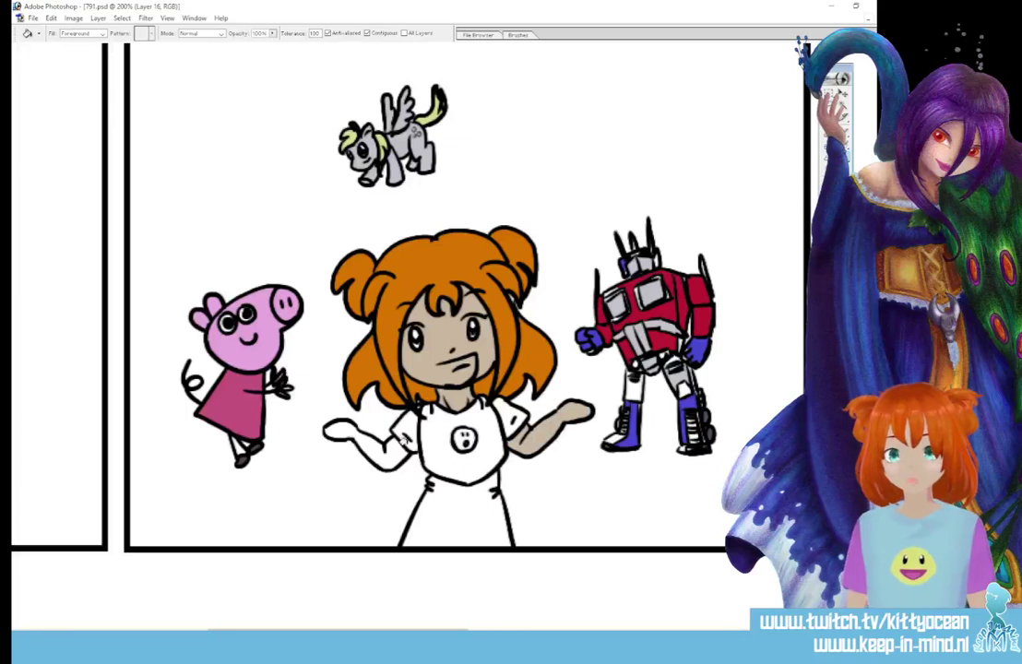
scroll(387, 442, "left", 1)
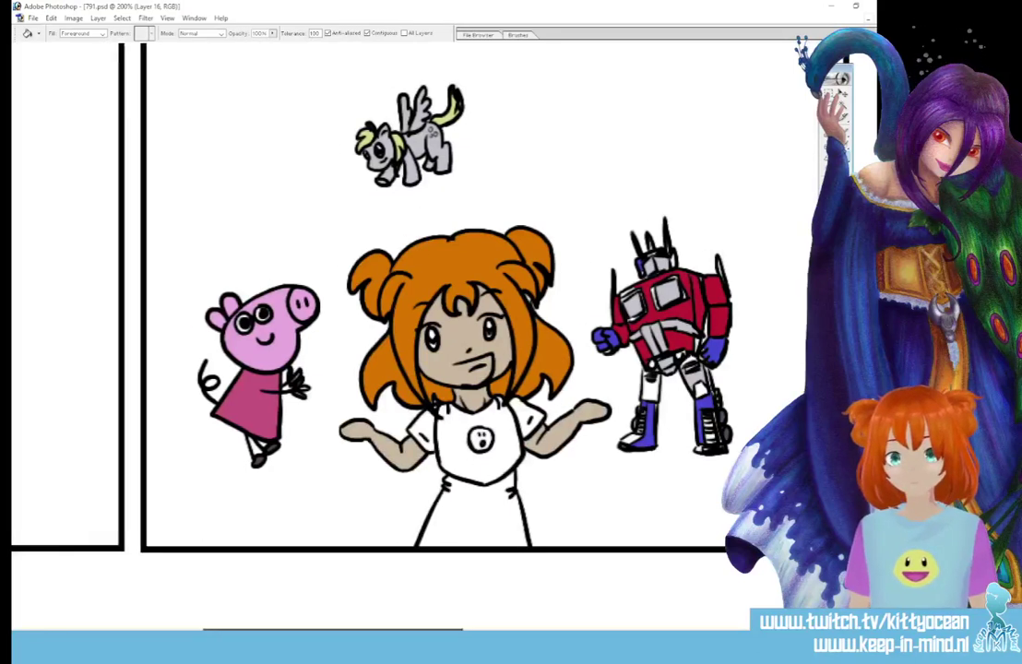
Fill the raised arm, hand, fingers, face and neck of the cheering girl with the beige skin colour
scroll(337, 391, "left", 10)
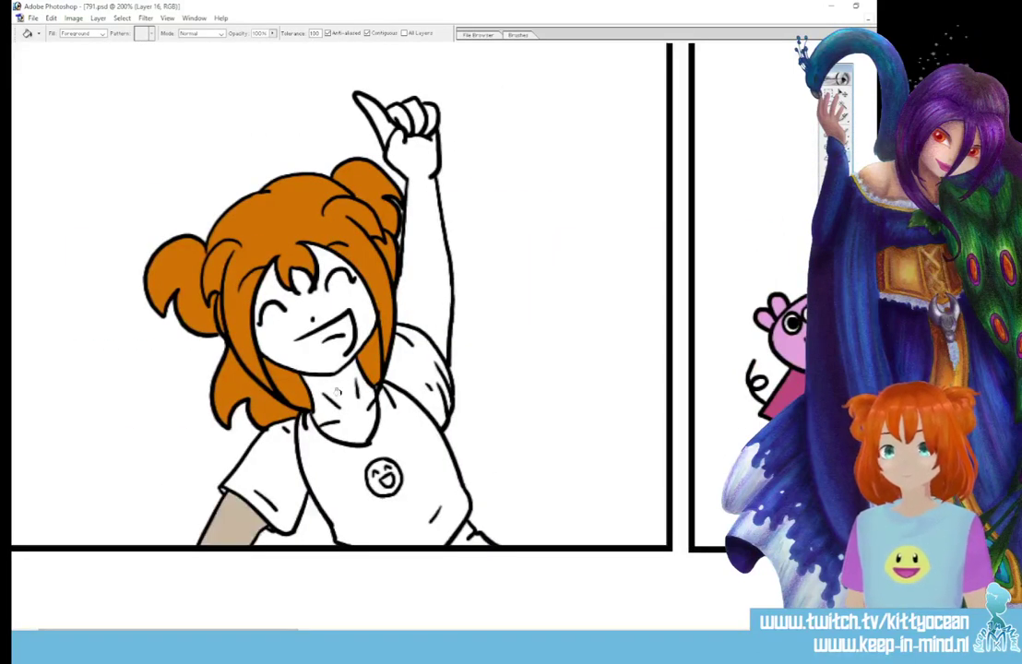
left_click(420, 315)
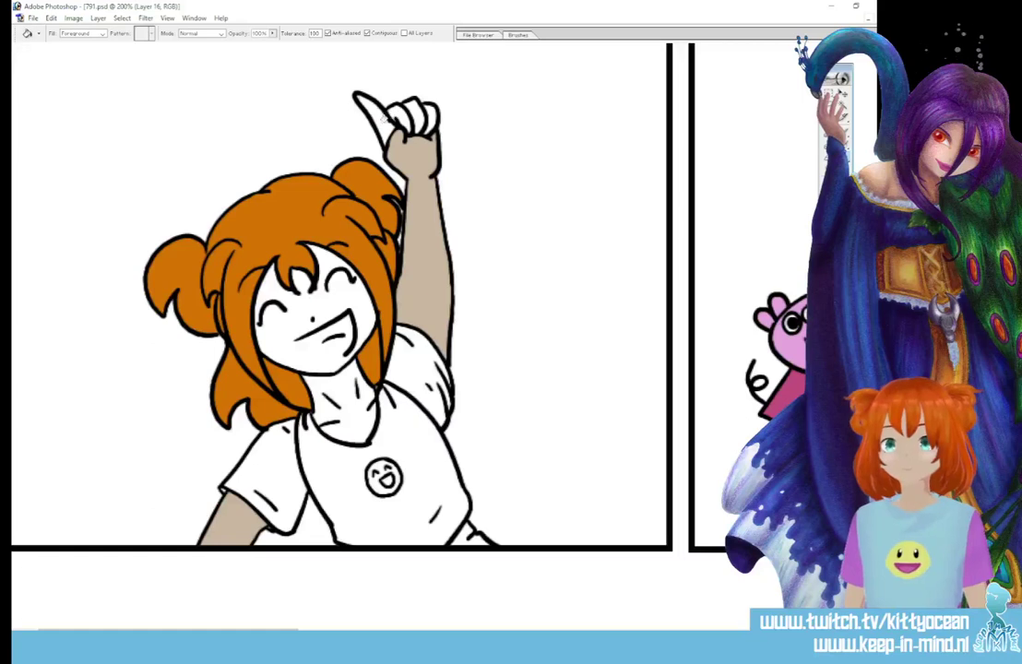
left_click(369, 113)
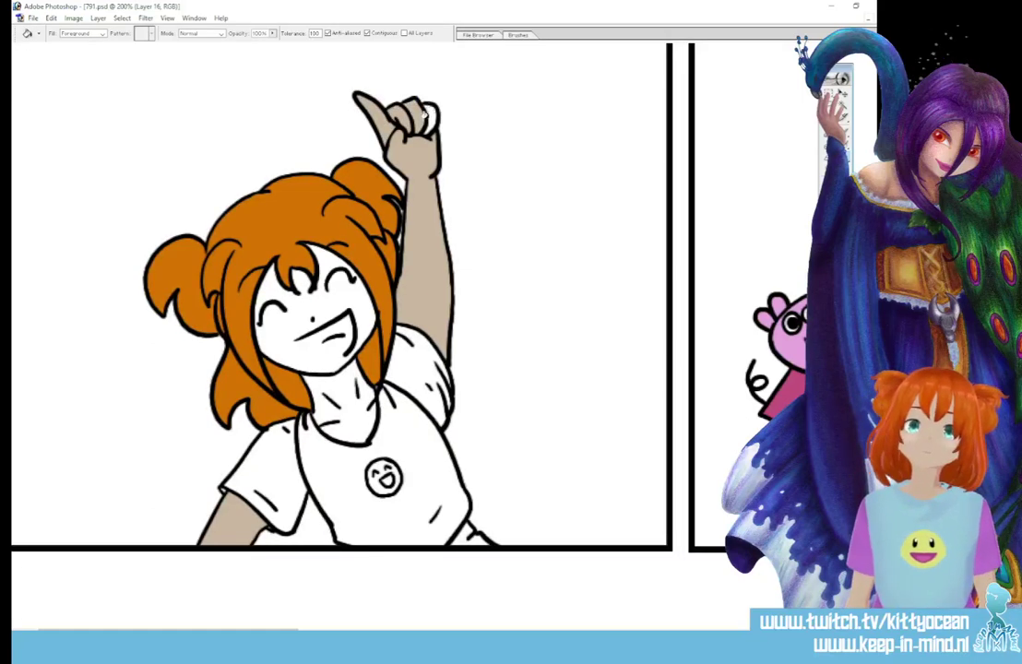
left_click(290, 325)
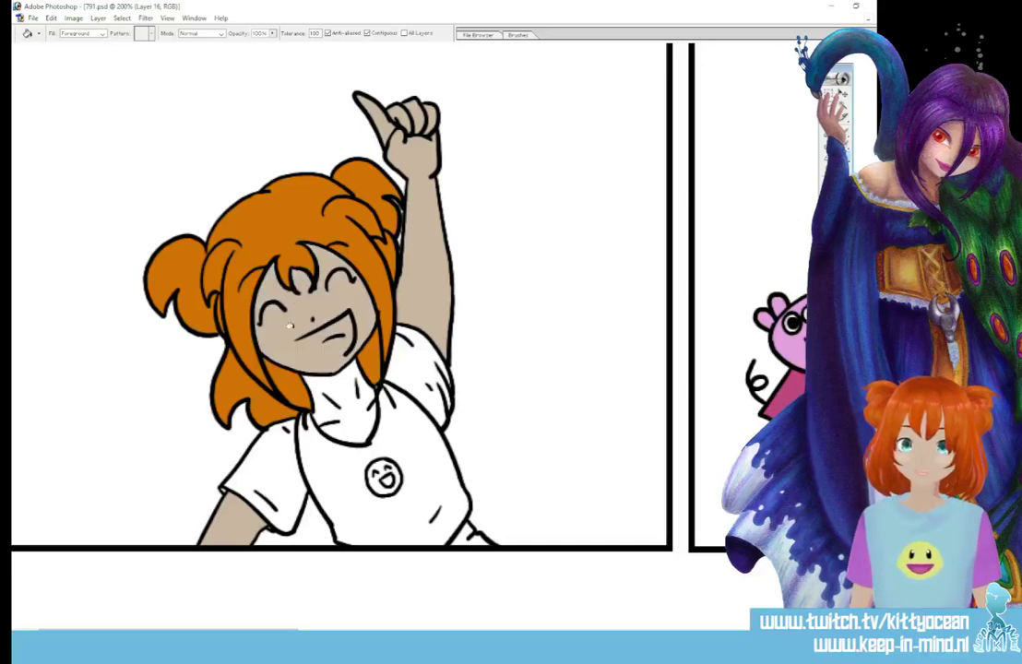
left_click(318, 384)
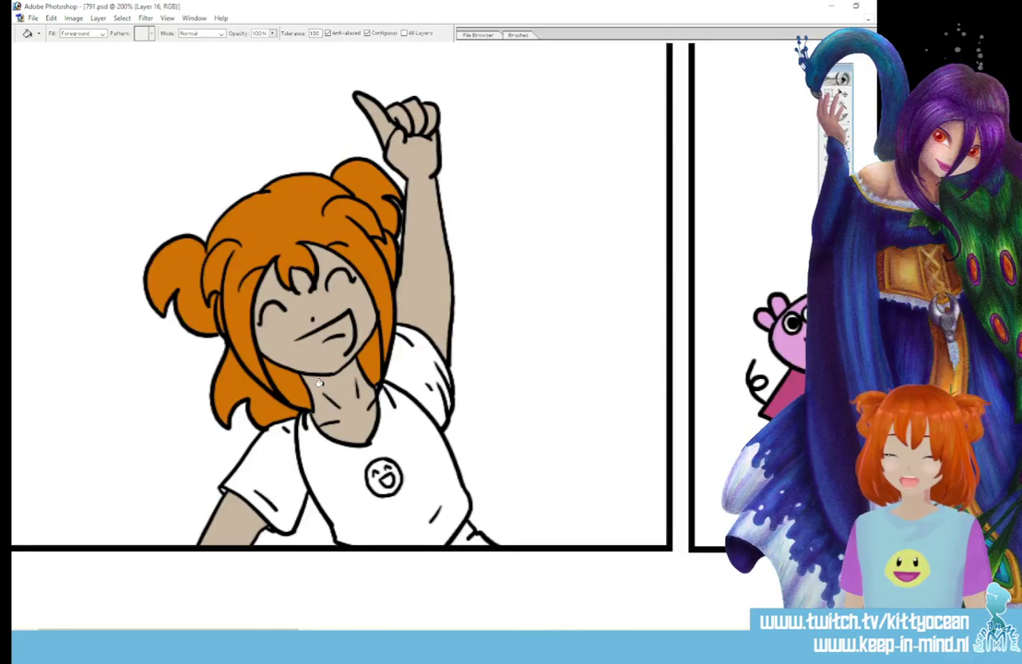
Pick a light blue foreground colour and fill the body of the cheering girl's T-shirt
left_click(830, 244)
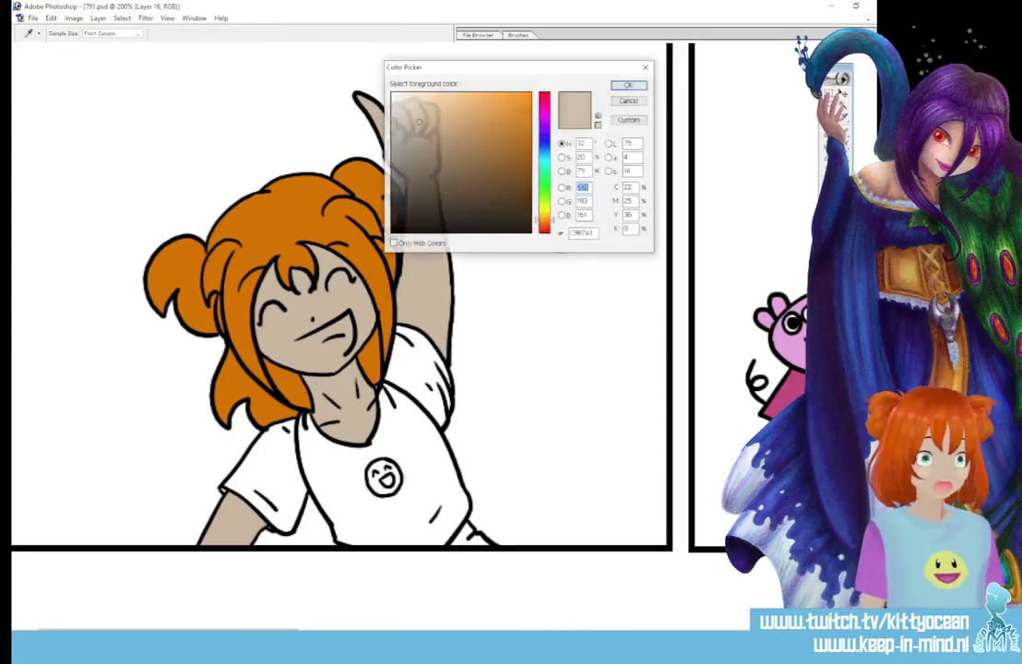
left_click(543, 158)
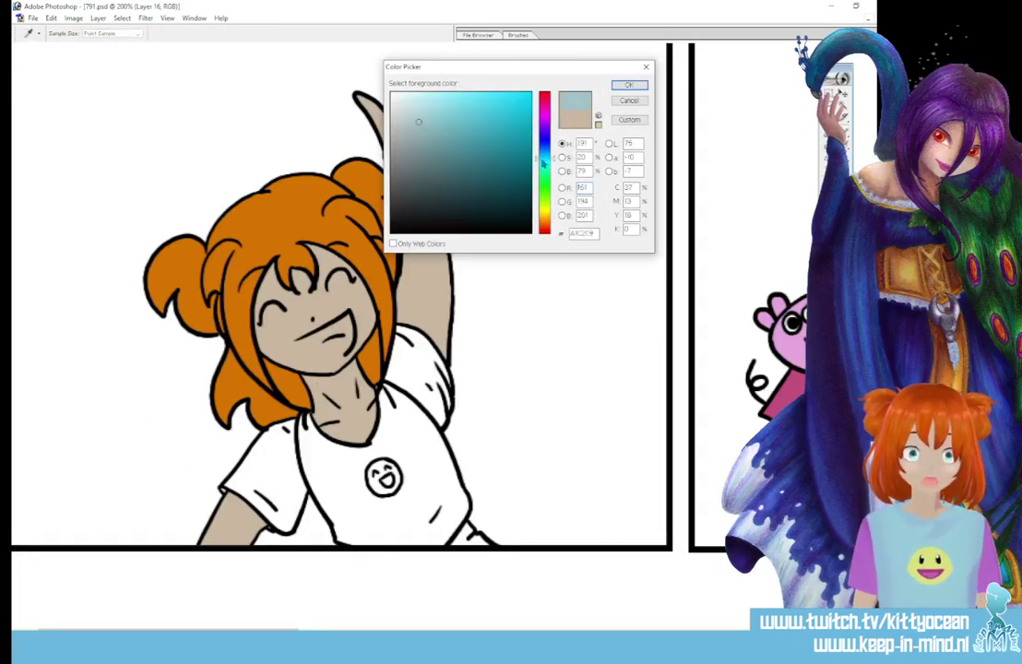
left_click(433, 109)
left_click(617, 87)
left_click(394, 428)
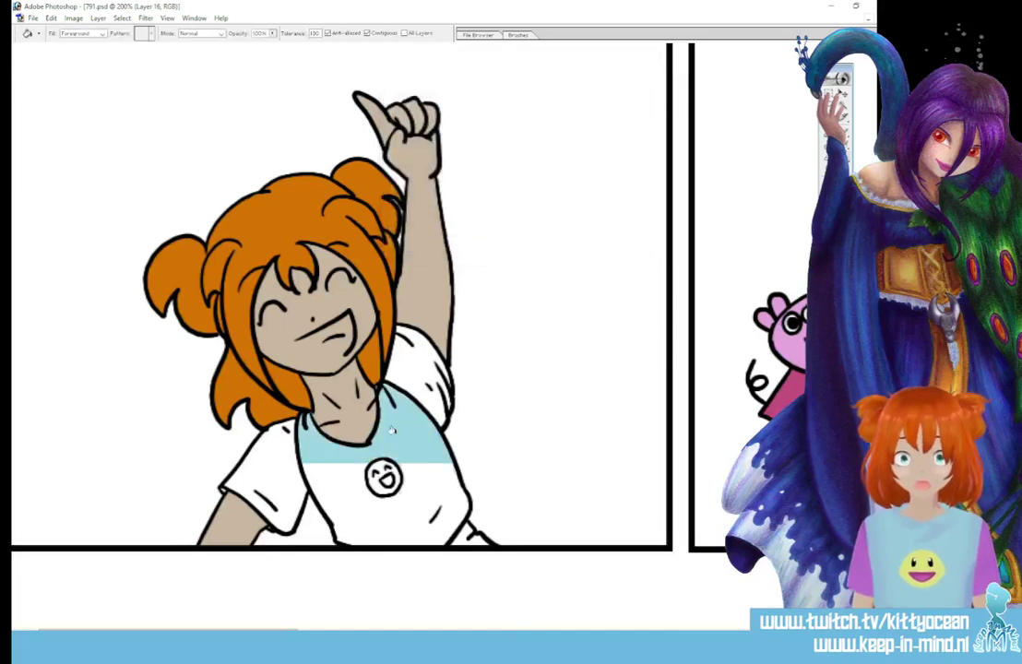
Fill the T-shirt bodies of the shrugging girl and the girl holding her elbow with light blue
left_click_drag(251, 633, 449, 631)
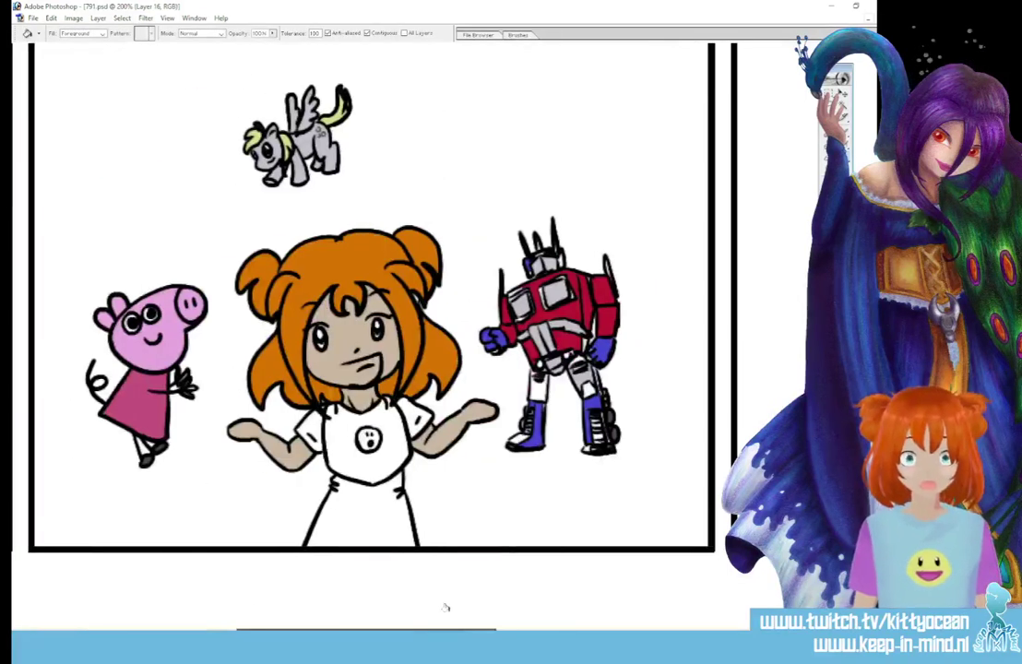
left_click(323, 430)
scroll(415, 594, "right", 5)
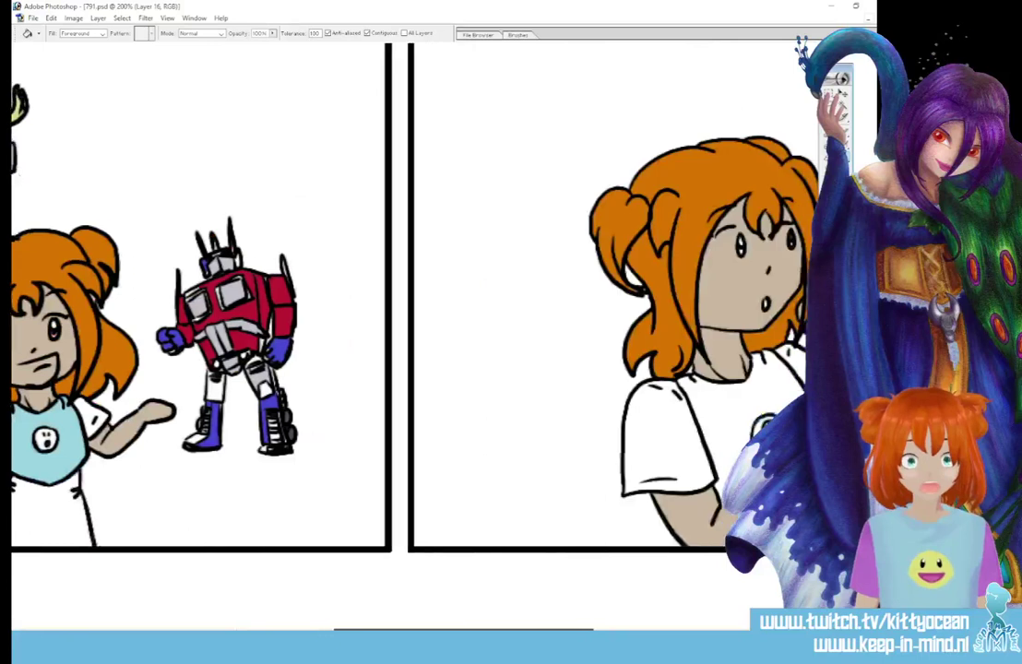
left_click(569, 488)
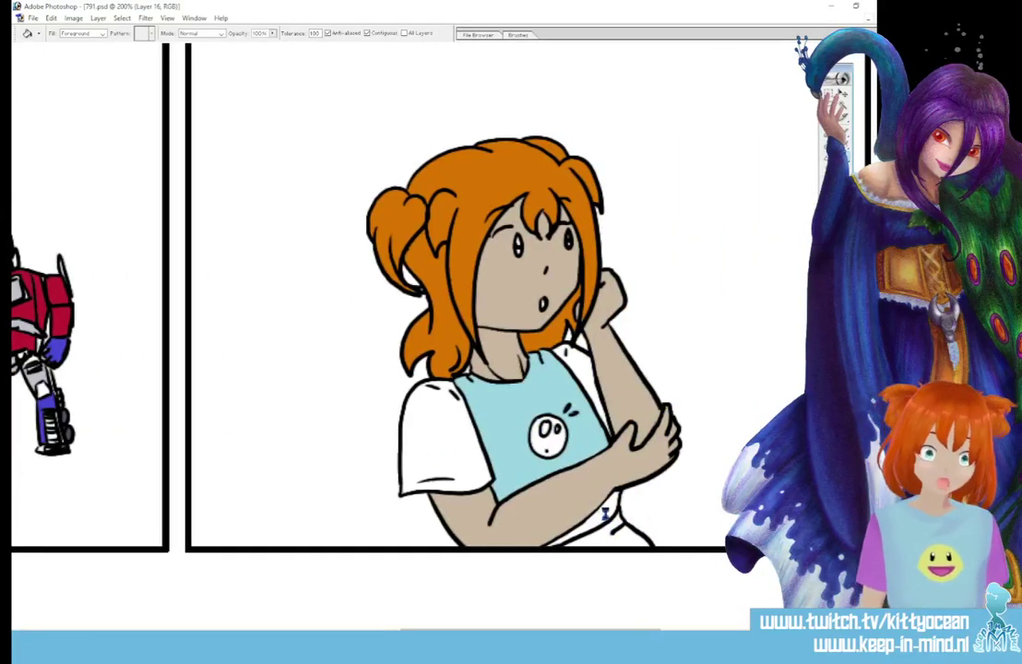
Fill all T-shirt body areas of the girl beside the blue unicorn with light blue
scroll(593, 616, "right", 1)
scroll(593, 616, "down", 5)
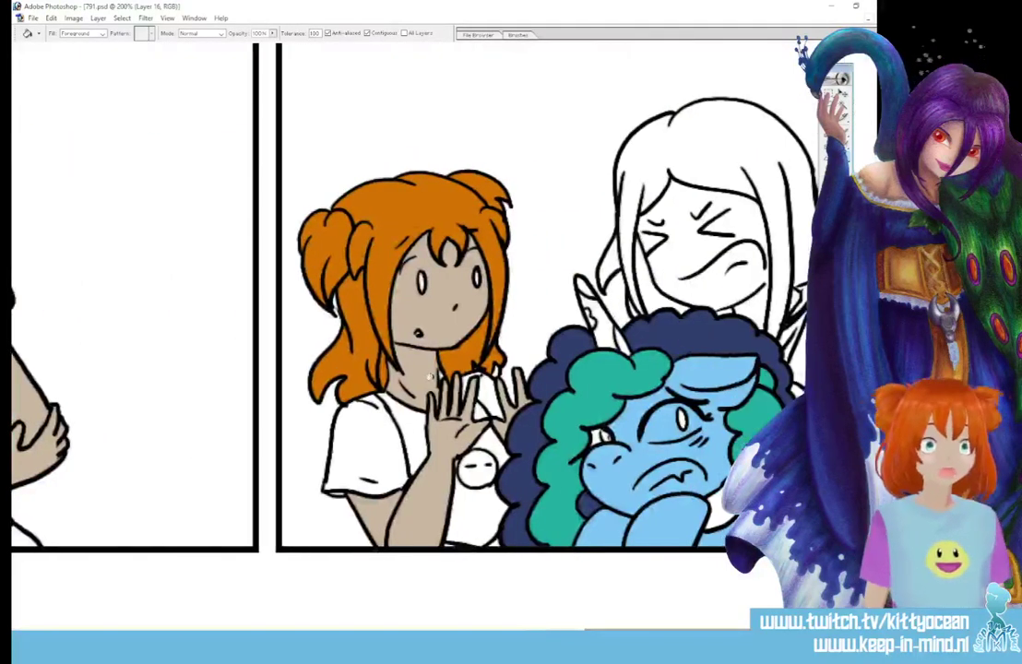
left_click(409, 430)
left_click(483, 515)
left_click(489, 433)
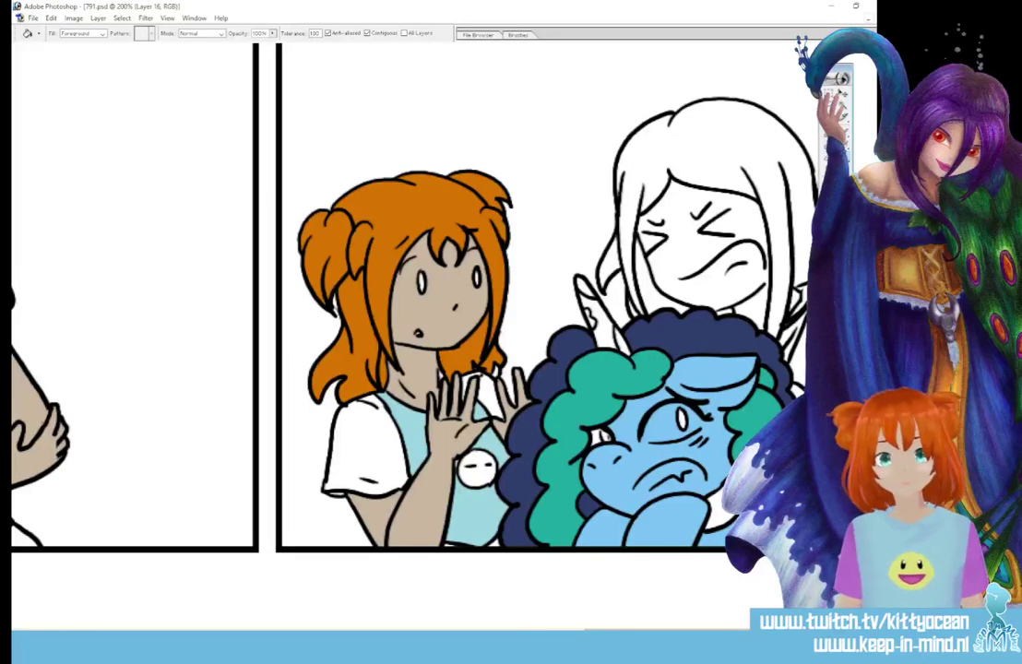
Pick a medium purple foreground colour and fill both sleeves of the girl beside the unicorn
left_click(833, 227)
double_click(581, 190)
left_click(545, 121)
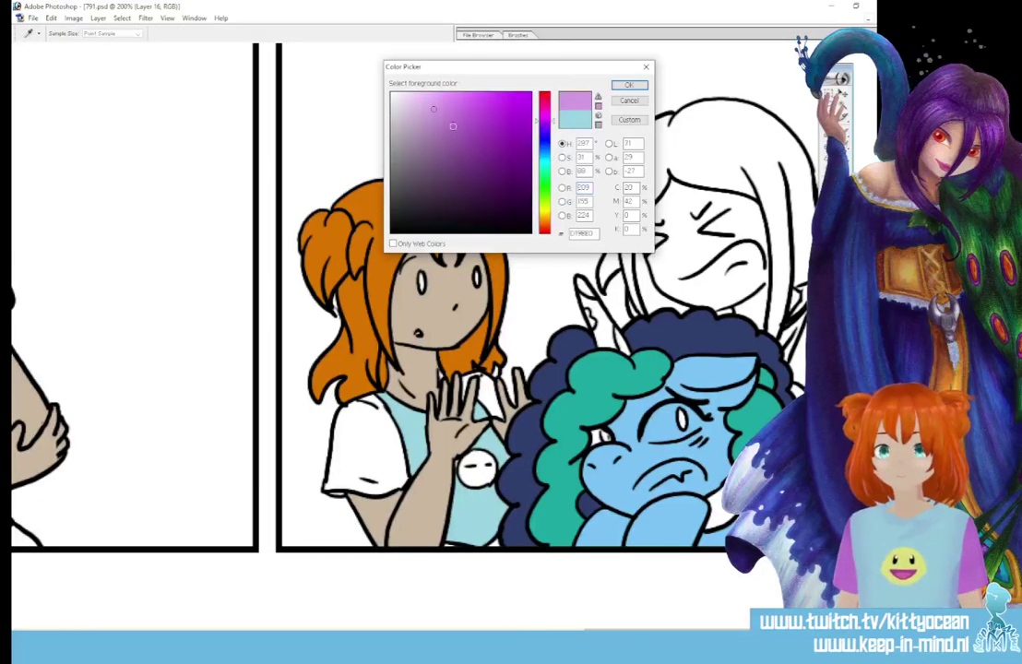
left_click(465, 130)
left_click(637, 86)
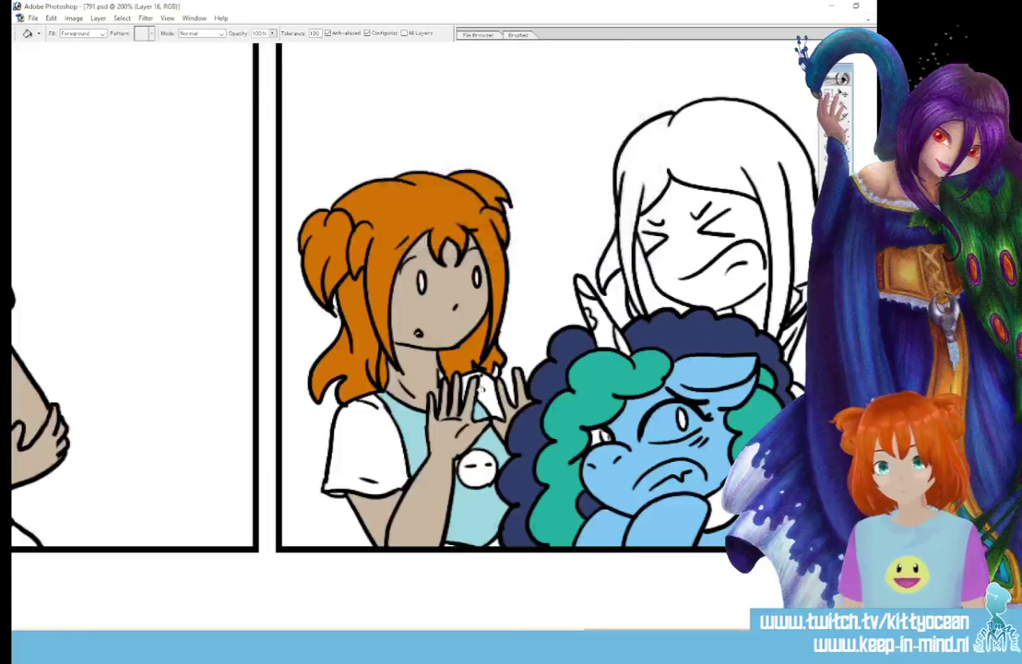
left_click(481, 392)
left_click(361, 445)
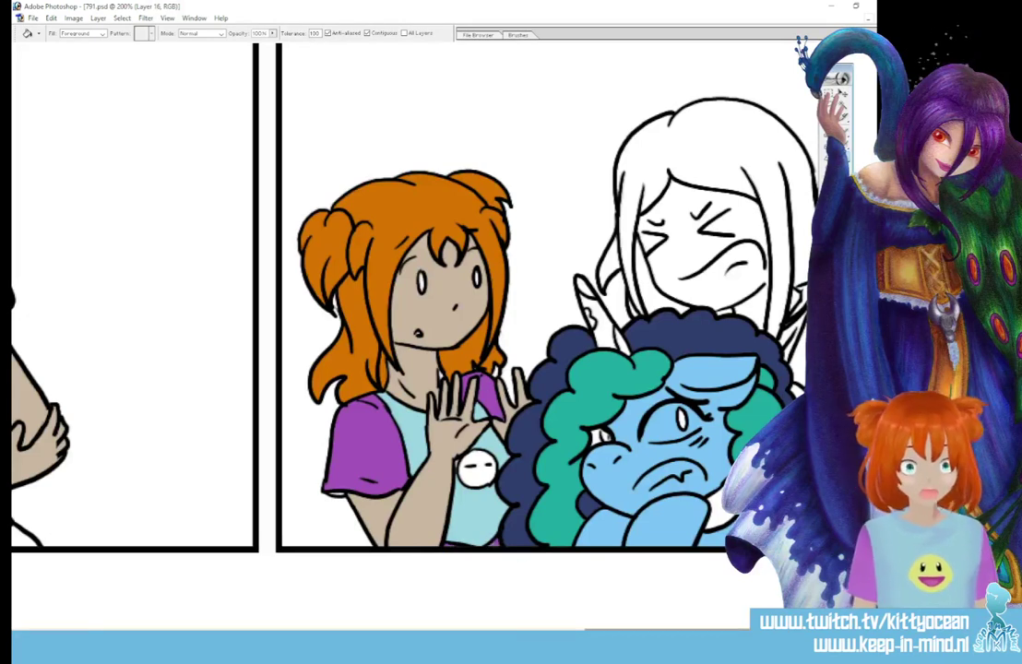
Fill both sleeves and the skirt of the girl holding her elbow with purple
scroll(471, 470, "left", 5)
left_click(470, 470)
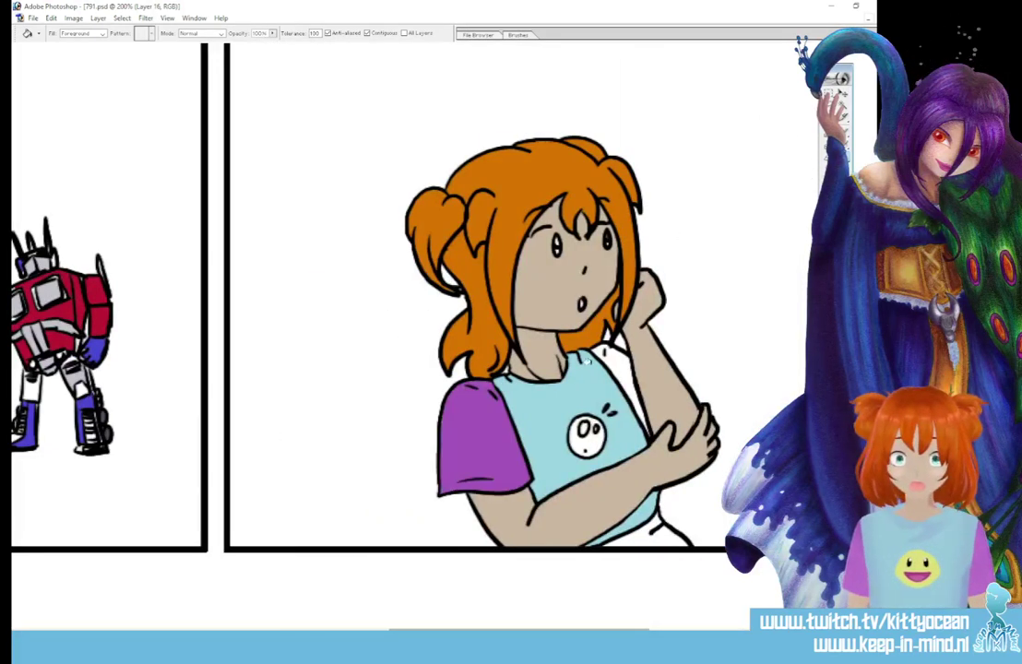
left_click(618, 361)
left_click(649, 541)
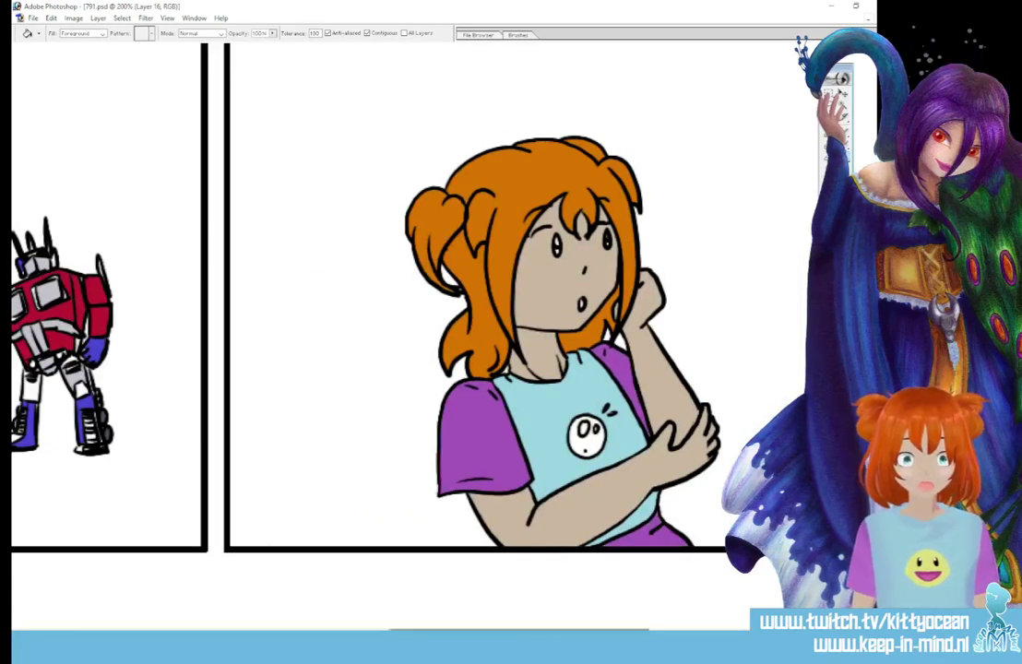
Fill both sleeves and the skirt of the shrugging girl with purple
left_click_drag(532, 633, 318, 632)
left_click(513, 426)
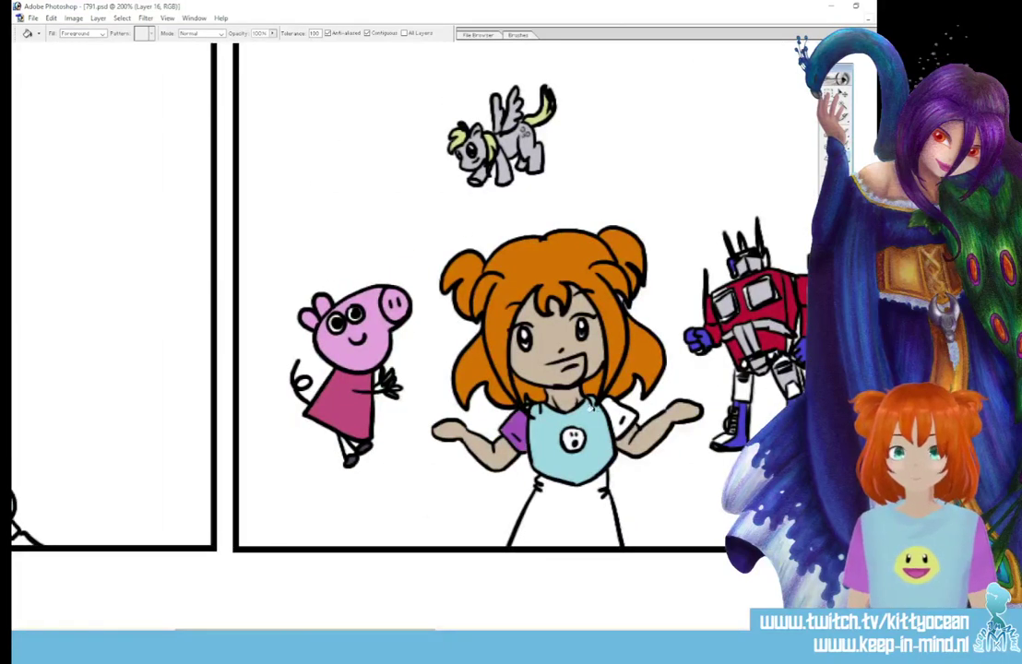
left_click(612, 408)
left_click(561, 536)
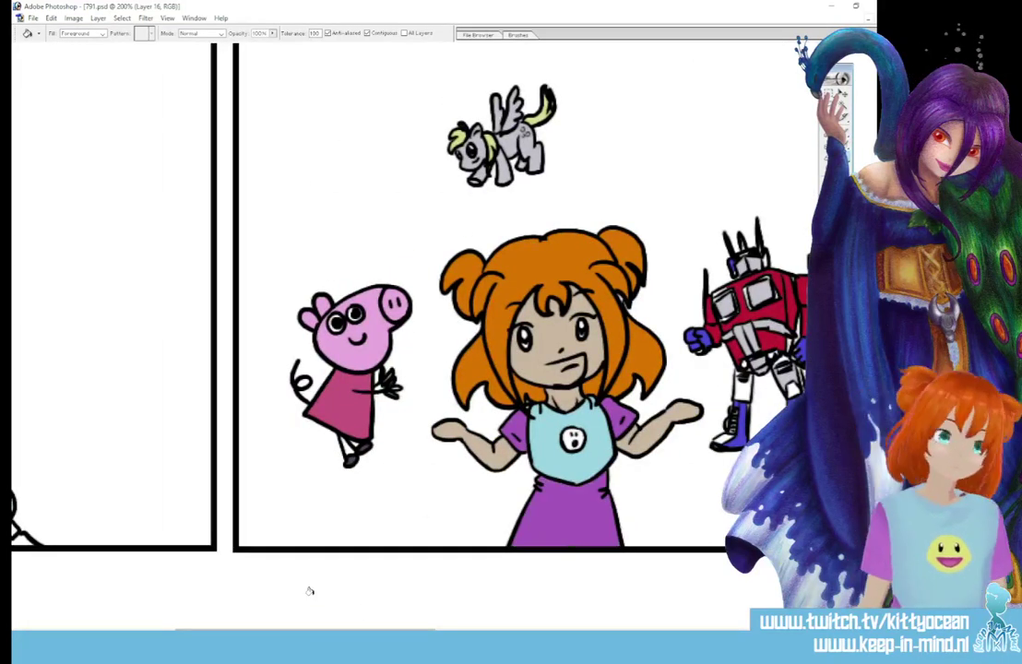
Fill both sleeves and the visible bit of skirt of the cheering girl with purple
scroll(369, 295, "left", 5)
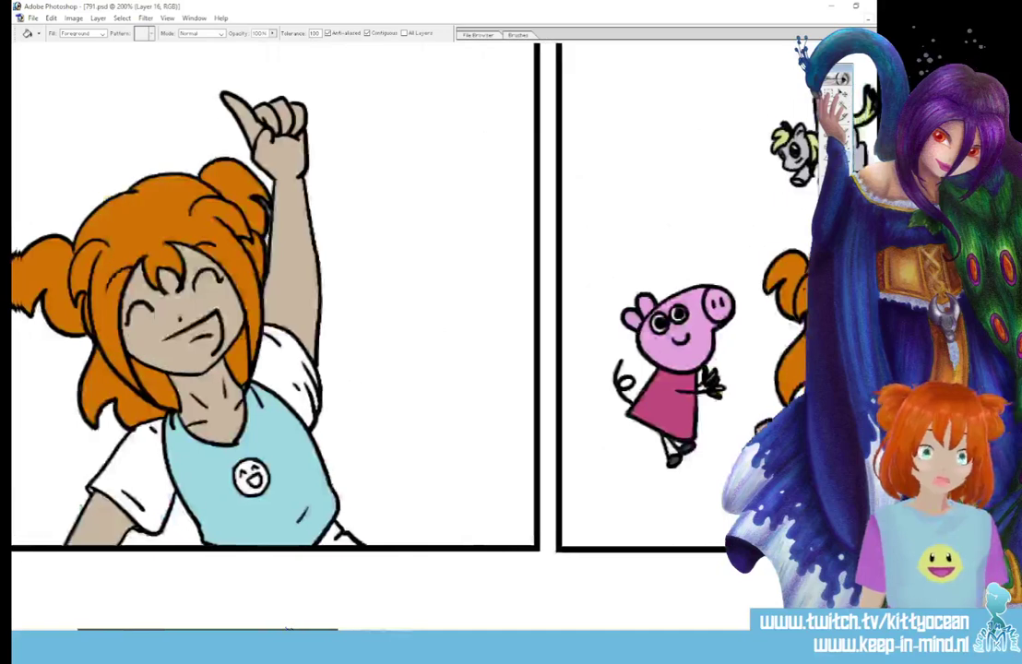
left_click(235, 456)
left_click(419, 368)
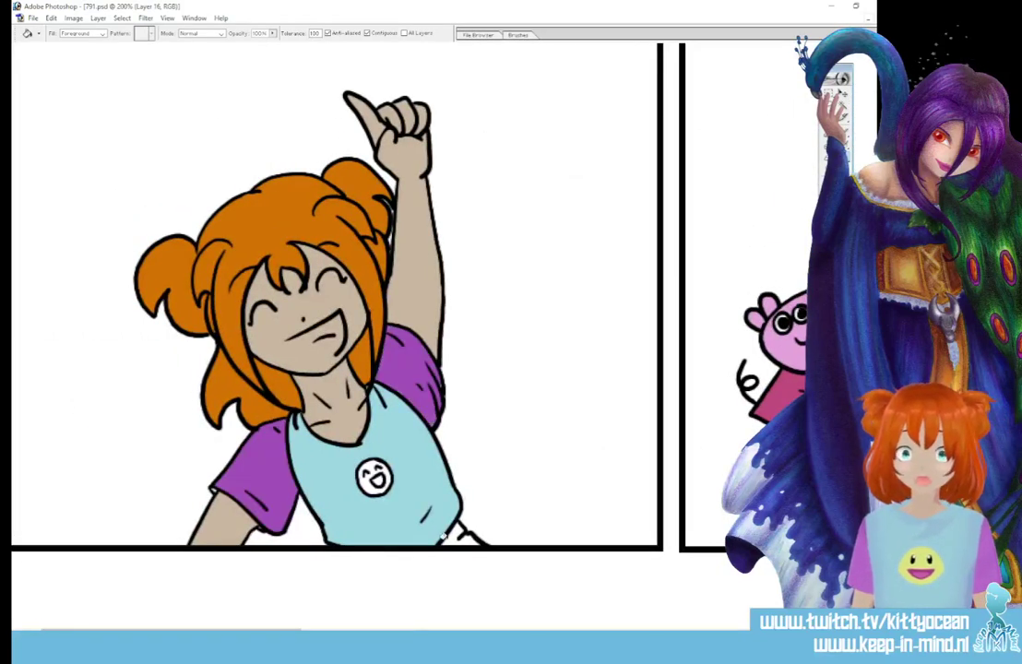
left_click(449, 535)
Pick pale yellow EFEE90 as foreground colour and fill the smiley on the cheering girl's T-shirt
left_click(829, 227)
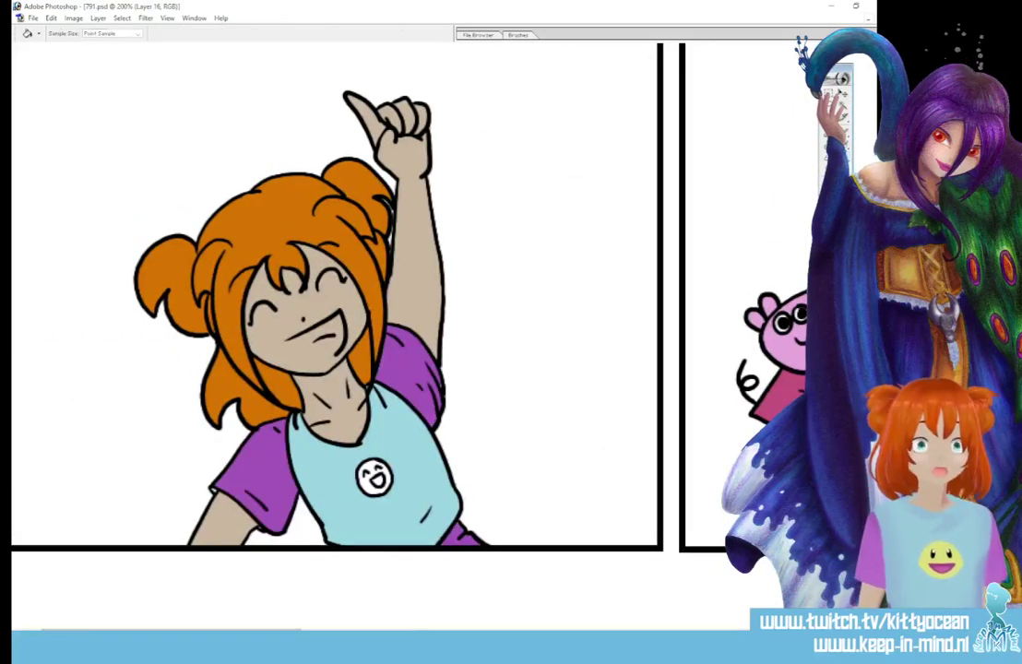
left_click(535, 211)
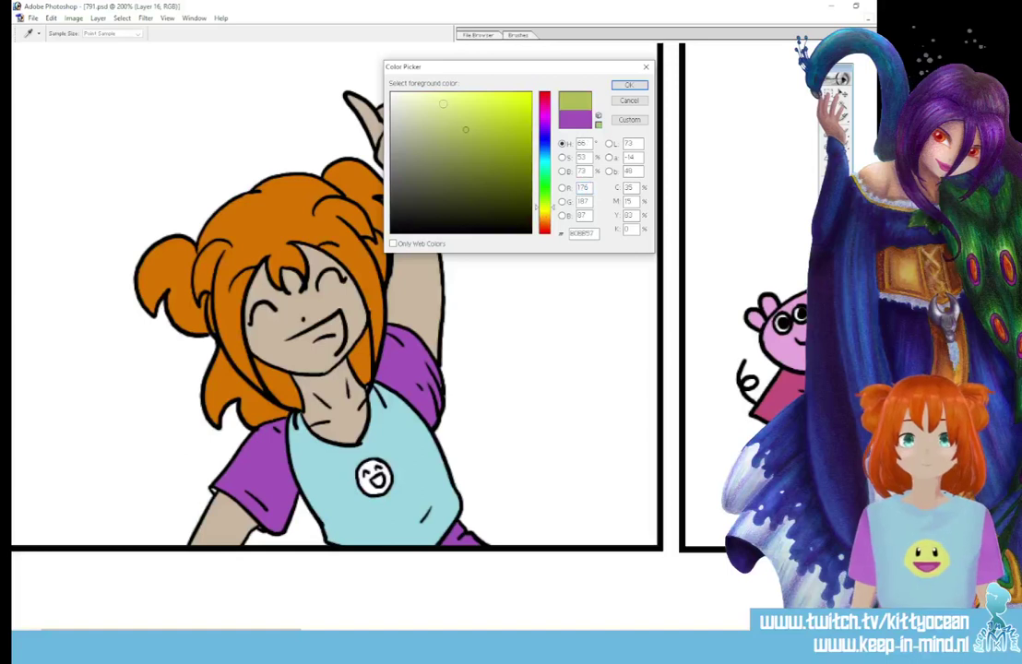
left_click(438, 104)
left_click(543, 214)
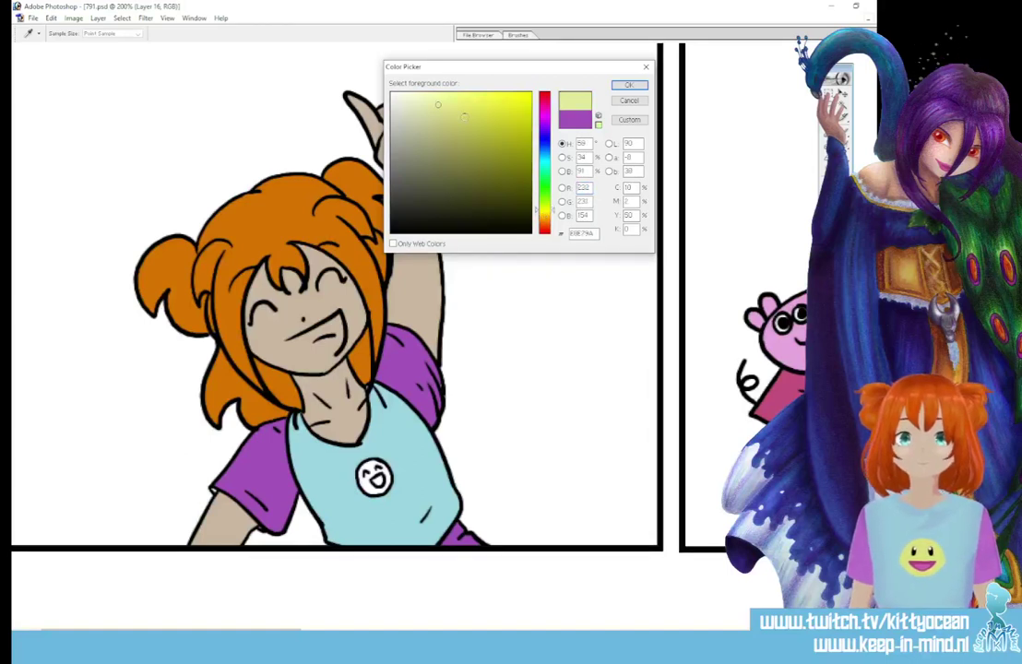
left_click(446, 100)
left_click(626, 86)
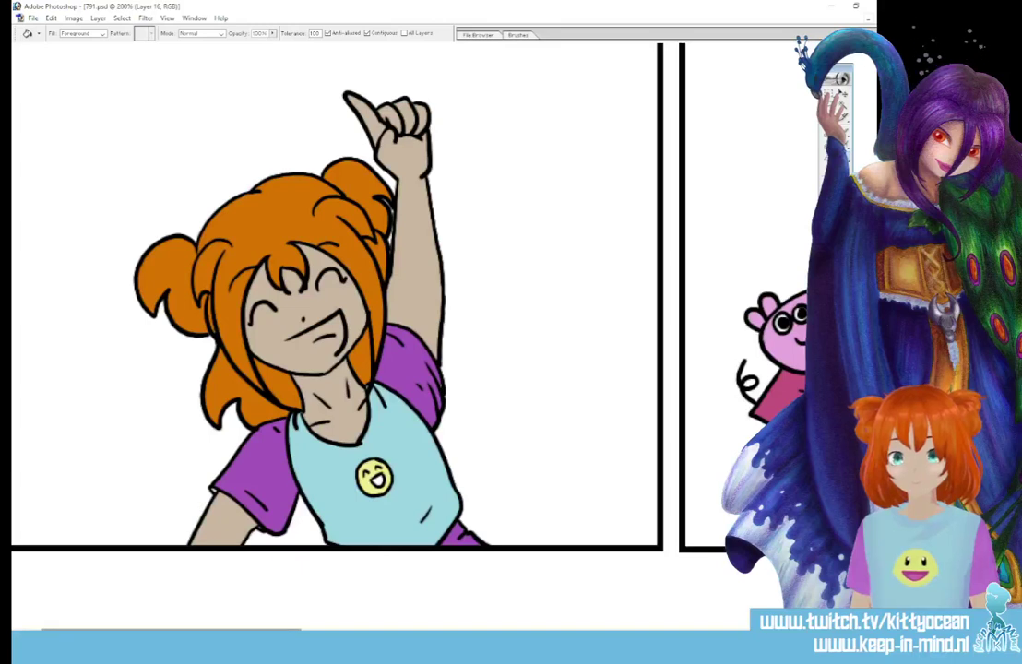
Fill the shirt smileys of the girl holding her elbow and the girl beside the unicorn with pale yellow
left_click_drag(295, 631, 687, 631)
left_click(422, 440)
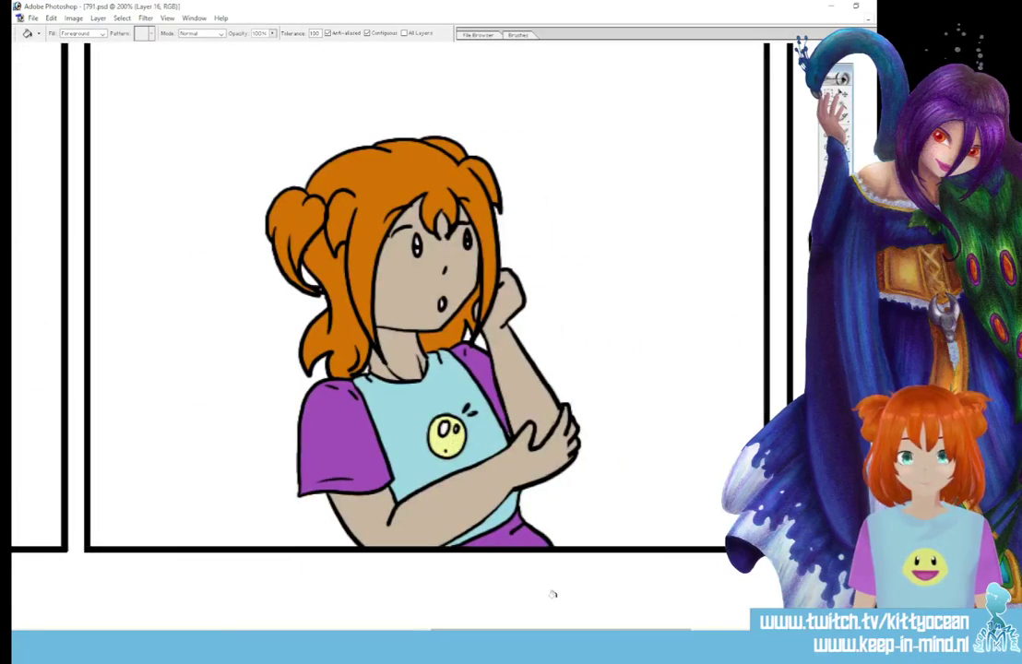
left_click_drag(599, 630, 742, 631)
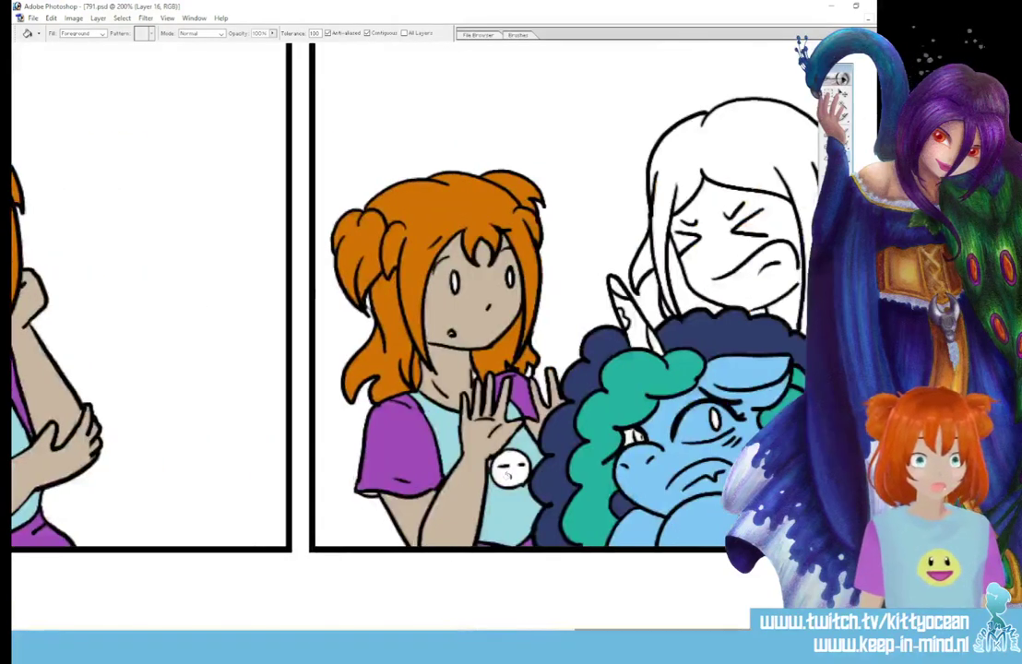
left_click(506, 475)
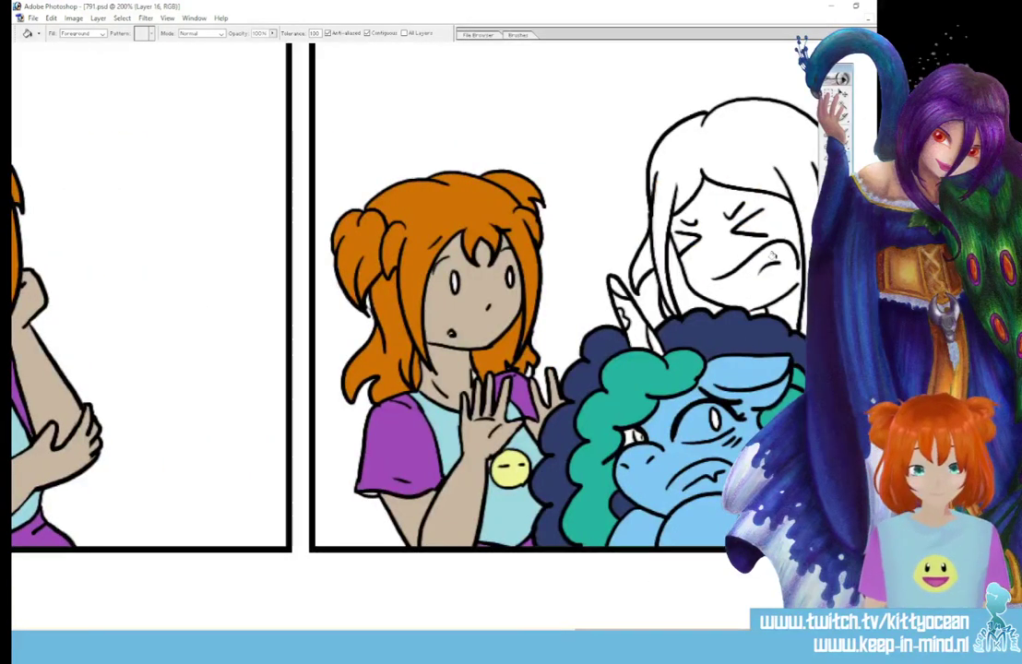
Pick a pale greyish beige foreground colour and fill the face of the long-haired woman behind the unicorn
left_click(832, 245)
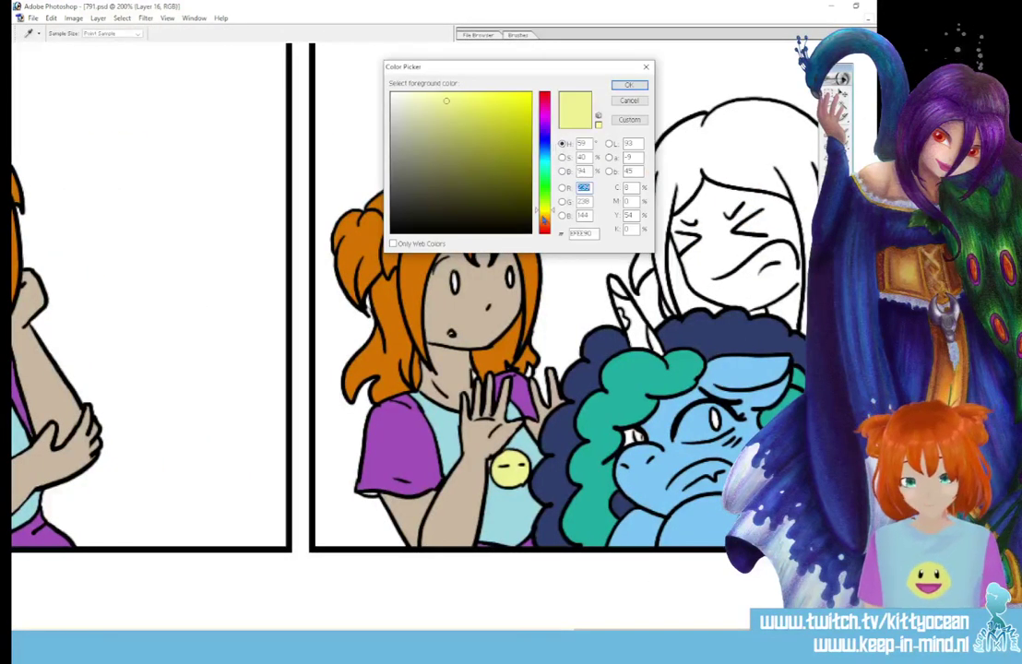
left_click(543, 215)
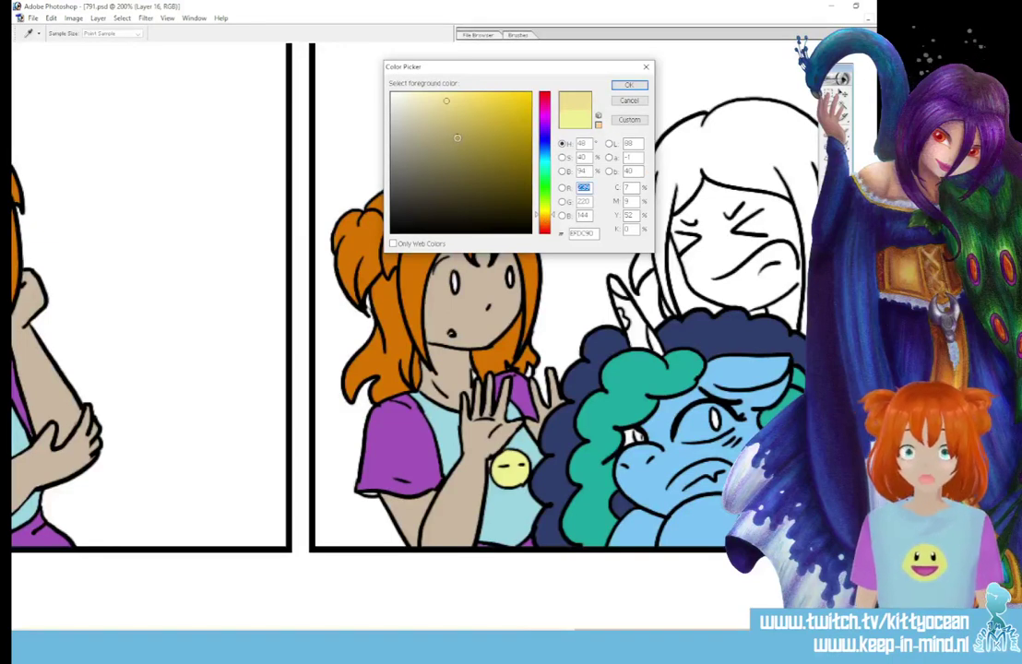
left_click(419, 119)
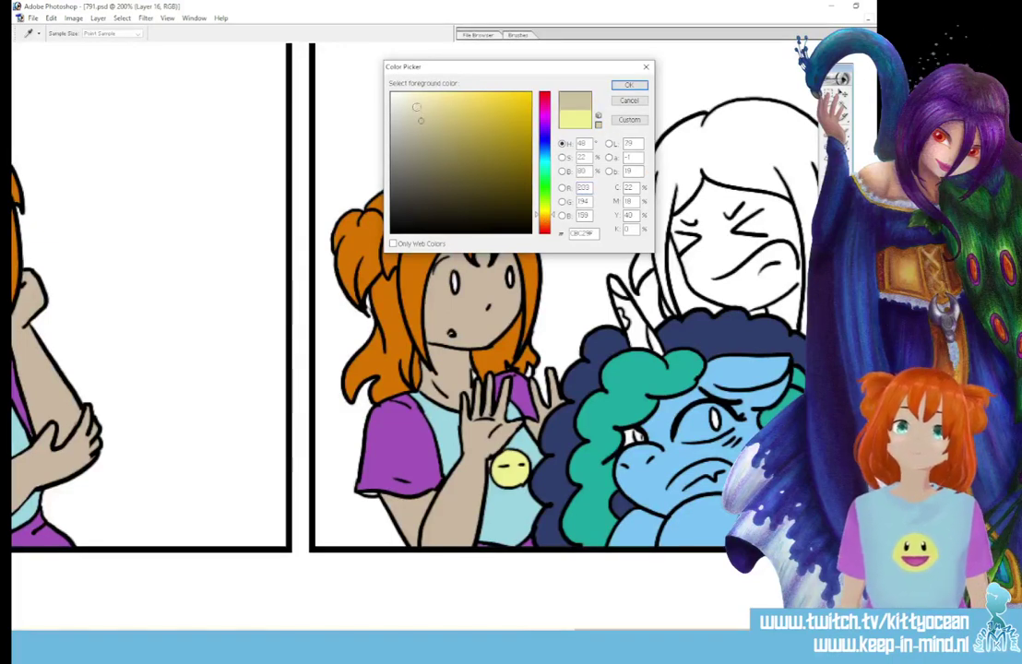
left_click(415, 107)
left_click(544, 219)
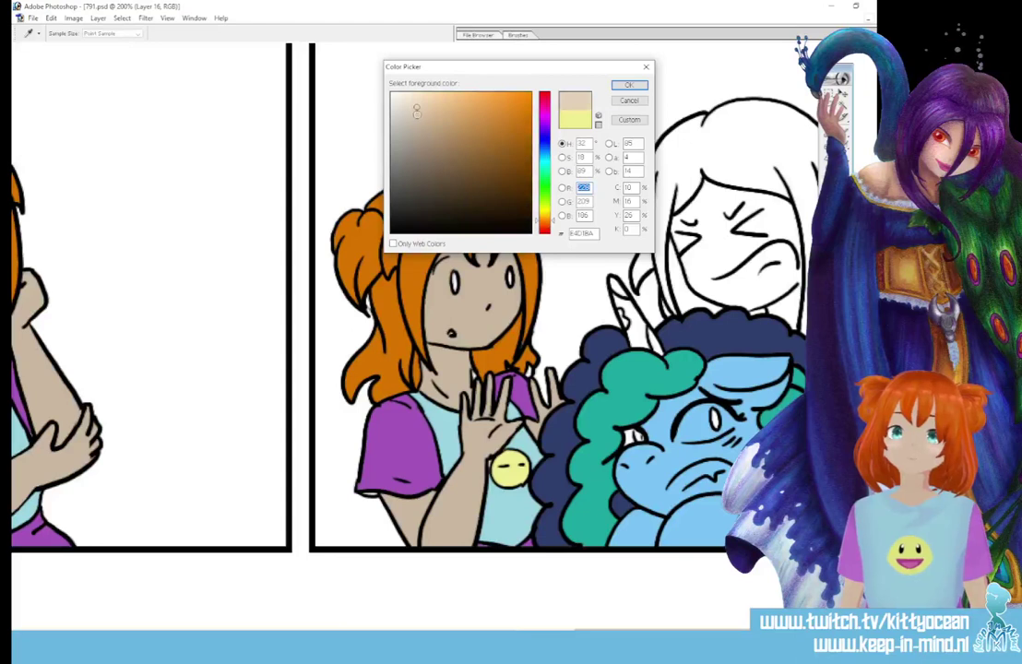
left_click(411, 115)
left_click(636, 84)
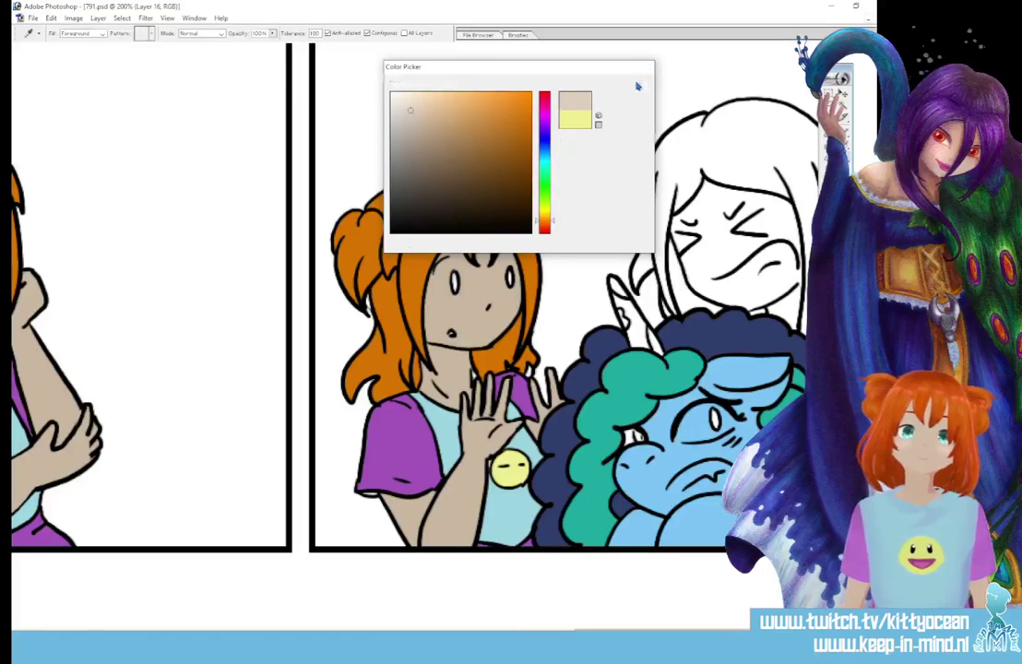
left_click(707, 222)
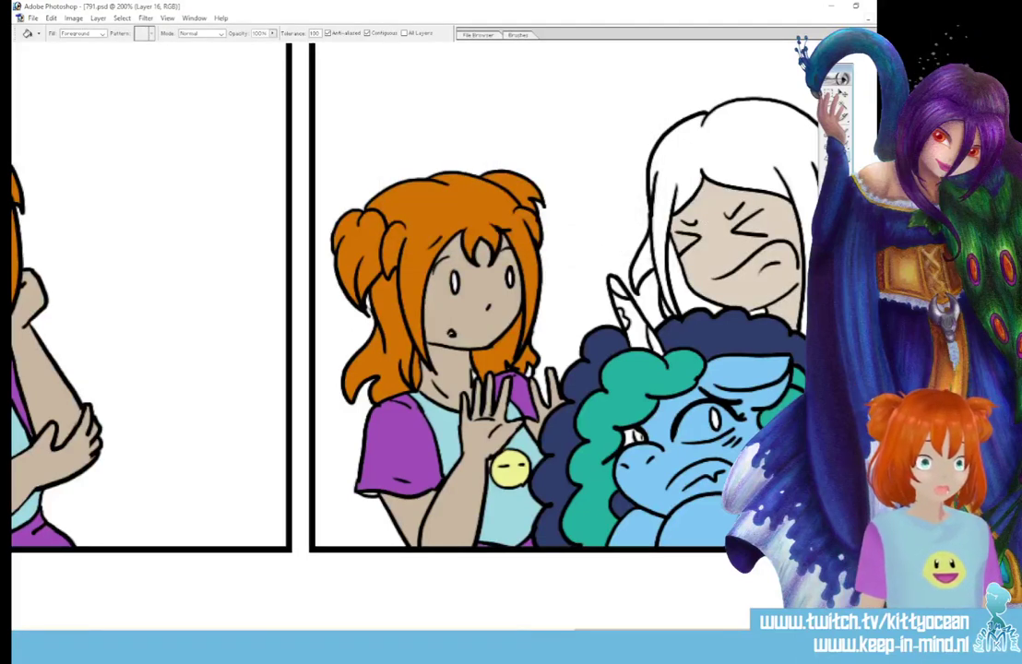
Pick pale beige E5D9CC as foreground colour and fill the face, neck and arms of the long-haired woman
left_click(831, 231)
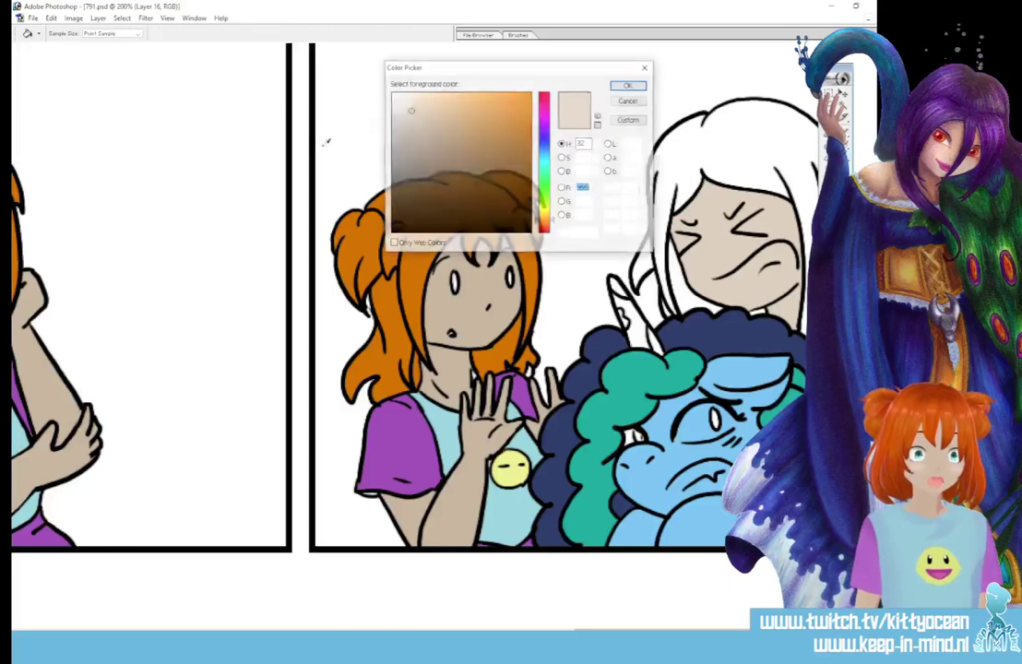
left_click(629, 84)
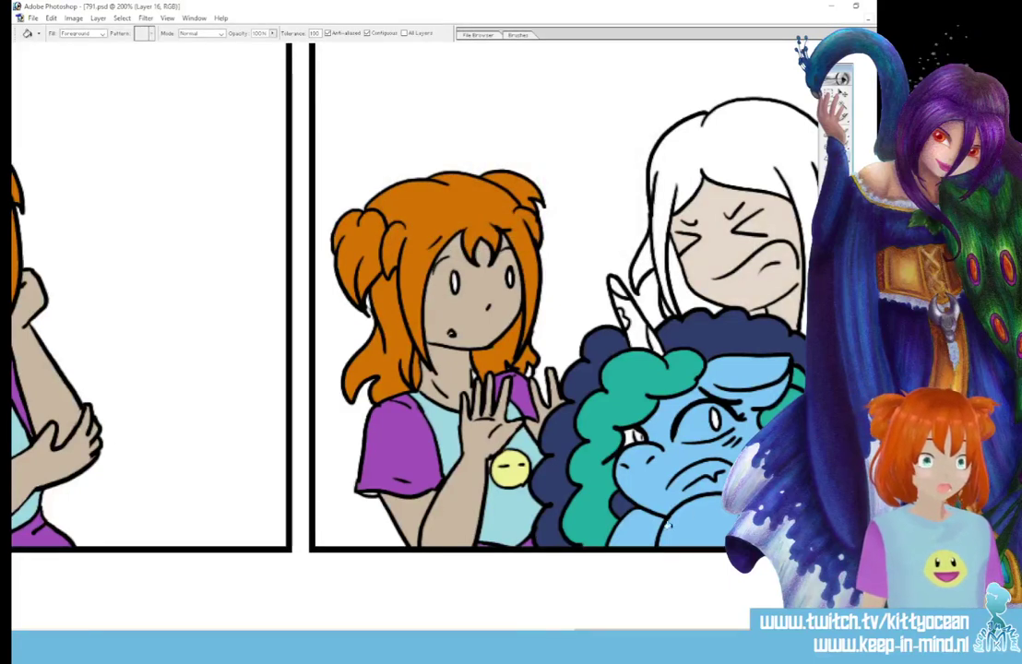
scroll(443, 305, "right", 3)
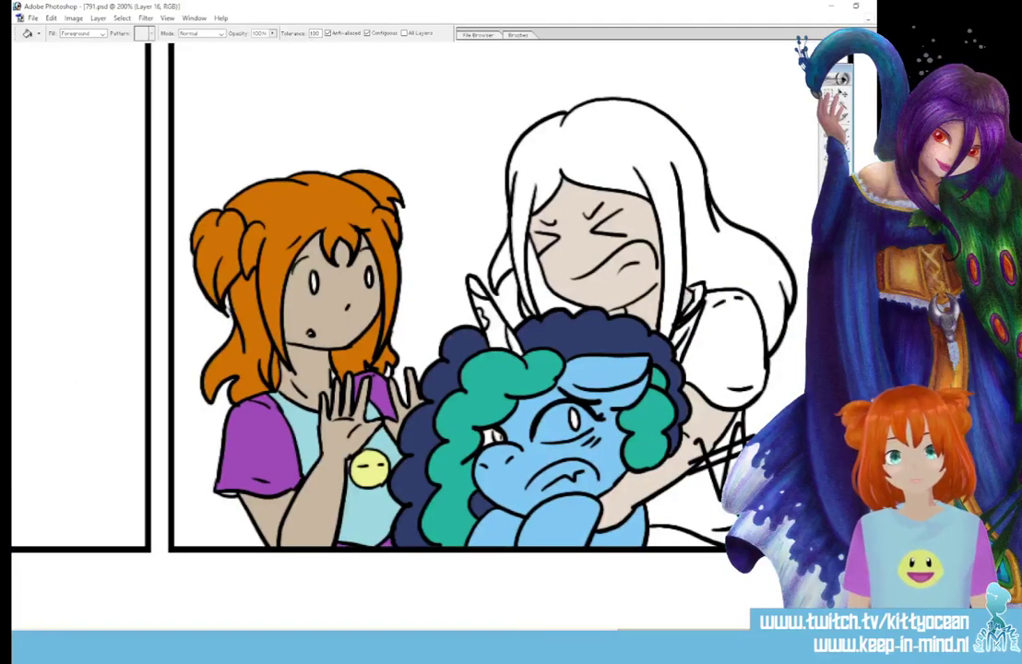
Pick greyish brown B29B7F as foreground colour and fill all sections of the long-haired woman's hair
key("i")
left_click(830, 243)
left_click(430, 134)
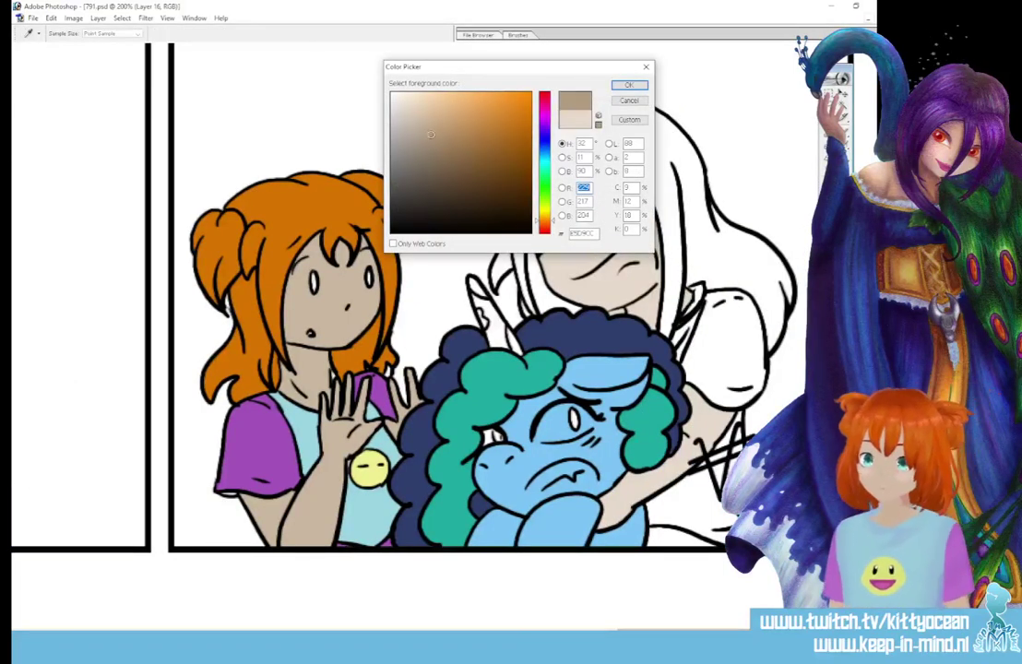
left_click(629, 85)
key("g")
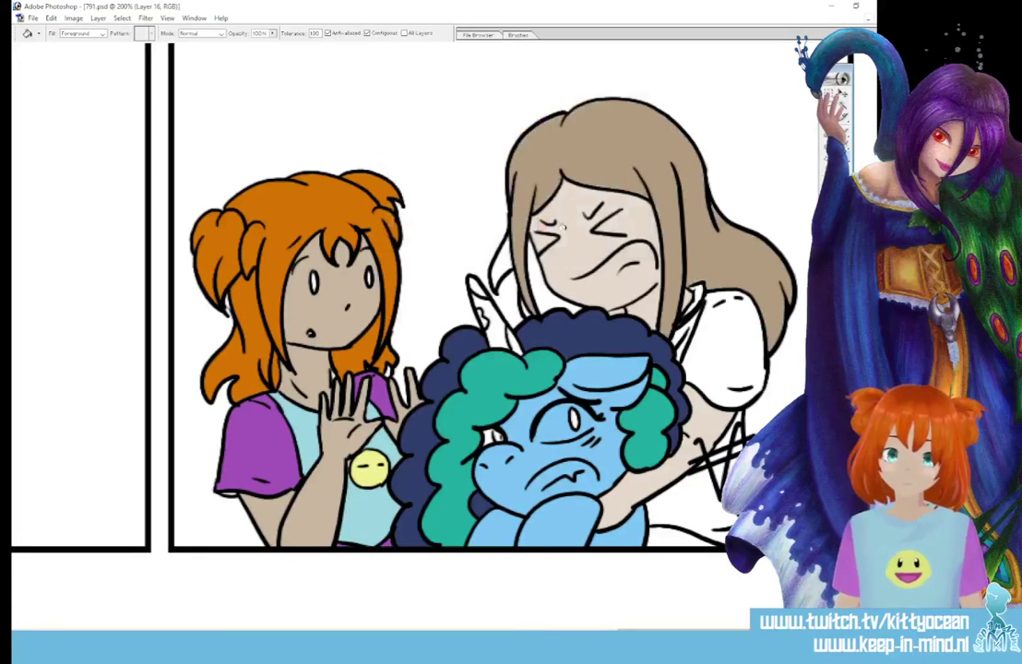
left_click(506, 262)
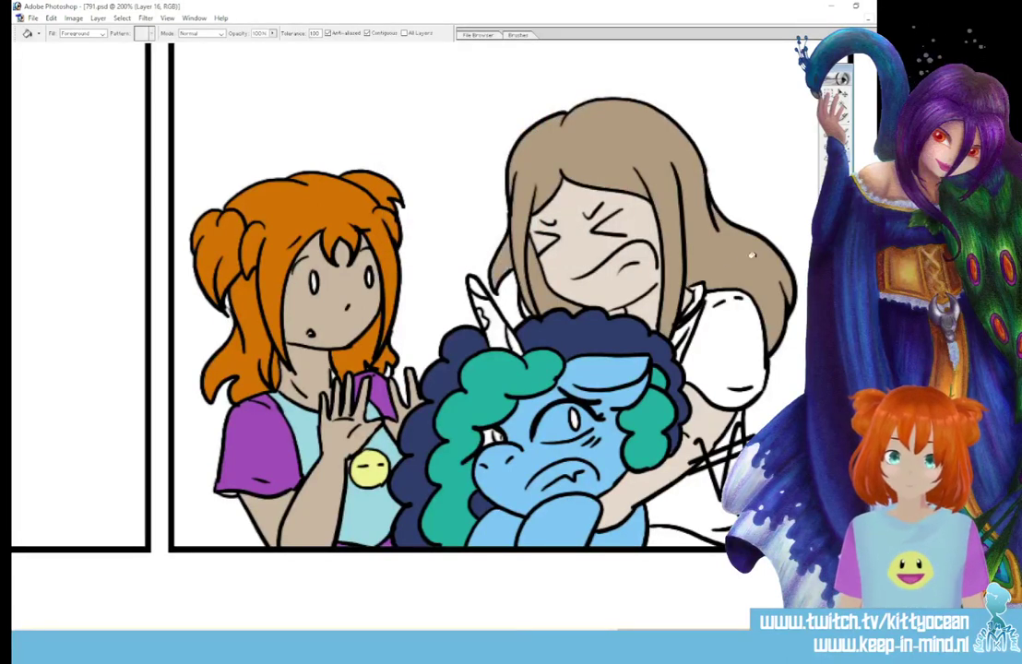
Pick greyish blue 6D9AAD as foreground colour and fill the sleeve, collar and body of the long-haired woman's shirt
left_click(831, 241)
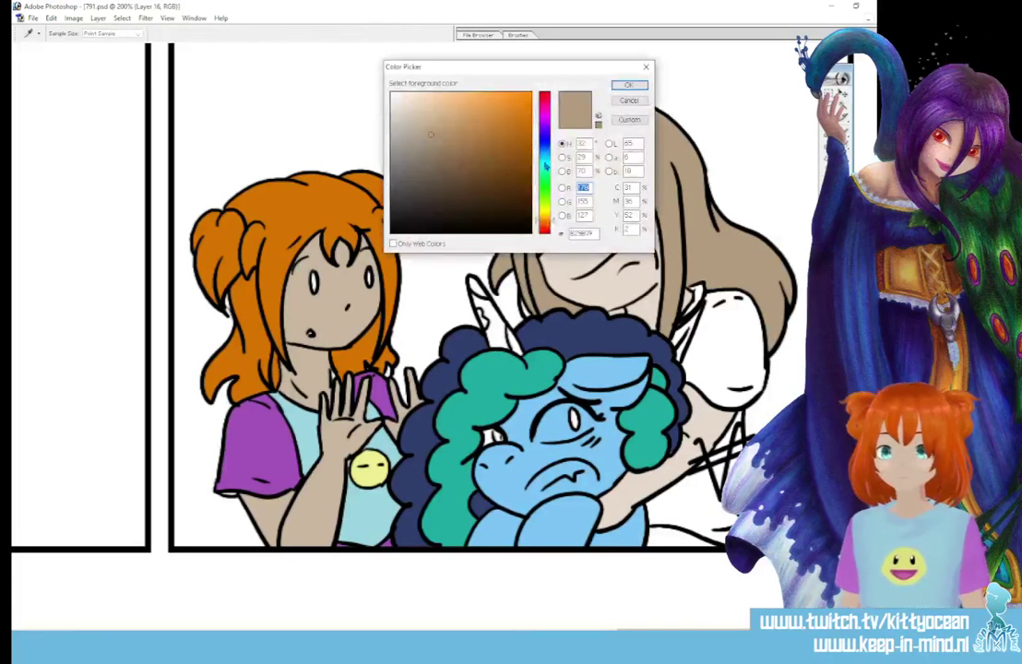
left_click(544, 156)
left_click(442, 137)
left_click(614, 86)
left_click(721, 332)
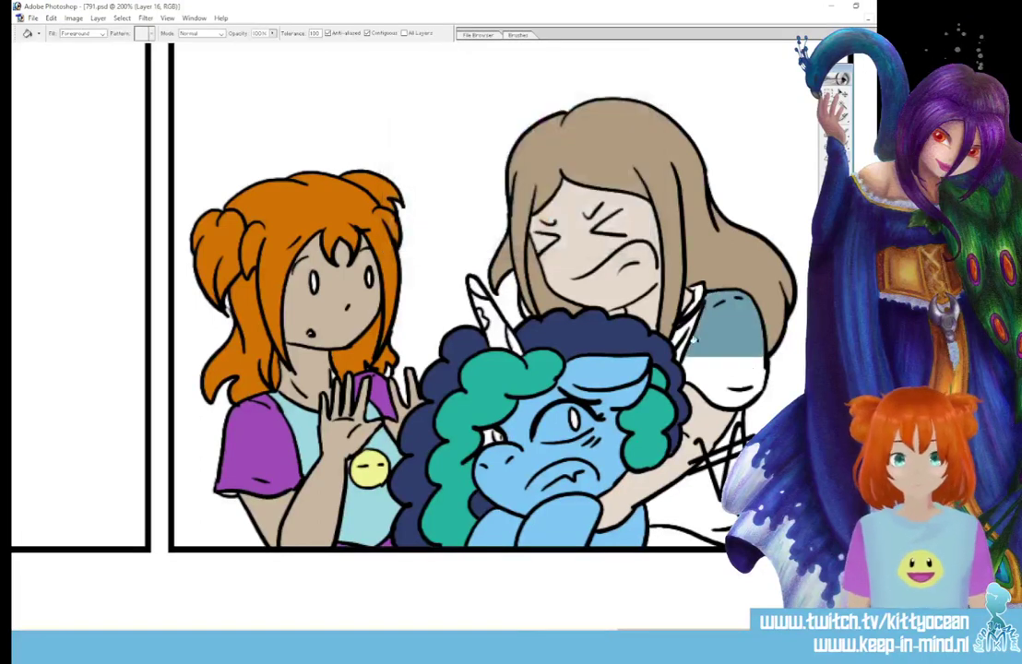
left_click(682, 334)
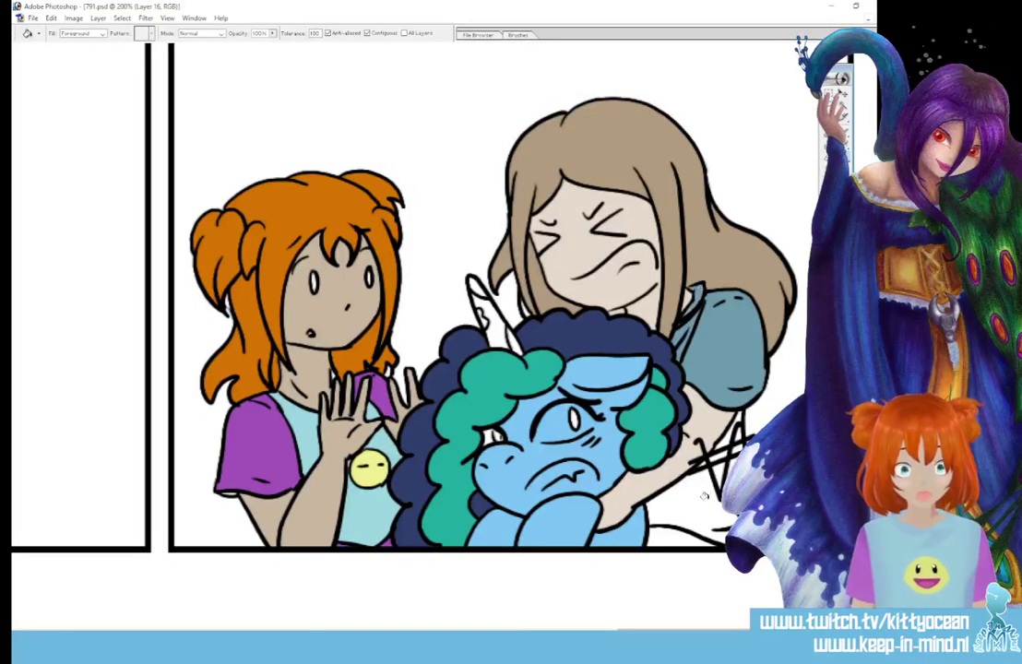
left_click(715, 450)
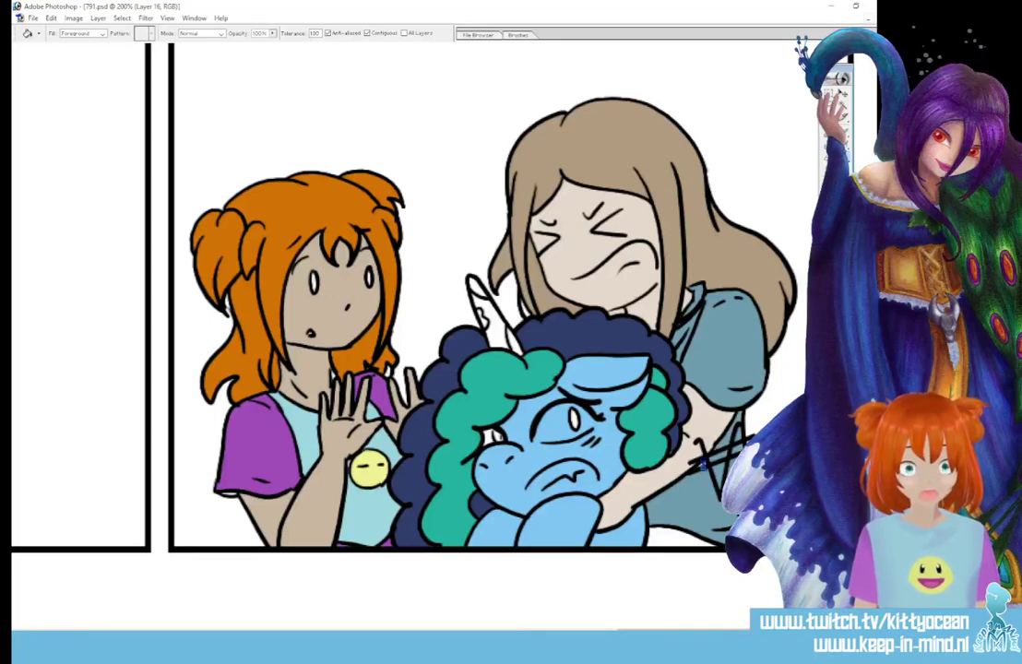
Fill the area below the long-haired woman's shirt with a dark grey-blue and resample the shirt's blue as foreground colour
key("i")
left_click(829, 247)
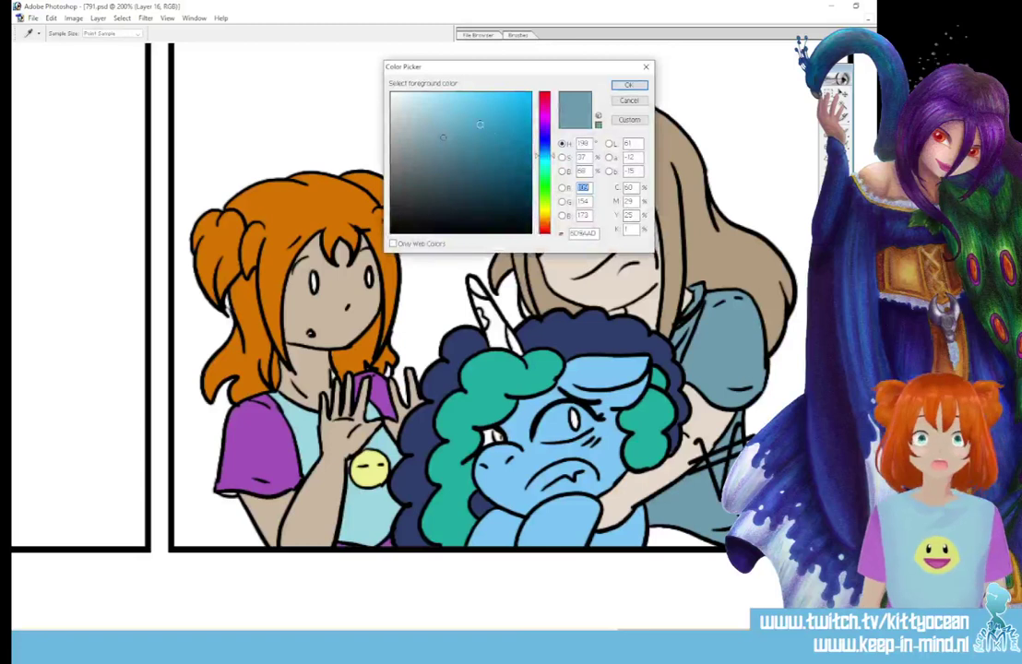
left_click(422, 170)
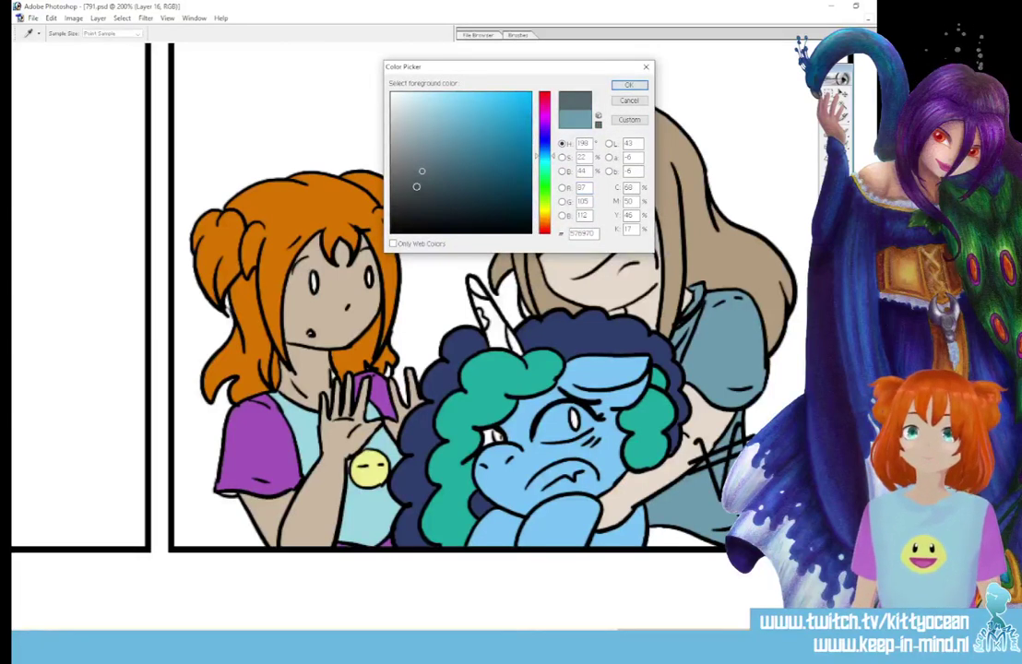
left_click(628, 83)
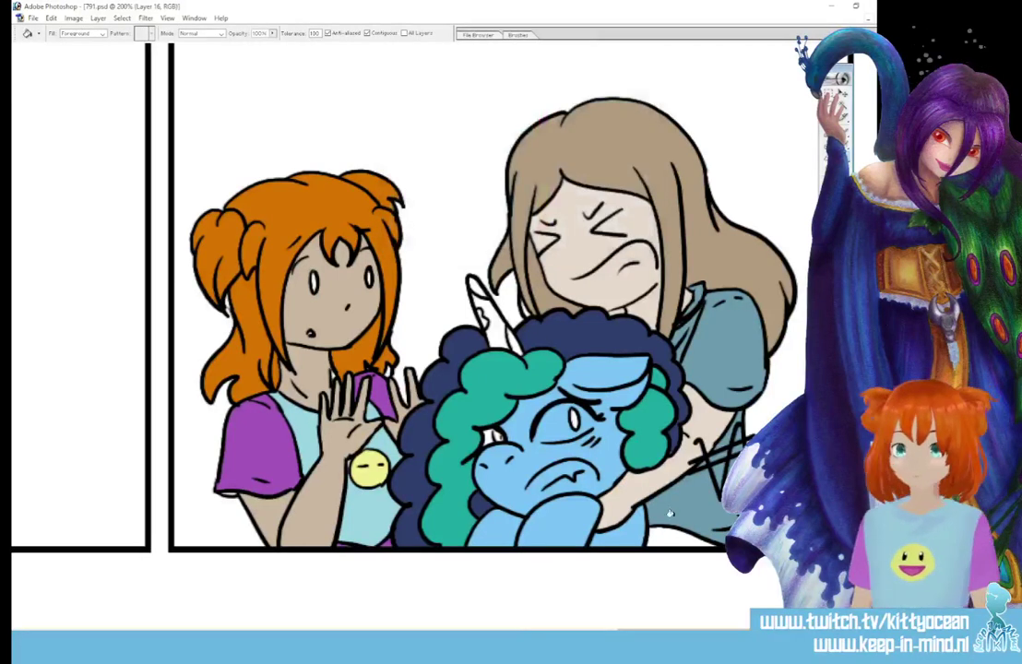
left_click(671, 535)
left_click(842, 213)
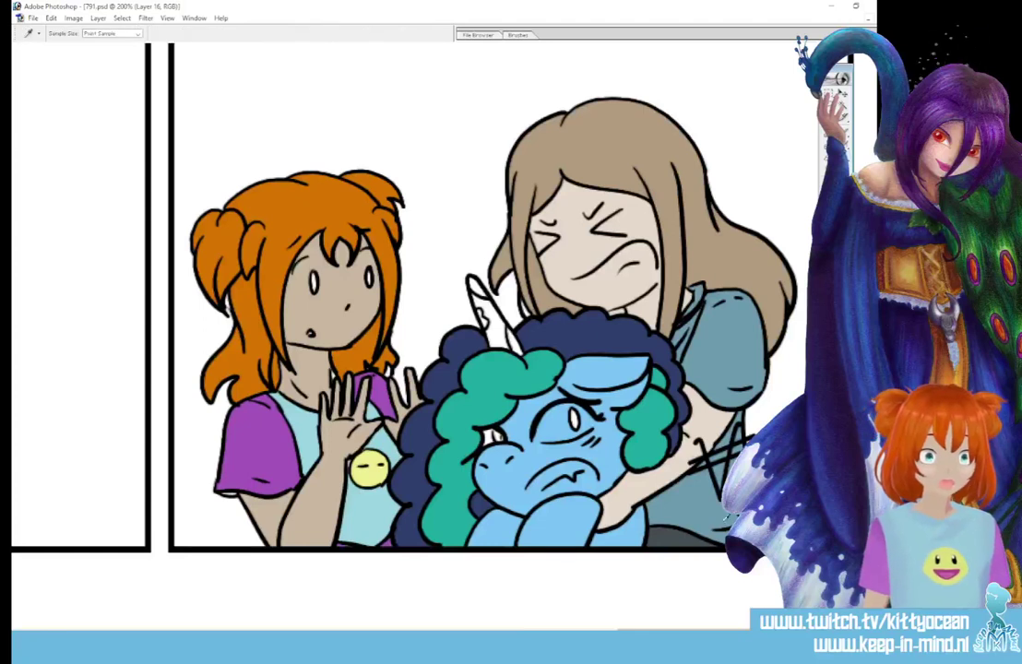
key("g")
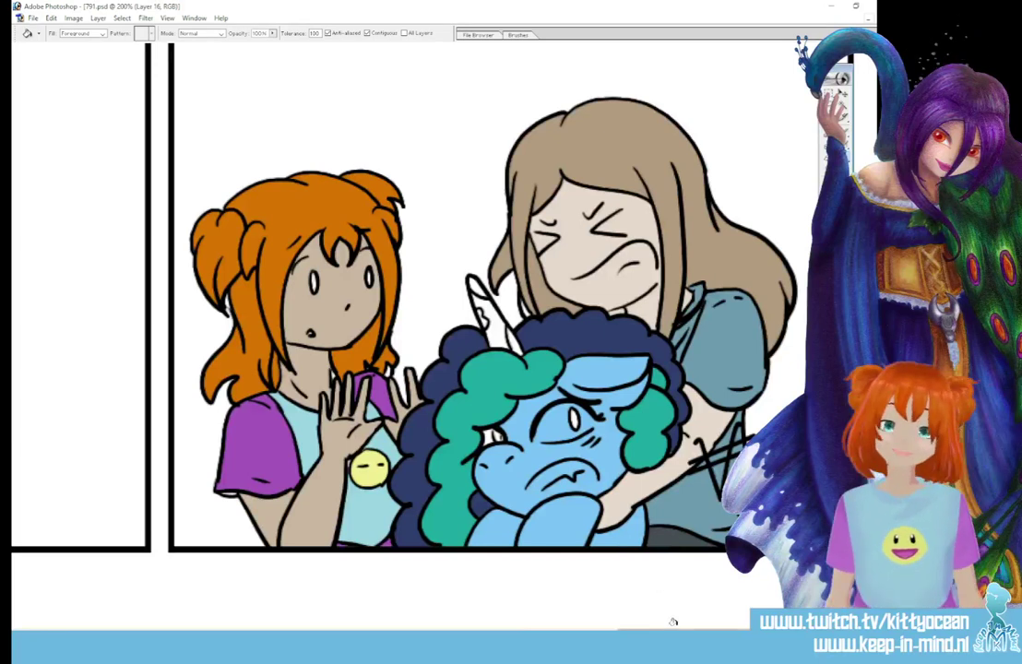
Pick magenta BE3F75 as foreground colour and brush in the open mouths of the cheering girl and her shirt smiley
left_click_drag(684, 630, 129, 618)
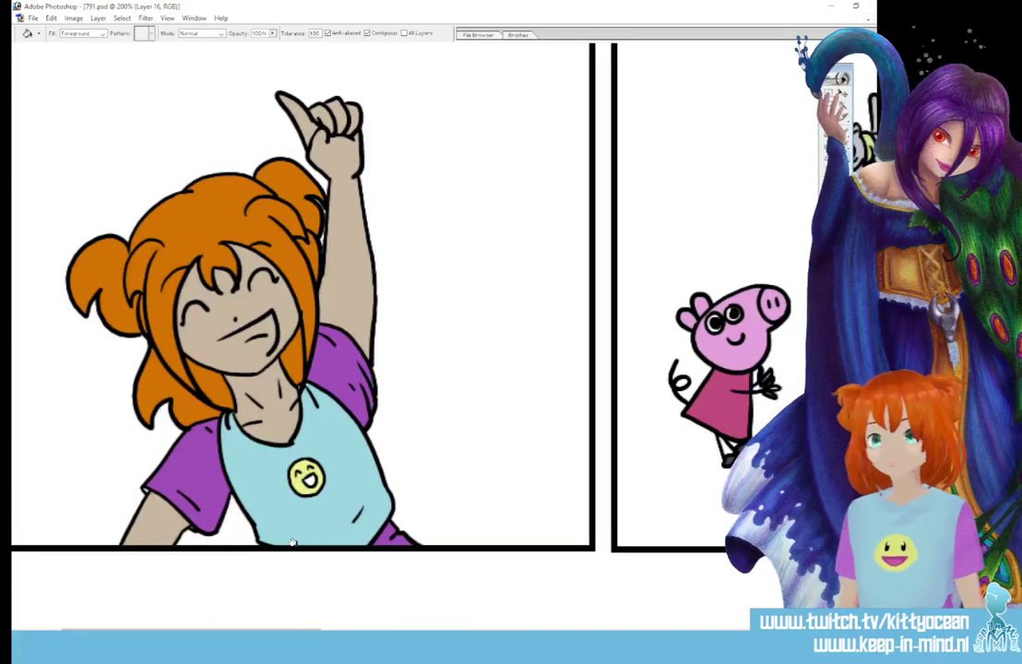
left_click(829, 248)
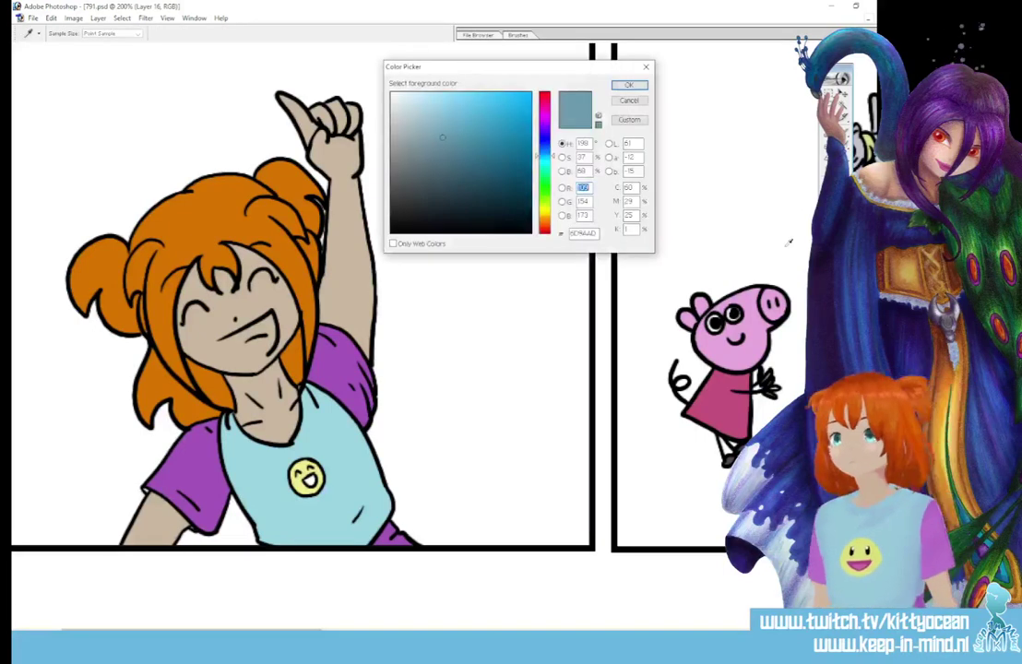
left_click(545, 103)
left_click(475, 150)
left_click(485, 128)
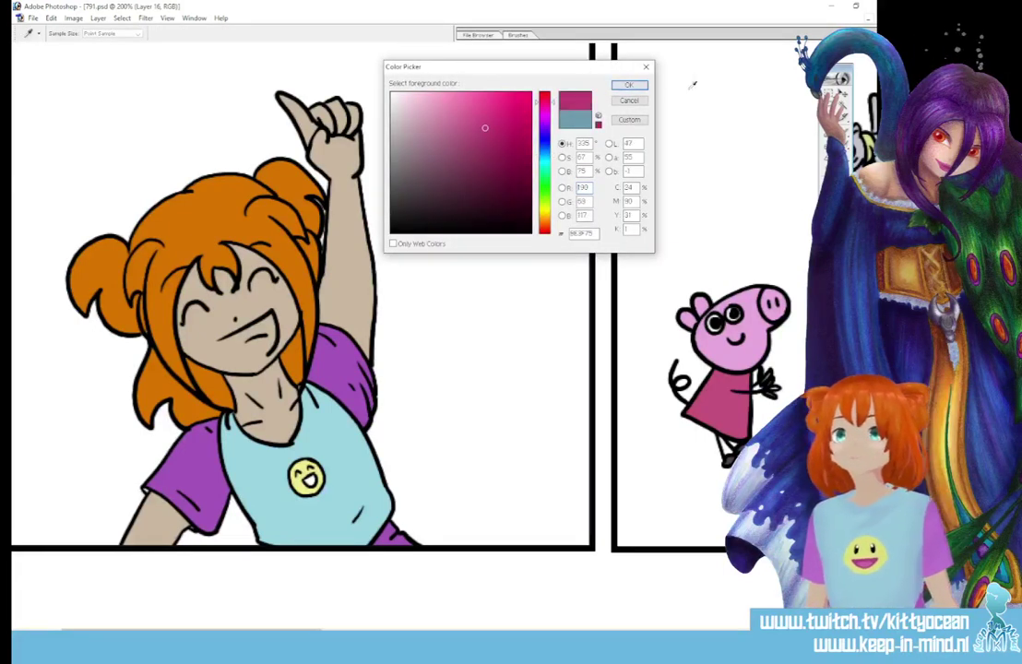
key("Return")
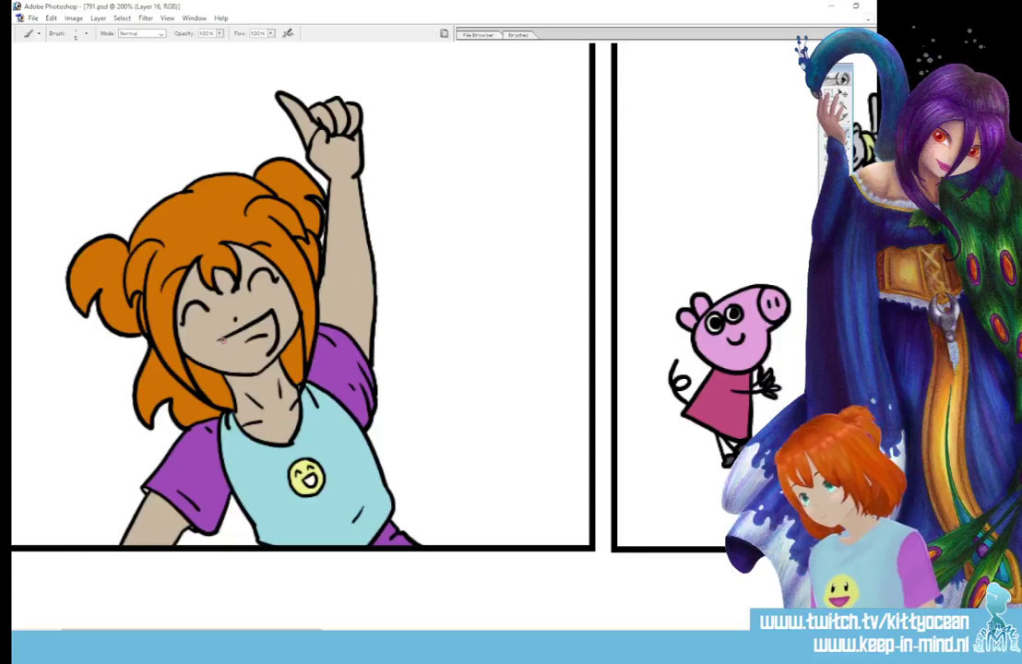
mouse_move(222, 341)
left_mouse_down()
mouse_move(253, 355)
mouse_move(271, 347)
mouse_move(273, 315)
mouse_move(240, 332)
left_mouse_up()
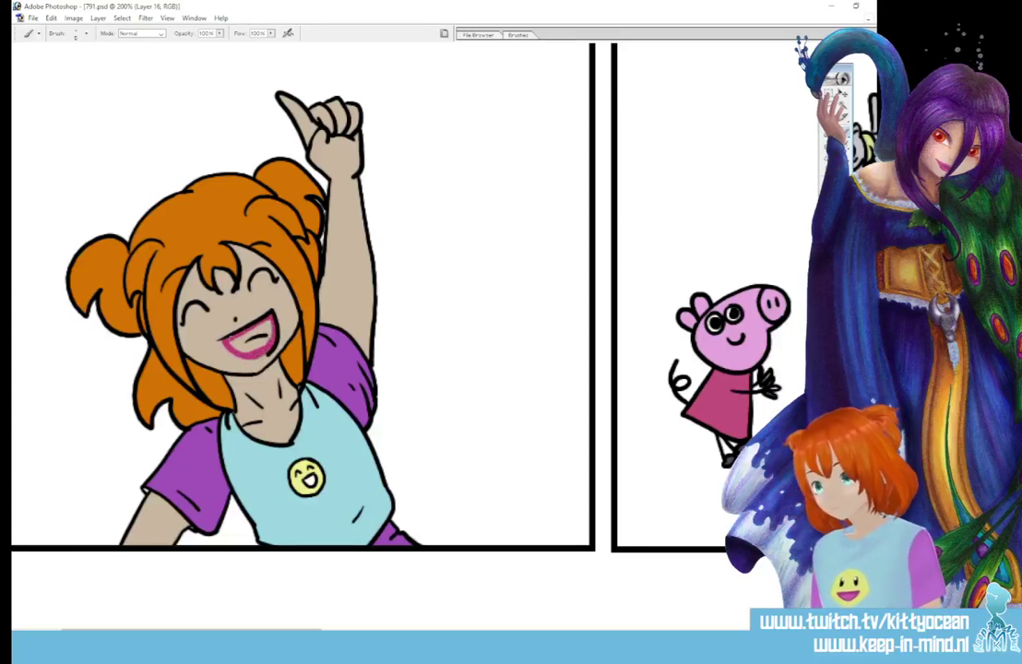
mouse_move(236, 341)
left_mouse_down()
mouse_move(245, 347)
mouse_move(270, 327)
left_mouse_up()
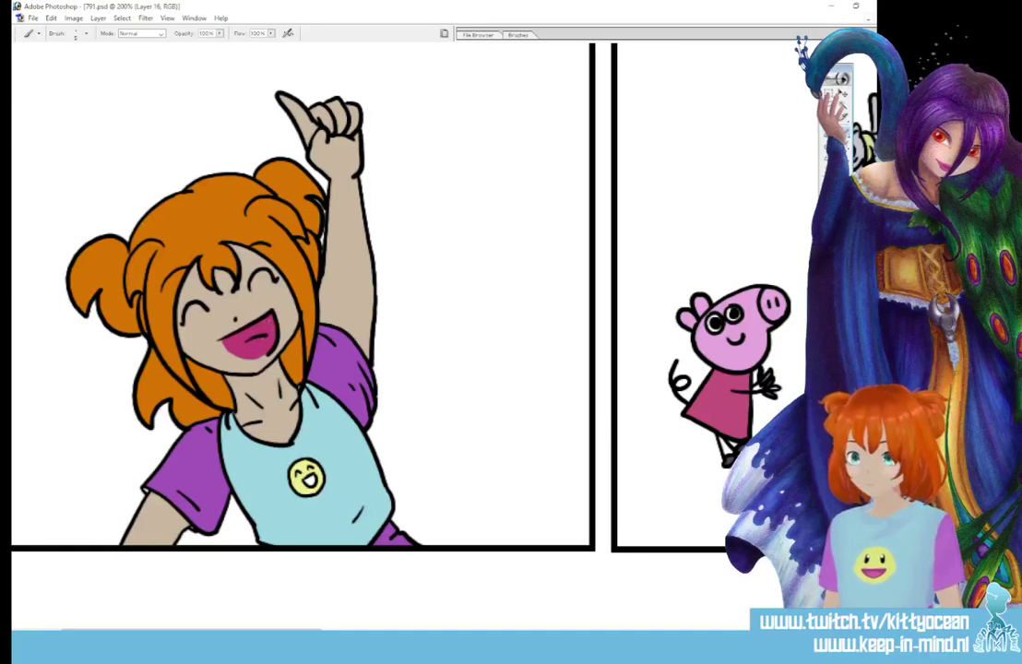
left_click_drag(308, 477, 310, 478)
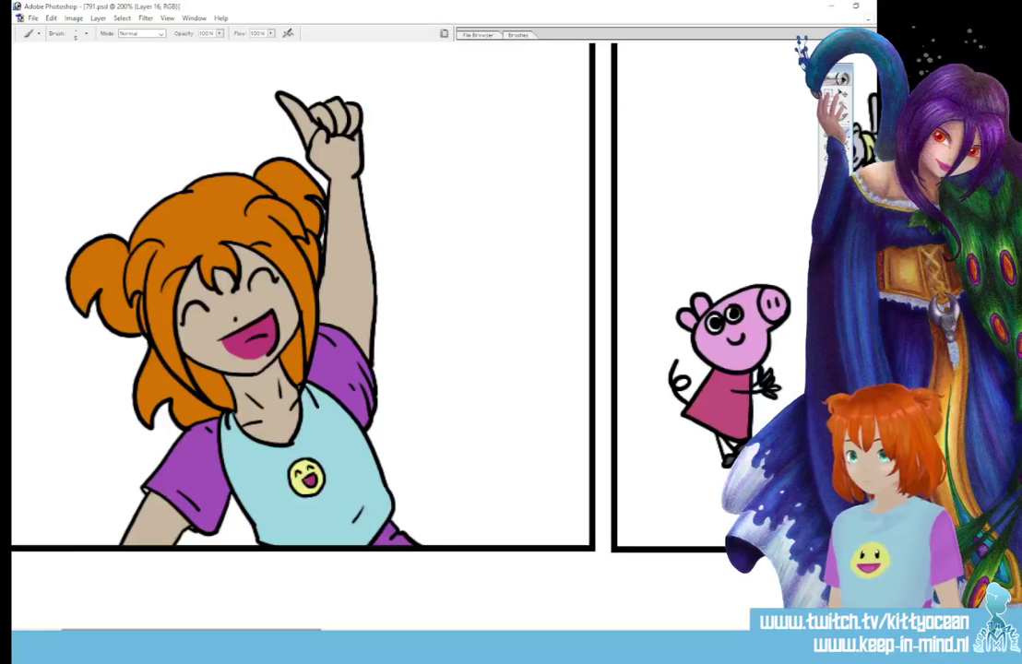
Paint the open mouths of the shrugging girl and the long-haired woman with the same magenta
left_click_drag(276, 630, 444, 630)
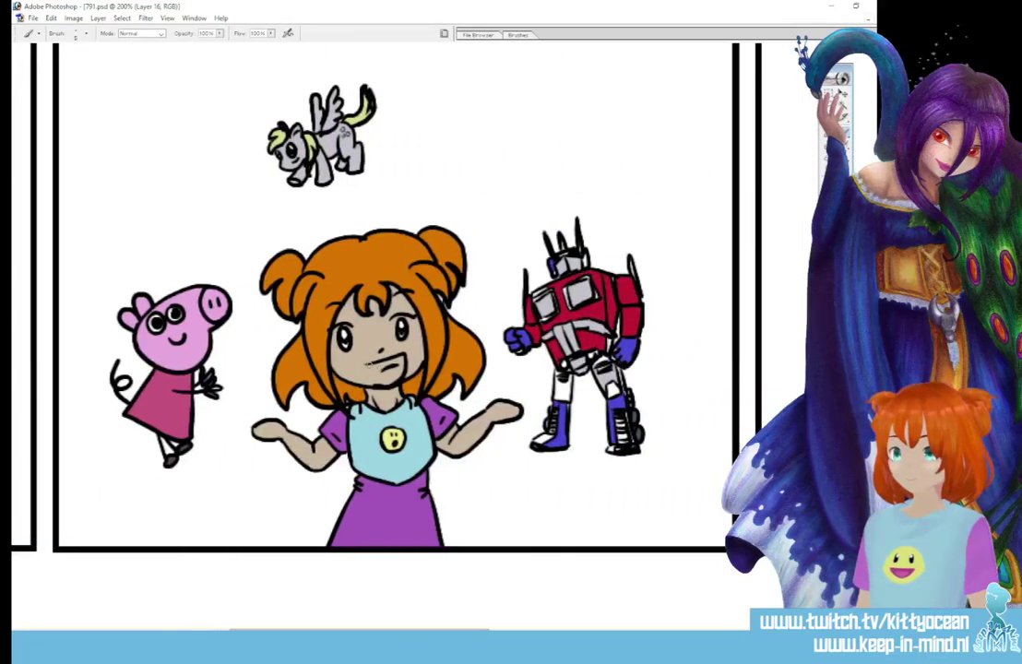
mouse_move(371, 366)
left_mouse_down()
mouse_move(402, 358)
mouse_move(372, 366)
mouse_move(387, 375)
left_mouse_up()
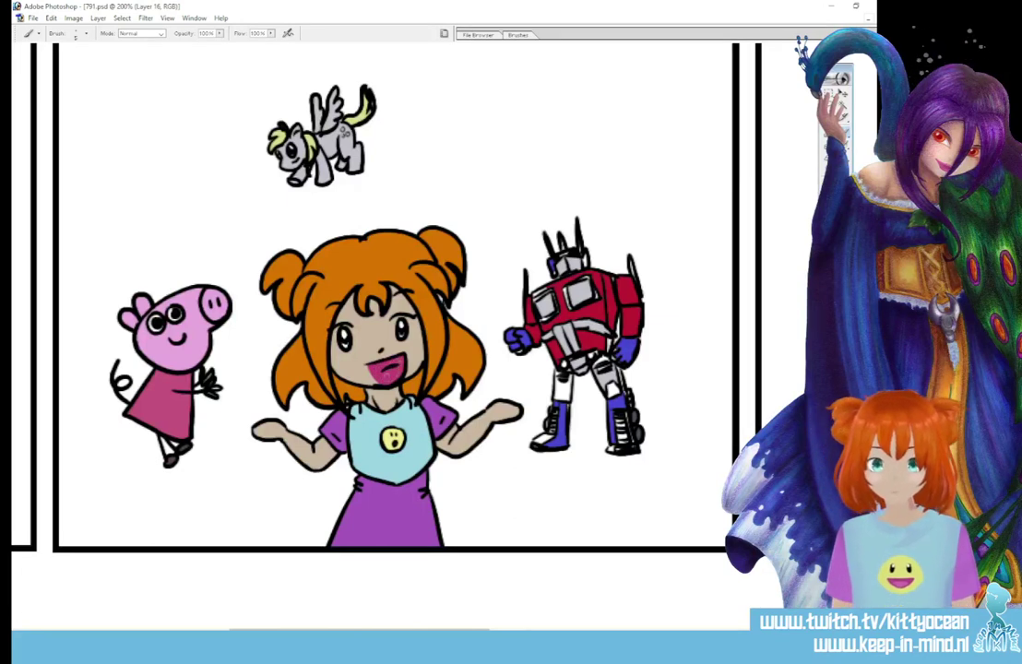
left_click_drag(317, 319, 325, 328)
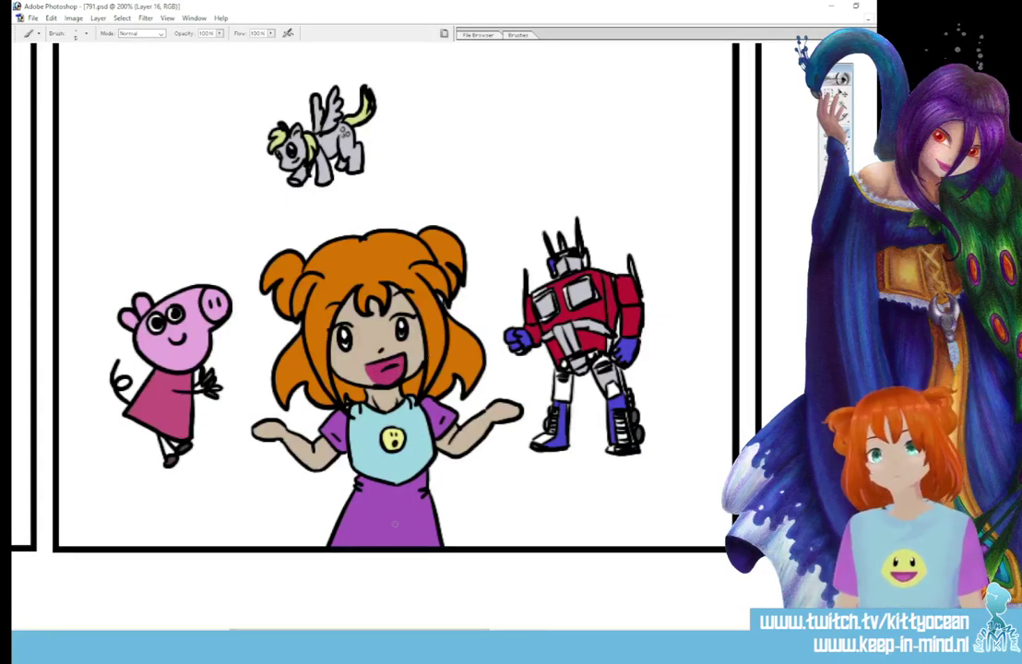
left_click_drag(412, 632, 698, 631)
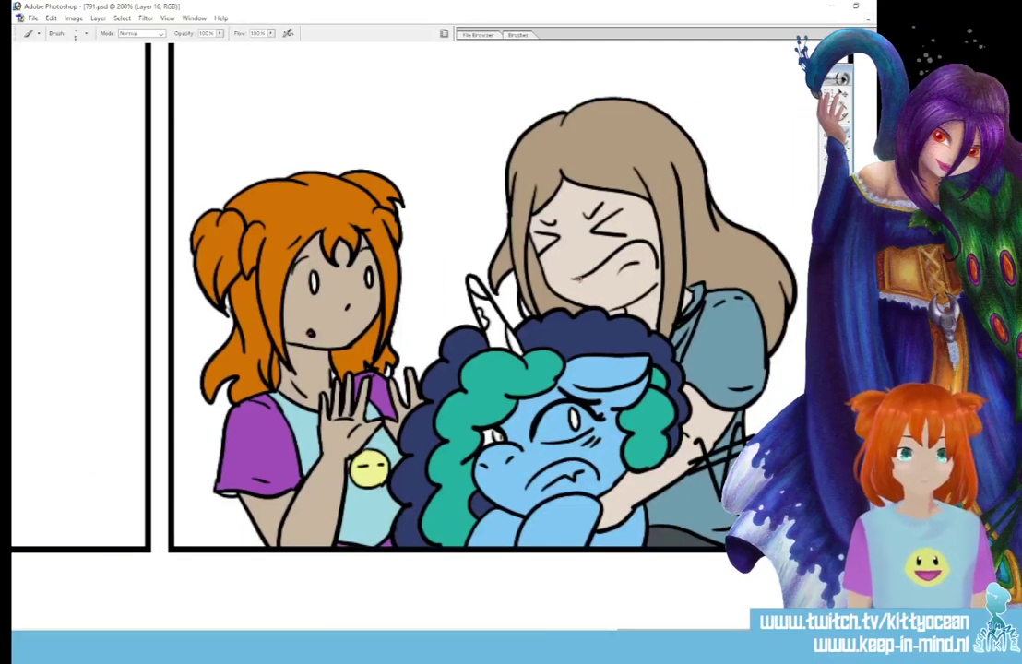
mouse_move(578, 280)
left_mouse_down()
mouse_move(614, 293)
mouse_move(649, 269)
mouse_move(655, 249)
mouse_move(629, 242)
mouse_move(605, 263)
mouse_move(621, 267)
mouse_move(599, 286)
mouse_move(646, 272)
mouse_move(645, 261)
mouse_move(616, 261)
left_mouse_up()
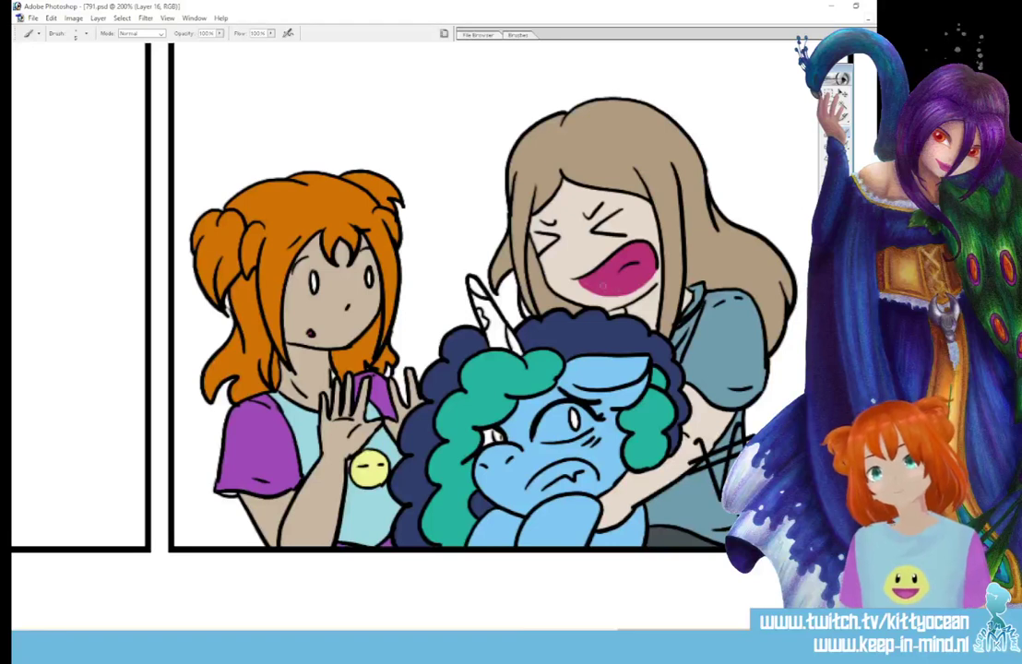
Pick lighter pink CB608D as foreground colour and paint the tongue in the long-haired woman's mouth
left_click(828, 241)
left_click(475, 121)
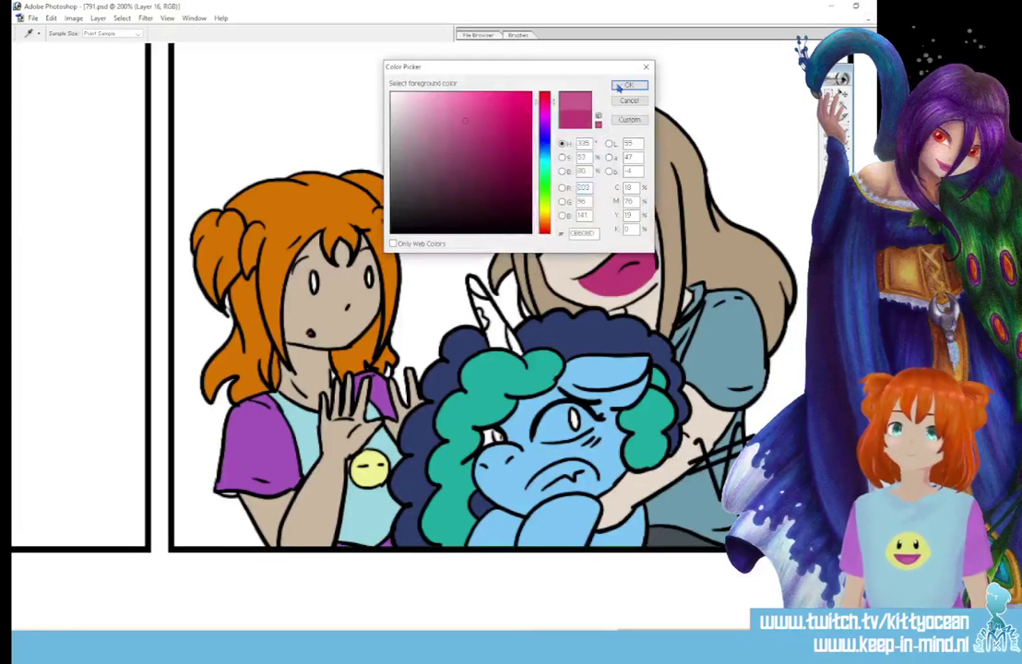
left_click(621, 90)
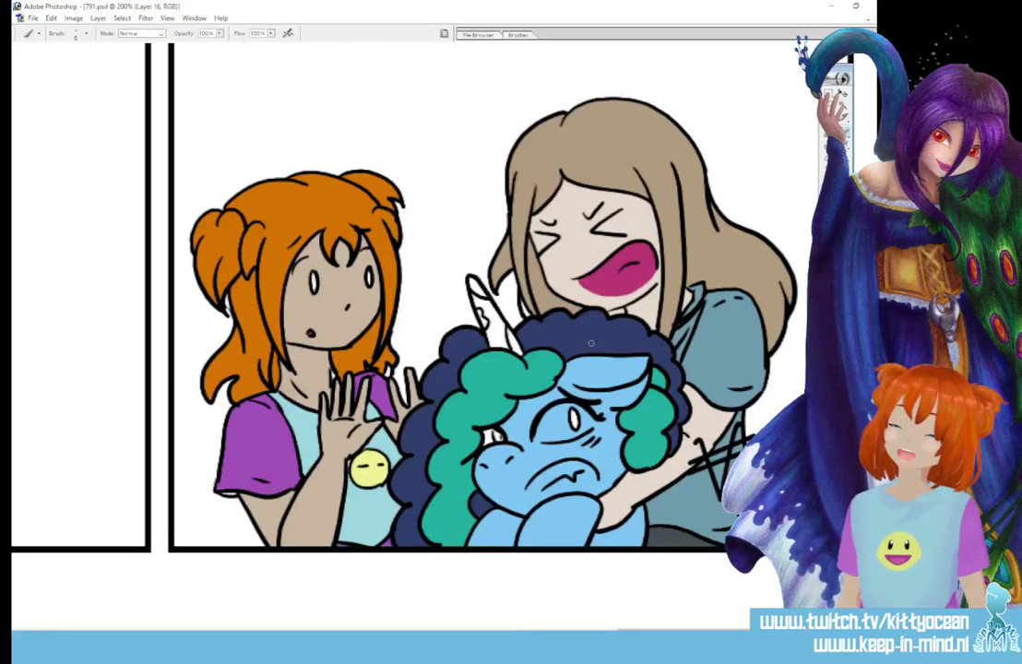
left_click_drag(636, 268, 616, 278)
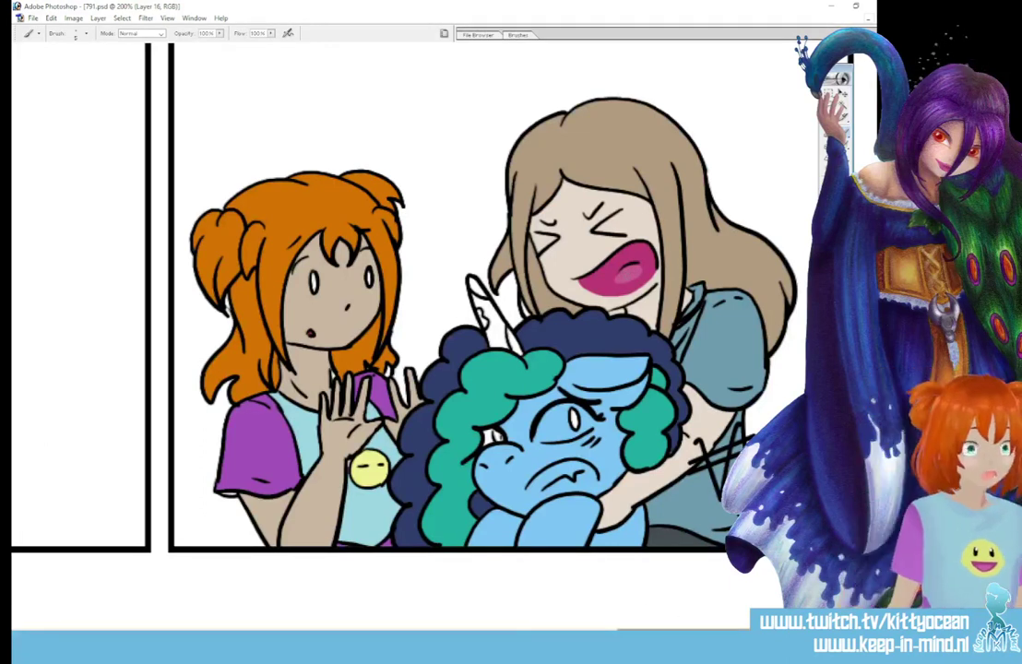
Paint the tongue in the cheering girl's mouth with the lighter pink
scroll(625, 597, "left", 10)
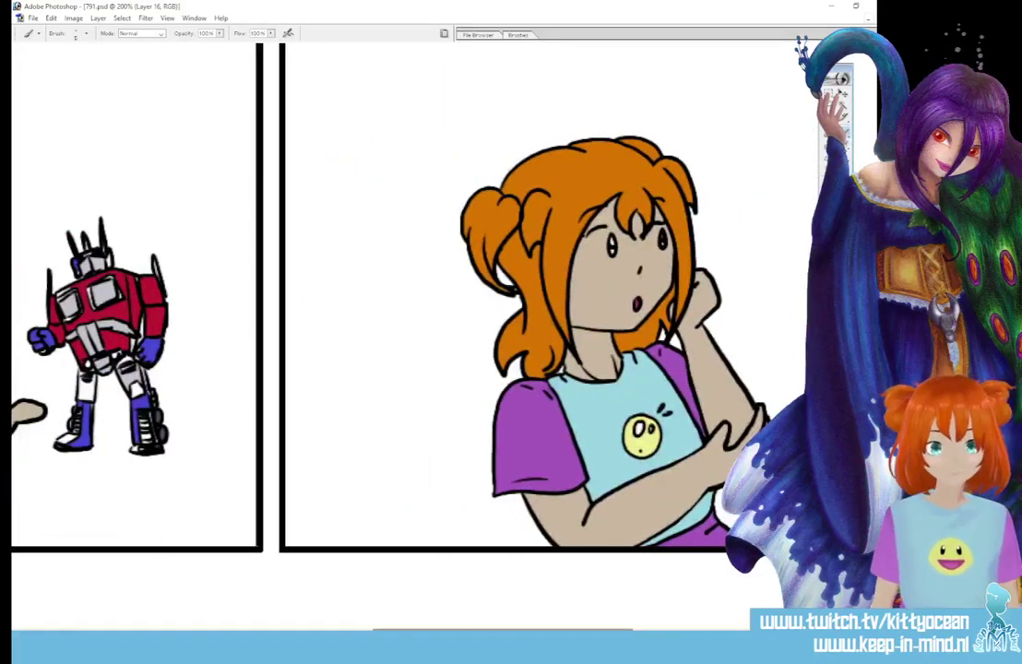
scroll(487, 587, "left", 10)
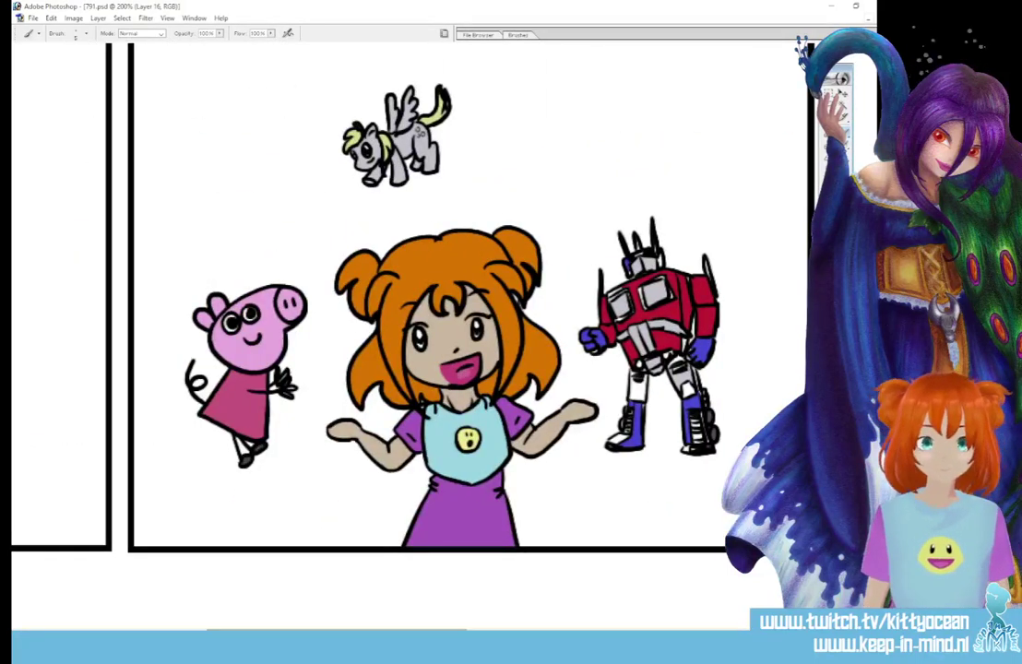
scroll(369, 295, "left", 10)
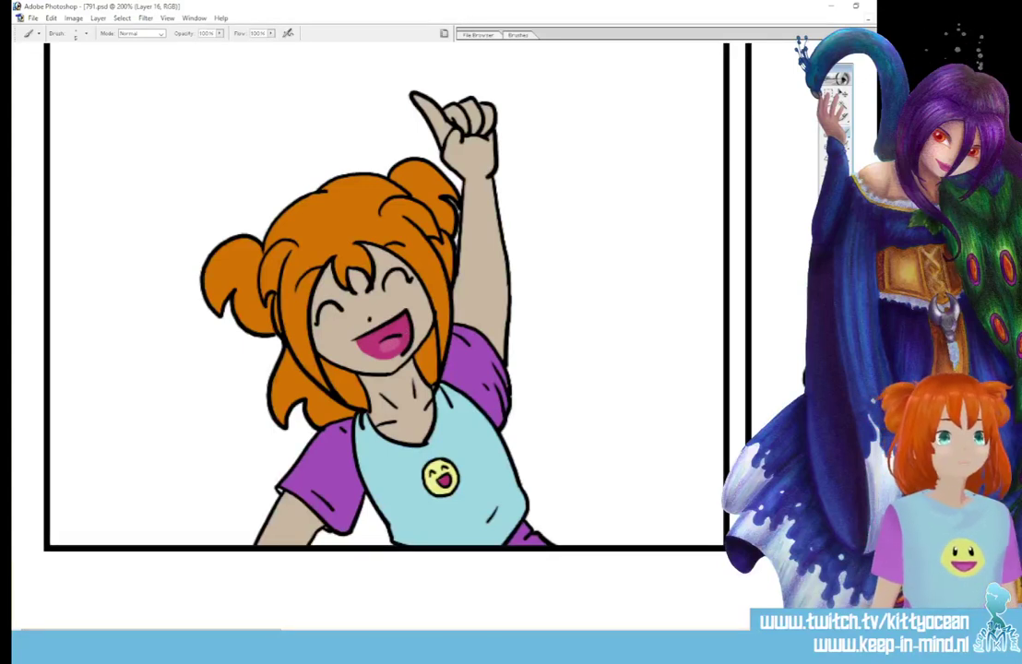
key("i")
key("b")
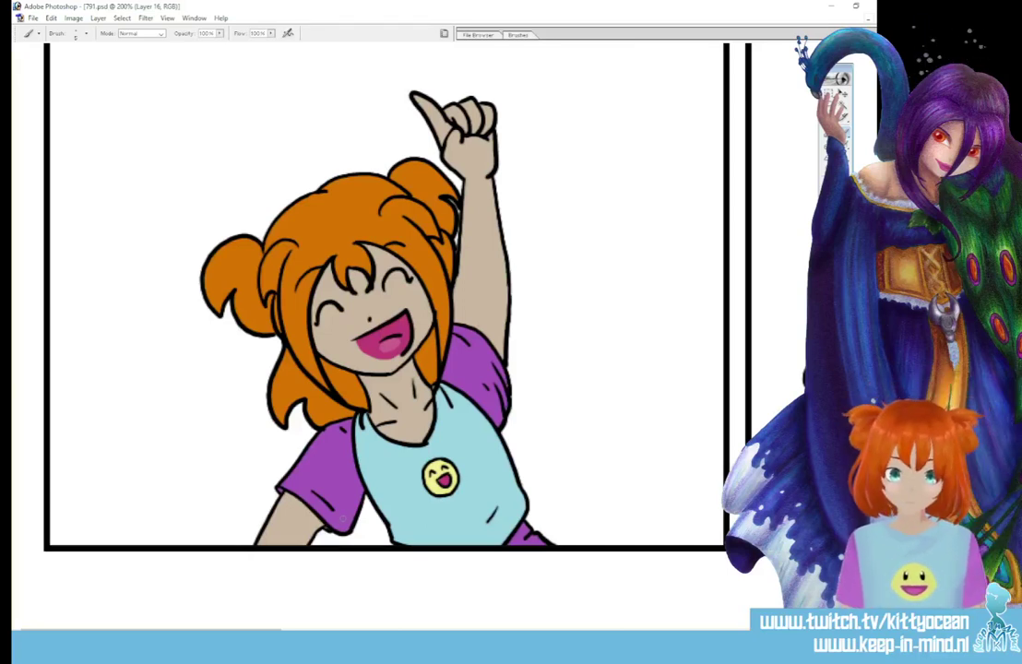
left_click_drag(272, 630, 388, 631)
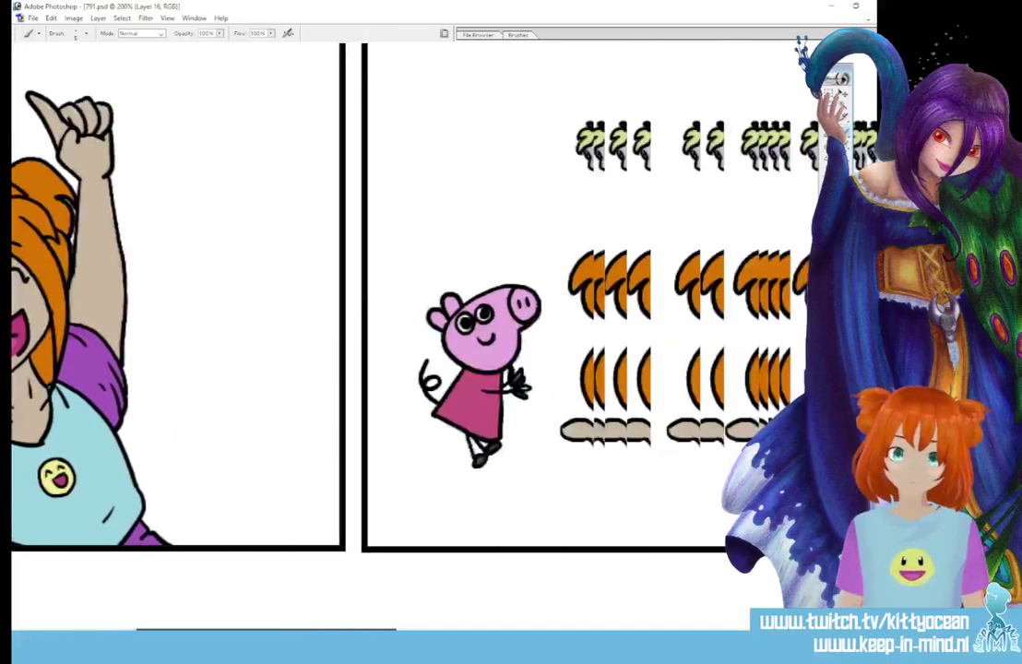
Sample the pig's pink and touch up the small unpainted spots on the pig in the shrugging girl's panel
scroll(395, 517, "right", 3)
key("i")
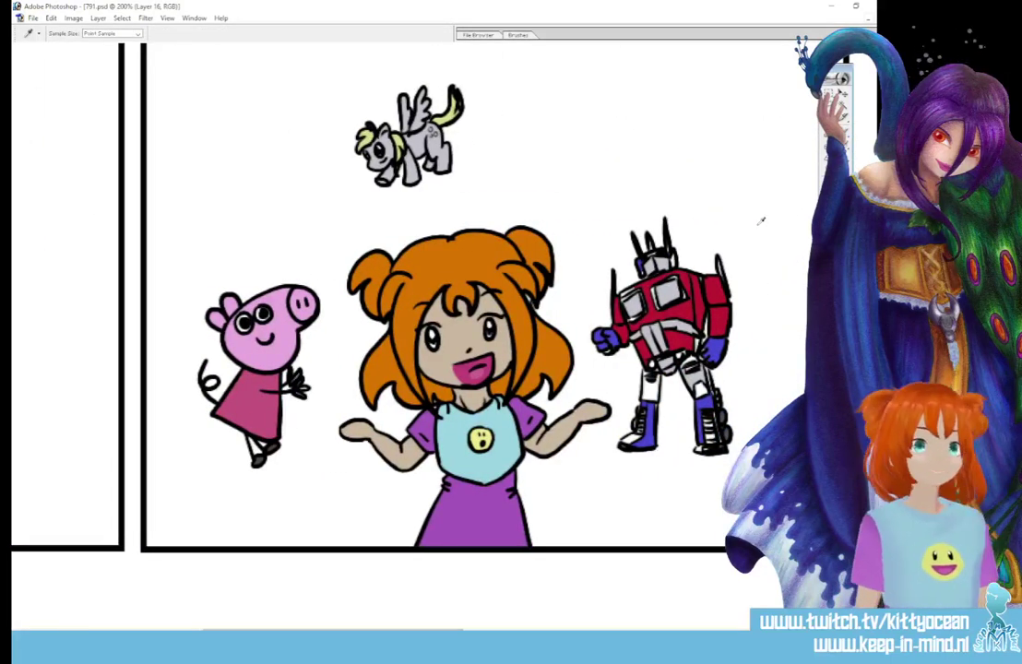
key("b")
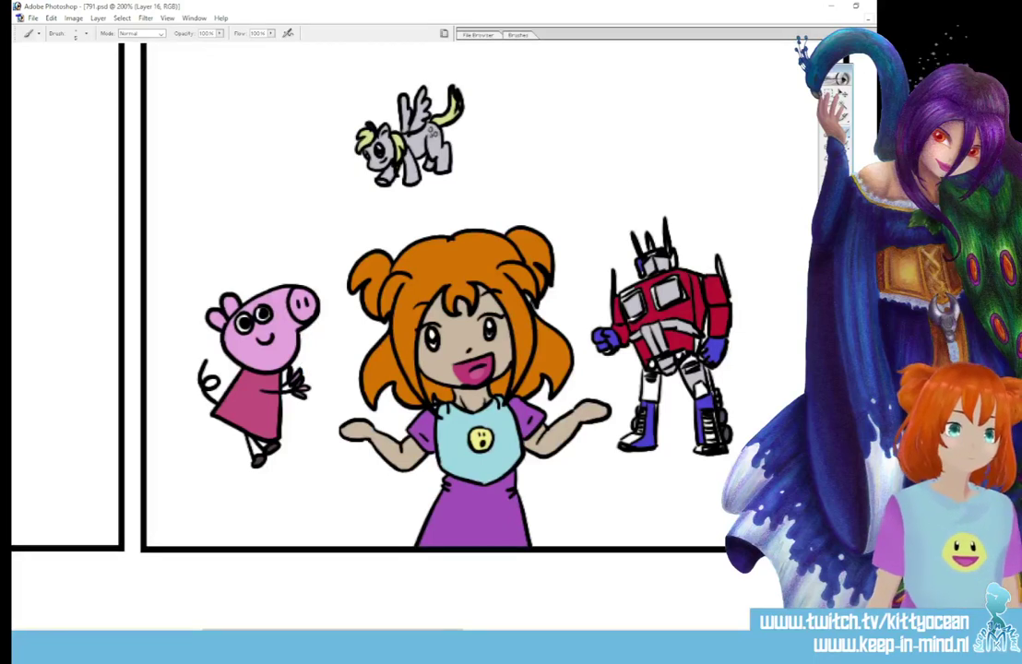
Pick grey-blue 4A7A95 as foreground colour and paint the shrugging girl's irises
left_click(830, 228)
left_click(544, 154)
left_click(462, 150)
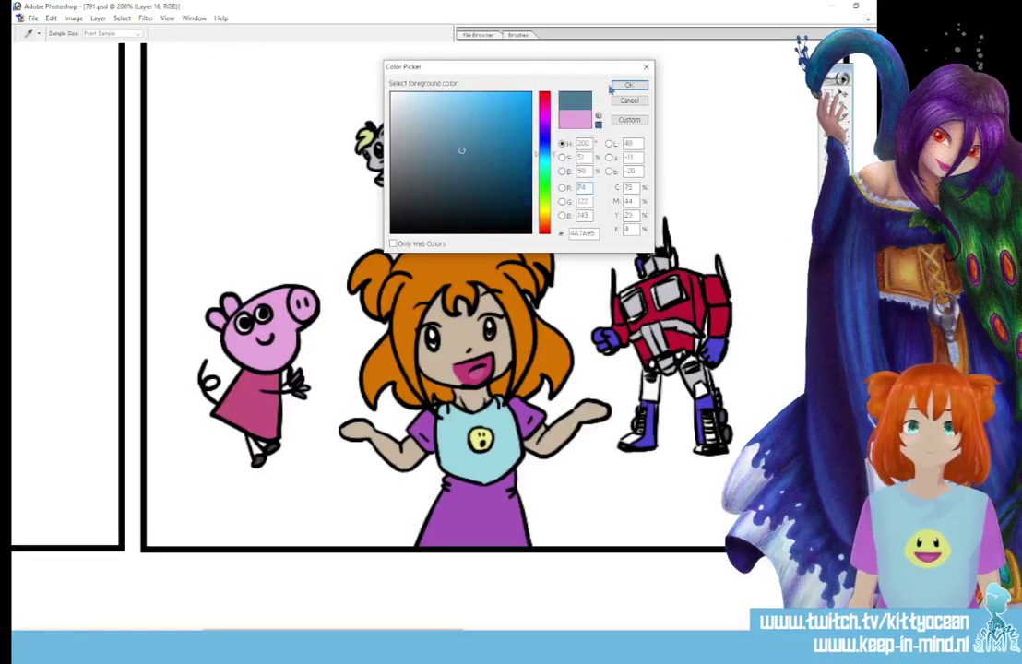
left_click(616, 86)
key("i")
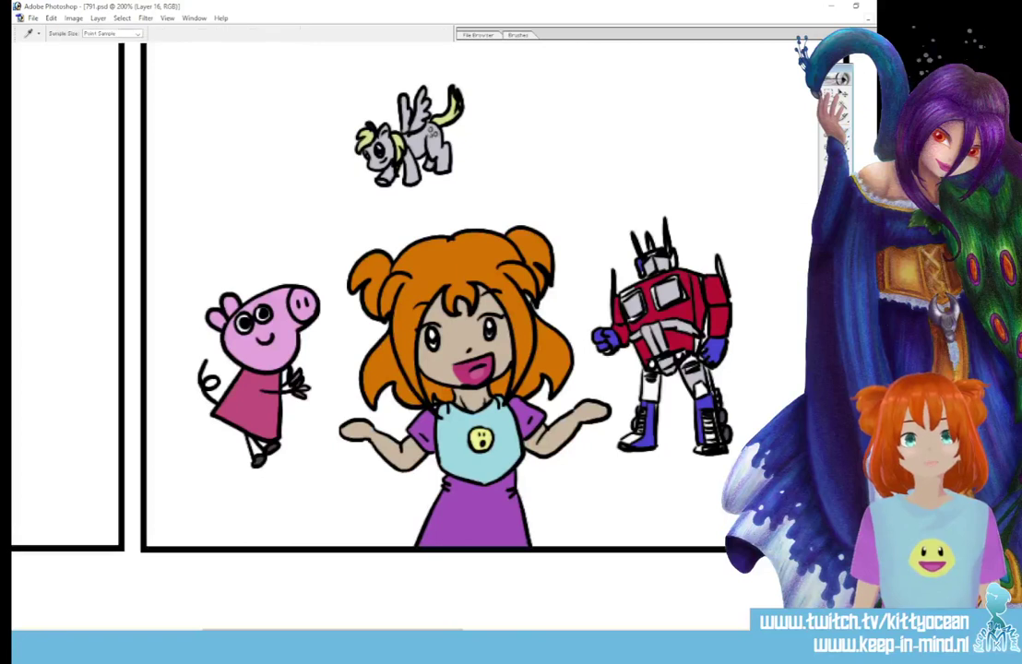
key("b")
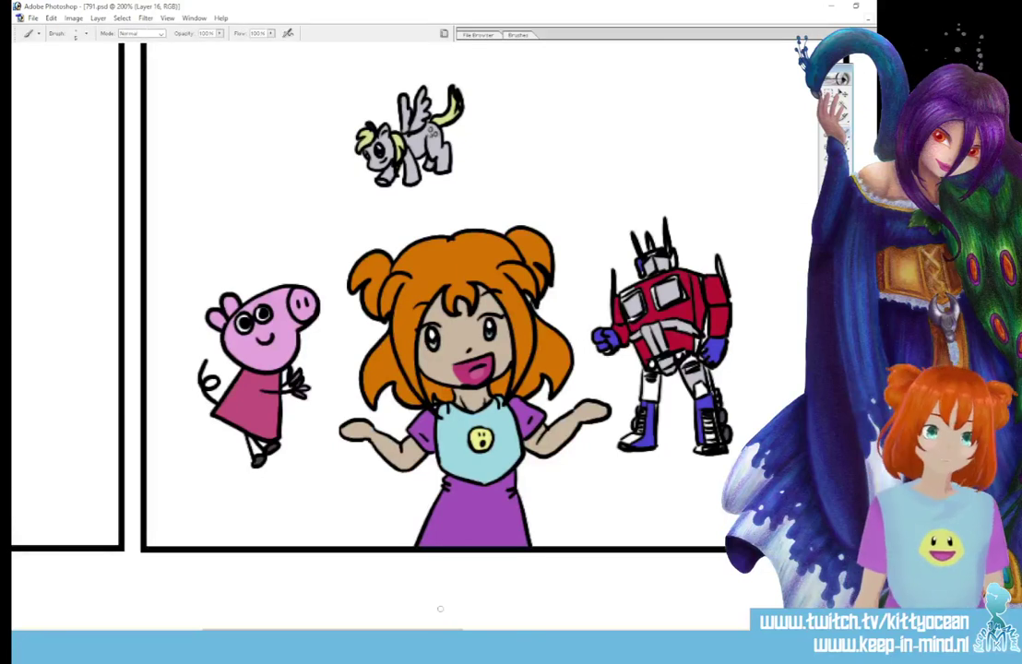
Paint the eye whites of the thoughtful girl and the shrugging girl white
left_click_drag(440, 609, 636, 617)
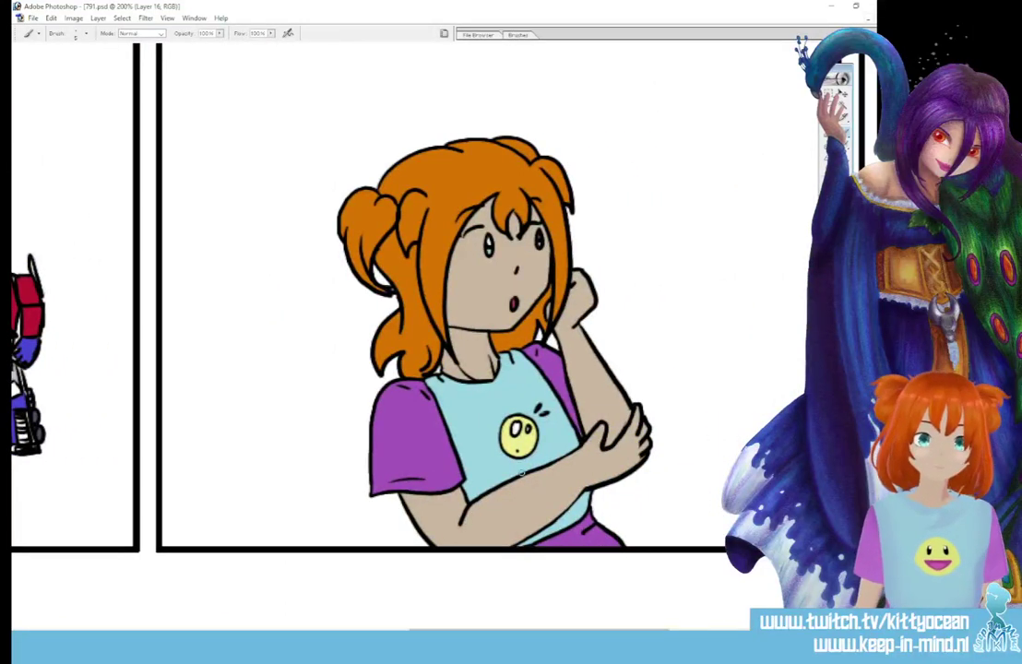
mouse_move(555, 630)
left_mouse_down()
mouse_move(753, 630)
mouse_move(524, 630)
left_mouse_up()
scroll(396, 295, "right", 1)
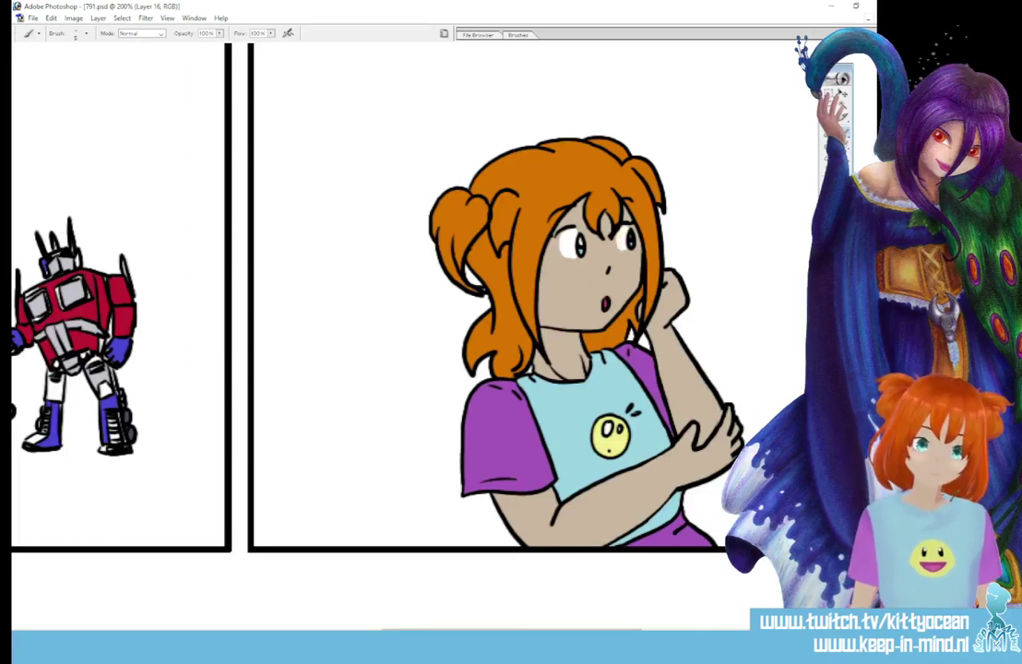
scroll(406, 295, "left", 10)
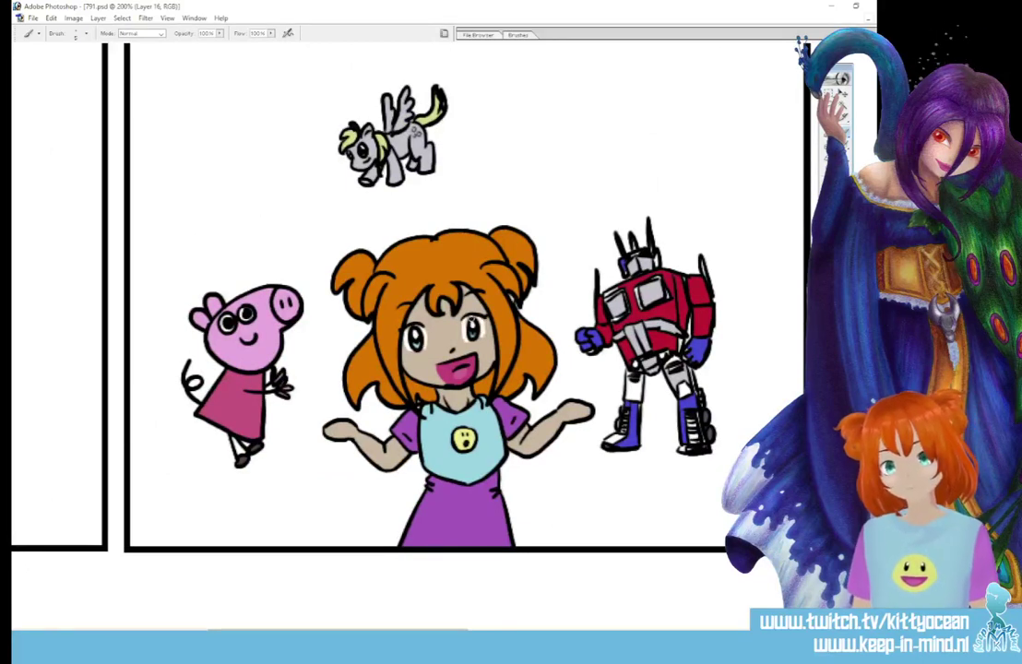
Pick a yellow foreground colour and brush it into the small pegasus's eyes
left_click(831, 232)
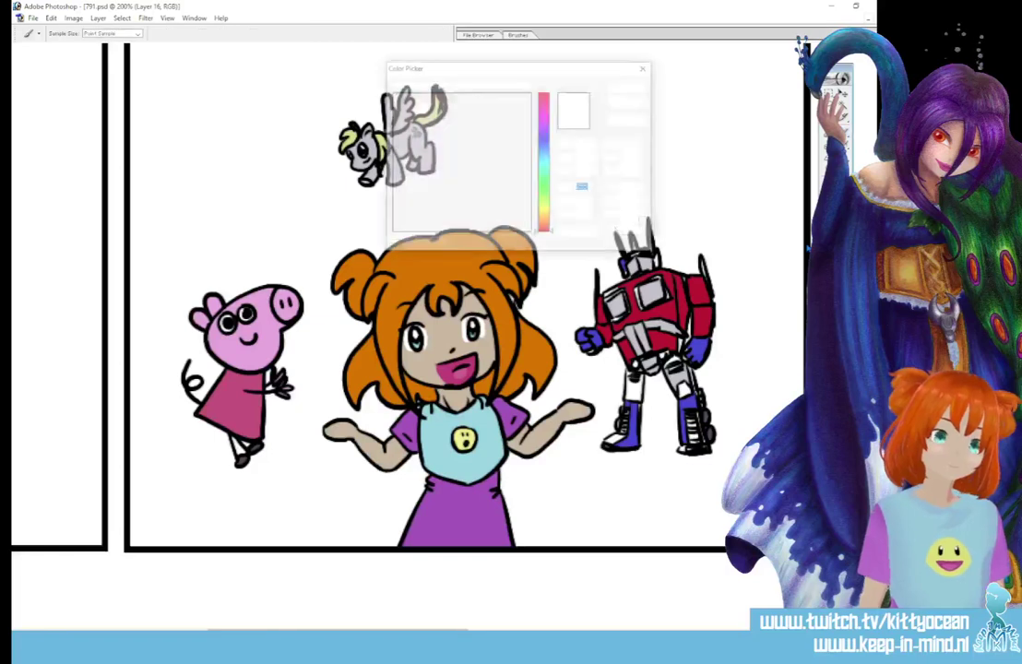
left_click(544, 211)
left_click(452, 110)
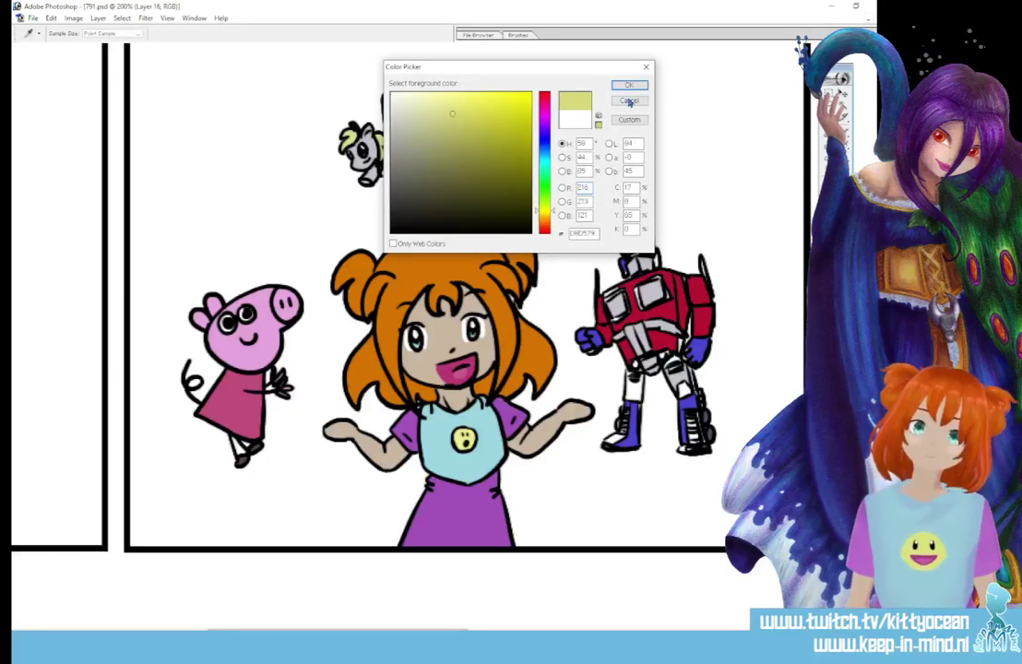
left_click(497, 108)
left_click(618, 86)
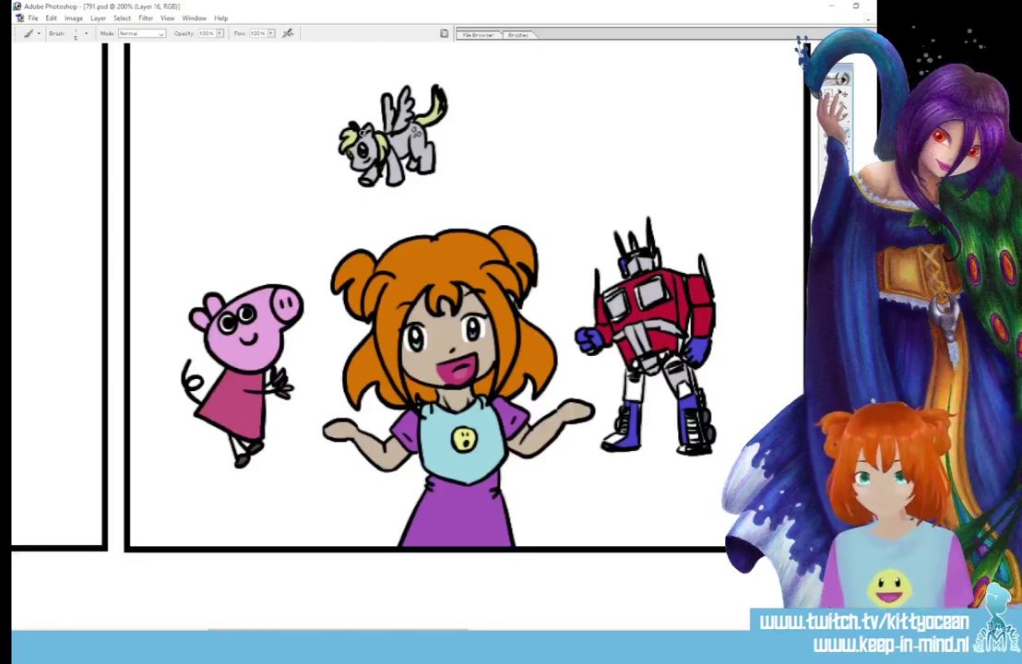
key("i")
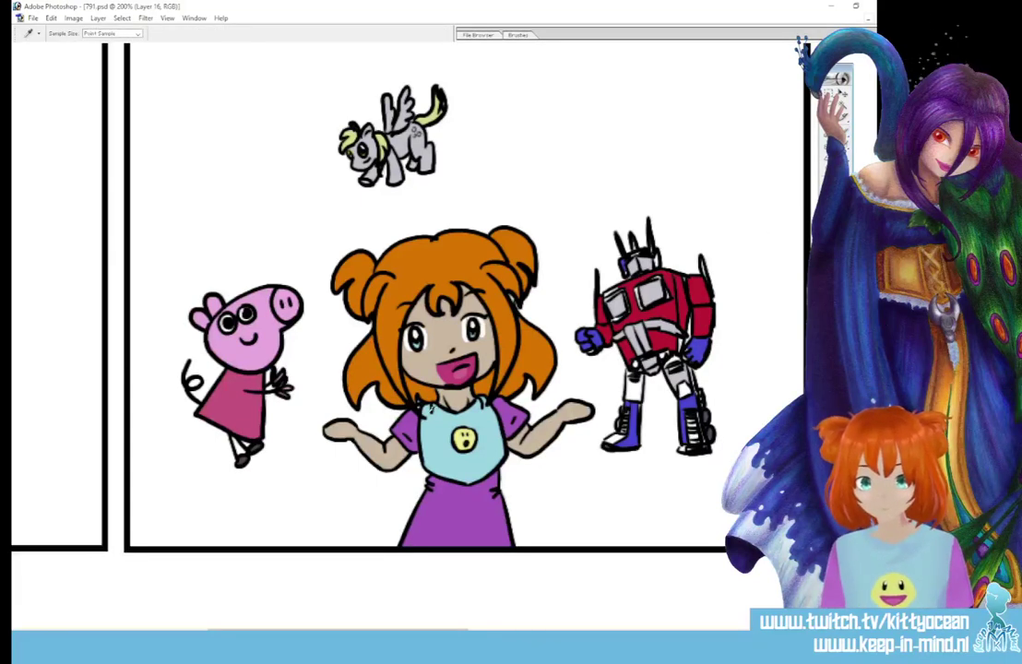
key("b")
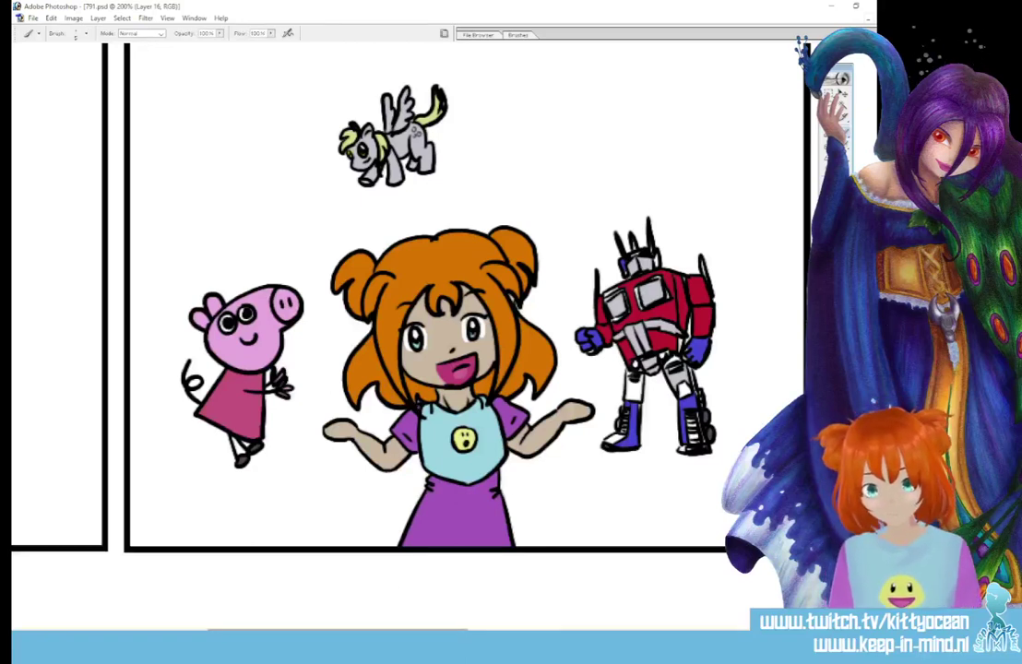
Sample the robot's red and fill the remaining gaps on its torso and arms
left_click_drag(424, 632, 472, 633)
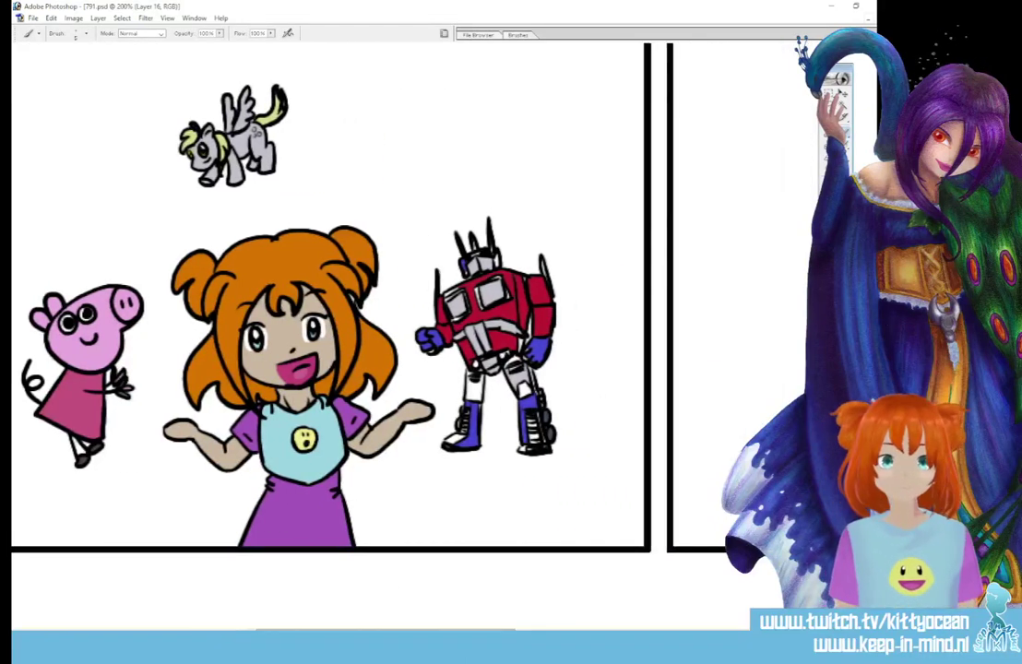
key("i")
key("b")
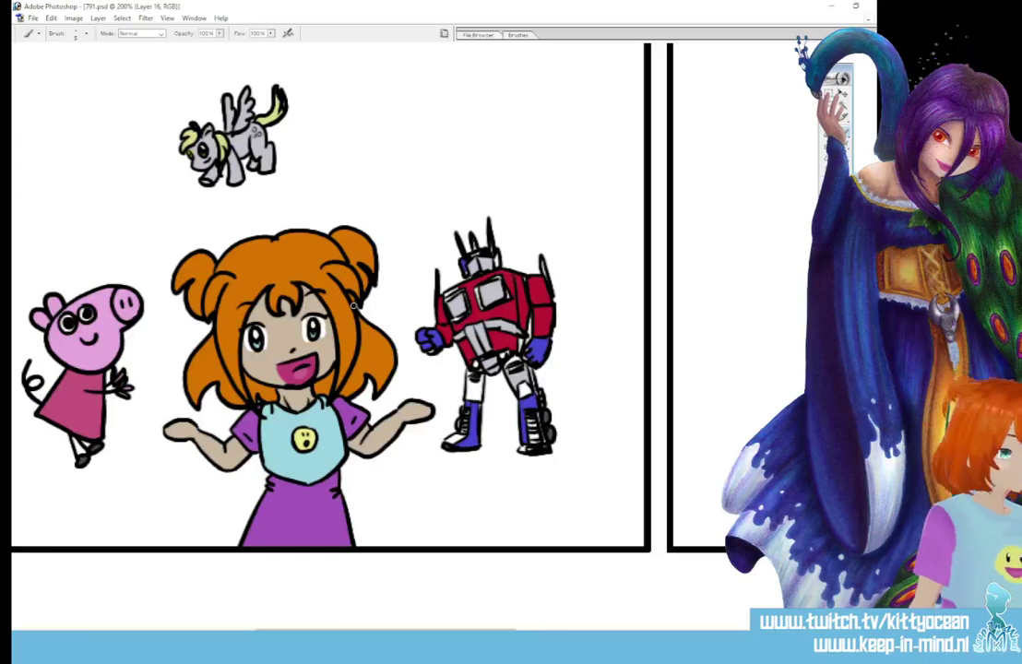
key("i")
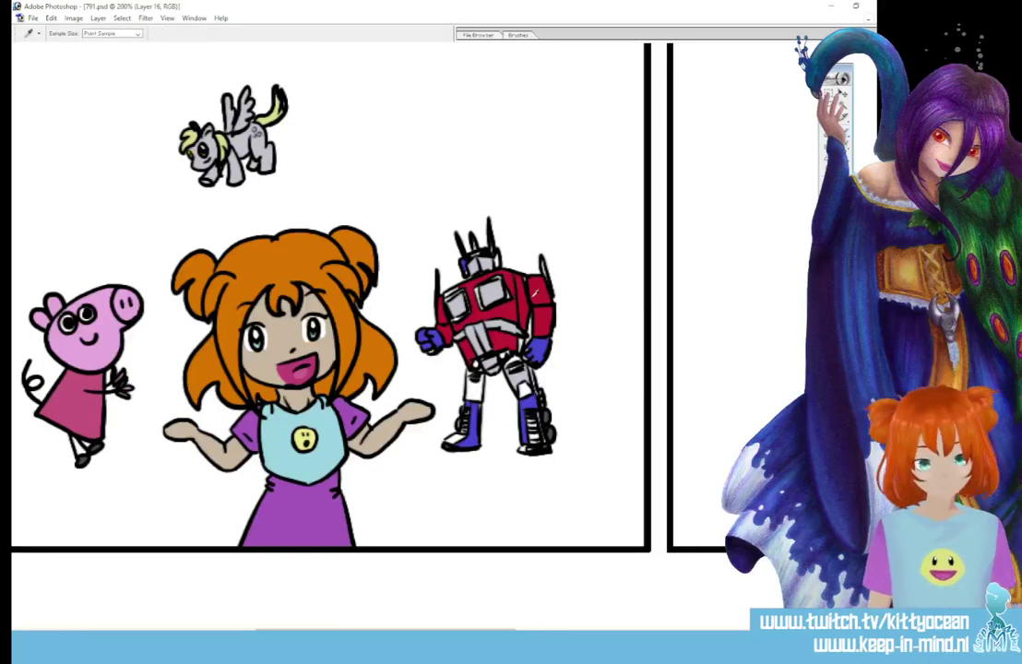
key("p")
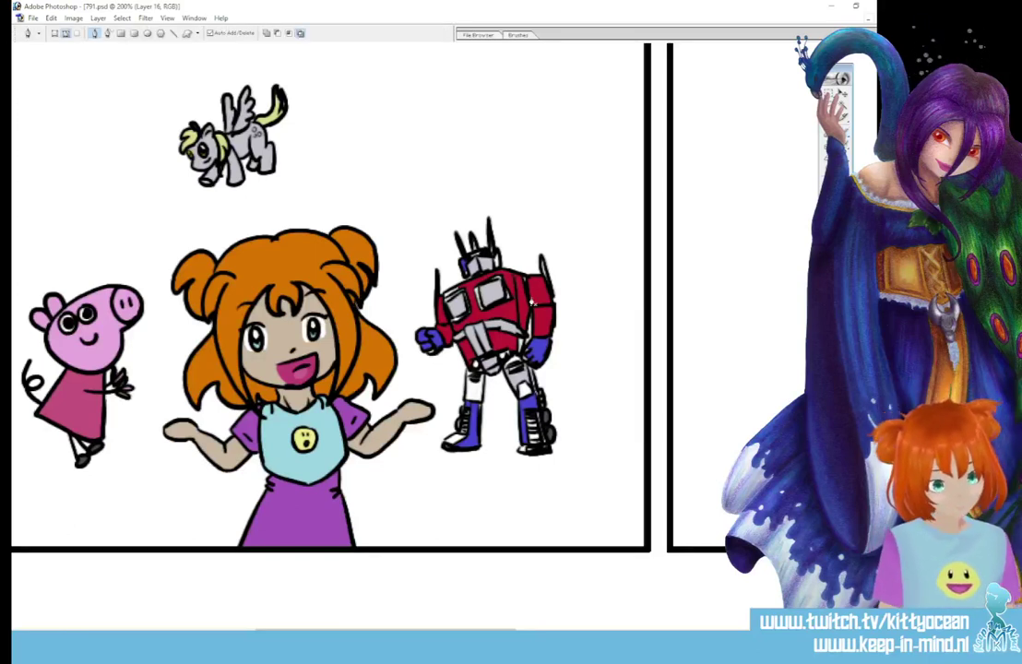
key("b")
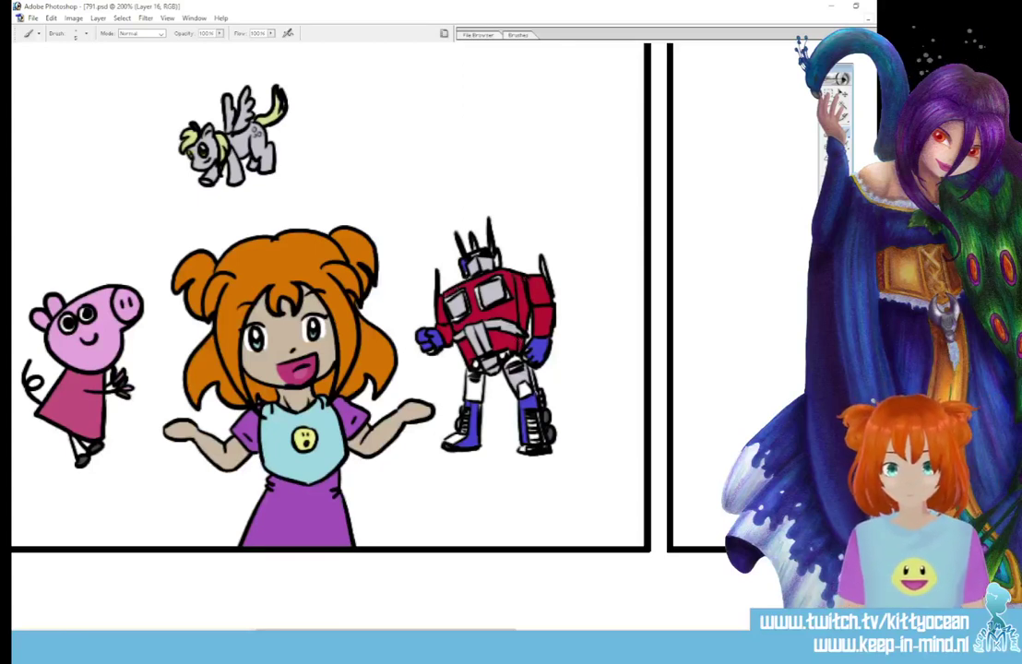
Paint the robot's thighs with sampled light grey and its helmet and feet with sampled blue
key("i")
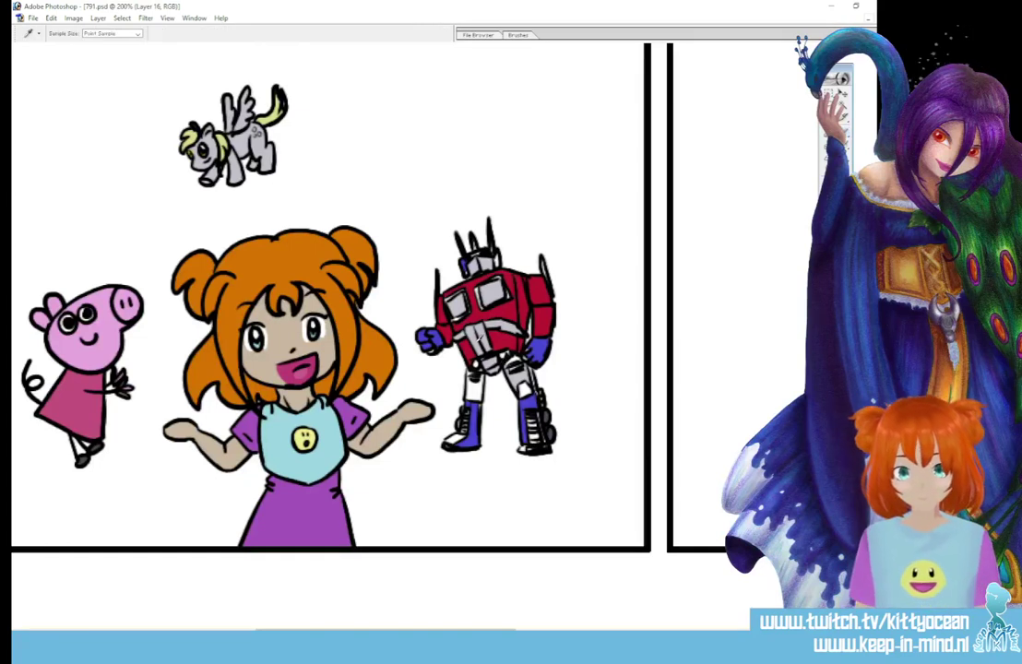
key("b")
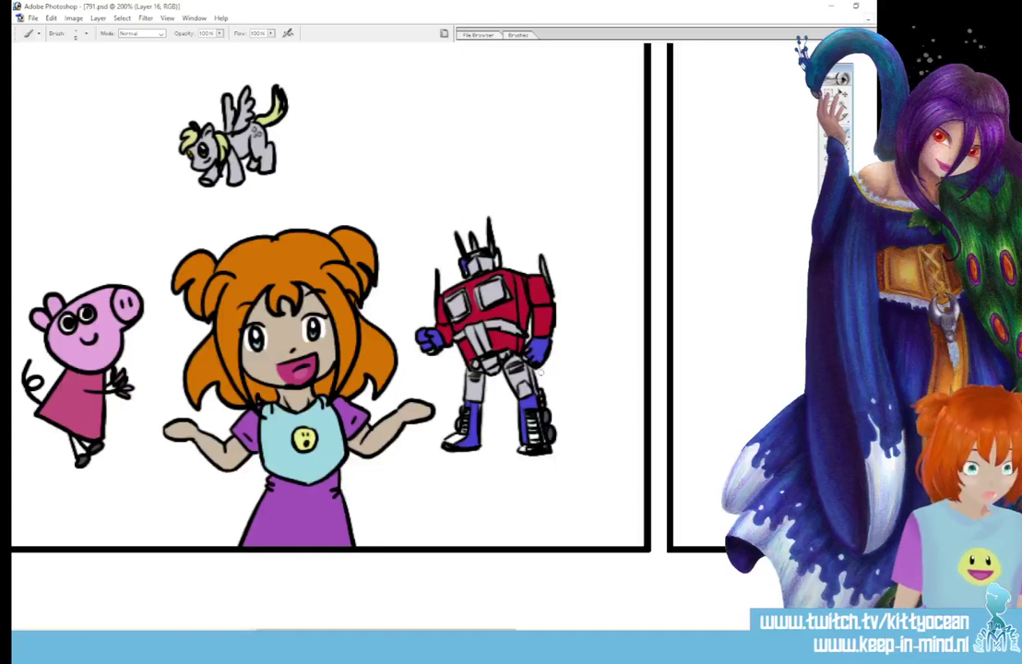
key("i")
key("b")
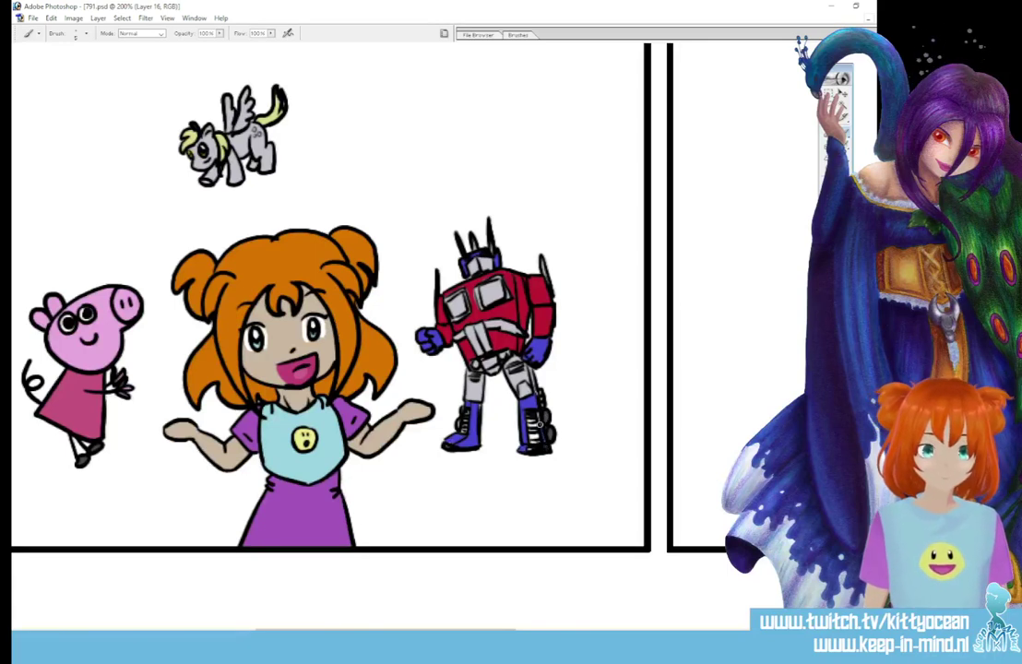
Paint the wheels and side details on the robot's lower legs dark grey and touch up its boots
key("p")
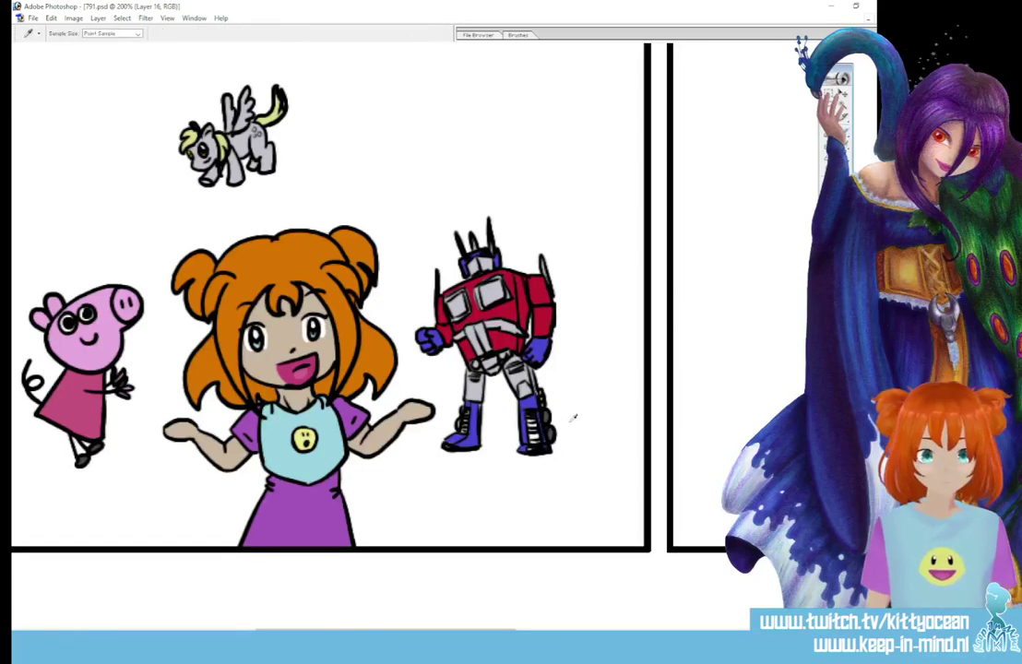
key("b")
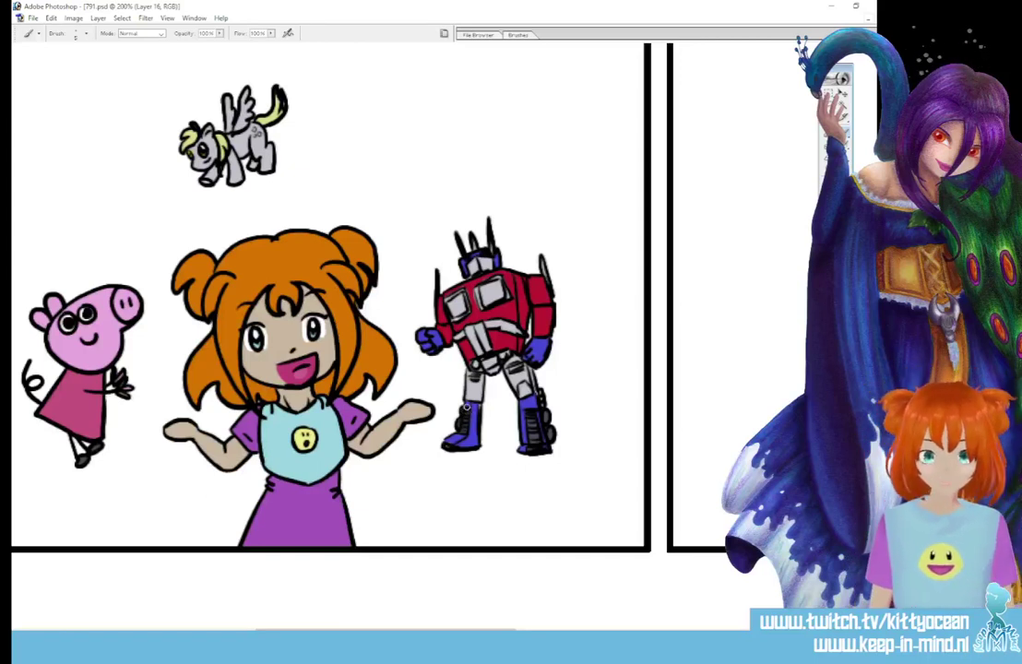
key("i")
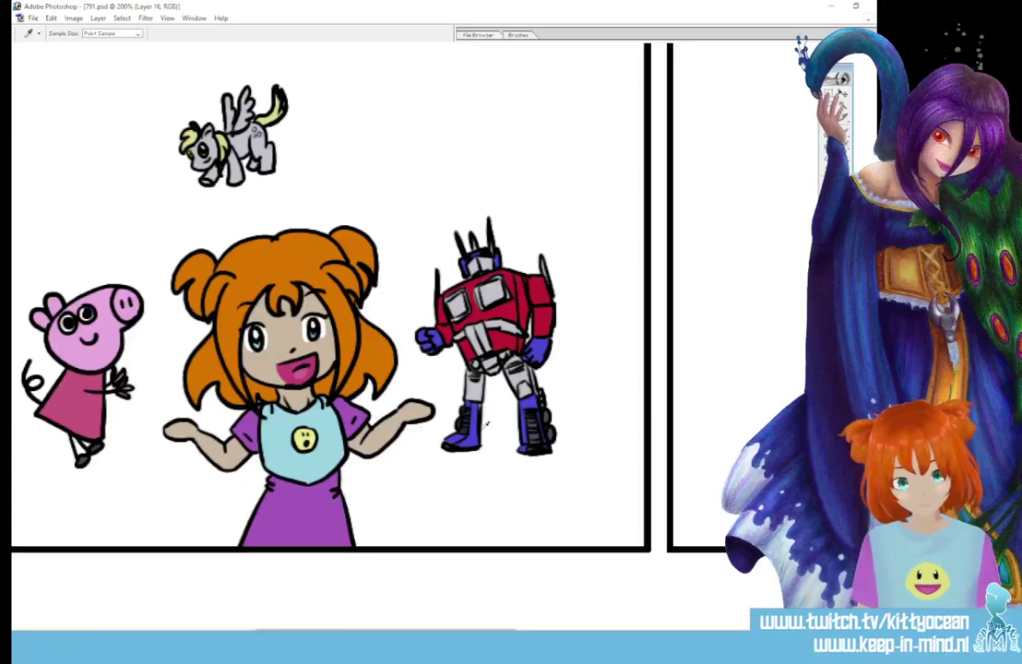
key("b")
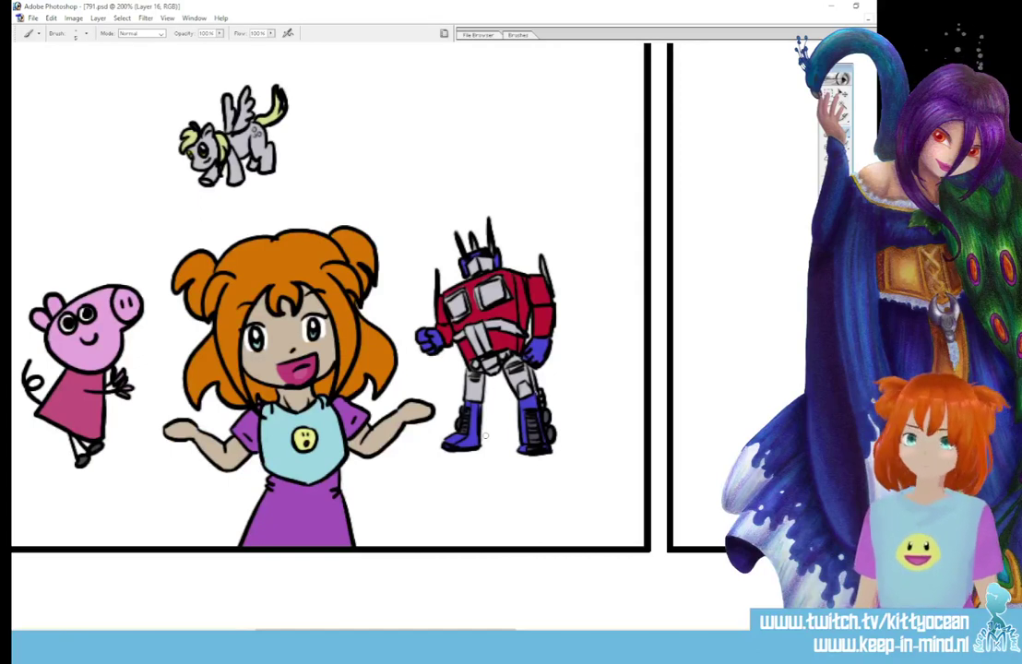
Touch up small colour gaps on the thoughtful girl and the hand-raising girl with sampled colours, including the purple sleeve hem
left_click_drag(442, 630, 666, 631)
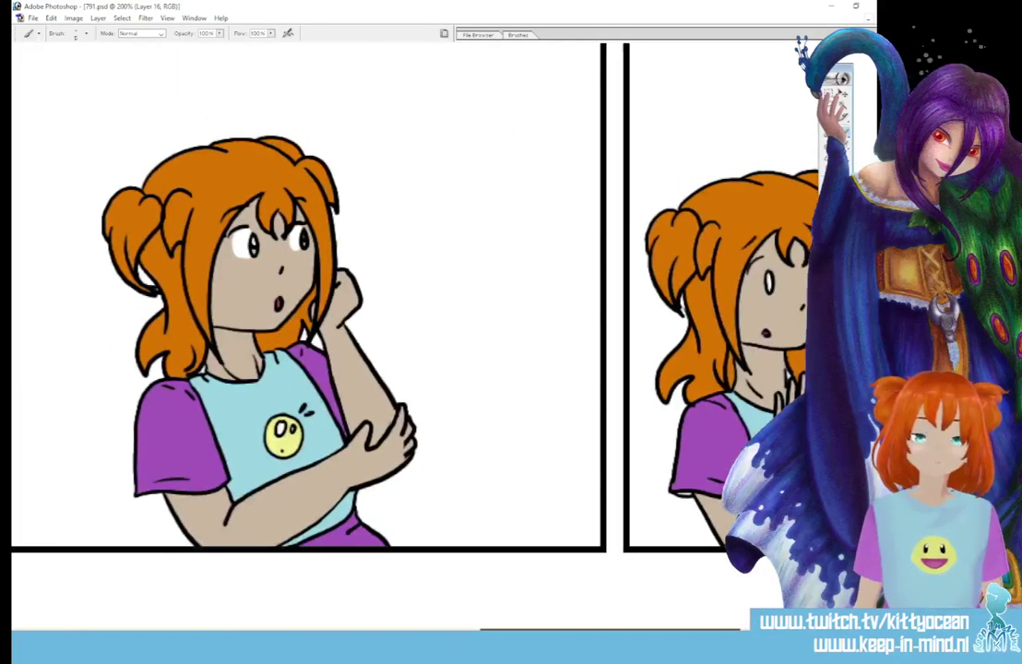
scroll(305, 295, "left", 3)
key("i")
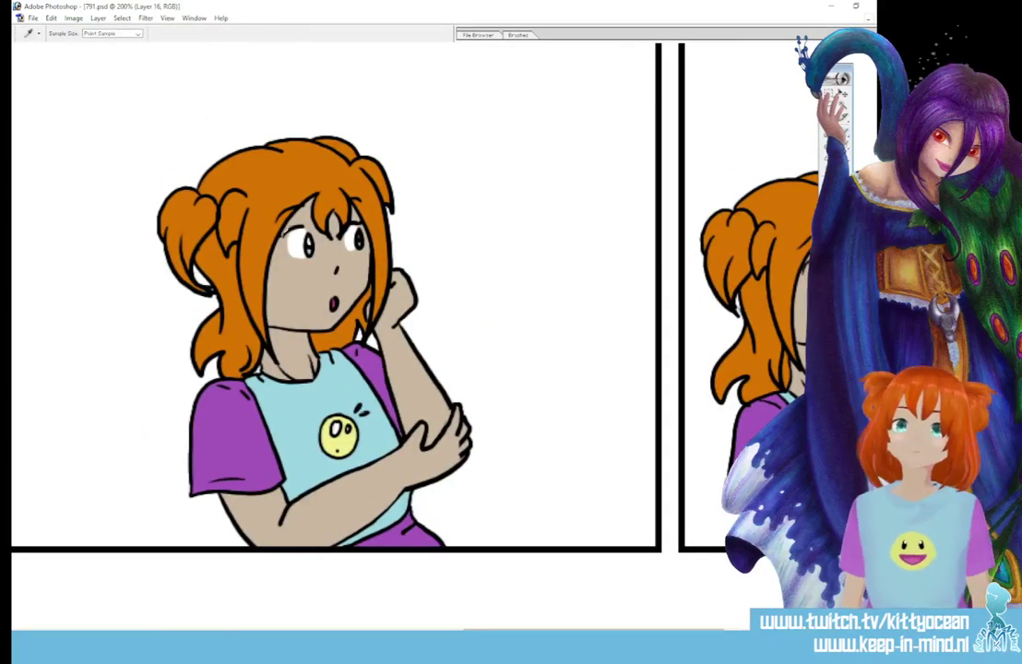
key("b")
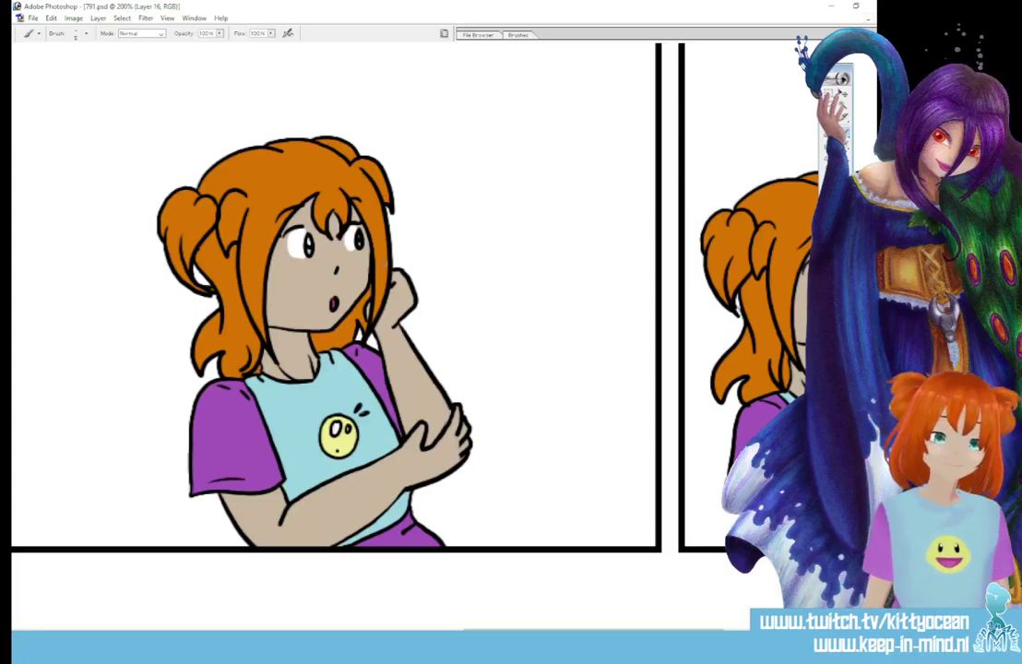
left_click_drag(530, 631, 681, 631)
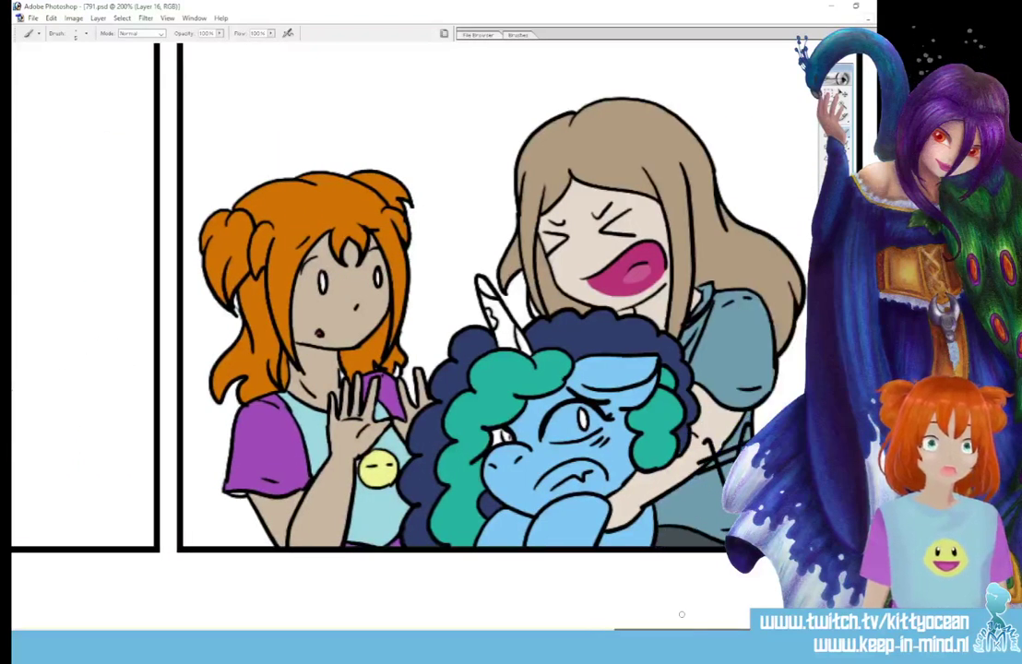
key("i")
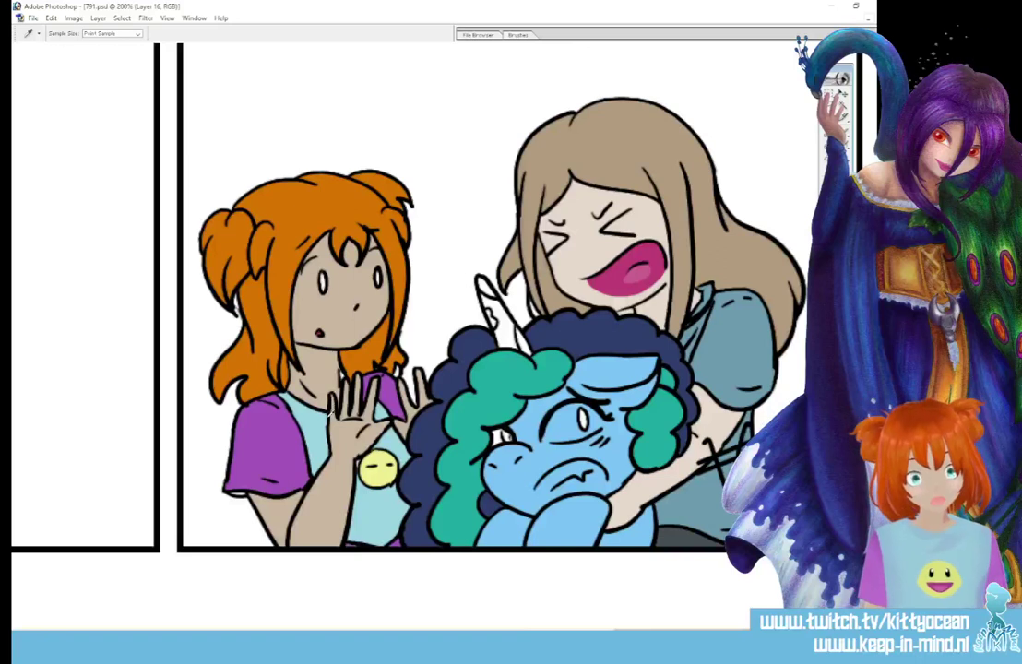
key("b")
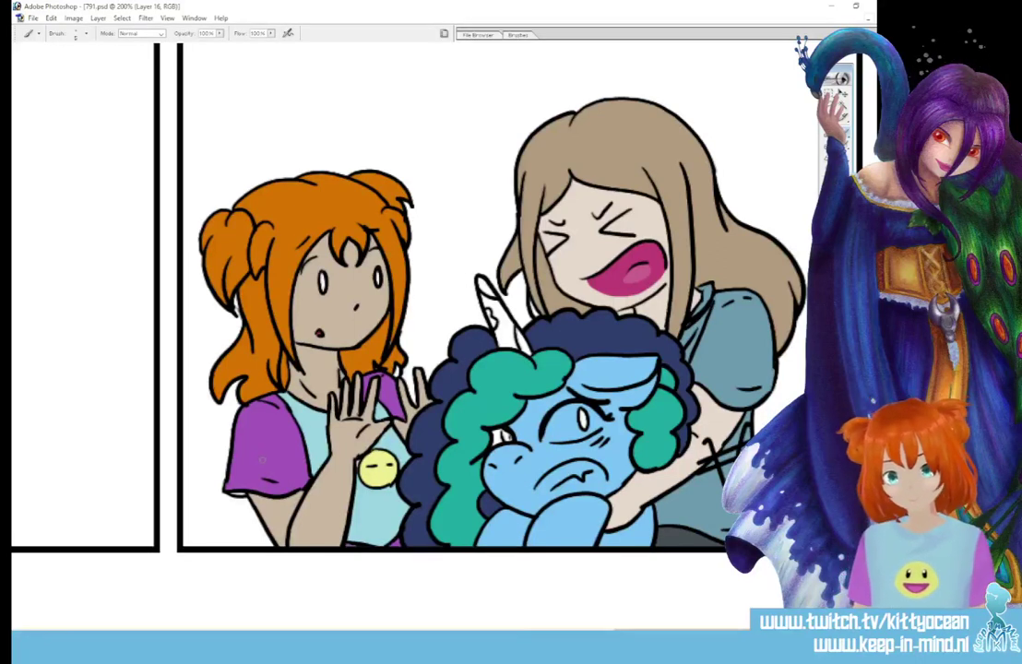
key("i")
key("b")
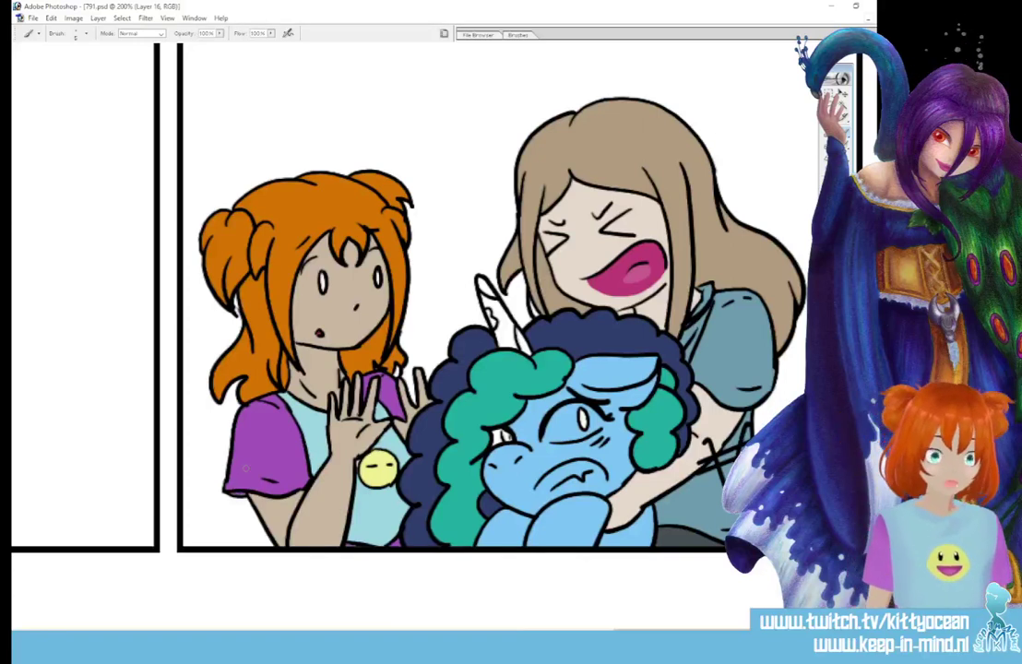
key("i")
key("b")
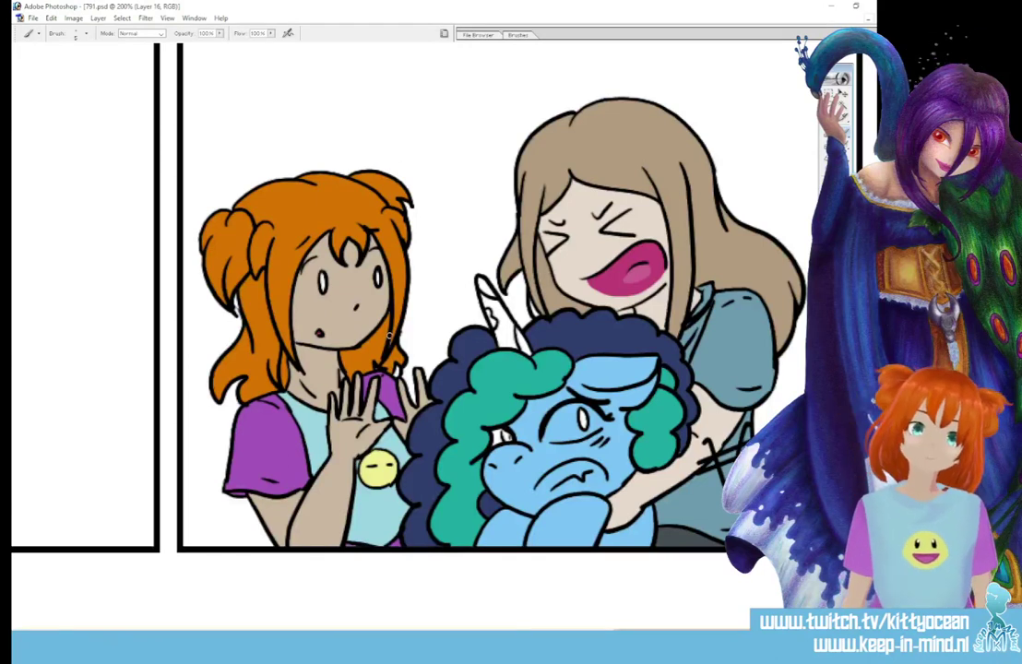
Paint the blue unicorn's eye white and bared teeth white
key("i")
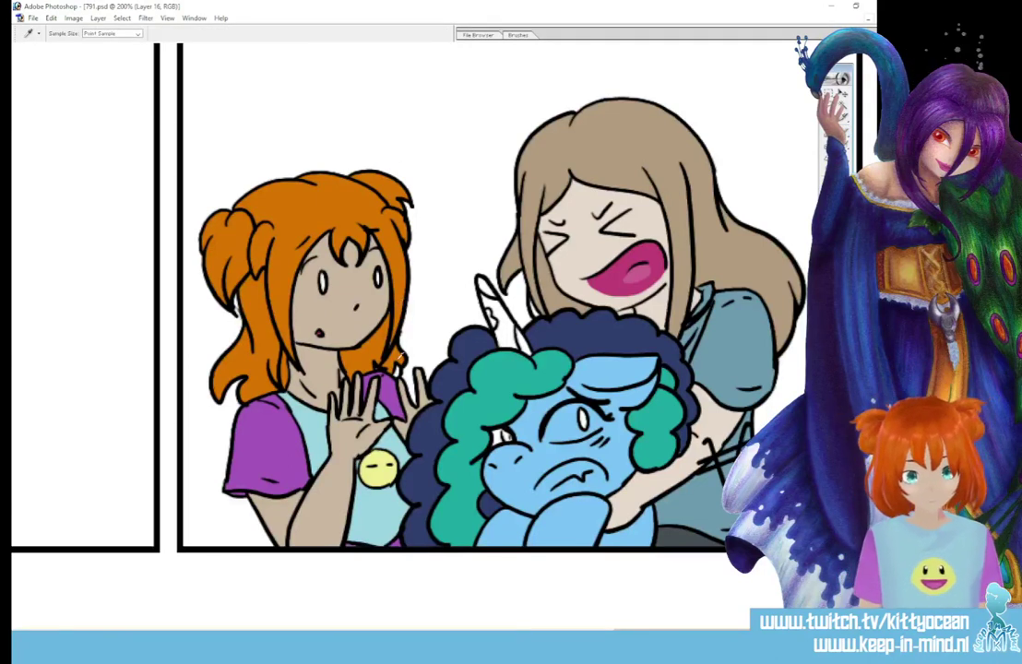
key("b")
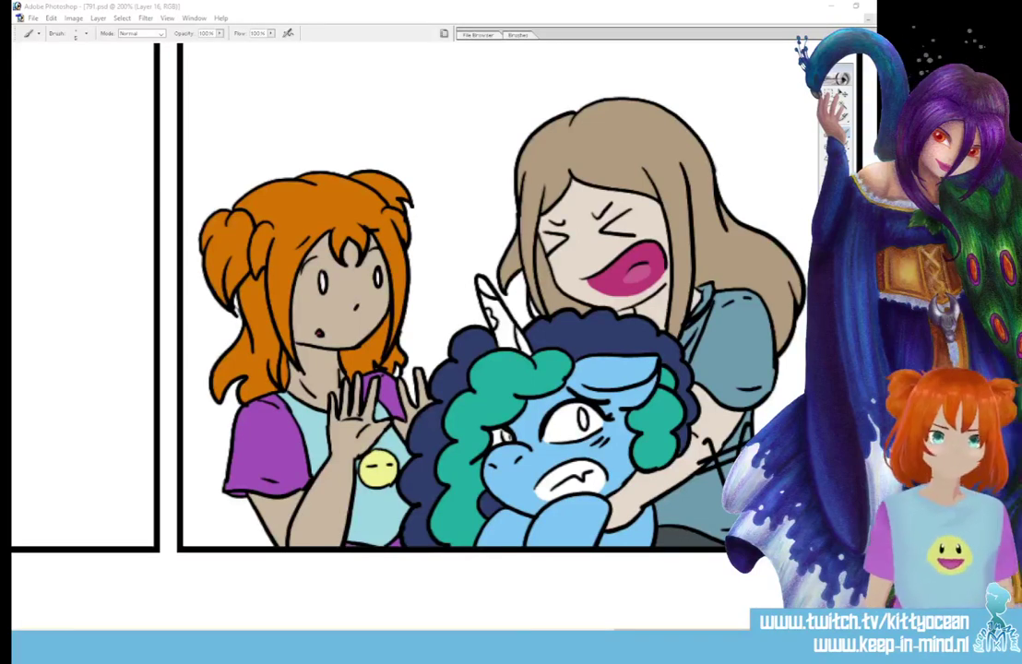
Set the foreground colour to green #40CD40 and paint the irises of the blue unicorn's eyes
left_click(830, 237)
left_click(544, 187)
left_click(488, 145)
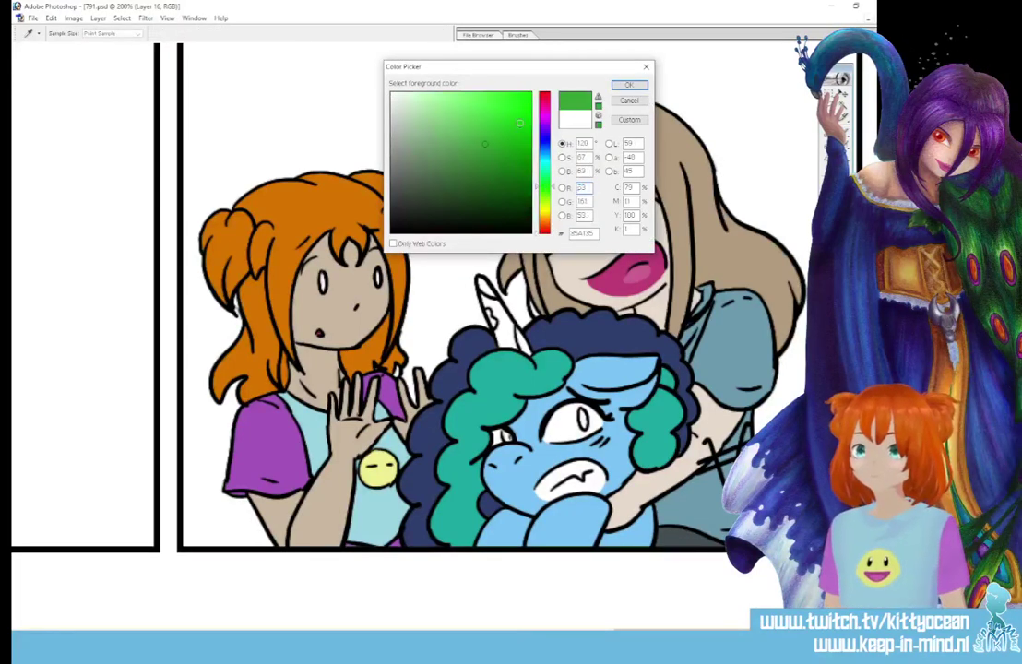
left_click(488, 120)
left_click(631, 88)
left_click(581, 420)
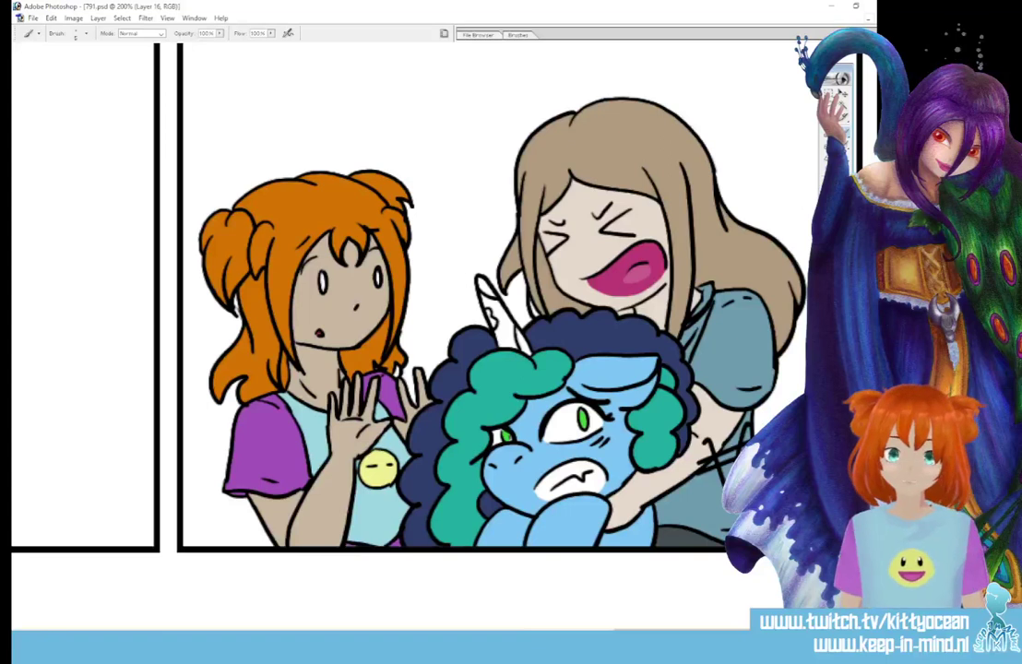
Choose a light pinkish purple as the foreground colour and paint the inside of the unicorn's ear
left_click(830, 244)
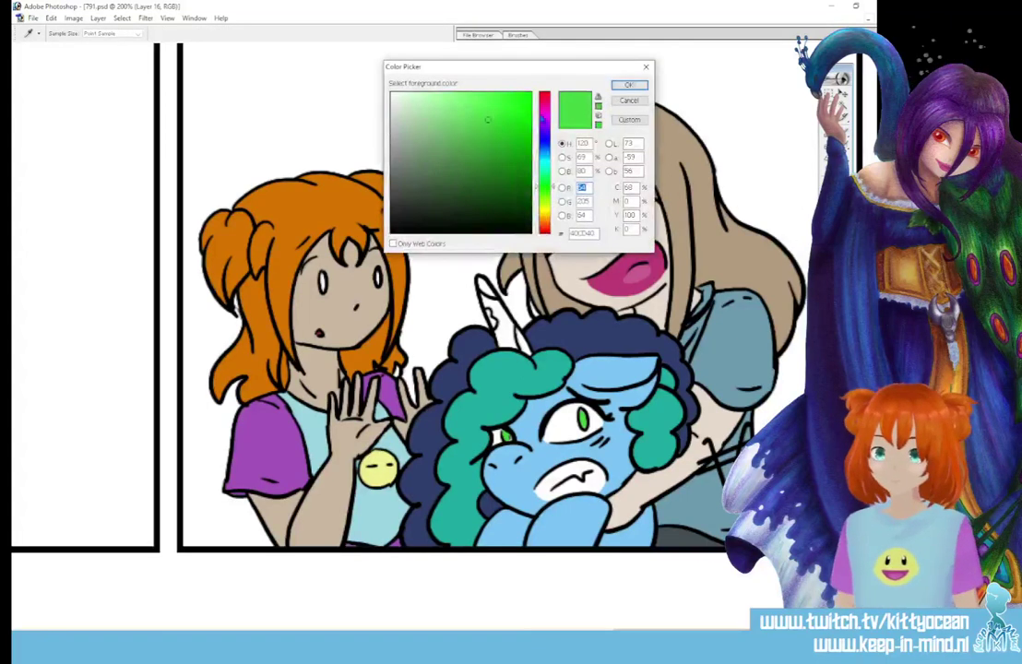
left_click(544, 116)
left_click(442, 110)
left_click(628, 84)
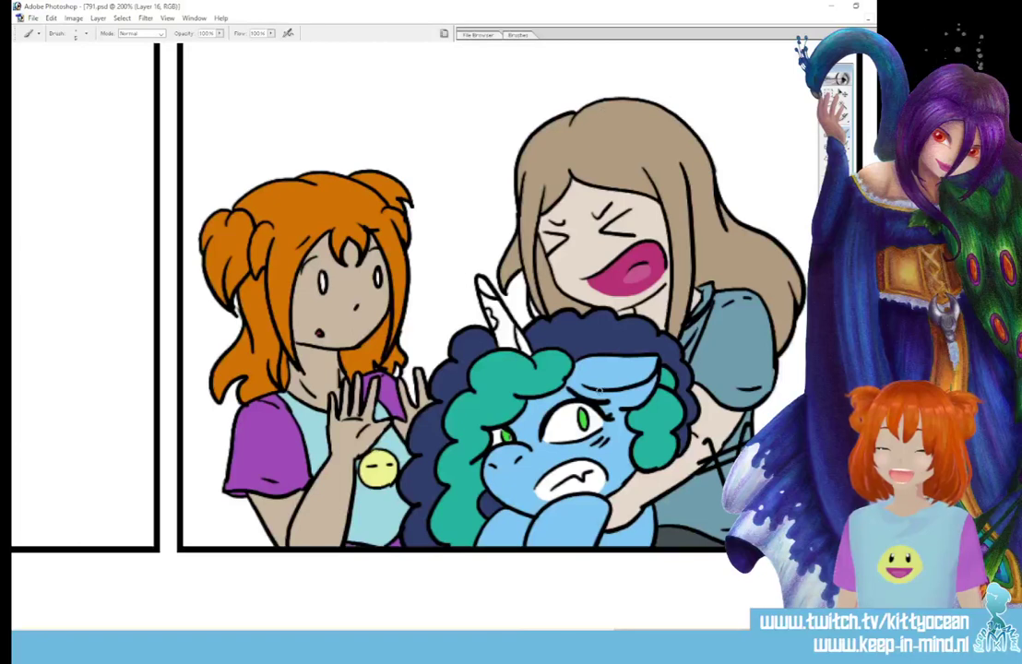
mouse_move(600, 392)
left_mouse_down()
mouse_move(628, 398)
mouse_move(646, 384)
mouse_move(606, 394)
left_mouse_up()
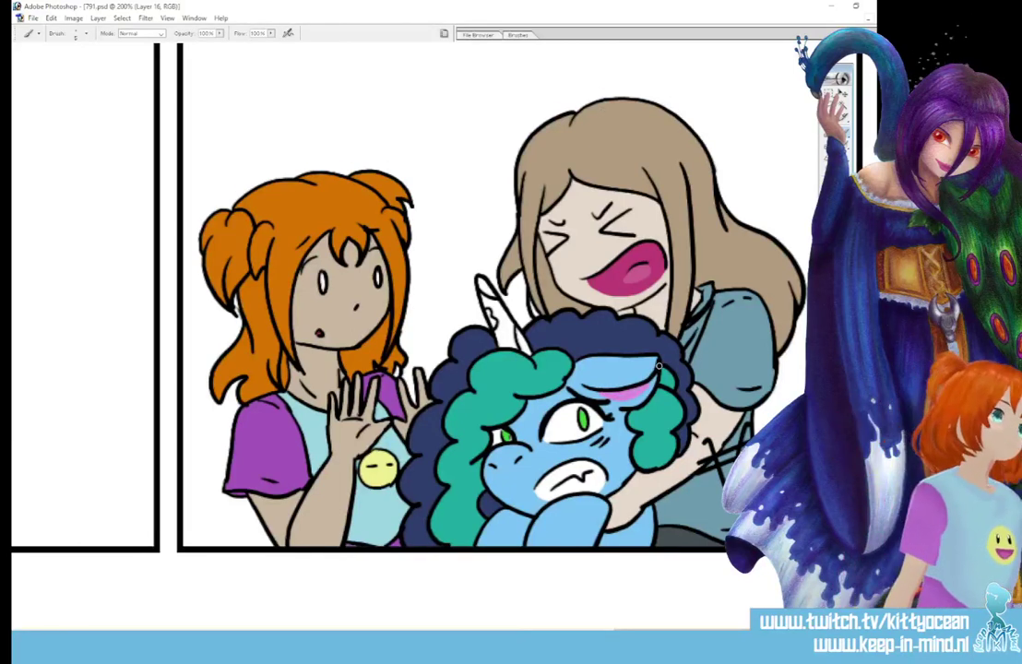
Select the unicorn's horn and paint it with a larger soft brush, fading from blue at the tip to pink at the base
key("l")
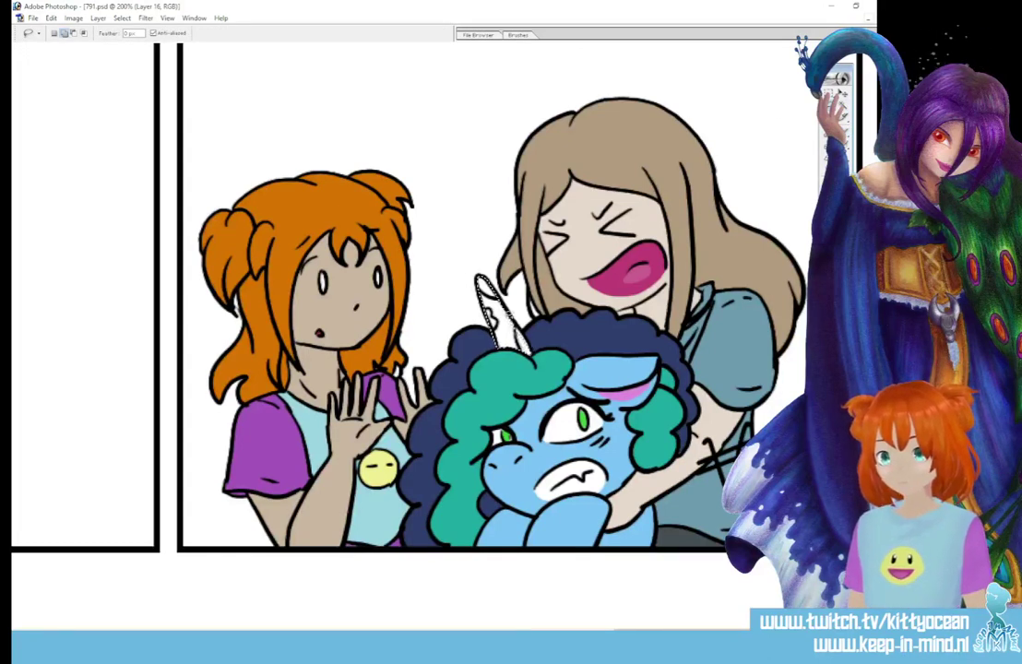
left_click(518, 36)
left_click(842, 131)
left_click(520, 36)
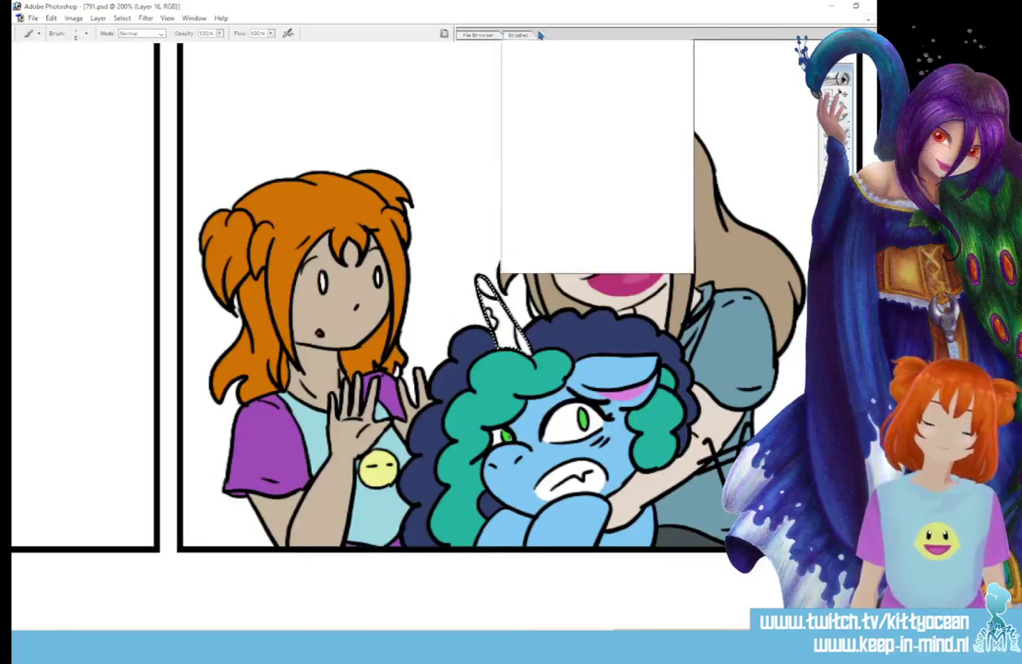
left_click(610, 173)
left_click(512, 71)
left_click_drag(578, 209, 584, 207)
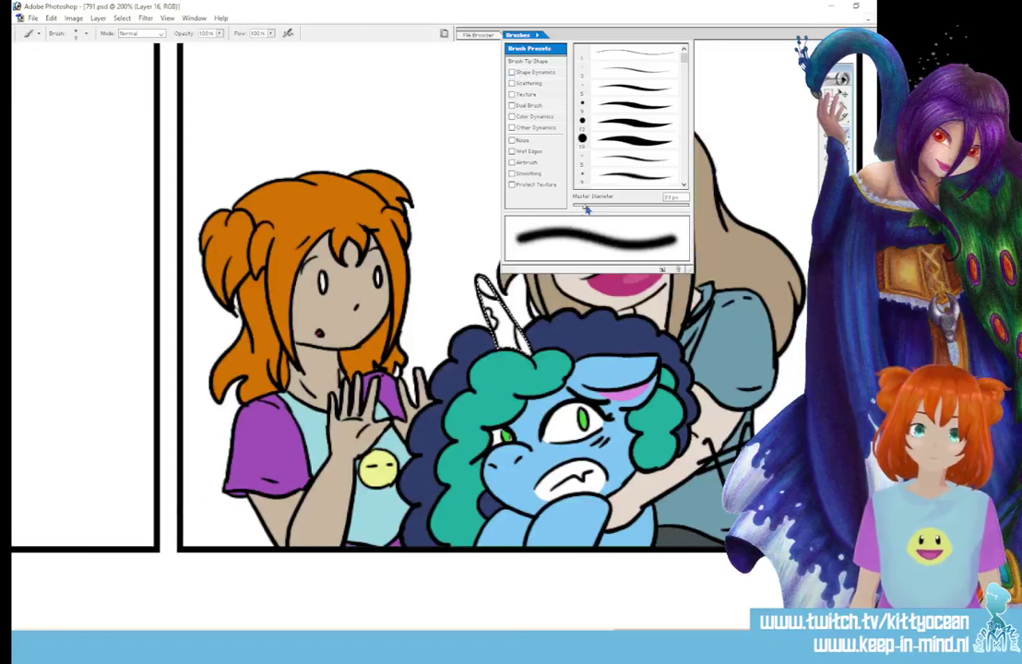
left_click_drag(486, 307, 498, 351)
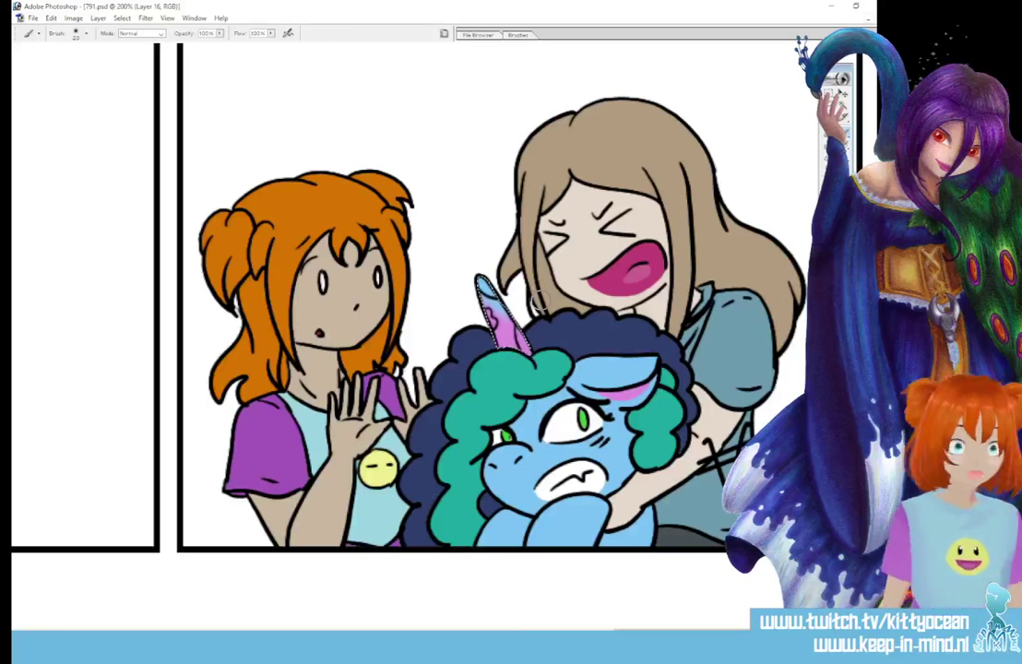
key("ctrl+d")
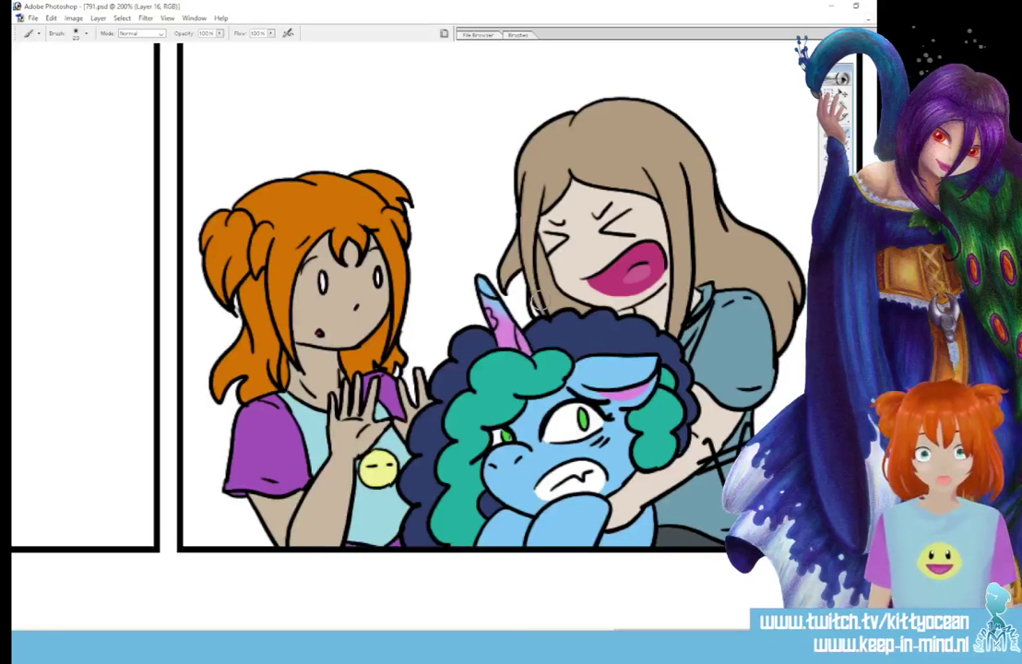
Sample the white background and touch up the gap between the long-haired woman's hair and the unicorn's mane with a small brush
left_click(843, 208)
left_click(783, 191)
left_click(844, 134)
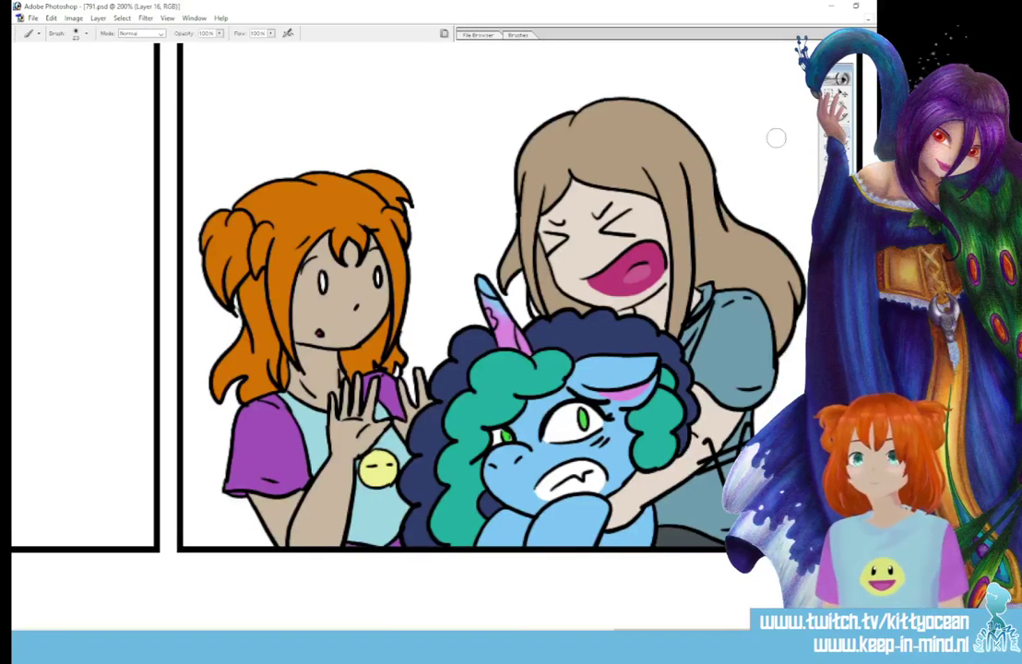
left_click(520, 36)
left_click(616, 88)
left_click(532, 315)
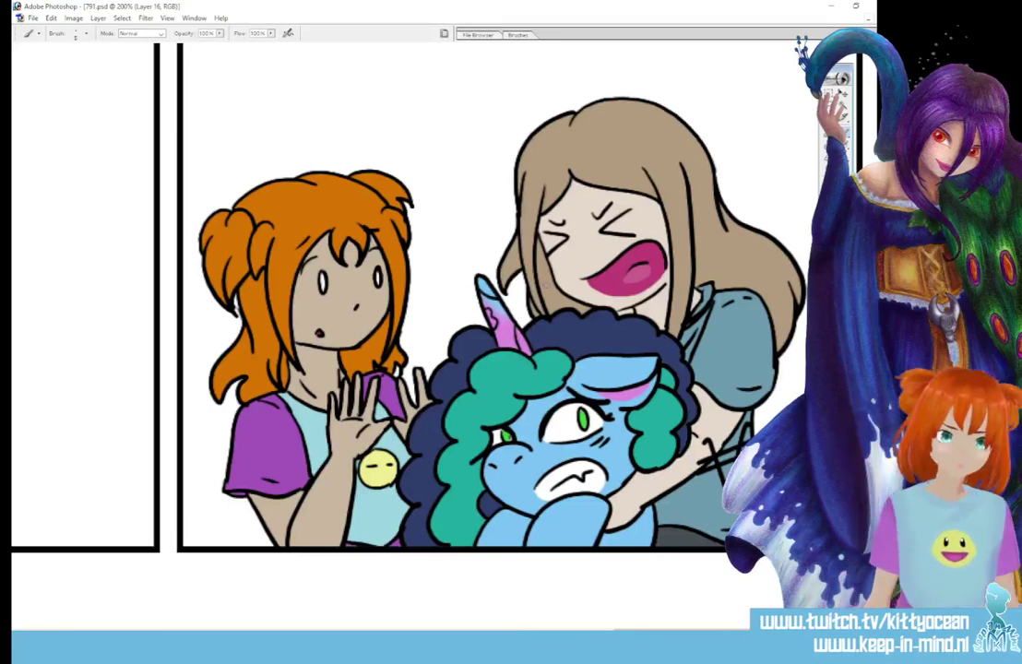
Save the comic and duplicate the flat-colour layer, Layer 16, within the same document
key("ctrl+minus")
key("ctrl+minus")
key("ctrl+minus")
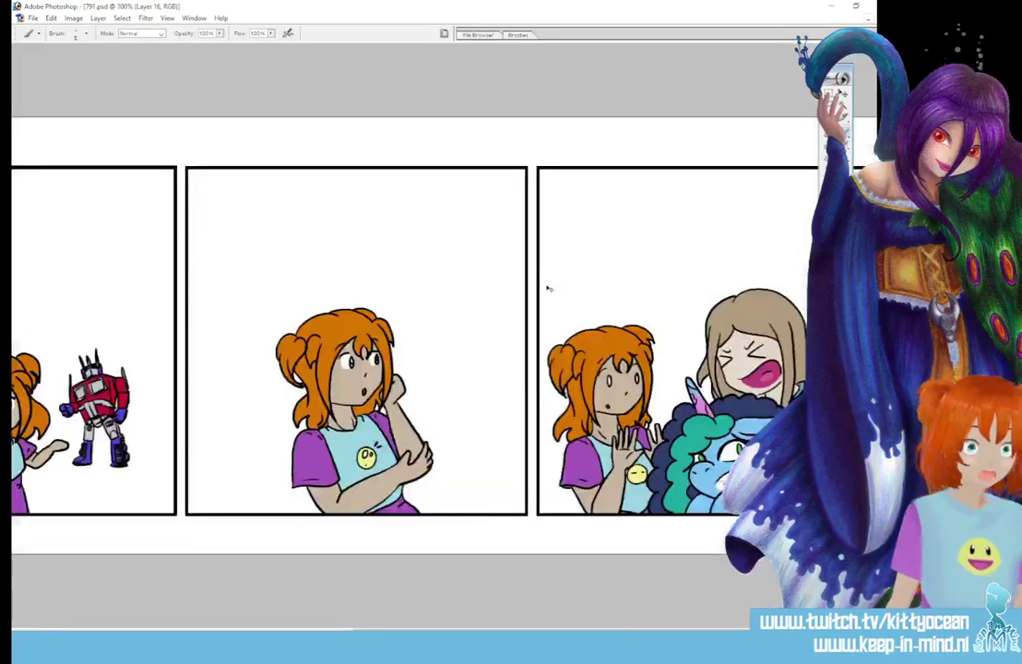
key("ctrl+s")
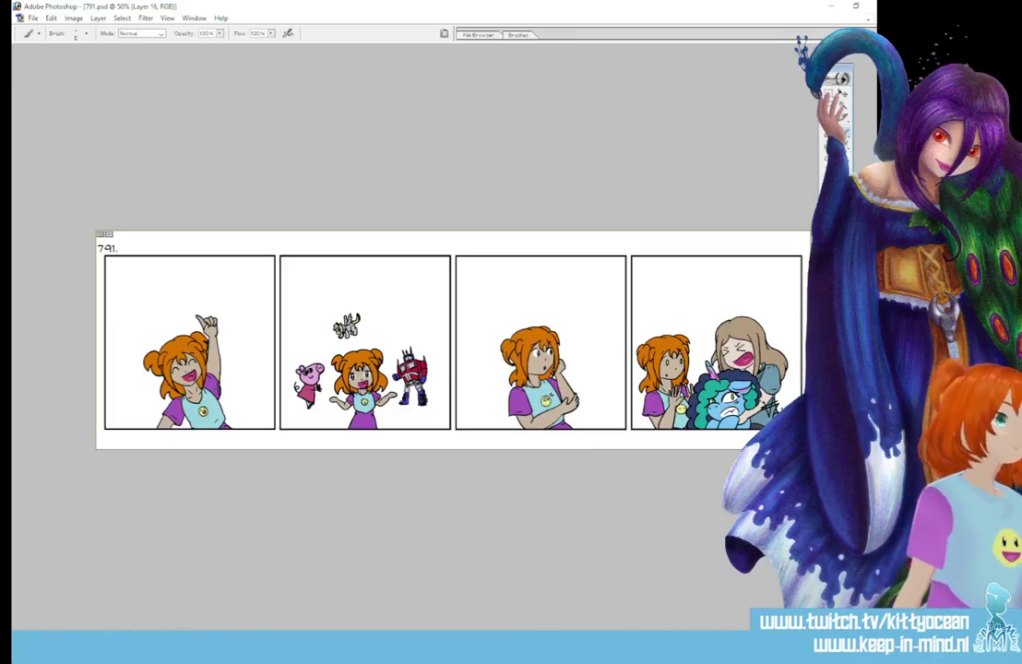
key("ctrl+j")
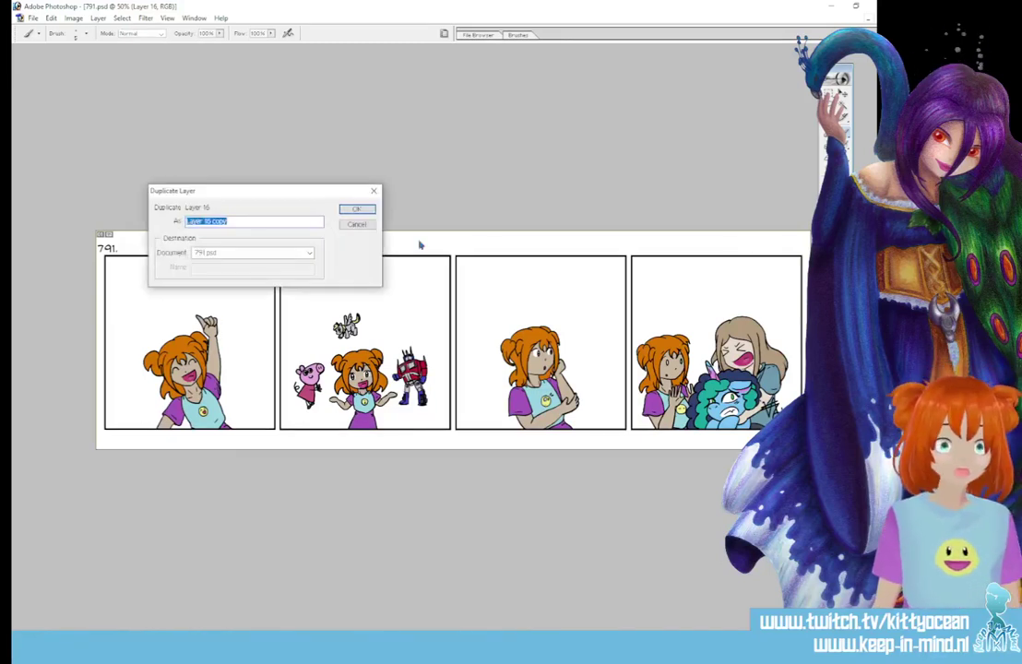
left_click(363, 210)
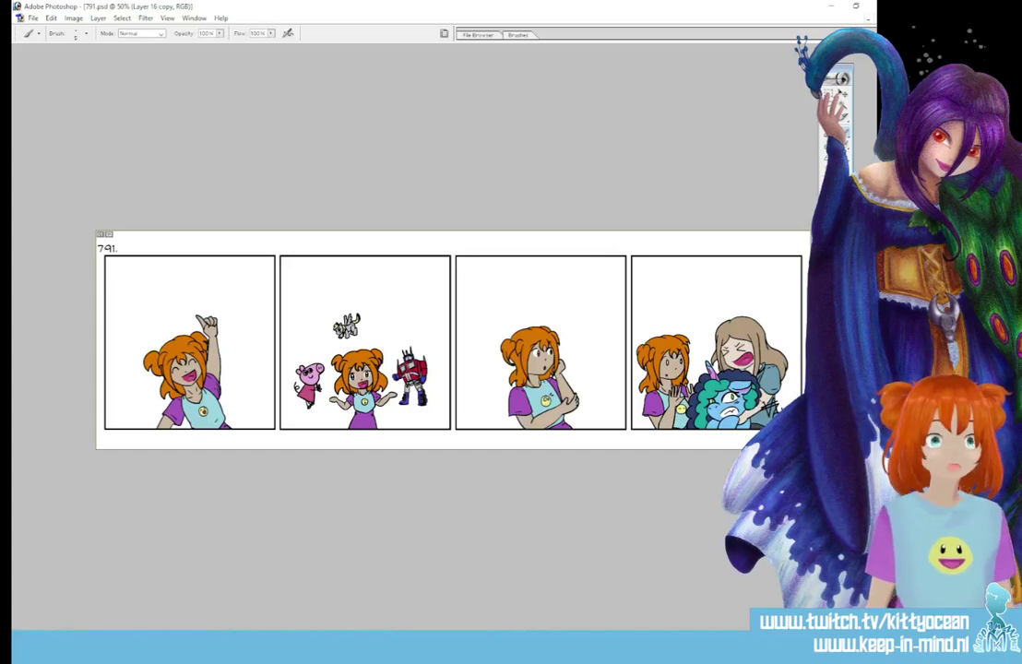
Dodge highlights and burn midtone shadows onto the characters in all four panels of the copied layer, using a 74 px Burn brush
key("o")
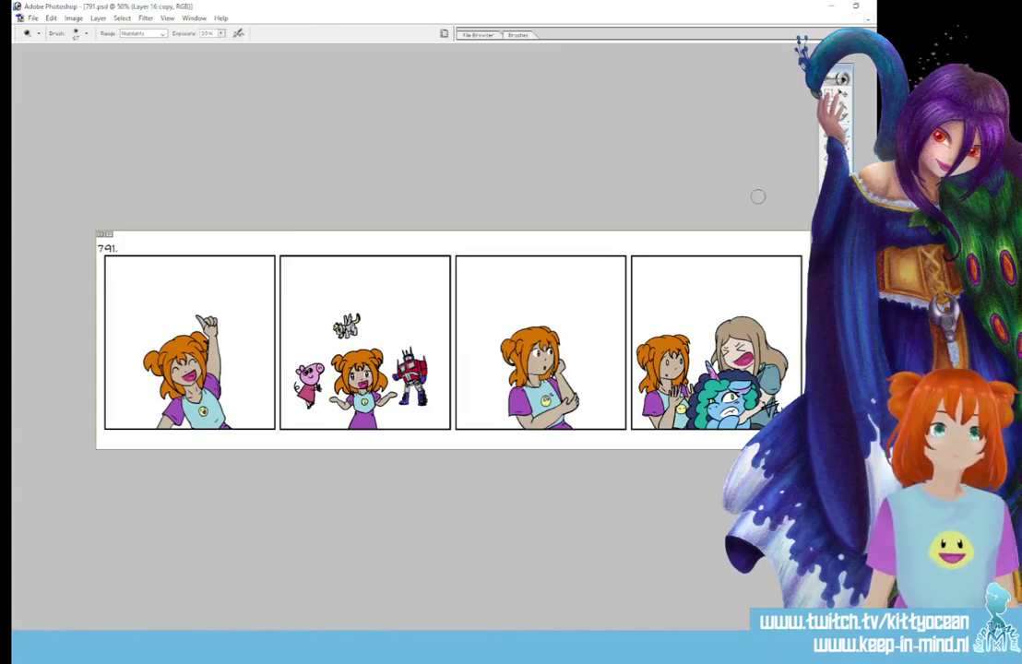
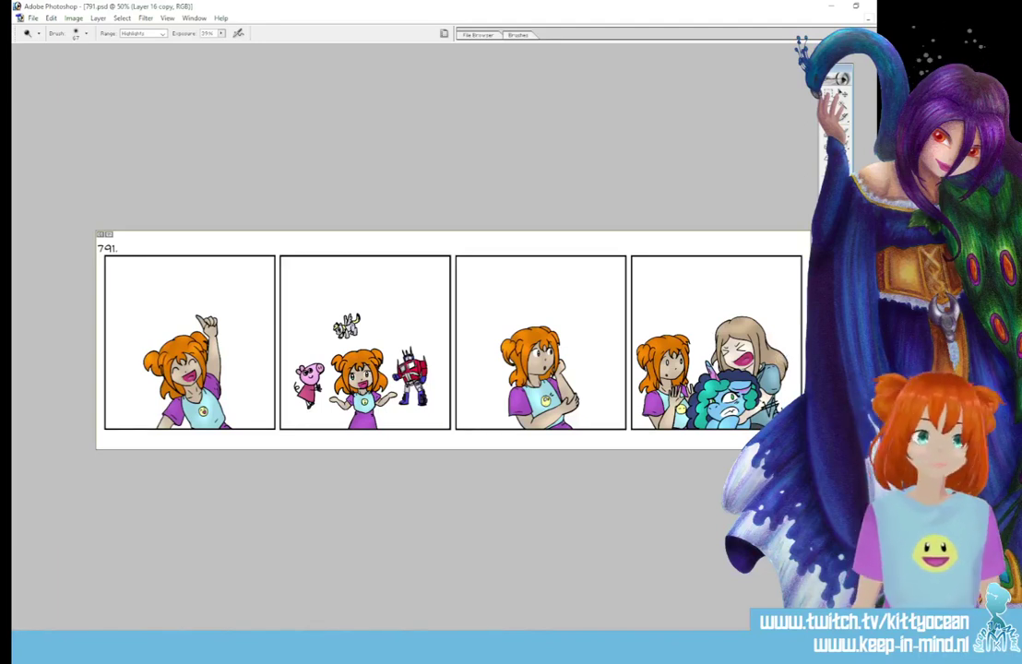
right_click(843, 167)
left_click(843, 180)
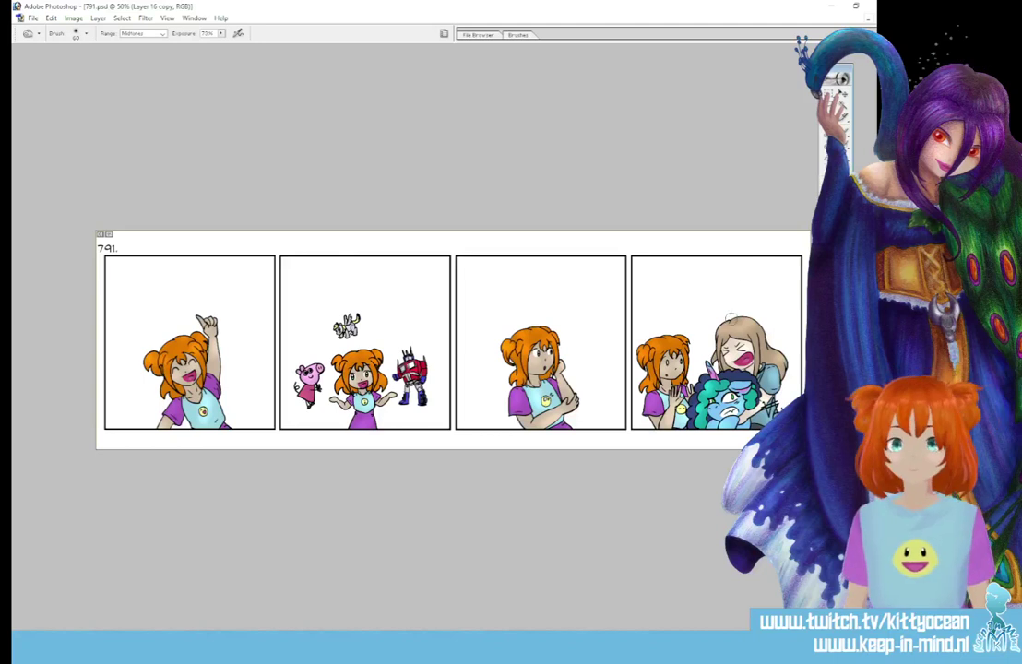
left_click(519, 35)
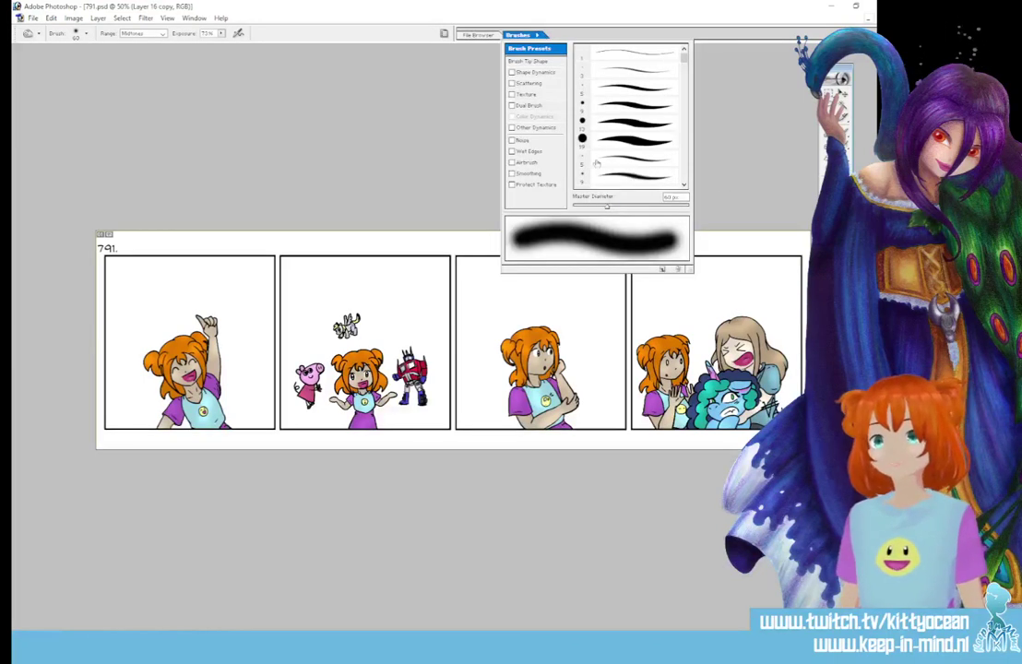
left_click(615, 208)
left_click(724, 158)
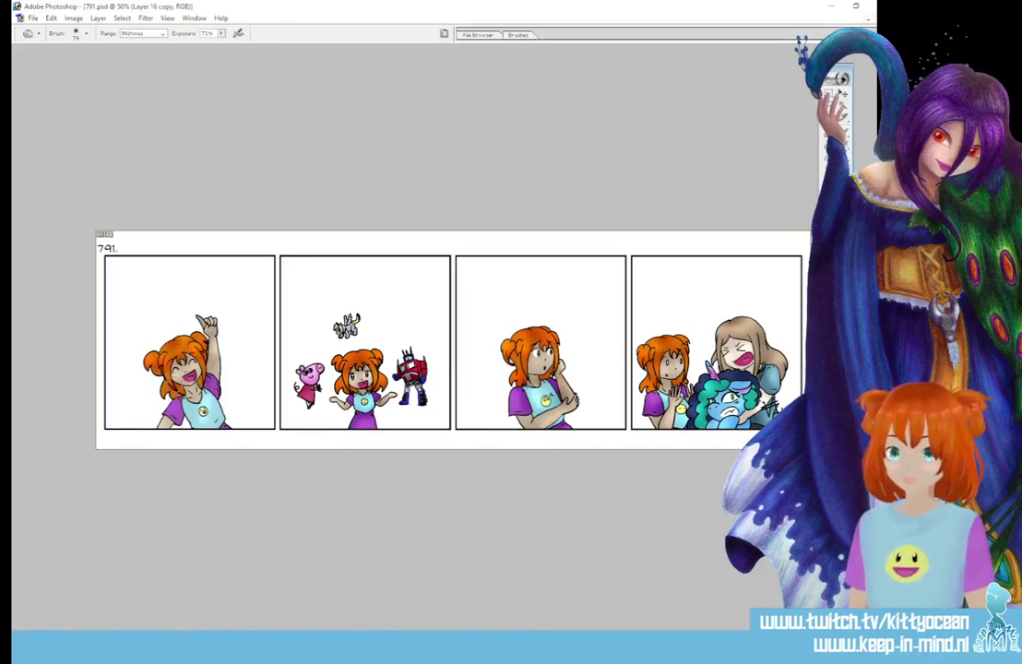
mouse_move(161, 344)
left_mouse_down()
mouse_move(173, 376)
mouse_move(169, 347)
left_mouse_up()
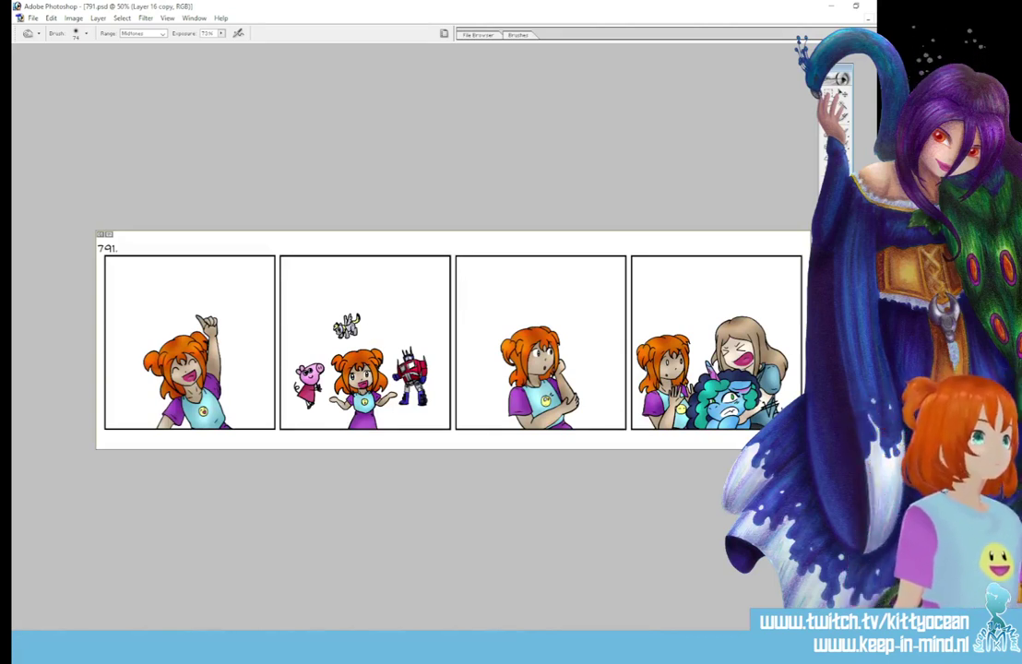
Select the white background around the characters in all four panels with the Magic Wand at tolerance 50
key("w")
left_click(699, 288)
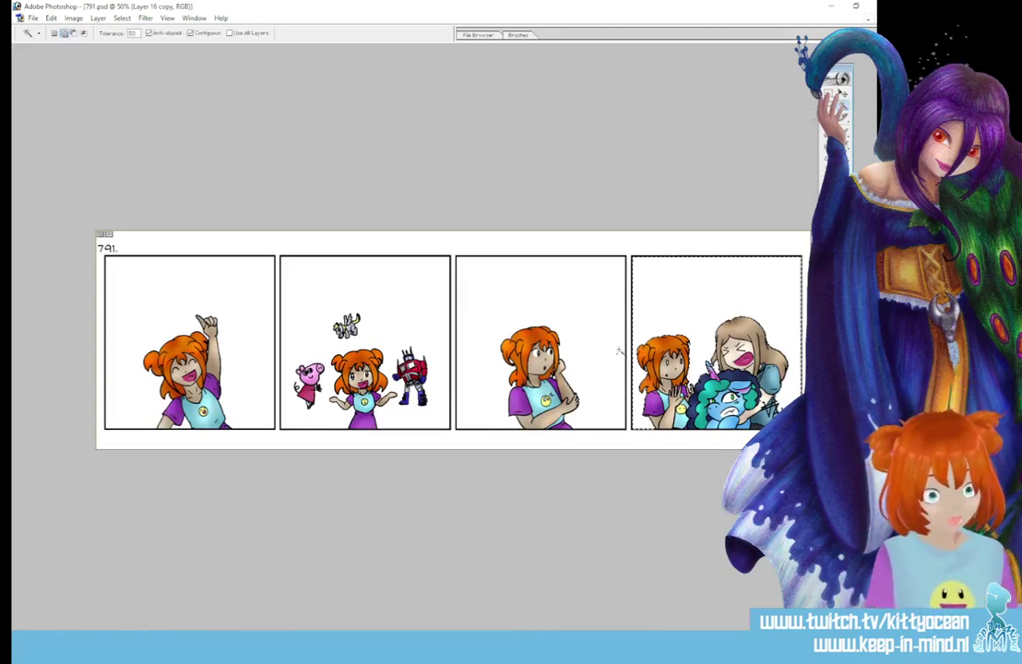
left_click(599, 379)
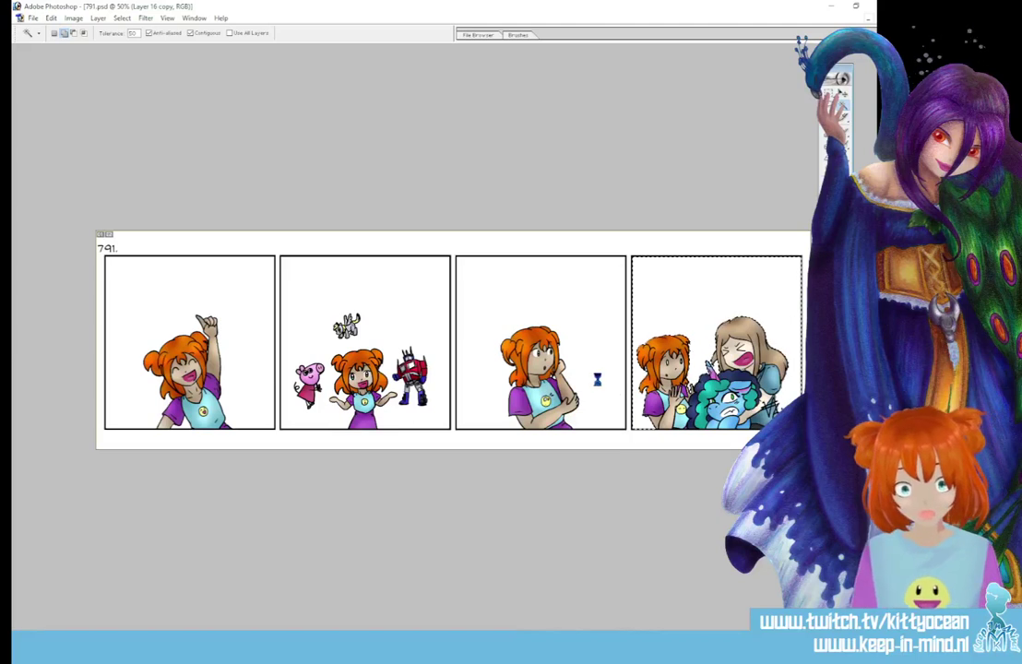
left_click(404, 418)
left_click(251, 353, "shift")
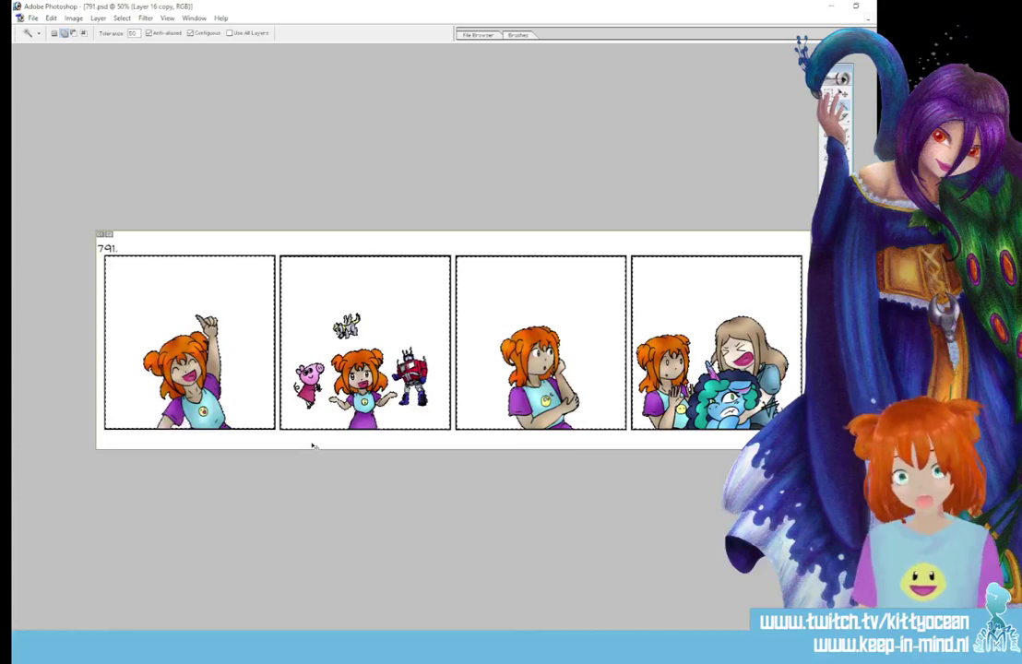
Check the third and fourth panels for background gaps missed by the selection and refine it with the Lasso
key("ctrl+plus")
key("ctrl+plus")
key("ctrl+plus")
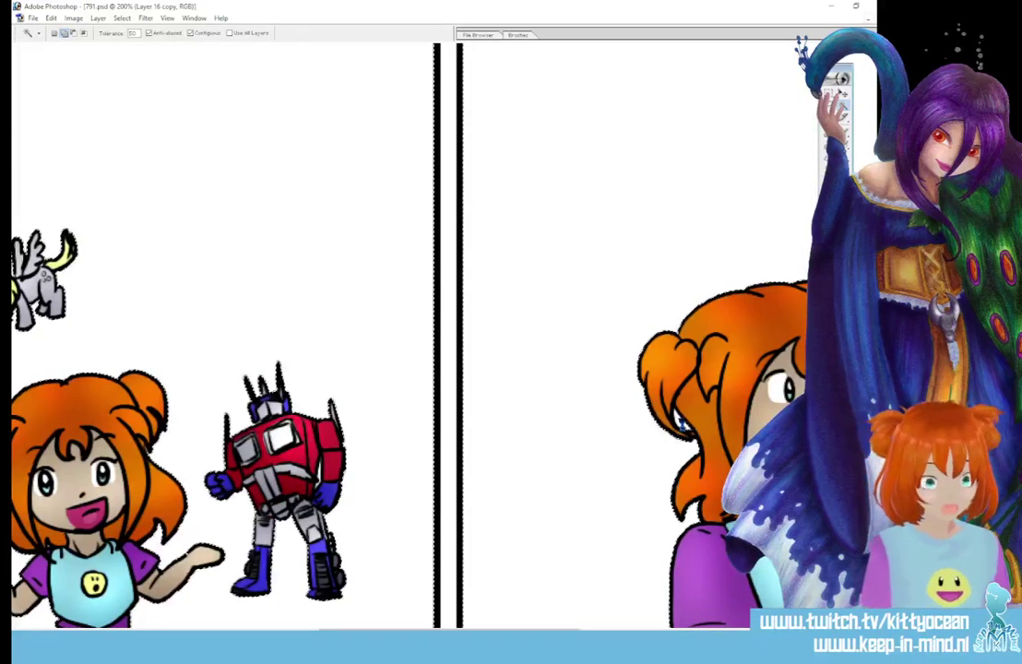
left_click_drag(408, 633, 511, 633)
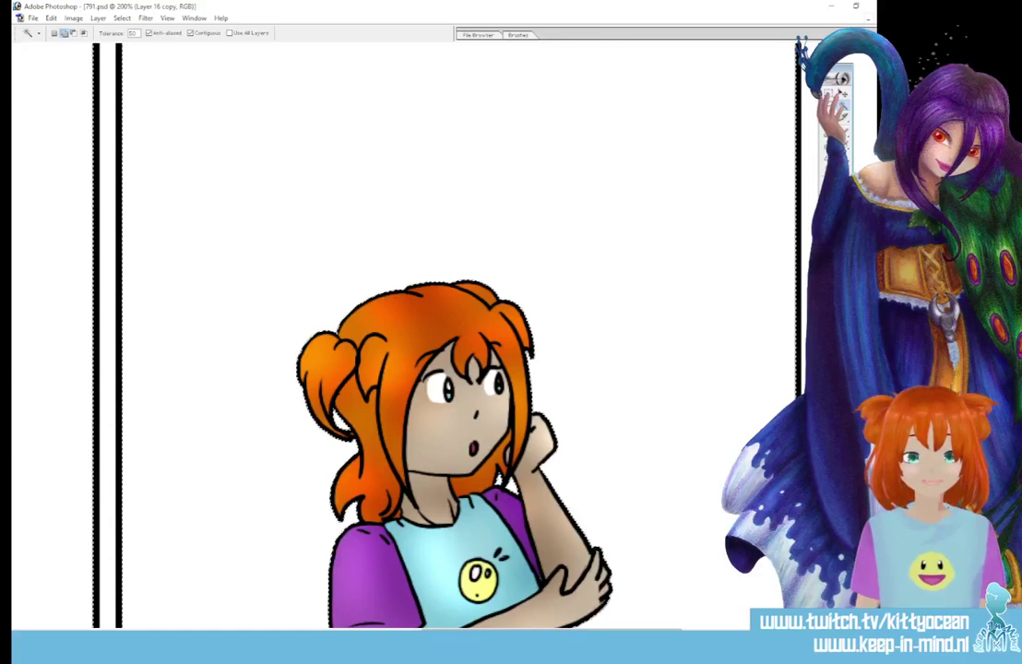
scroll(406, 331, "right", 1)
scroll(623, 491, "right", 6)
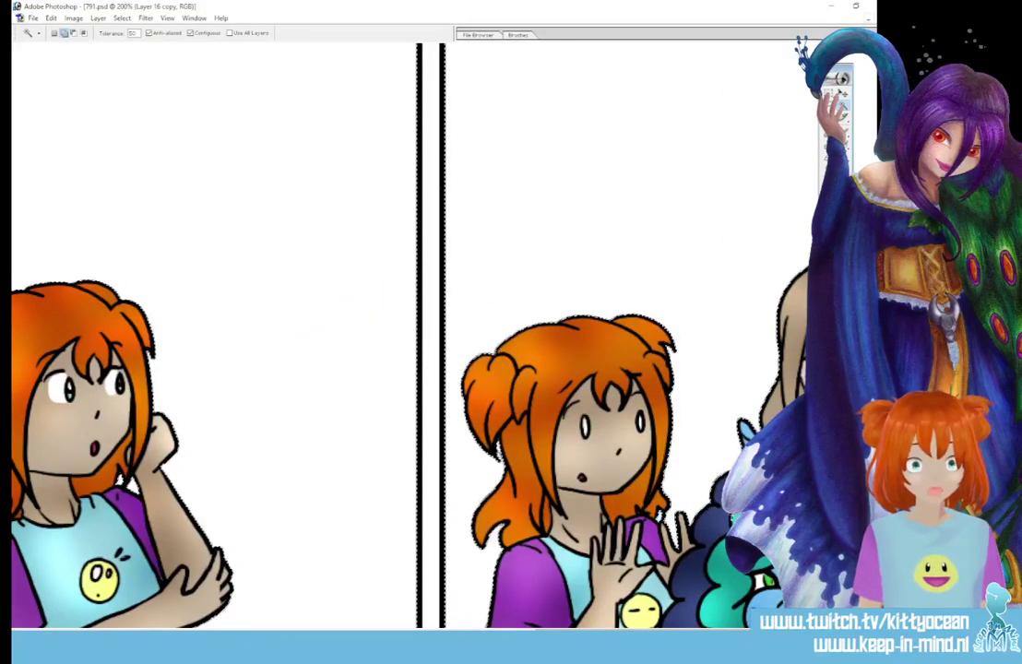
scroll(692, 572, "right", 5)
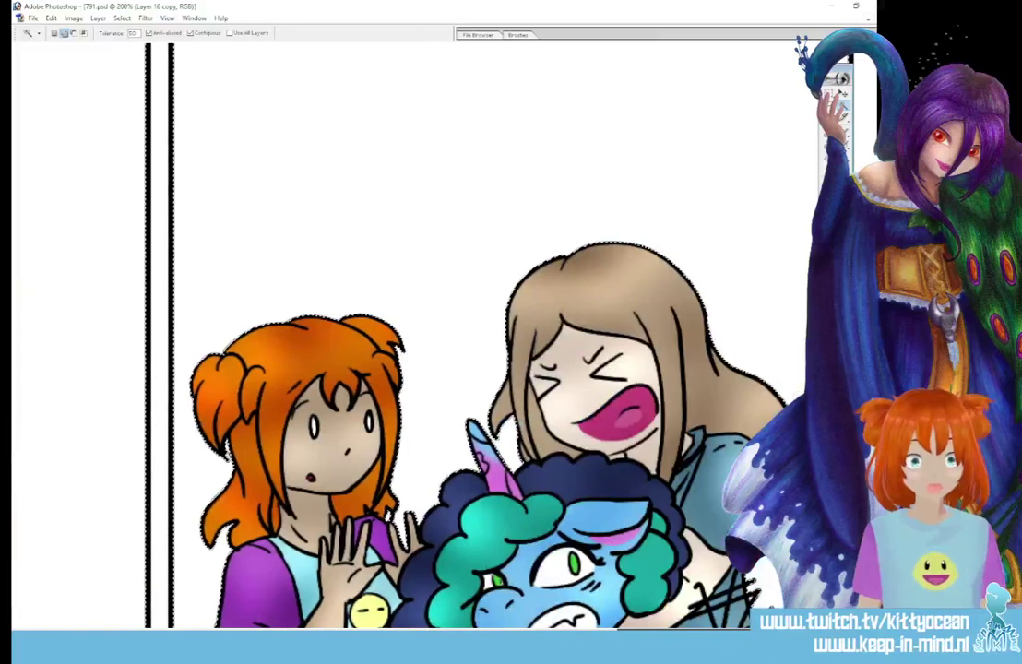
scroll(706, 527, "down", 3)
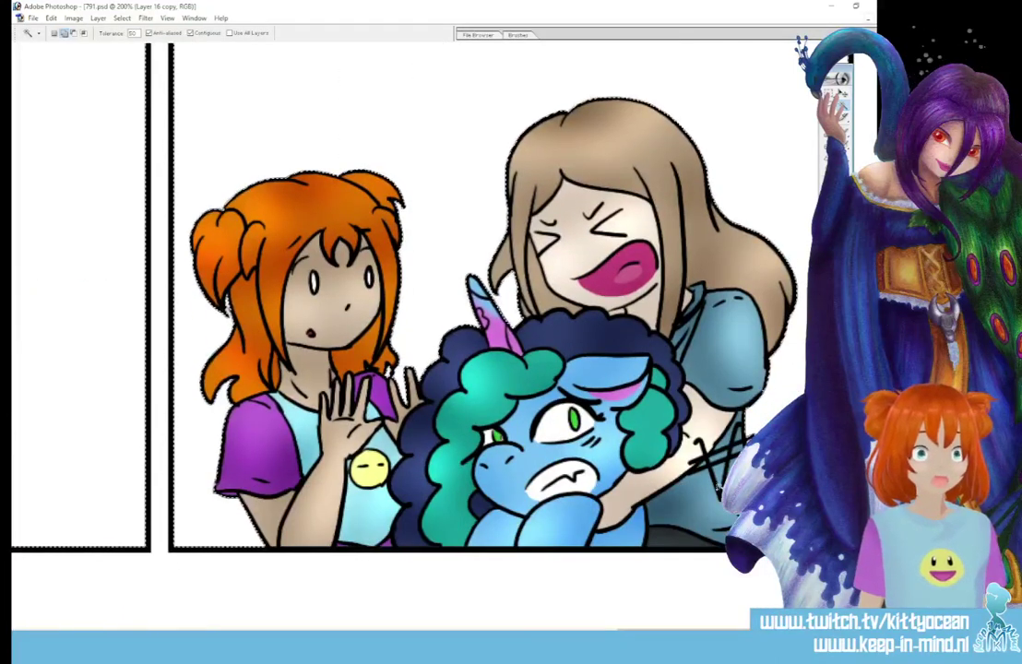
key("l")
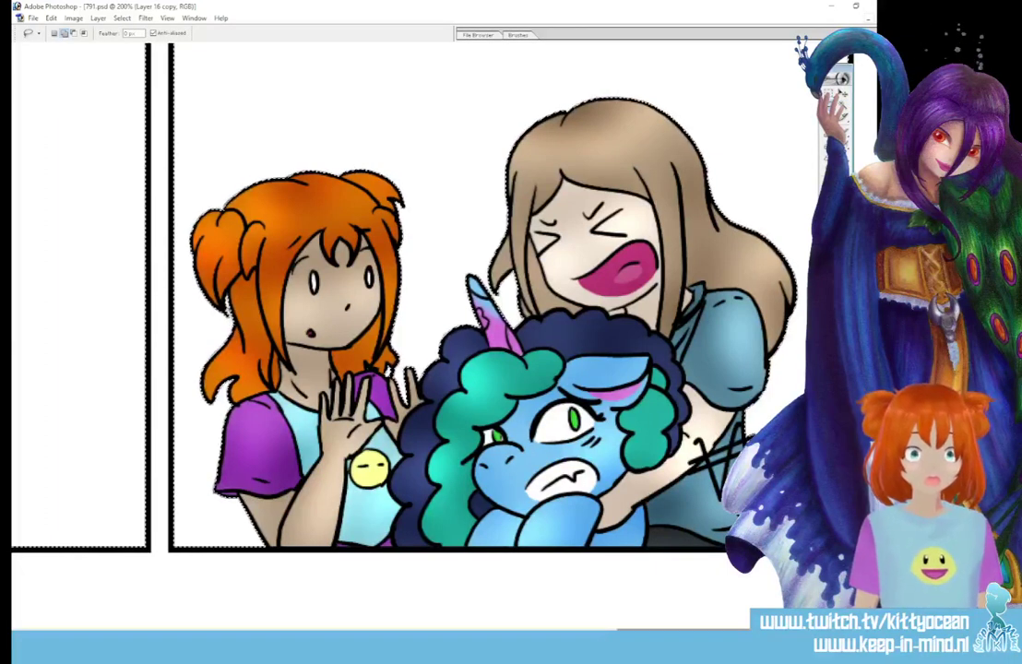
Check the second and first panels and add missed gaps beside the pig's tail and the raised arm to the background selection
left_click_drag(683, 630, 312, 626)
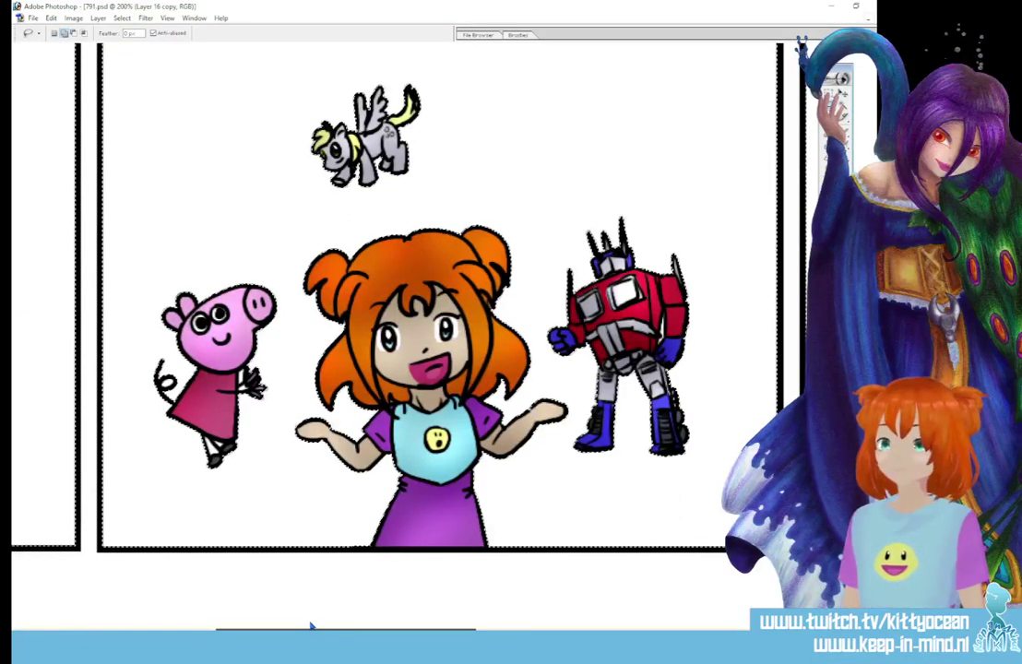
left_click_drag(312, 626, 309, 626)
mouse_move(167, 367)
left_mouse_down()
mouse_move(137, 372)
mouse_move(150, 392)
mouse_move(174, 369)
left_mouse_up()
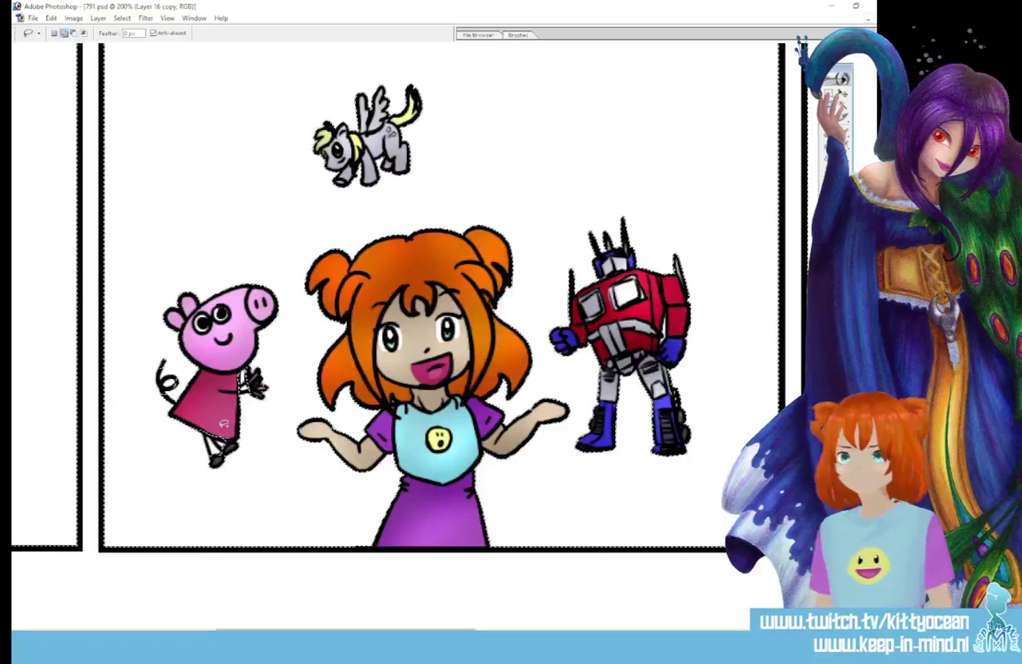
left_click_drag(297, 633, 176, 633)
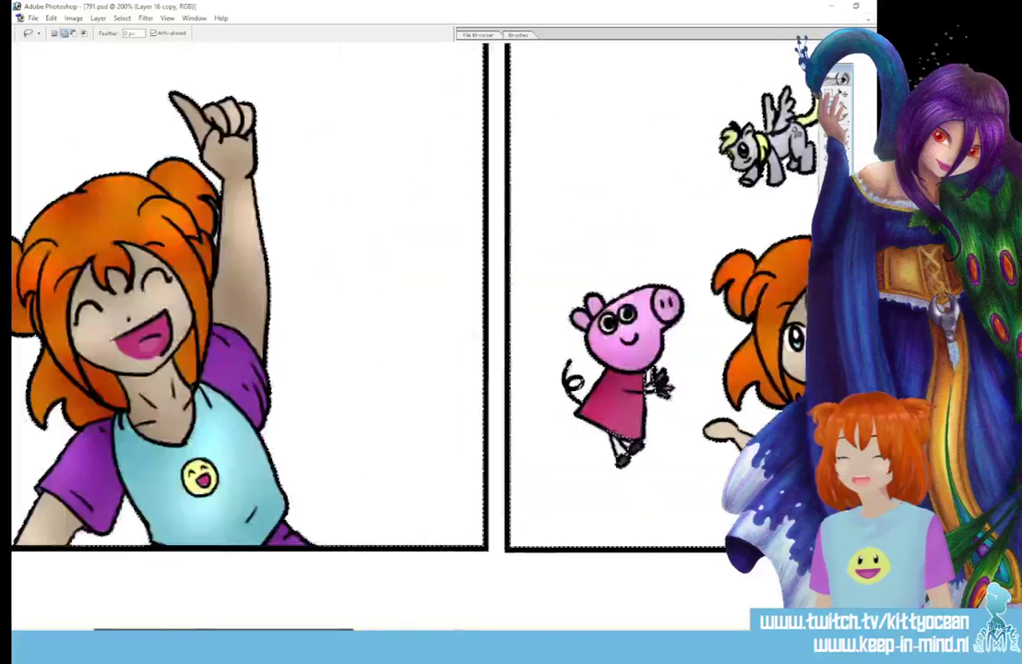
scroll(121, 597, "left", 3)
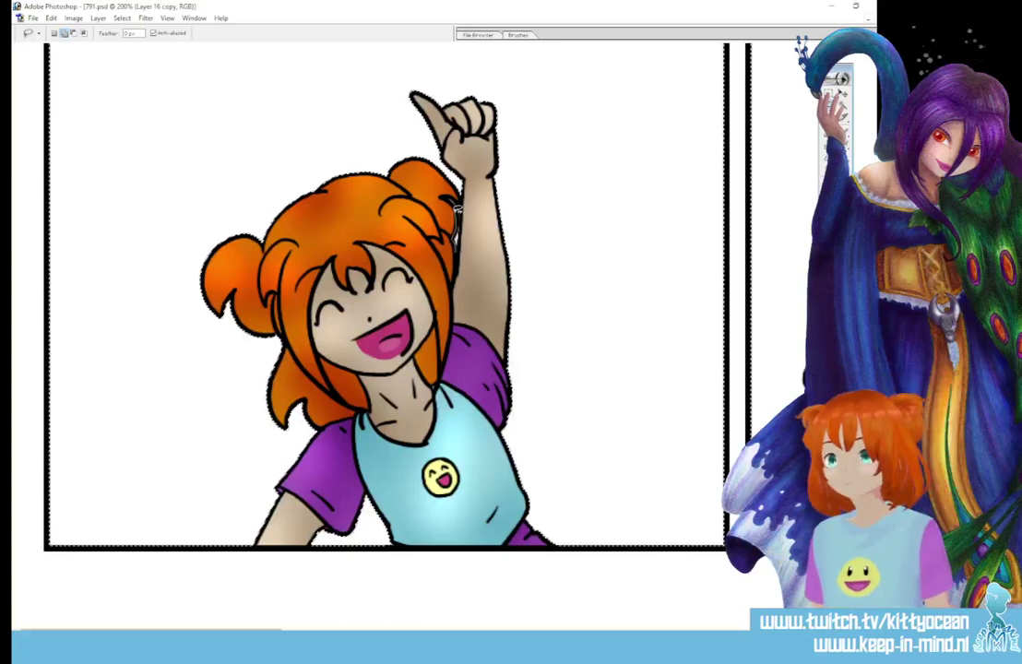
mouse_move(449, 199)
left_mouse_down()
mouse_move(454, 244)
mouse_move(451, 200)
left_mouse_up()
Fill the selected background of all four panels with the brown foreground colour on Layer 18, using the Paint Bucket
key("ctrl+minus")
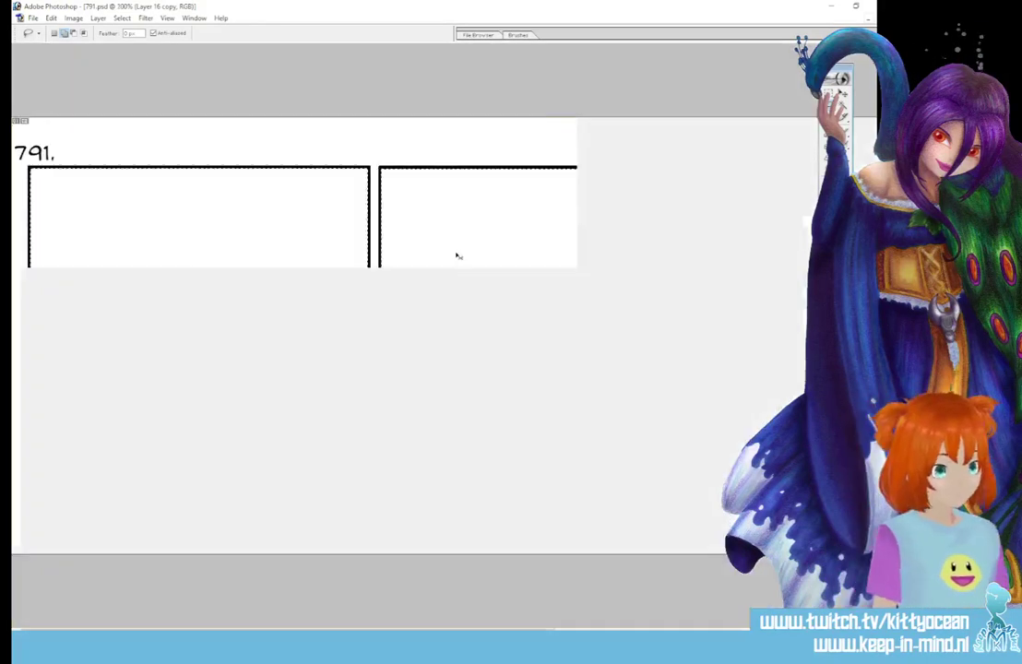
key("ctrl+minus")
key("ctrl+minus")
key("ctrl+minus")
key("ctrl+minus")
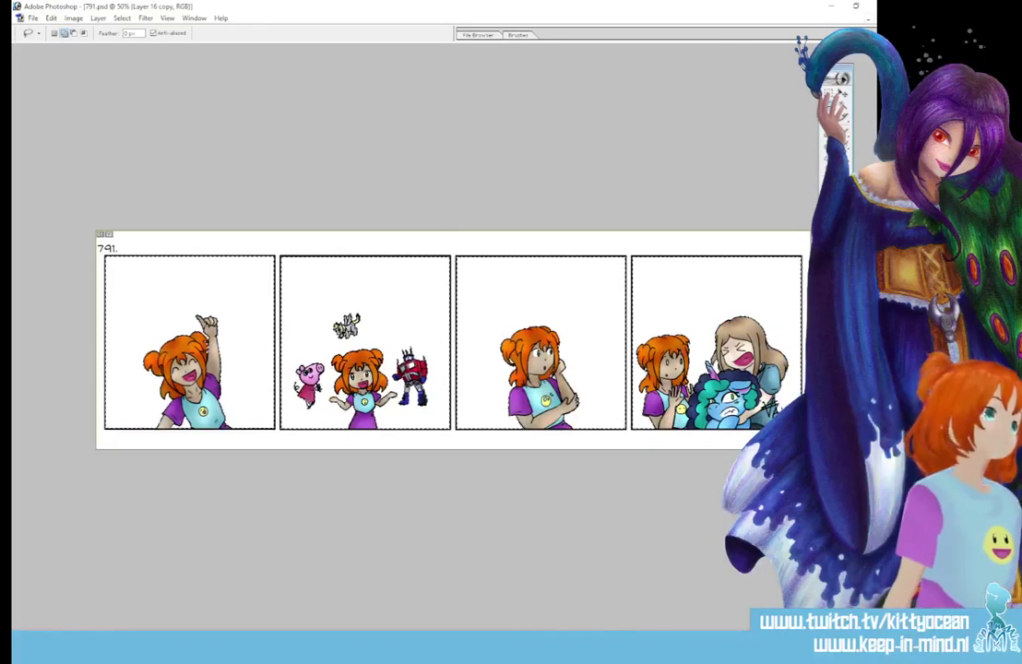
key("ctrl+e")
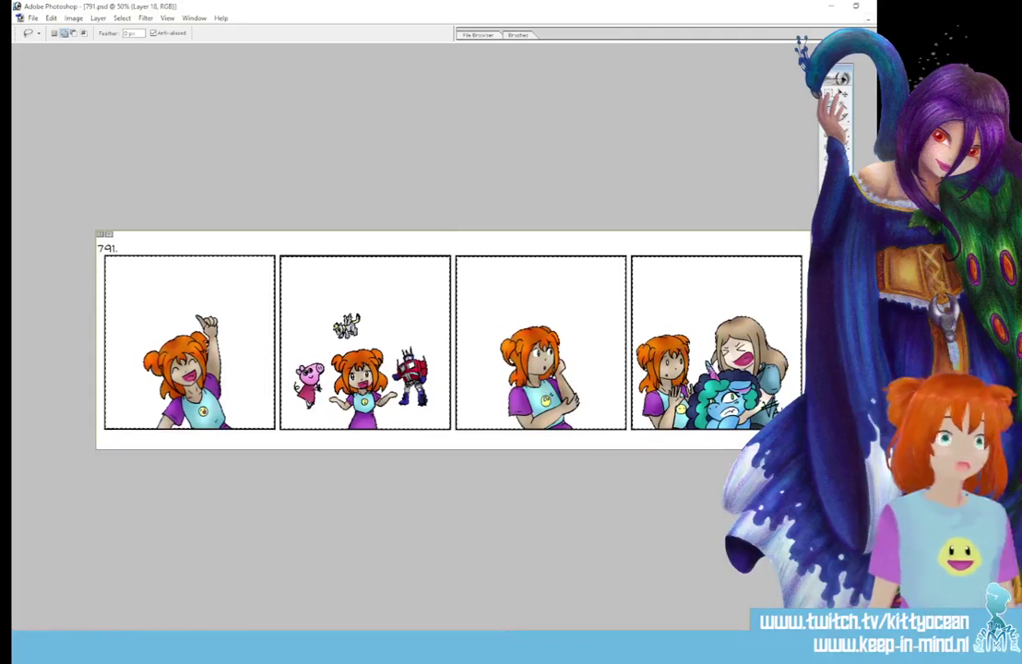
key("g")
left_click(646, 269)
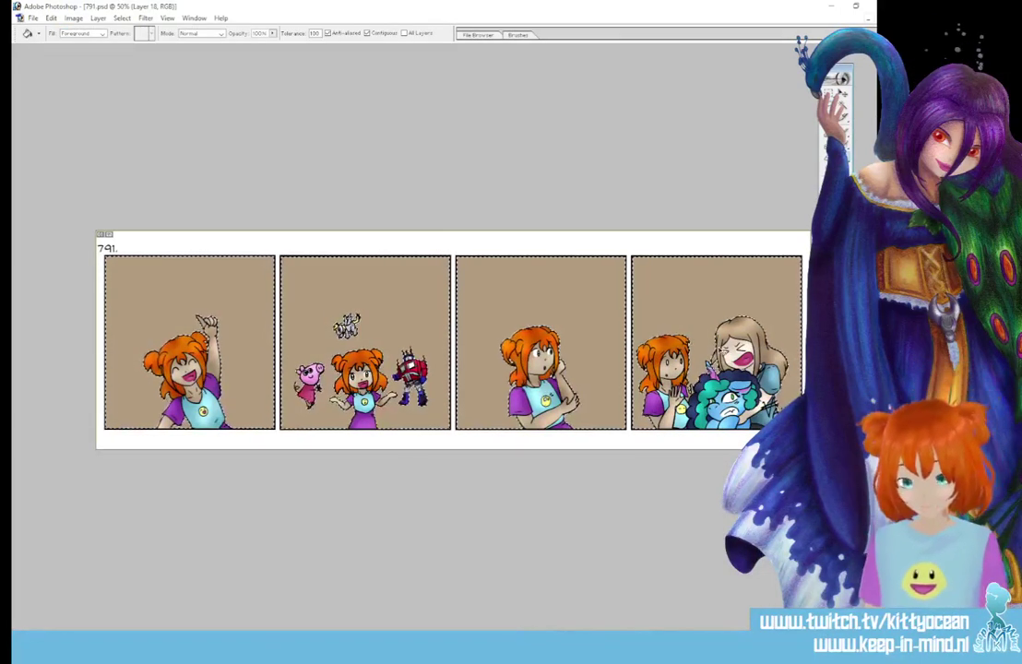
Inspect the edges of the brown background fill around the characters in the fourth panel
key("ctrl+plus")
key("ctrl+plus")
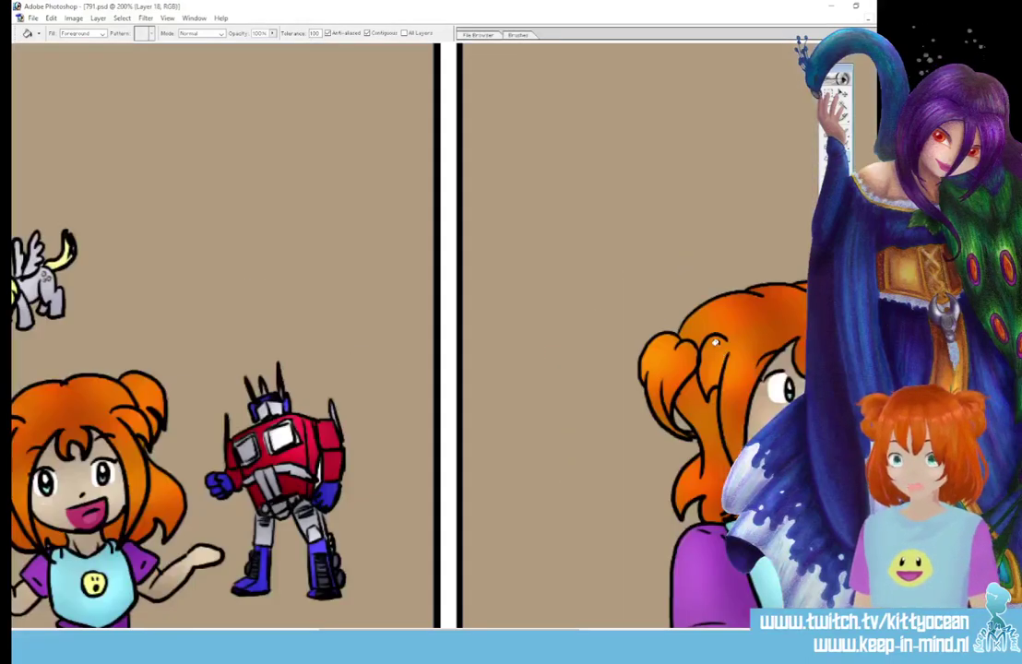
left_click_drag(564, 630, 860, 630)
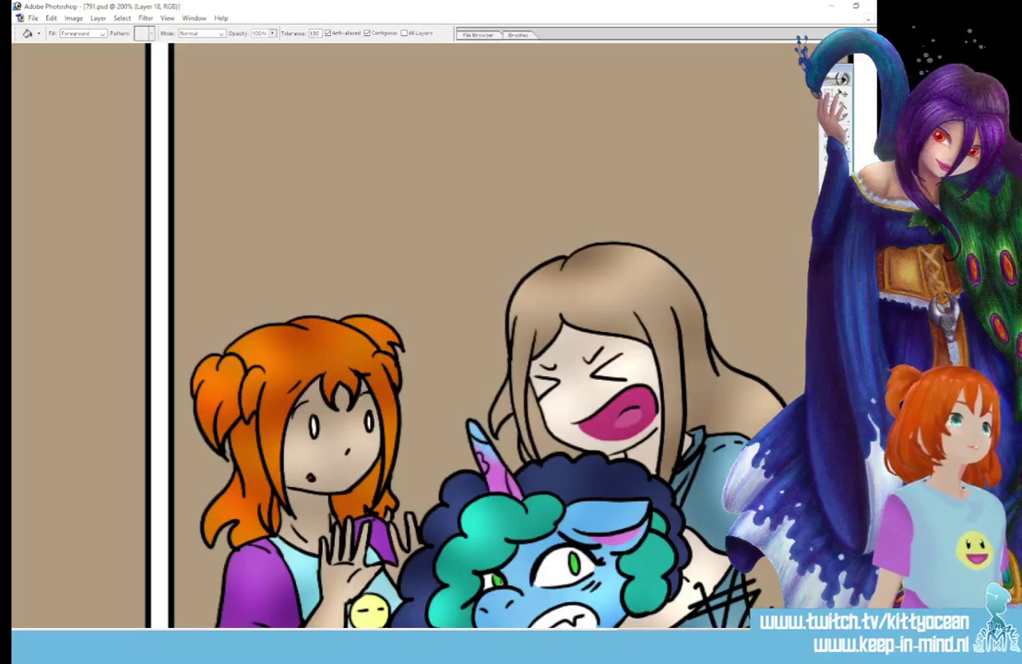
key("alt+bracketleft")
key("b")
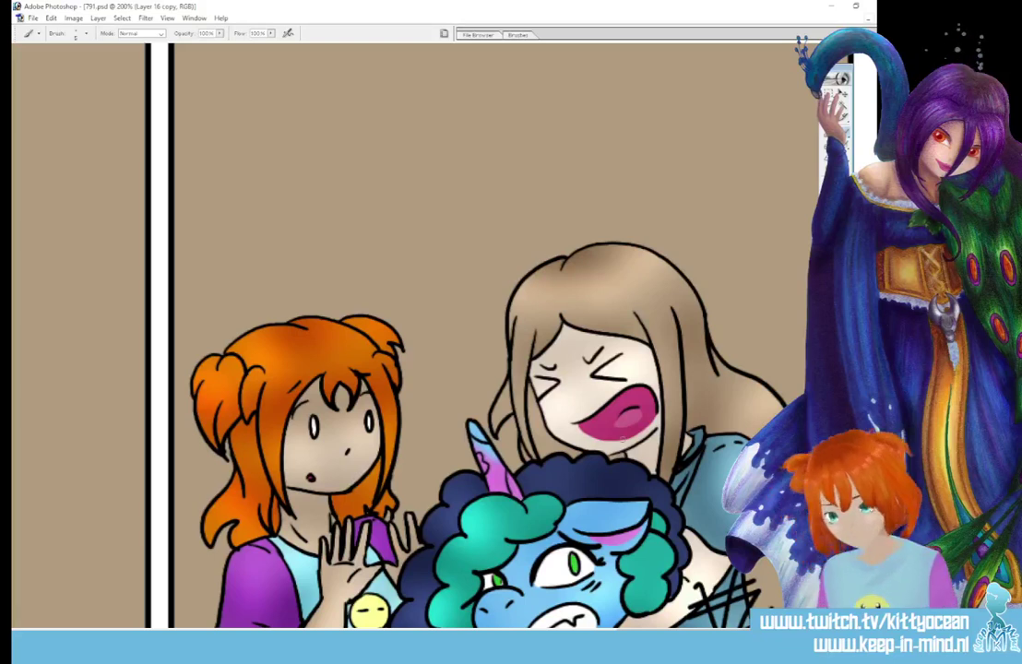
key("ctrl+minus")
key("ctrl+minus")
key("ctrl+minus")
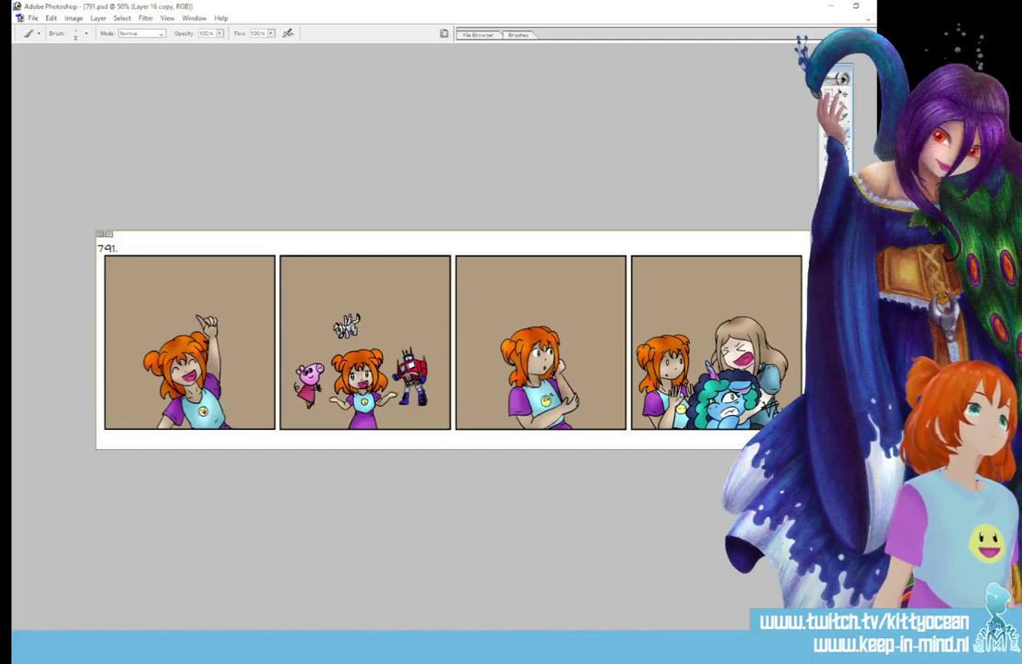
Apply a white-to-pink Gradient Overlay to the panel background on Layer 18 and reduce the layer's opacity
key("ctrl+alt+shift+n")
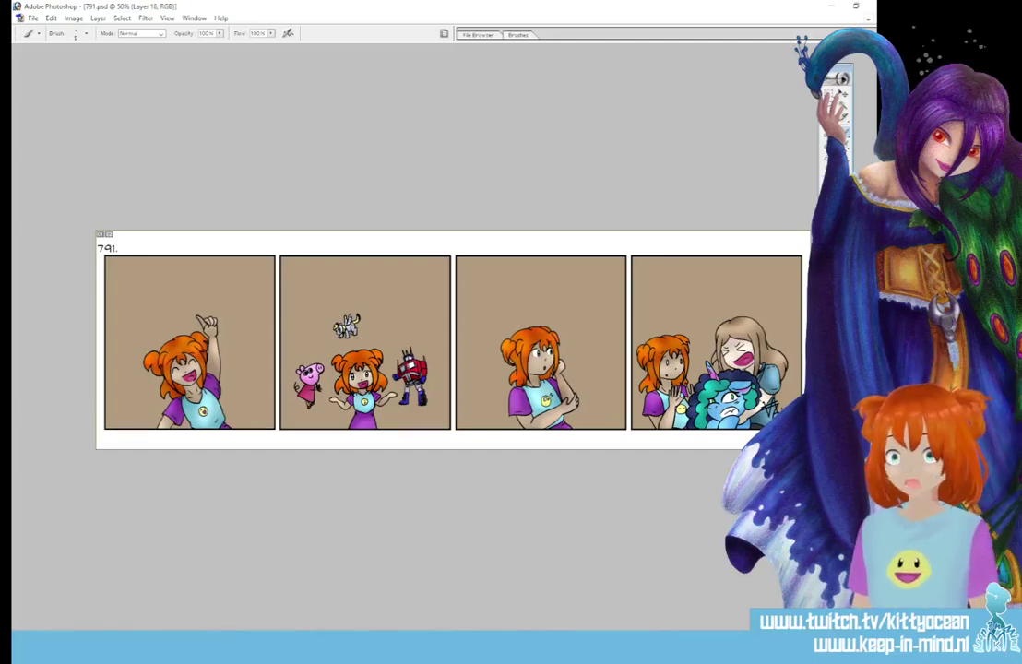
double_click(844, 517)
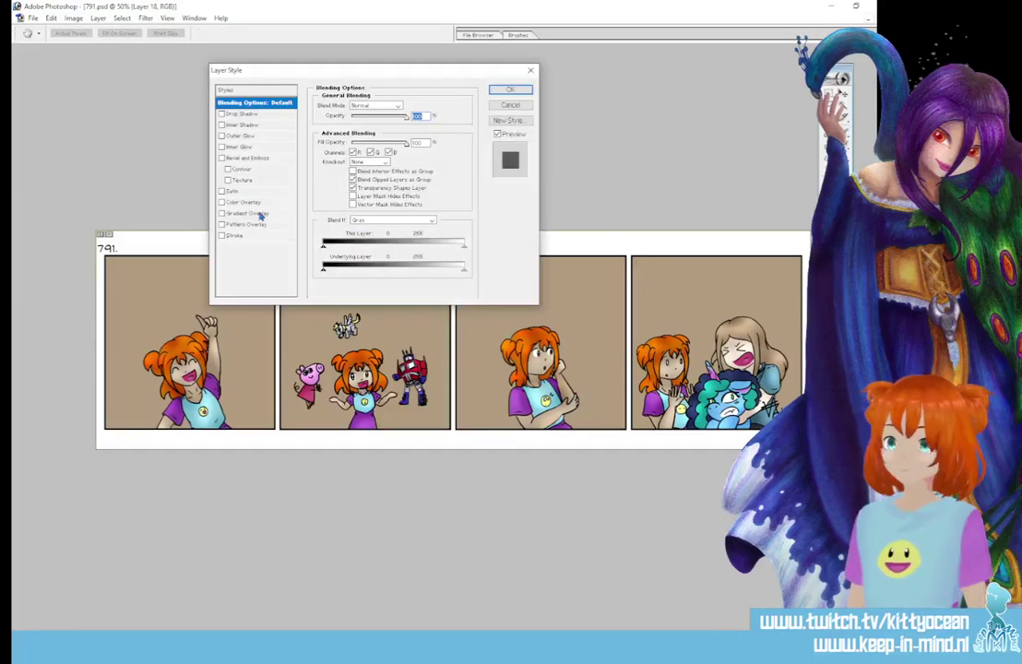
left_click(249, 213)
left_click(413, 128)
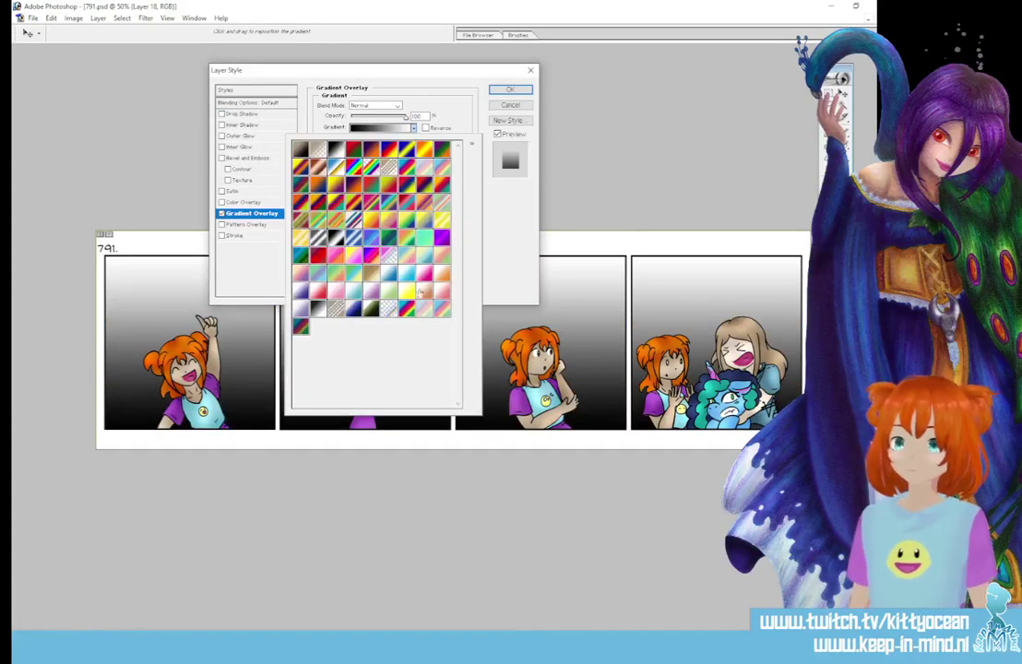
left_click(335, 292)
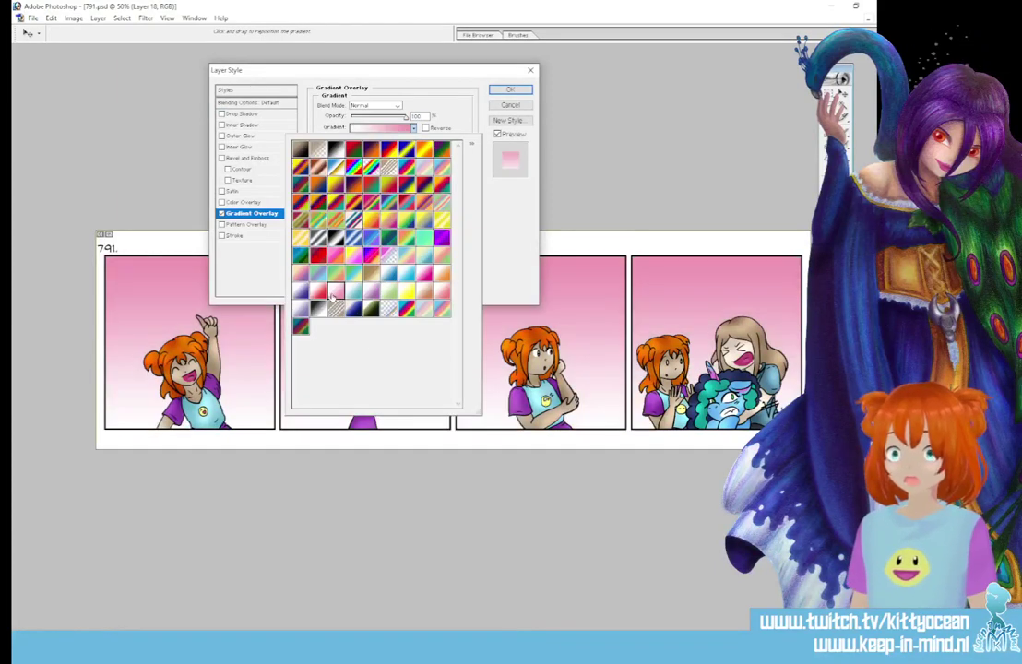
left_click(489, 125)
left_click(510, 90)
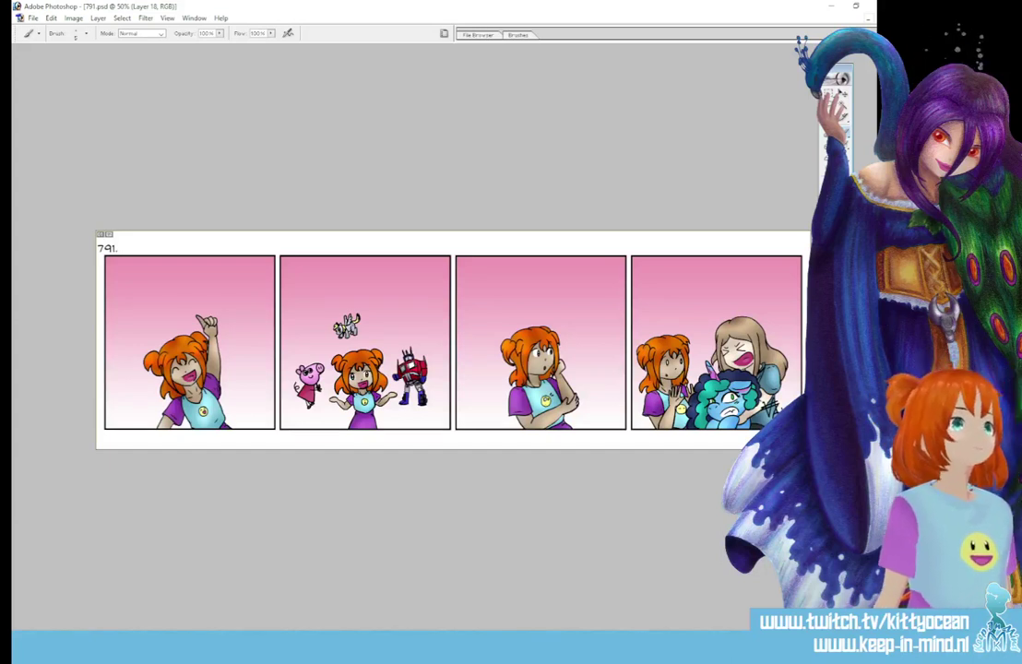
key("Return")
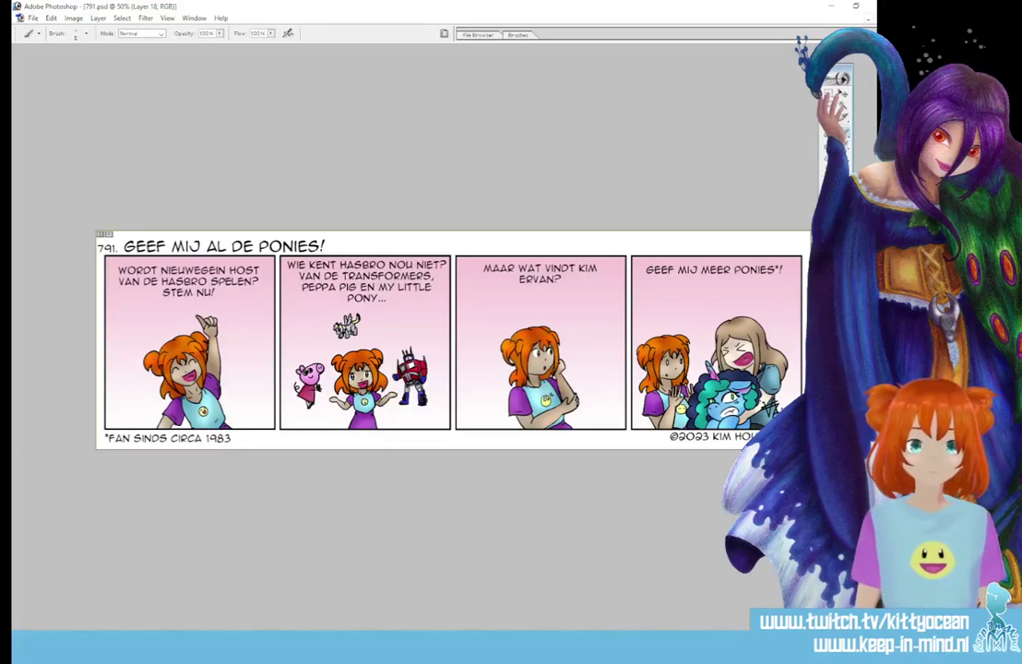
Change the comic's title to "Geef mij alle ponies!"
key("t")
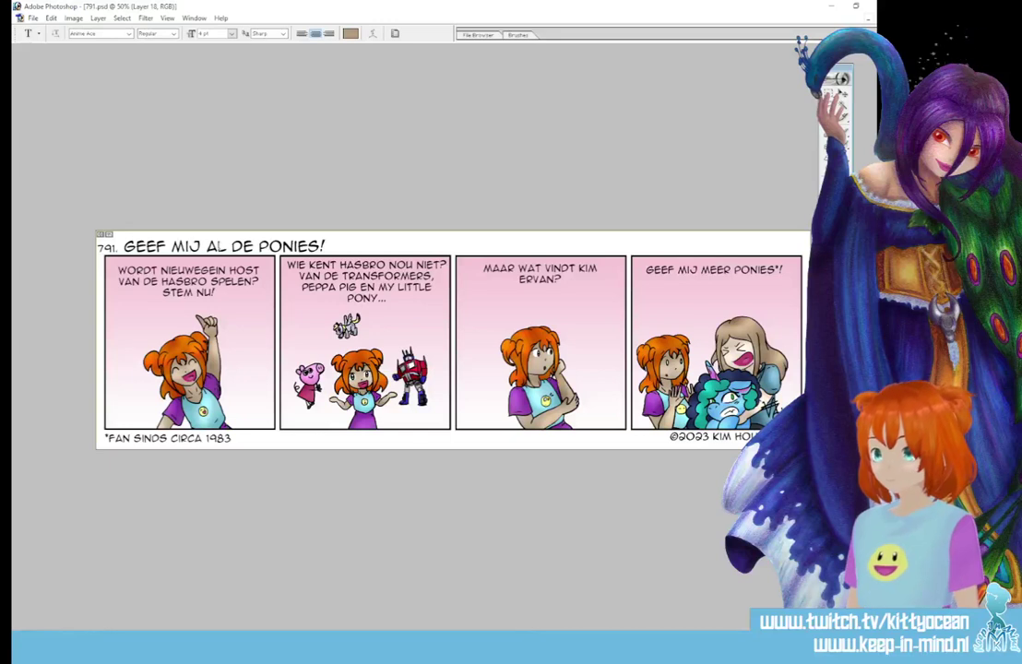
key("Delete")
key("Delete")
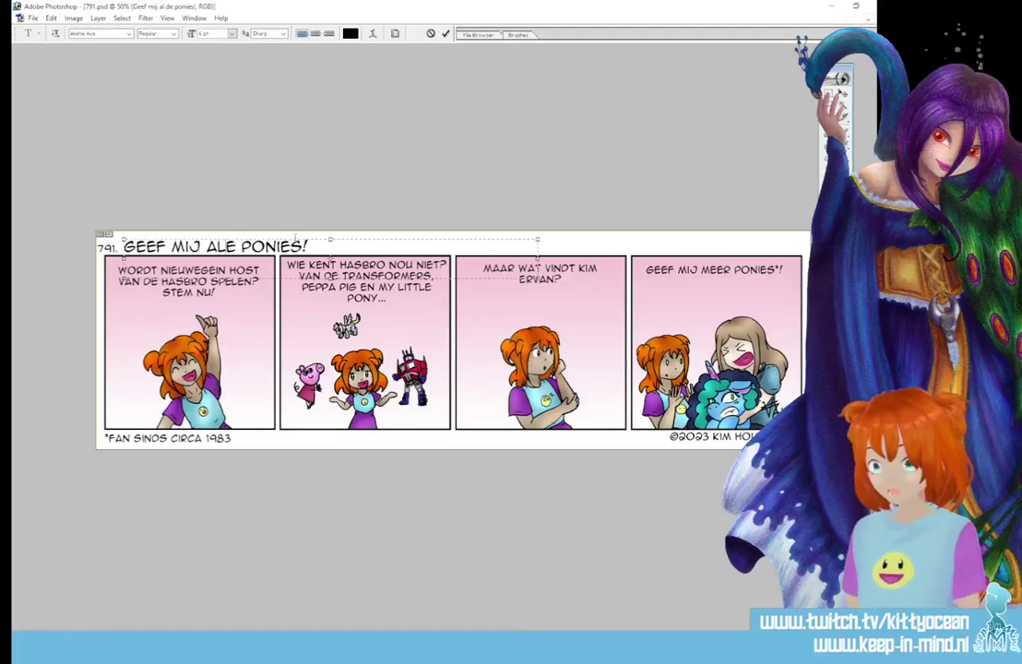
type("L")
key("ctrl+Return")
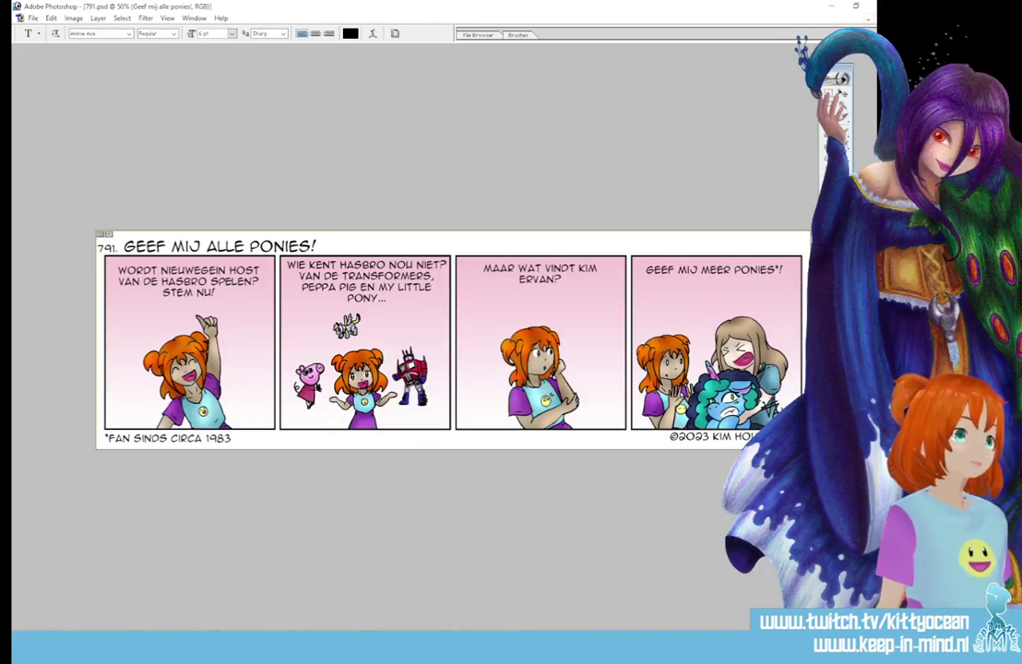
On the ball layer, add an elliptical selection around the dialogue text in each of the four panels for the speech balloons
key("alt+bracketleft")
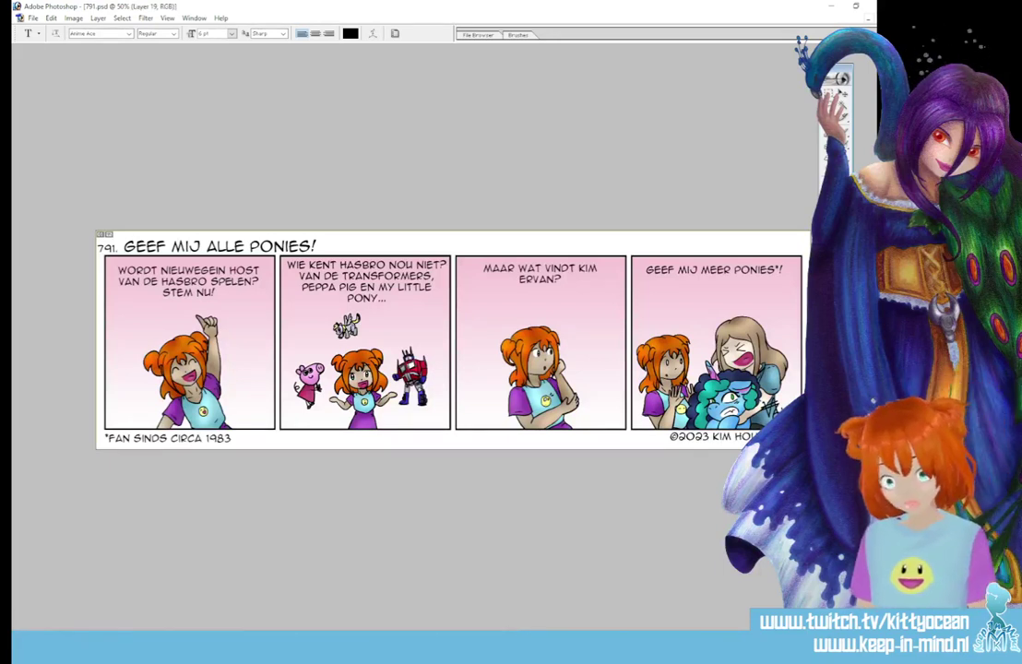
key("alt+bracketleft")
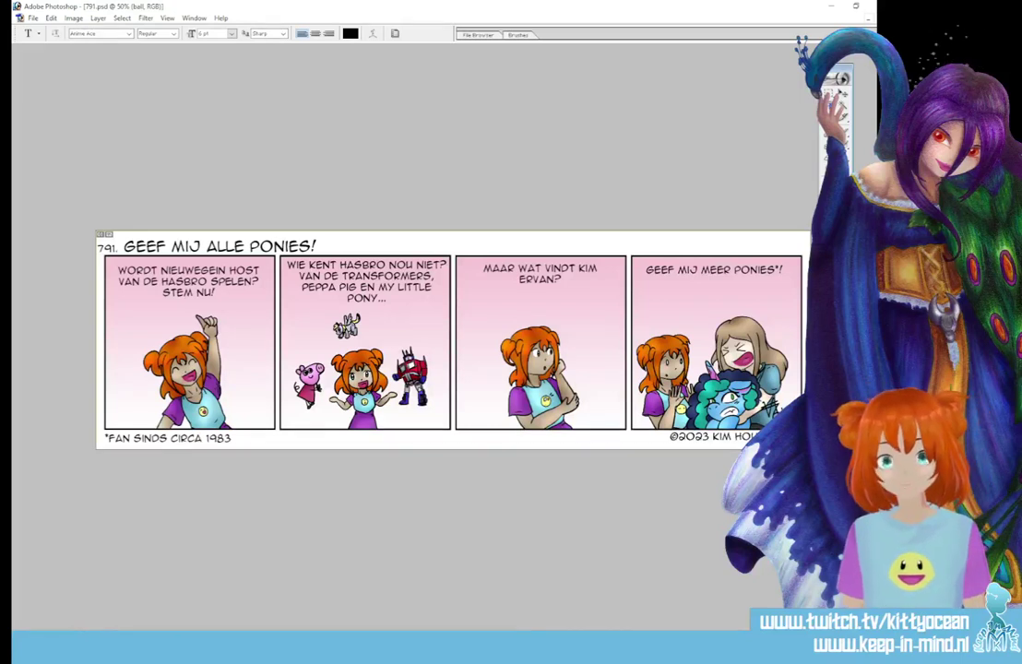
key("m")
left_click_drag(832, 68, 784, 65)
left_click(782, 90)
left_click(806, 100)
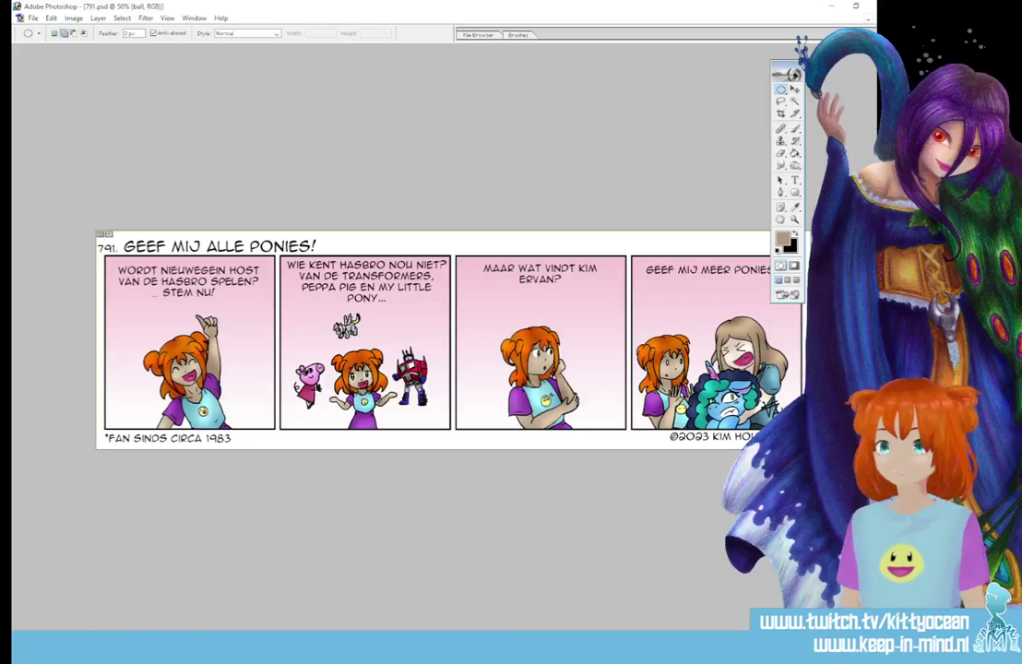
mouse_move(111, 255)
left_mouse_down()
mouse_move(194, 300)
mouse_move(270, 314)
left_mouse_up()
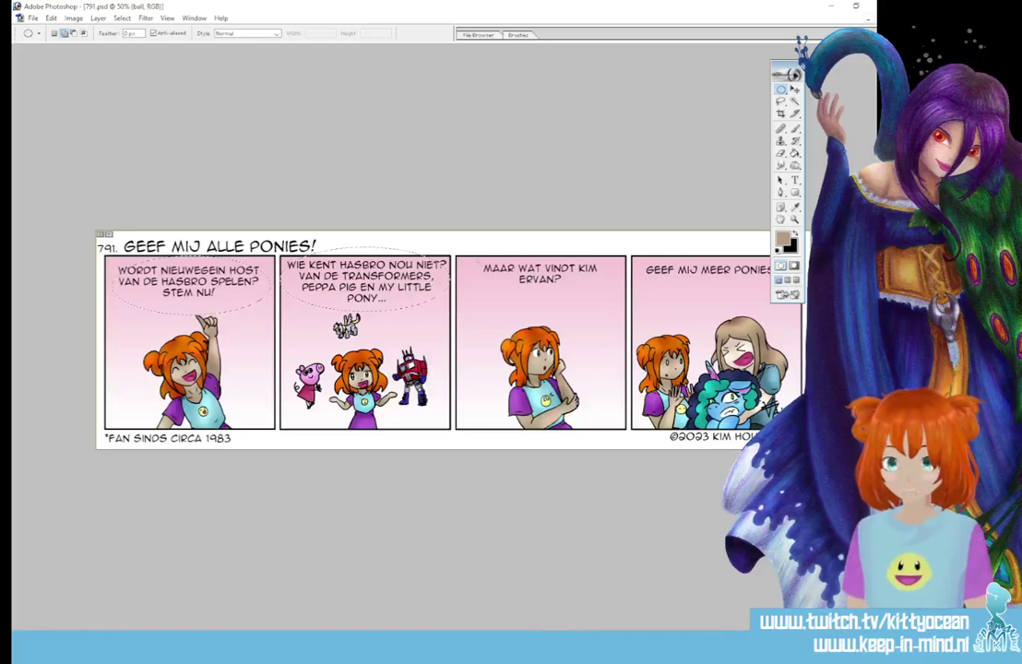
left_click_drag(597, 306, 599, 306)
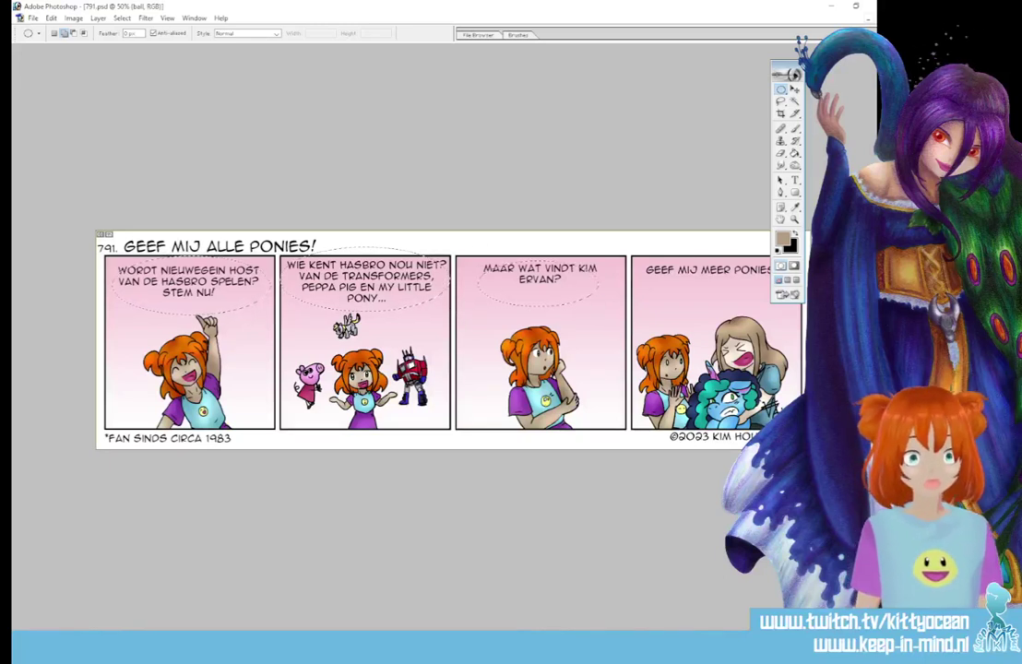
left_click_drag(782, 64, 871, 65)
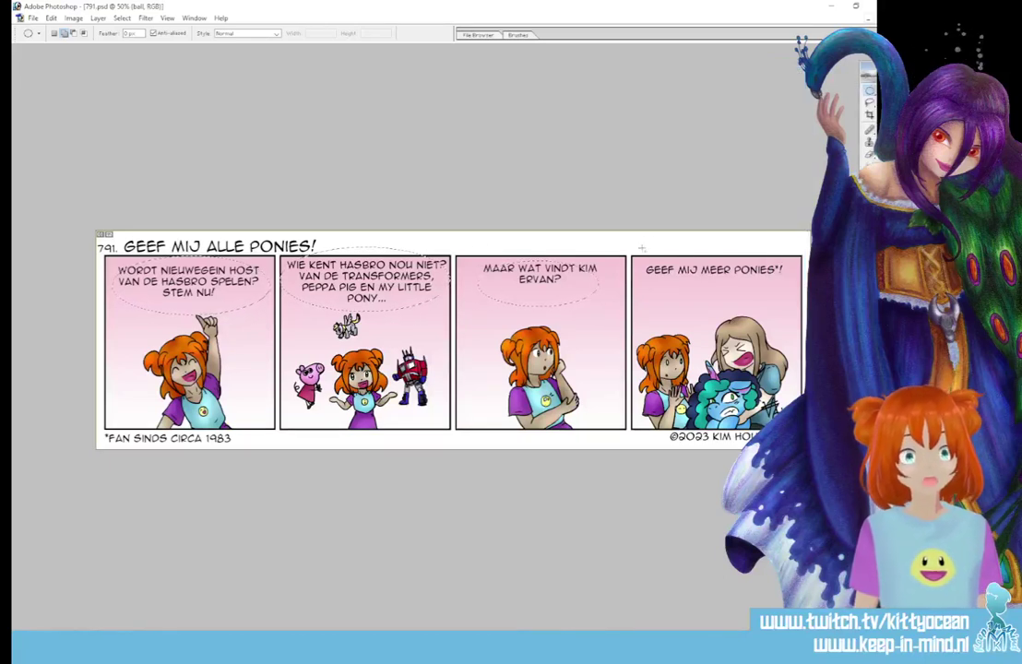
left_click_drag(789, 306, 790, 303)
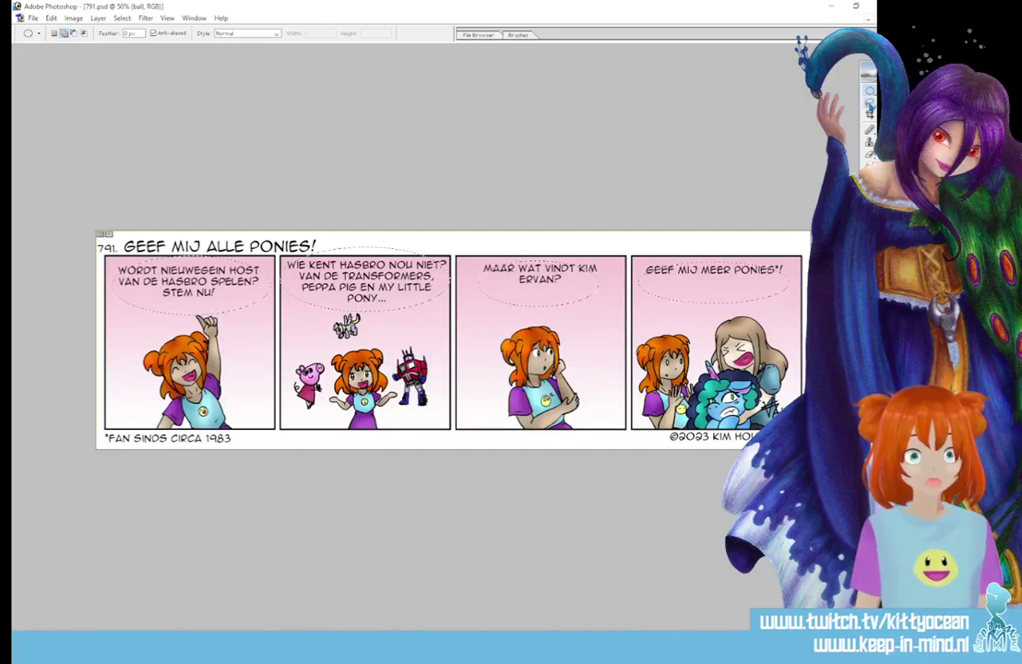
Add a pointed tail towards the speaking character to each balloon selection with the Polygonal Lasso
left_click(869, 104)
mouse_move(868, 68)
left_mouse_down()
mouse_move(749, 61)
mouse_move(41, 76)
left_mouse_up()
left_click(48, 119)
left_click(96, 125)
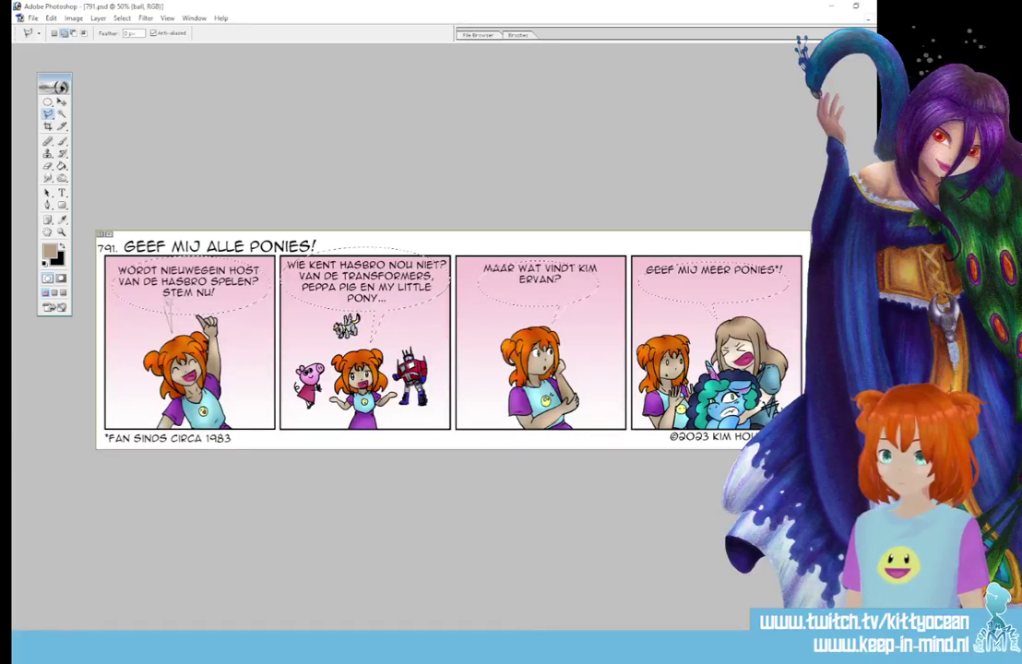
Reset the colours to the defaults, make white the foreground colour and fill the four speech balloons with it
left_click(45, 264)
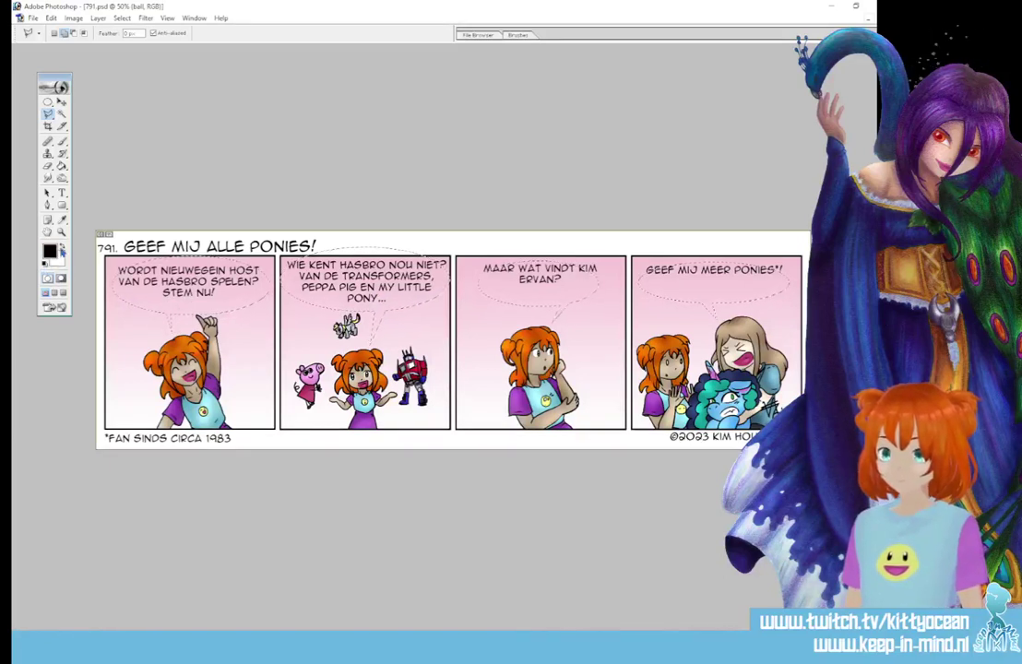
left_click(62, 247)
left_click(63, 167)
left_click(315, 329)
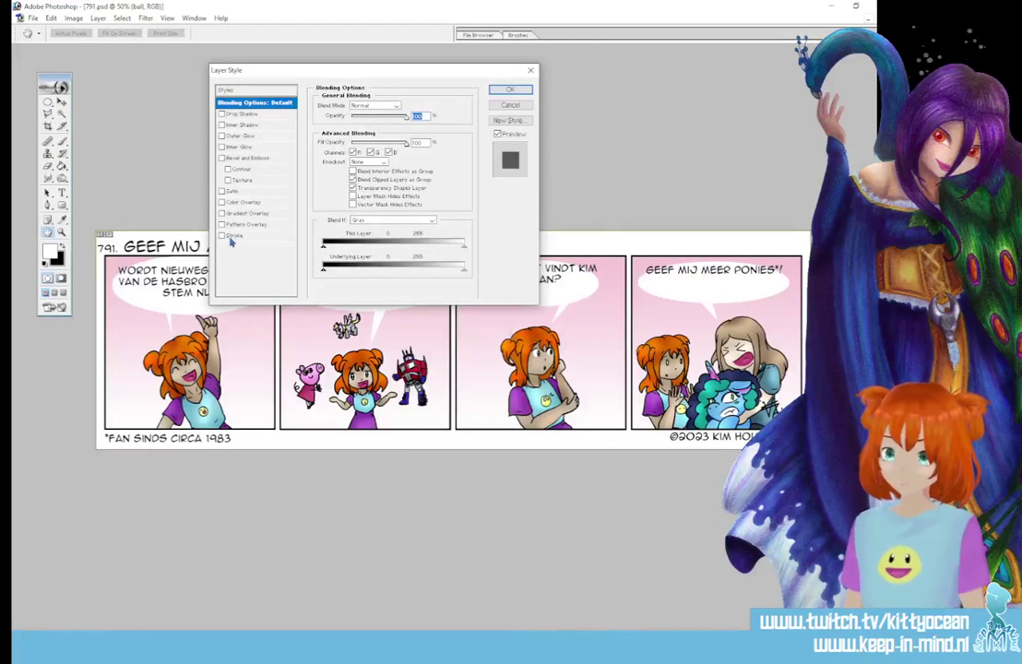
Outline the speech balloons with a black Stroke layer style positioned outside at 100% opacity
left_click(255, 235)
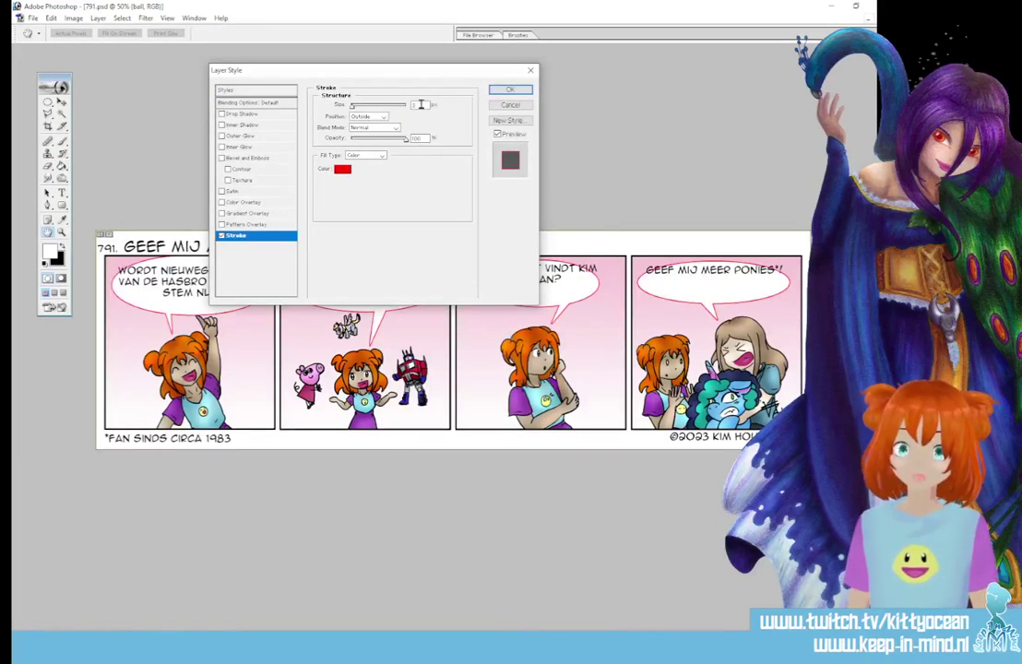
left_click(342, 169)
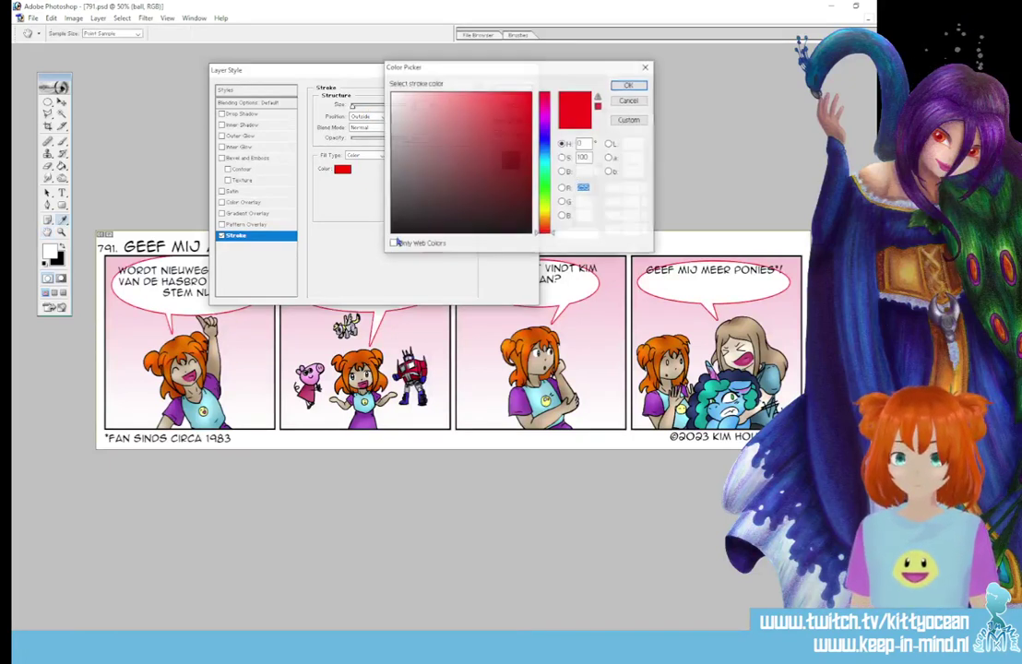
left_click(531, 233)
left_click(629, 85)
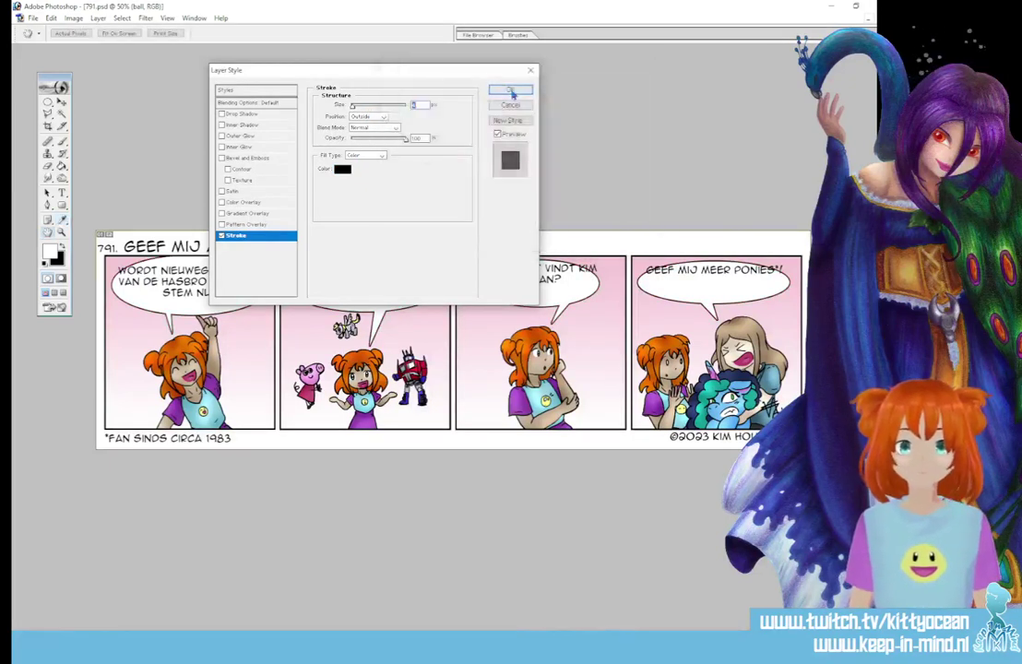
left_click(506, 91)
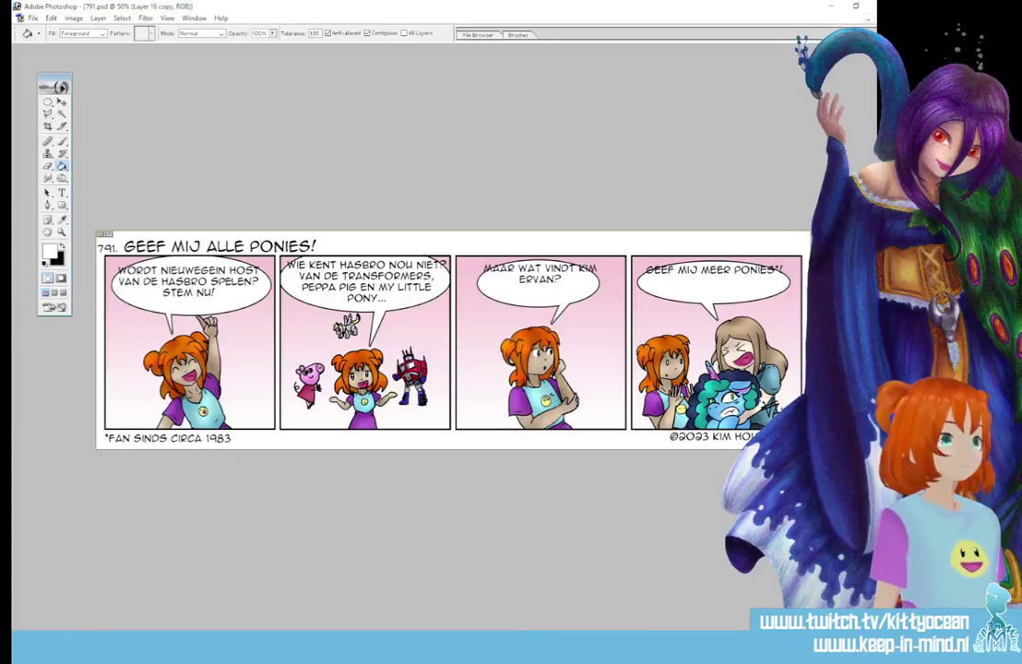
Sample the pony's blue in the fourth panel, choose a darker shade of it, and paint freckles on the pony's cheek with the Brush
key("ctrl+plus")
key("ctrl+plus")
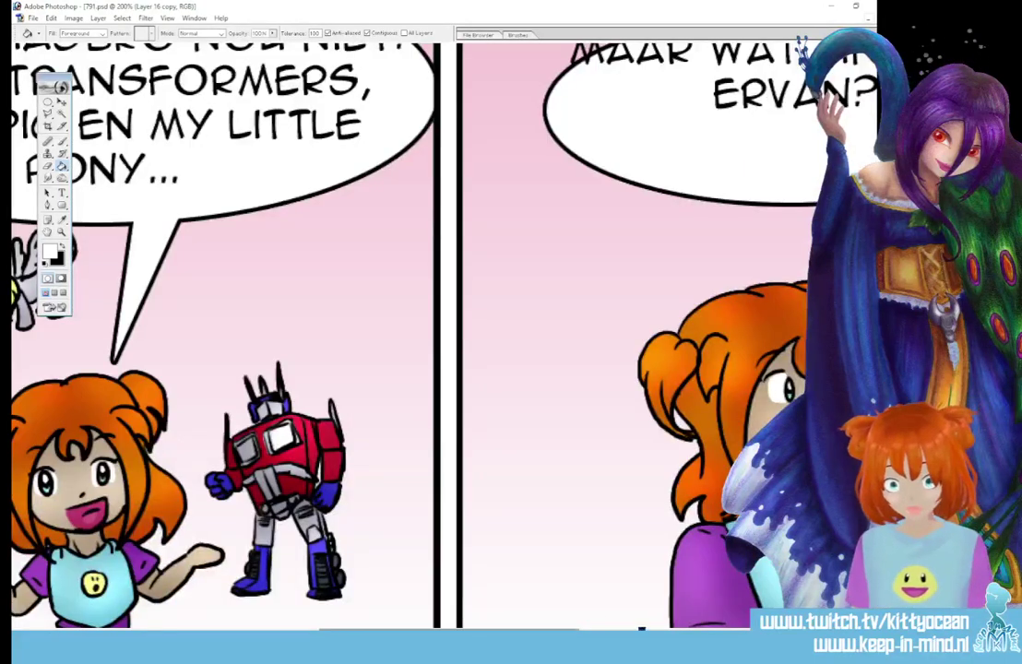
left_click_drag(449, 630, 743, 630)
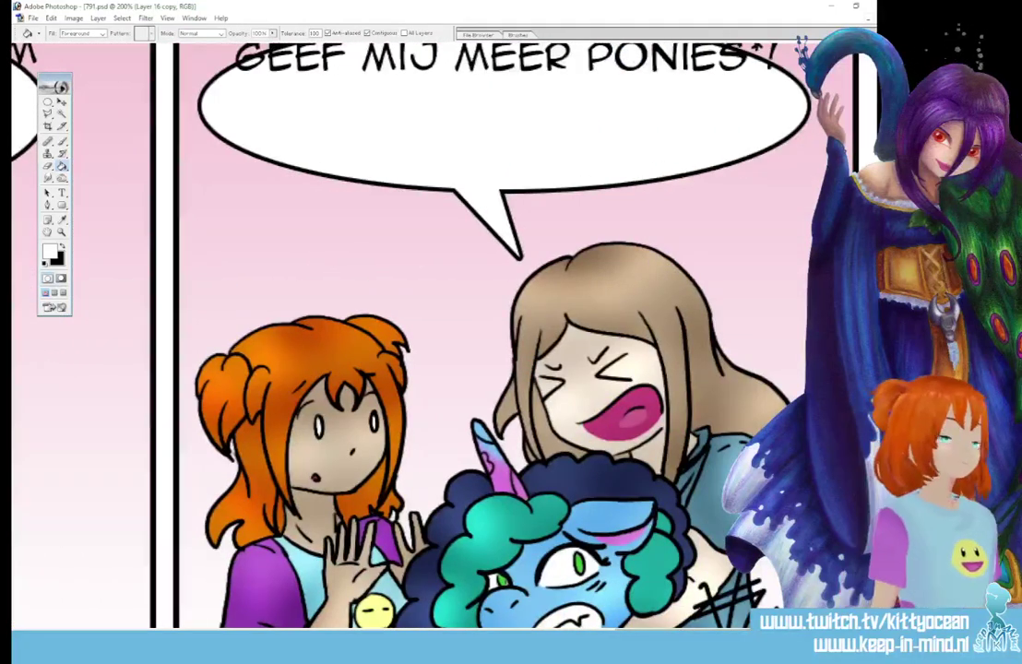
left_click(62, 219)
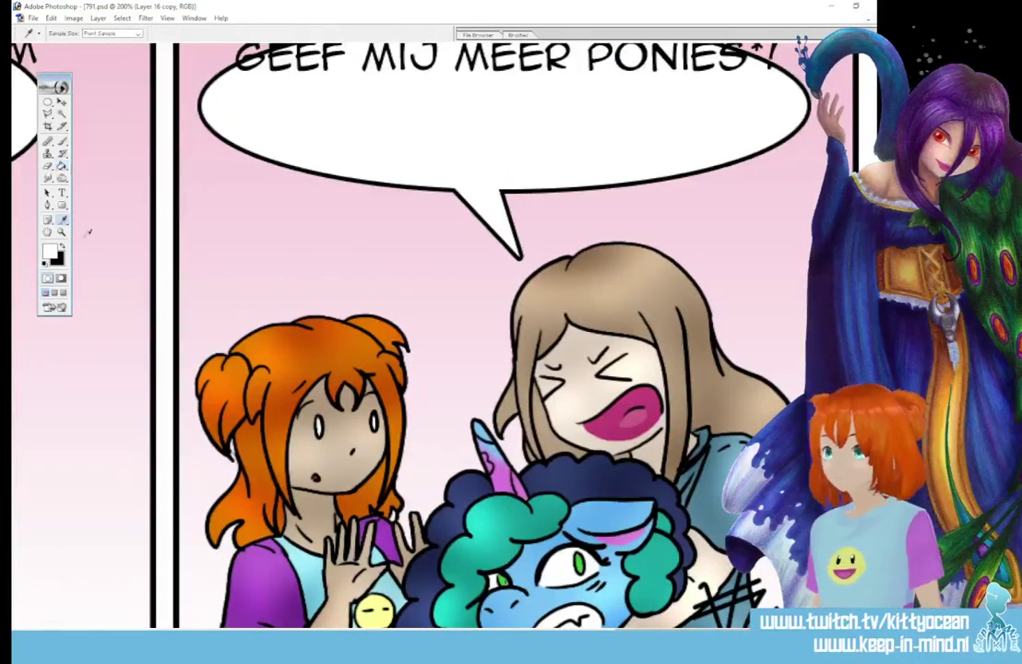
left_click(615, 505)
left_click(50, 250)
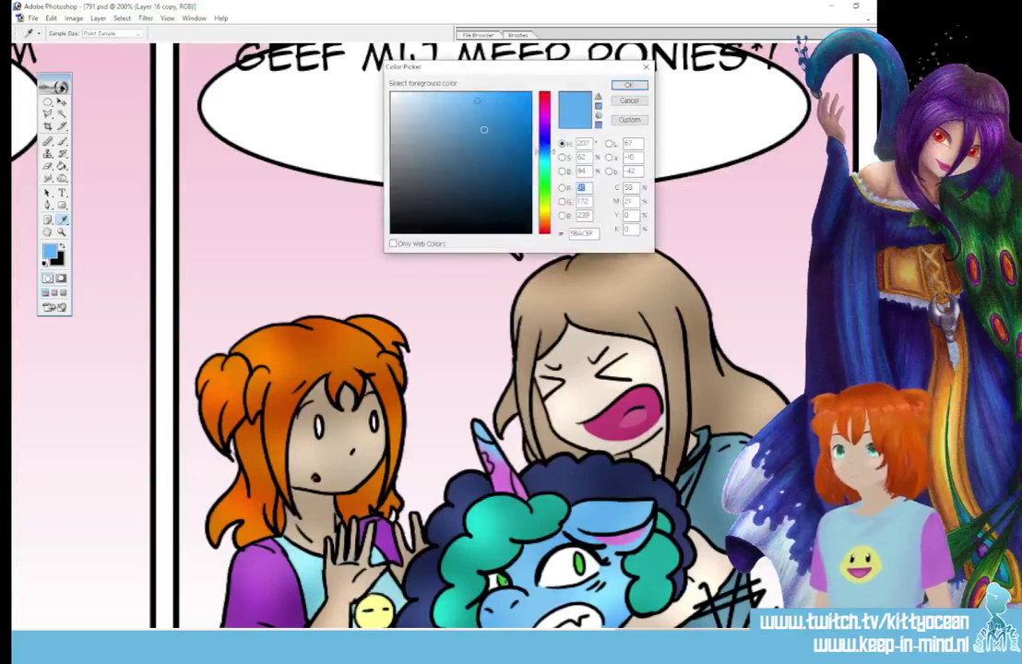
left_click(626, 86)
key("b")
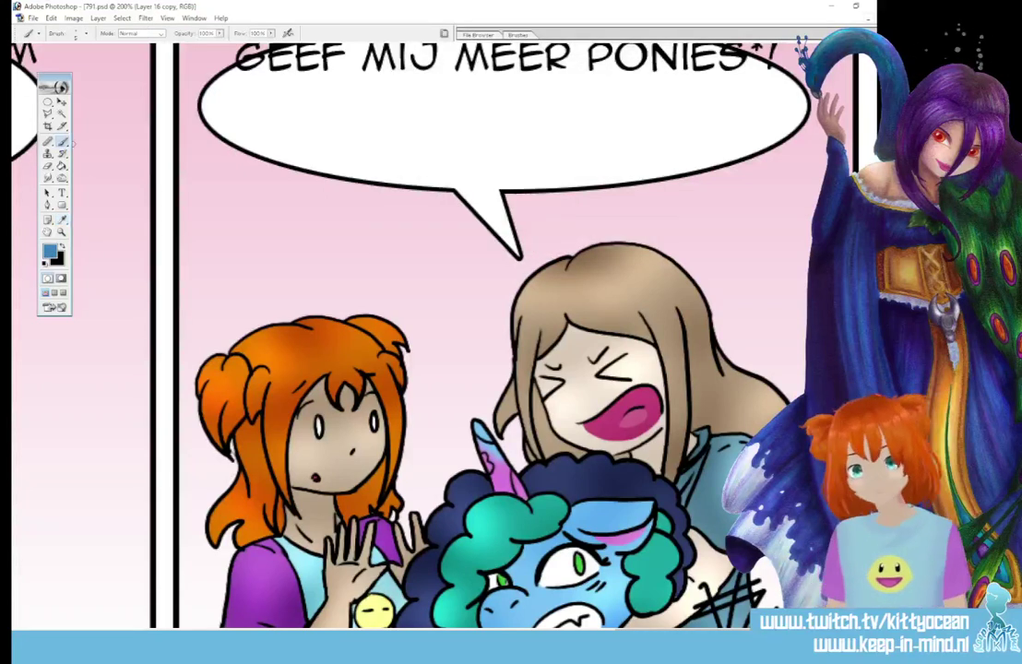
scroll(479, 332, "down", 3)
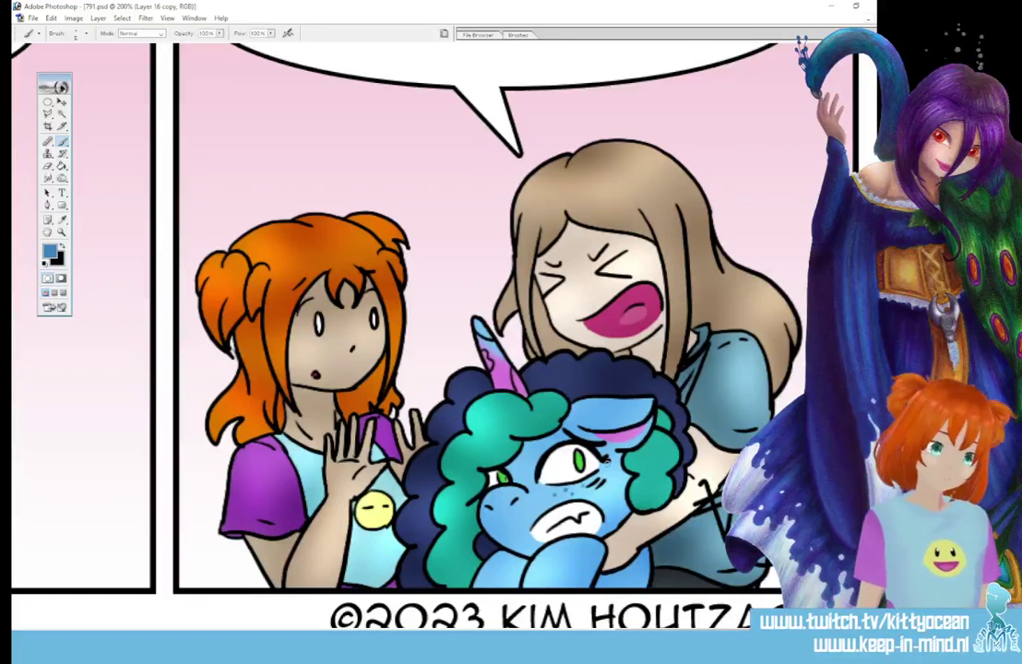
key("ctrl+minus")
key("ctrl+minus")
key("ctrl+minus")
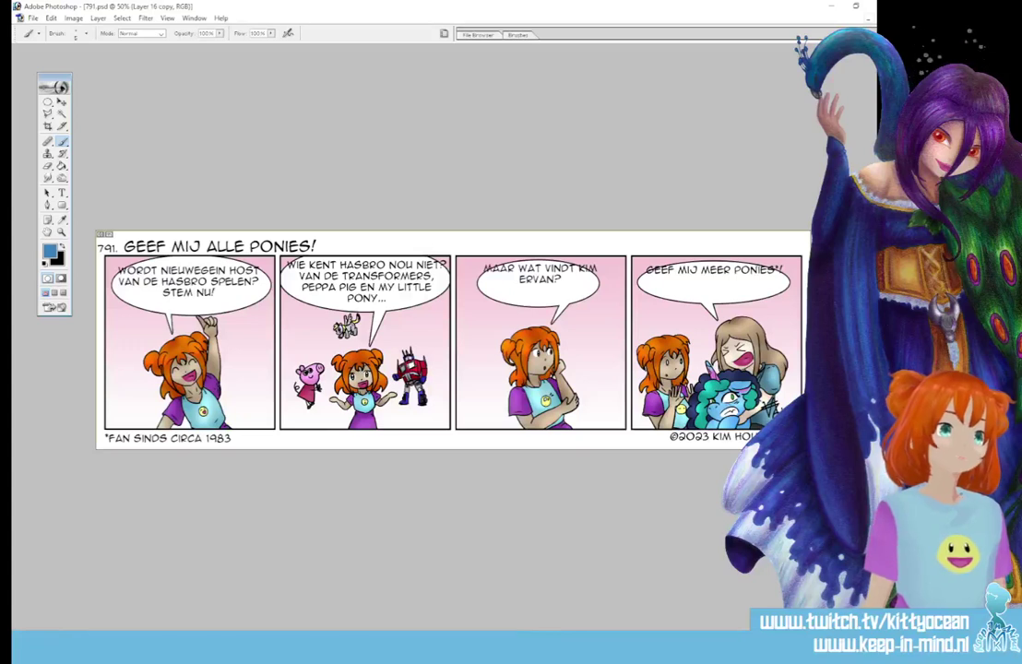
Narrow the fourth panel's dialogue text box so "Ponies*!" wraps to a second line, and centre the text in its balloon
left_click(62, 193)
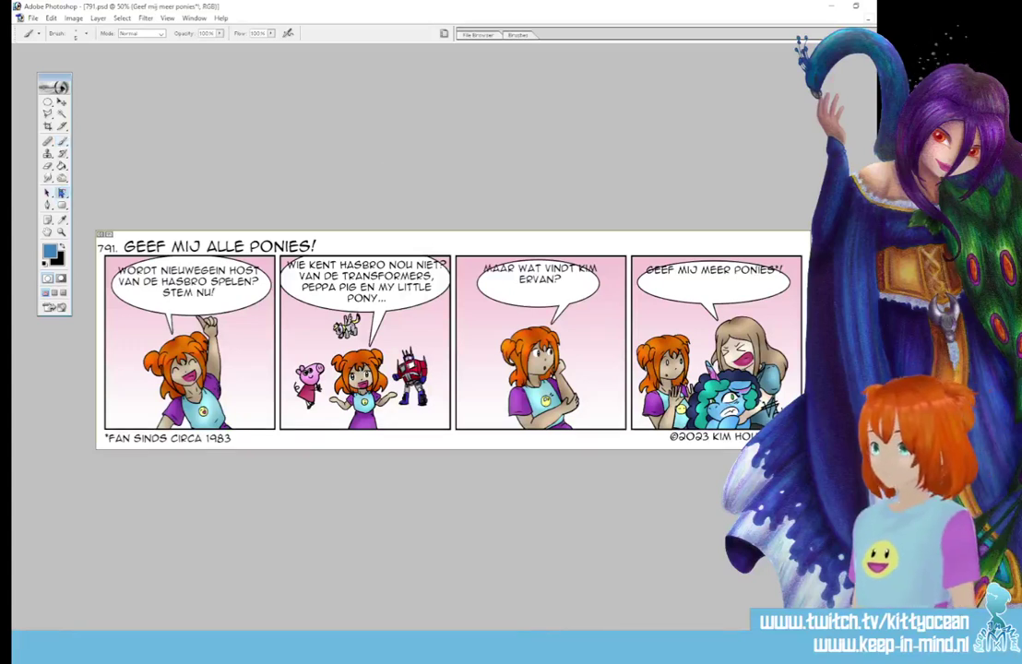
left_click(709, 283)
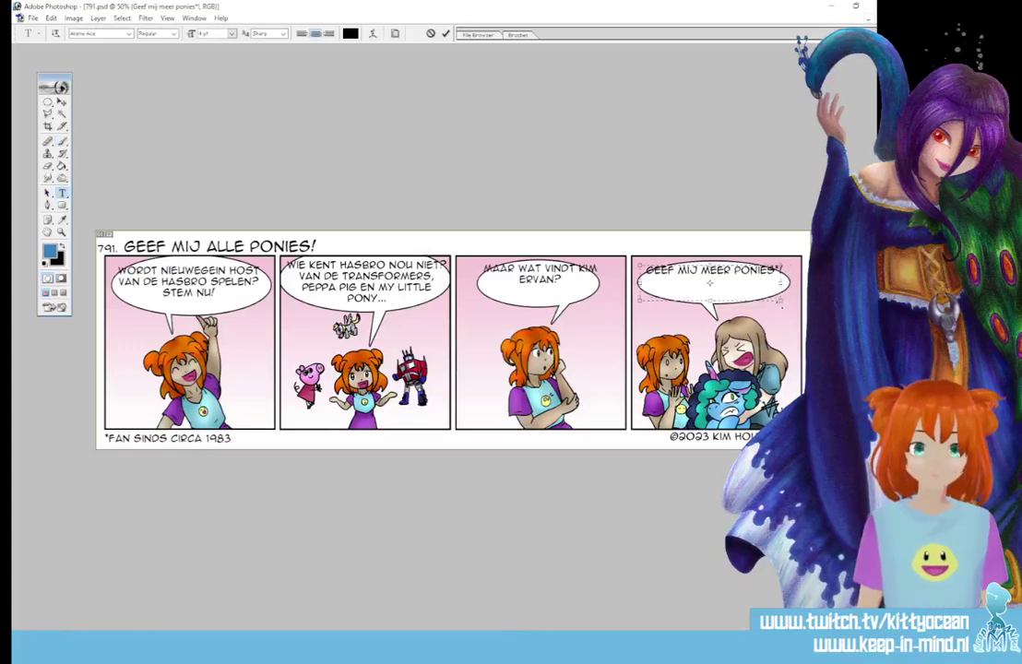
left_click_drag(781, 303, 758, 306)
left_click(445, 34)
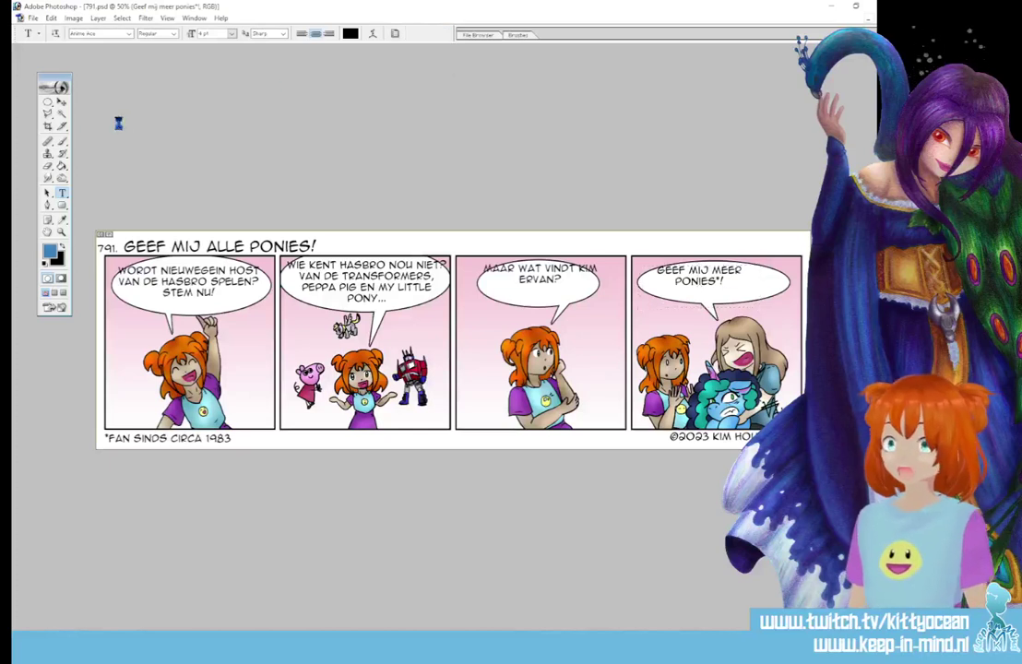
left_click(61, 101)
left_click_drag(724, 295, 735, 305)
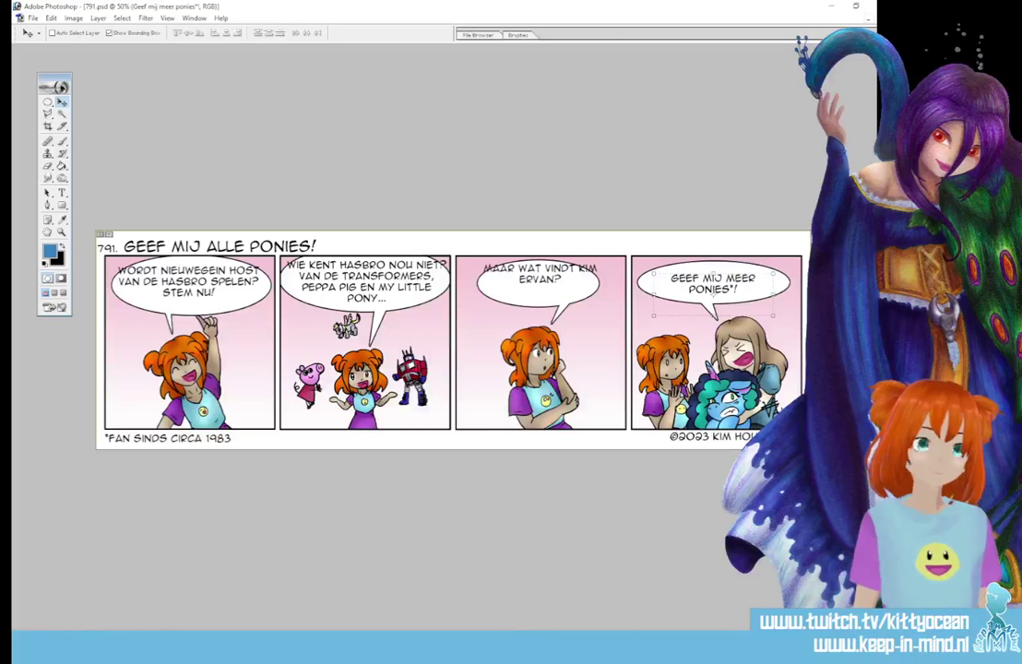
Lower the third panel's dialogue, narrow its text box so the lines break after "vindt", and centre it in its balloon
left_click(839, 498)
left_click_drag(577, 274, 576, 283)
left_click(62, 195)
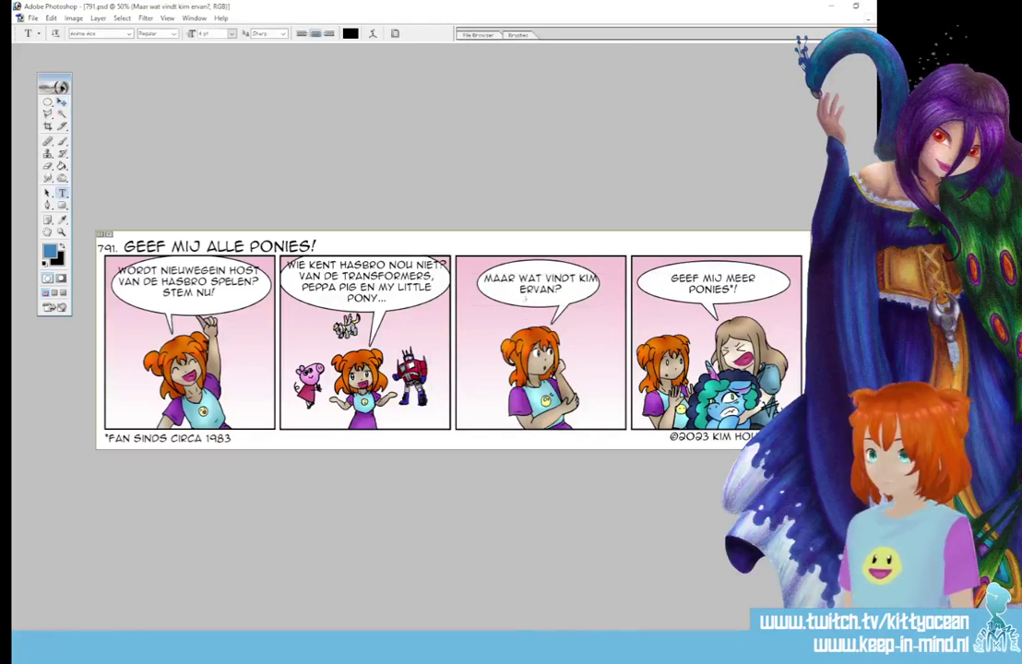
left_click(572, 293)
left_click(571, 293)
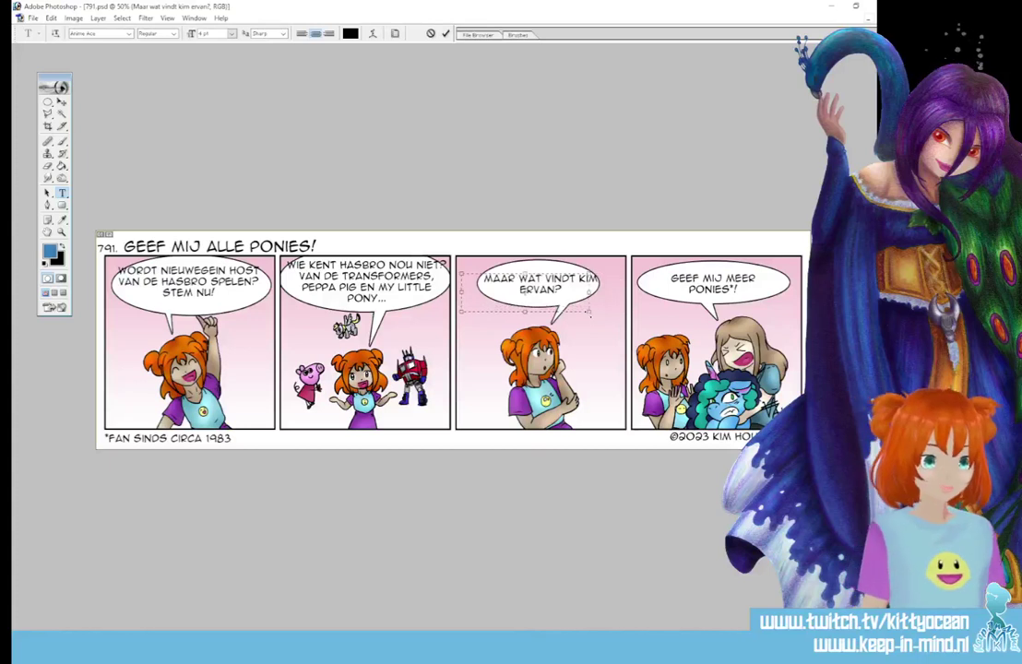
left_click_drag(579, 314, 560, 313)
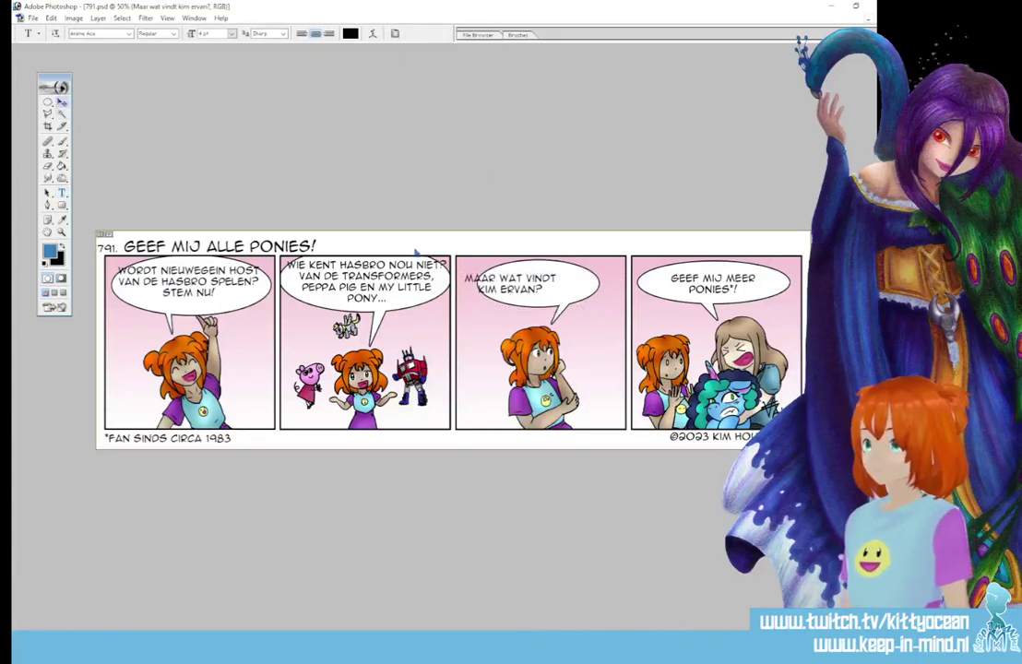
left_click(62, 102)
left_click_drag(545, 299, 566, 300)
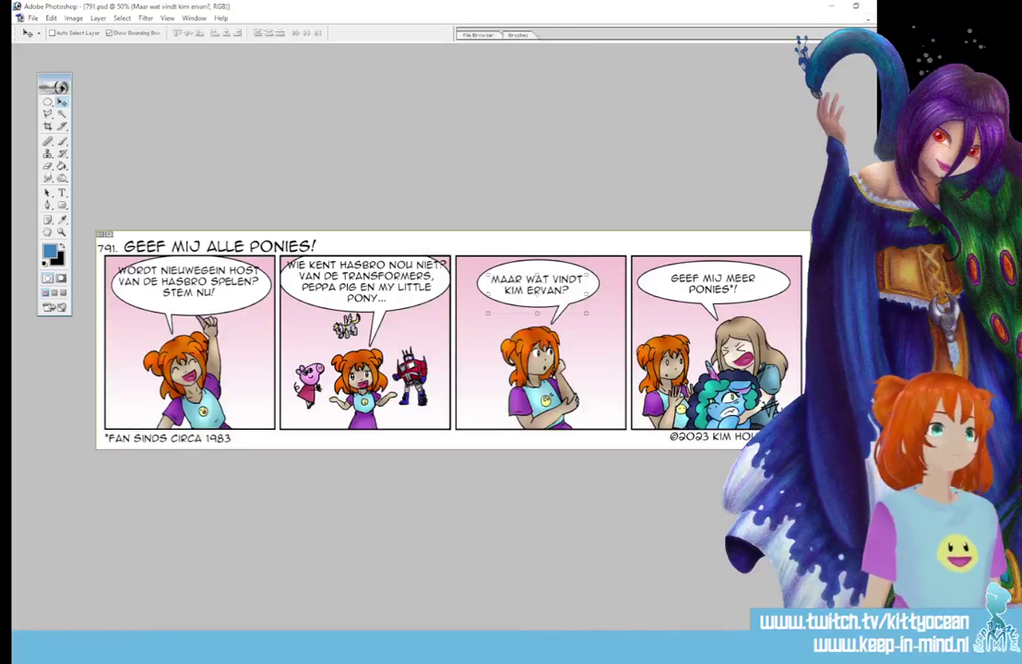
Move the first panel's dialogue lower in its balloon and narrow its text box so the first line ends after "Nieuwegein"
left_click(195, 259, "ctrl")
left_click_drag(192, 283, 198, 288)
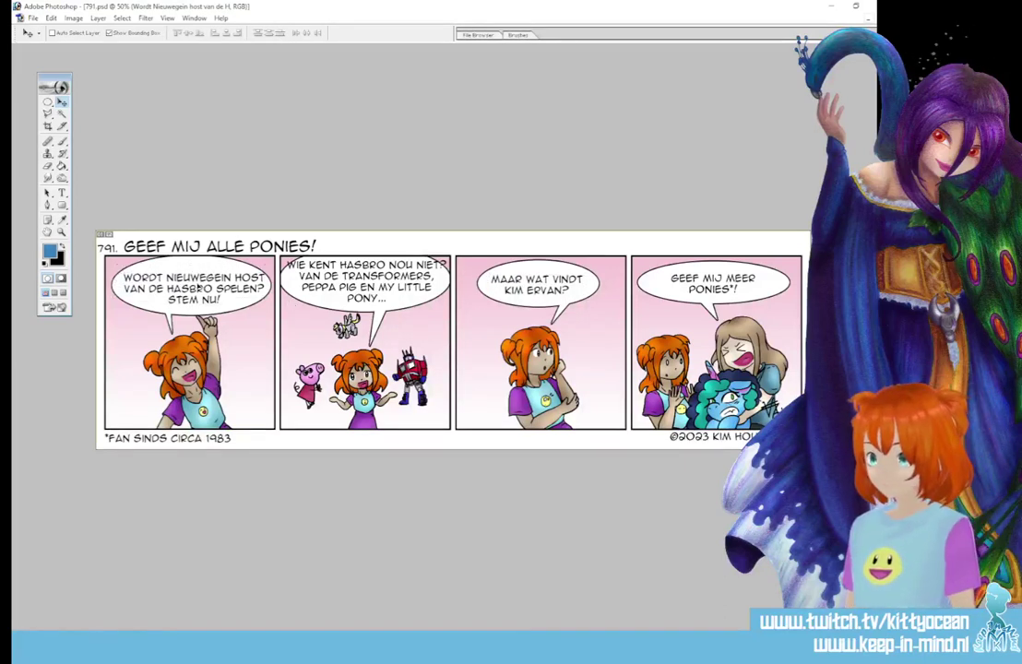
left_click(61, 193)
left_click(212, 289)
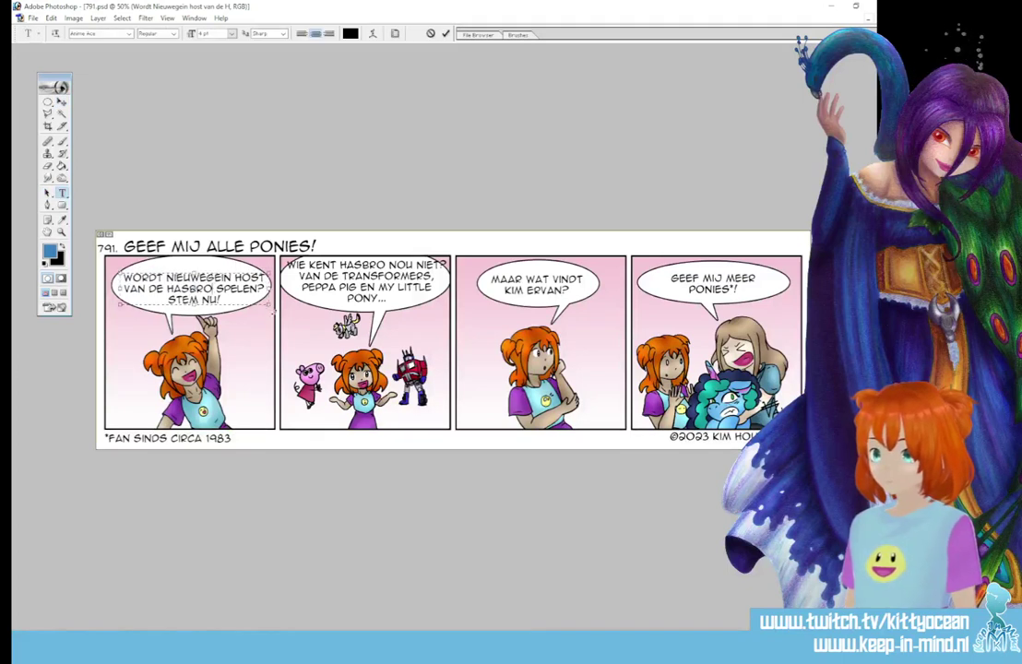
left_click_drag(273, 312, 255, 312)
Put "Stem nu!" on its own line in the first panel's dialogue and reposition the four lines inside the balloon
key("Return")
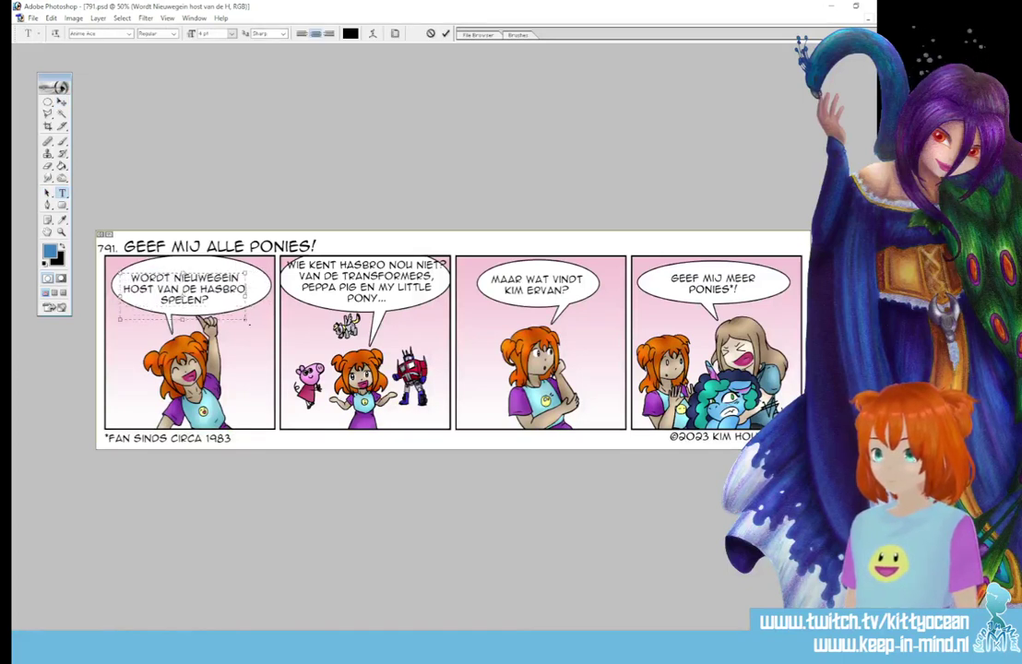
type("Stem nu!")
left_click(447, 34)
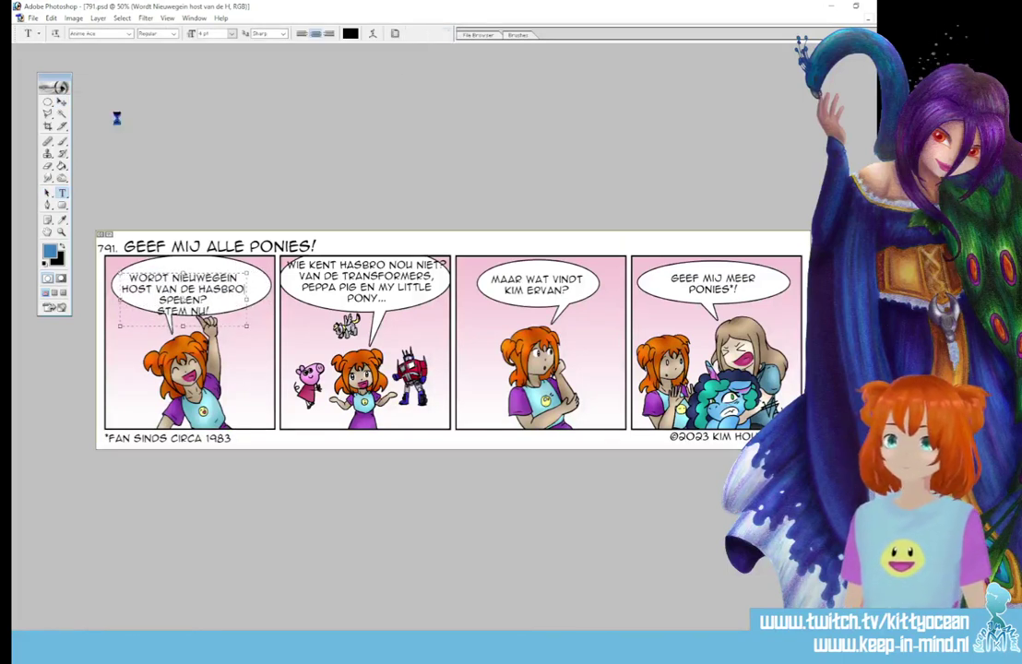
left_click(62, 100)
left_click_drag(207, 282, 221, 277)
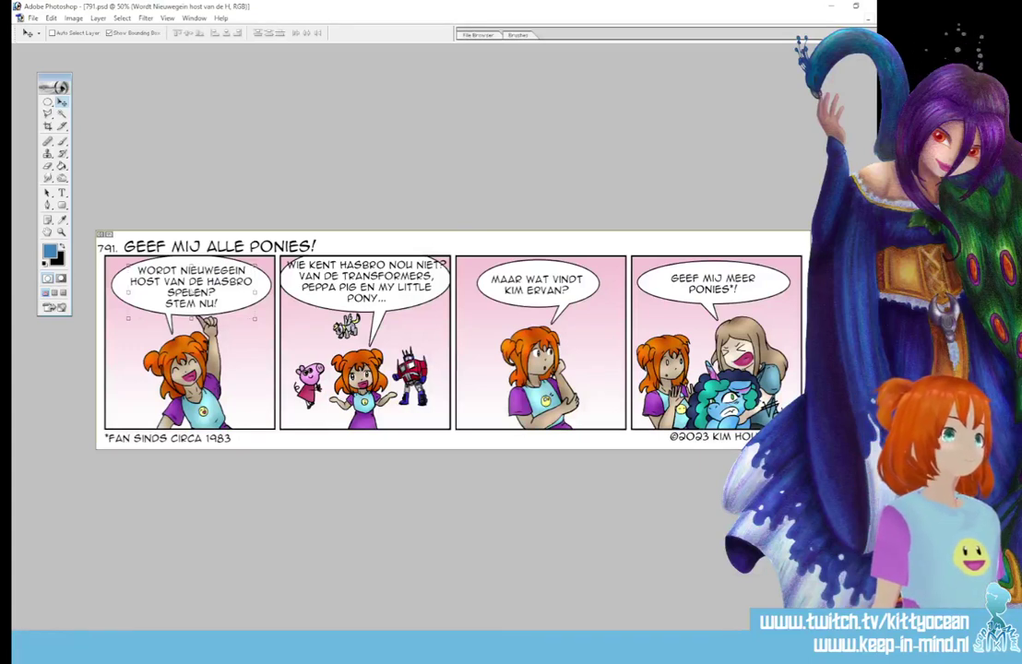
Make the second panel's dialogue text box taller and narrow it on both sides to fit the balloon
left_click(372, 284, "ctrl")
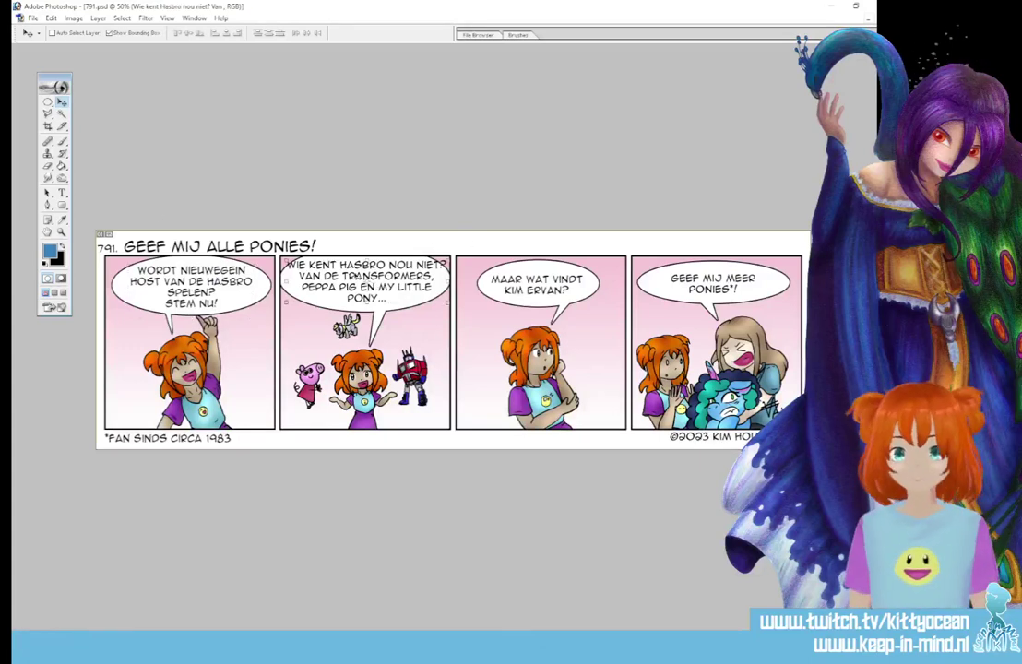
left_click(62, 193)
left_click(321, 266)
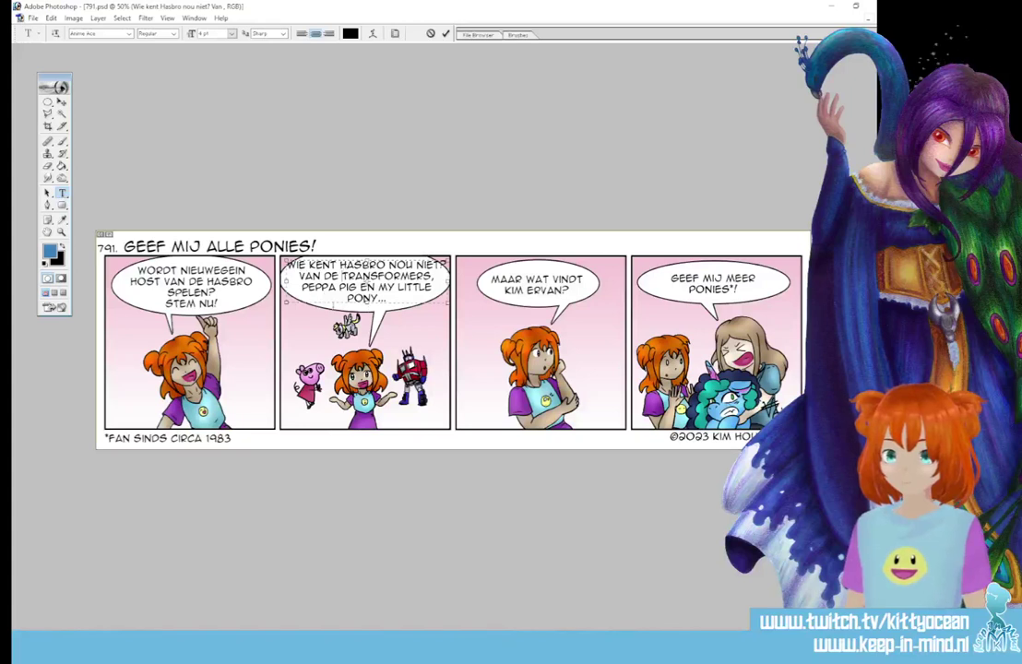
left_click_drag(368, 303, 370, 317)
left_click_drag(286, 317, 297, 319)
left_click_drag(449, 318, 442, 320)
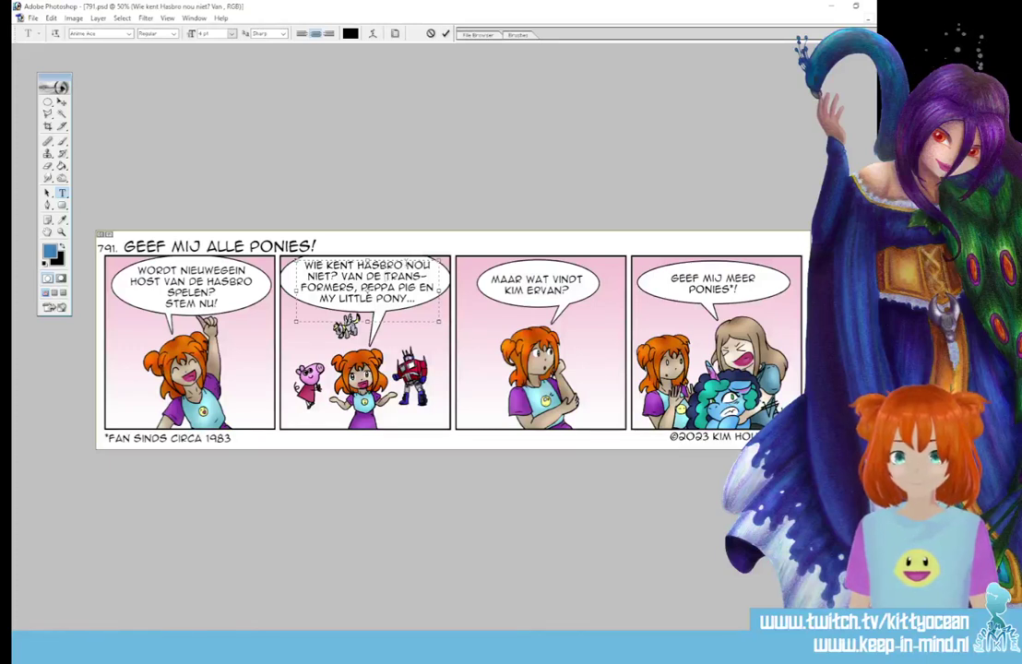
Reword the second panel's dialogue to "Van Peppa Pig, de Transformers en My Little Pony..." without the hyphen, and nudge it within its balloon
key("BackSpace")
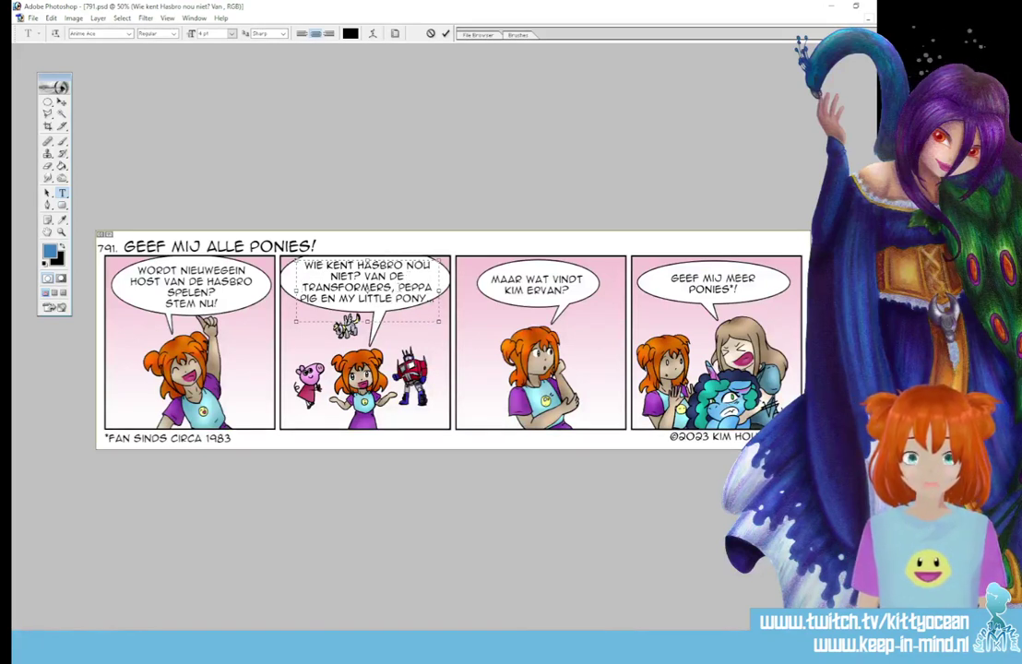
left_click_drag(399, 288, 321, 299)
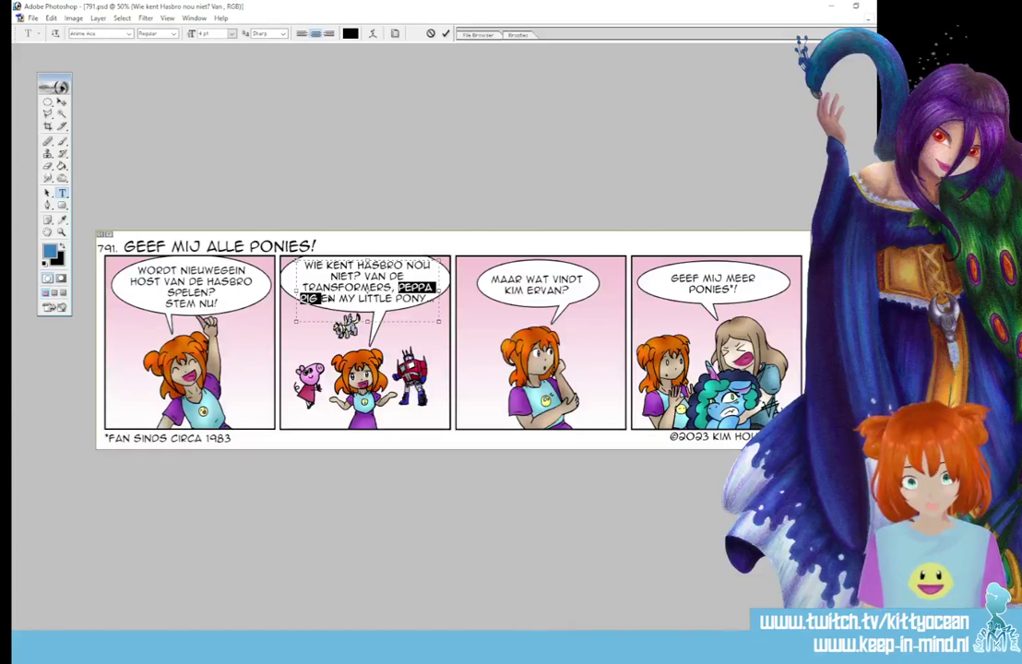
key("BackSpace")
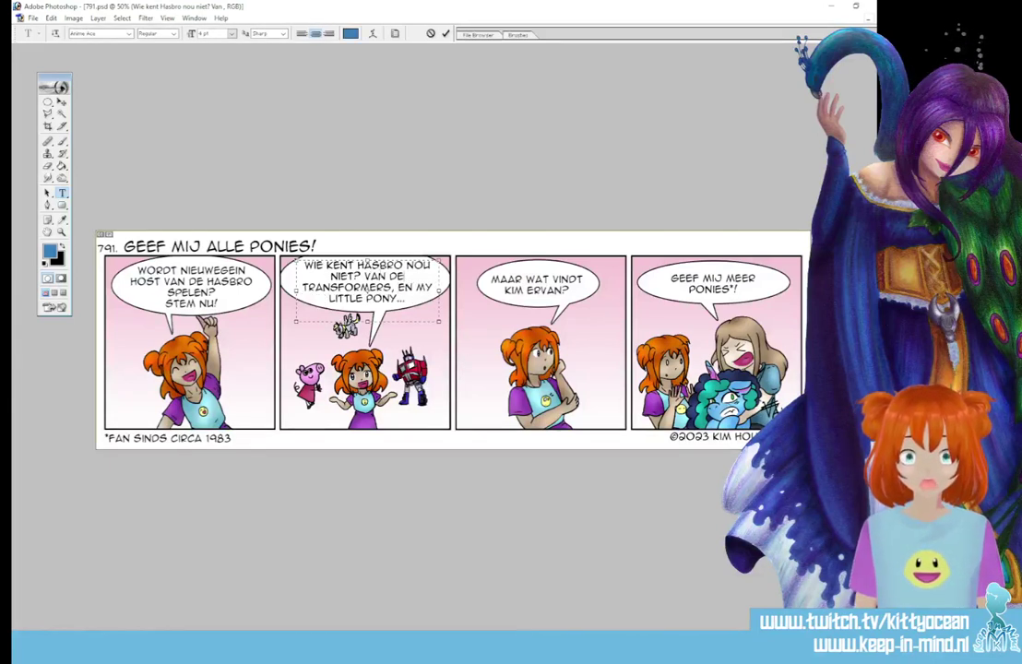
key("ctrl+z")
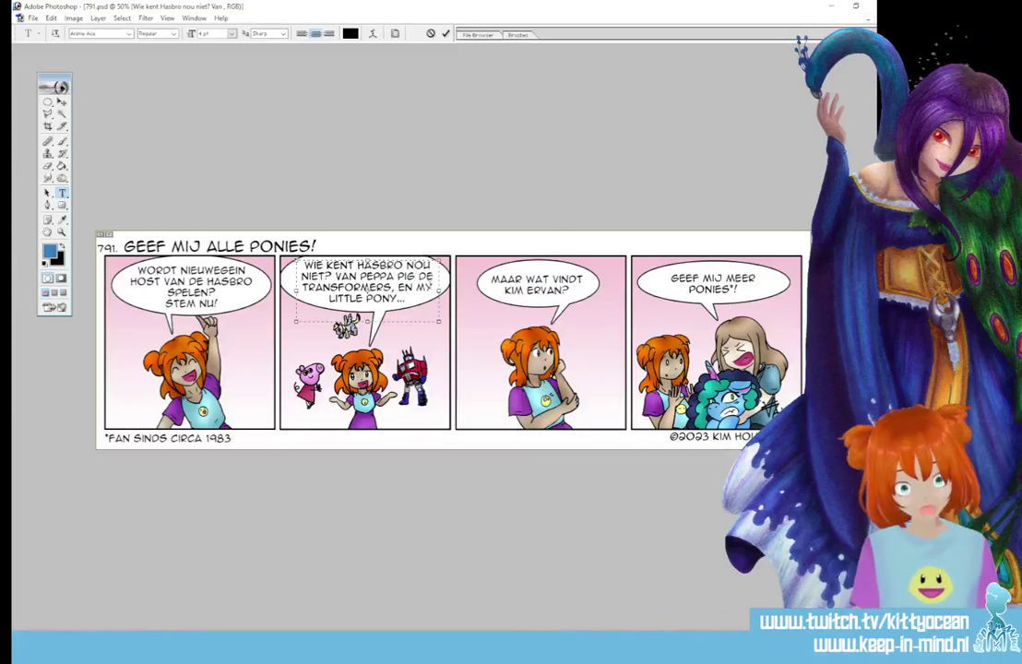
type(",")
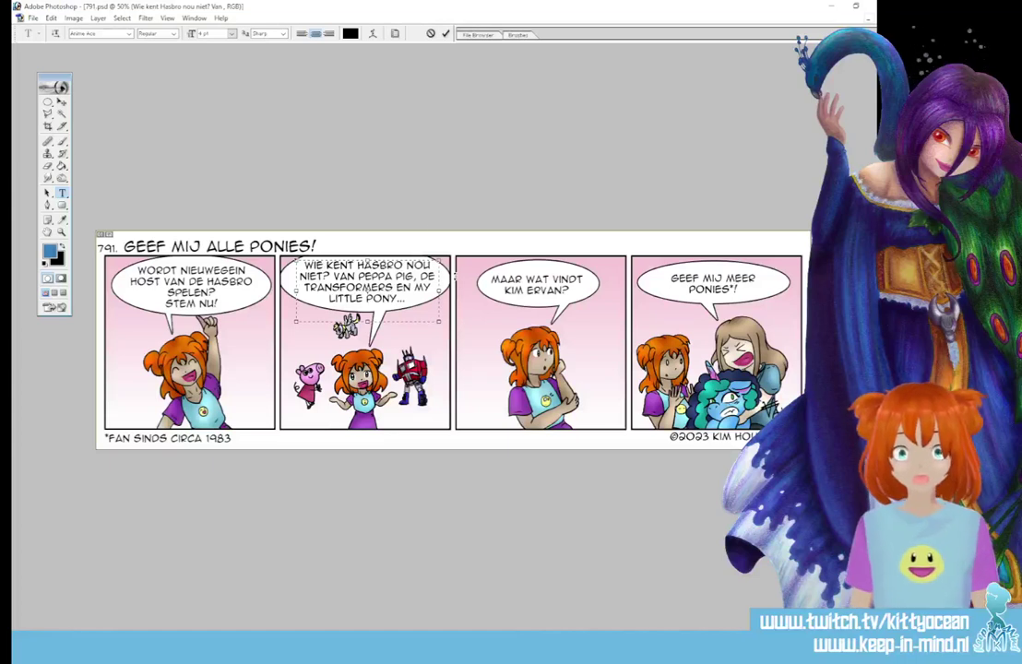
left_click(446, 34)
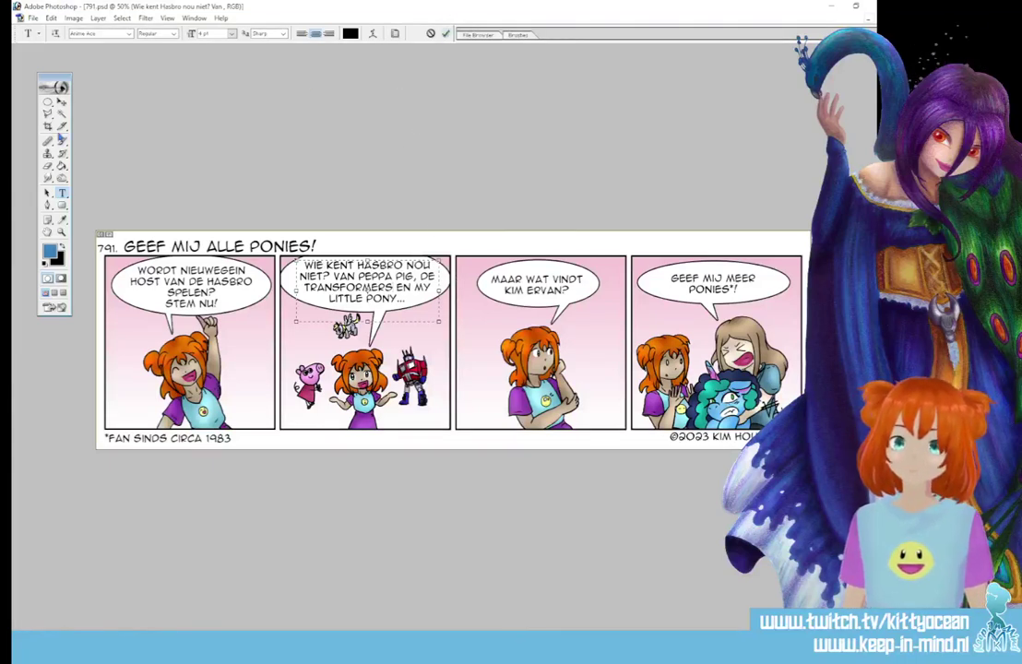
left_click(62, 102)
left_click_drag(410, 286, 410, 285)
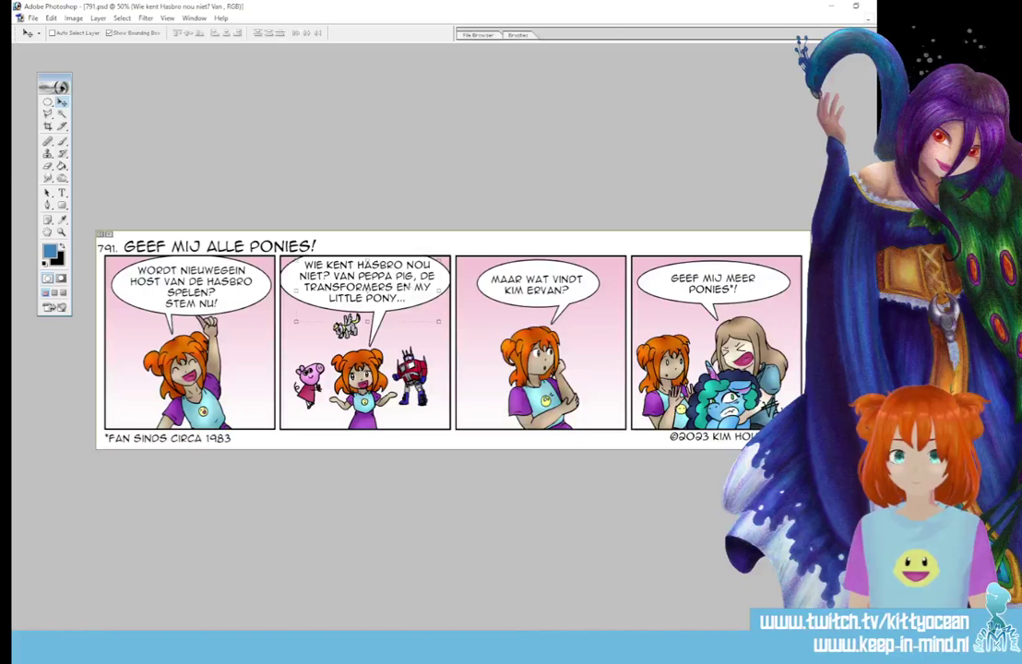
Capture a rectangular screenshot covering the whole comic strip
key("b")
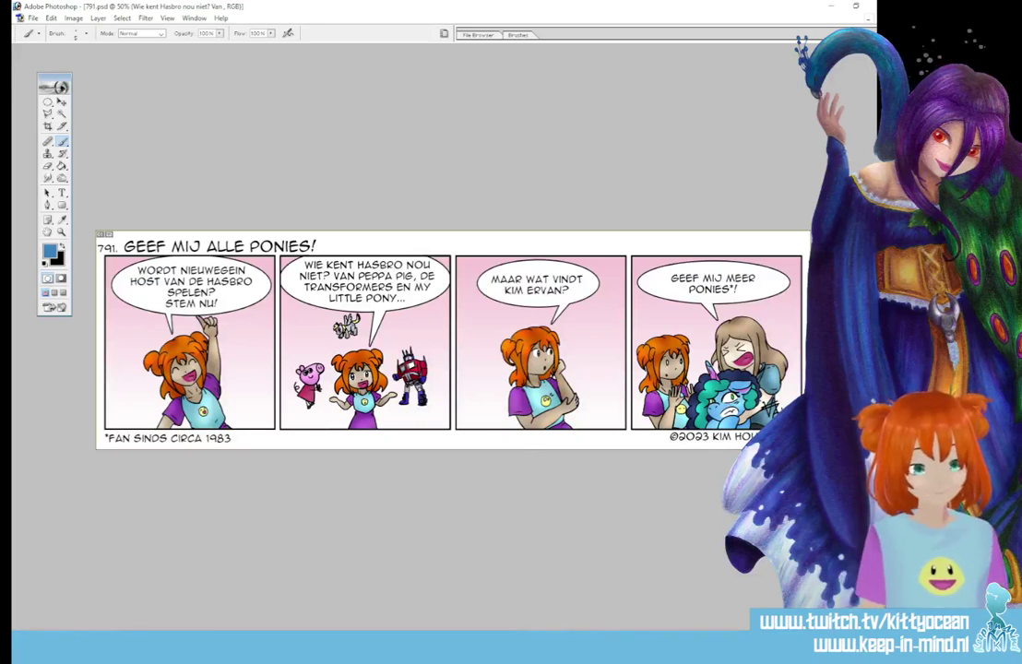
key("alt+Tab")
left_click(54, 161)
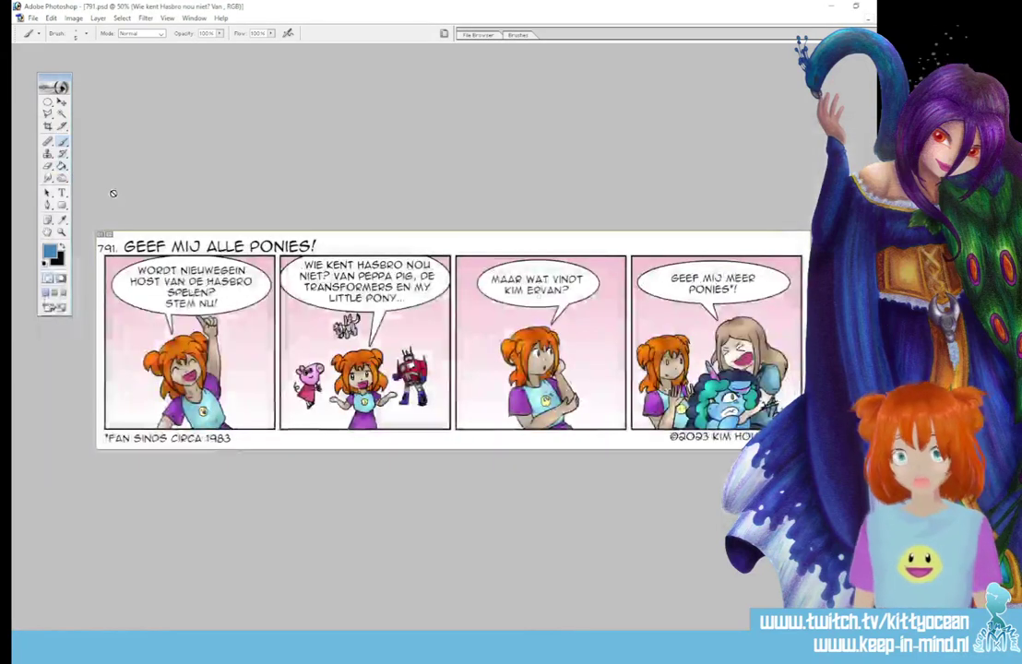
left_click_drag(88, 224, 815, 456)
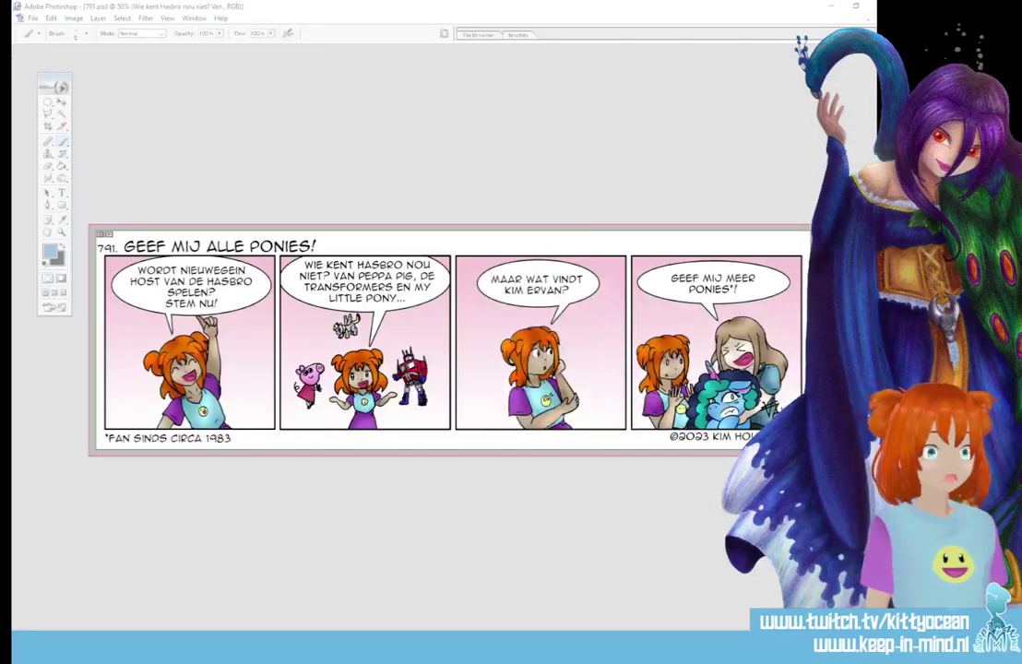
Switch to penifile V2.doc and add the date line "4 juli 2023" above the 27 juni entry, with blank lines below it
left_click(611, 394)
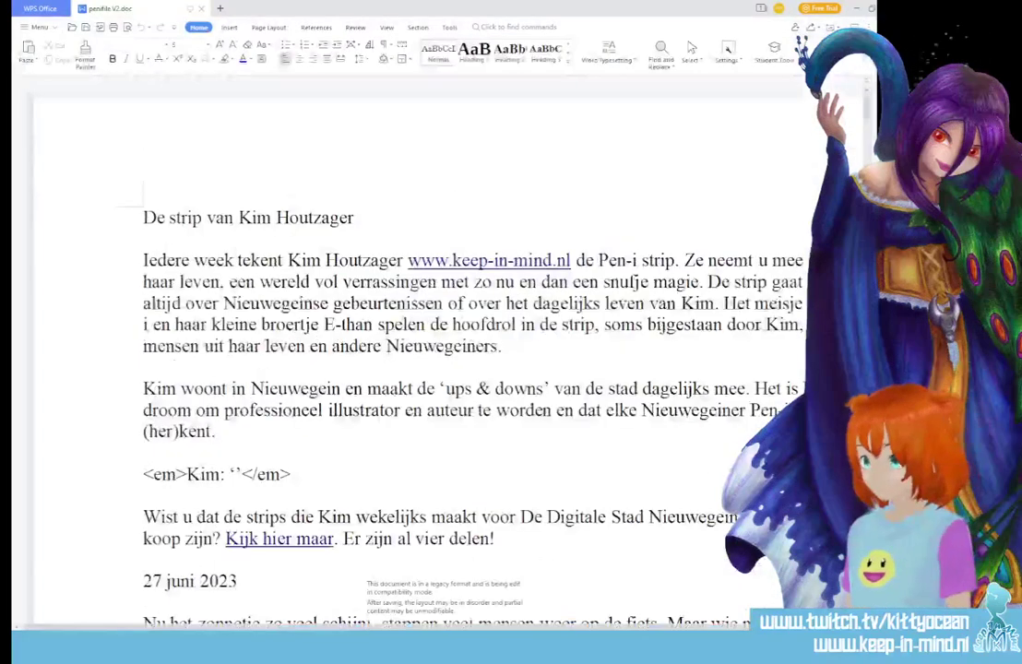
scroll(572, 397, "down", 3)
left_click(506, 371)
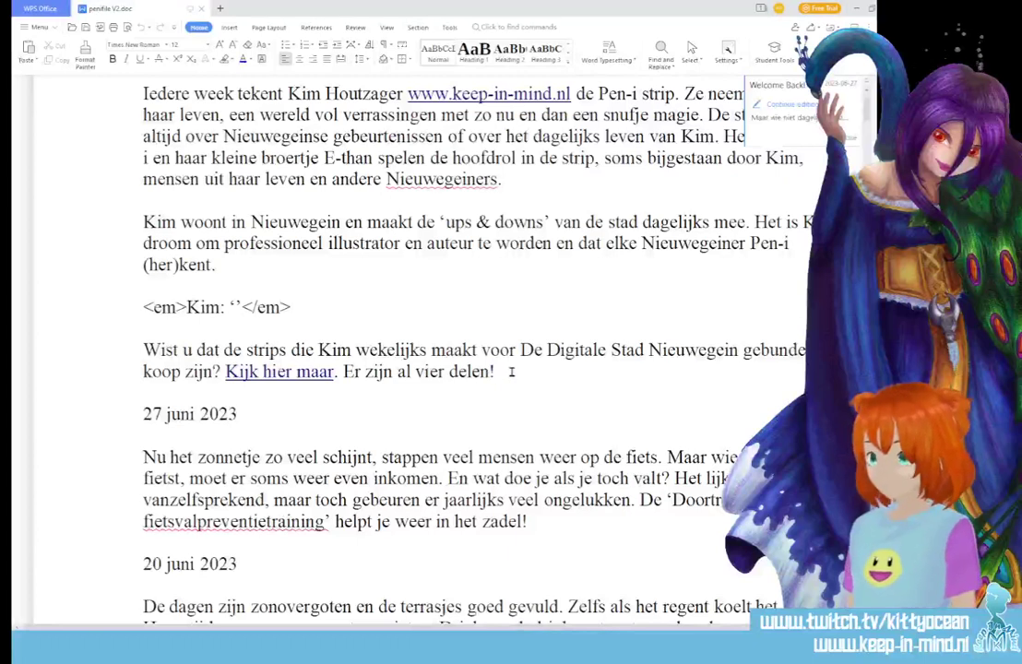
key("Return")
key("Return")
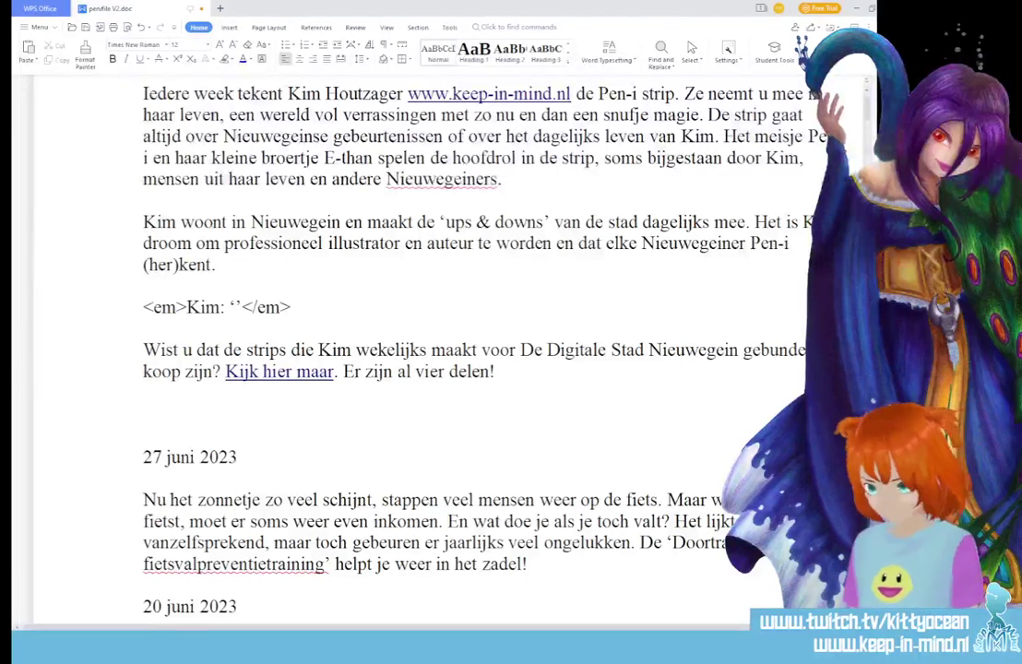
type("4 juli 2023")
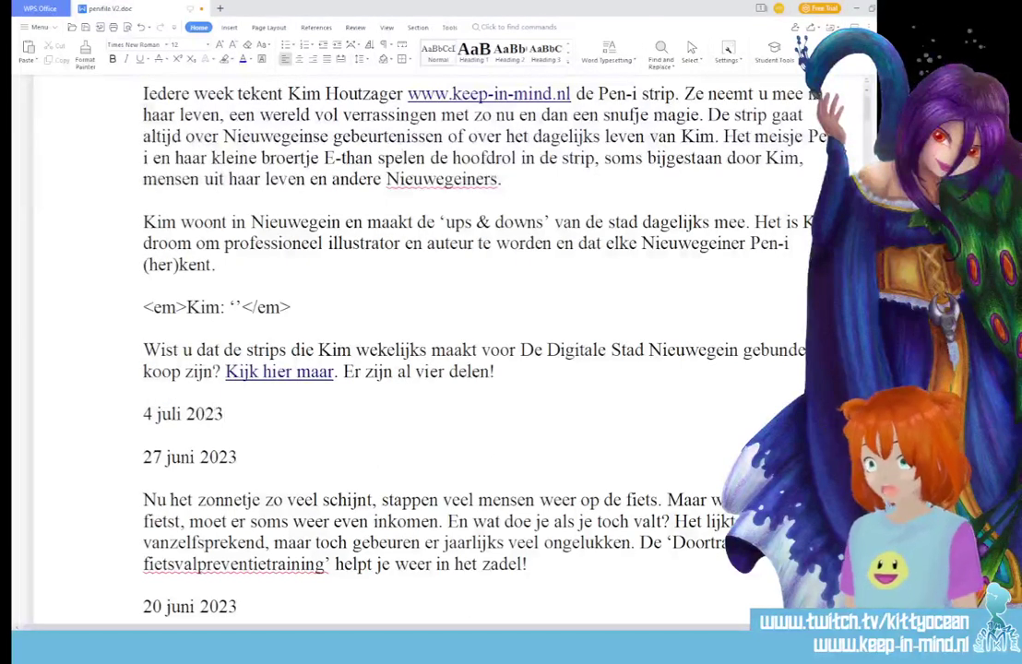
key("Return")
key("Return")
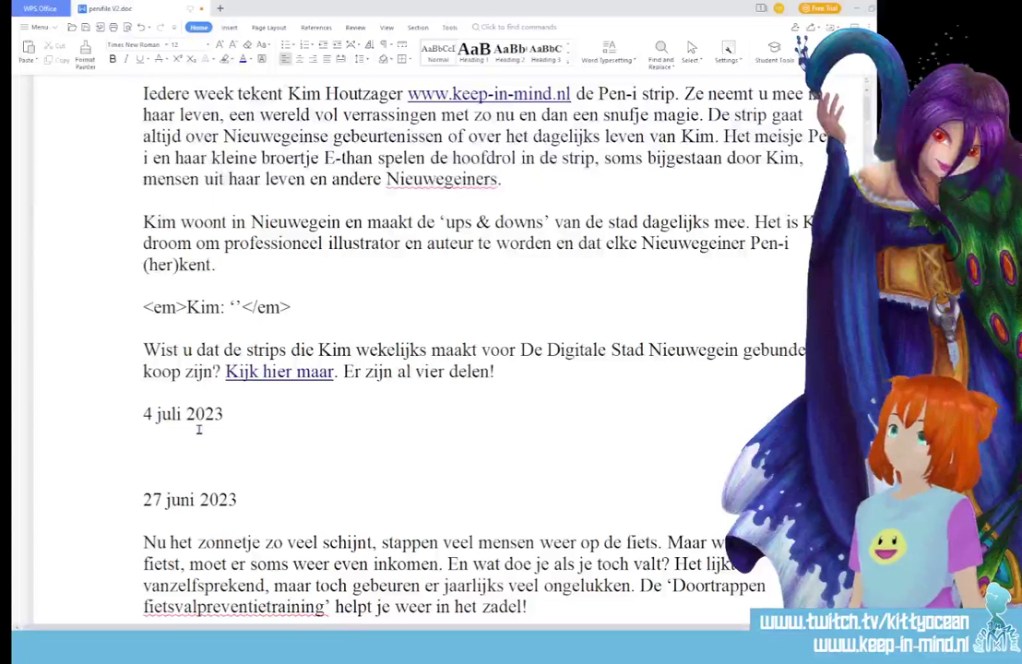
key("Return")
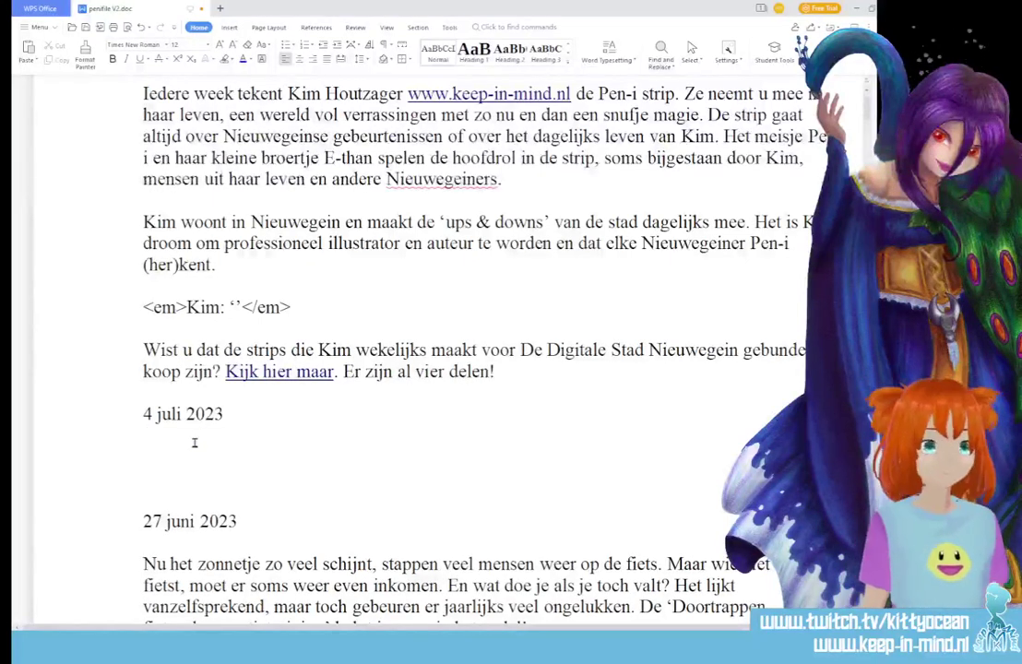
Start the 4 juli entry with "De Hasbro Spelen… komen ze naar Nieuwegein? Breng je stem uit,"
type("De Hasbr")
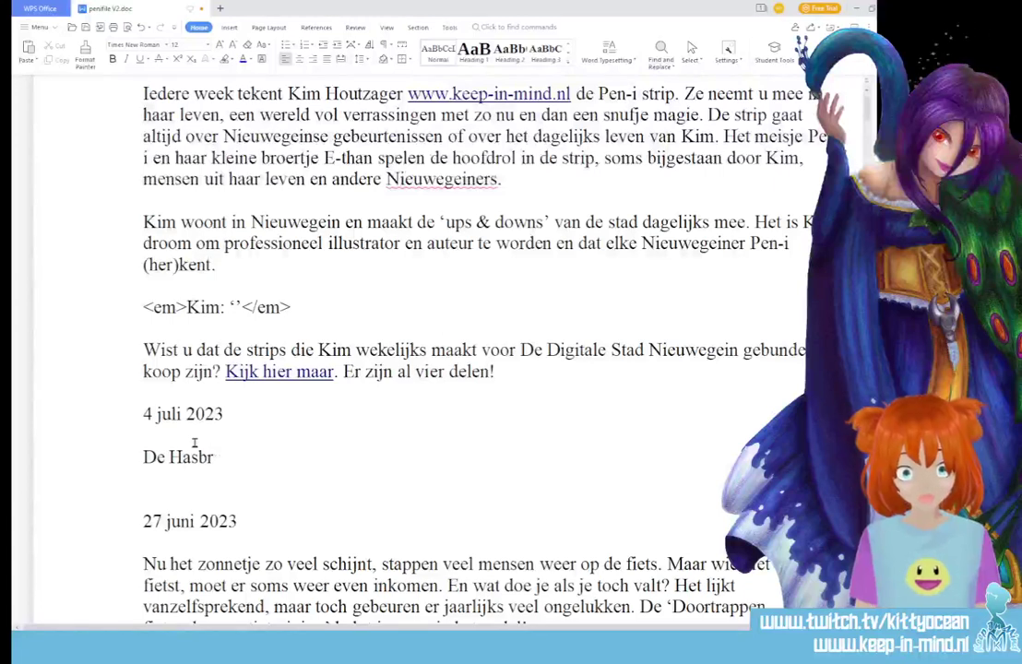
type("o Spelen... ")
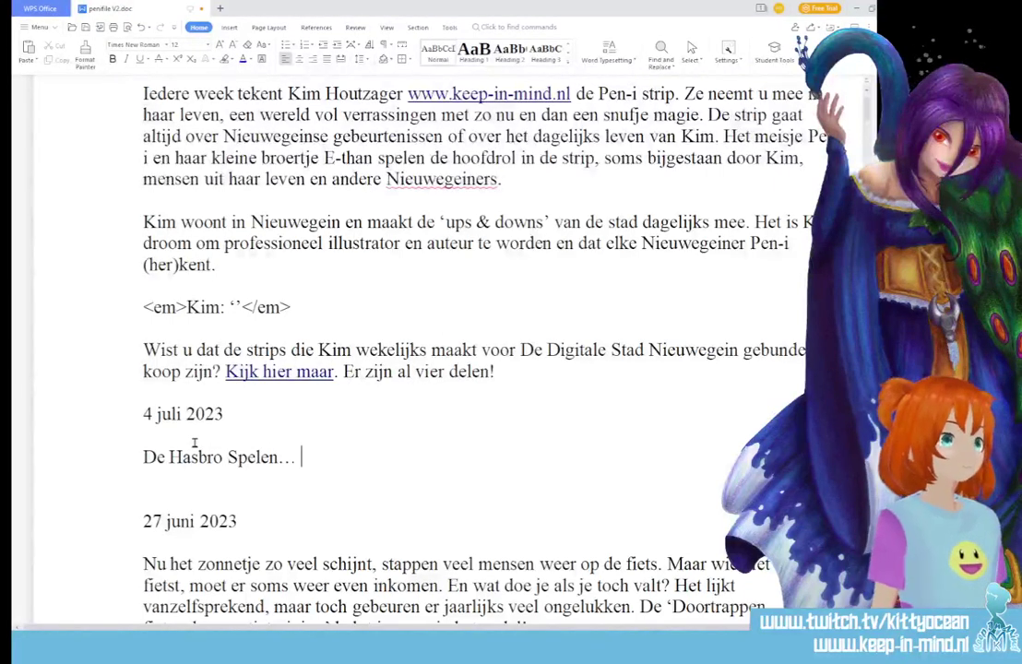
type("komen ze na")
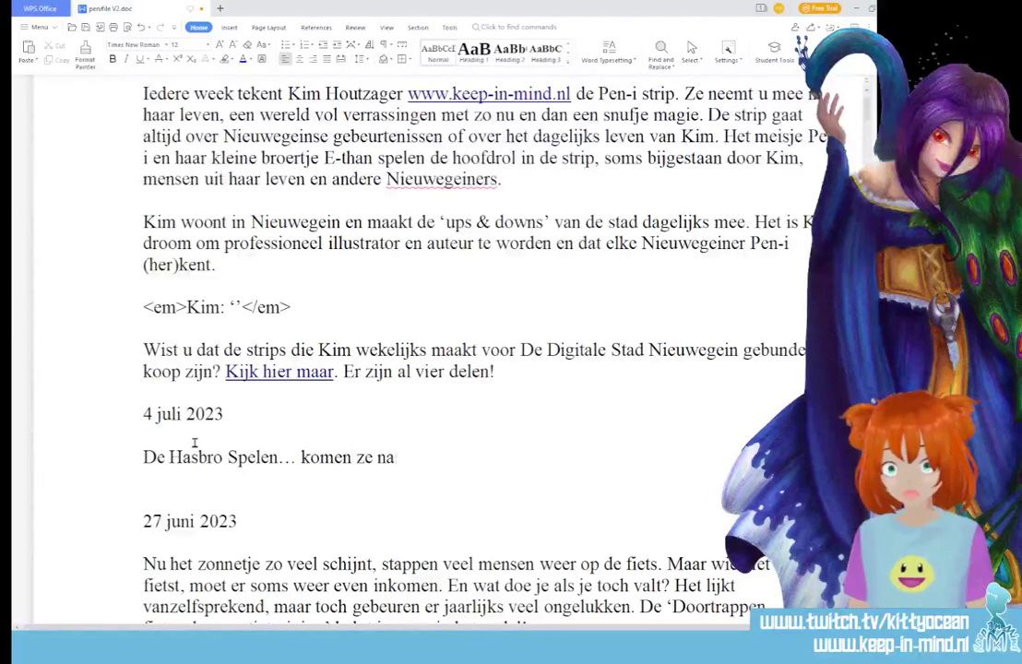
type("ar Nieuwegein/")
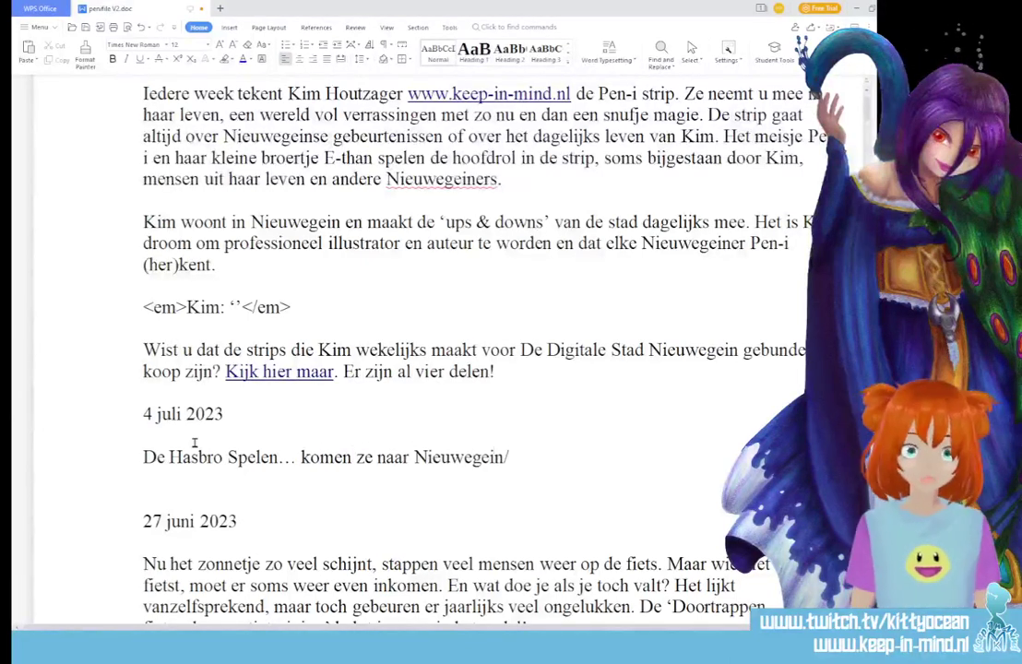
key("BackSpace")
type("?")
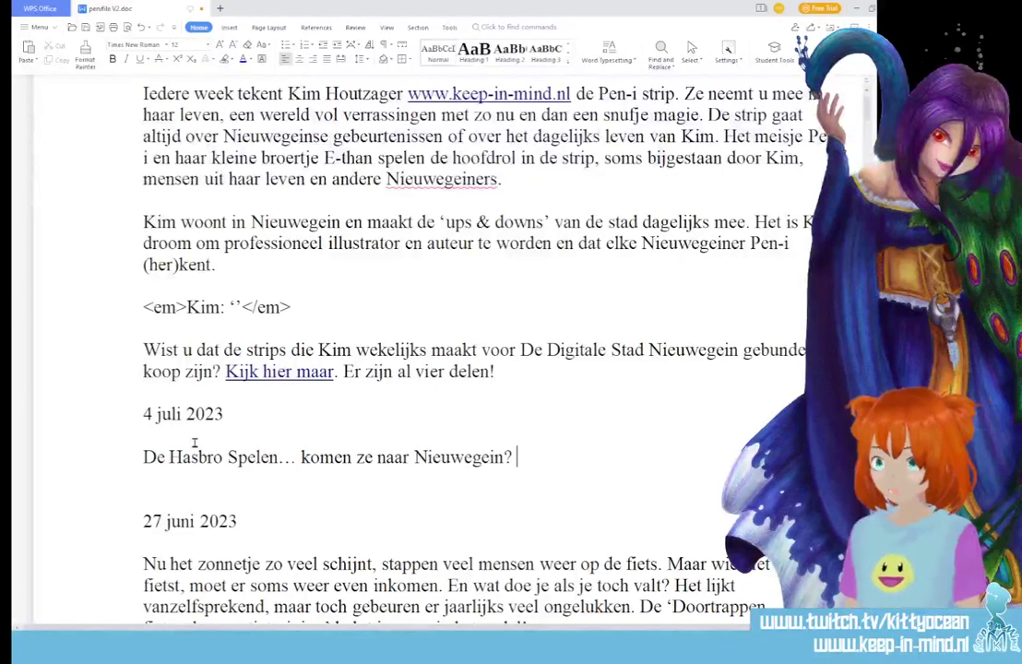
type("Br")
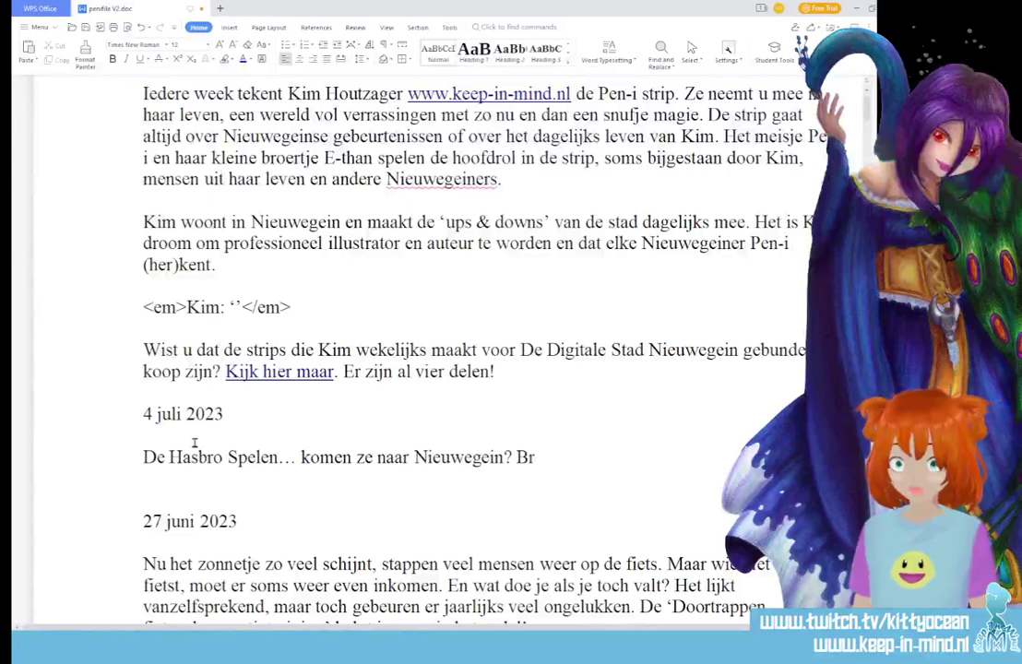
type("eng je stem uit")
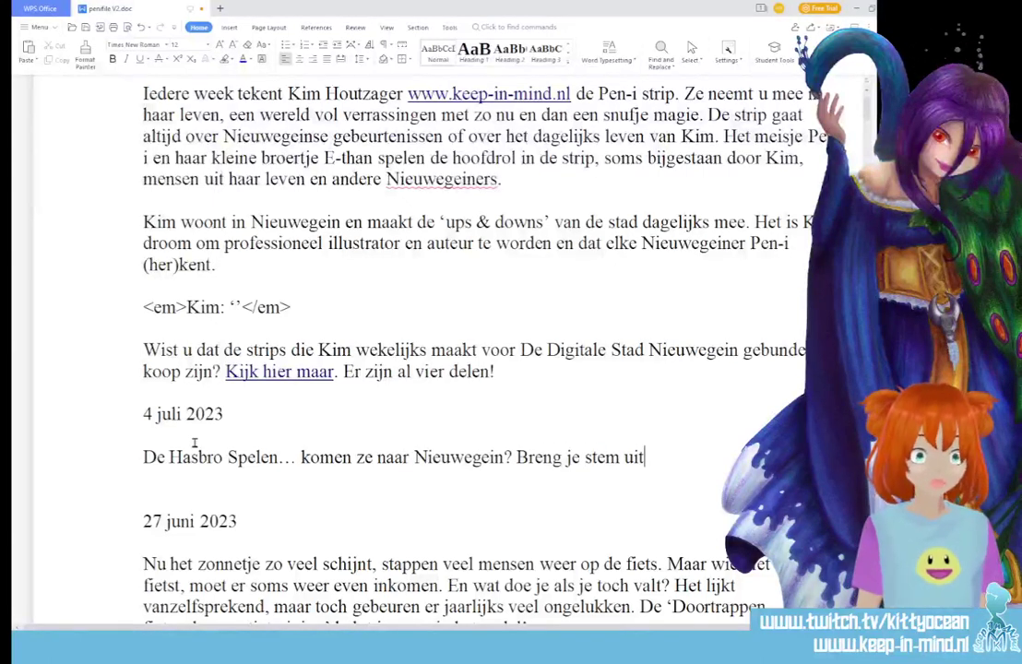
type(", di")
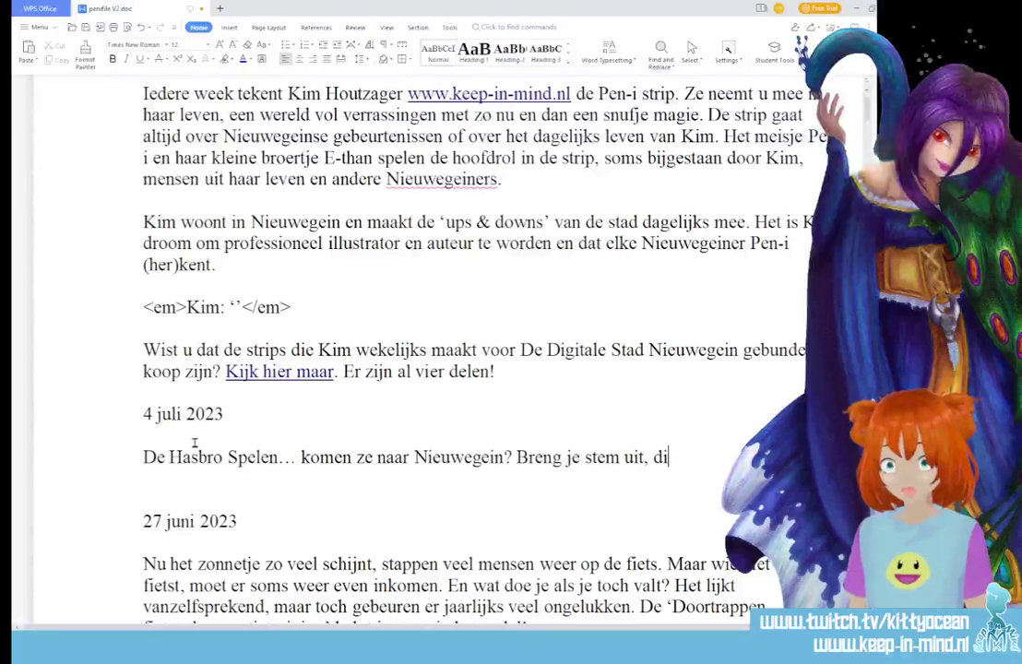
type("t is Kims")
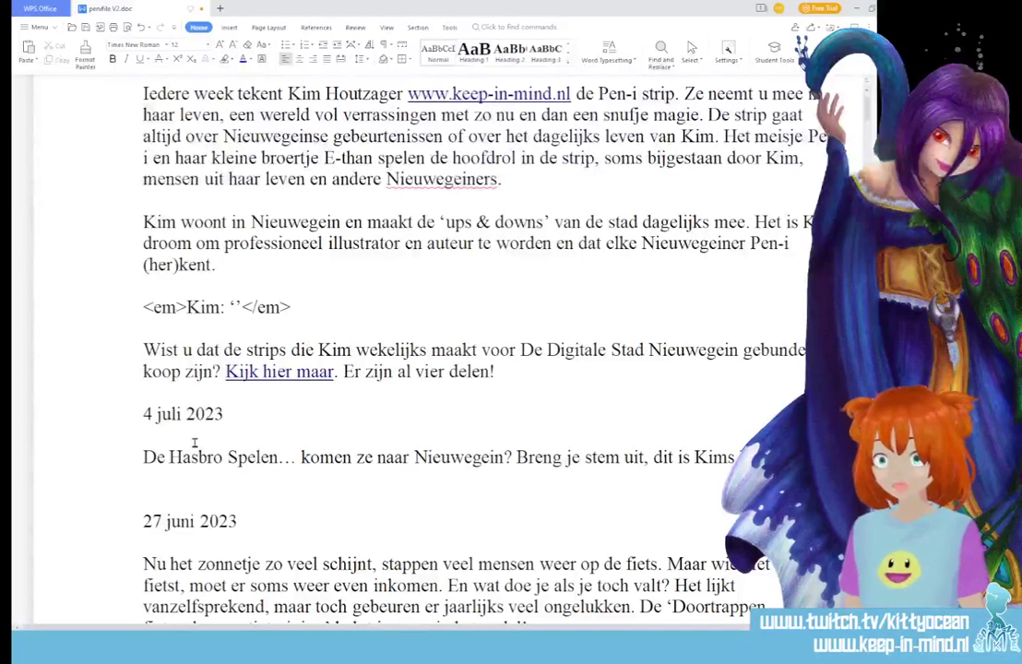
type(" meer")
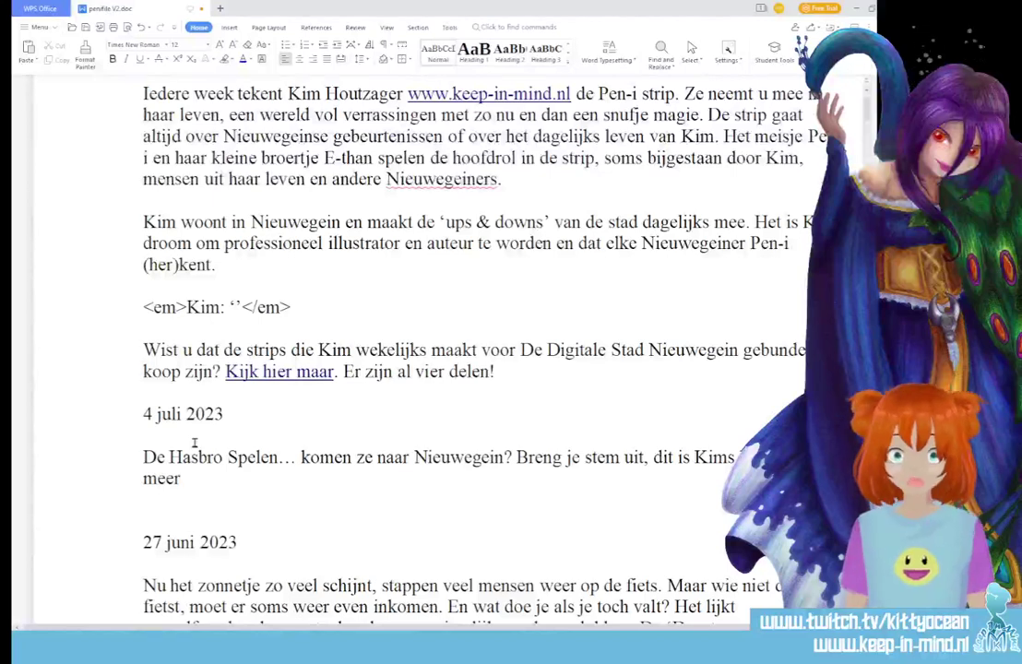
key("BackSpace")
key("BackSpace")
key("BackSpace")
key("BackSpace")
key("BackSpace")
key("BackSpace")
key("BackSpace")
key("BackSpace")
key("BackSpace")
key("BackSpace")
key("BackSpace")
key("BackSpace")
key("BackSpace")
key("BackSpace")
key("BackSpace")
key("BackSpace")
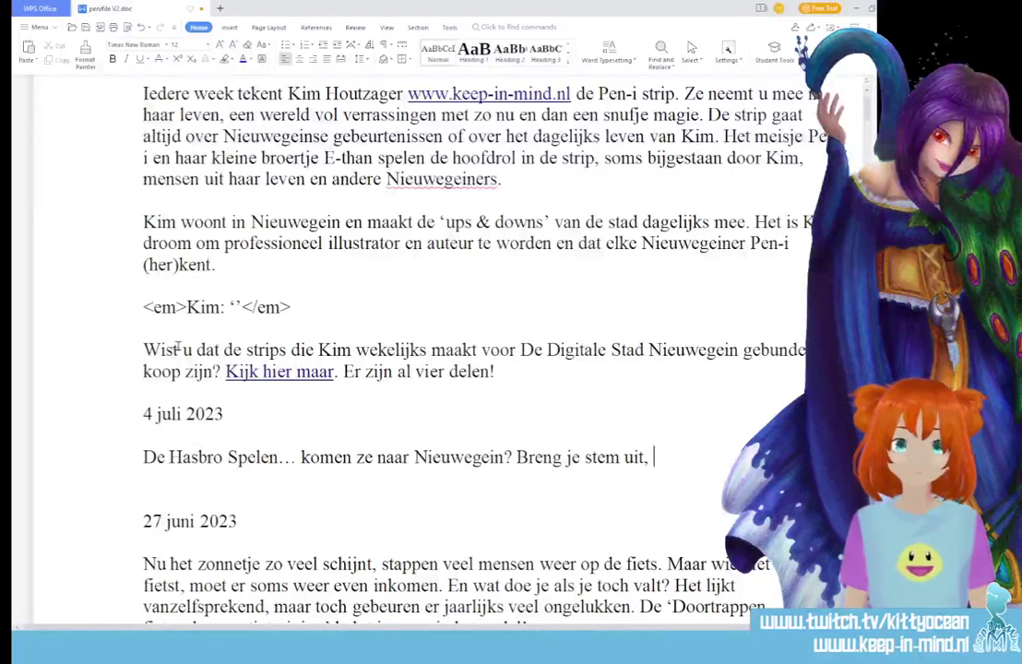
Complete the entry's call to vote with "zet Nieuwegein op de kaart!"
scroll(177, 348, "down", 5)
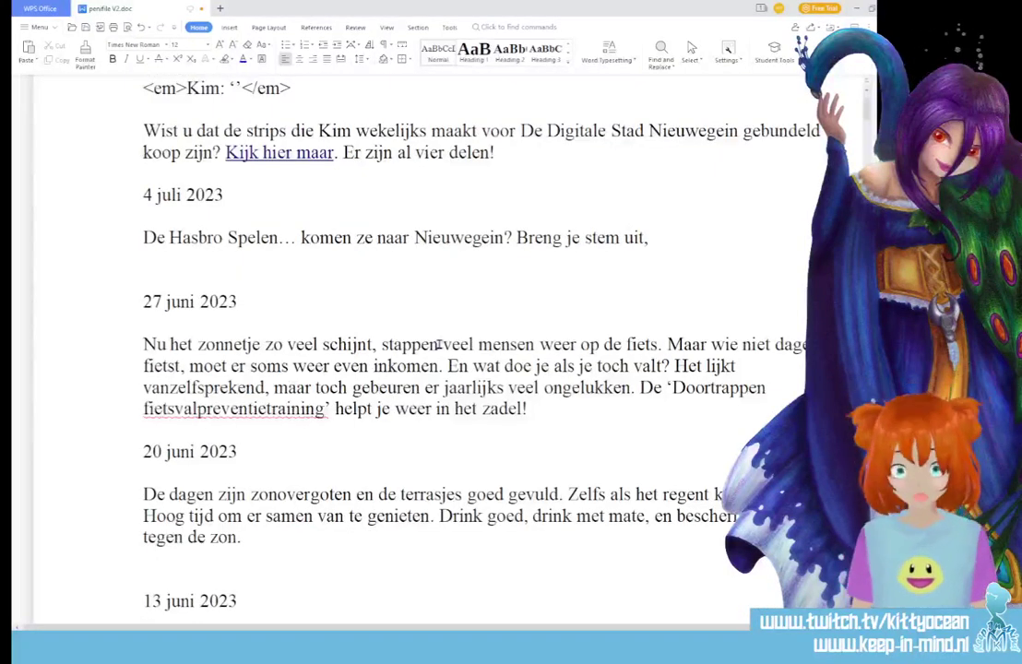
type("zet Nederland")
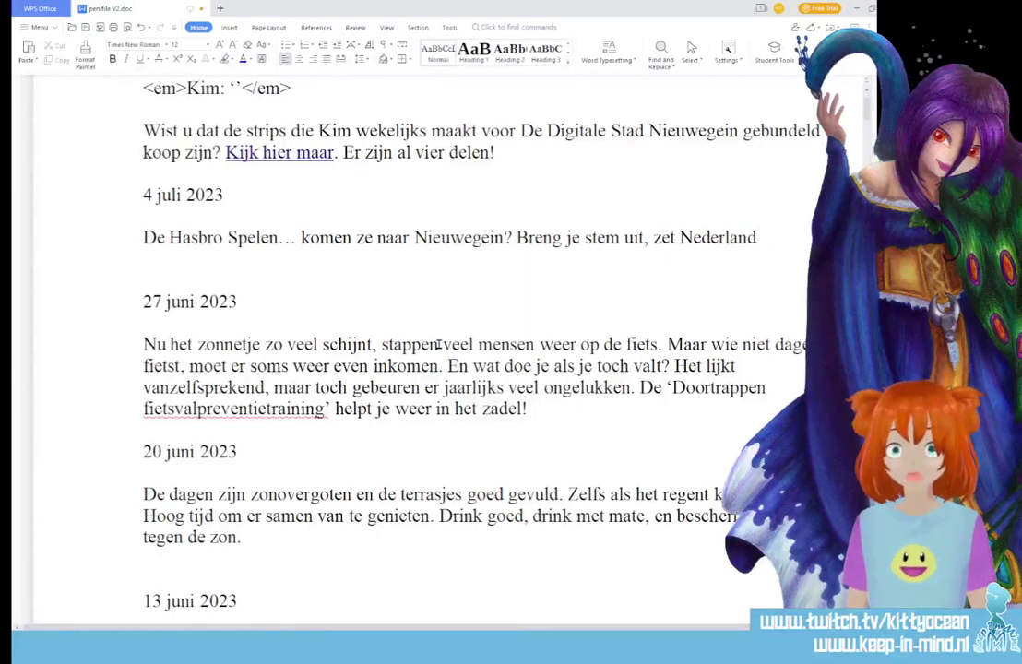
key("BackSpace")
key("BackSpace")
key("BackSpace")
key("BackSpace")
key("BackSpace")
key("BackSpace")
key("BackSpace")
key("BackSpace")
key("BackSpace")
type("Nie")
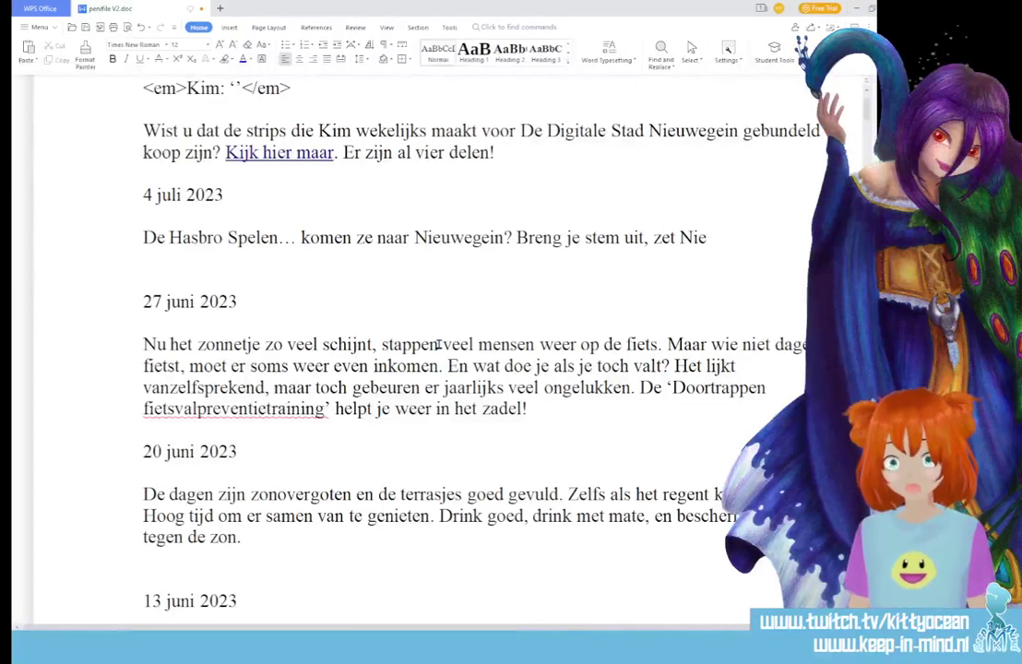
type("uwegein op de")
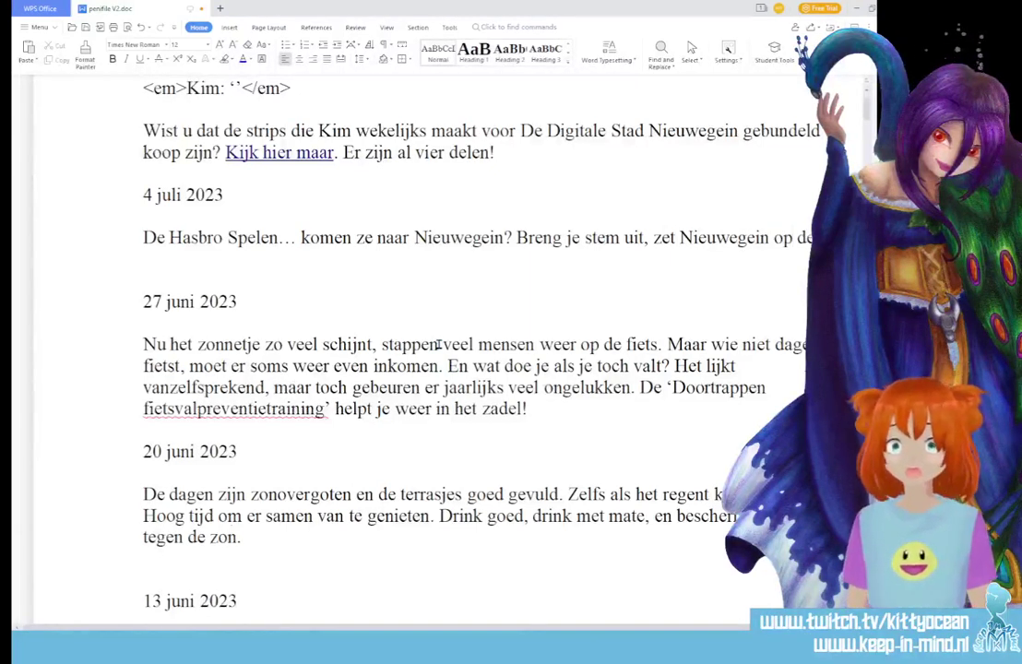
type(" kaart!")
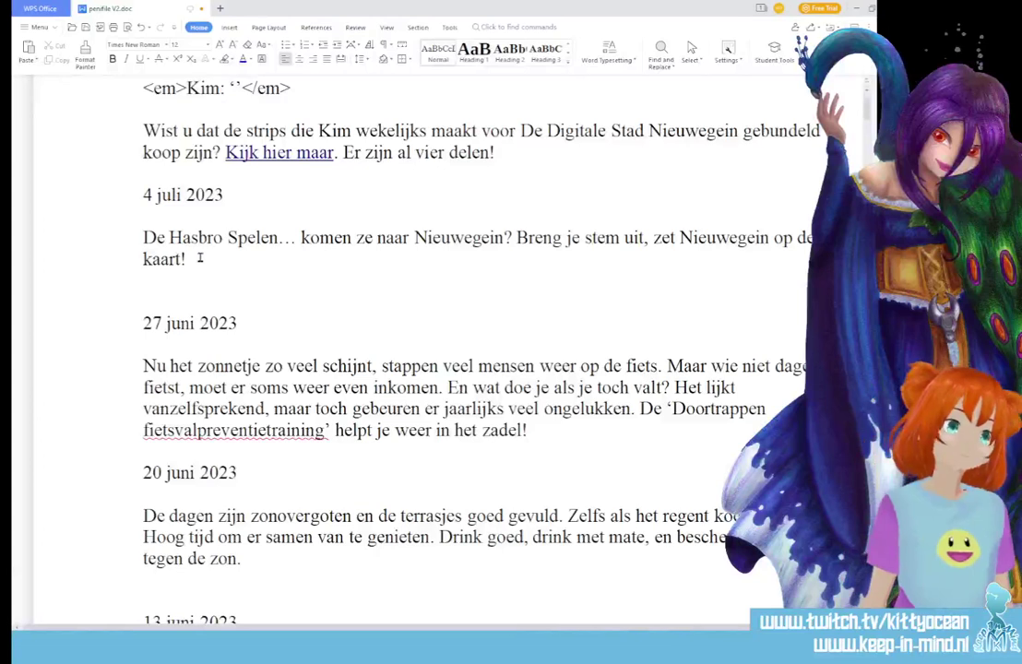
left_click_drag(222, 628, 372, 628)
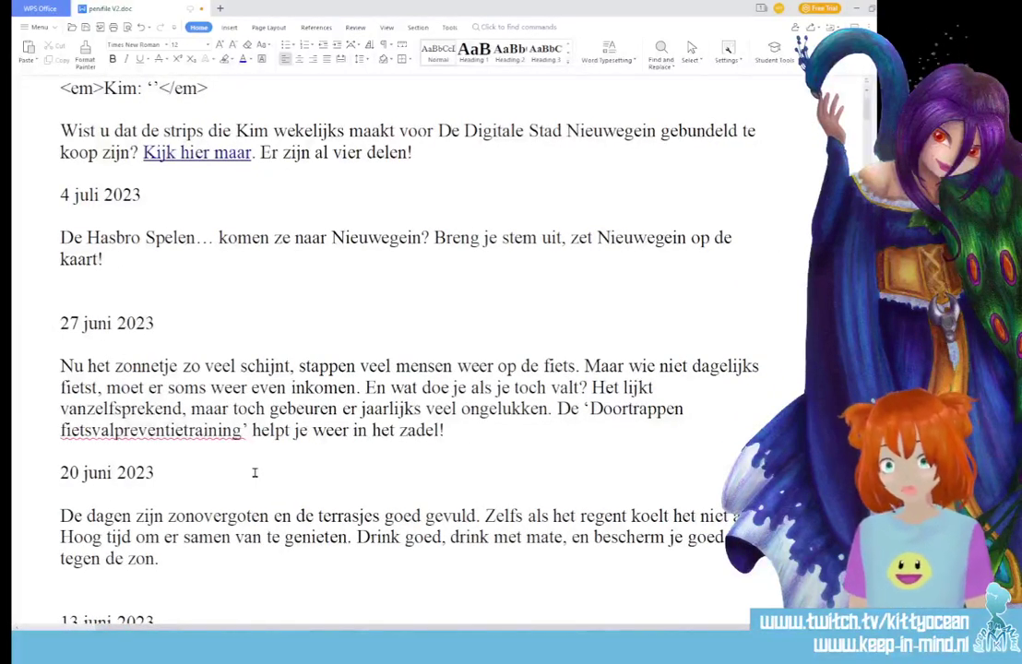
type("Gee")
key("BackSpace")
key("BackSpace")
key("BackSpace")
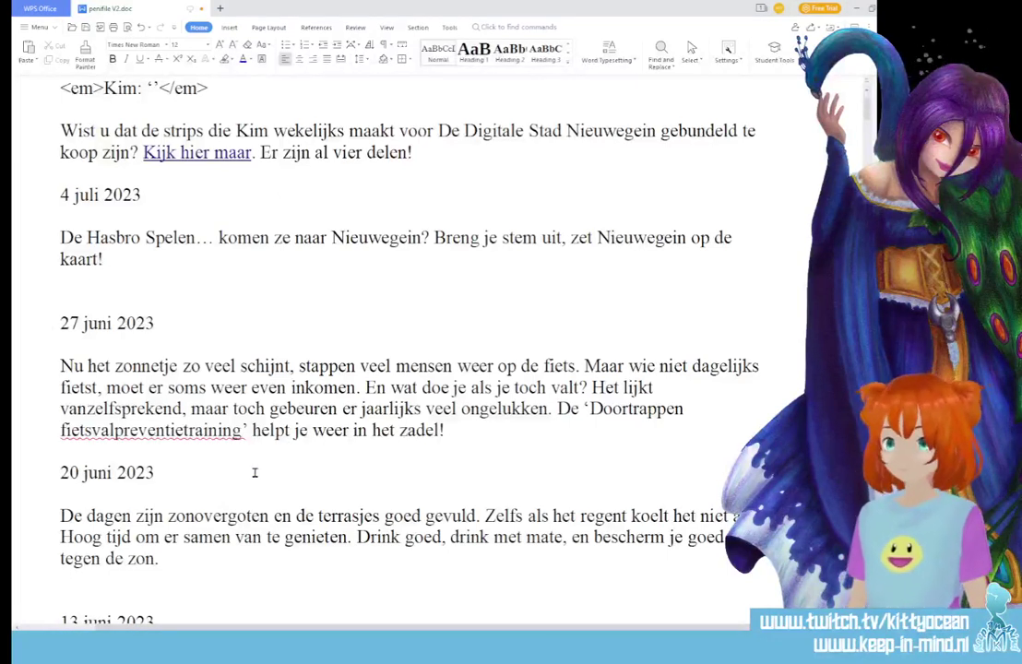
Continue the 4 juli entry with "Je hoeft niet in Nieuwegein te wonen om te mogen stemmen"
type("Je hoeft ni")
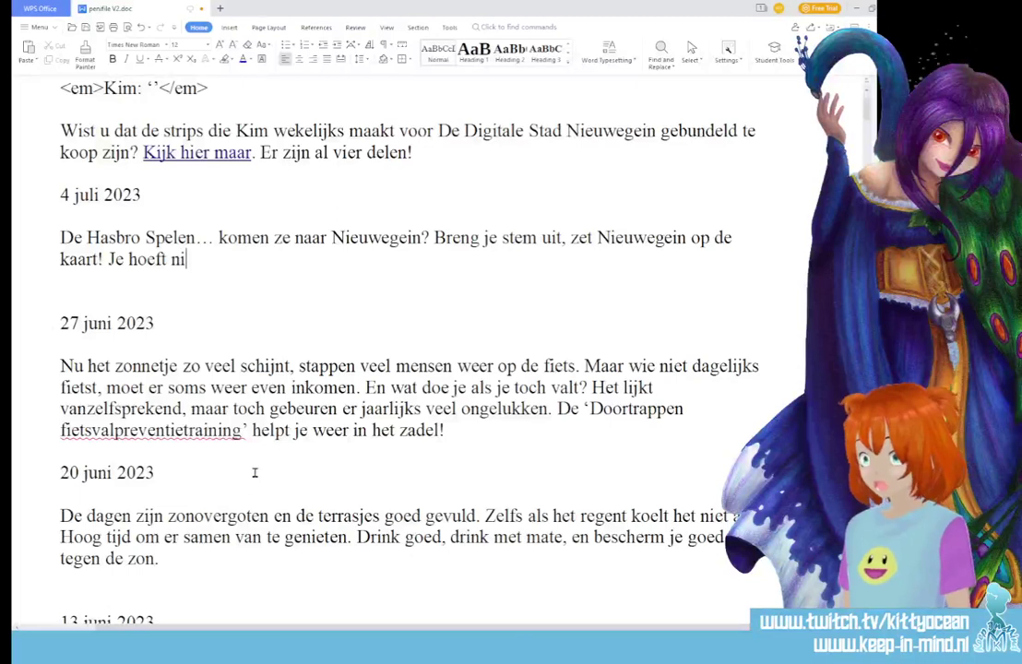
type("et in Nieuwegein")
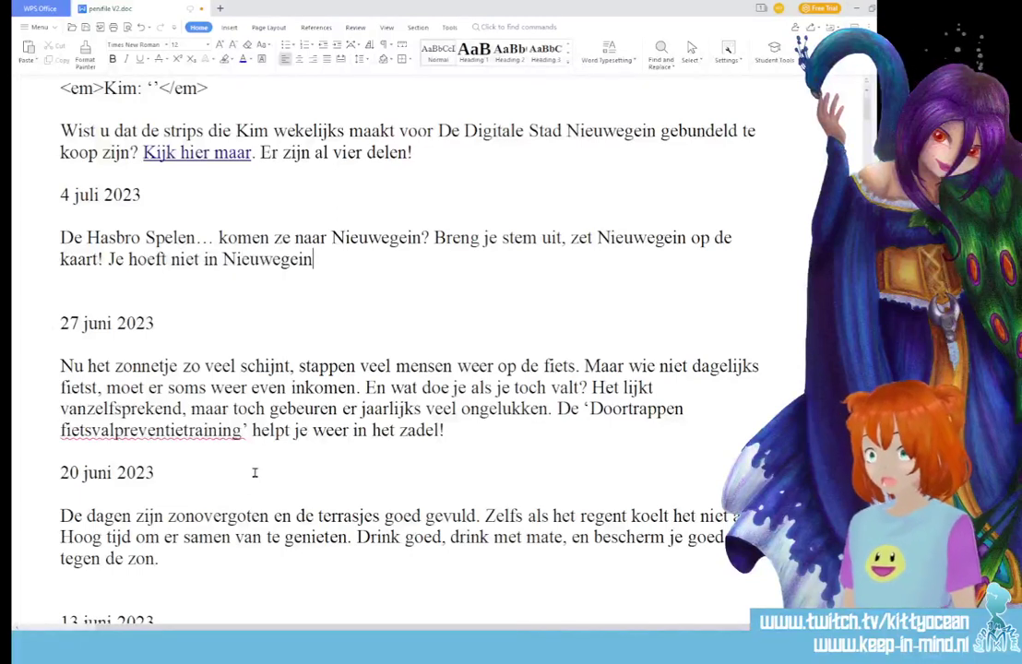
type(" te wonen")
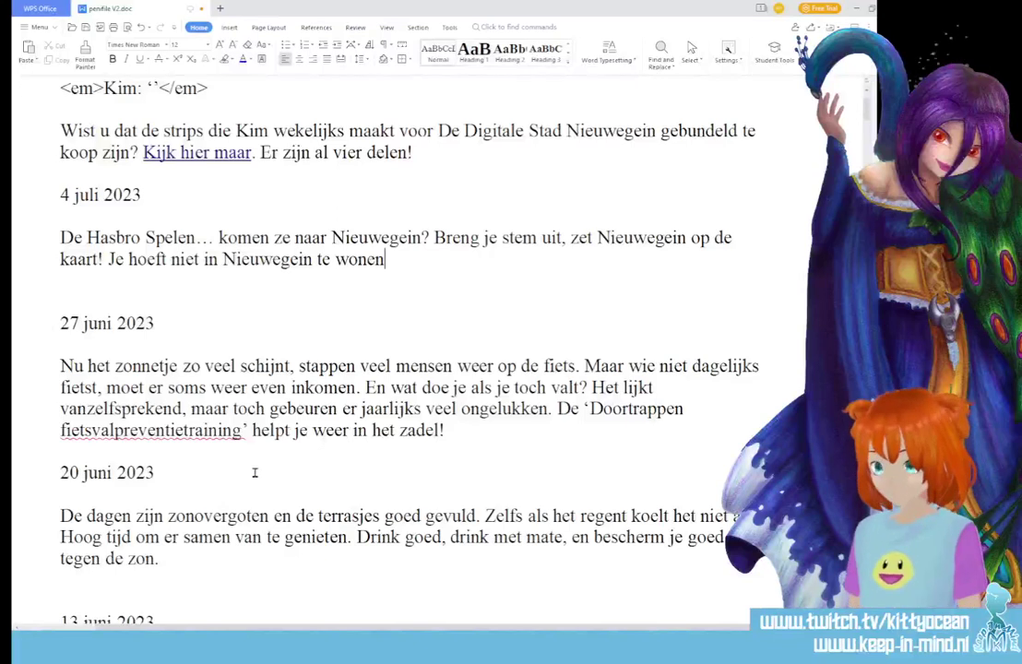
type(" om e mo")
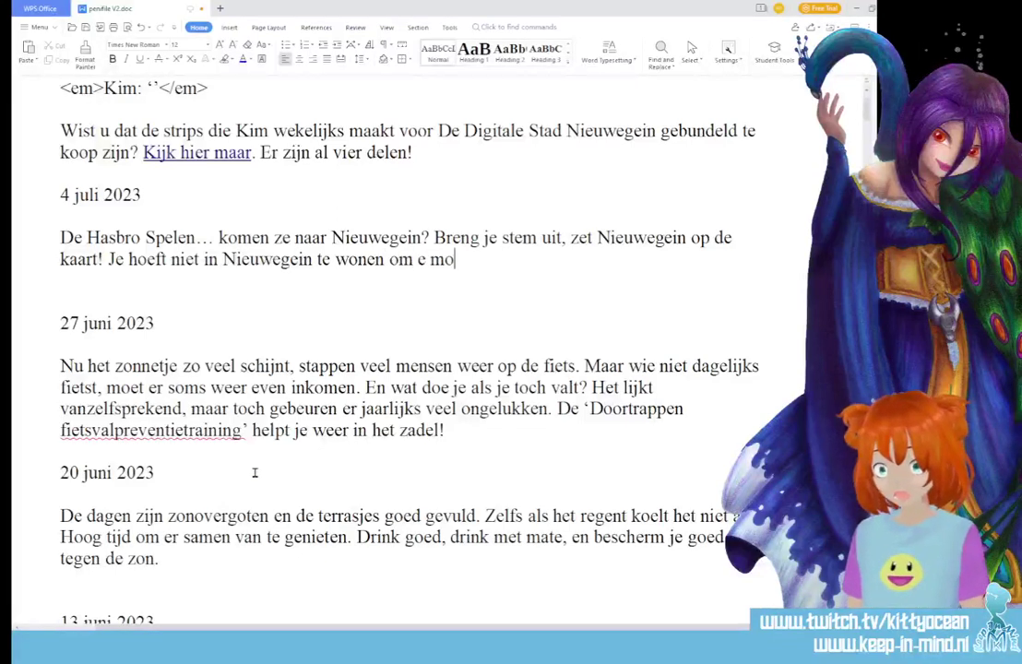
type("gen stemmen")
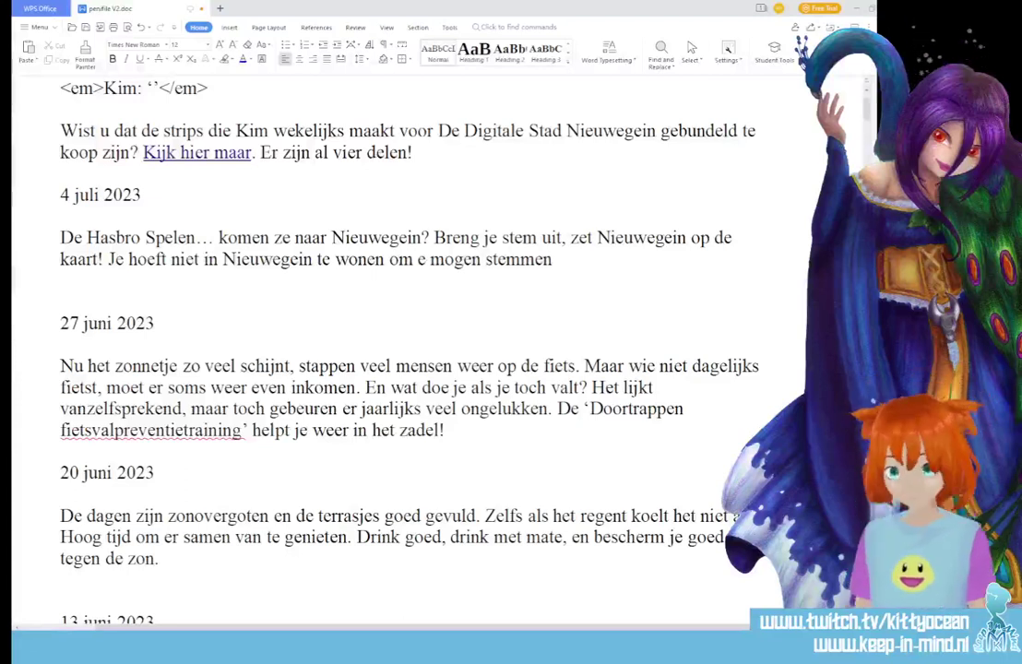
left_click(417, 261)
type("t")
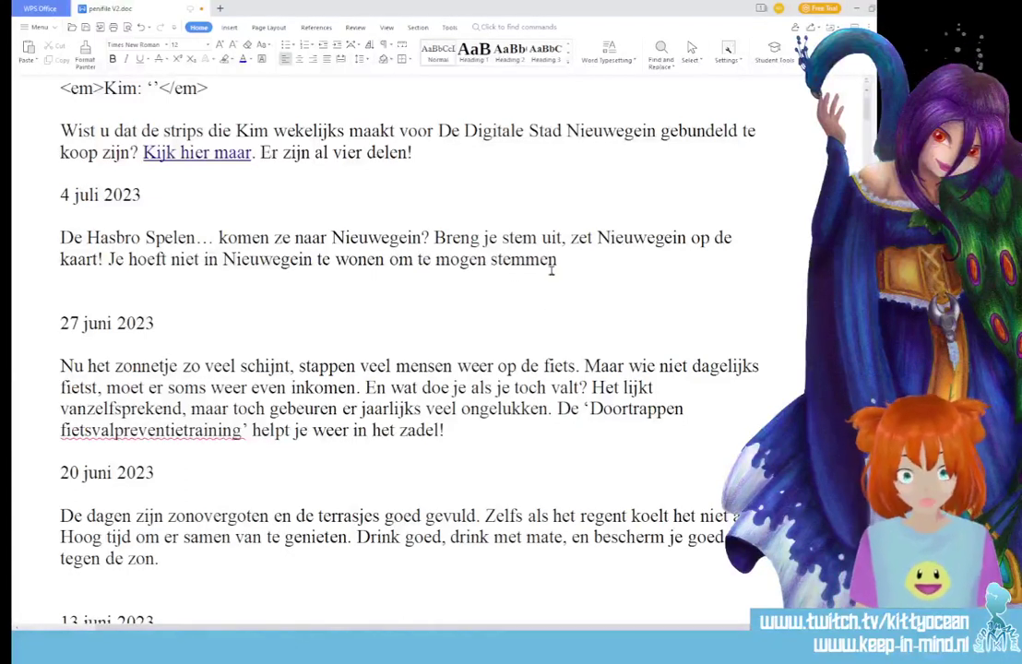
left_click(557, 262)
type(", ga snel naar")
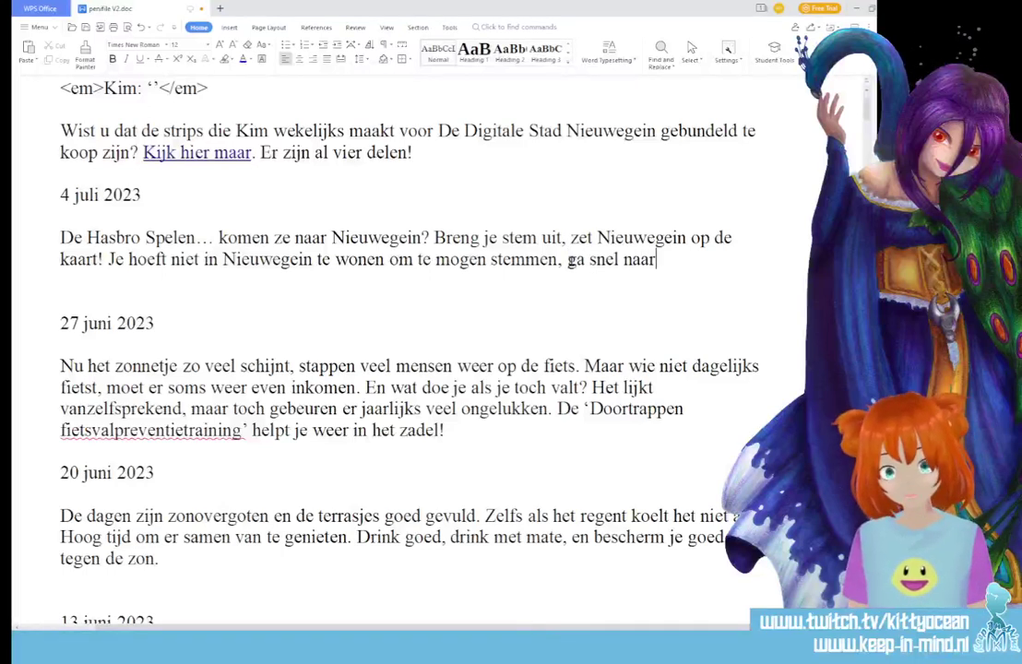
type("https://hasbro-spelen.nl/")
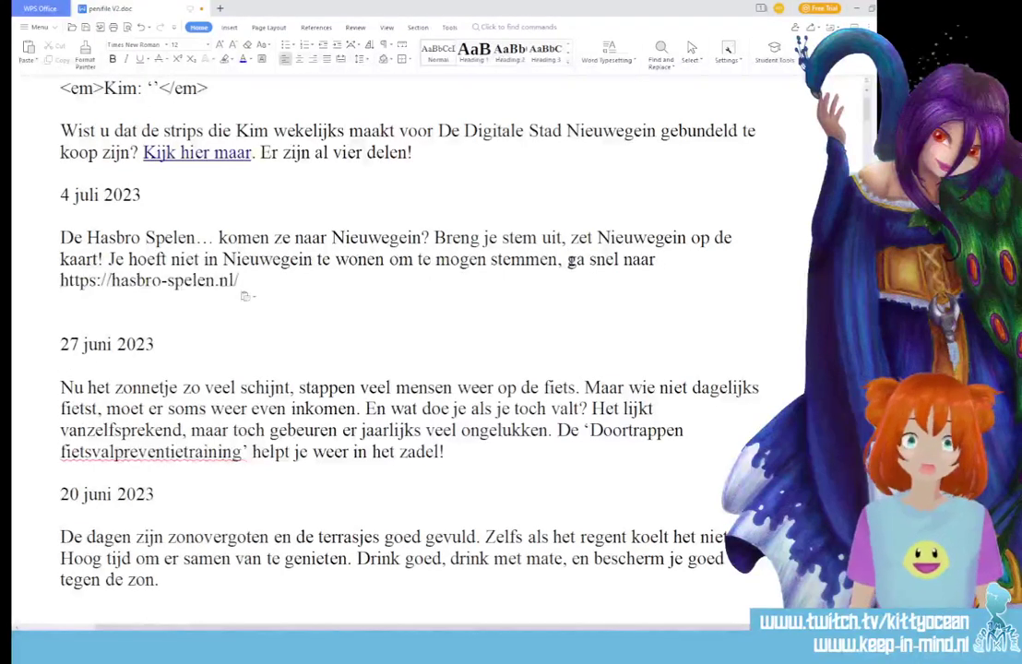
type("!")
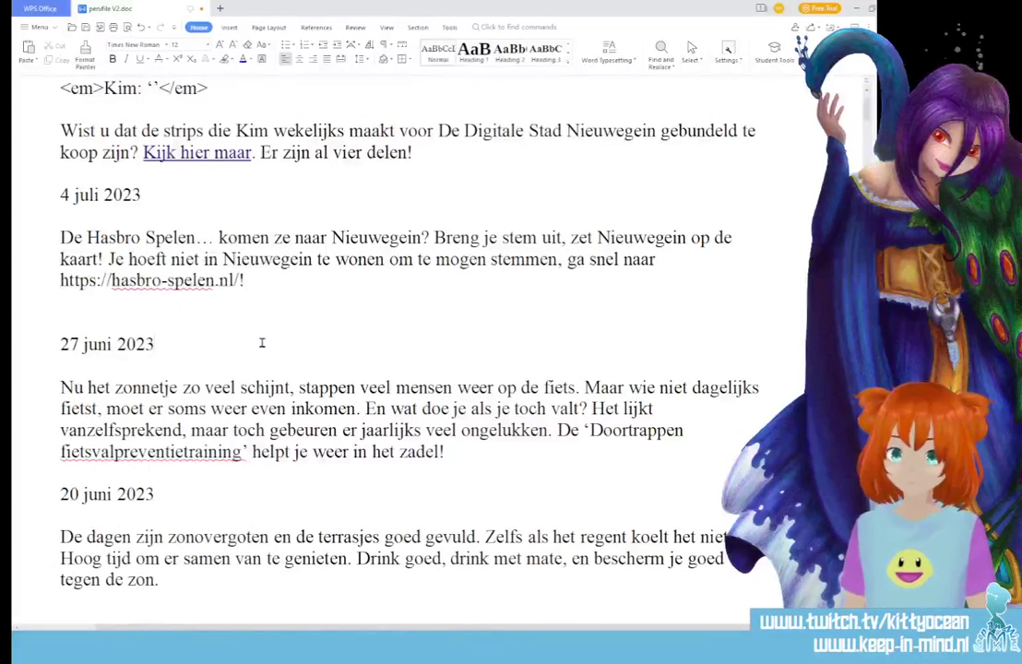
Replace the commas after "stem uit" and "stemmen" in the 4 juli entry with "en", and remove the extra blank line below it
left_click_drag(245, 278, 20, 237)
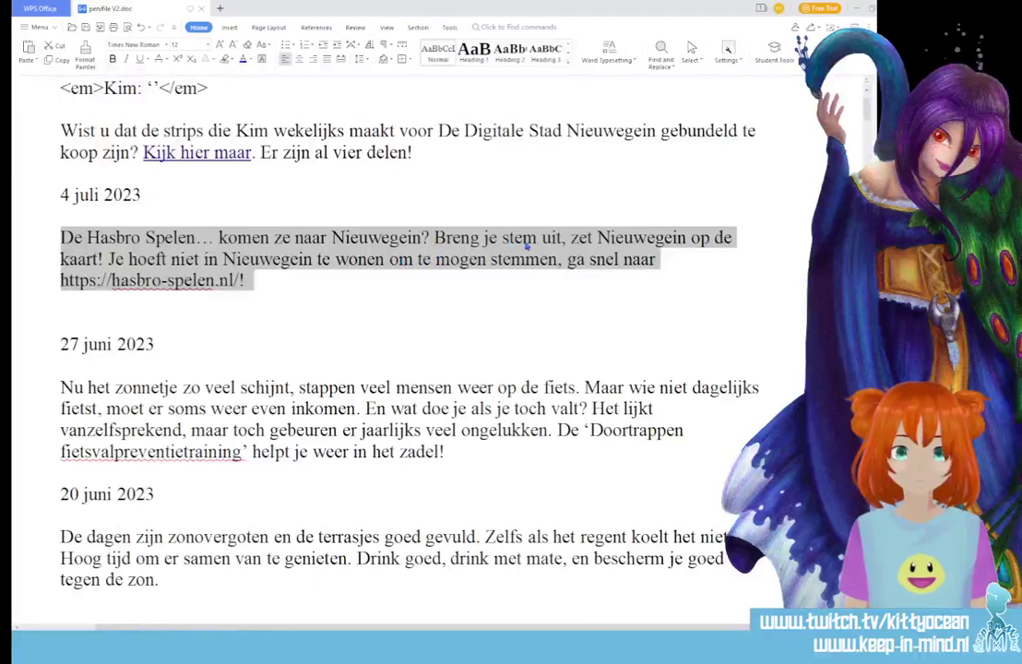
left_click(564, 240)
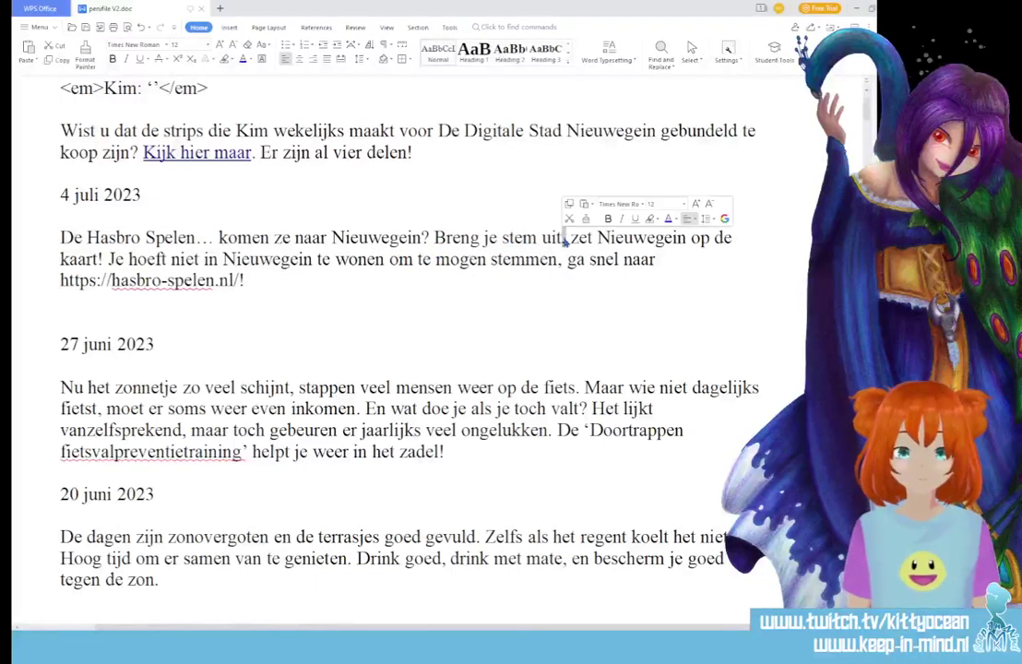
key("BackSpace")
type("en")
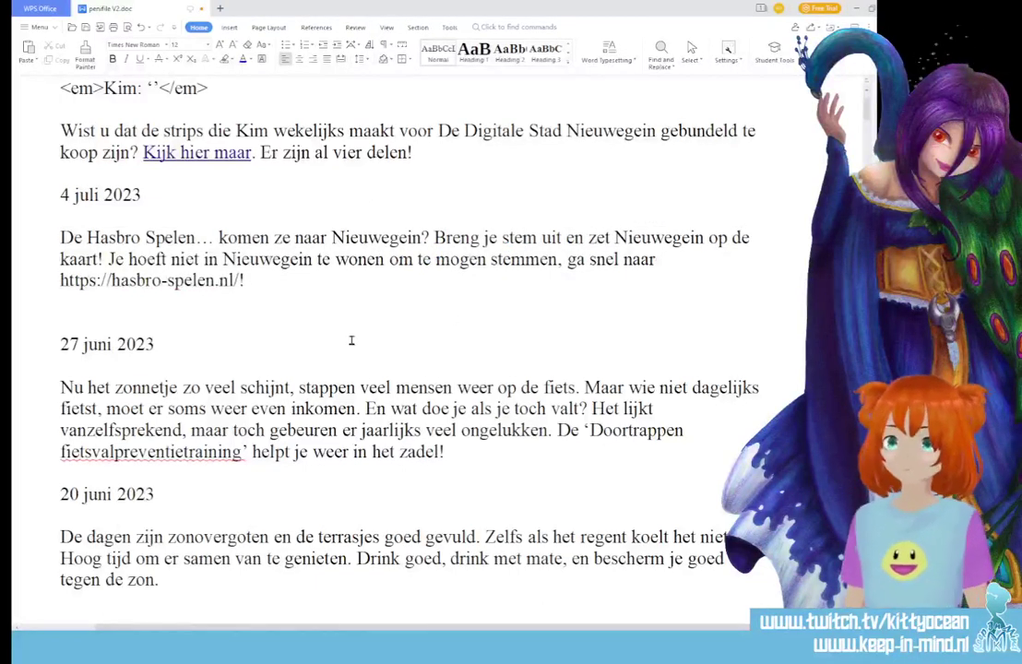
left_click(561, 259)
key("BackSpace")
type("en")
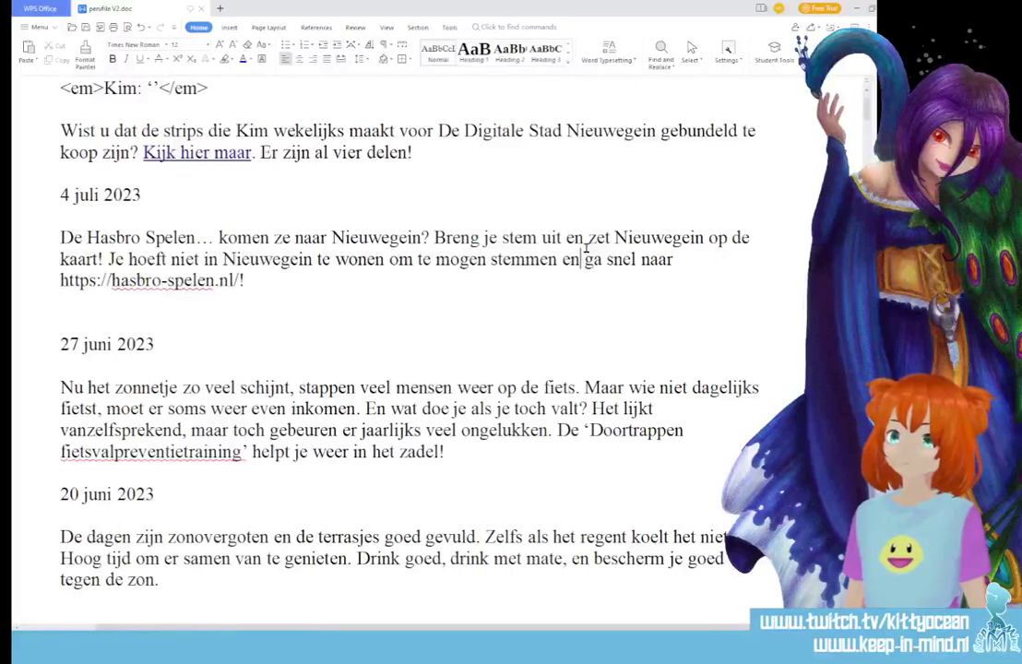
left_click(263, 282)
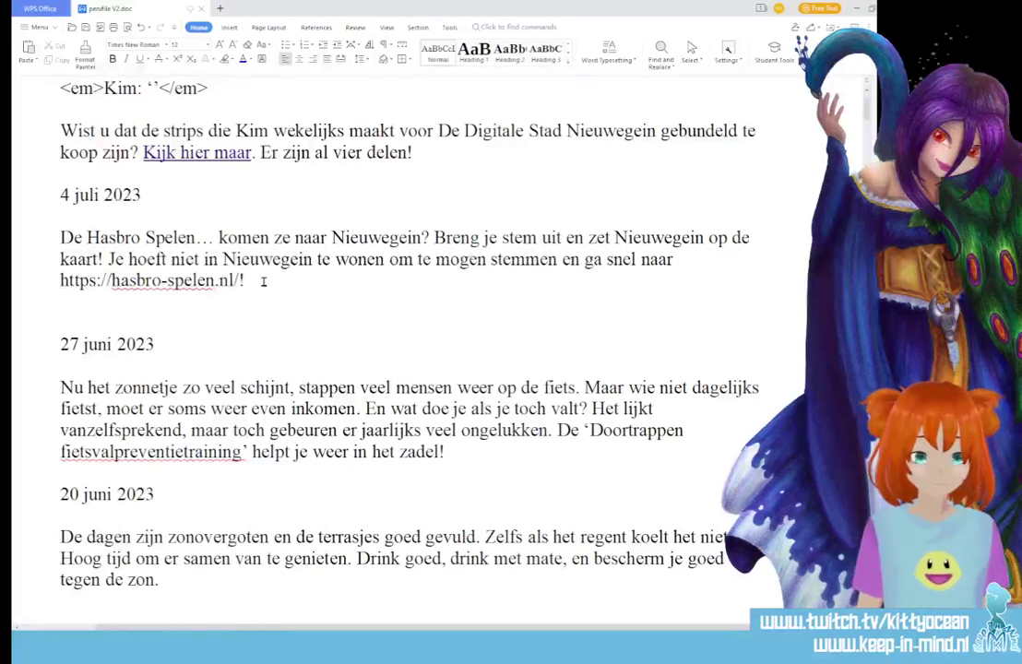
key("Delete")
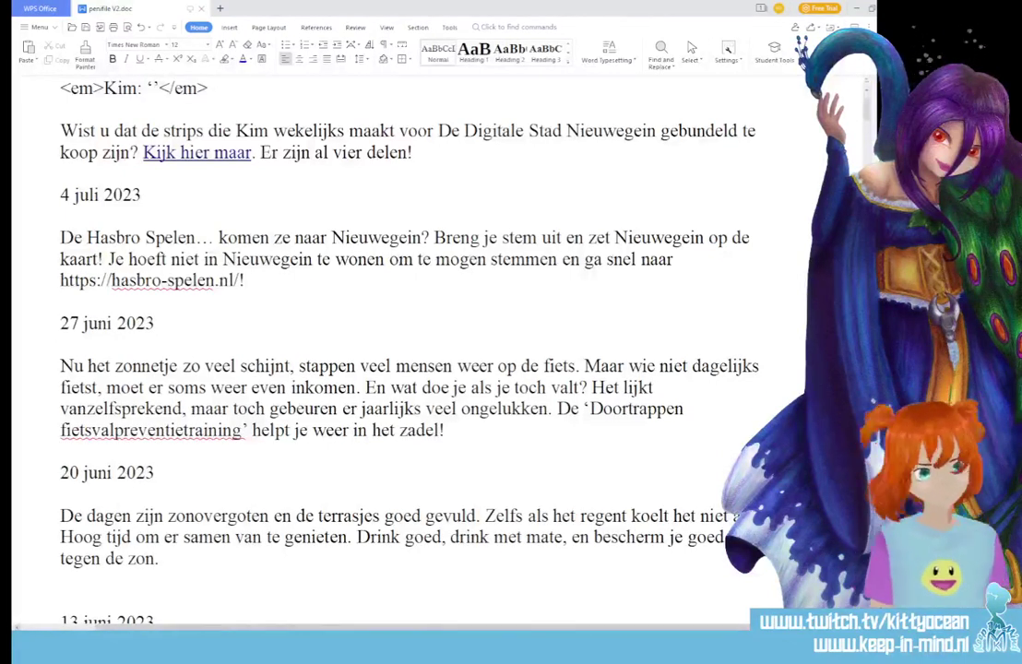
Switch to Photoshop and try to export the strip 791.psd for the web as a JPEG named 791
key("alt+Tab")
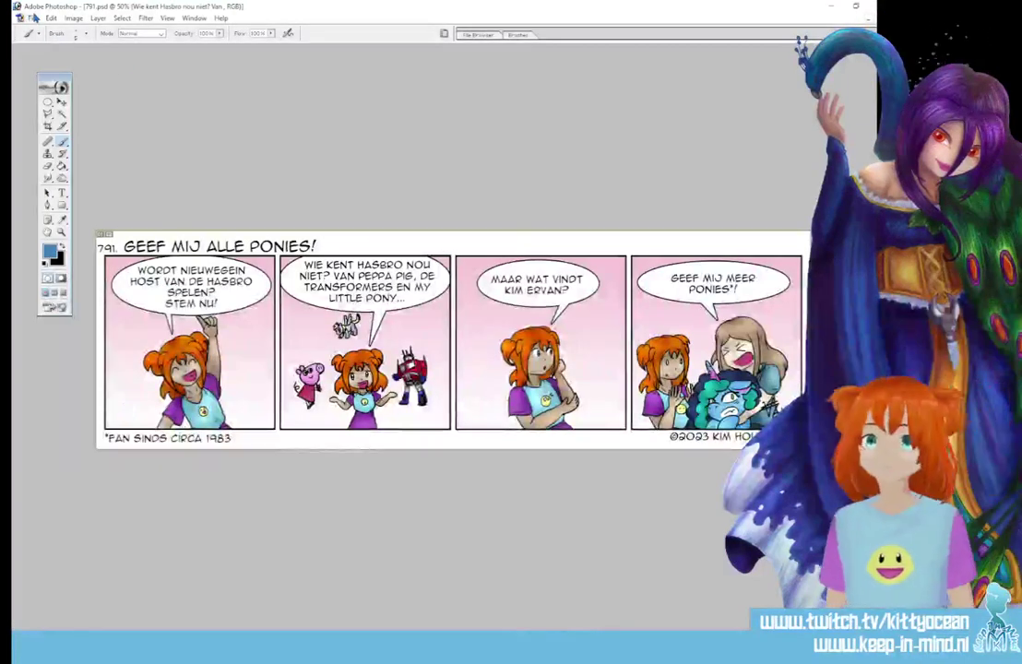
left_click(32, 18)
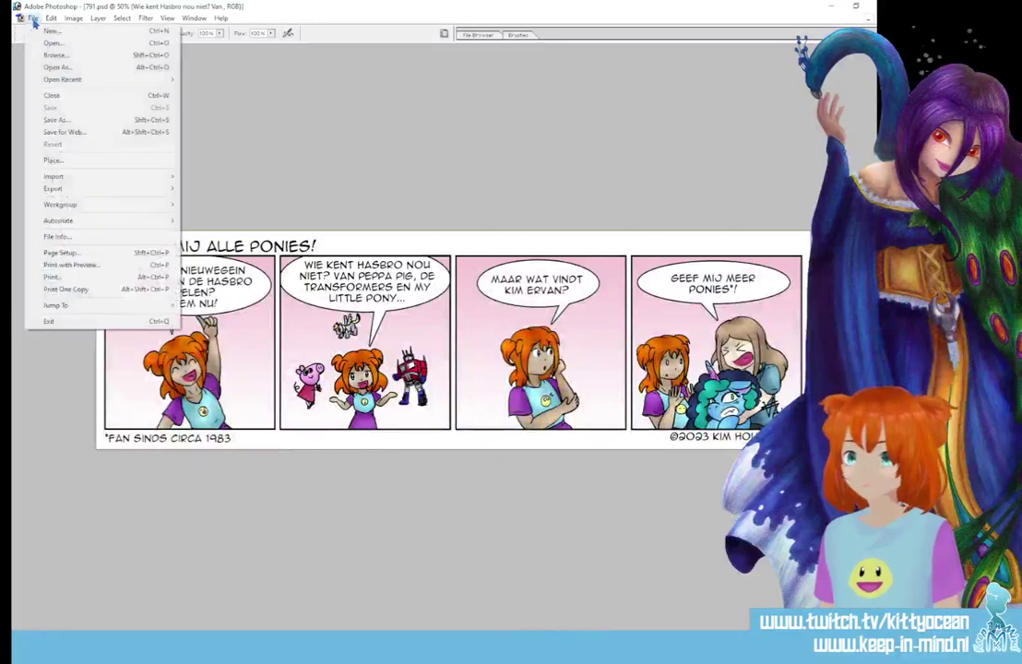
left_click(99, 132)
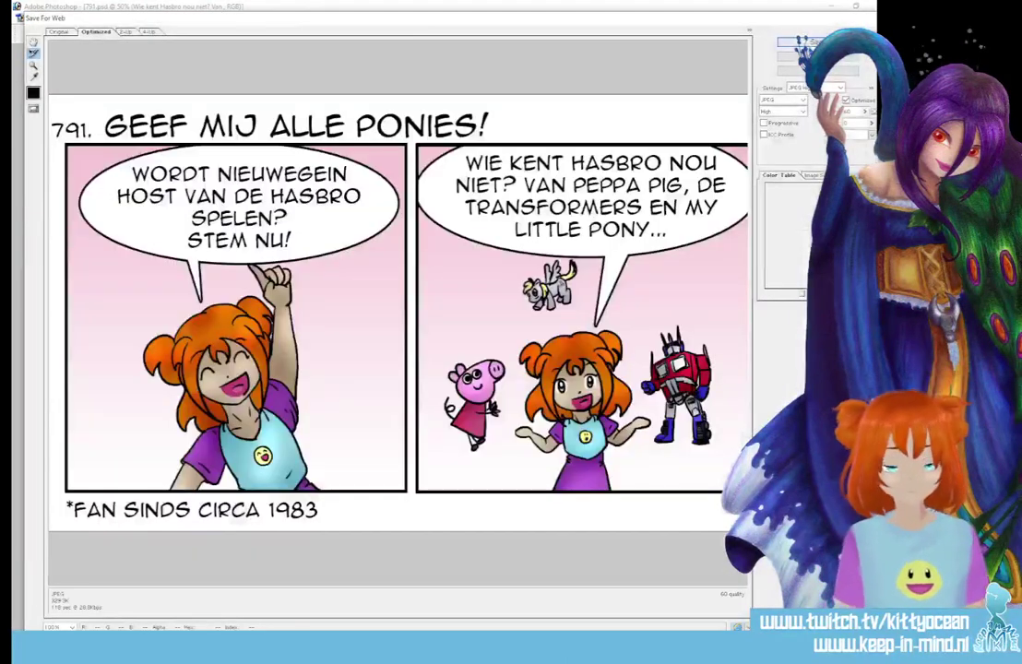
left_click(815, 43)
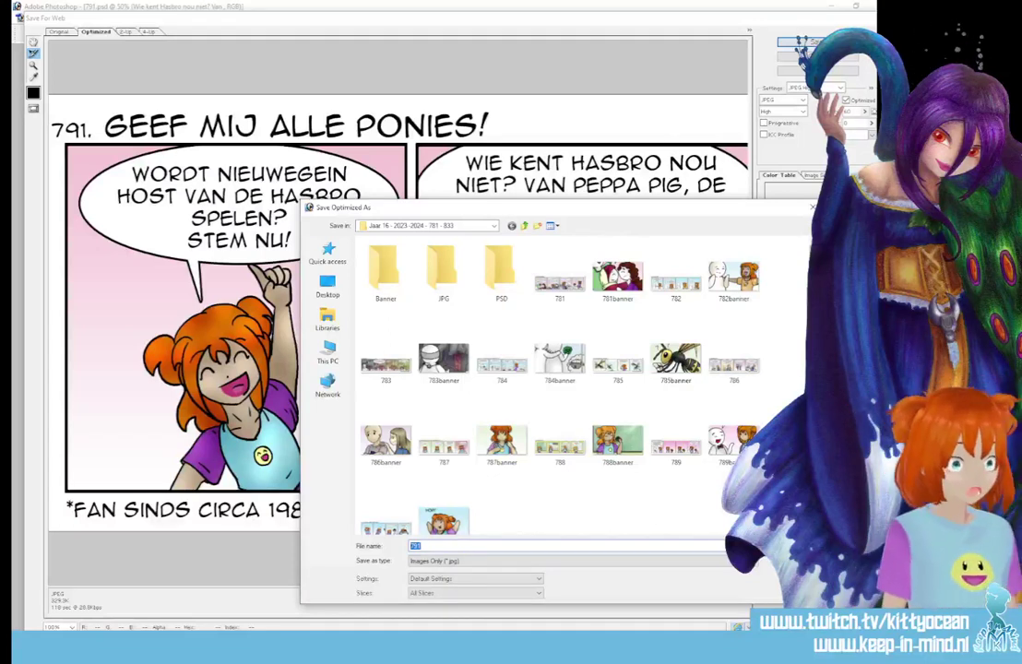
key("Return")
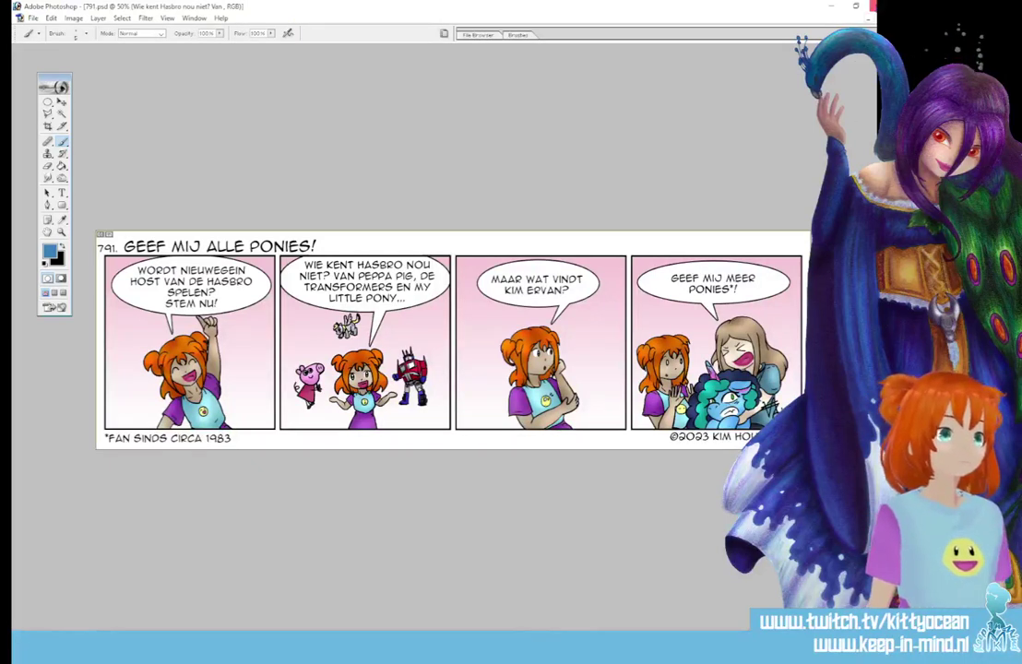
Close the open documents, discarding the changes to the untitled pony image
key("ctrl+w")
key("ctrl+w")
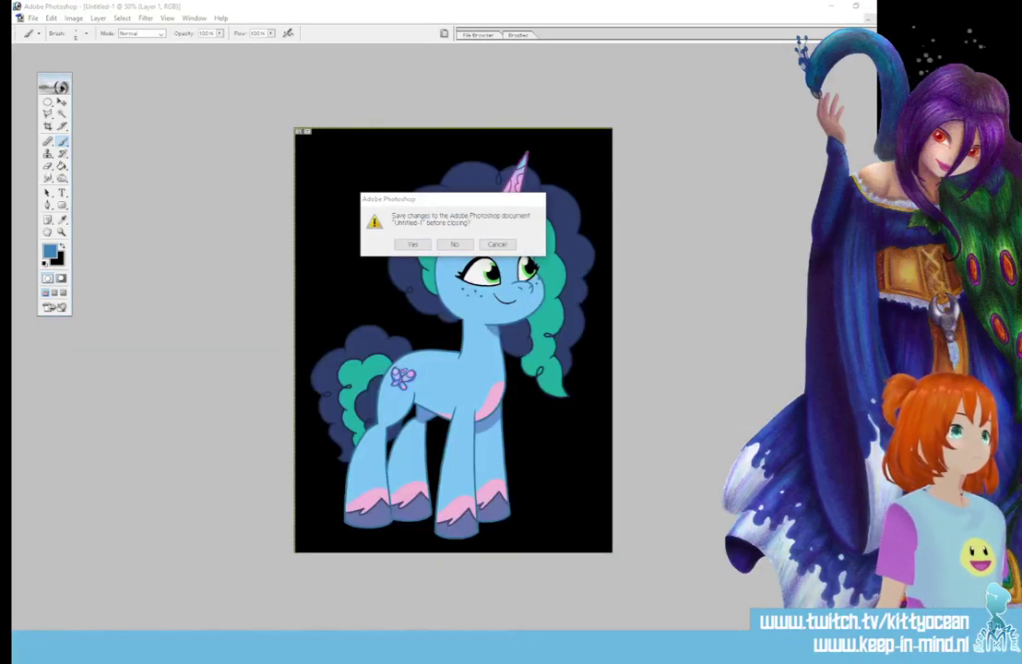
left_click(461, 245)
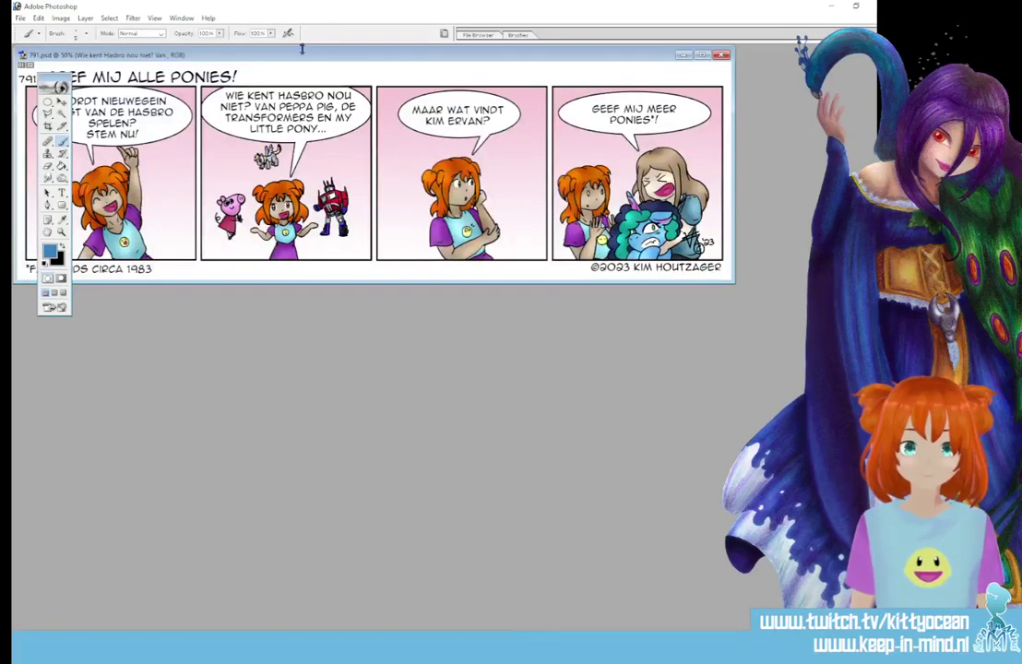
Export 791.psd for the web as a high-quality JPEG named 791, and close the strip while saving its changes
double_click(301, 54)
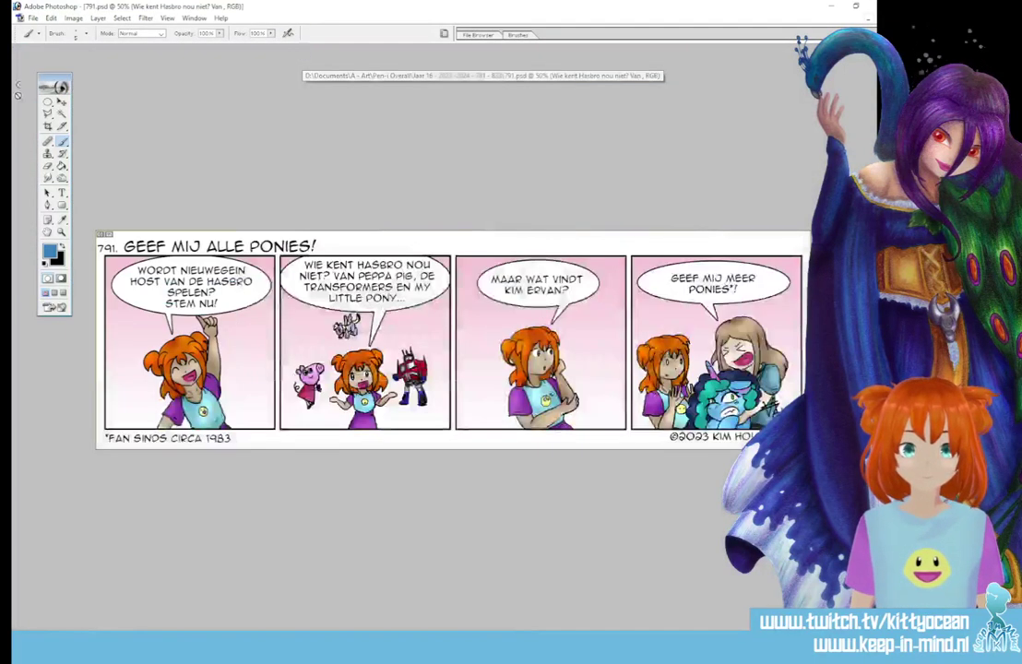
left_click(37, 18)
left_click(103, 117)
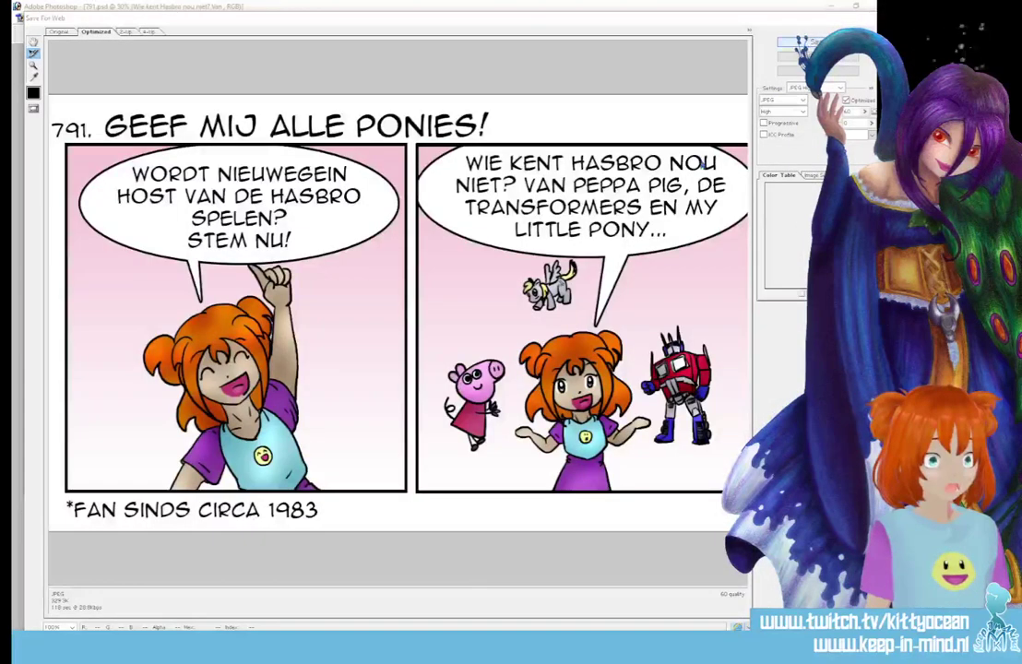
left_click(798, 43)
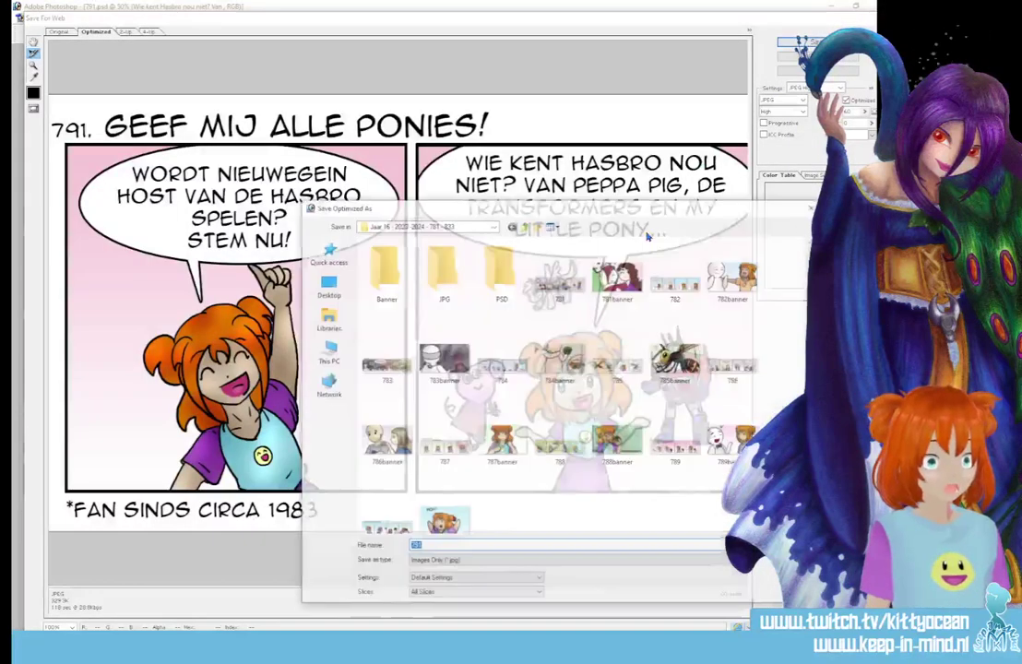
left_click(781, 545)
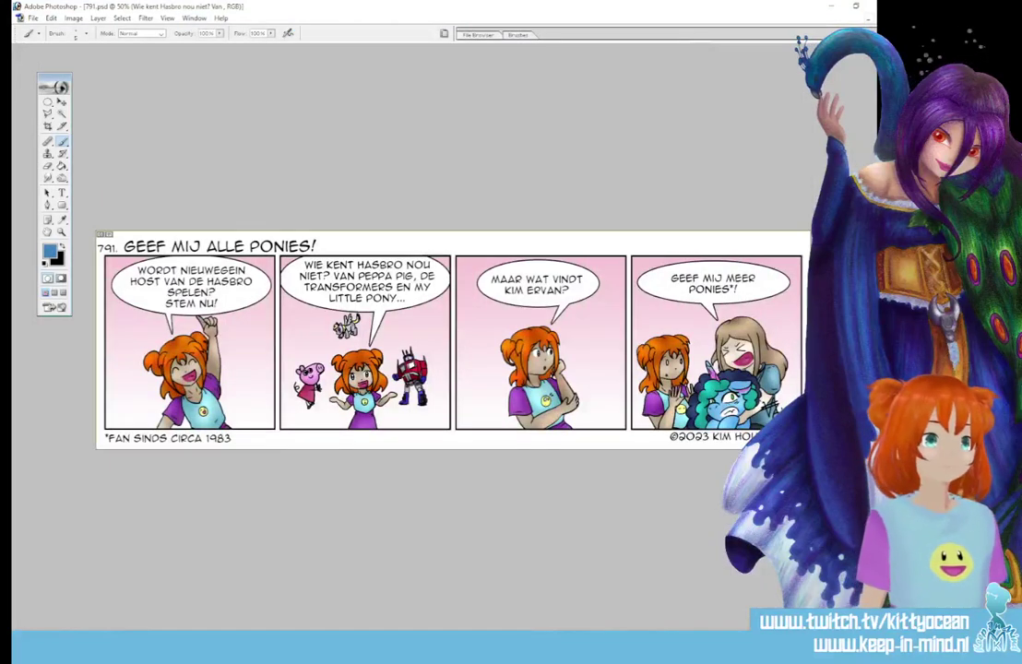
key("ctrl+w")
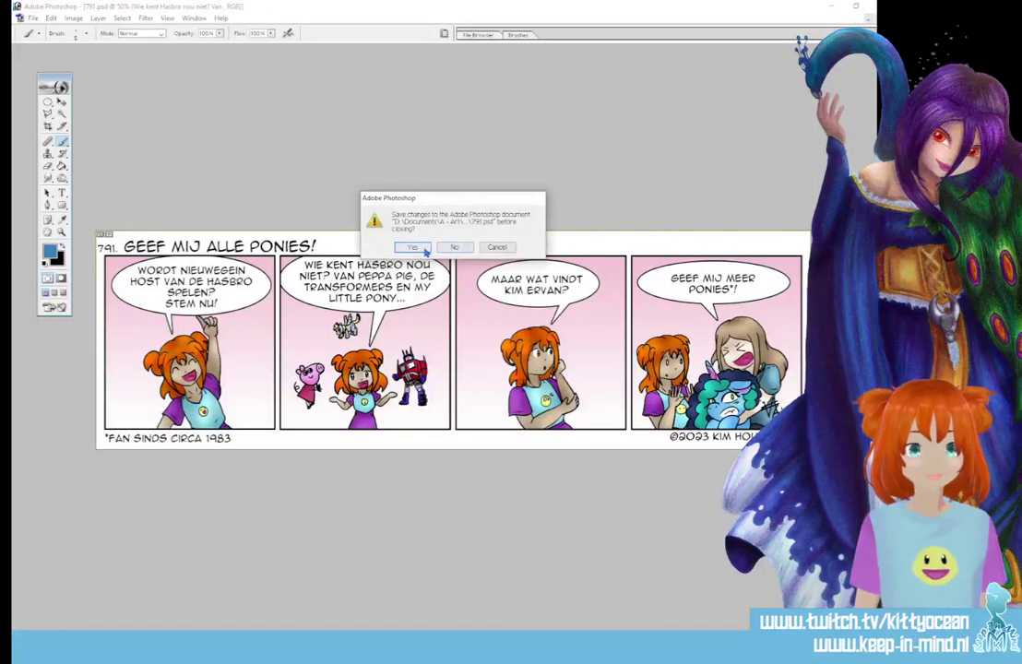
left_click(425, 250)
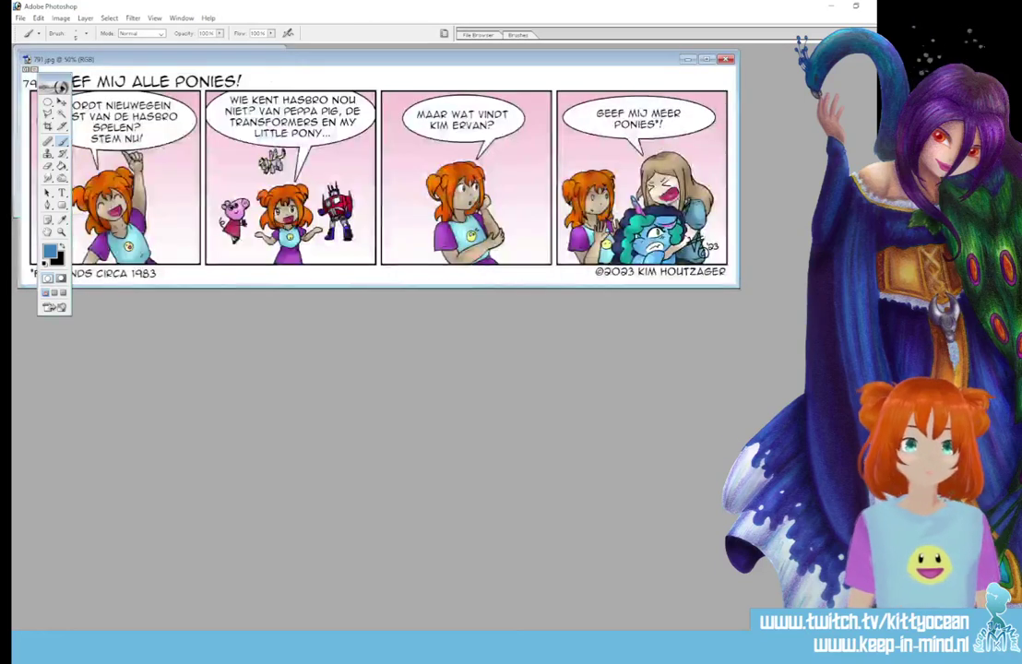
Copy the 791.jpg strip into NewBanner2023.psd and position it so the cheering girl from the first panel fills the banner
left_click_drag(112, 59, 103, 196)
left_click(62, 103)
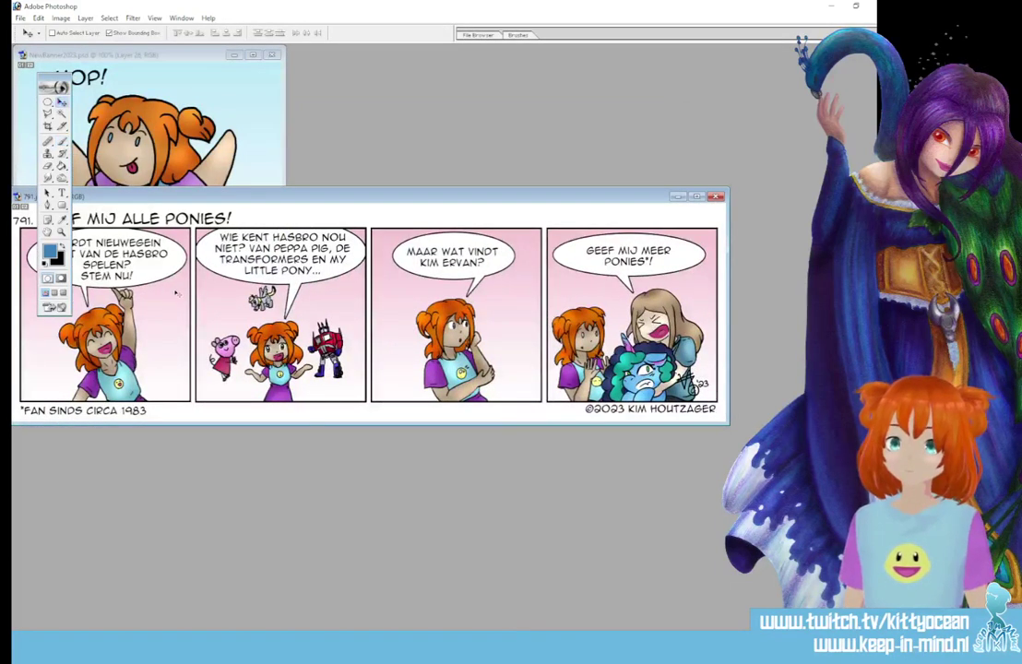
left_click_drag(155, 254, 235, 71)
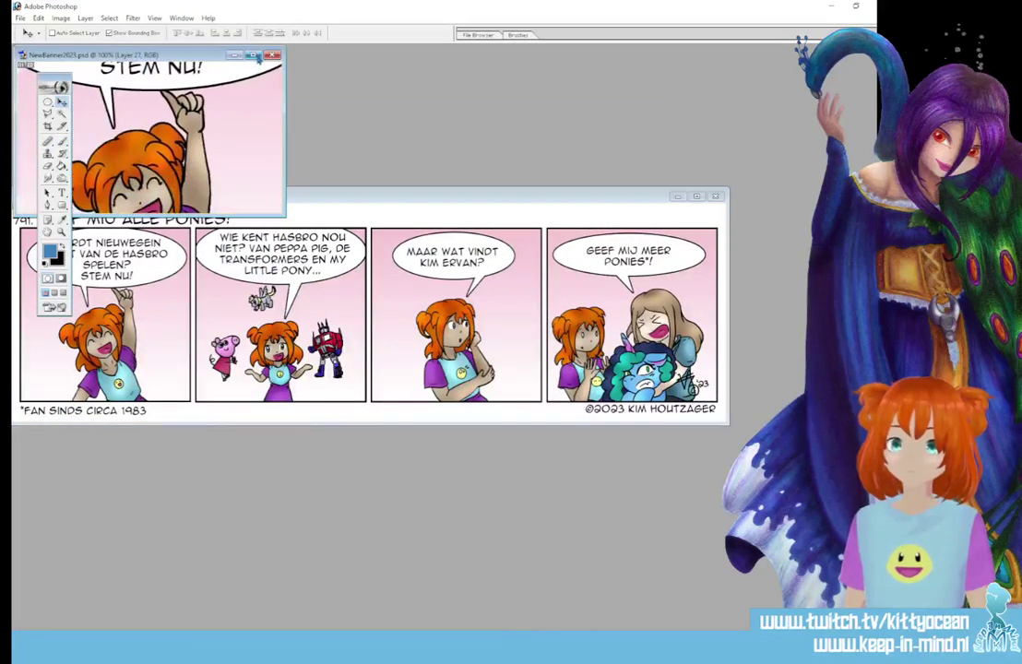
left_click(253, 55)
left_click_drag(475, 370, 474, 305)
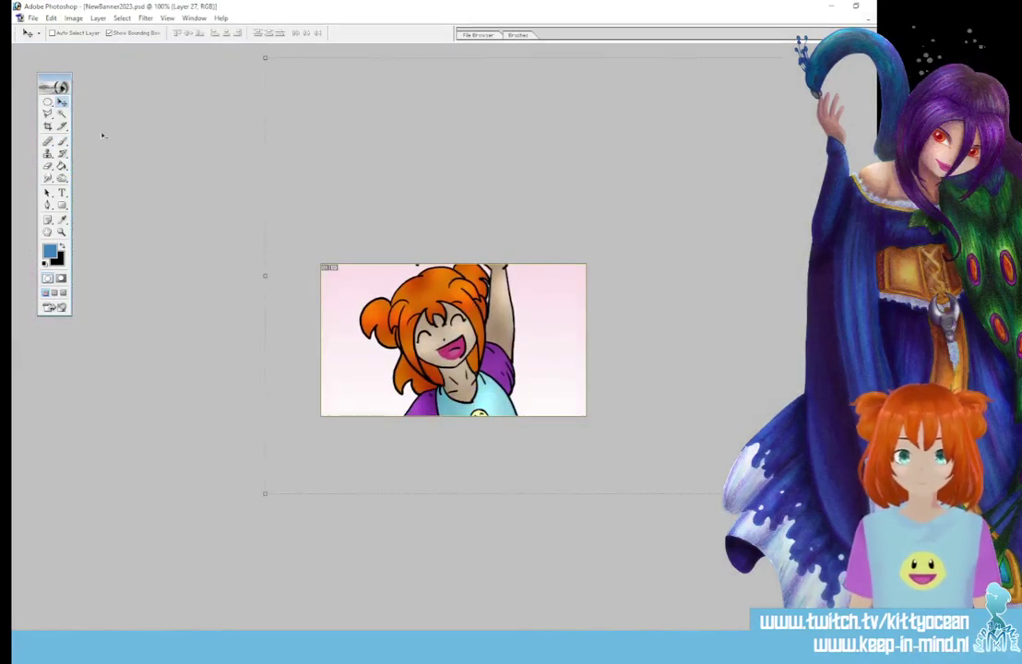
Export the banner for the web as a JPEG named 791banner in the Jaar 16 folder
left_click(32, 18)
left_click(97, 132)
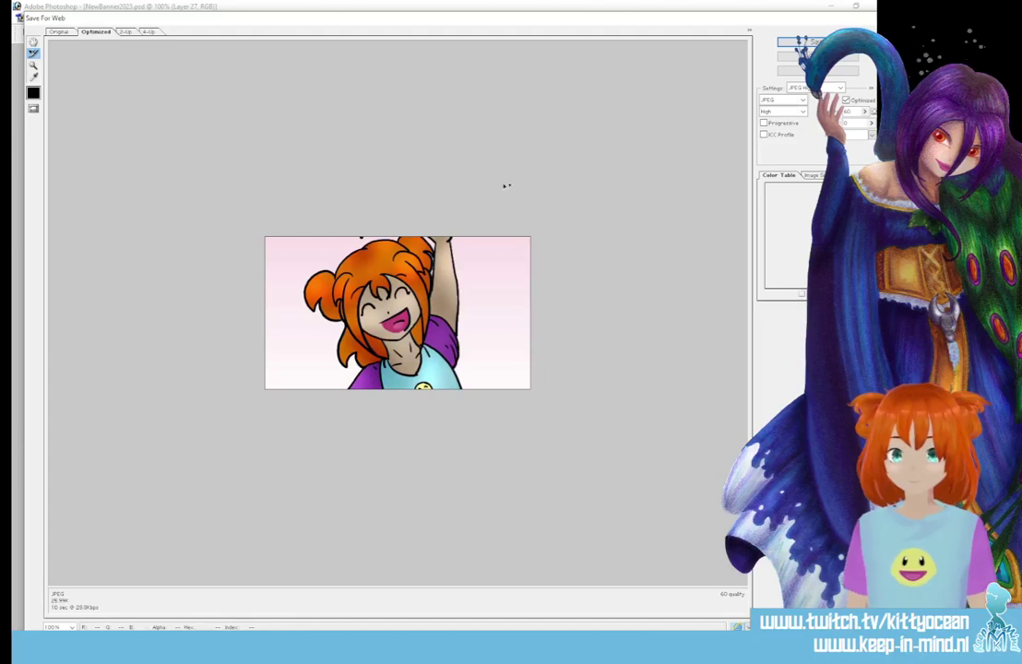
key("Return")
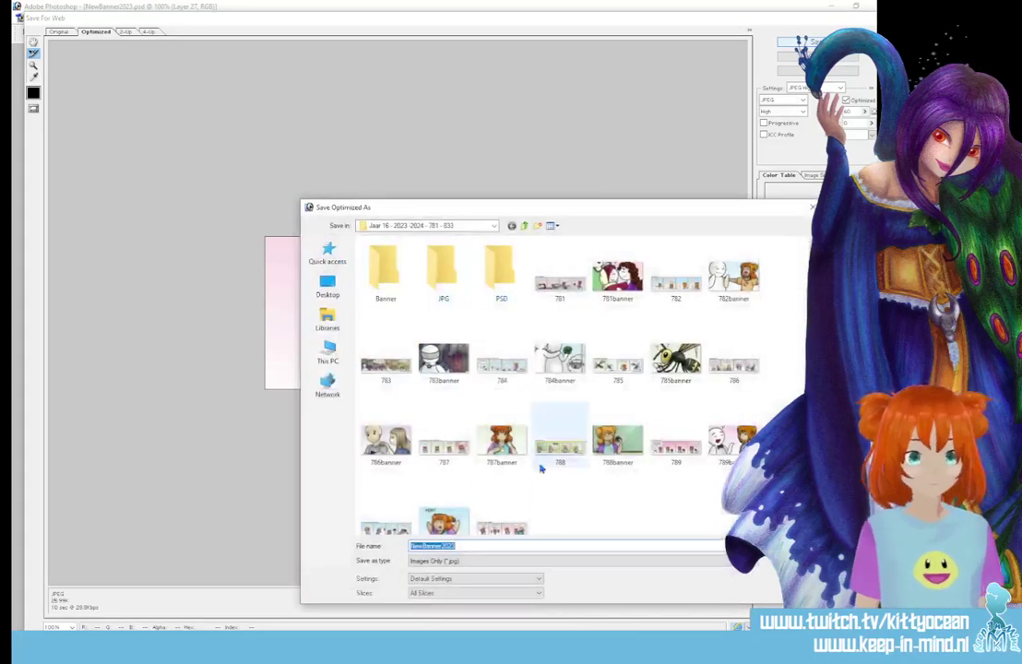
left_click(498, 525)
left_click(467, 545)
type("ban")
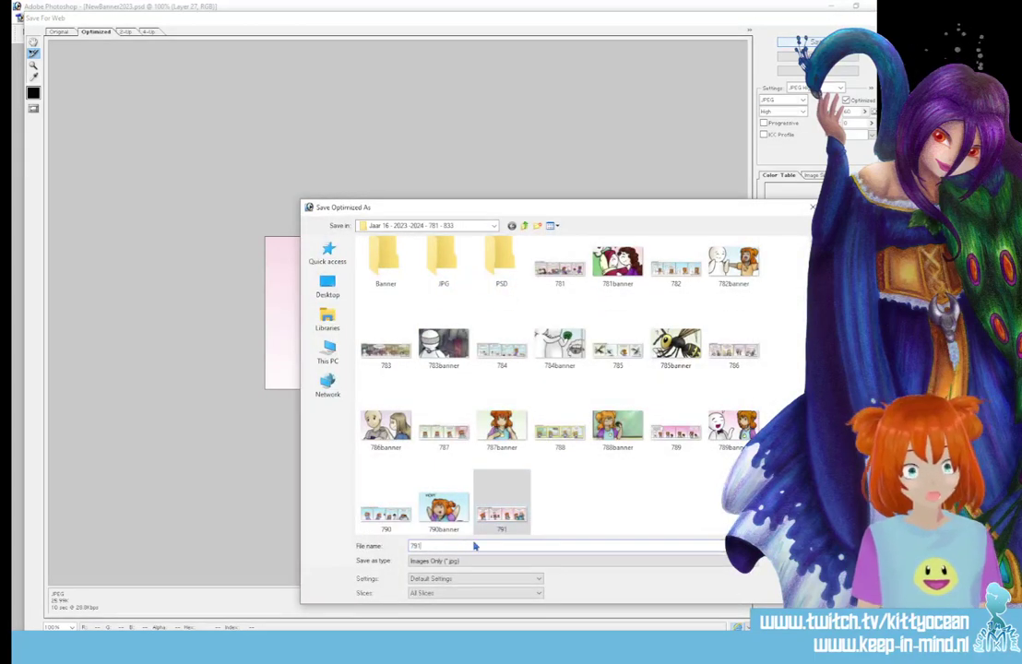
type("ner")
key("Return")
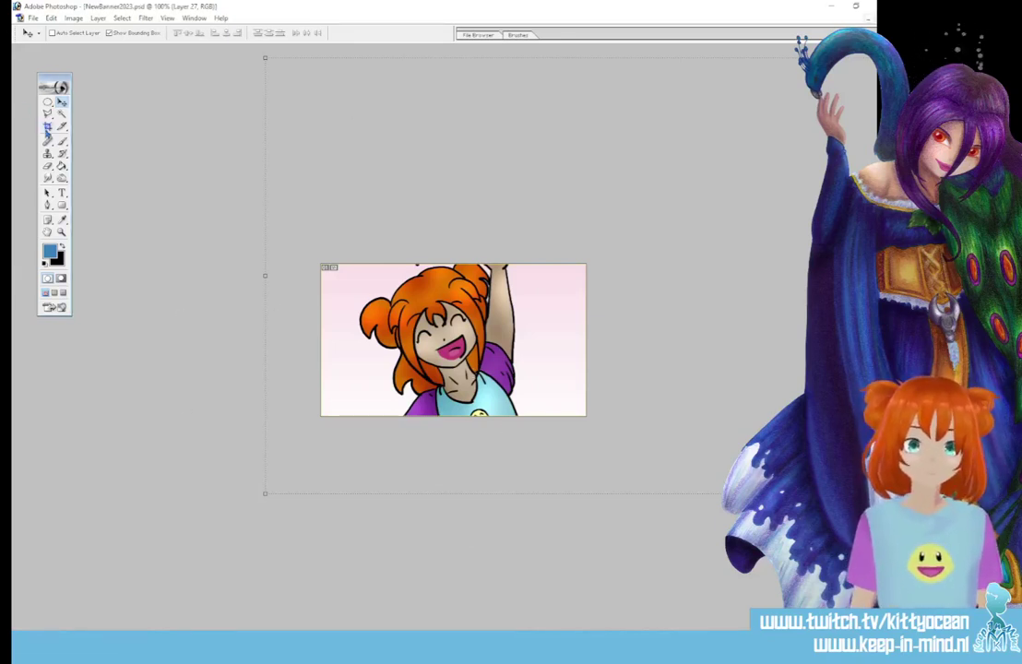
Crop NewBanner2023.psd to its canvas bounds and quit Photoshop, saving the banner's changes
left_click(48, 126)
left_click_drag(645, 441, 297, 244)
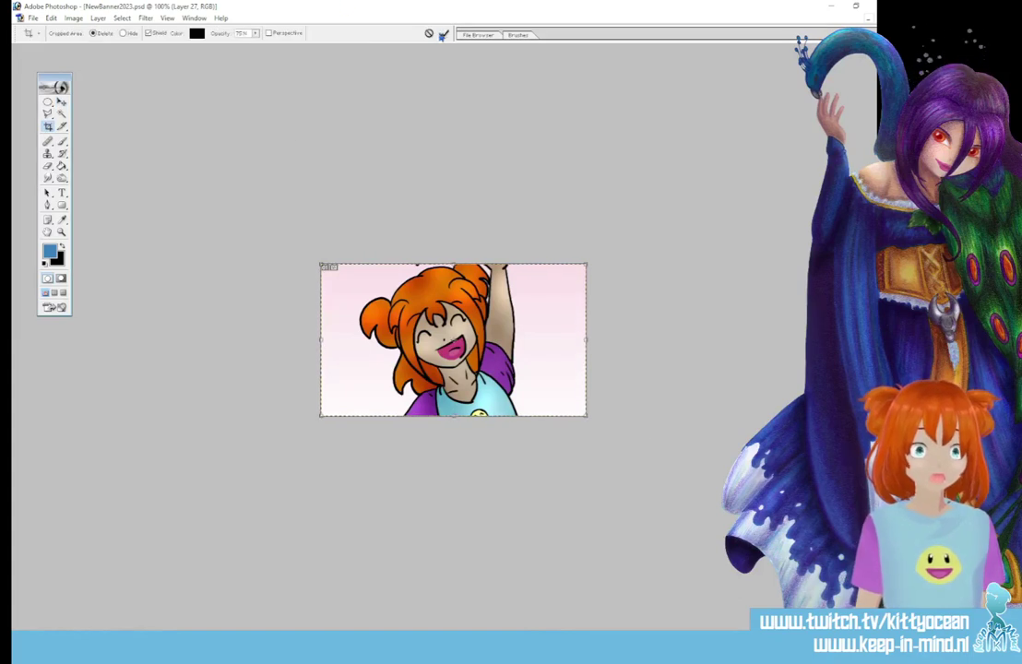
left_click(445, 35)
left_click(873, 6)
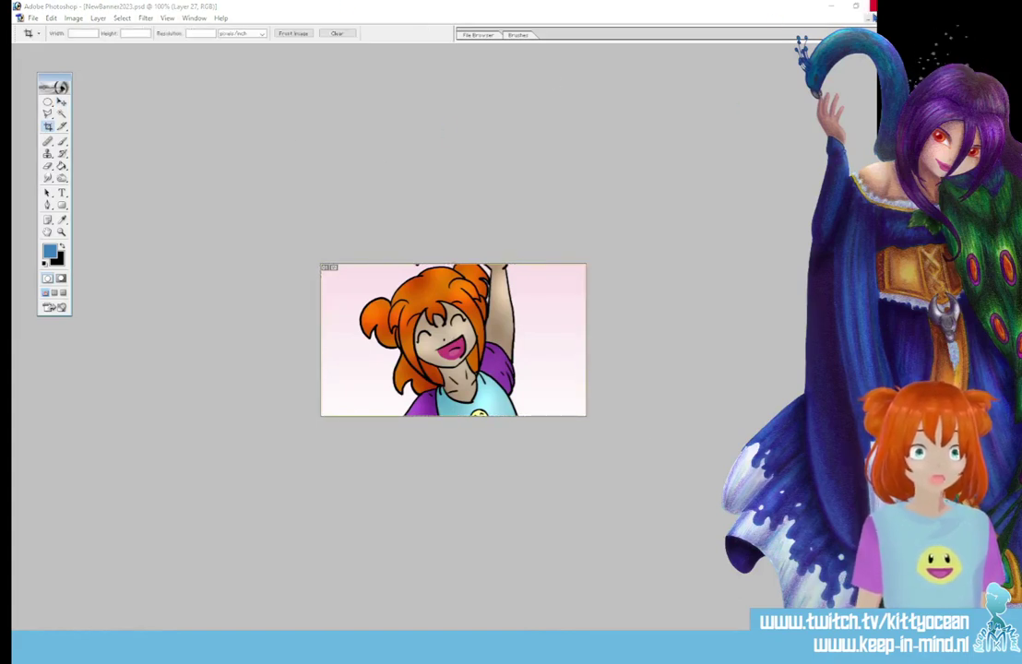
left_click(404, 245)
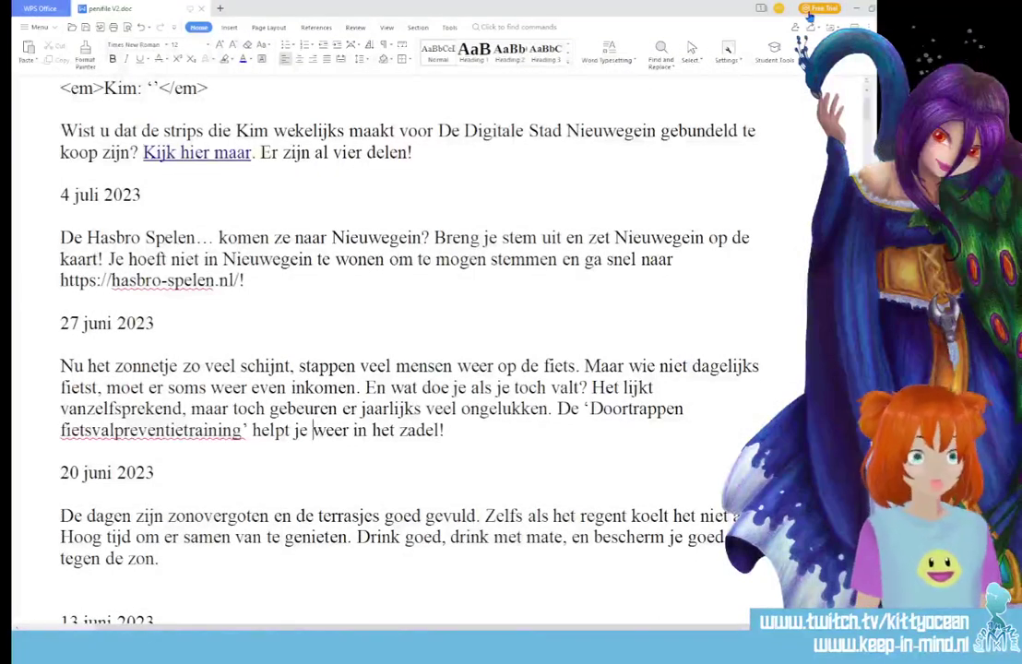
Close the penifile V2.doc window and the Snipping Tool with the captured strip
left_click(867, 9)
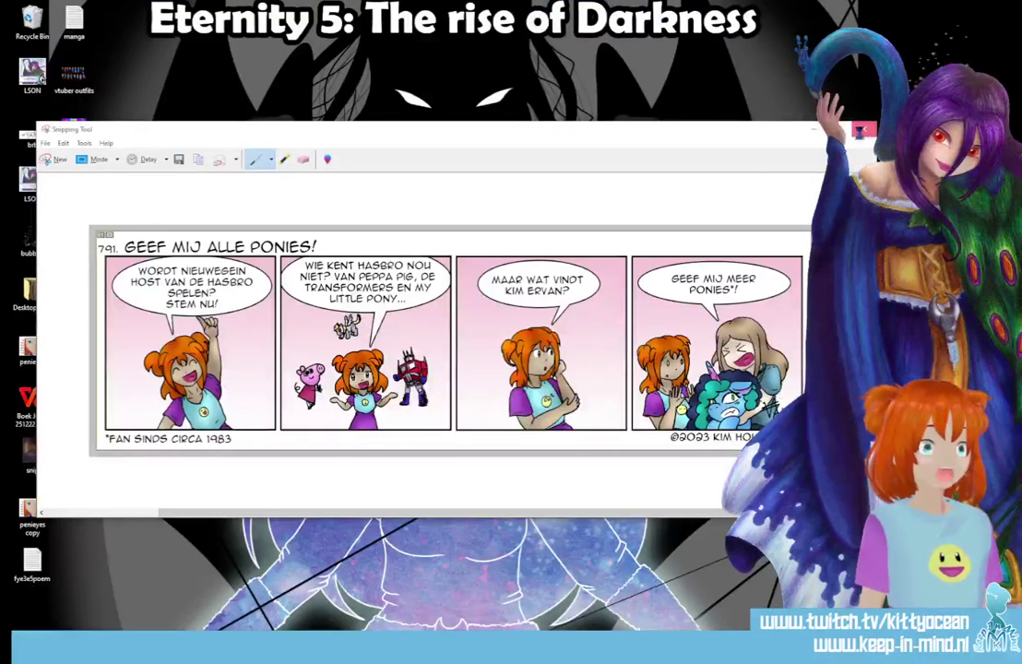
left_click(862, 129)
left_click(502, 331)
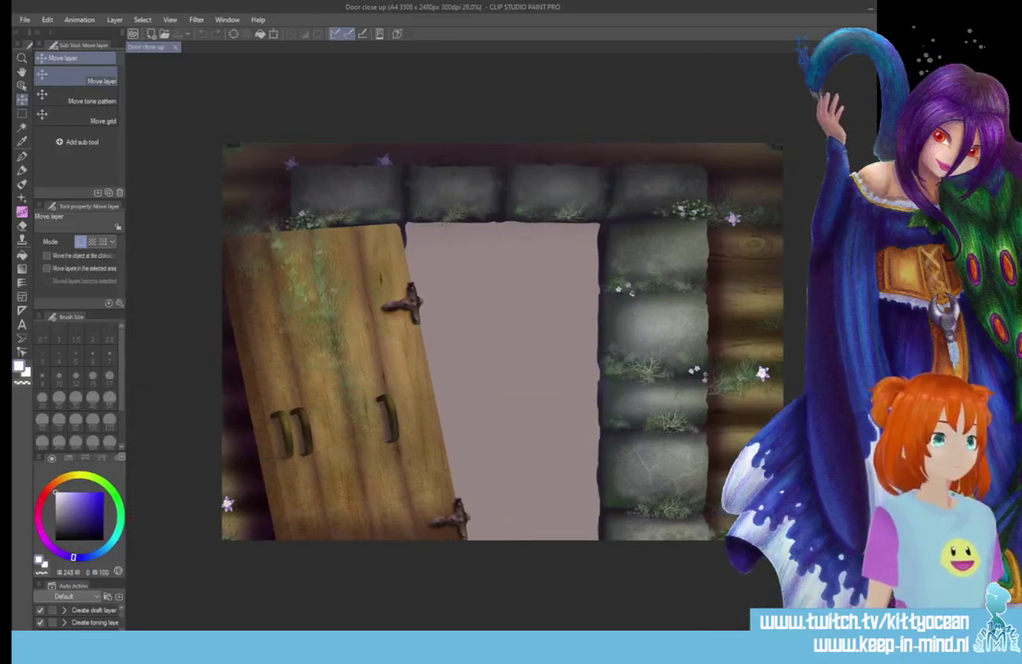
In Clip Studio Paint, place the interior sketch in the doorway of Door close up and search all materials for "floor"
key("ctrl+v")
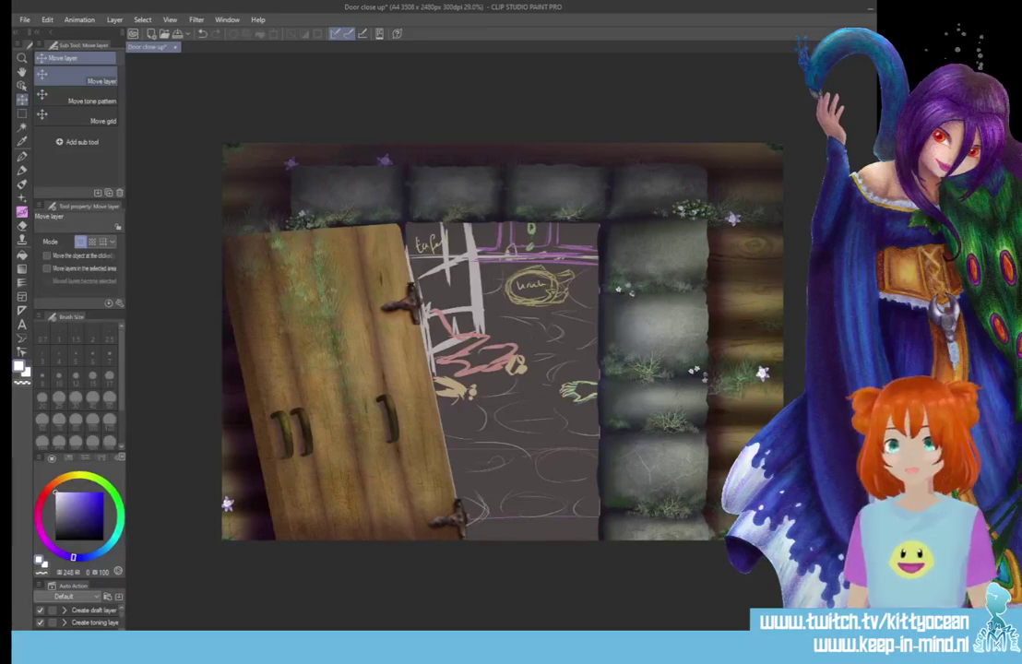
left_click(887, 92)
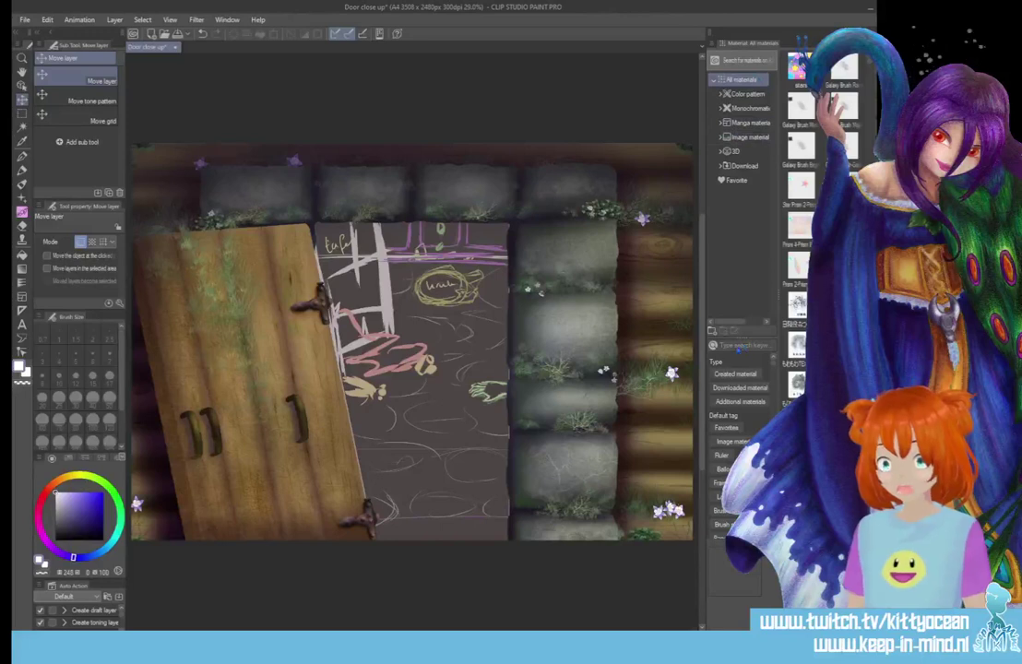
type("floor")
key("Return")
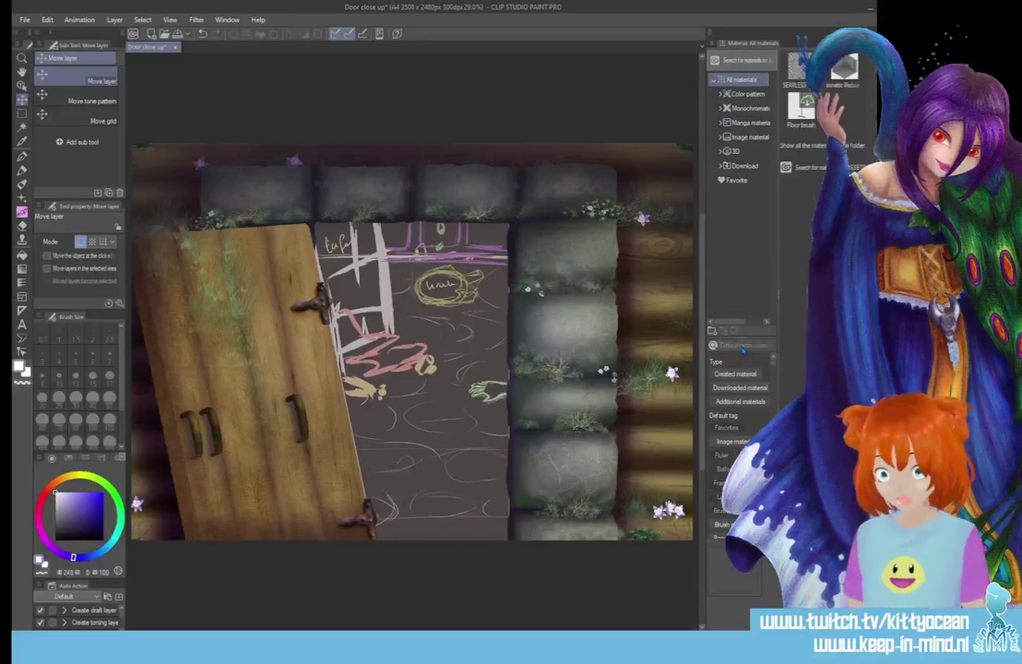